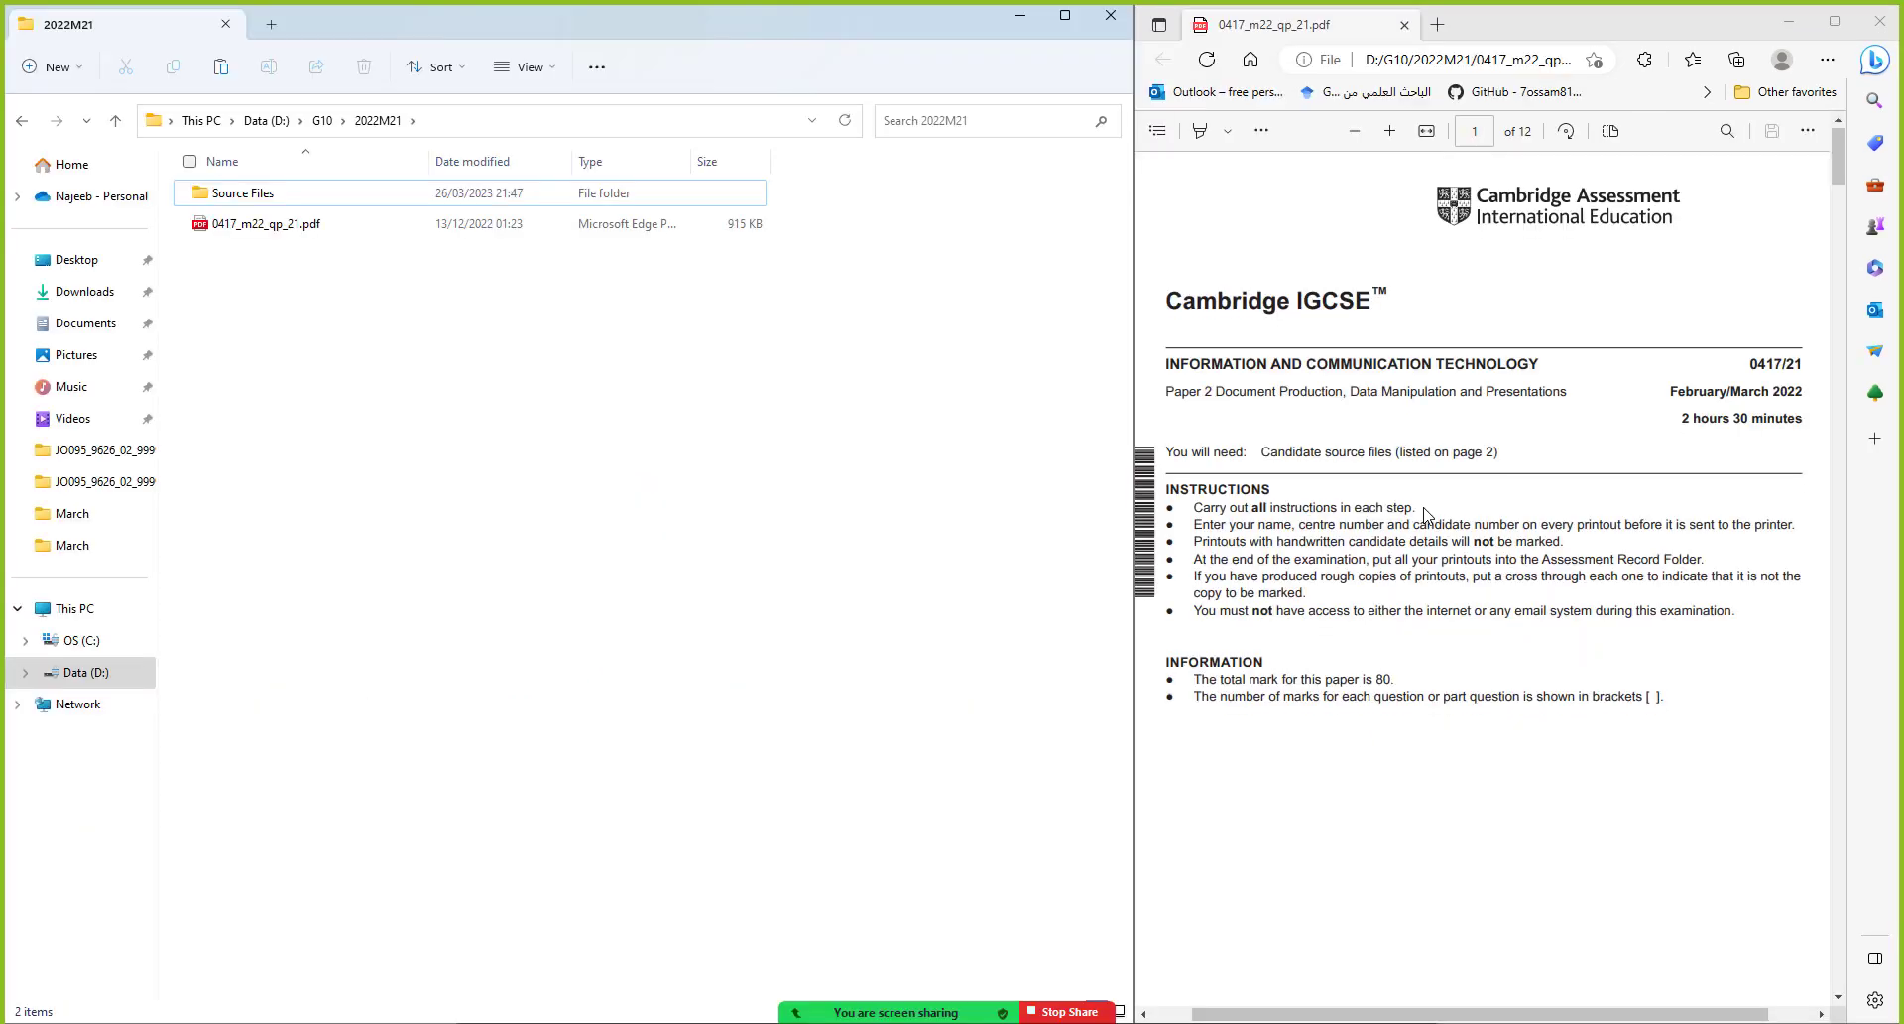
Open the Source Files folder inside D:\G10\2022M21 to list the ten source files
{"action": "scroll", "coordinate": [1427, 513], "scroll_direction": "down", "scroll_amount": 10}
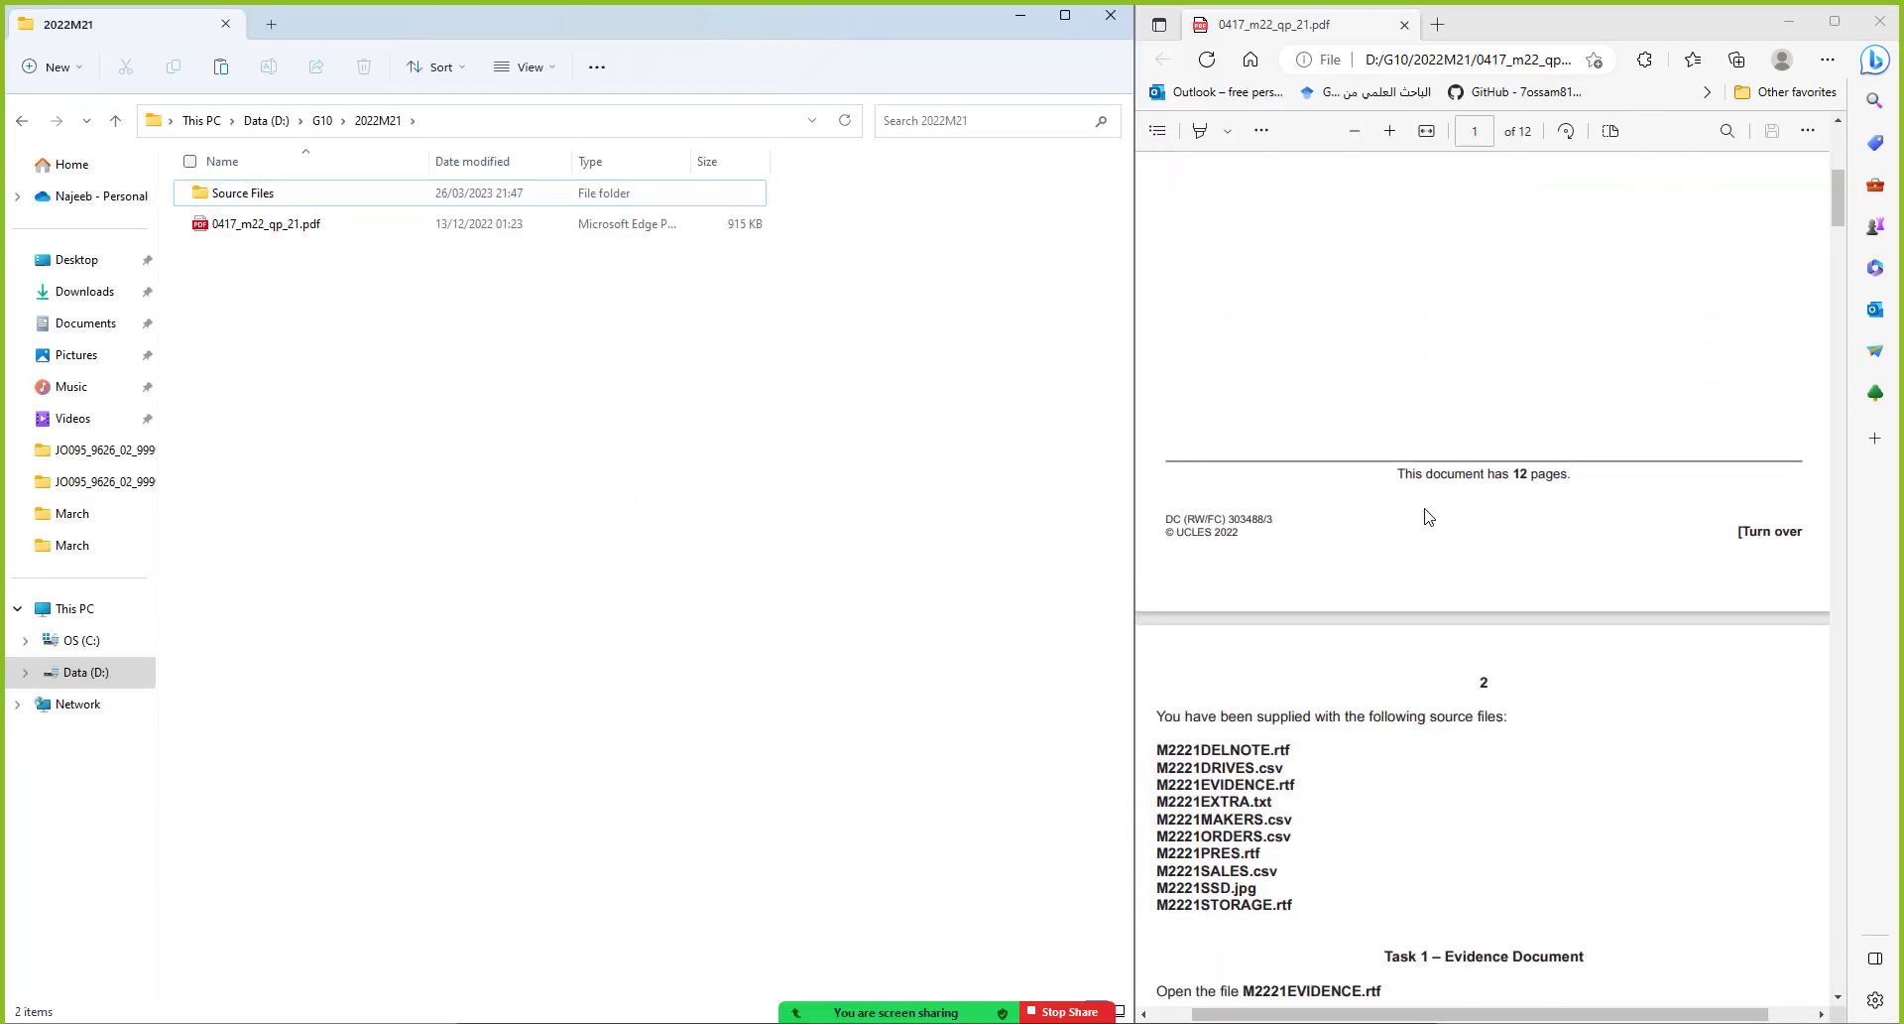
{"action": "scroll", "coordinate": [1426, 516], "scroll_direction": "down", "scroll_amount": 2}
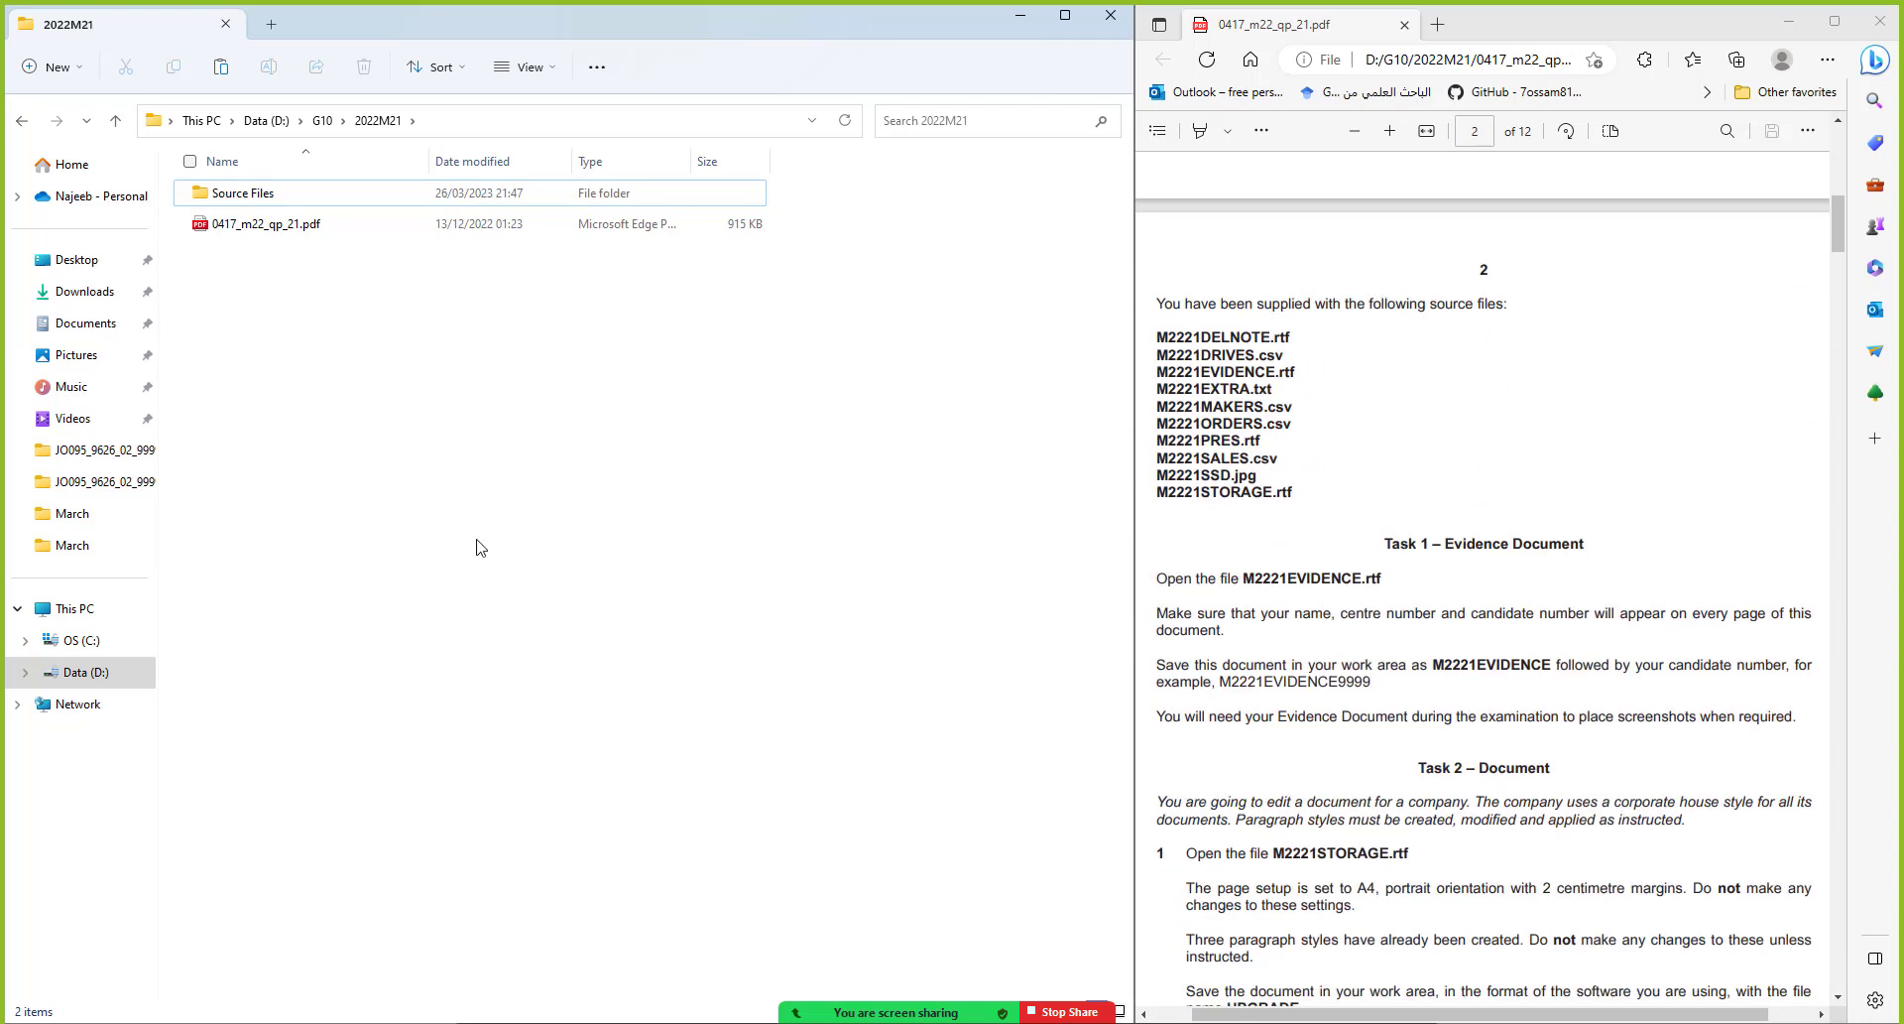
{"action": "double_click", "coordinate": [250, 192]}
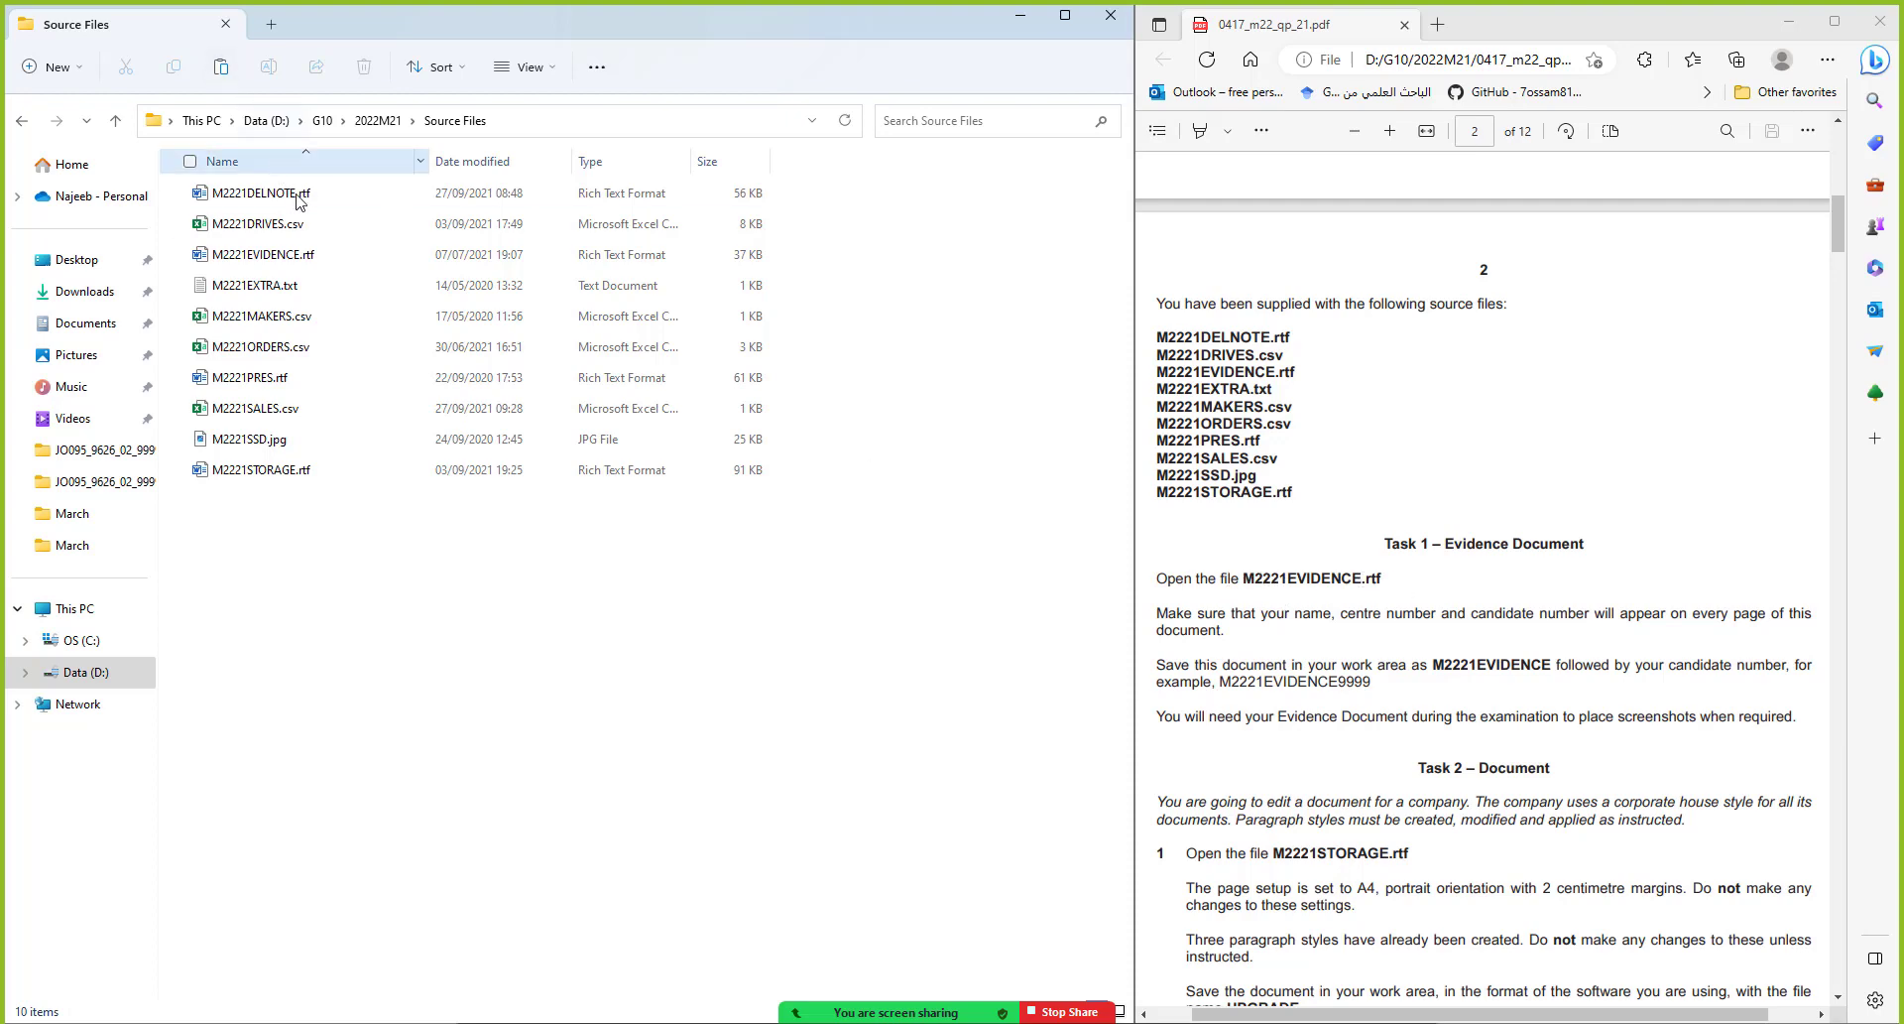
Open M2221EVIDENCE.rtf snapped left and add a Blank header with candidate's name, centre and candidate numbers
{"action": "double_click", "coordinate": [307, 256]}
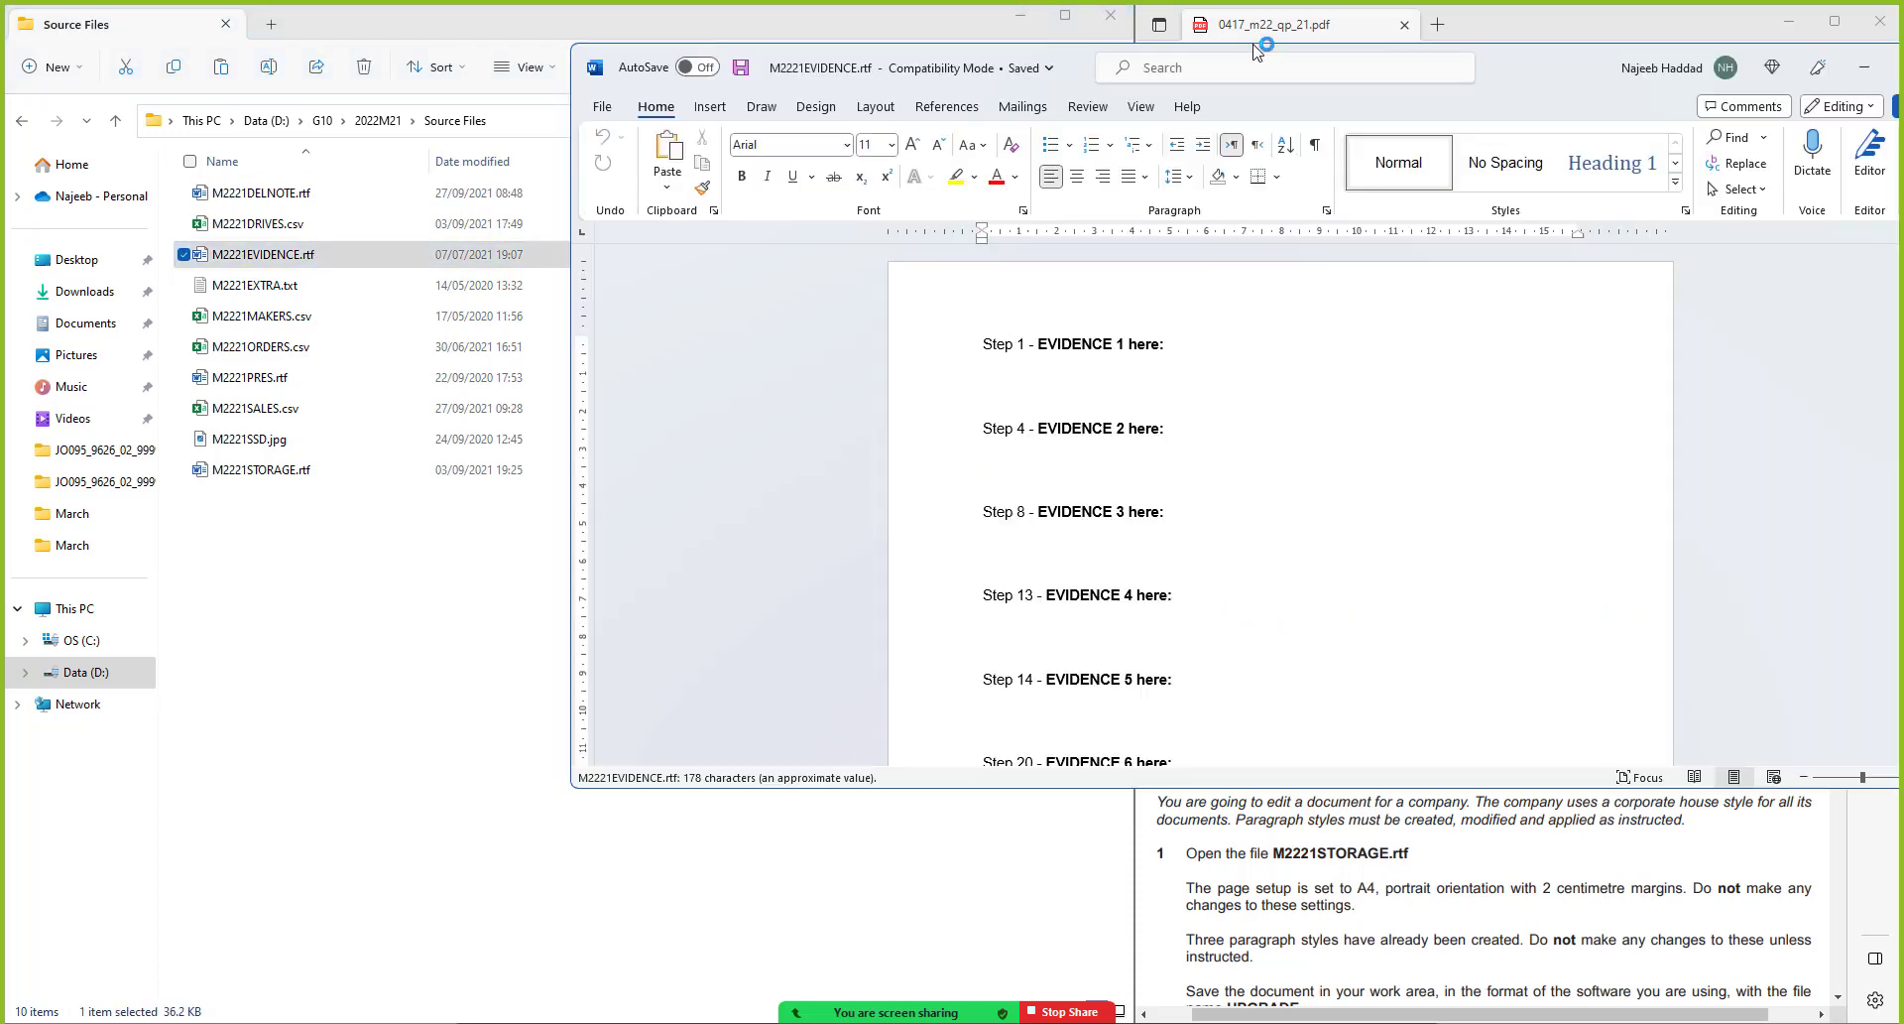
{"action": "left_click_drag", "start_coordinate": [1528, 73], "coordinate": [2, 275]}
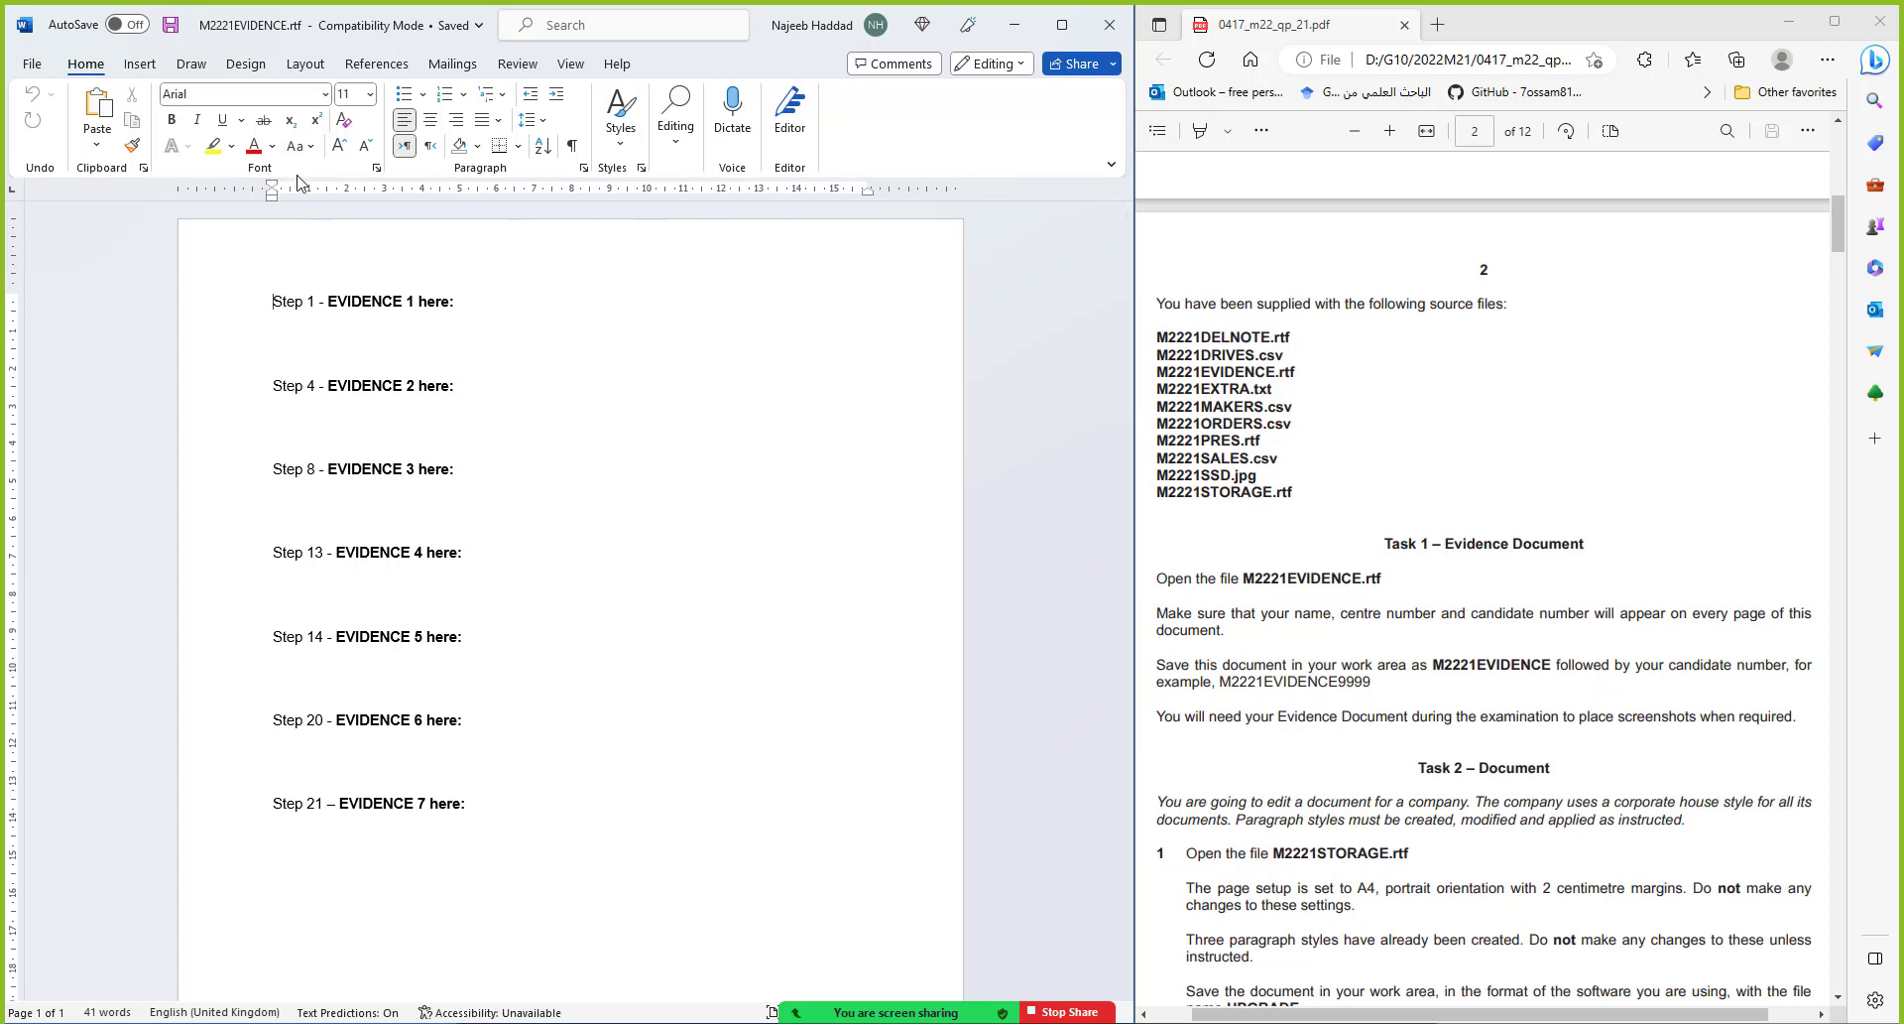
{"action": "left_click", "coordinate": [147, 65]}
{"action": "left_click", "coordinate": [699, 99]}
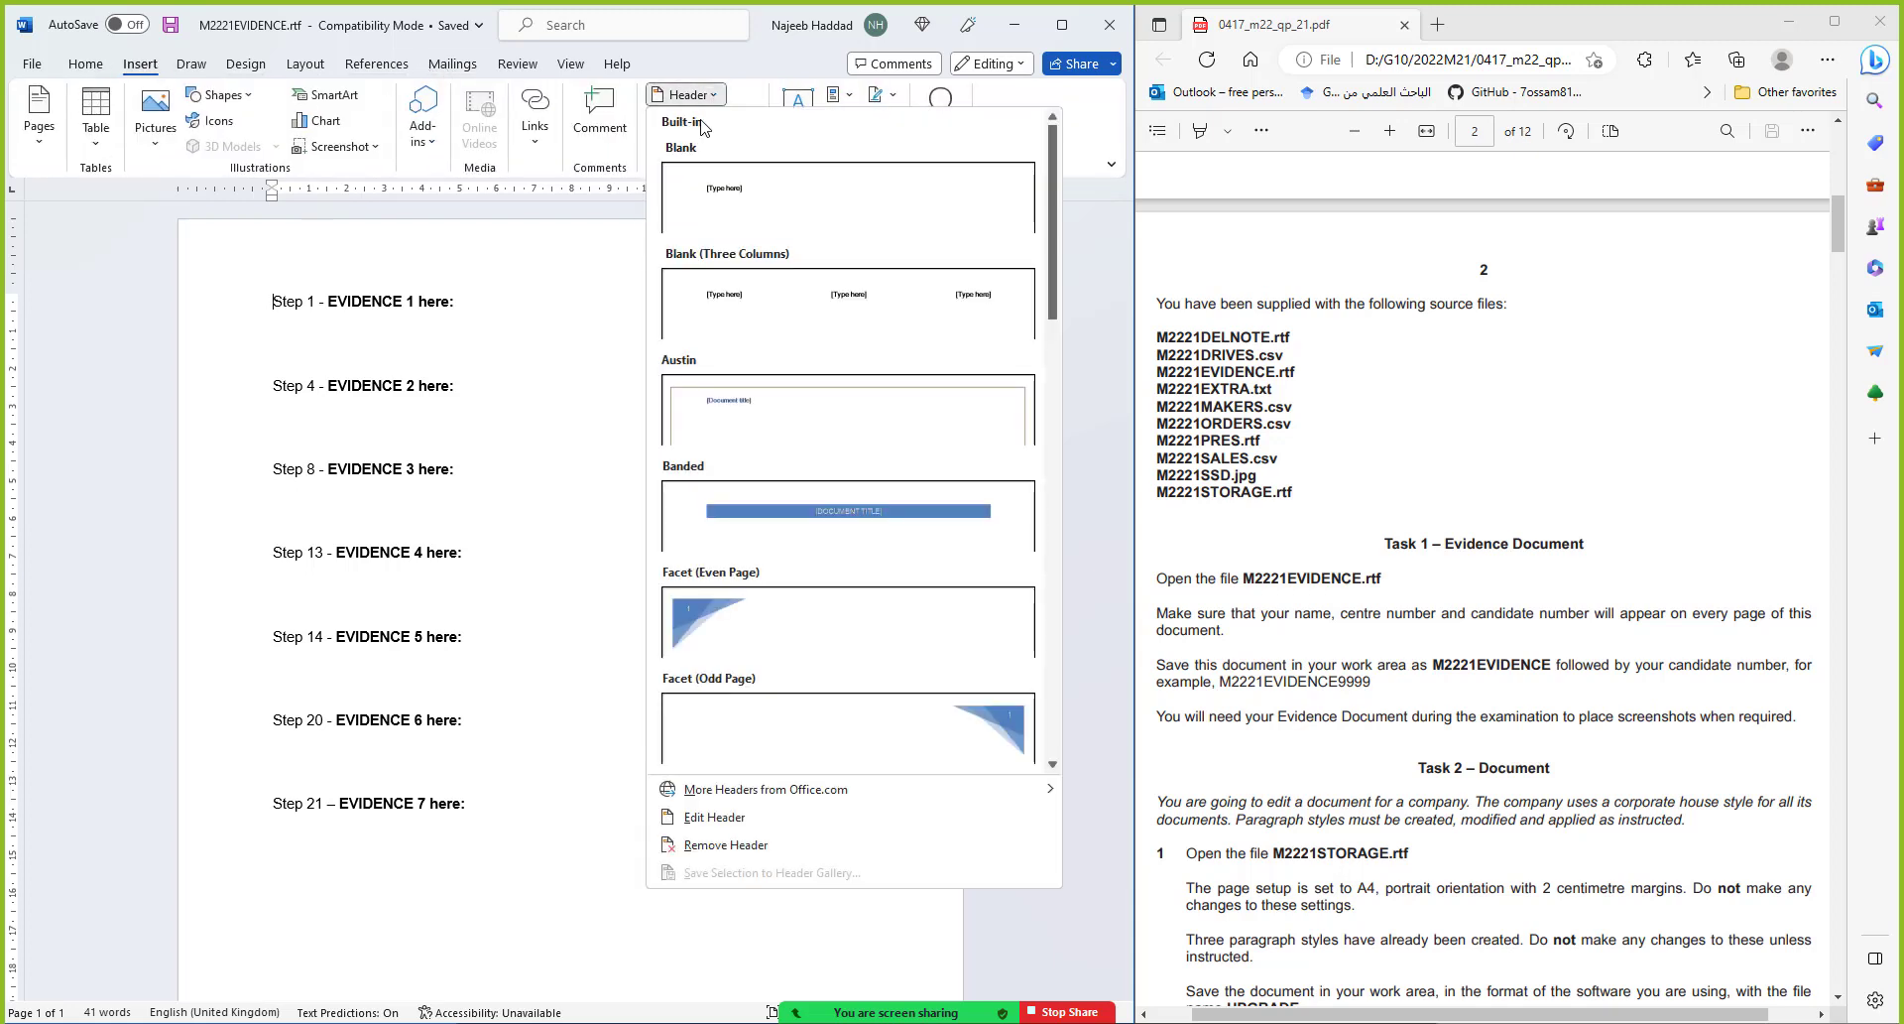
{"action": "left_click", "coordinate": [723, 190]}
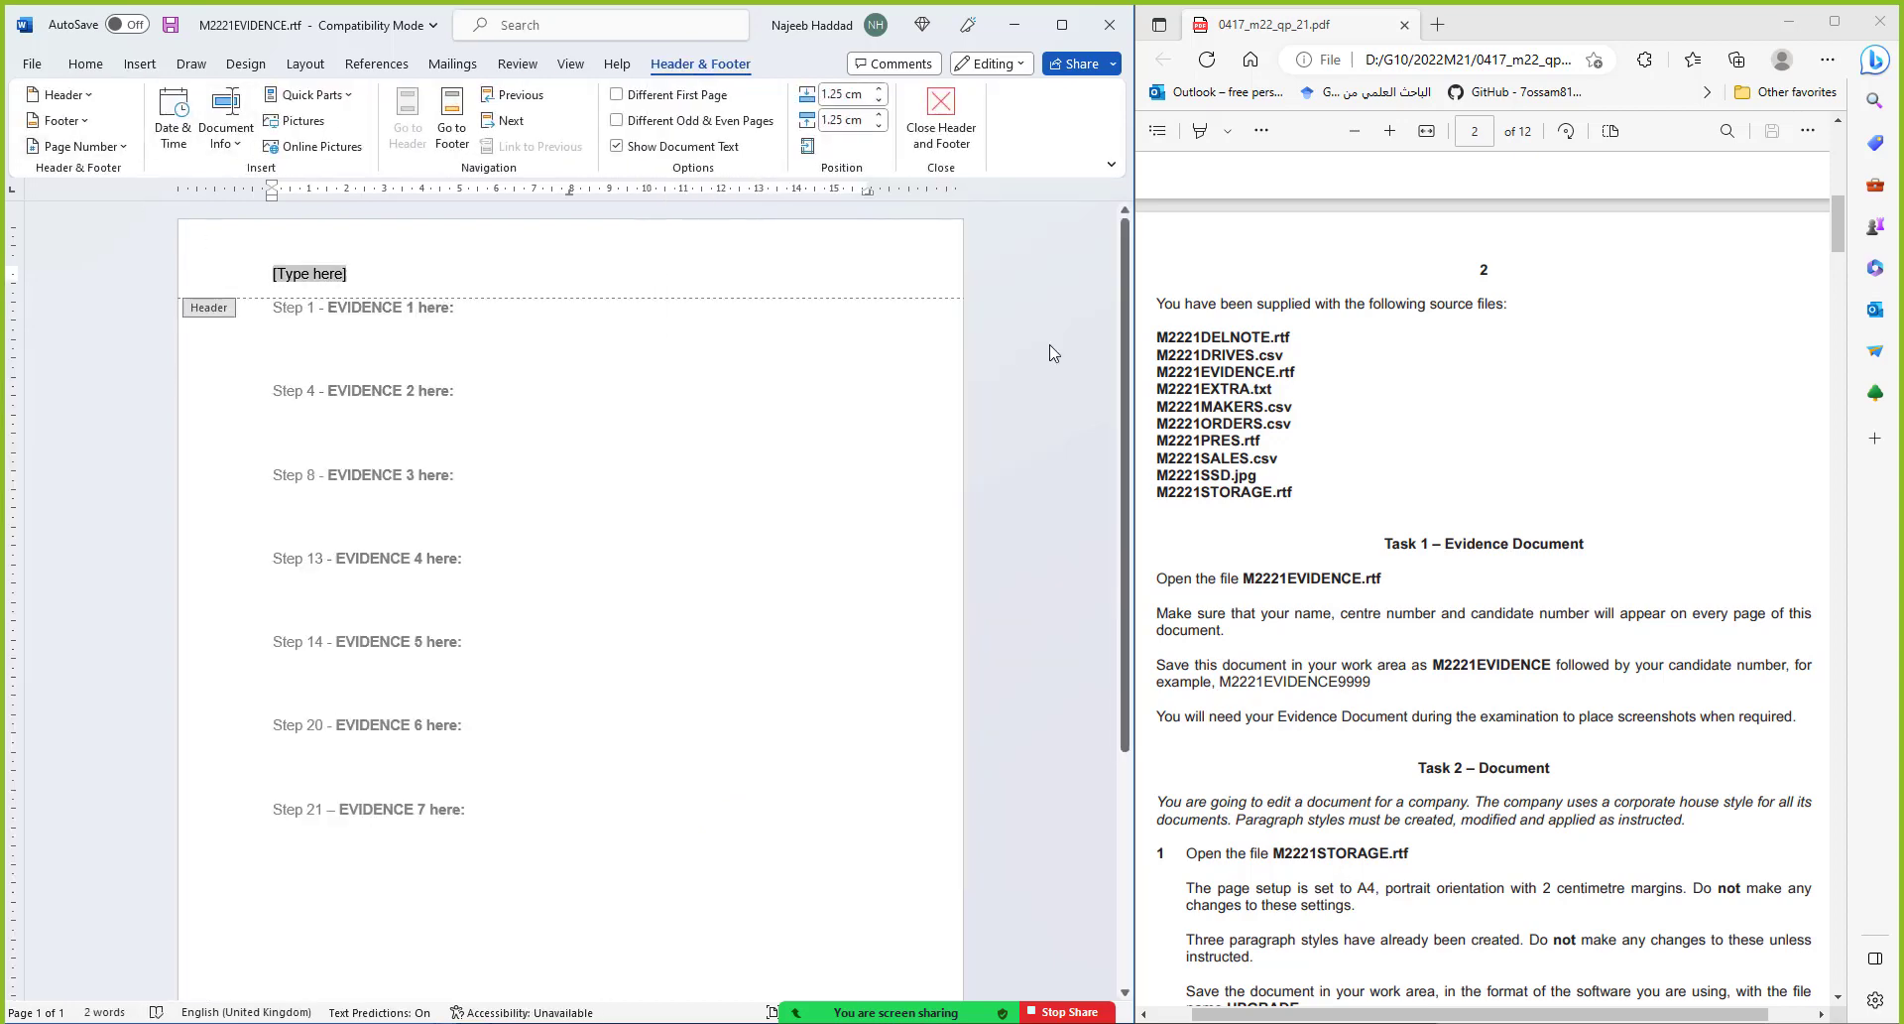
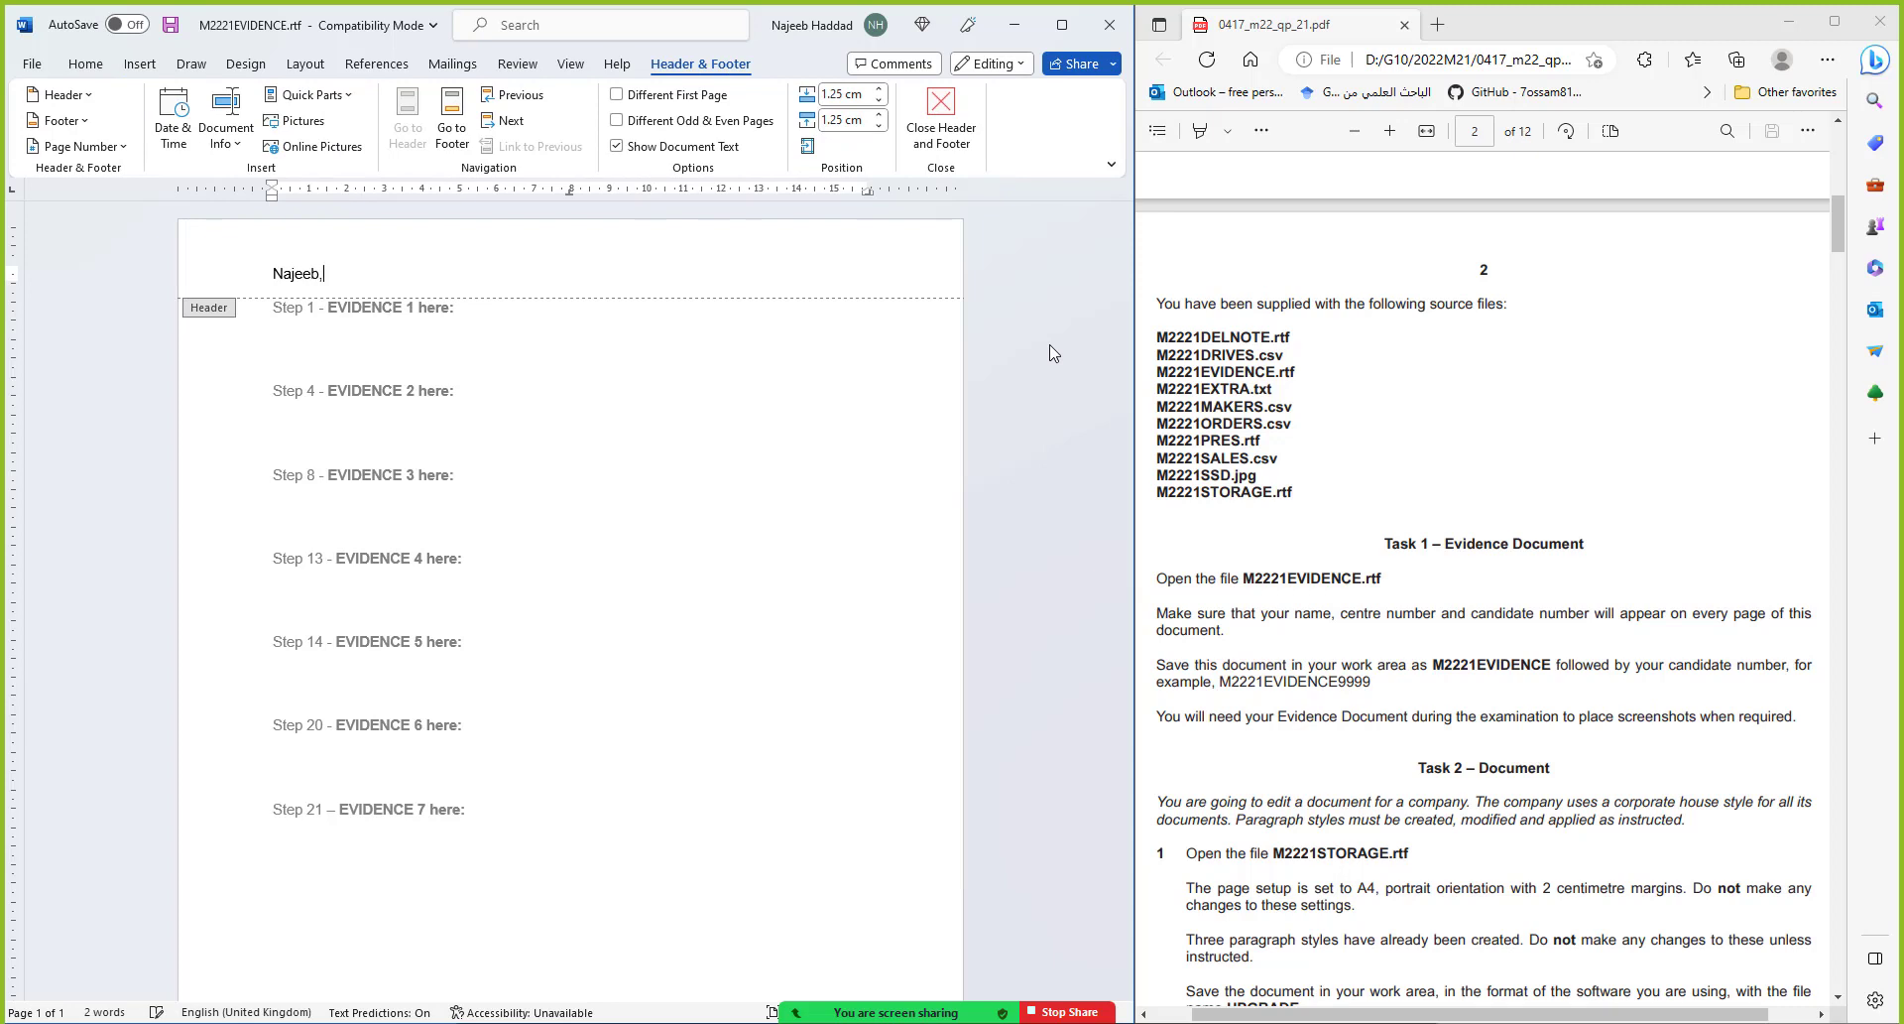
{"action": "left_click", "coordinate": [940, 117]}
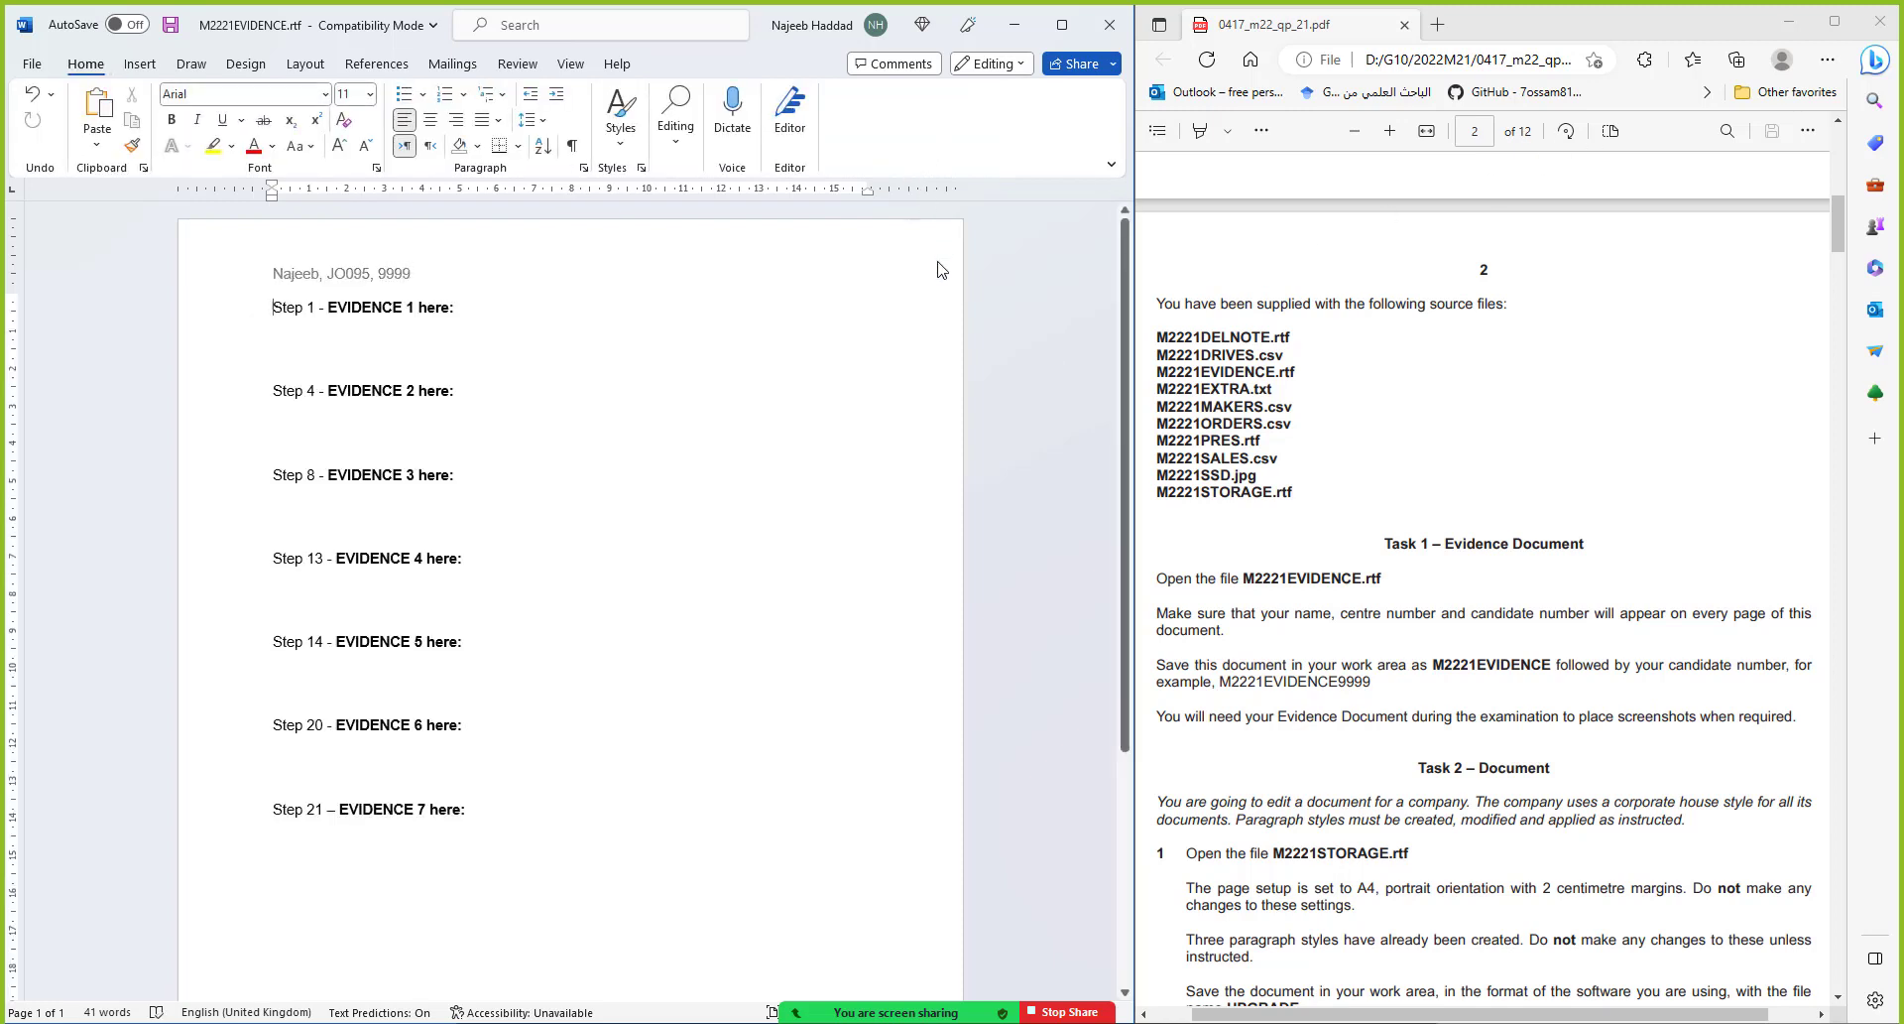
Save the evidence file in 2022M21 as M2221EVIDENCE9999 with type Word Document (*.docx)
{"action": "left_click", "coordinate": [31, 63]}
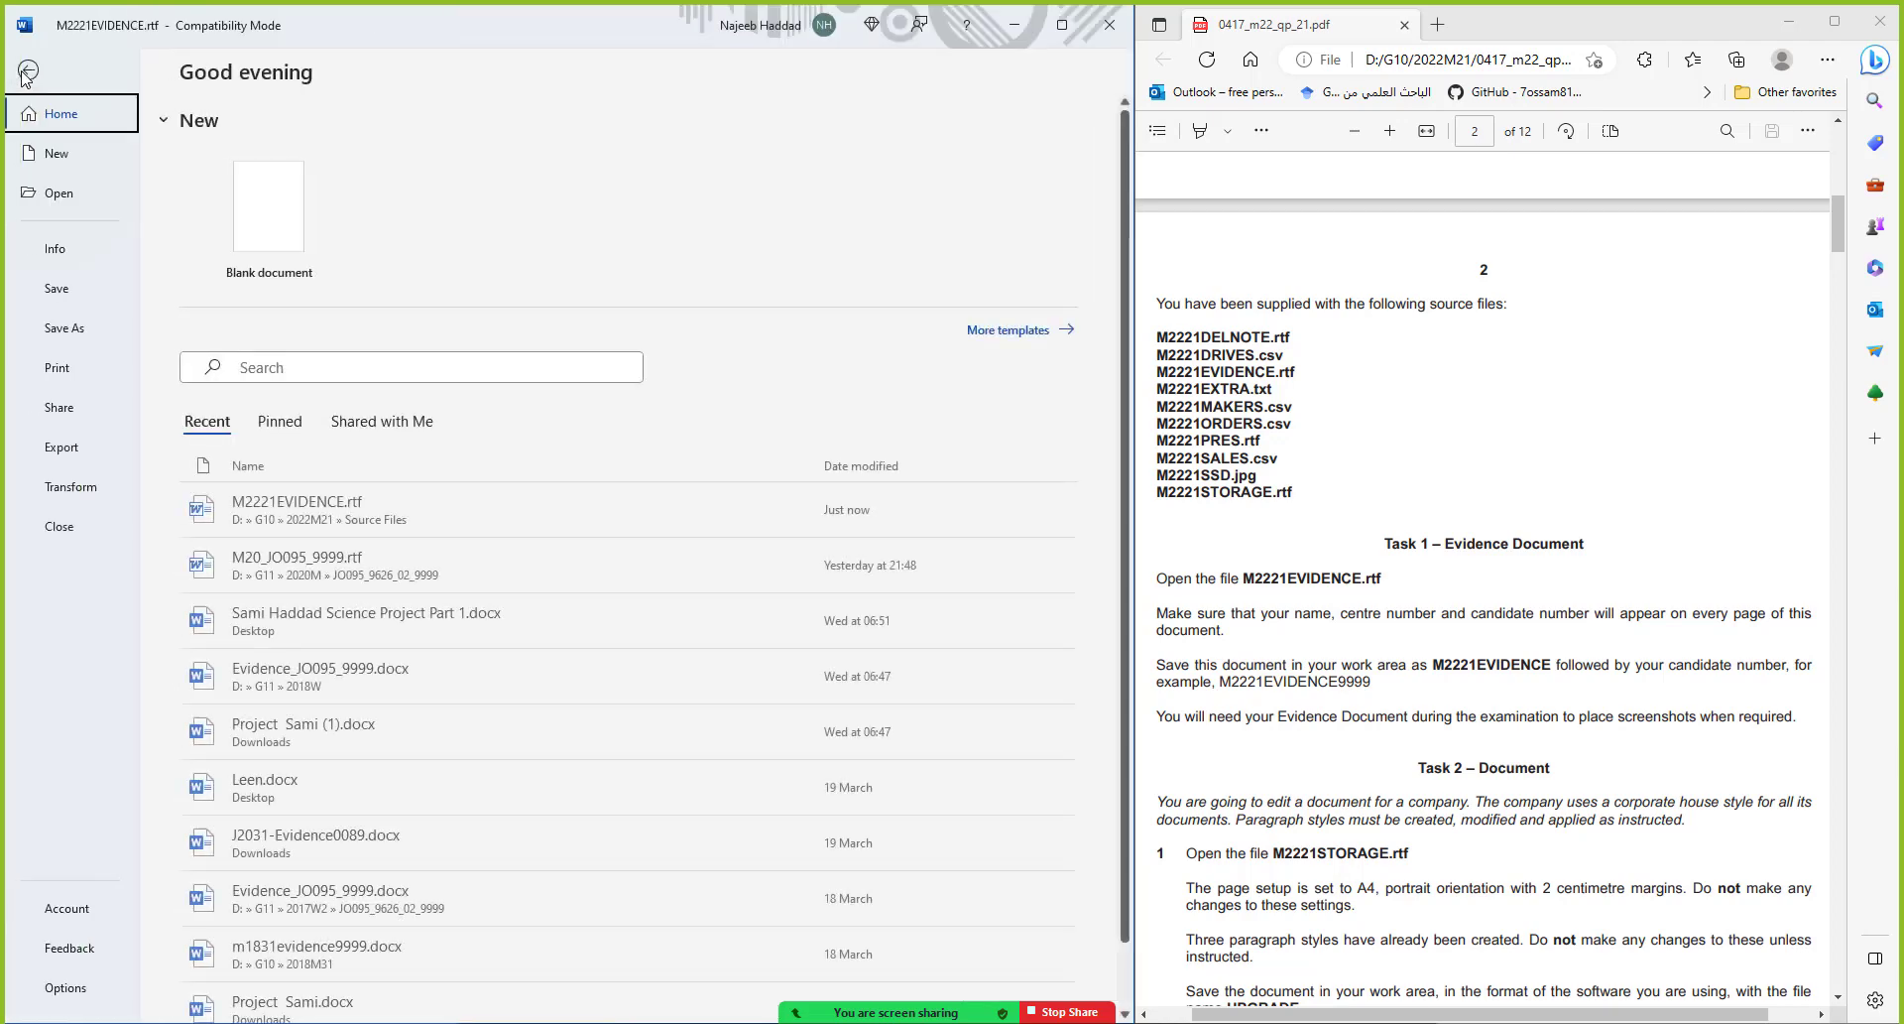
{"action": "left_click", "coordinate": [65, 328]}
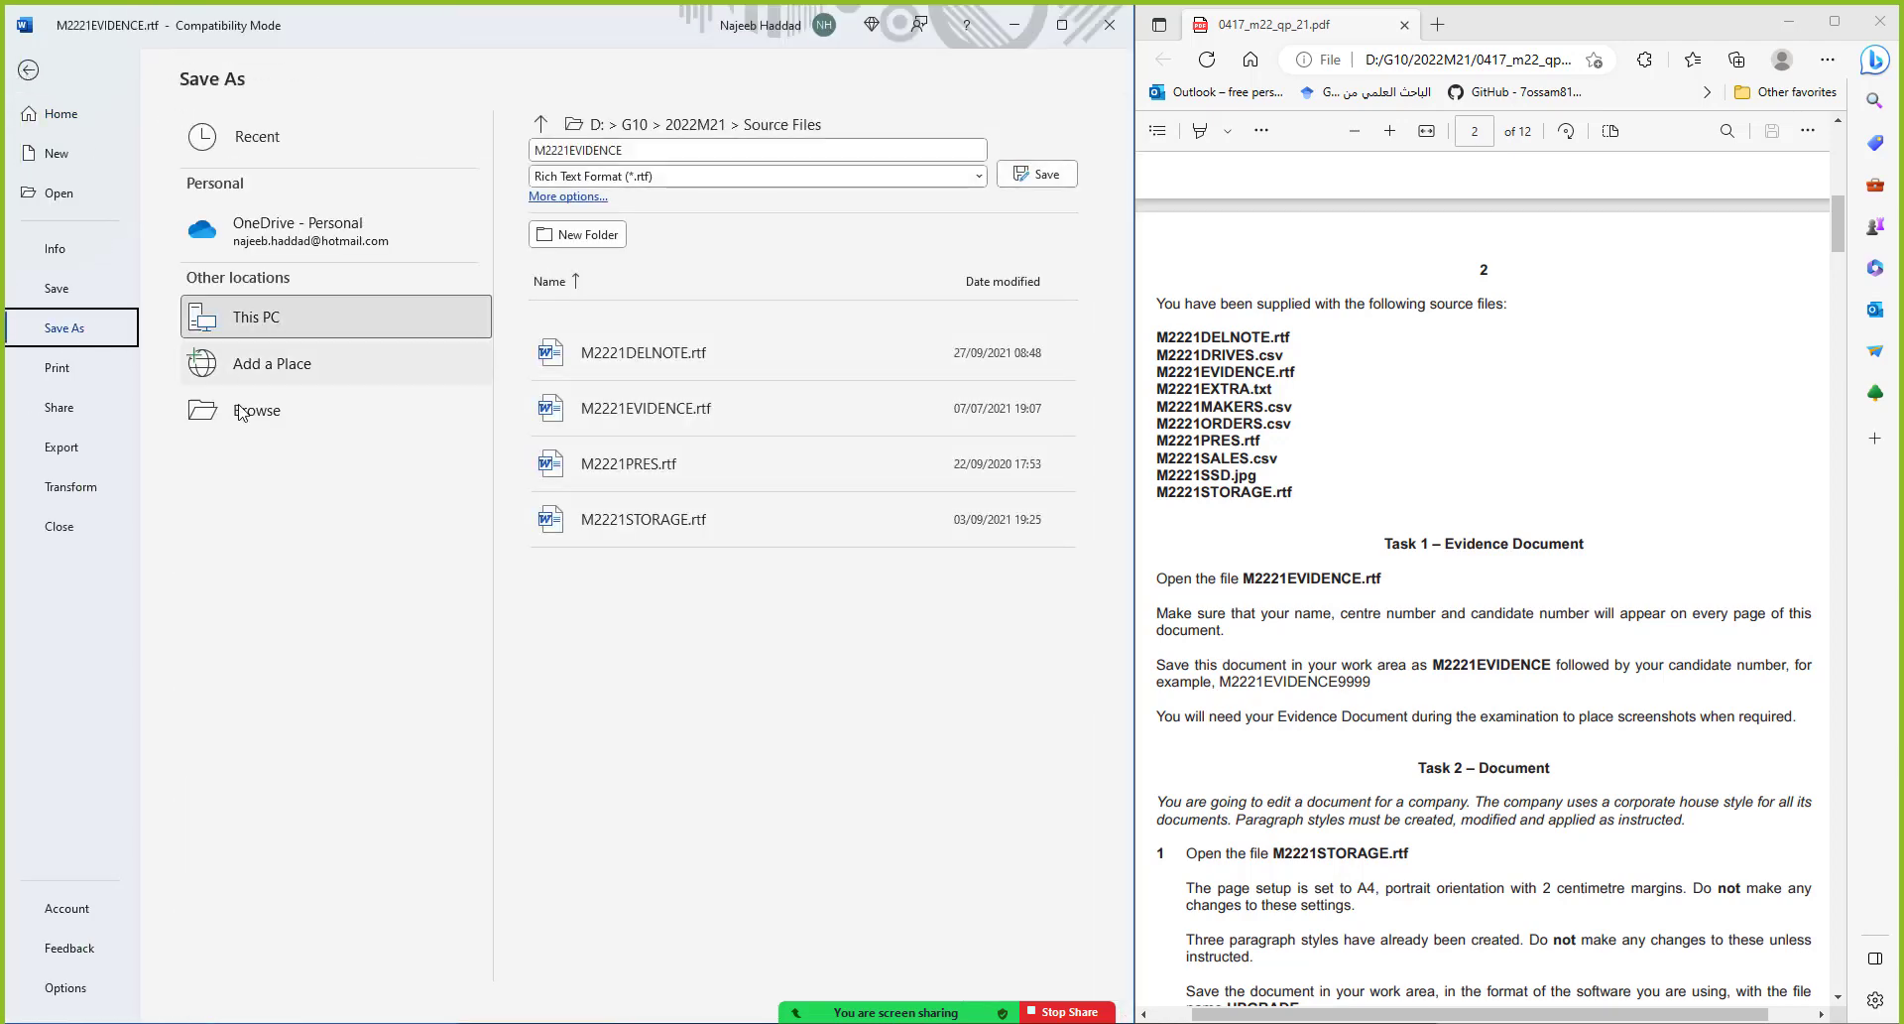
{"action": "left_click", "coordinate": [242, 409]}
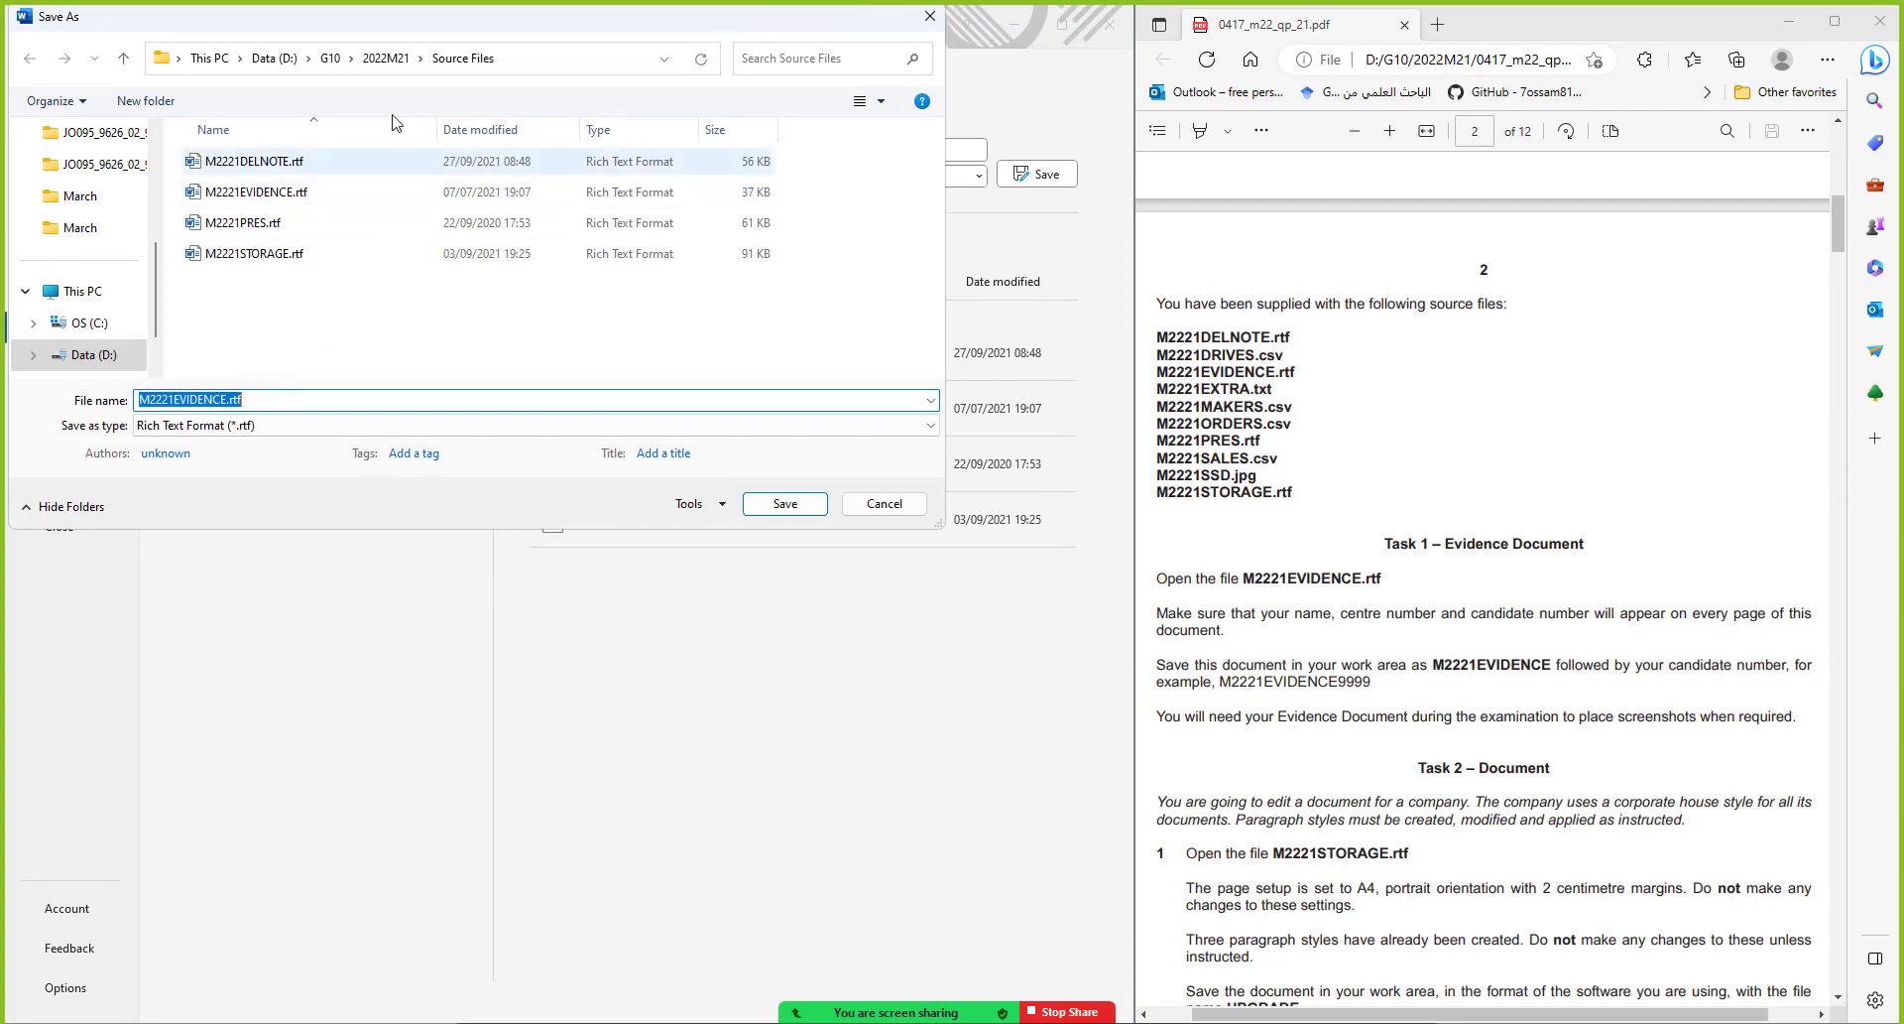
{"action": "left_click", "coordinate": [400, 64]}
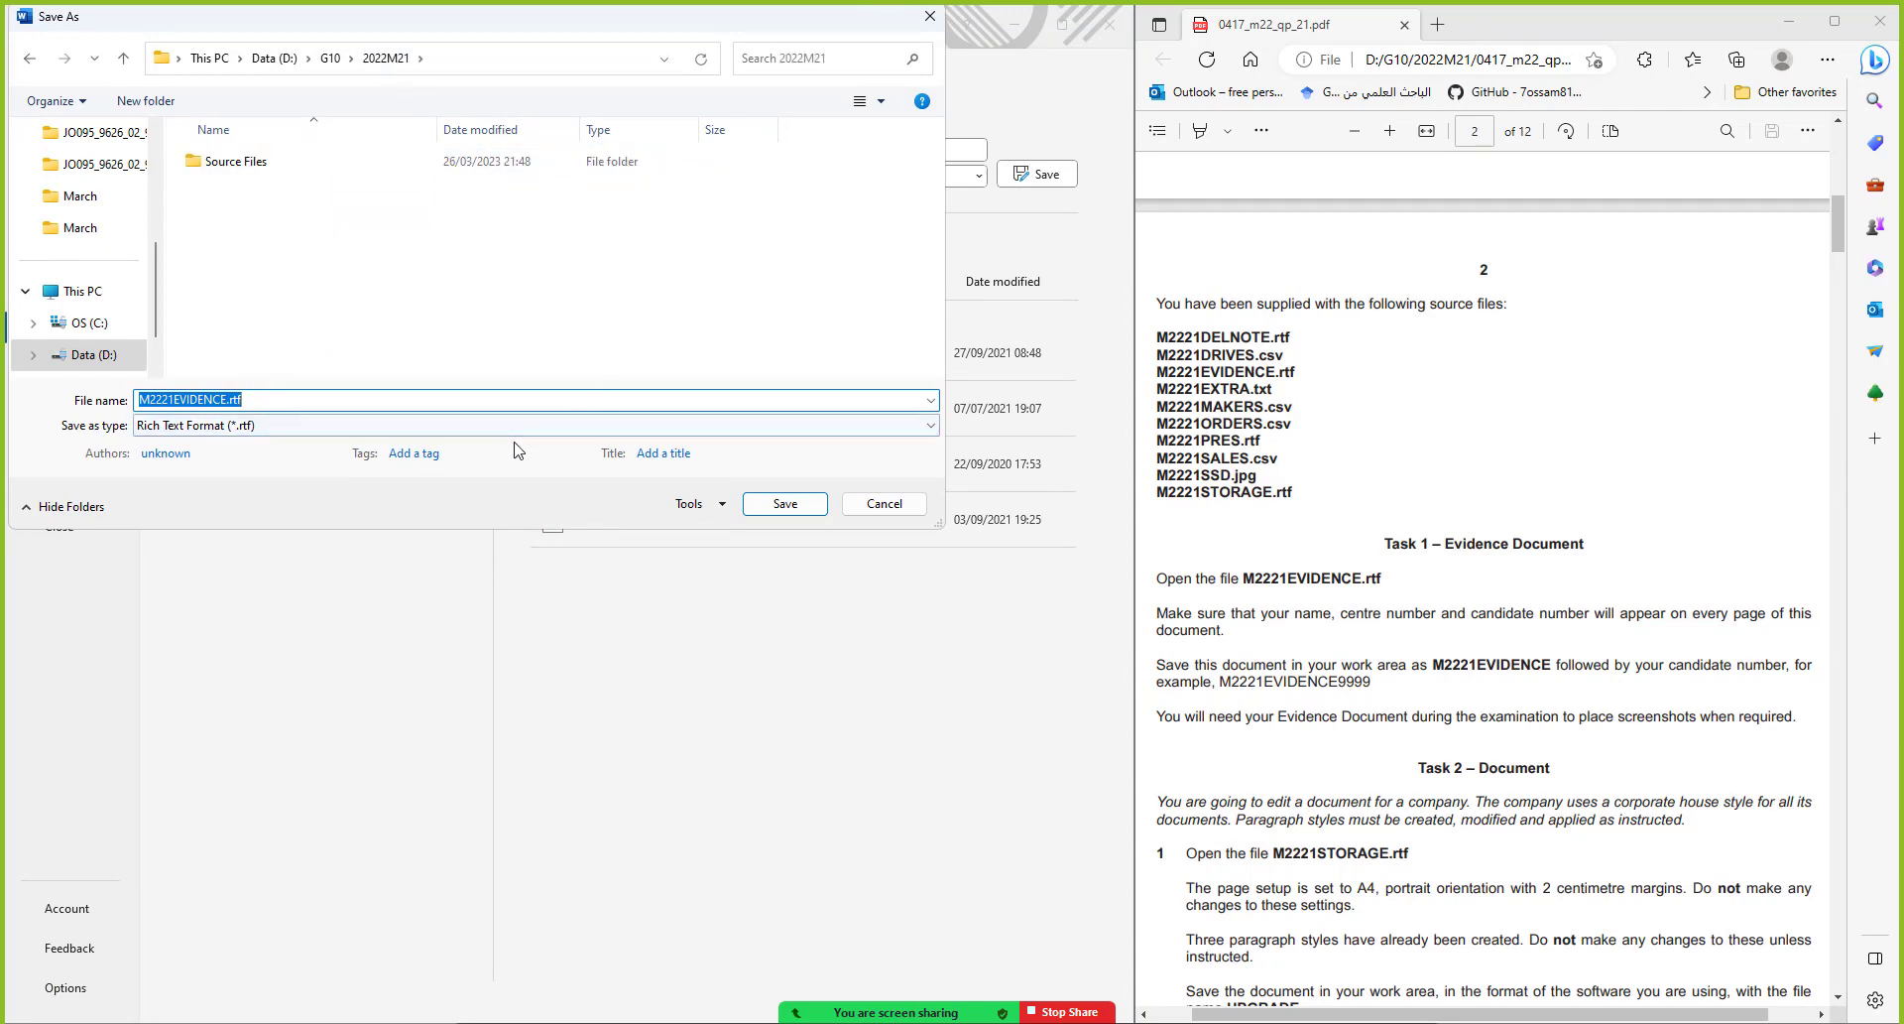
{"action": "left_click", "coordinate": [294, 400]}
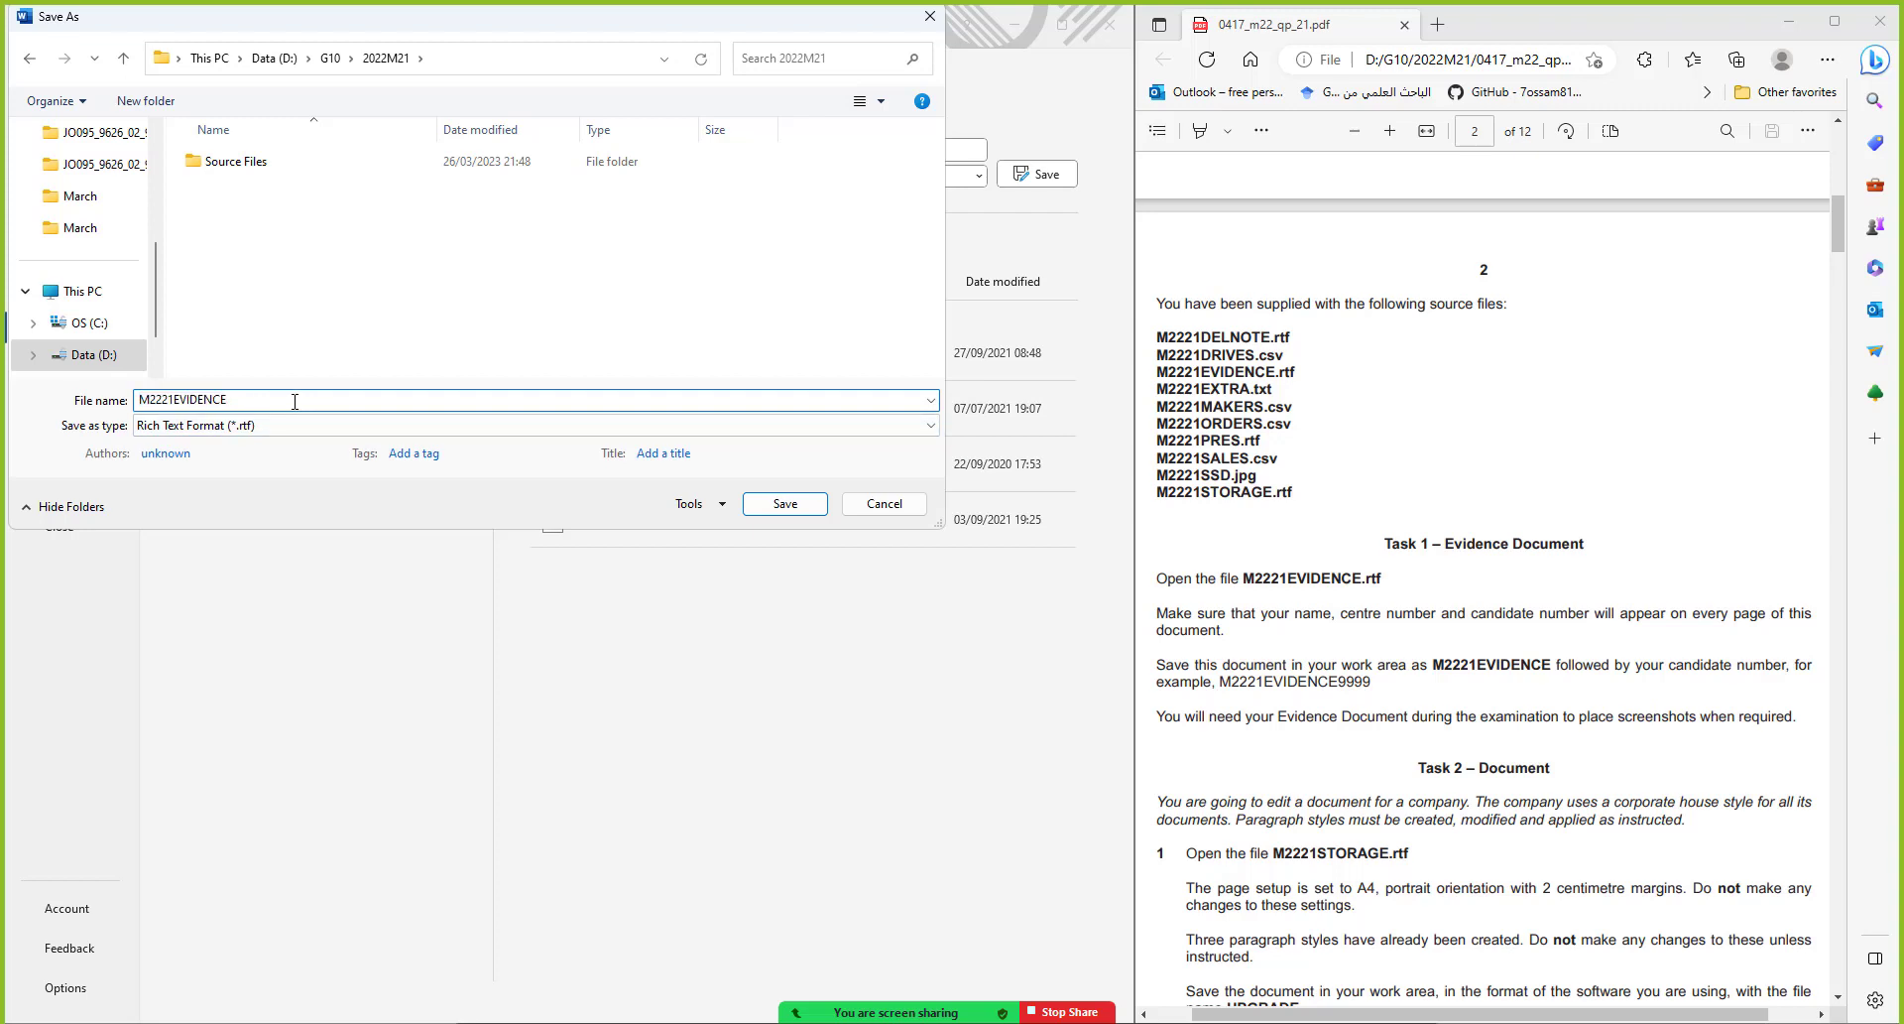
{"action": "type", "text": "9999"}
{"action": "left_click", "coordinate": [283, 426]}
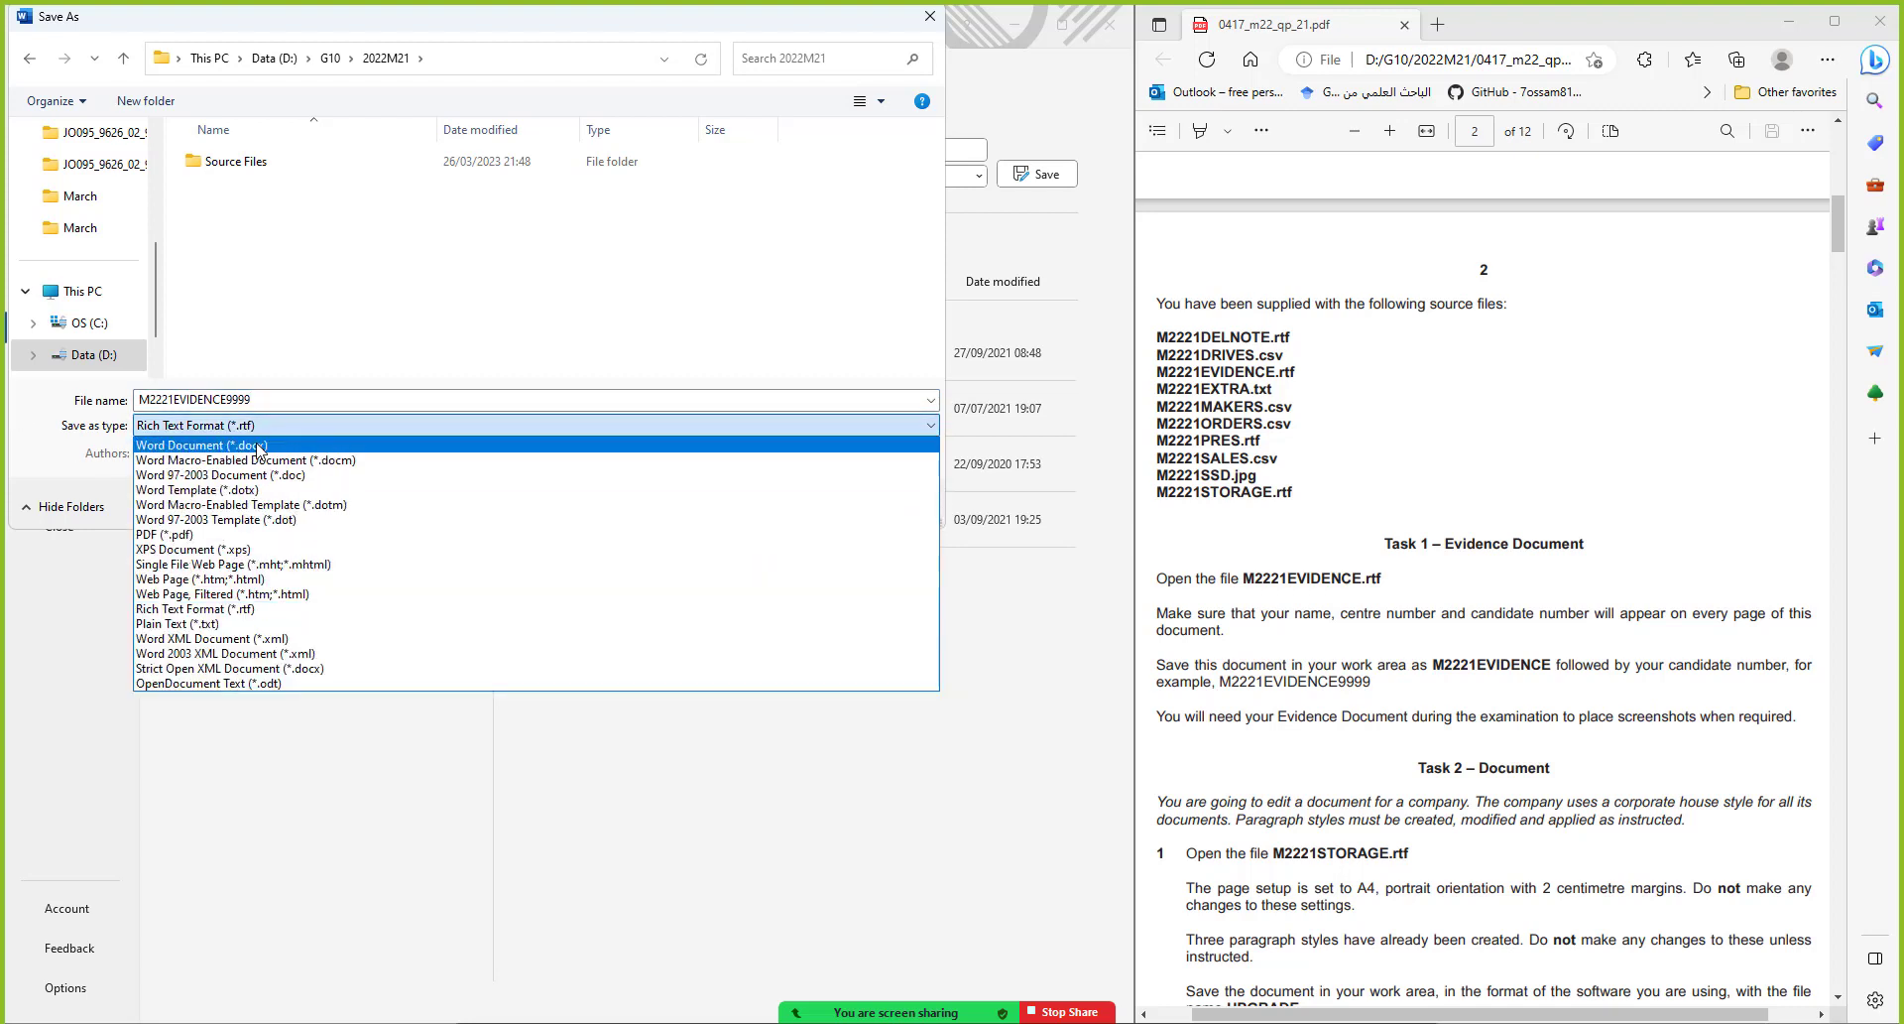
{"action": "left_click", "coordinate": [259, 448]}
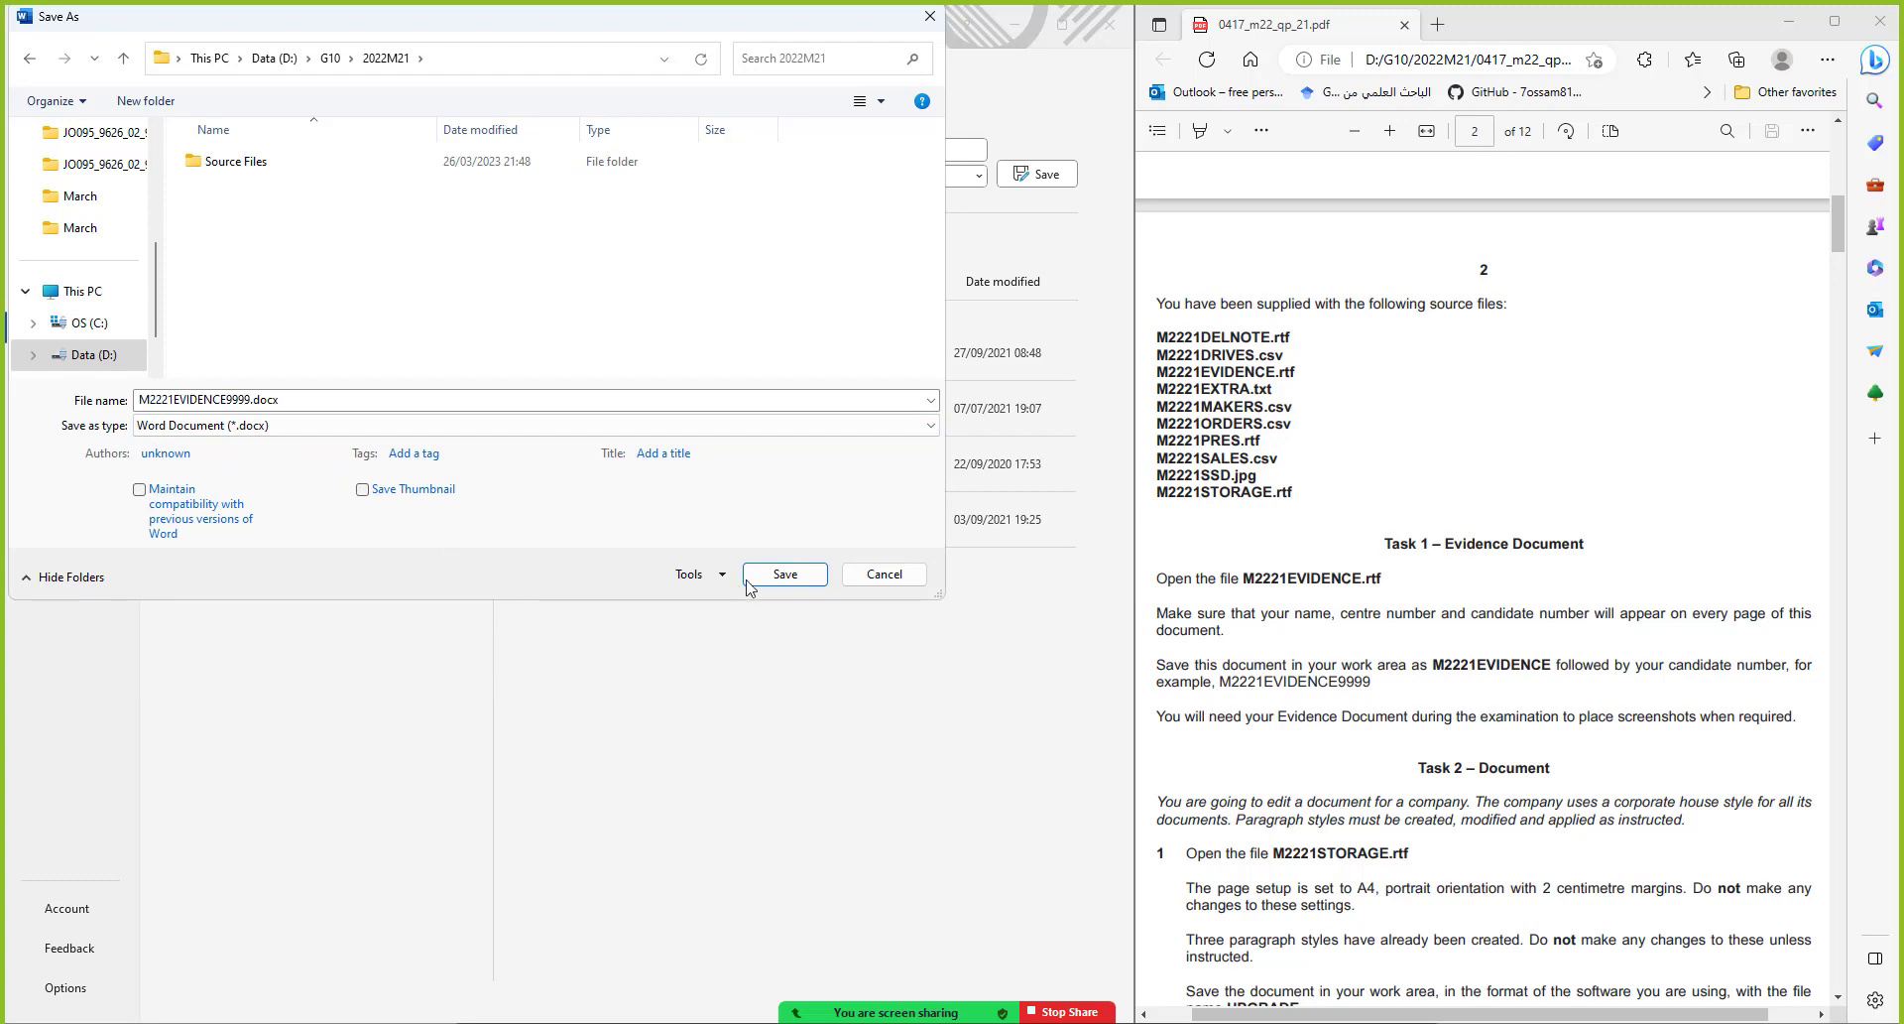
{"action": "left_click", "coordinate": [785, 575]}
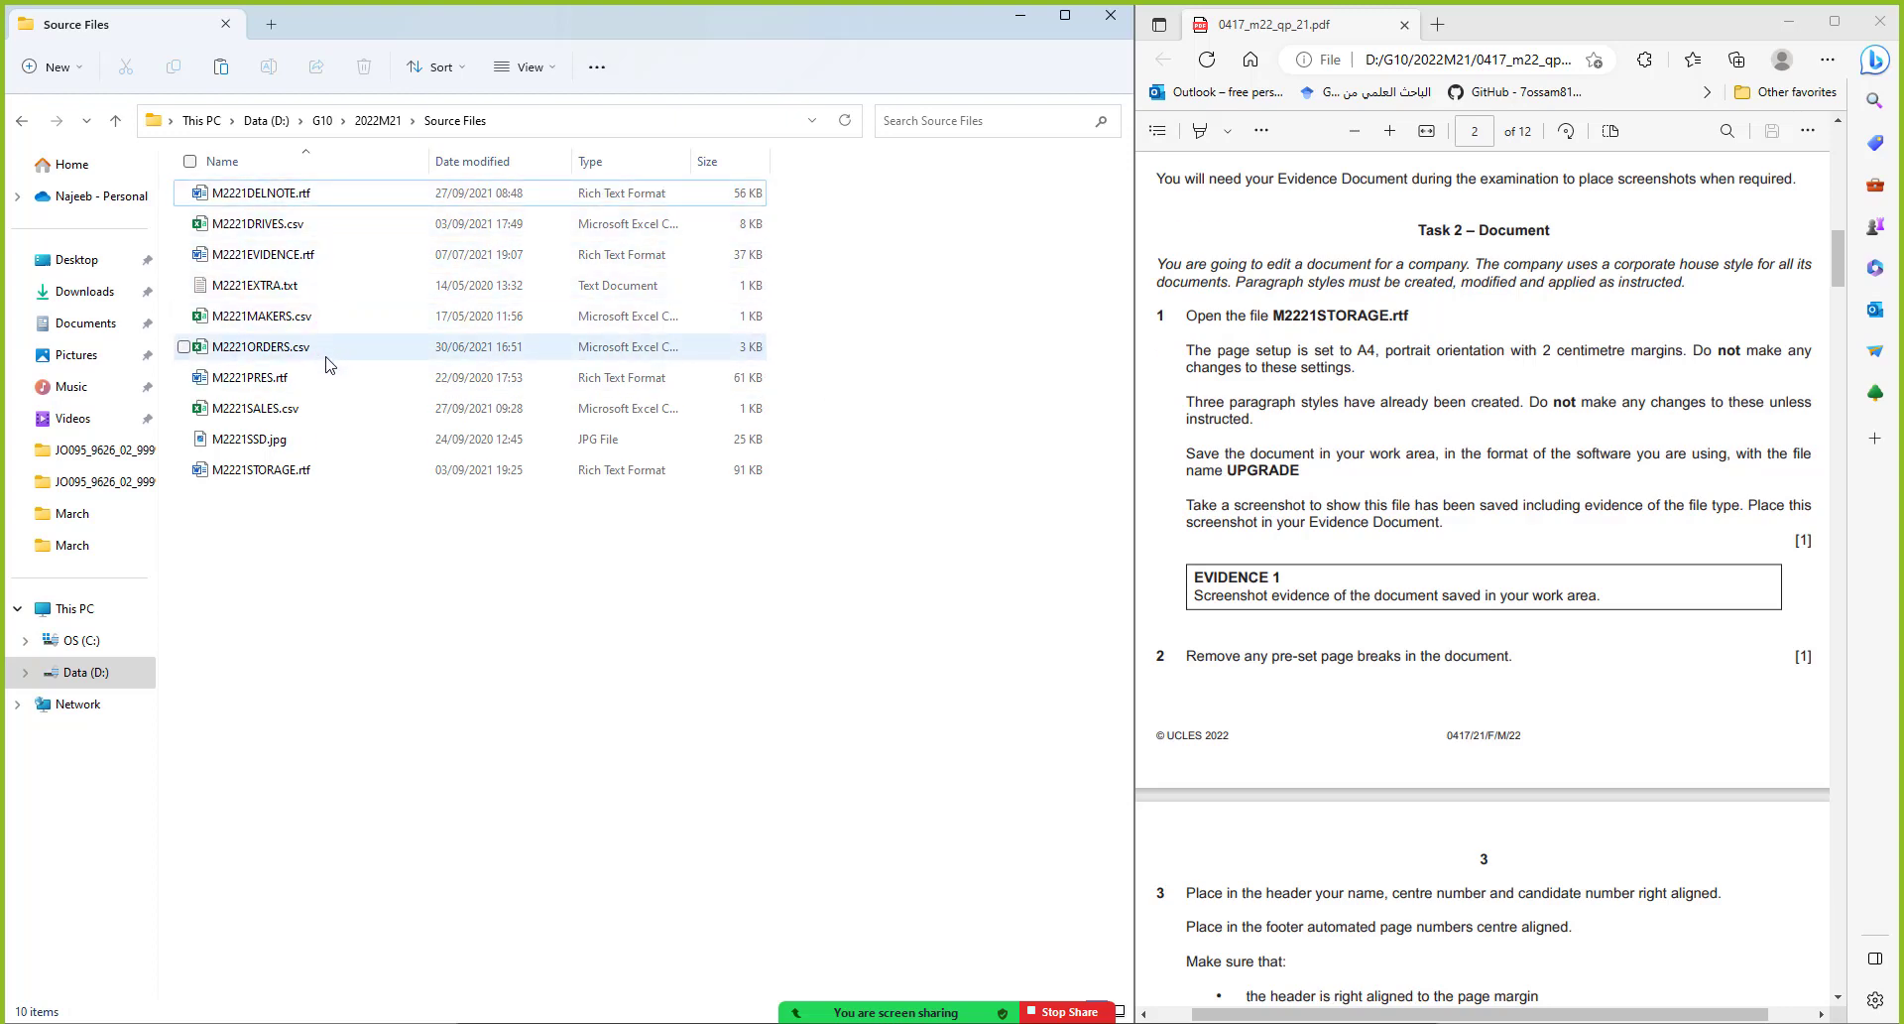
Open M2221STORAGE.rtf in Word and snap its window to the left half
{"action": "double_click", "coordinate": [308, 474]}
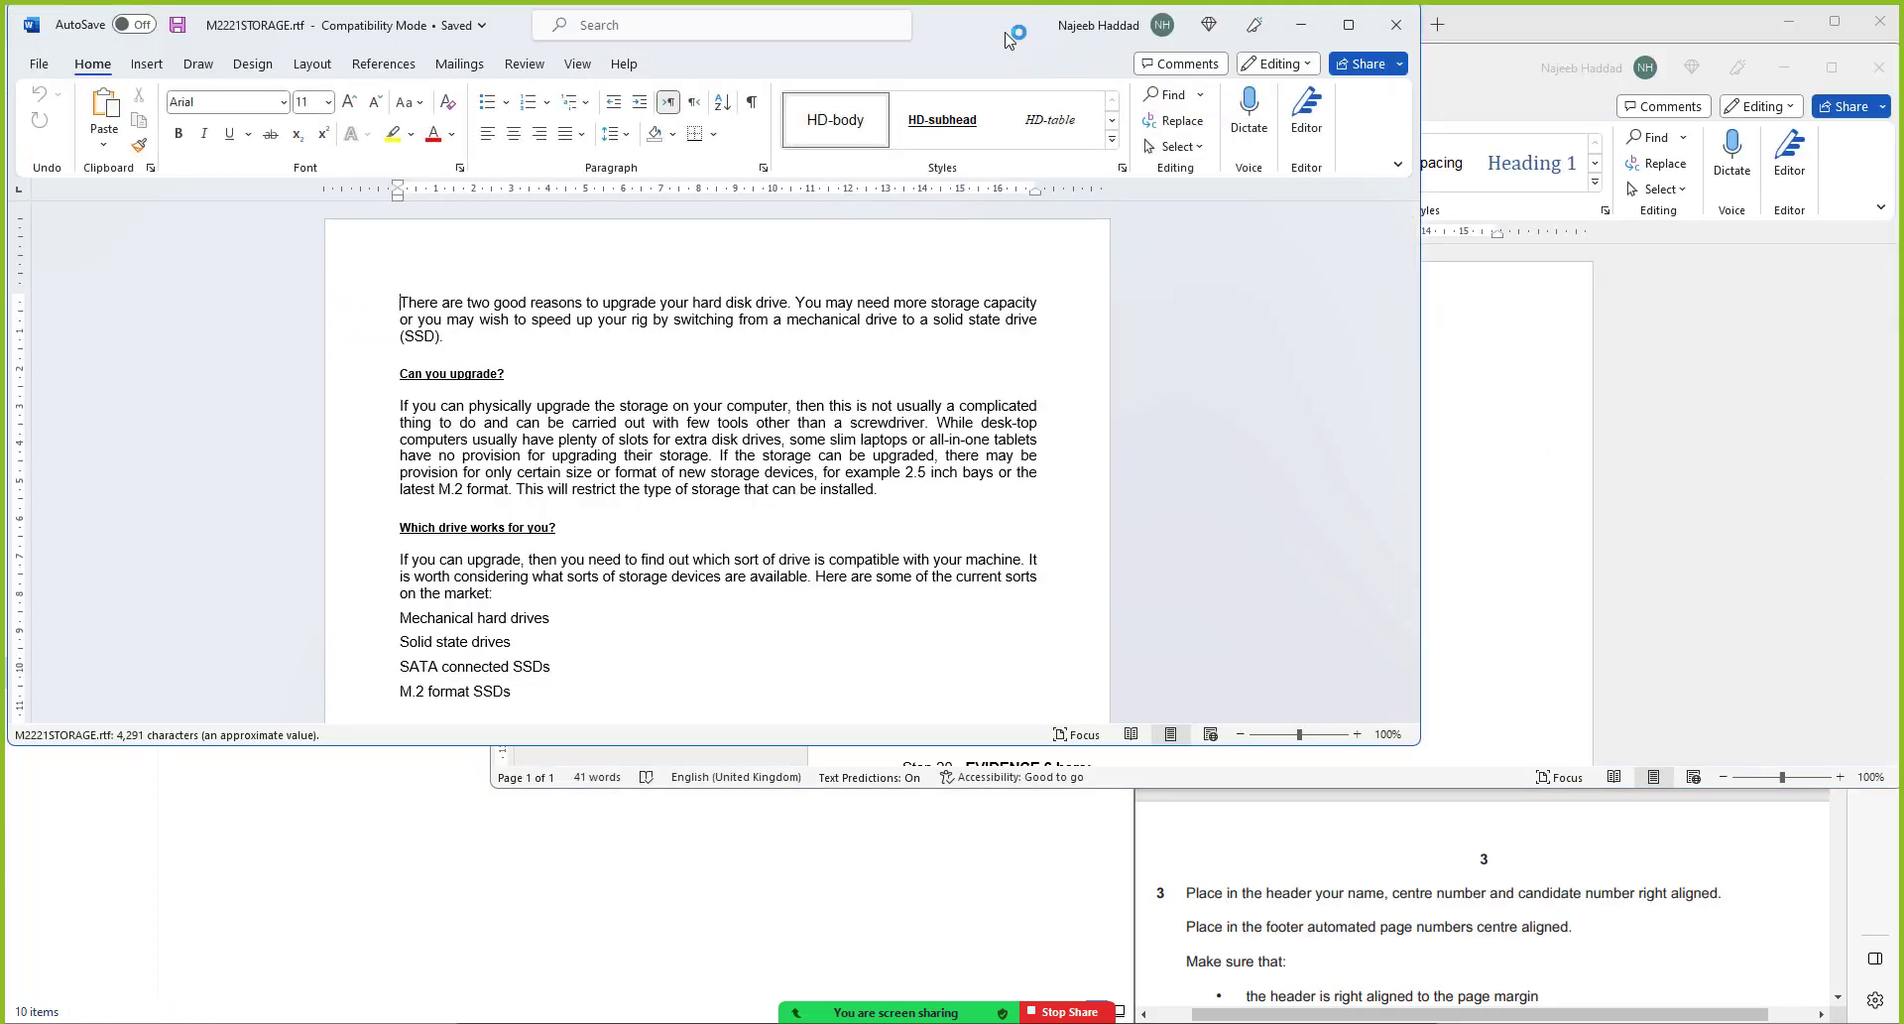
{"action": "left_click_drag", "start_coordinate": [1021, 43], "coordinate": [3, 563]}
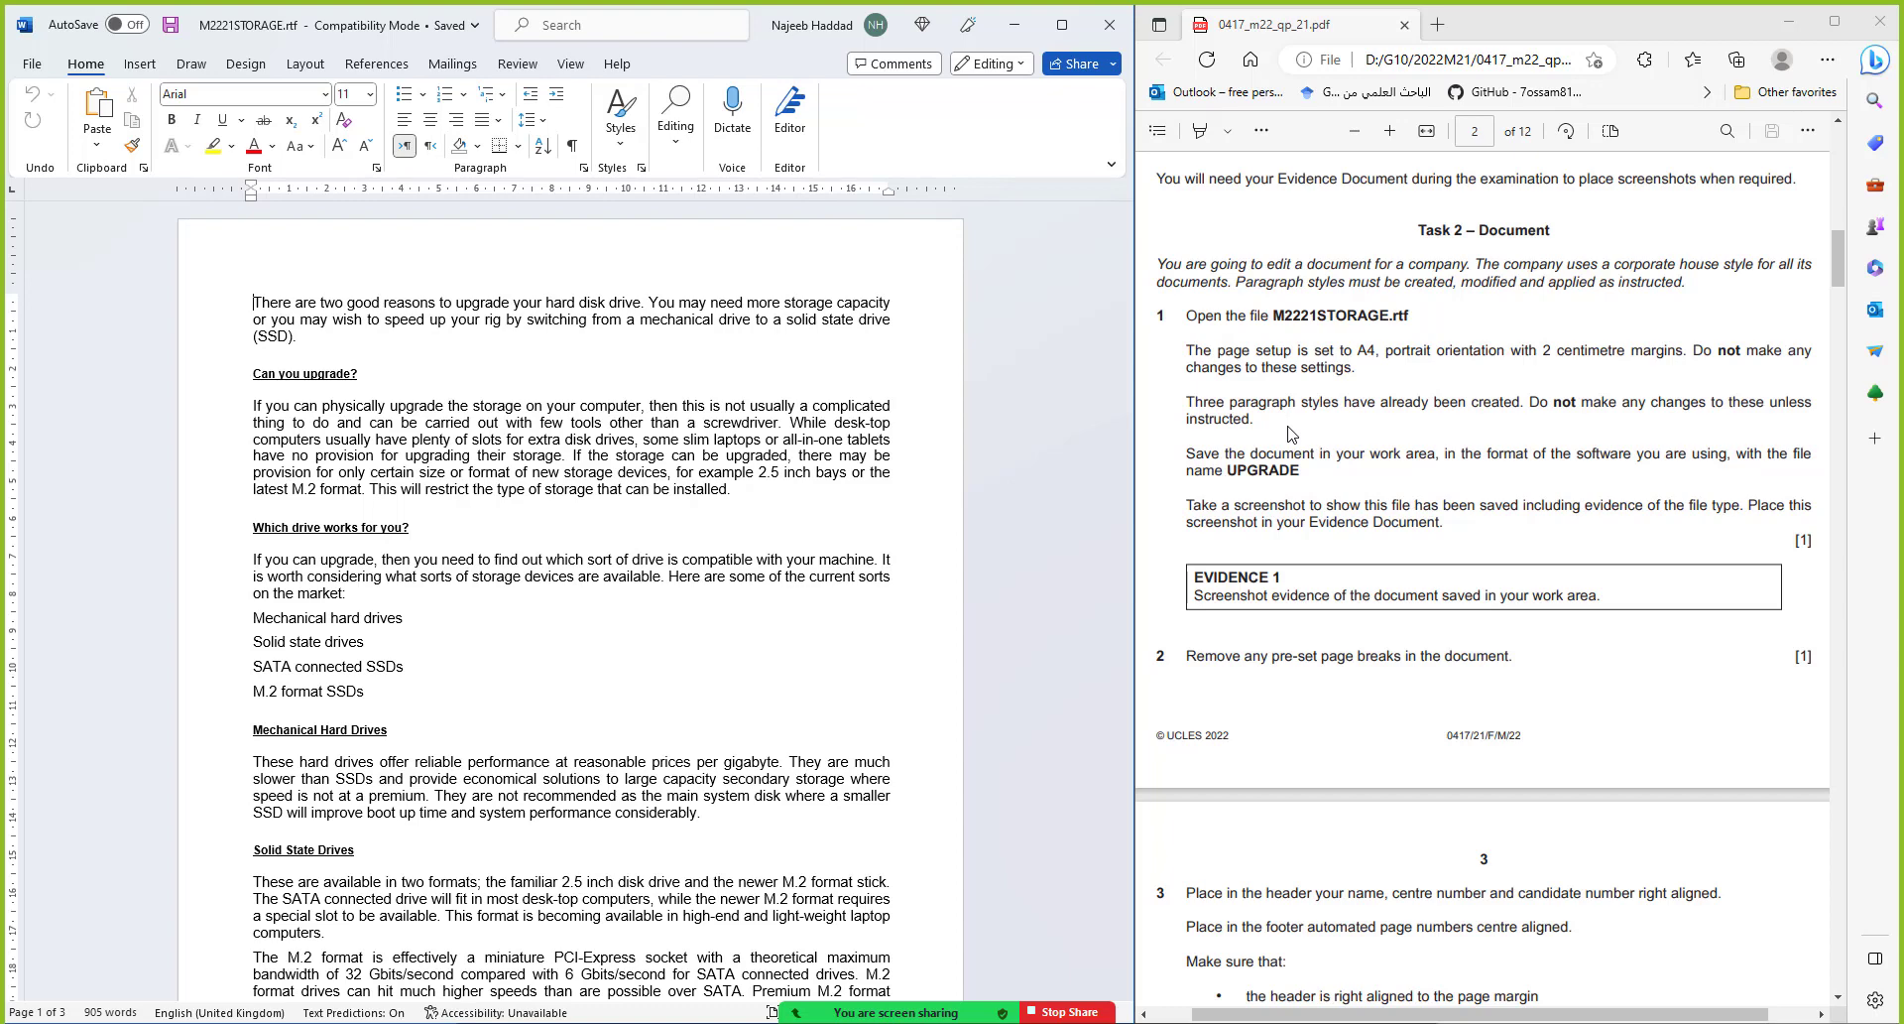
Copy 'UPGRADE' from the question paper and save the storage file as UPGRADE.docx, accepting the format upgrade
{"action": "left_click", "coordinate": [1257, 470]}
{"action": "double_click", "coordinate": [1257, 470]}
{"action": "key", "text": "ctrl+c"}
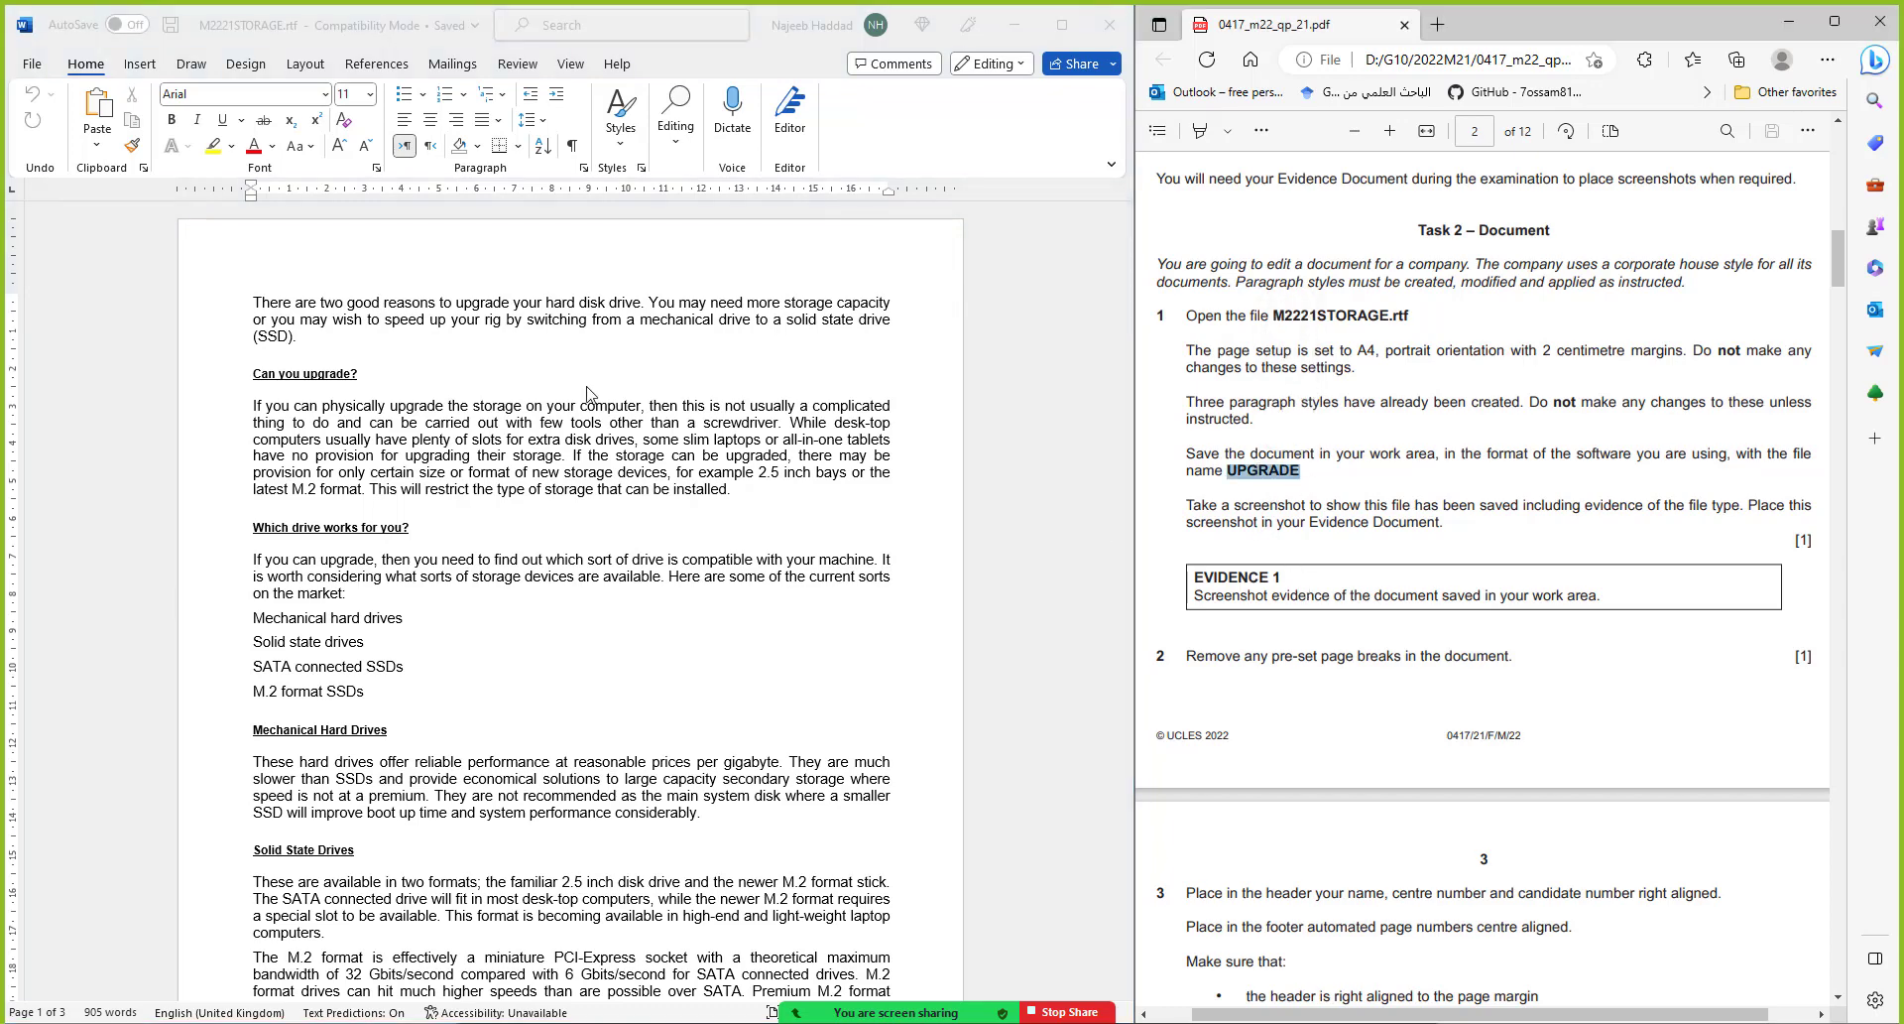
{"action": "left_click", "coordinate": [22, 69]}
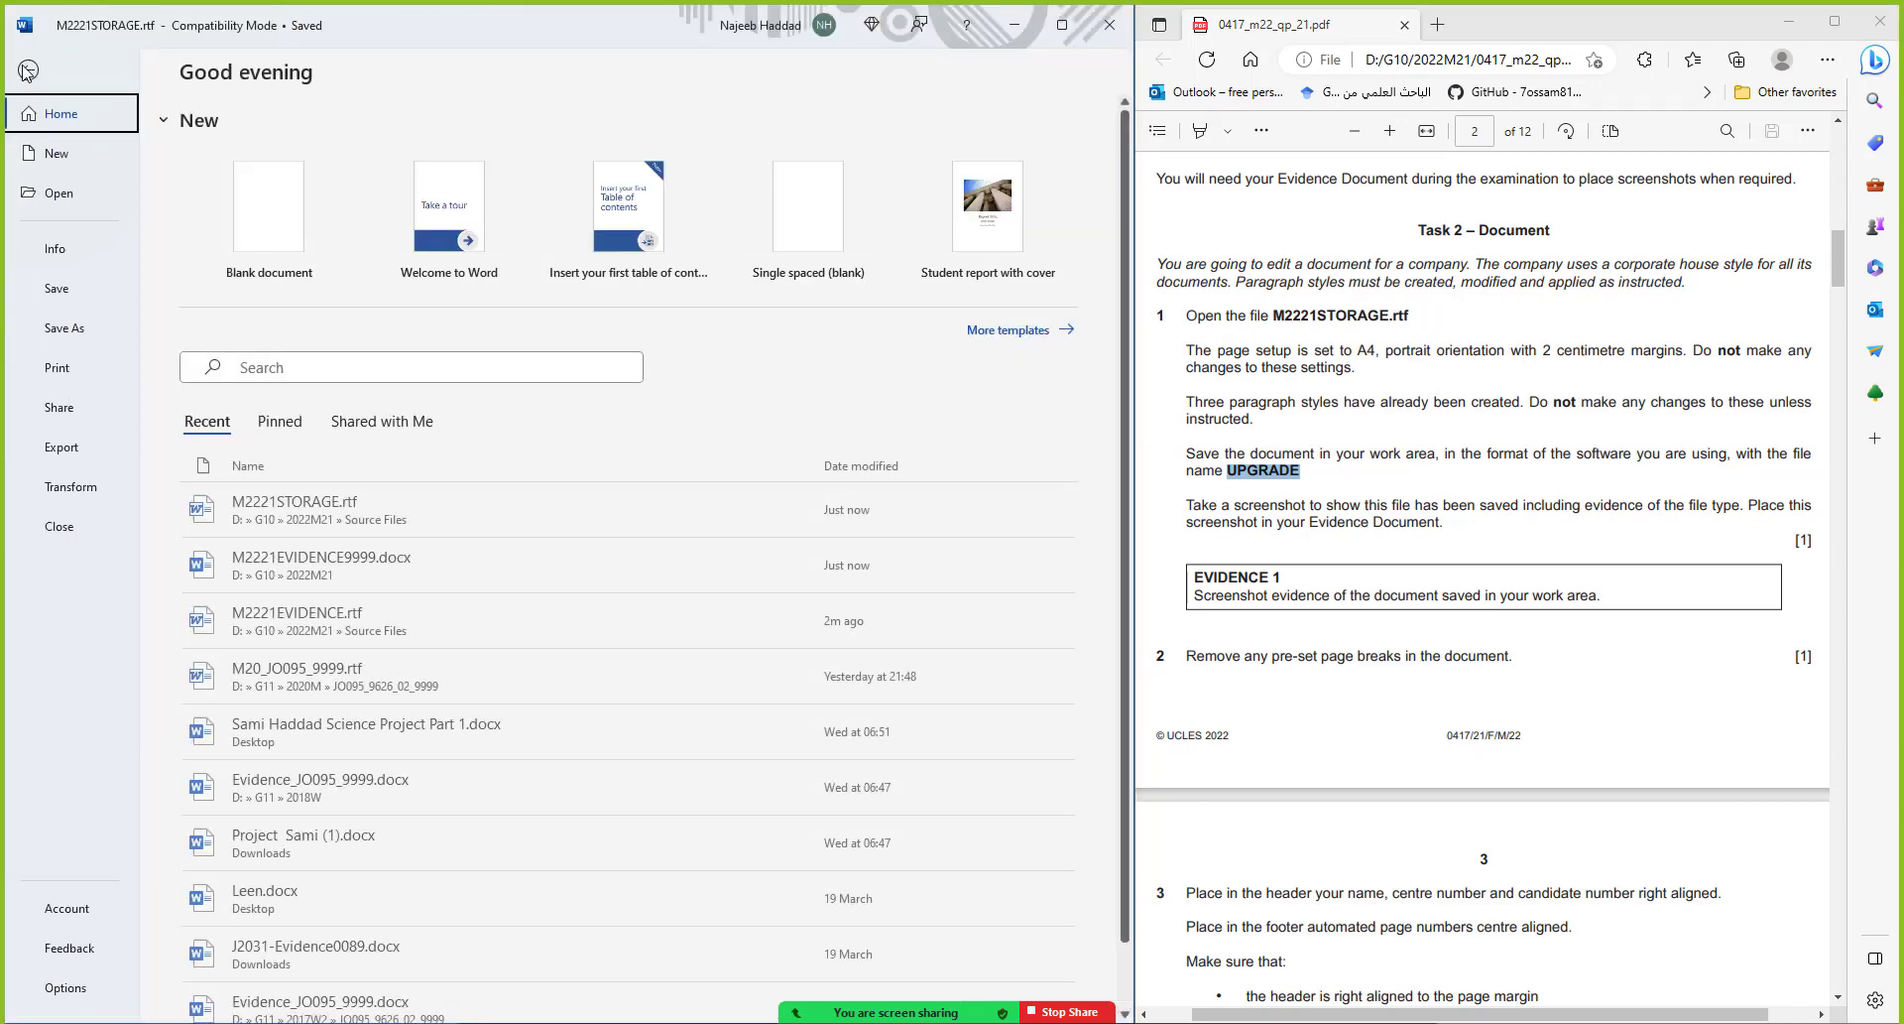
{"action": "left_click", "coordinate": [71, 328]}
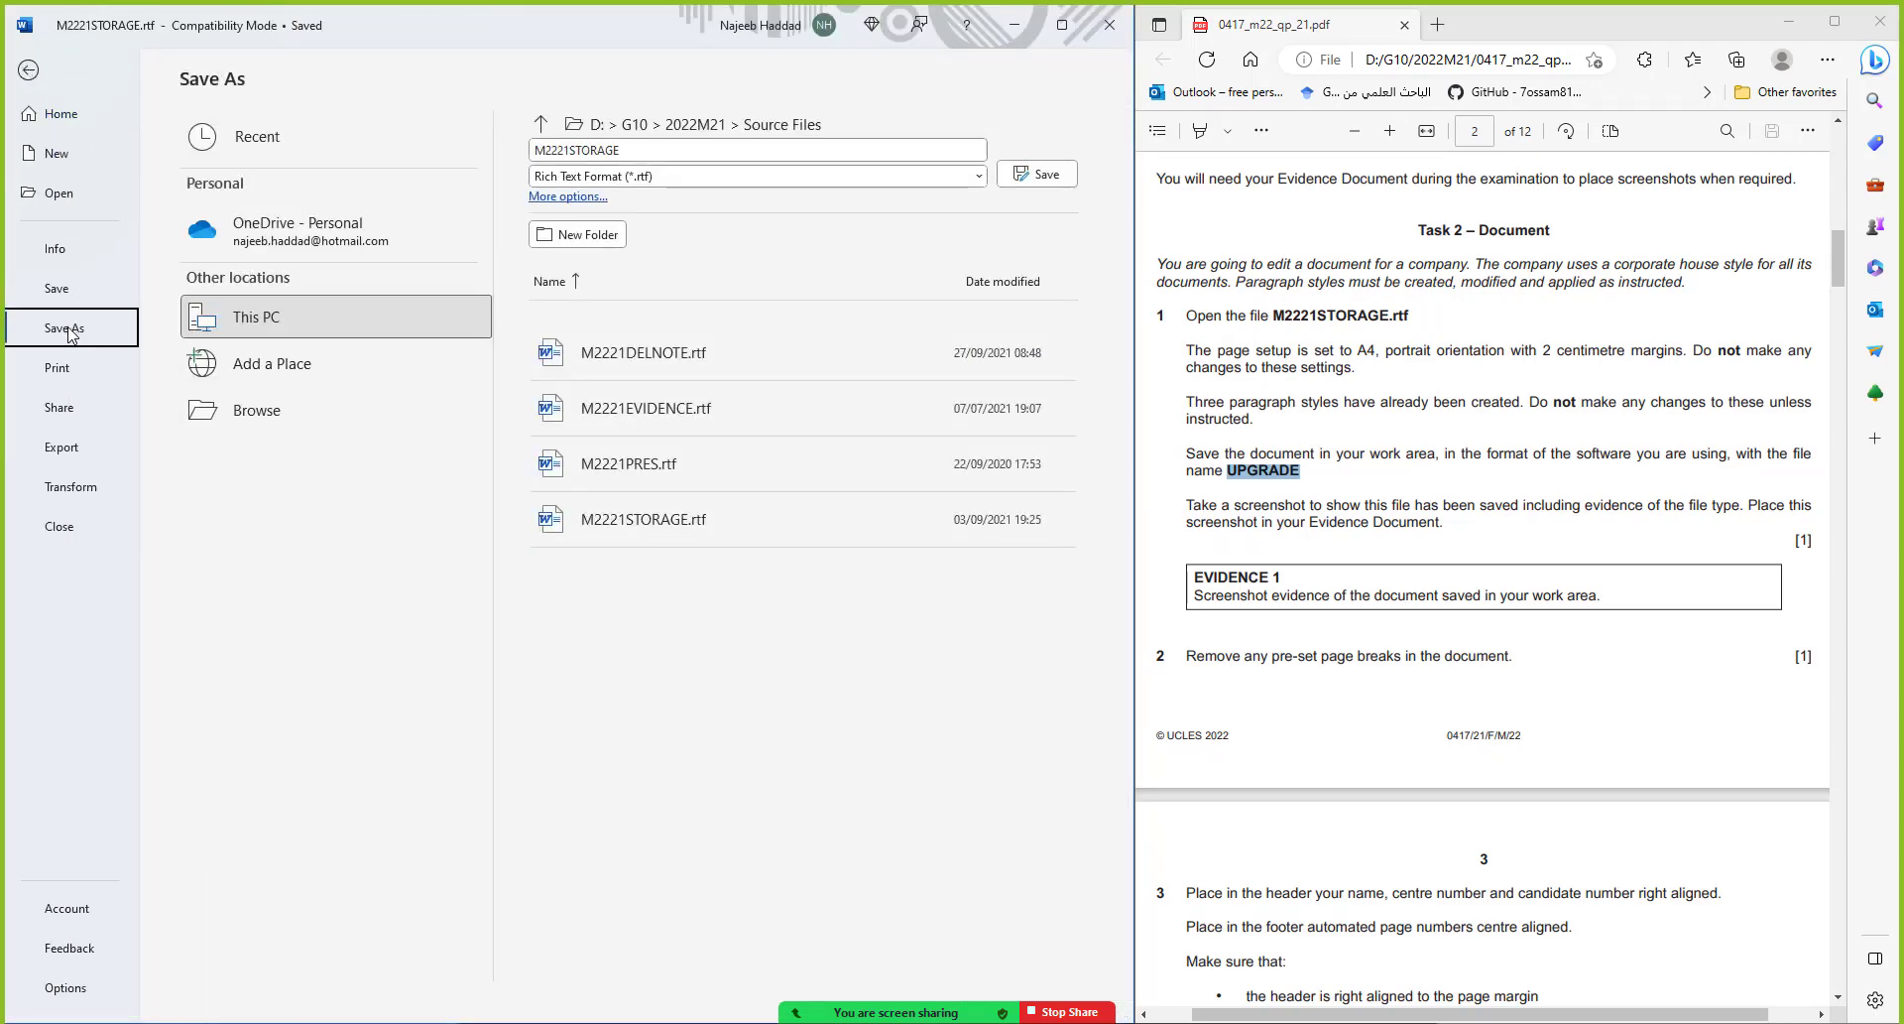
{"action": "left_click", "coordinate": [266, 415]}
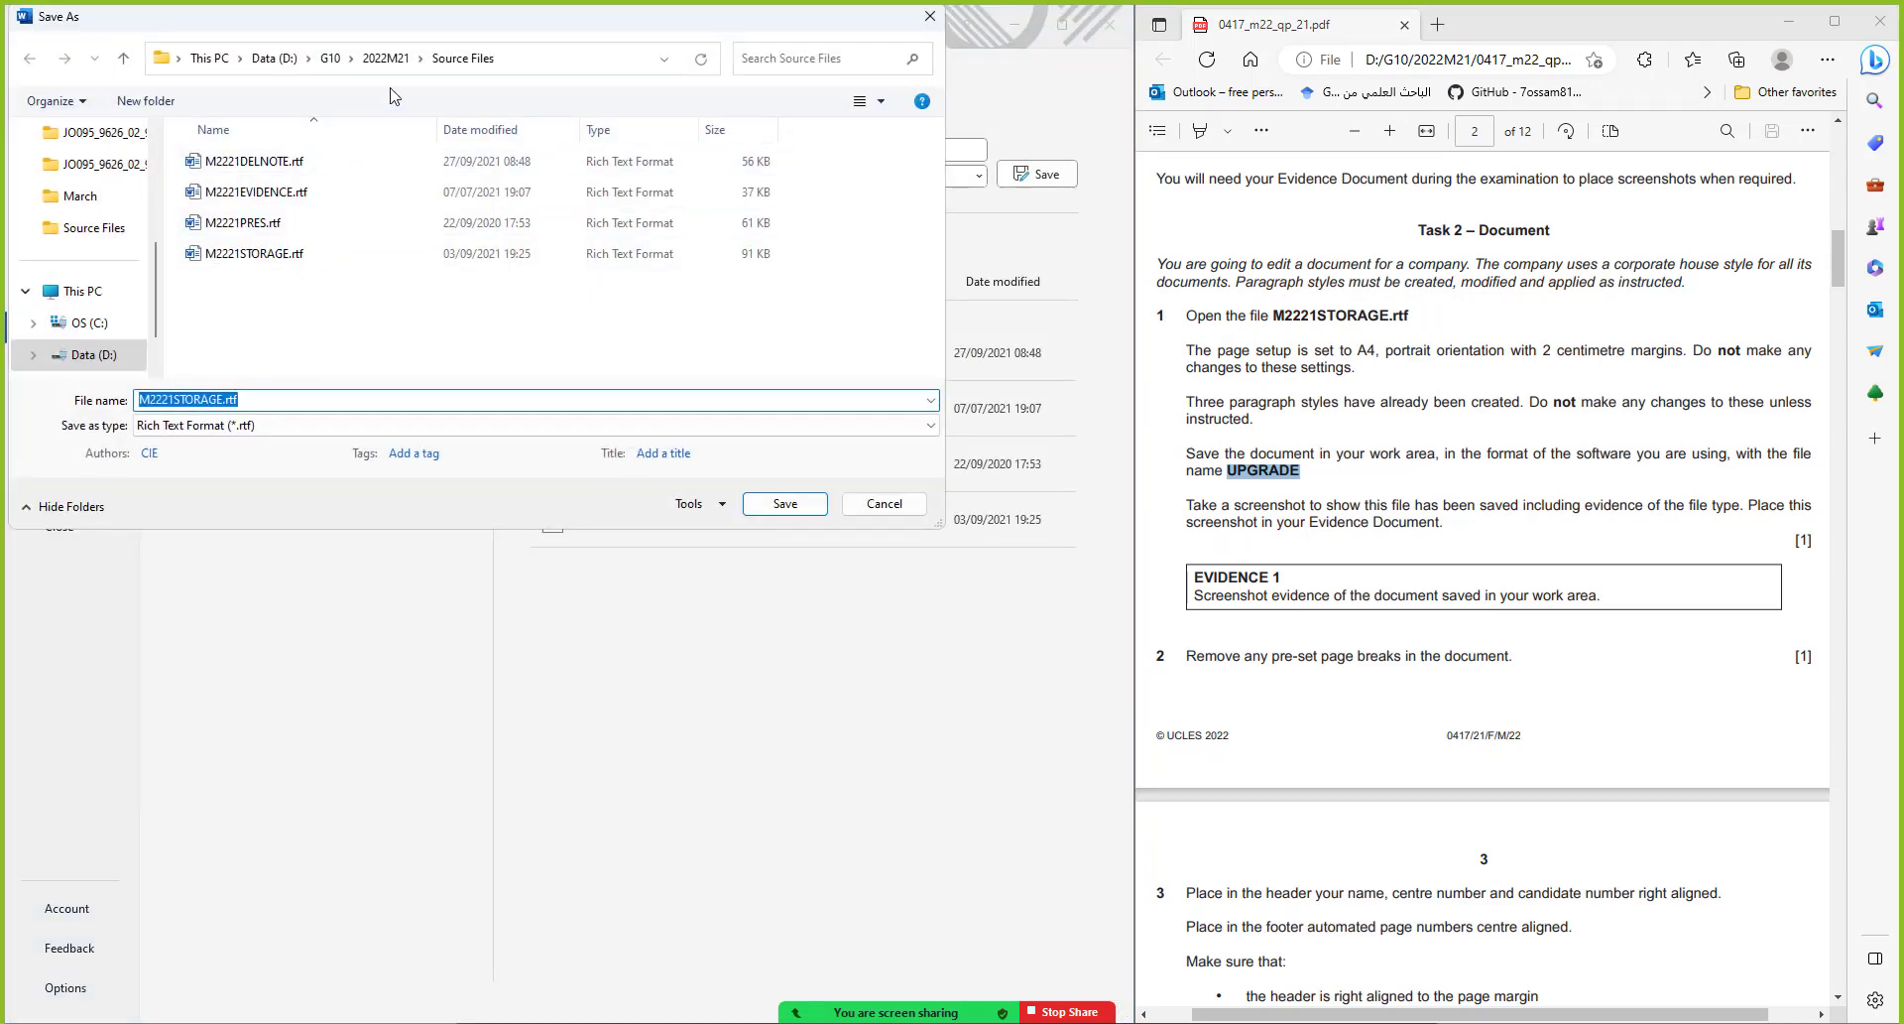
{"action": "left_click", "coordinate": [409, 61]}
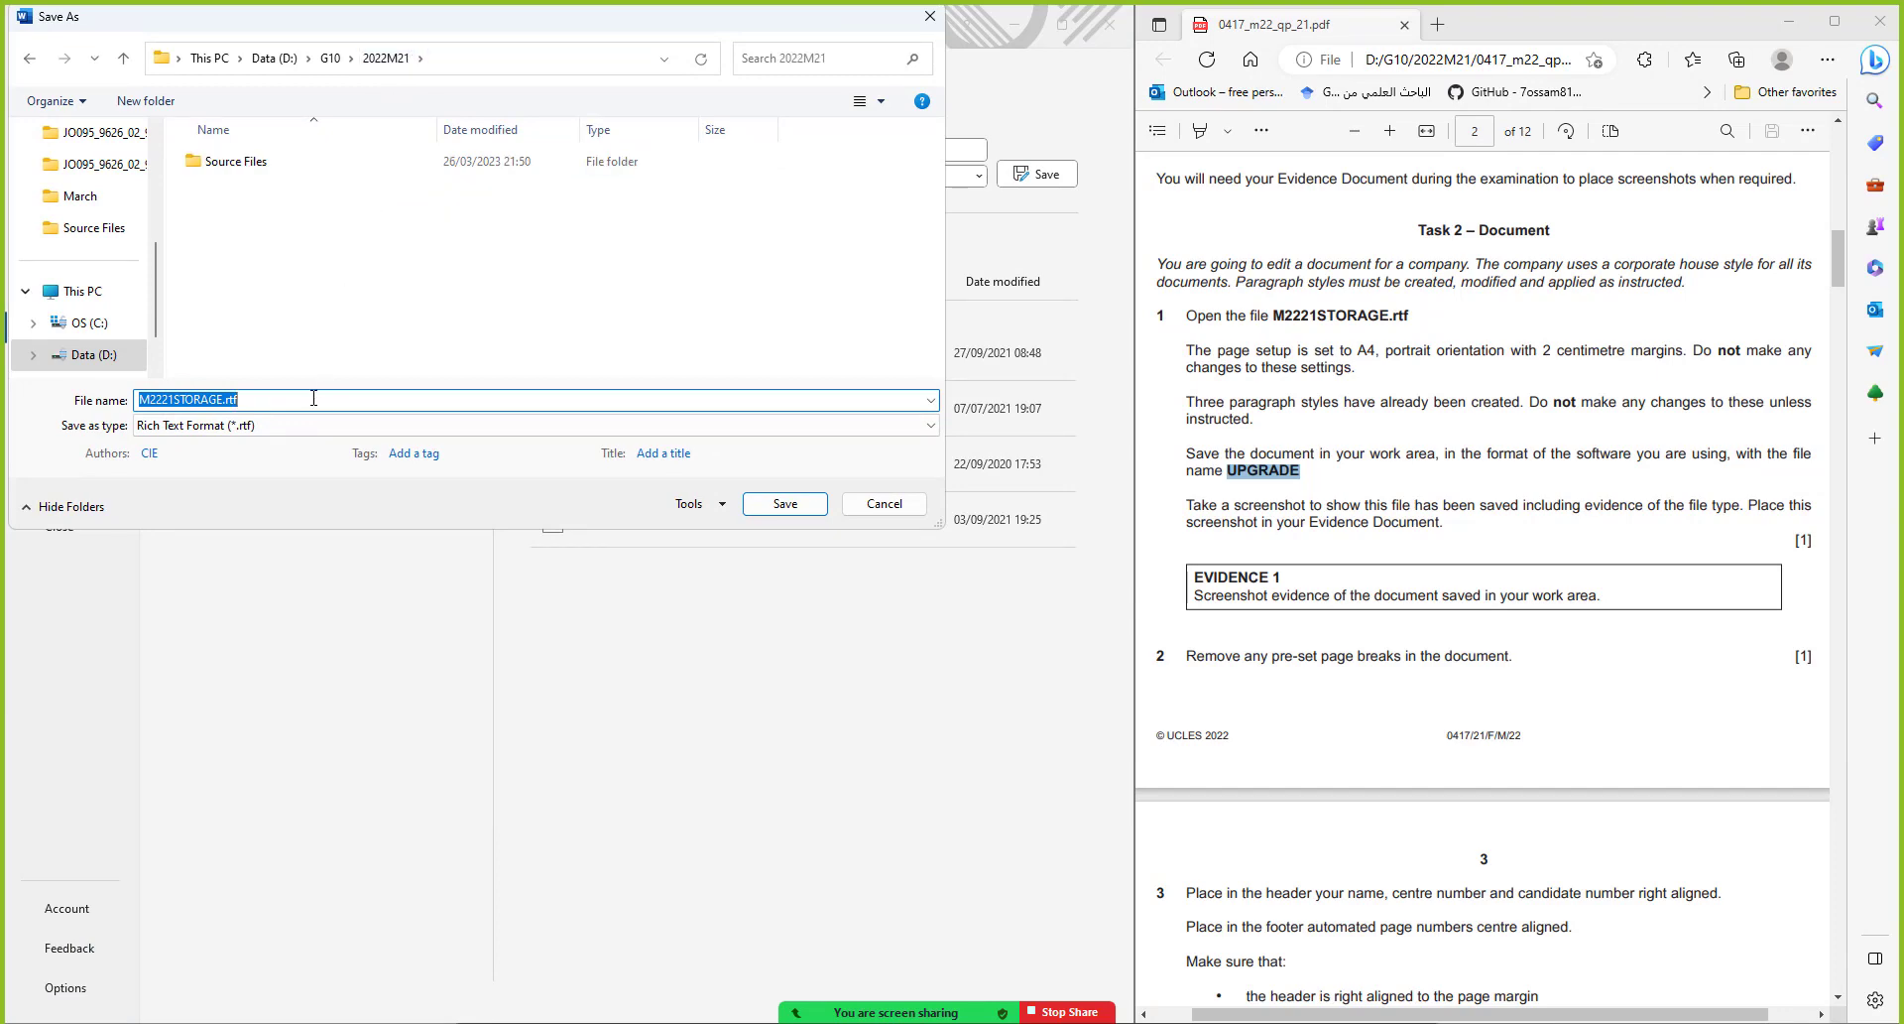
{"action": "key", "text": "ctrl+v"}
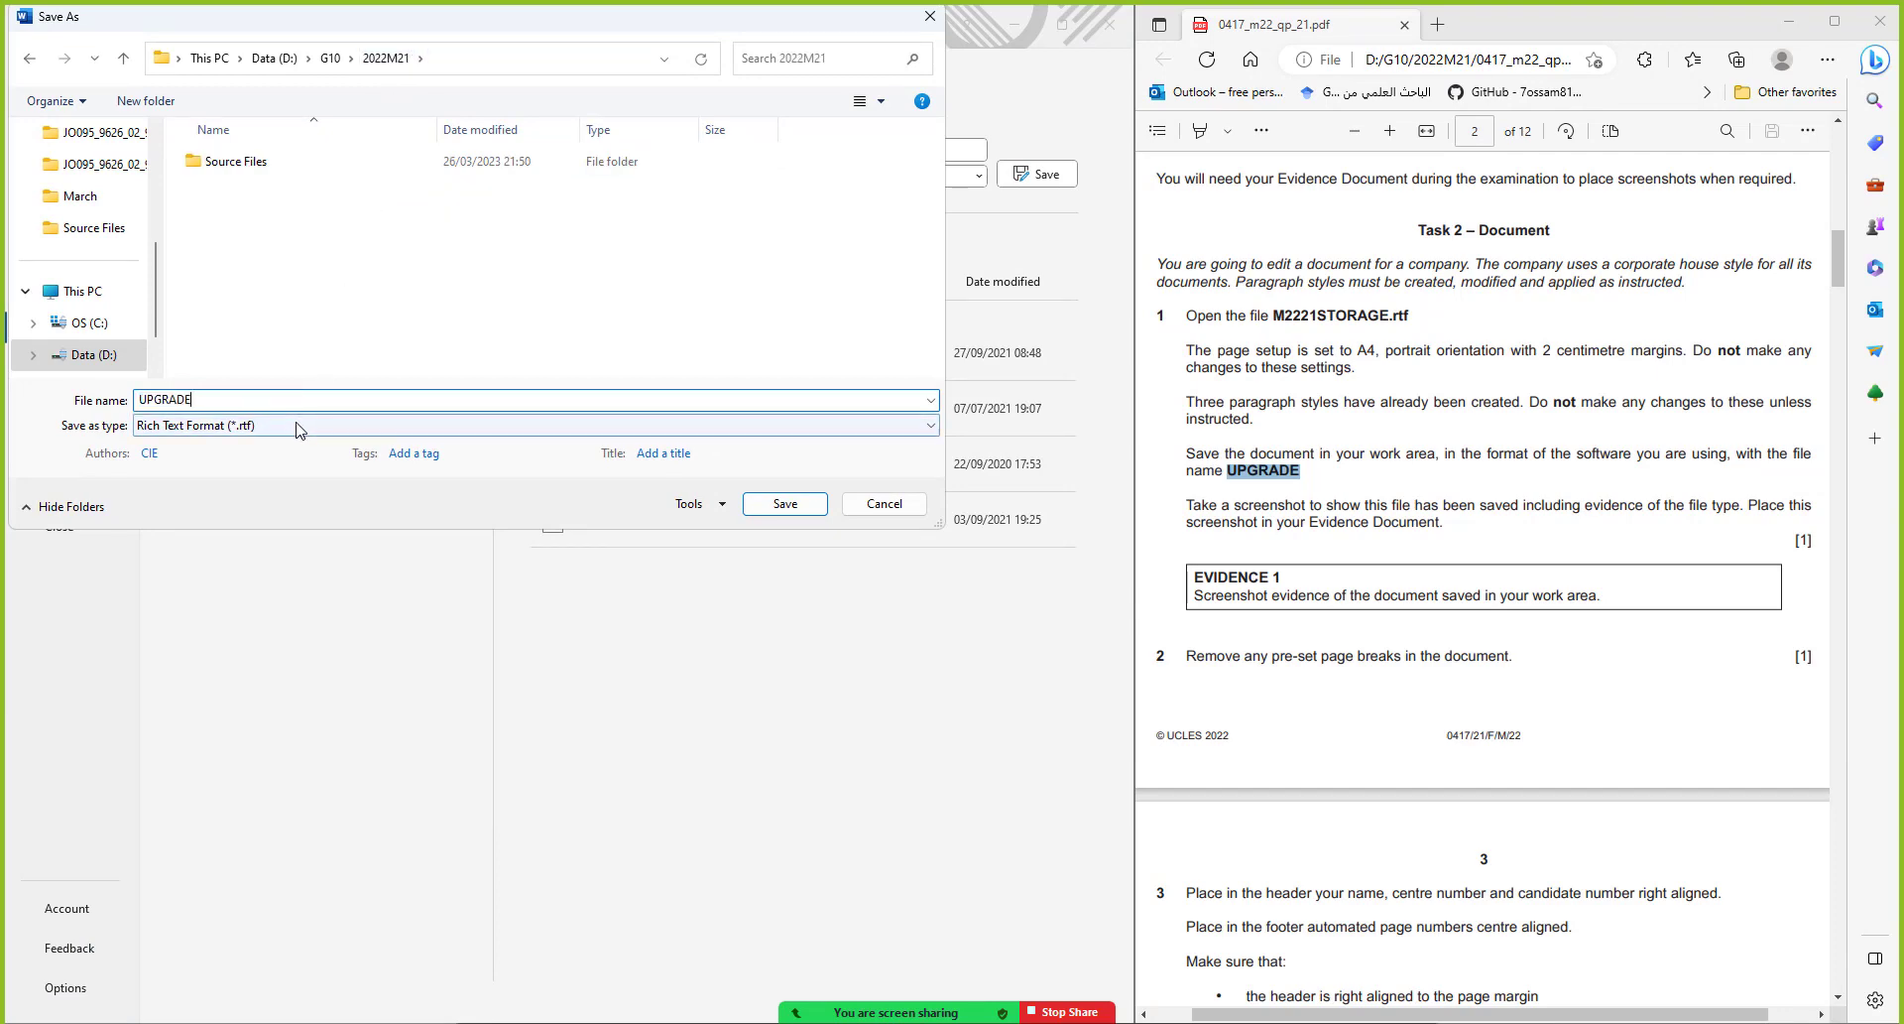
{"action": "left_click", "coordinate": [179, 425]}
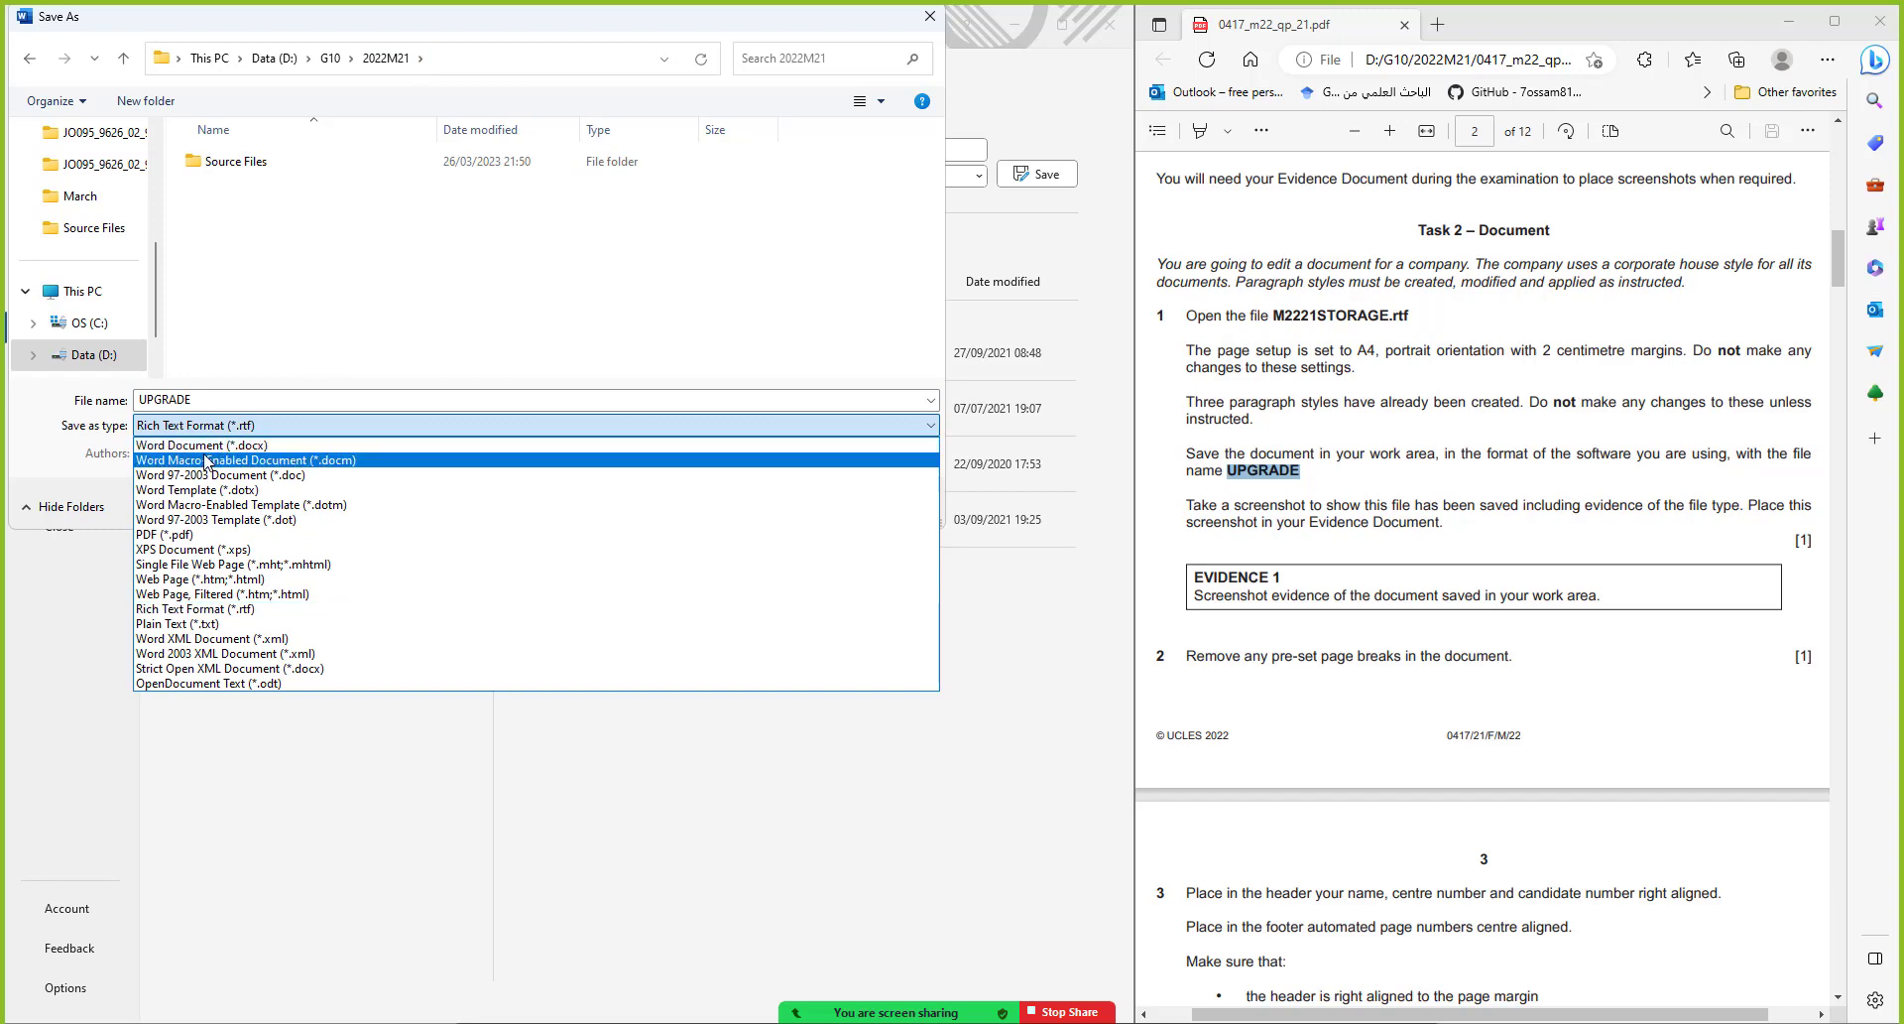
{"action": "left_click", "coordinate": [189, 445]}
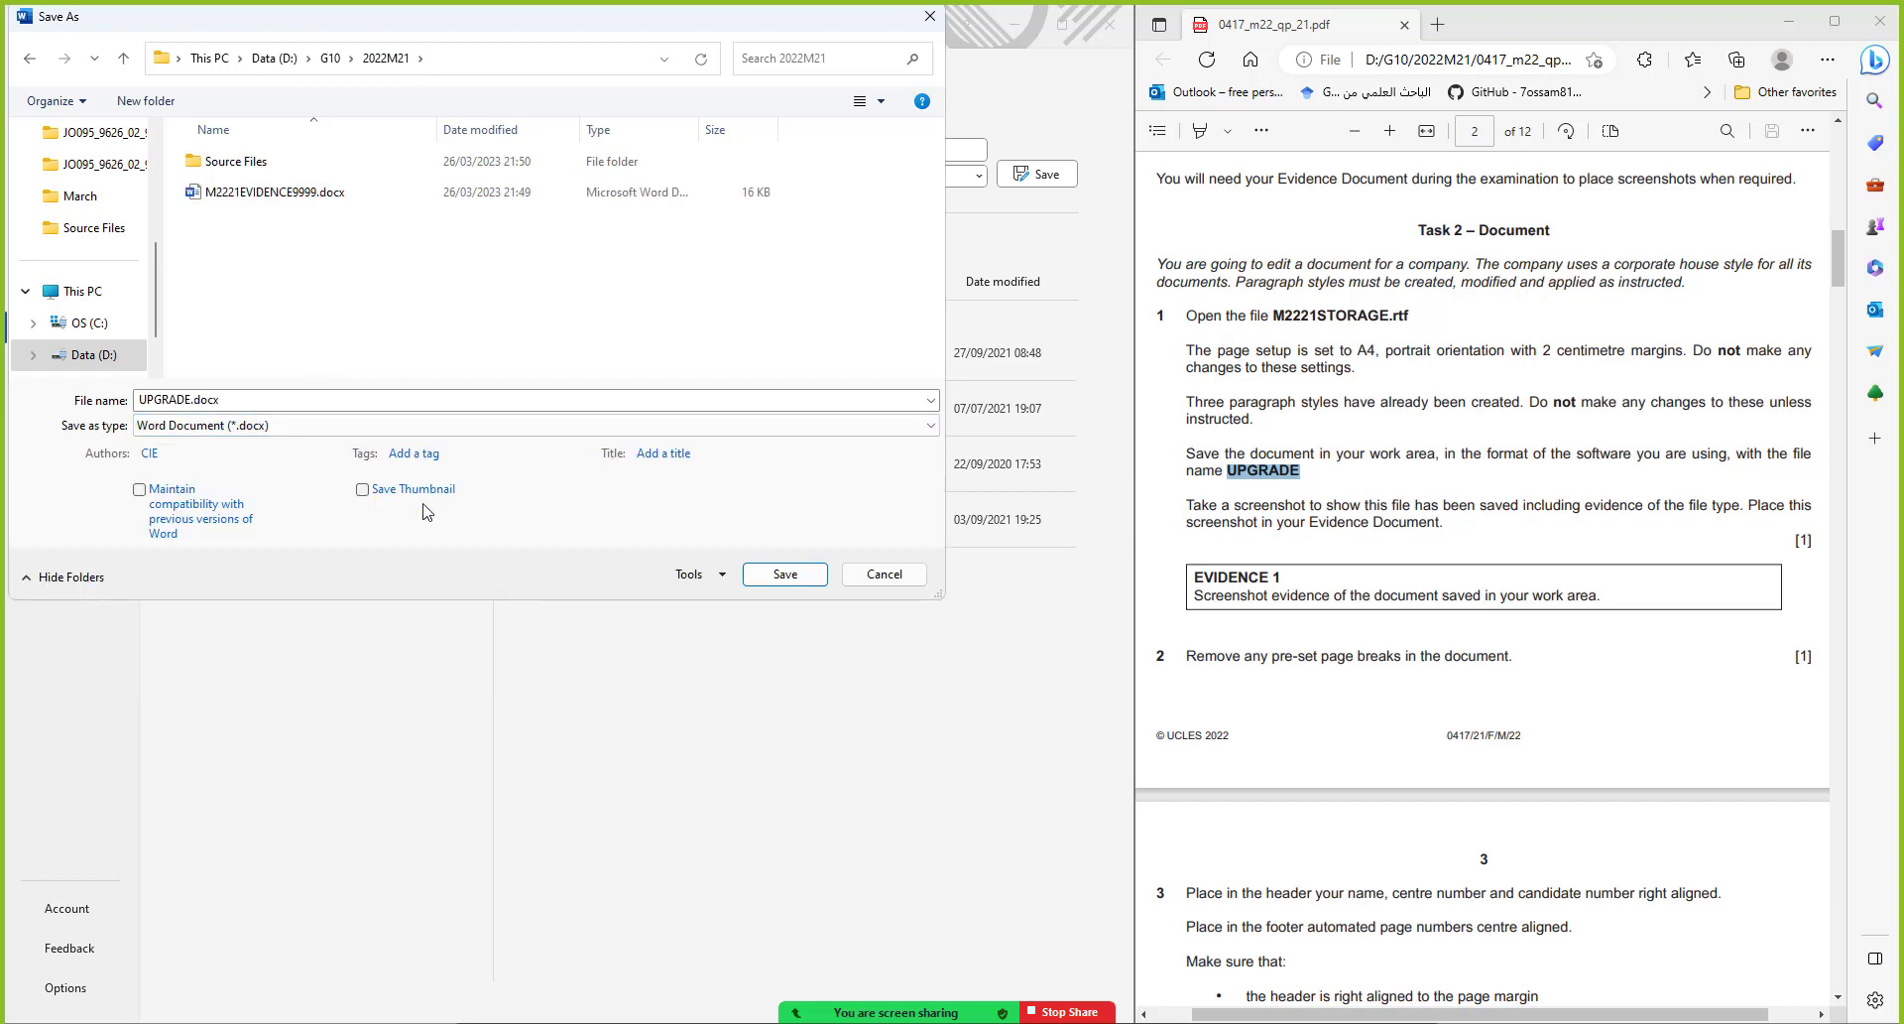
{"action": "left_click", "coordinate": [799, 584]}
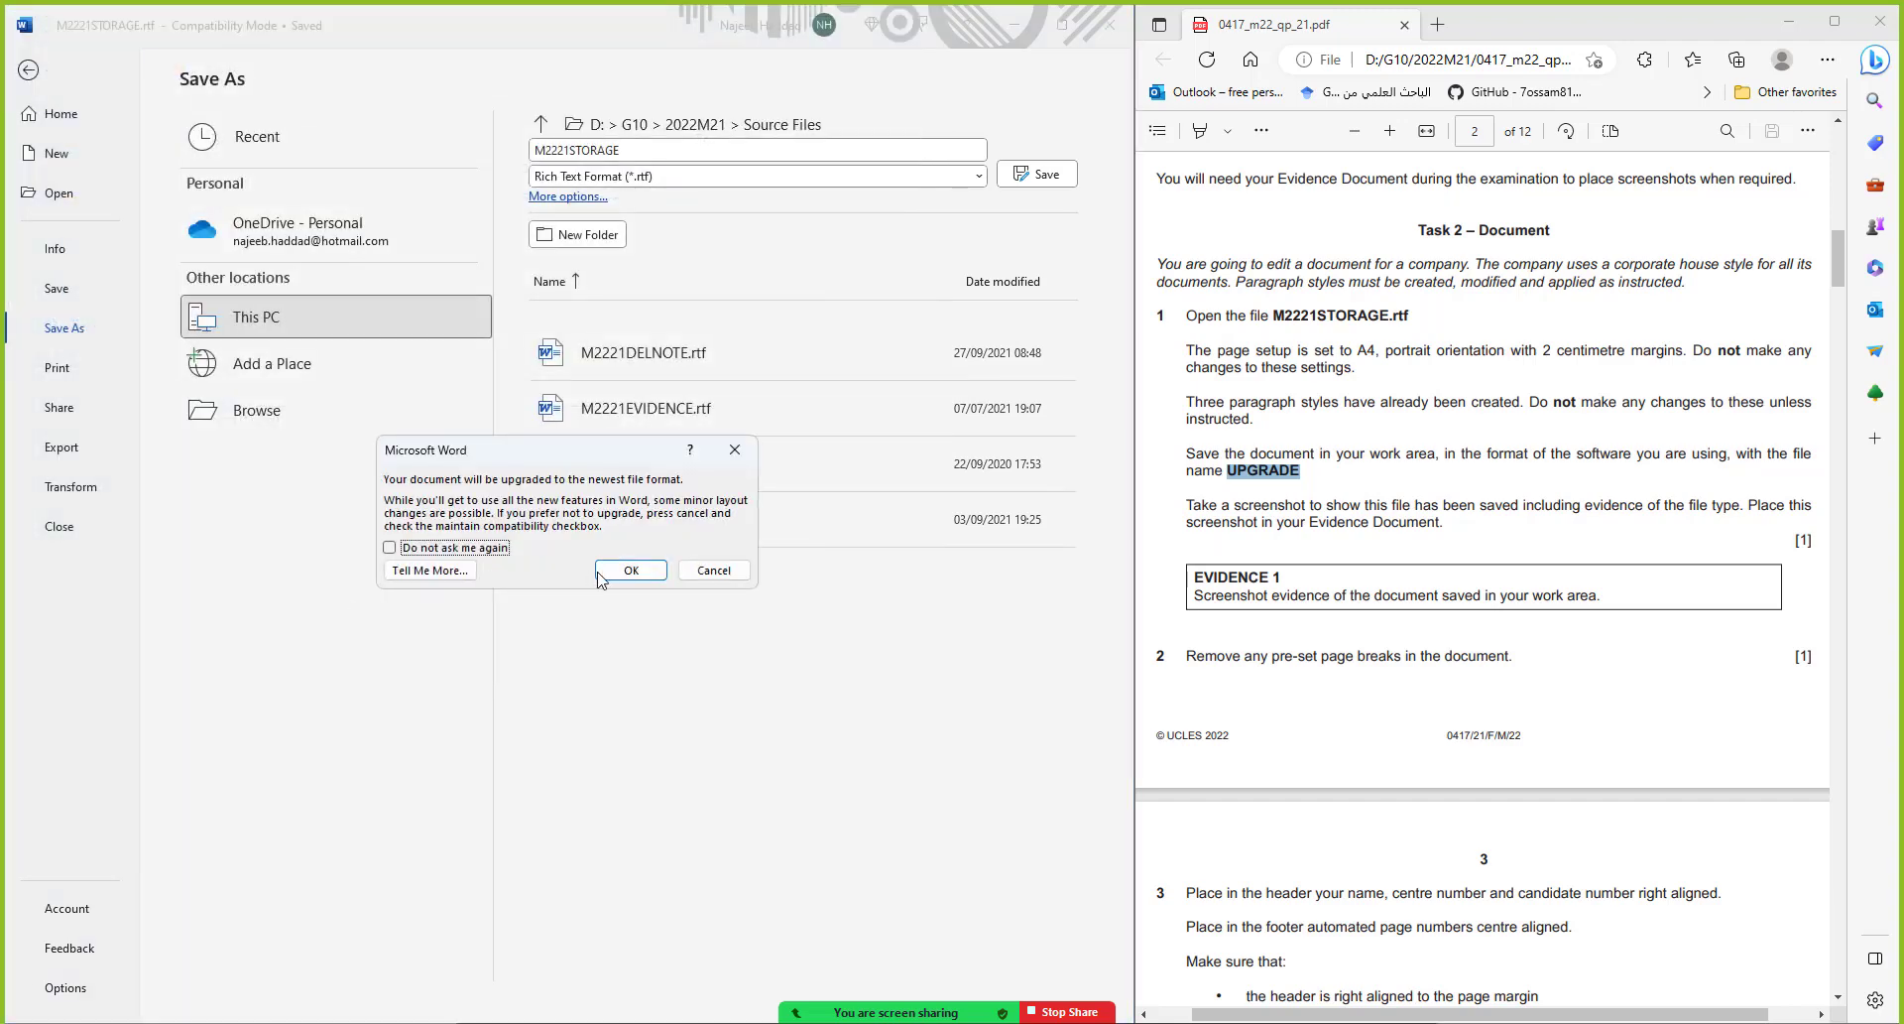
{"action": "left_click", "coordinate": [631, 569]}
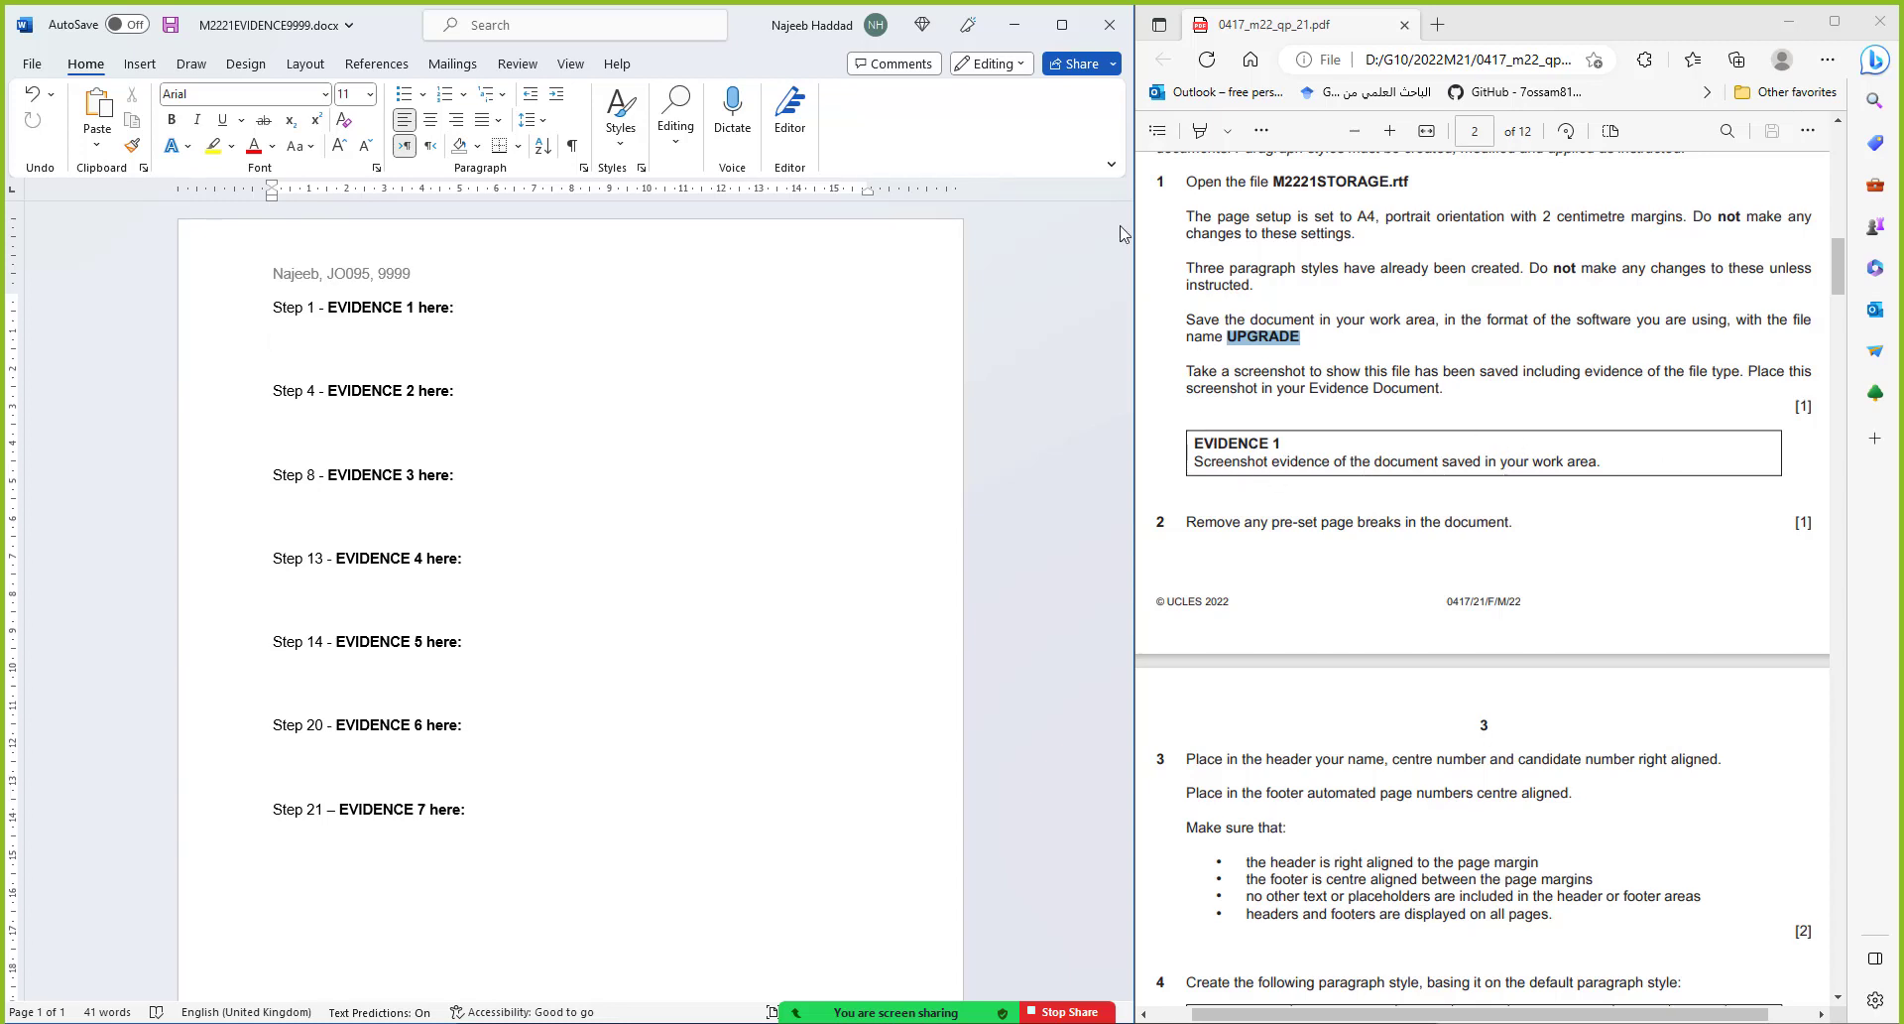
Select UPGRADE.docx in 2022M21 and widen the Type column to show Microsoft Word Document
{"action": "left_click", "coordinate": [1060, 1022]}
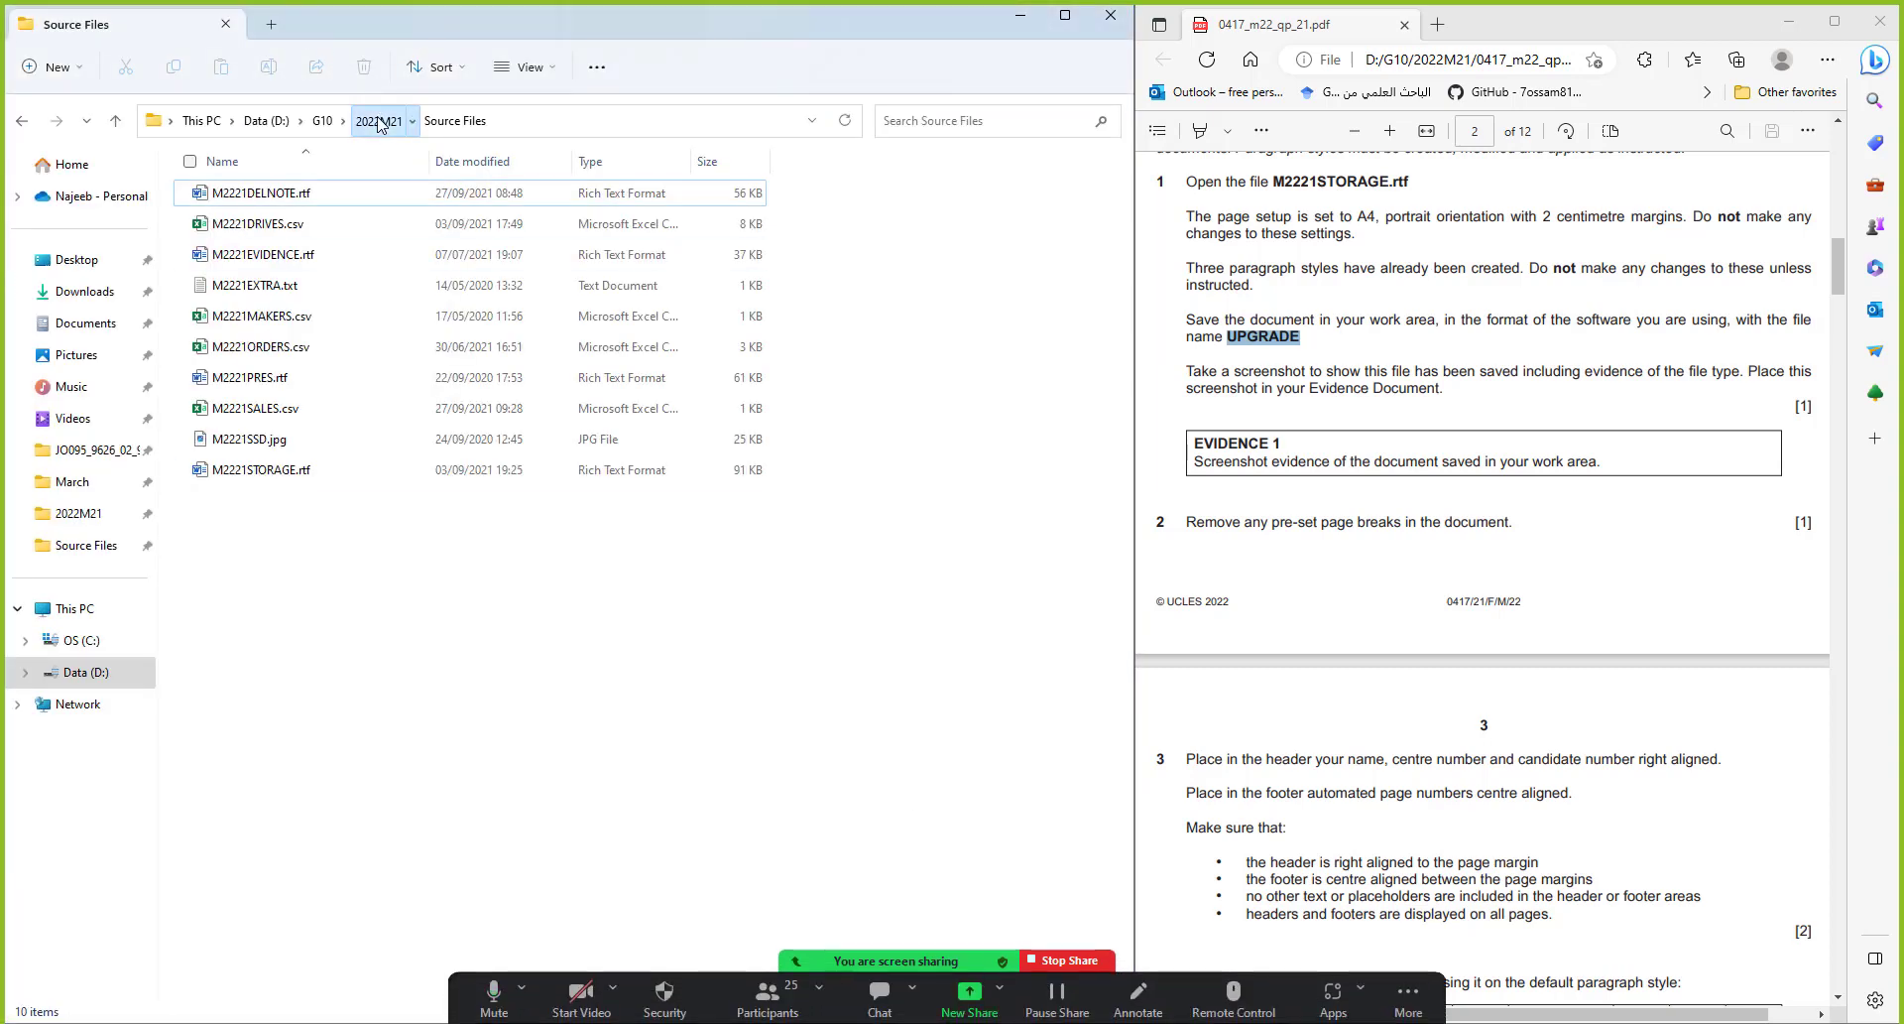
{"action": "left_click", "coordinate": [378, 120]}
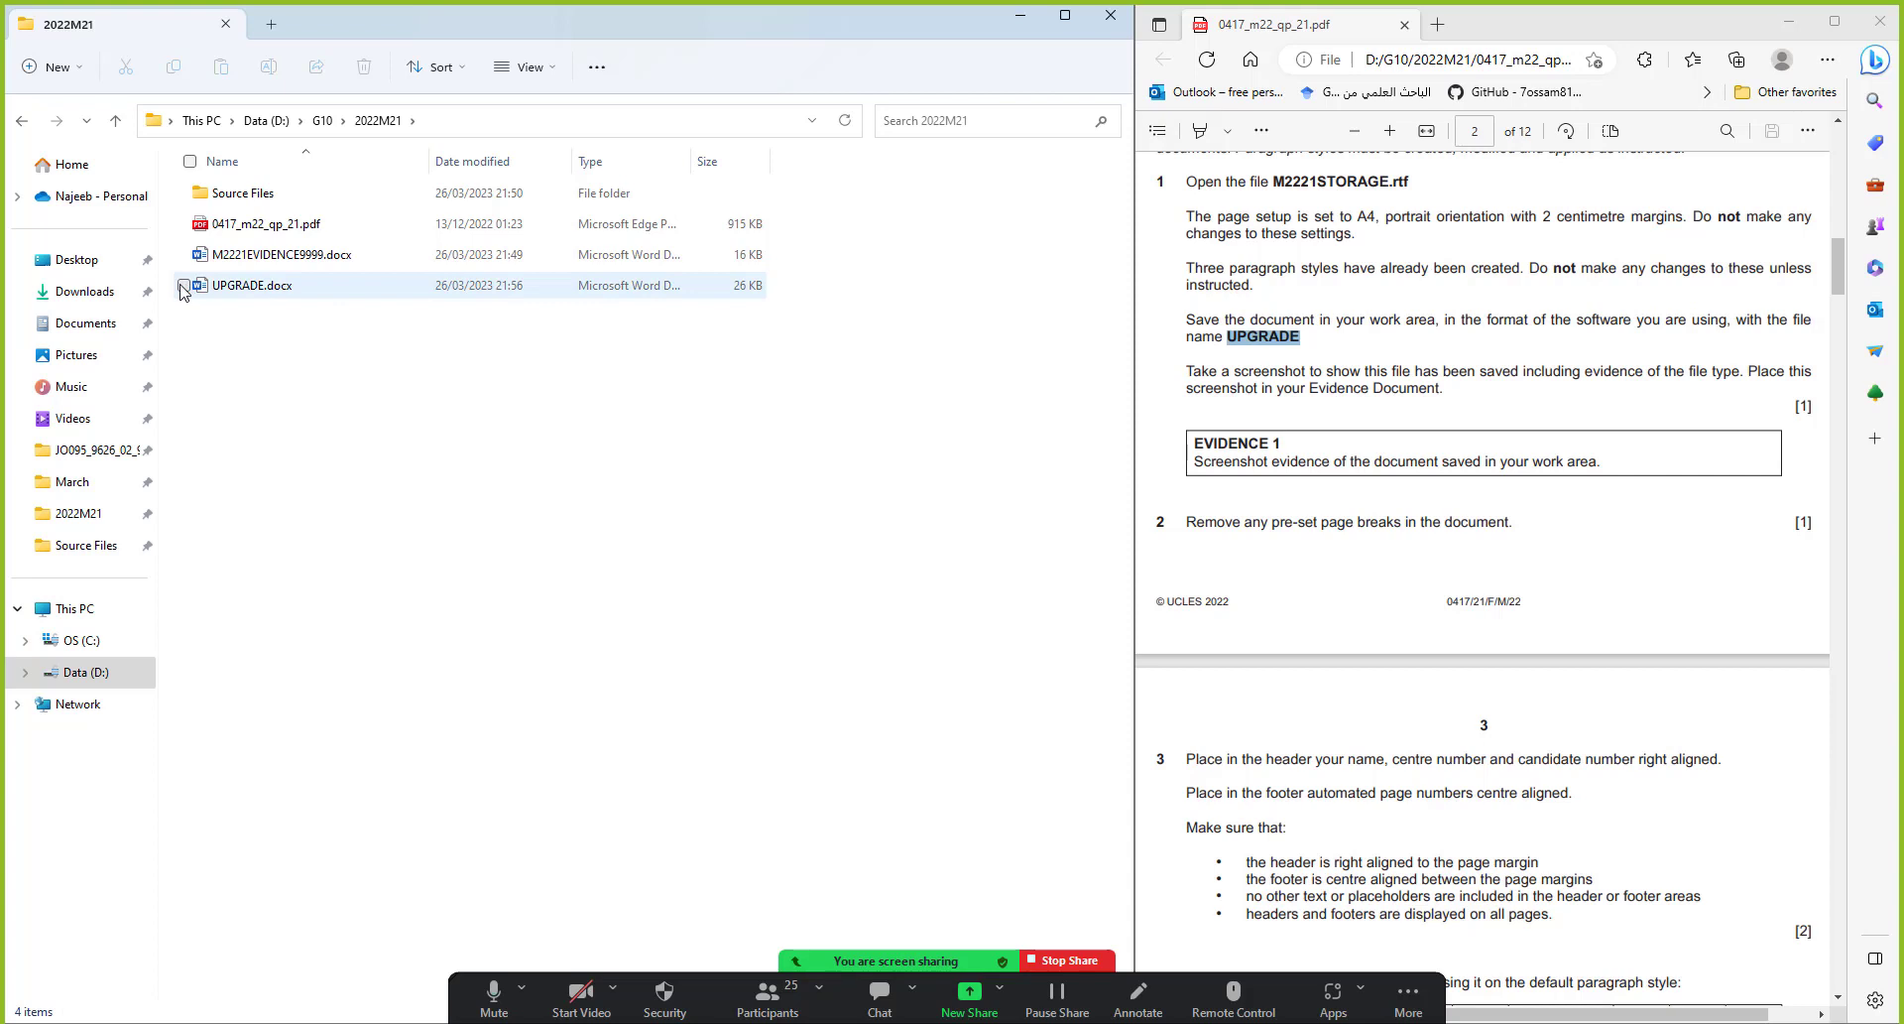
{"action": "left_click", "coordinate": [327, 287]}
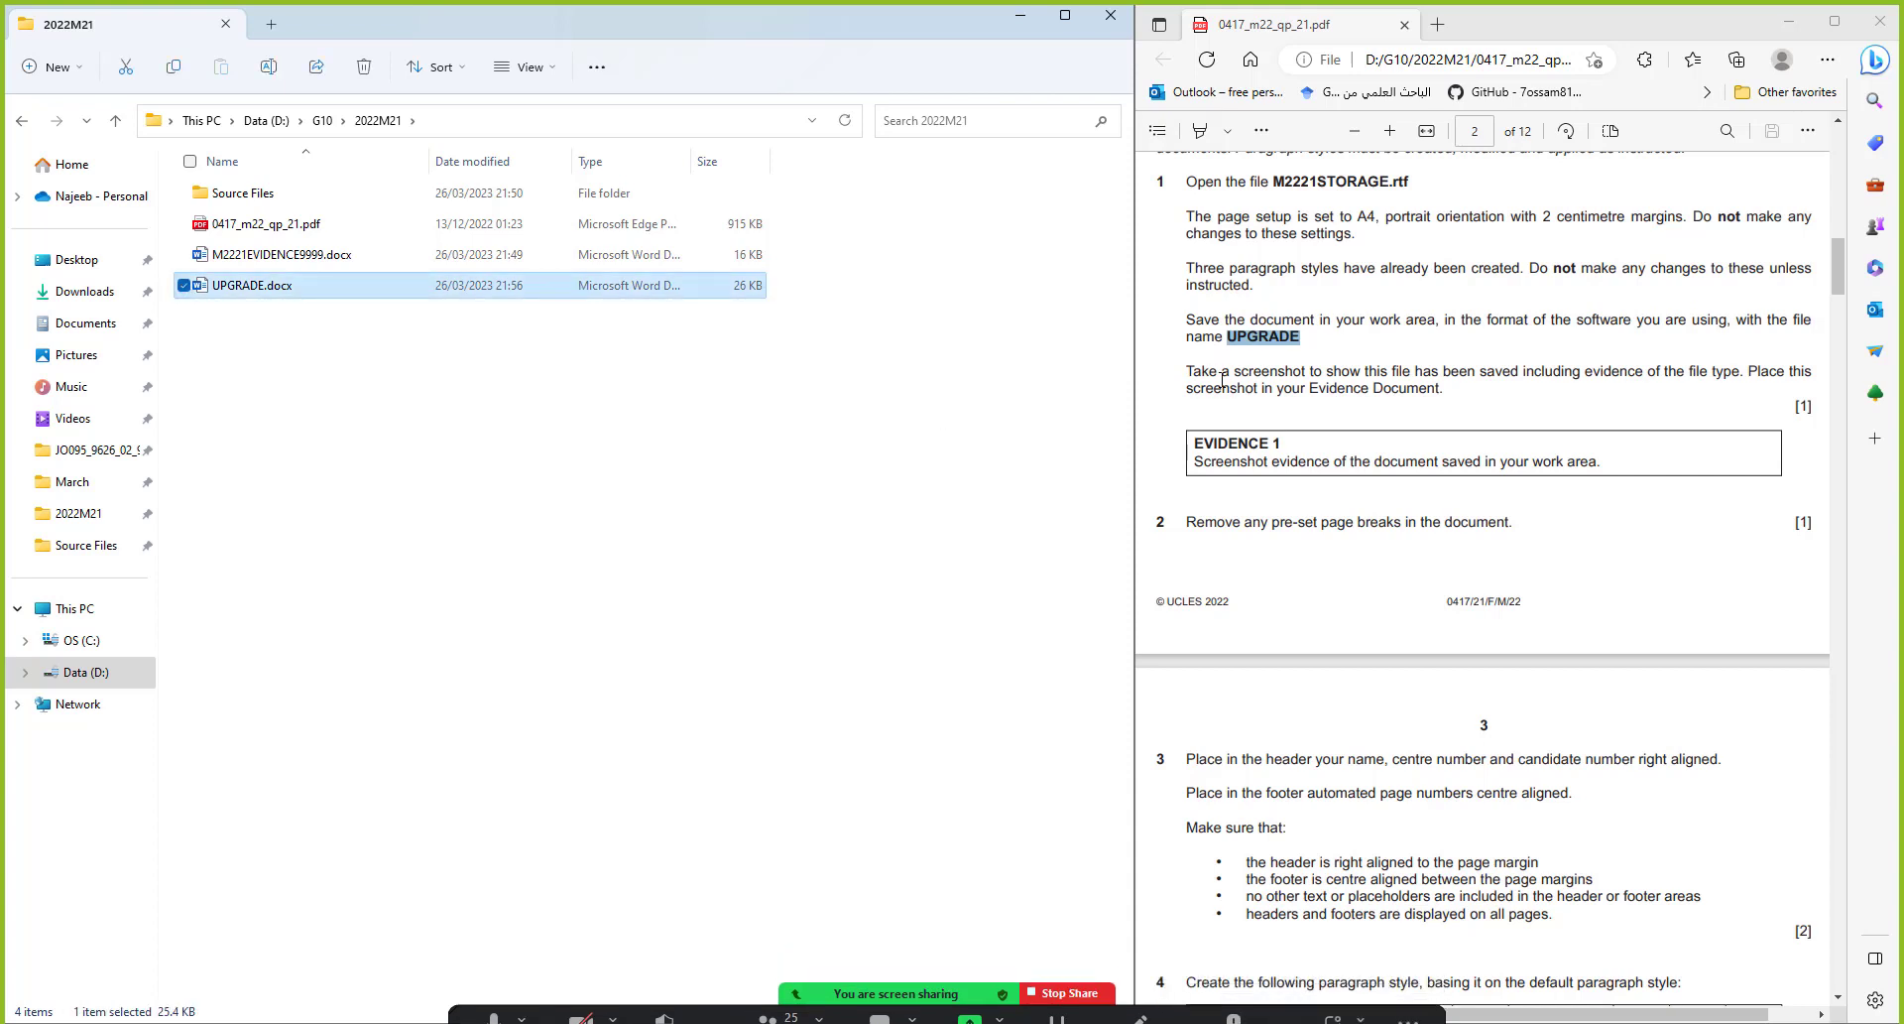
{"action": "double_click", "coordinate": [692, 165]}
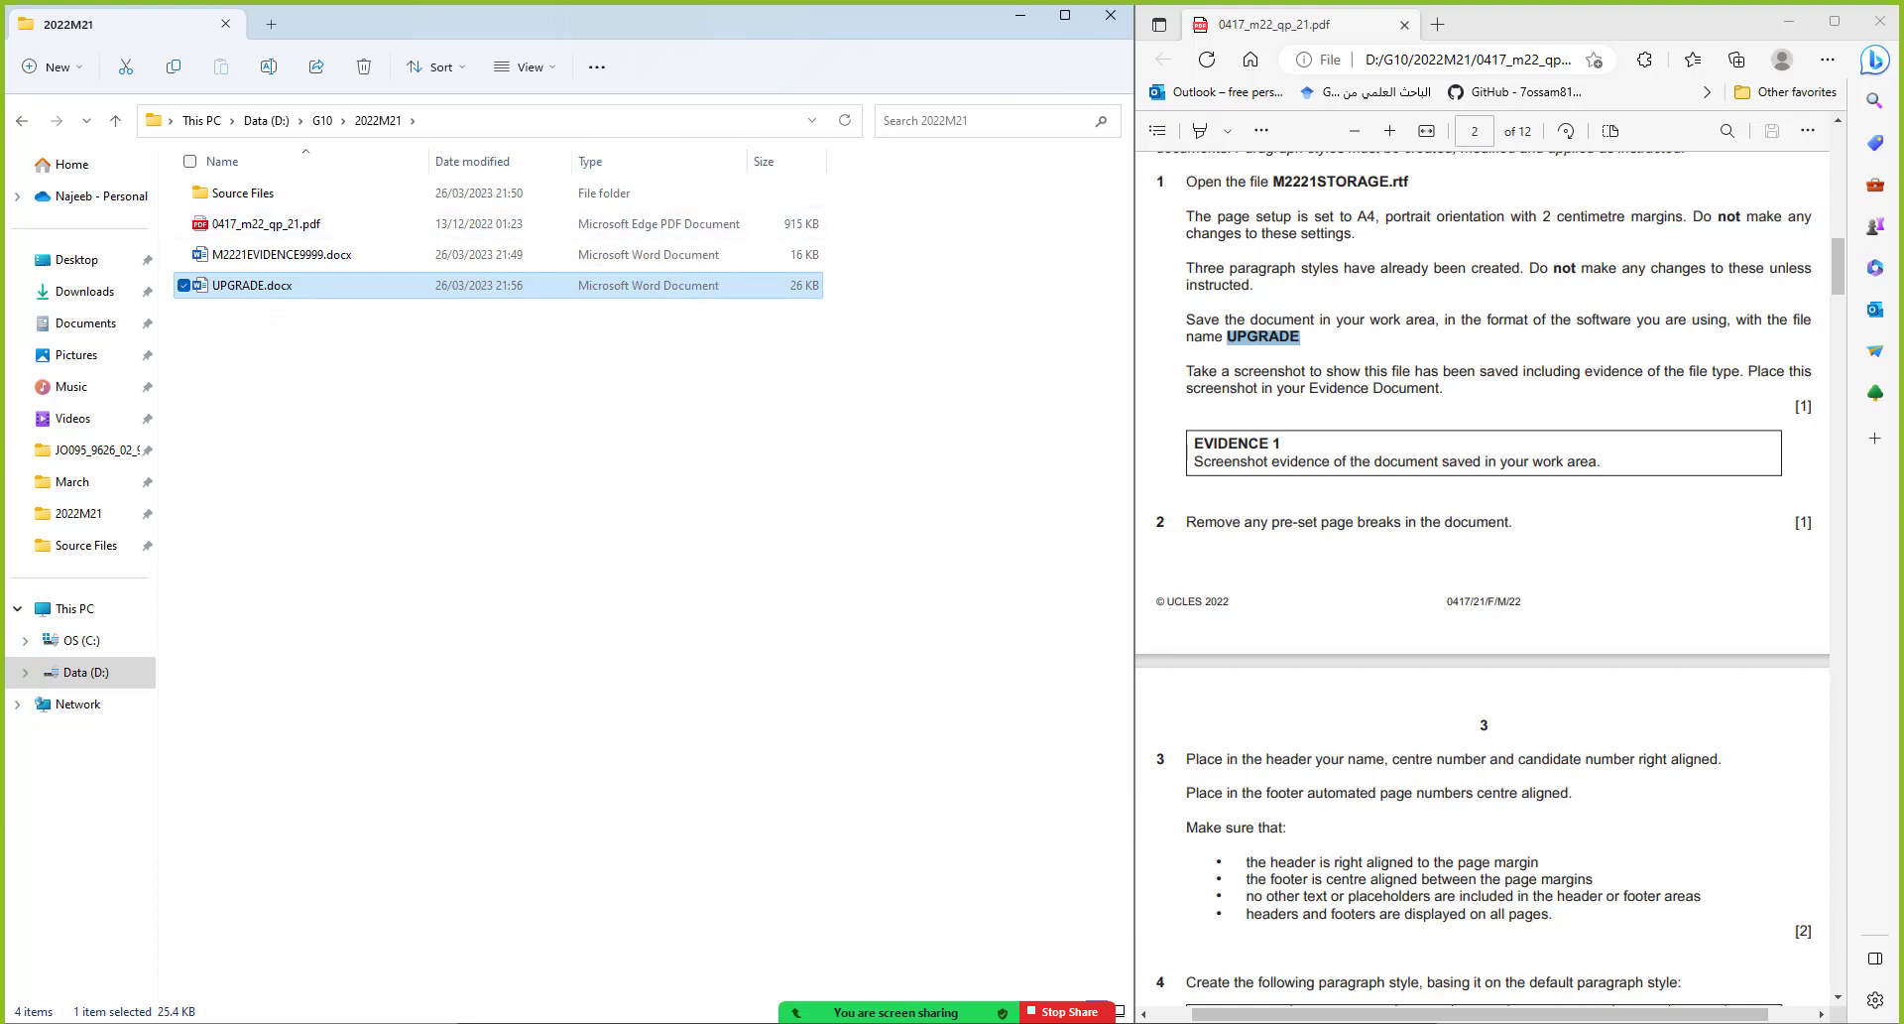
Snip a screenshot of the Explorer folder listing
{"action": "key", "text": "super+shift+s"}
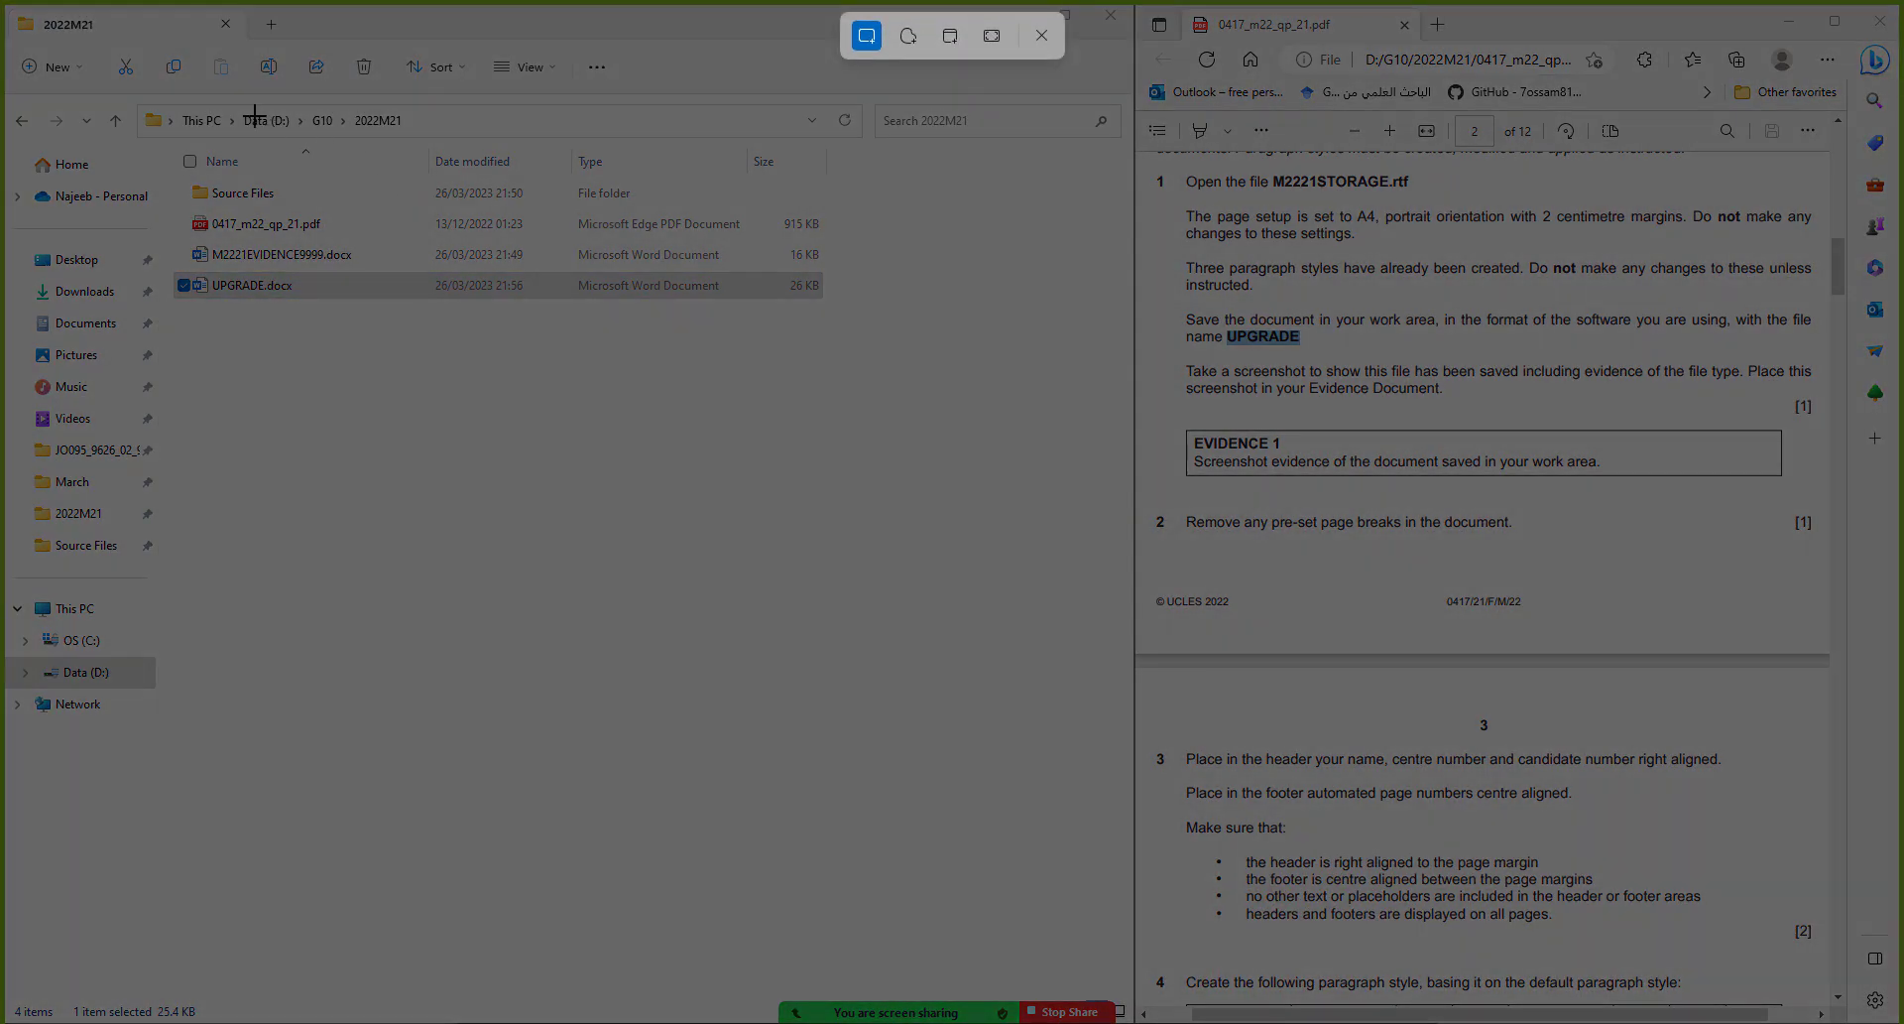
{"action": "left_click_drag", "start_coordinate": [157, 106], "coordinate": [883, 354]}
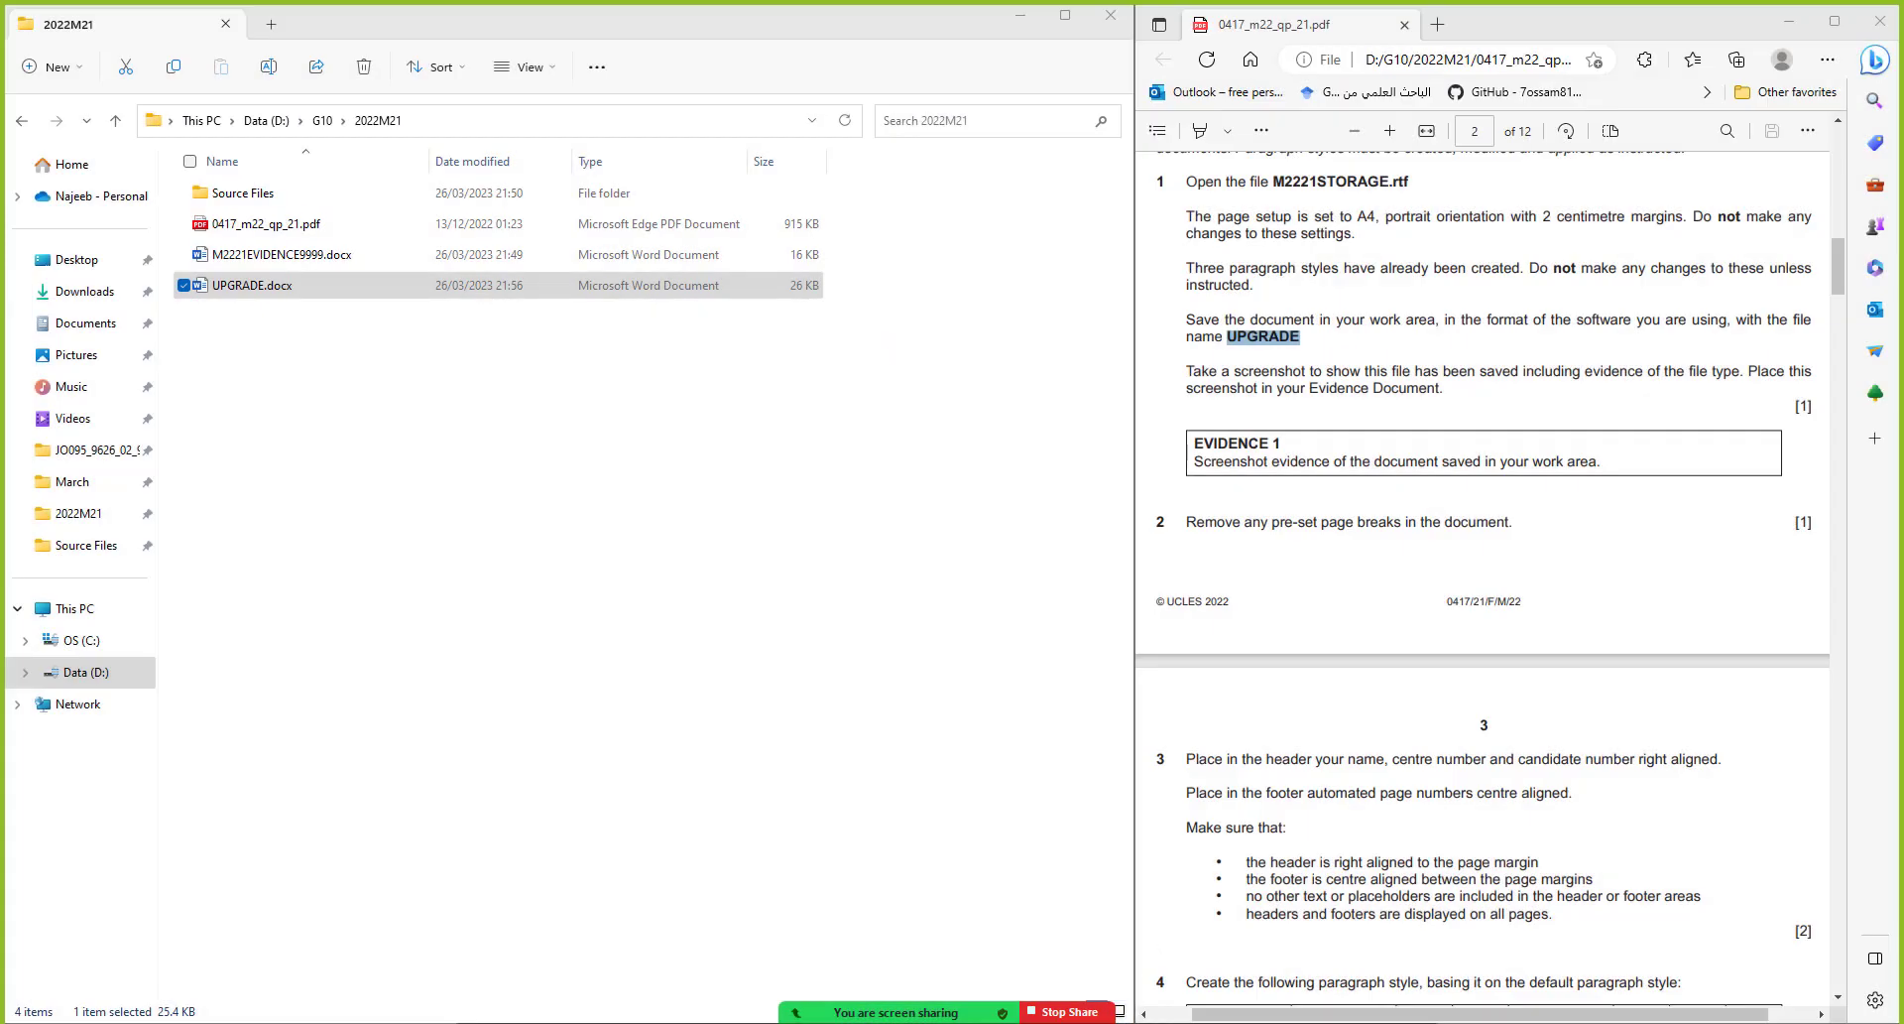
{"action": "left_click", "coordinate": [1279, 977]}
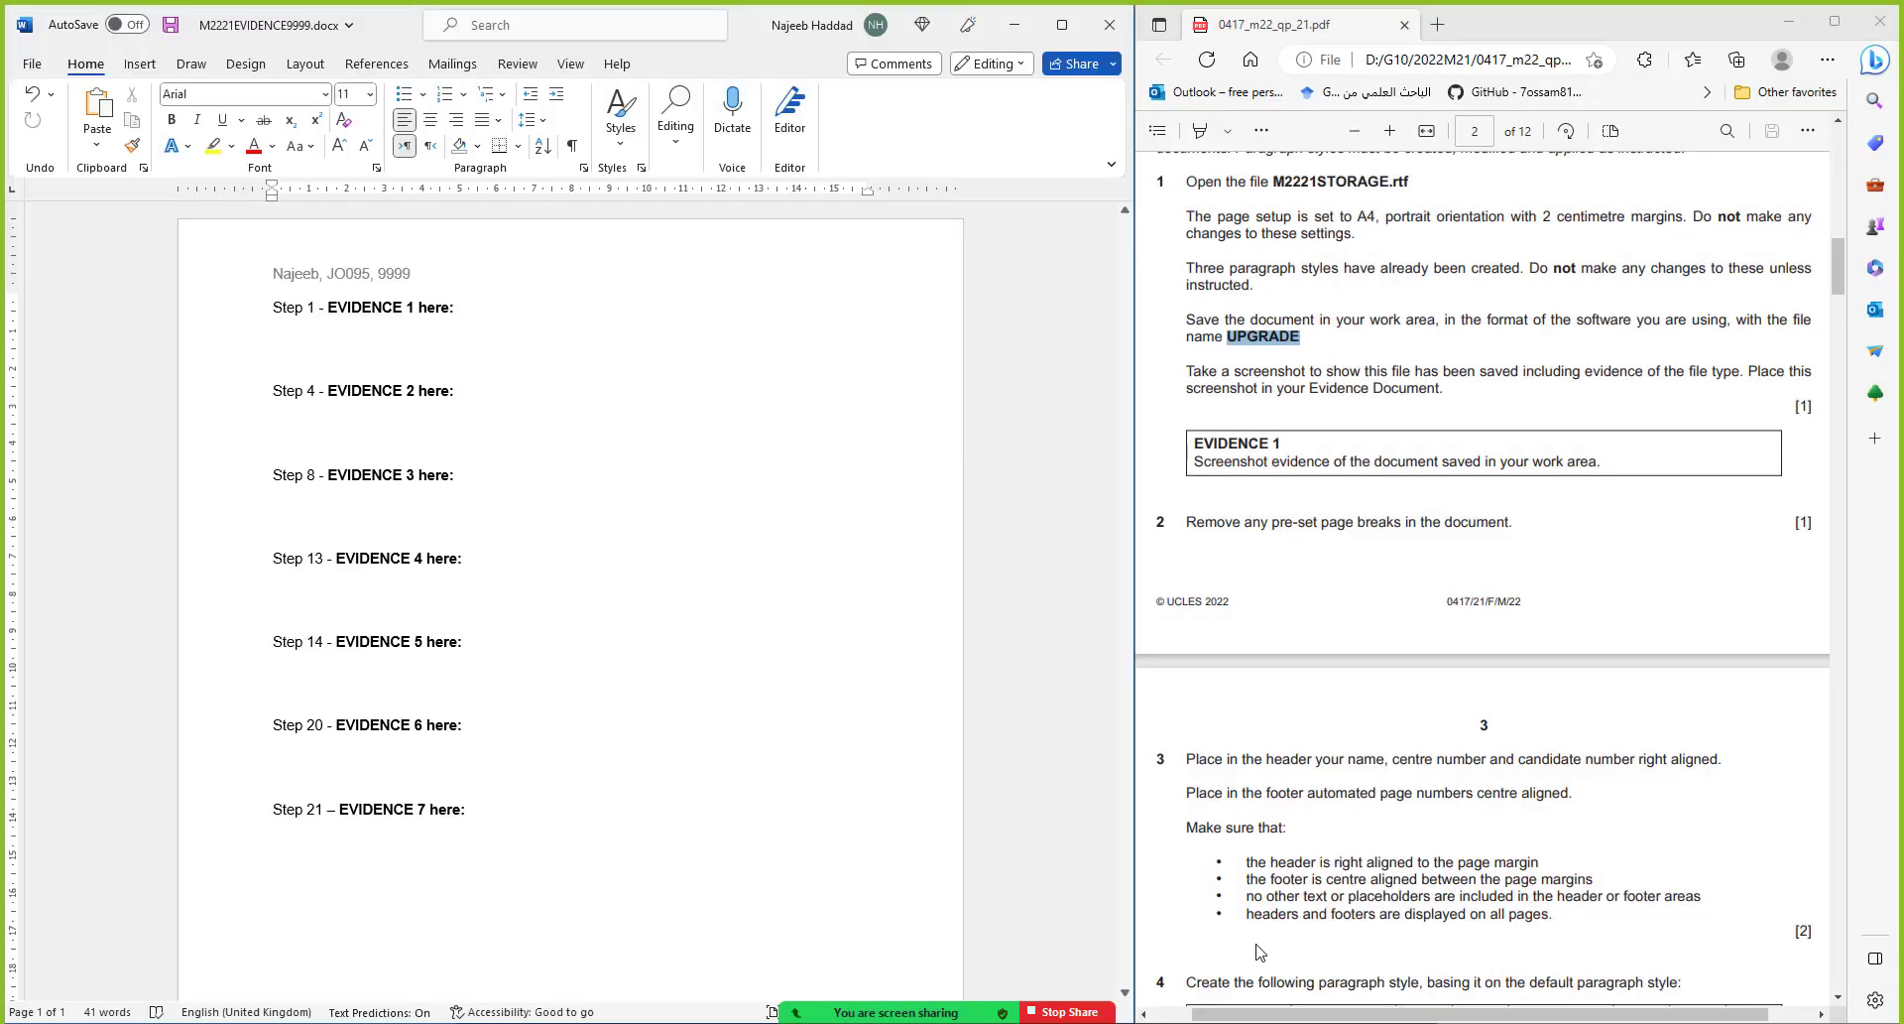
Paste the folder-listing screenshot under Step 1 of the evidence document
{"action": "left_click", "coordinate": [359, 349]}
{"action": "key", "text": "ctrl+v"}
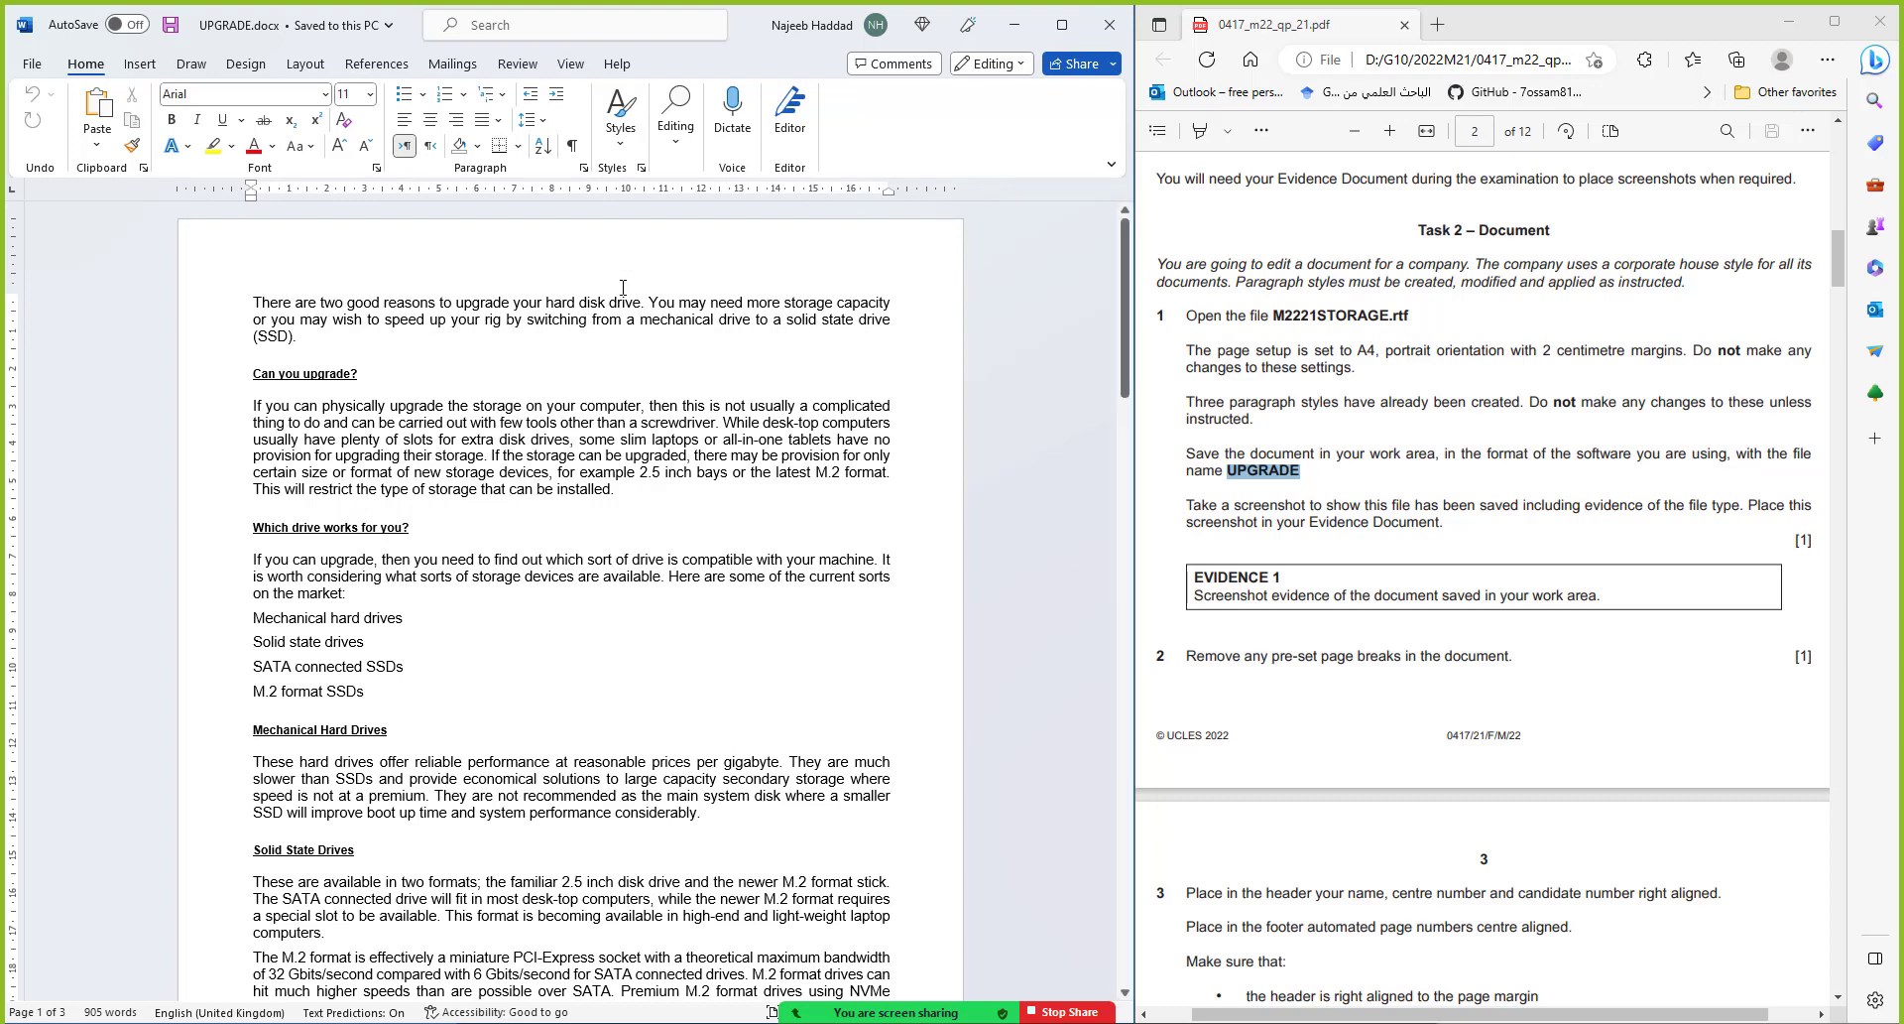
With Show/Hide ¶ on, delete the page break after 'secondary storage.' so UPGRADE.docx fits 2 pages
{"action": "left_click", "coordinate": [575, 150]}
{"action": "scroll", "coordinate": [631, 414], "scroll_direction": "down", "scroll_amount": 3}
{"action": "scroll", "coordinate": [632, 414], "scroll_direction": "down", "scroll_amount": 8}
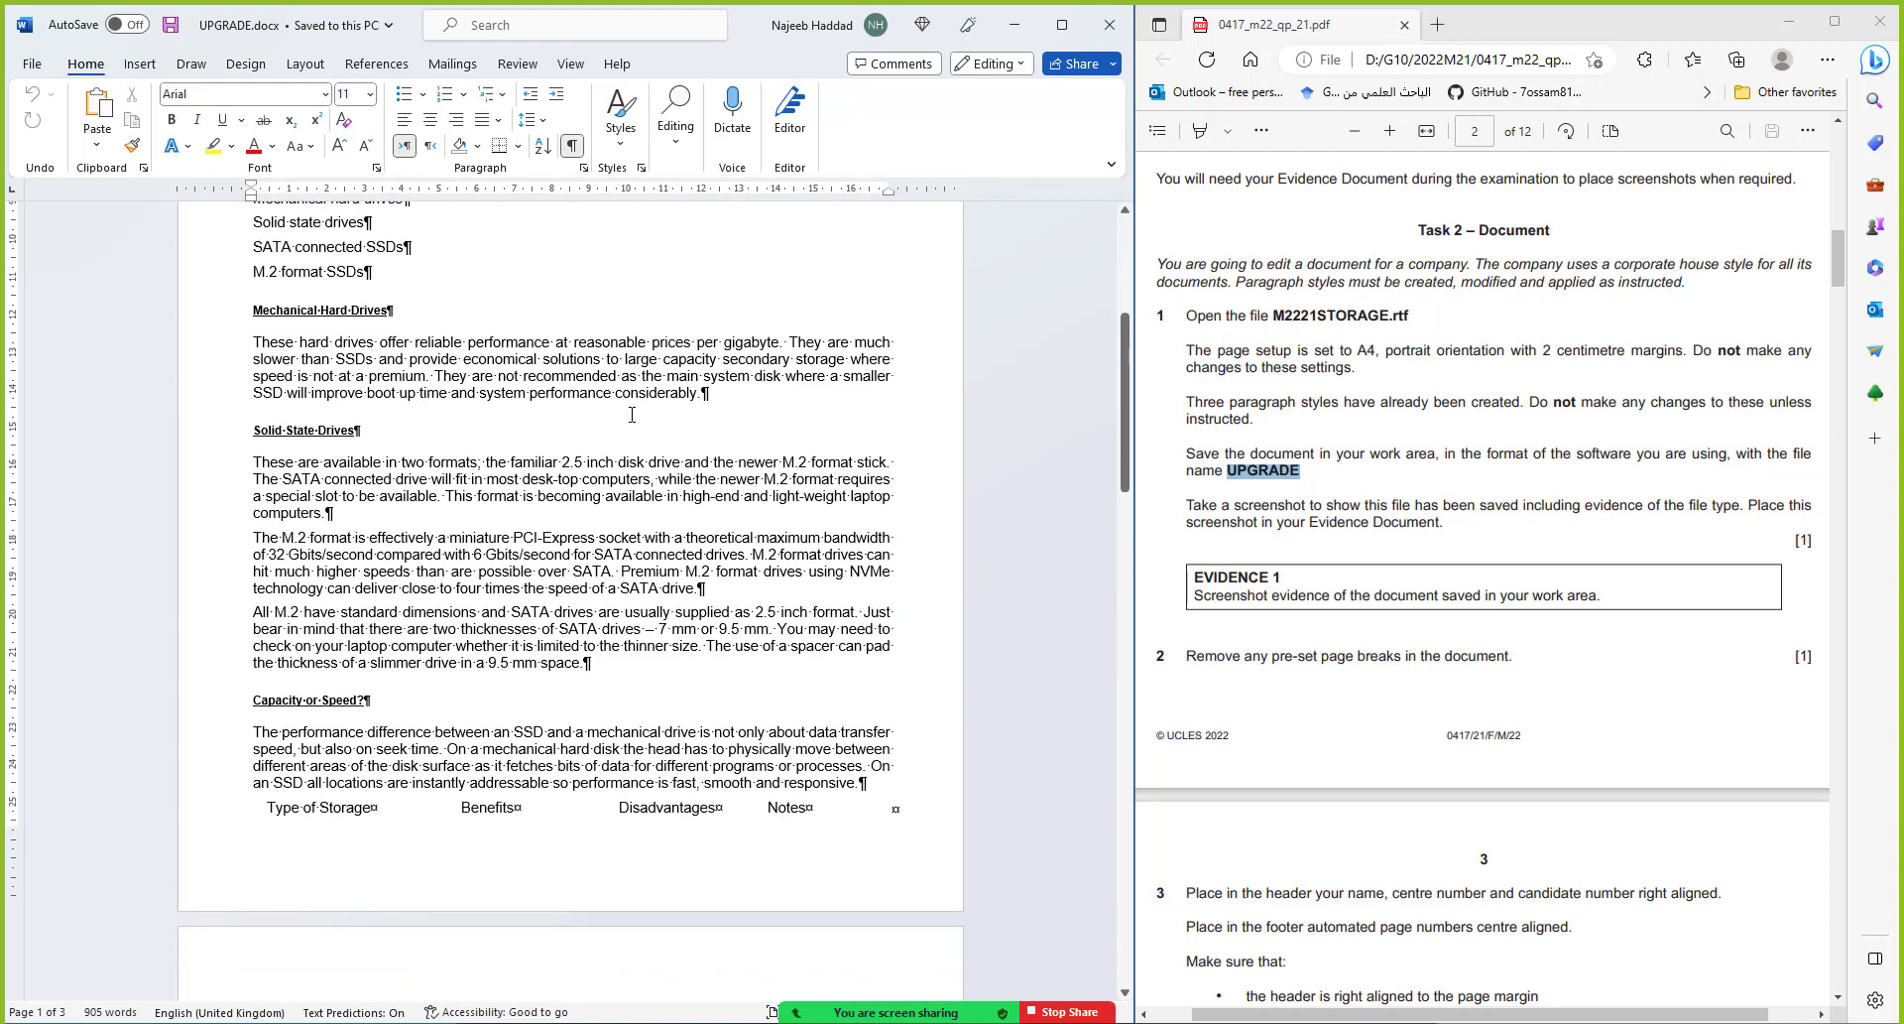
{"action": "scroll", "coordinate": [631, 415], "scroll_direction": "down", "scroll_amount": 1}
{"action": "scroll", "coordinate": [632, 415], "scroll_direction": "down", "scroll_amount": 6}
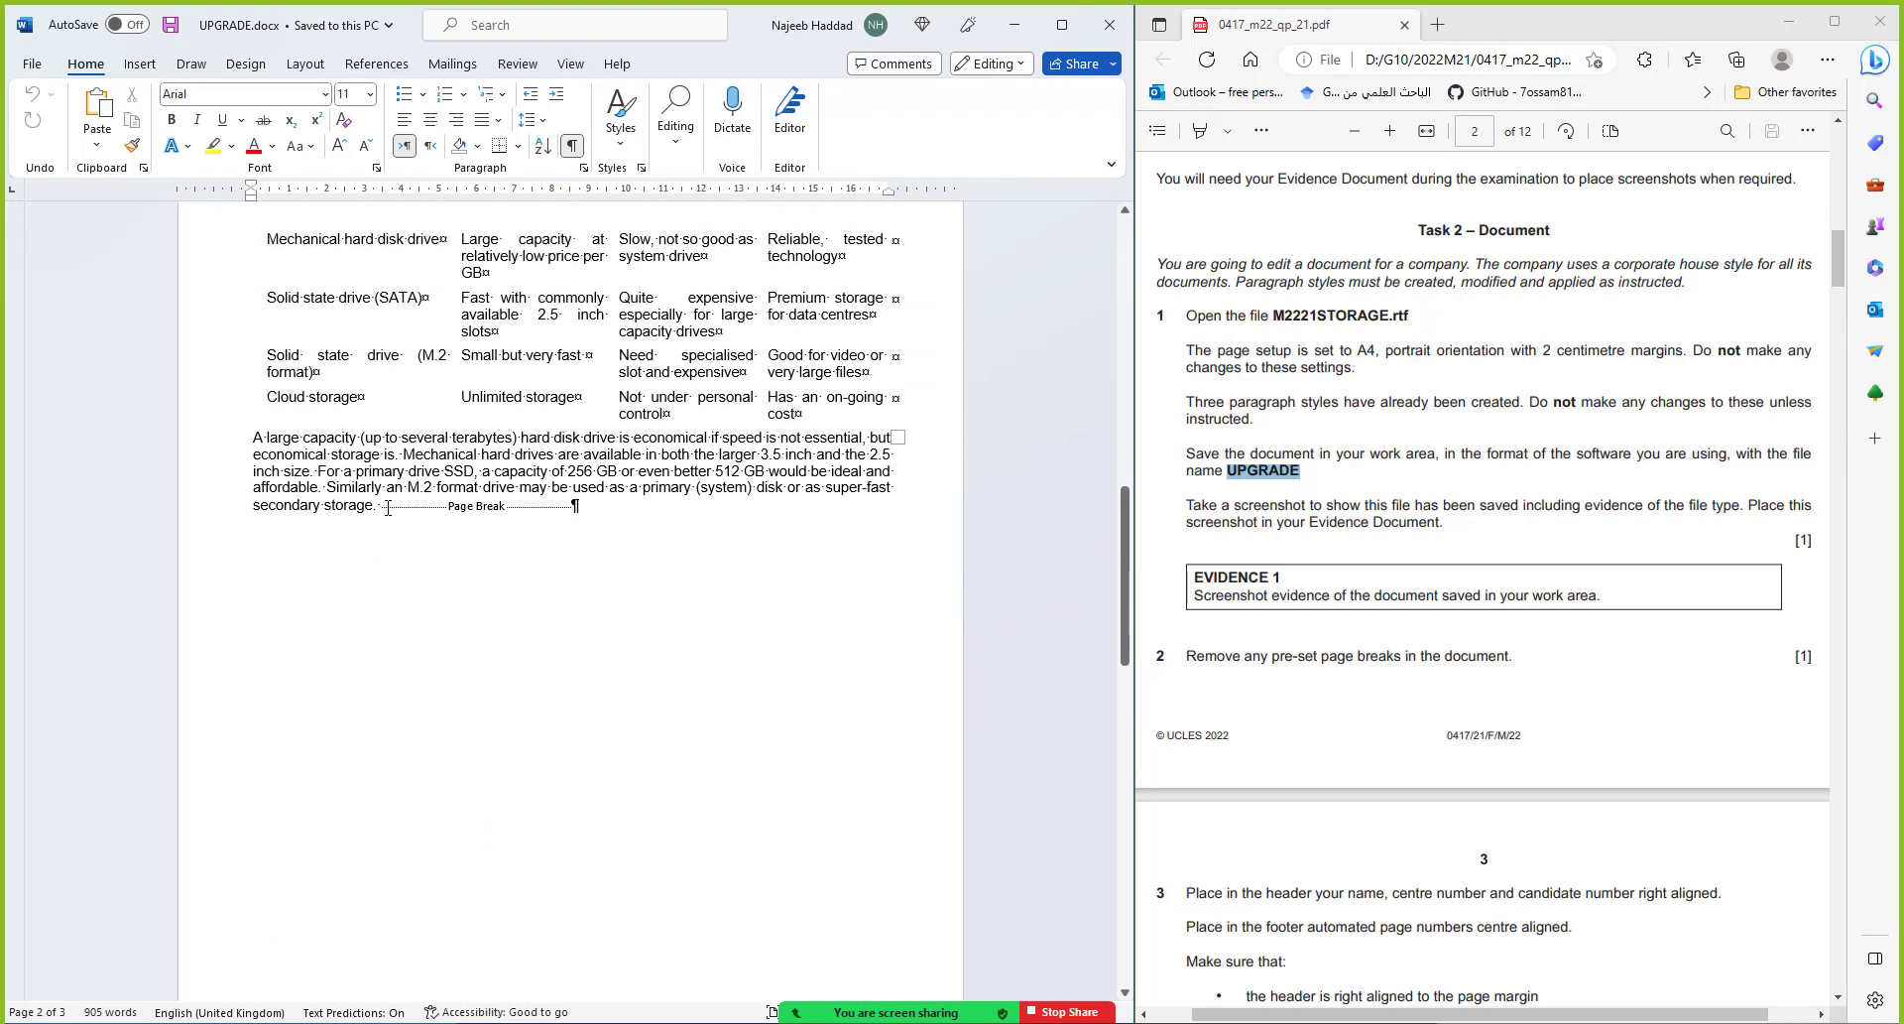
{"action": "left_click", "coordinate": [581, 507]}
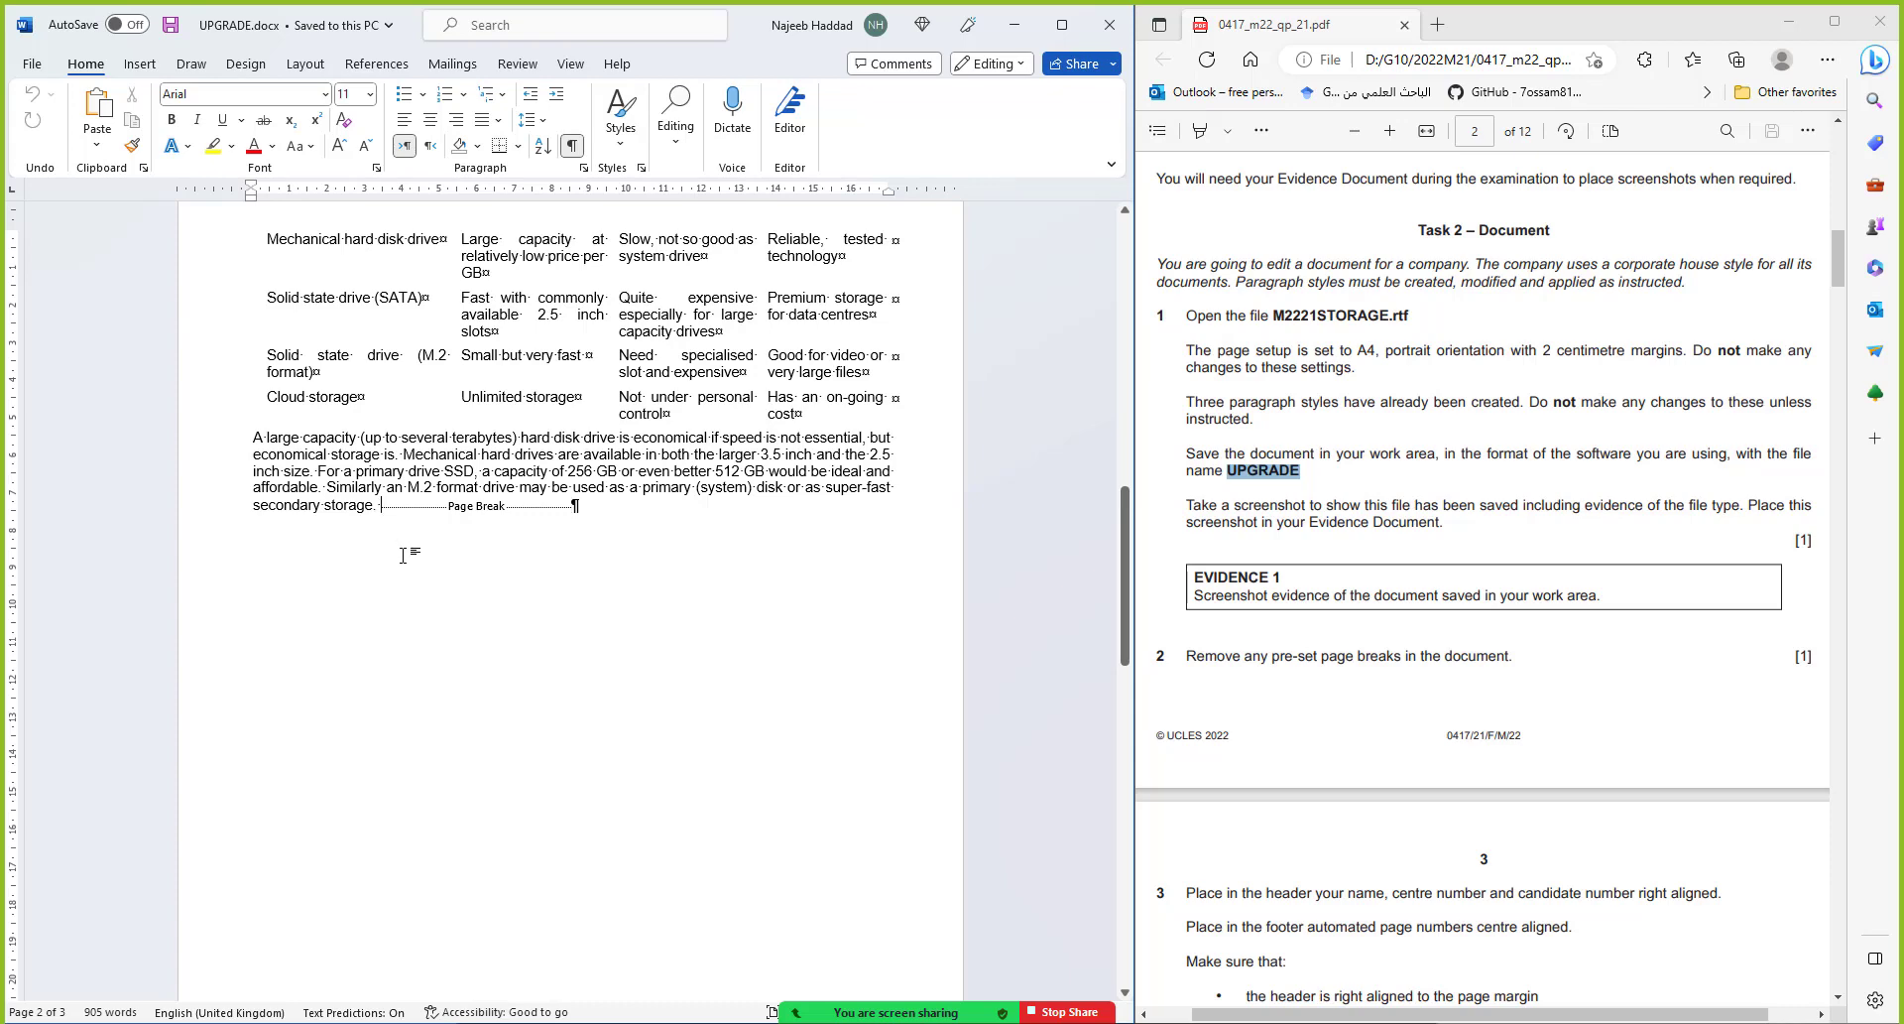
{"action": "key", "text": "Delete"}
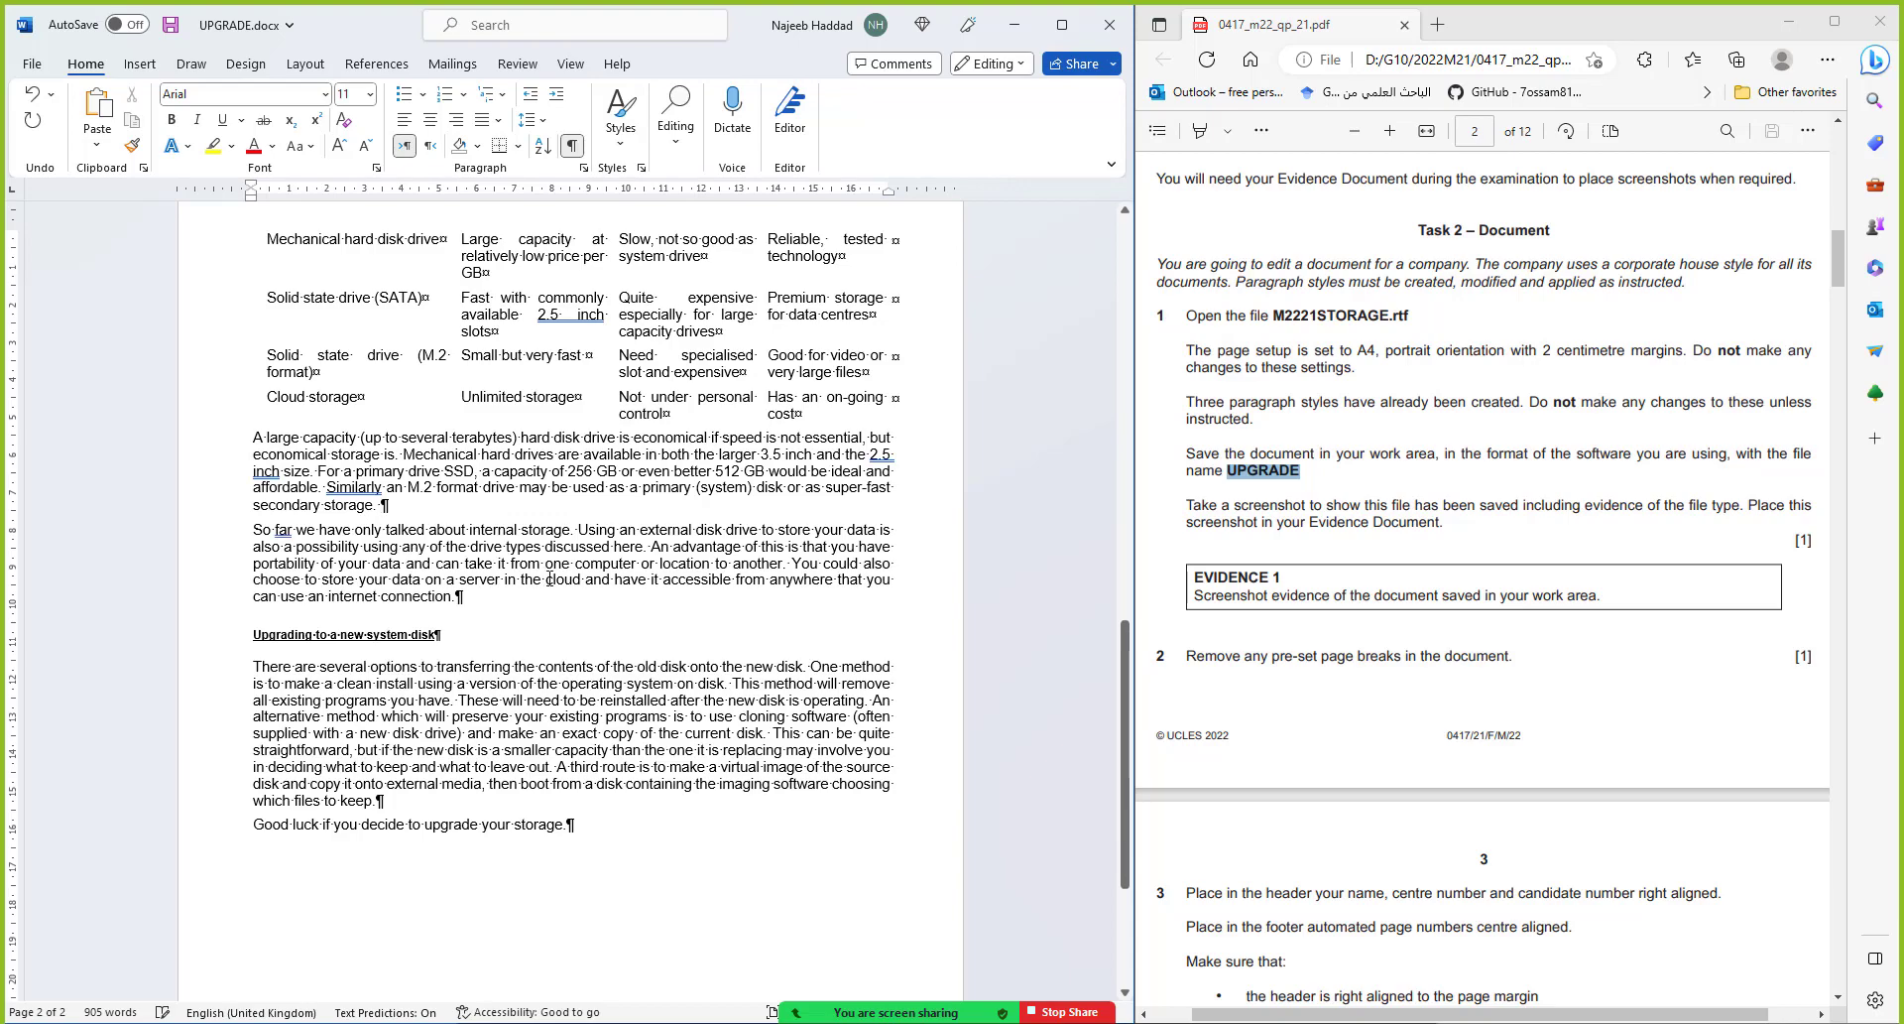
{"action": "scroll", "coordinate": [550, 578], "scroll_direction": "down", "scroll_amount": 5}
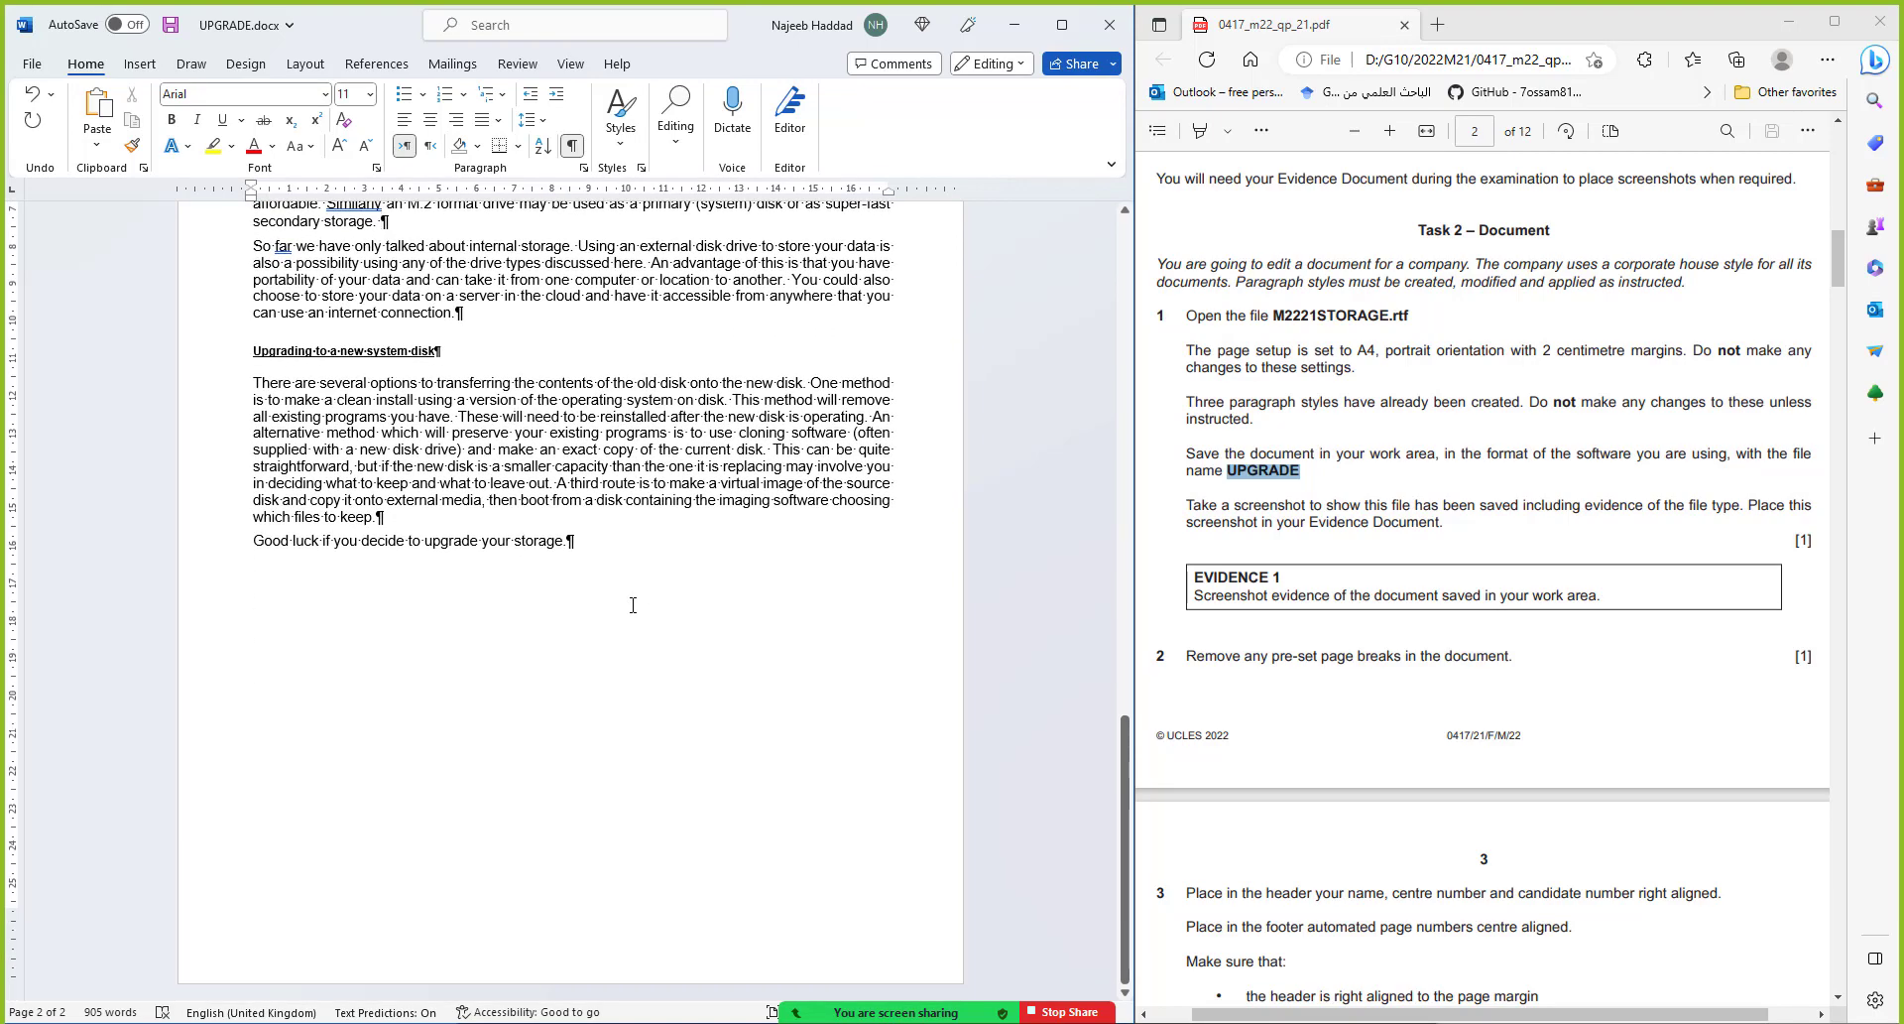
{"action": "scroll", "coordinate": [633, 605], "scroll_direction": "up", "scroll_amount": 13}
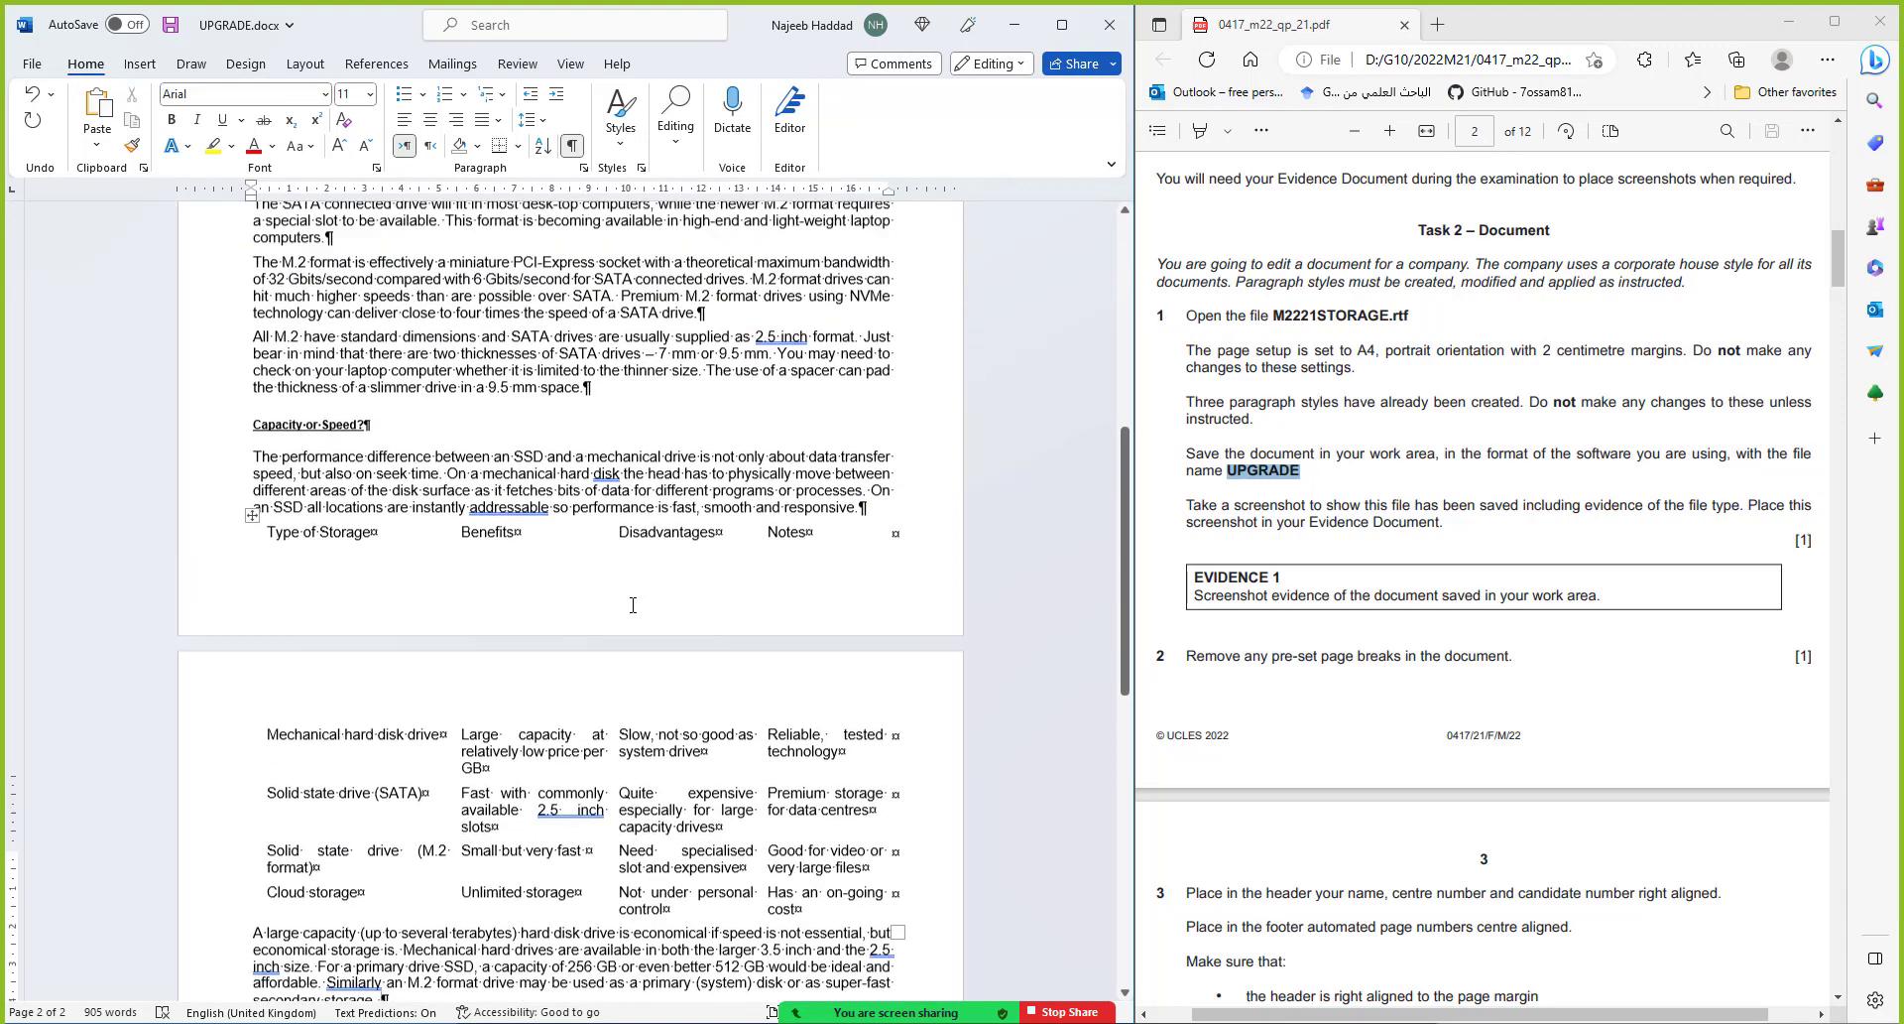
{"action": "scroll", "coordinate": [633, 605], "scroll_direction": "up", "scroll_amount": 12}
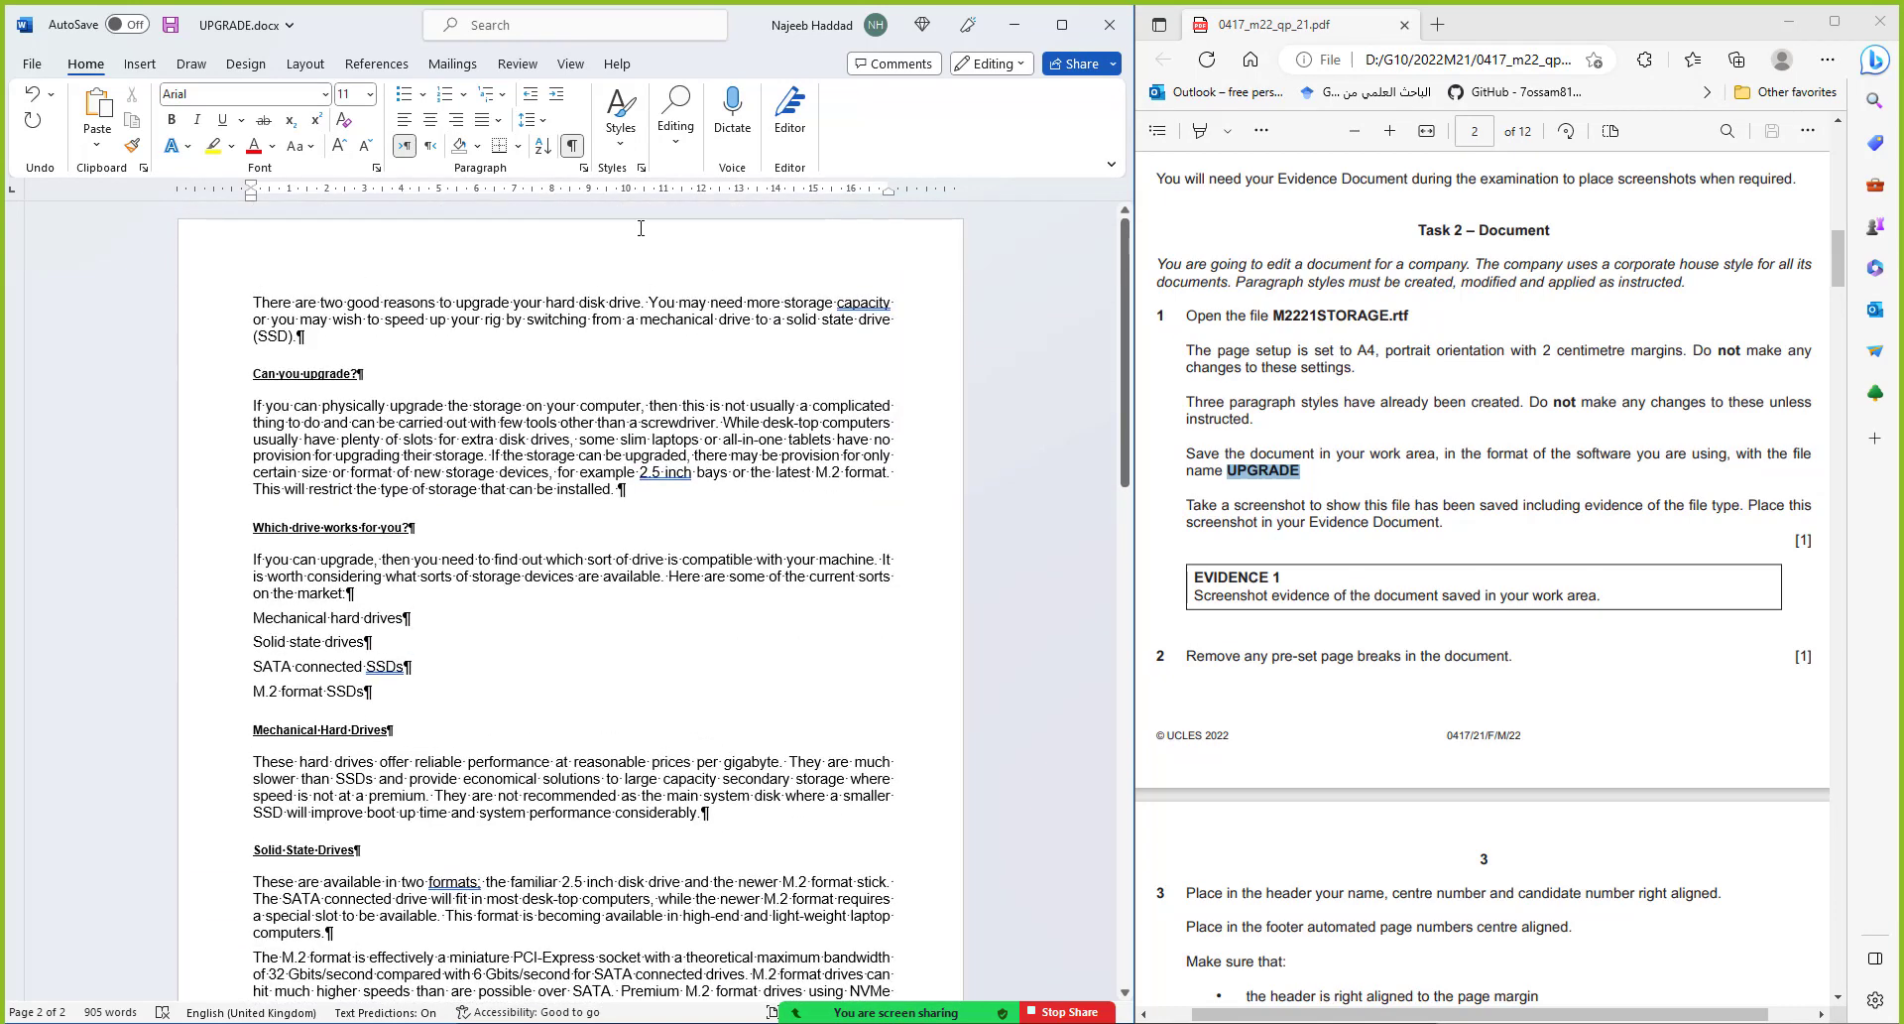
{"action": "left_click", "coordinate": [572, 145]}
{"action": "left_click", "coordinate": [1245, 714]}
{"action": "scroll", "coordinate": [1246, 714], "scroll_direction": "down", "scroll_amount": 5}
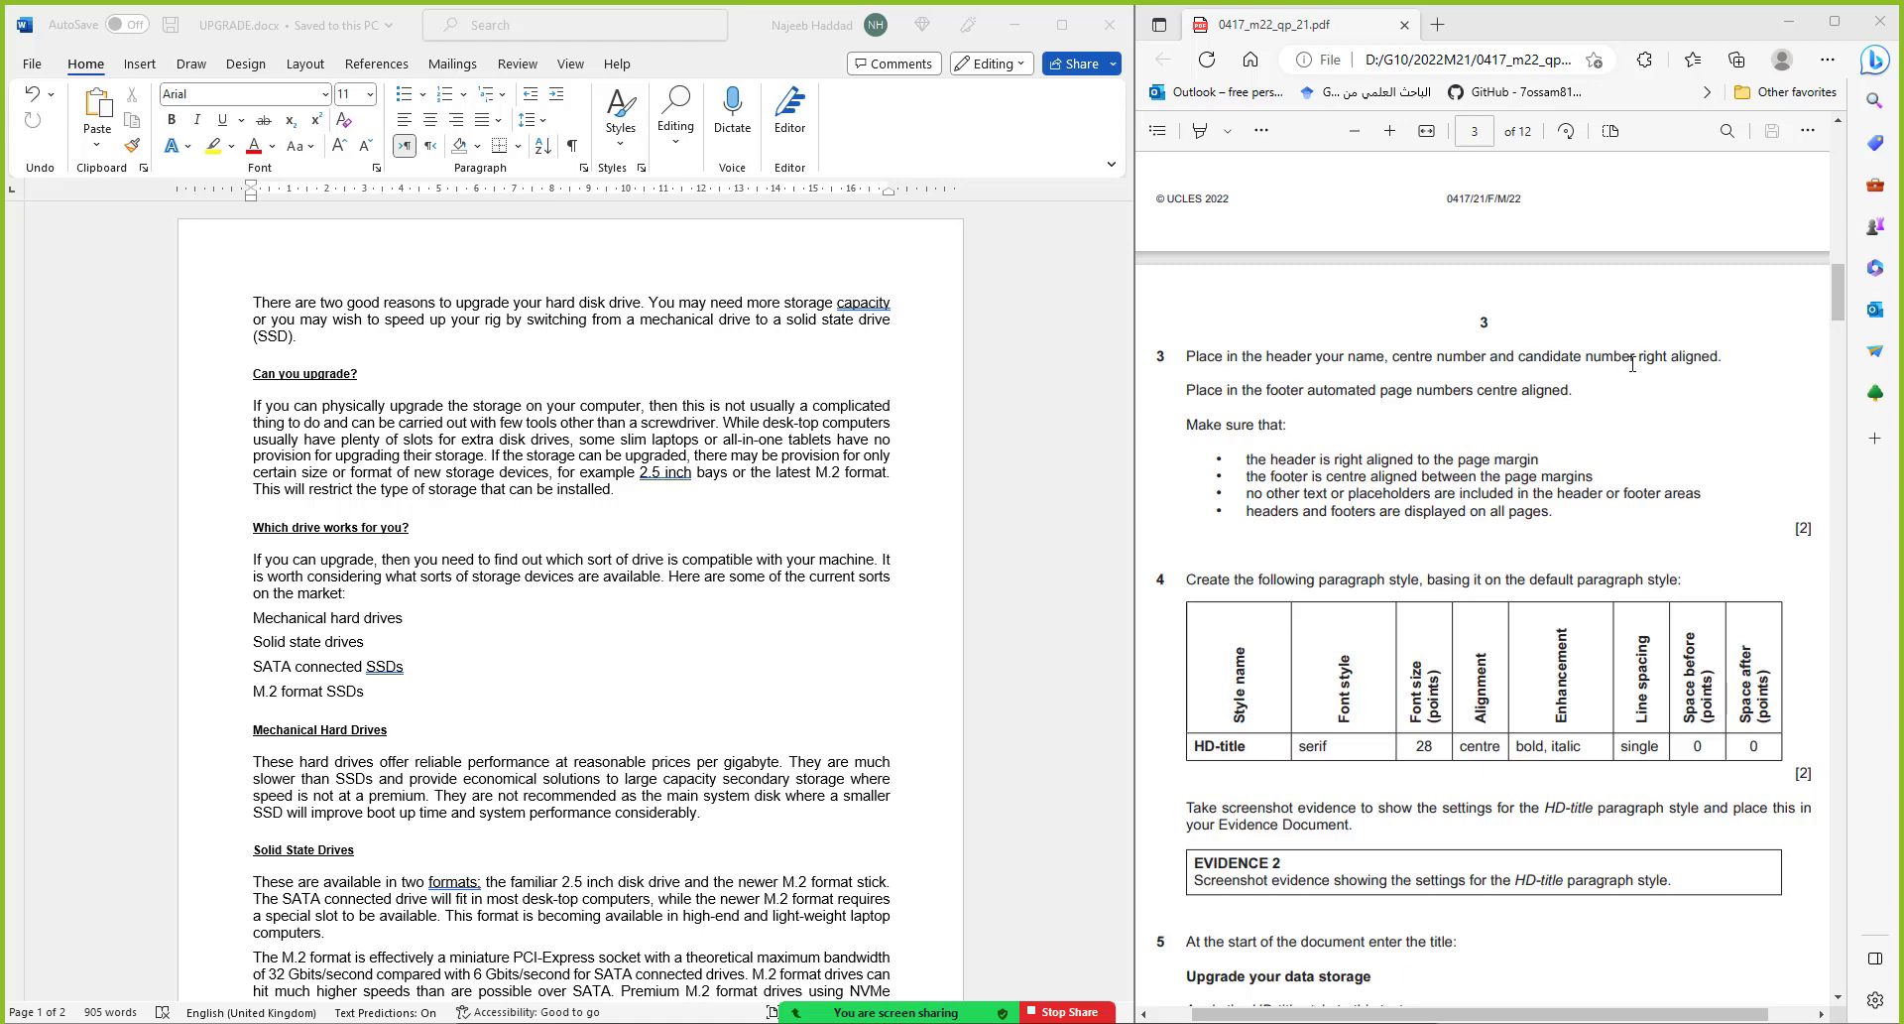
Insert a Blank (Three Columns) header with candidate's name, centre and candidate numbers in the right placeholder
{"action": "left_click", "coordinate": [146, 72]}
{"action": "left_click", "coordinate": [147, 72]}
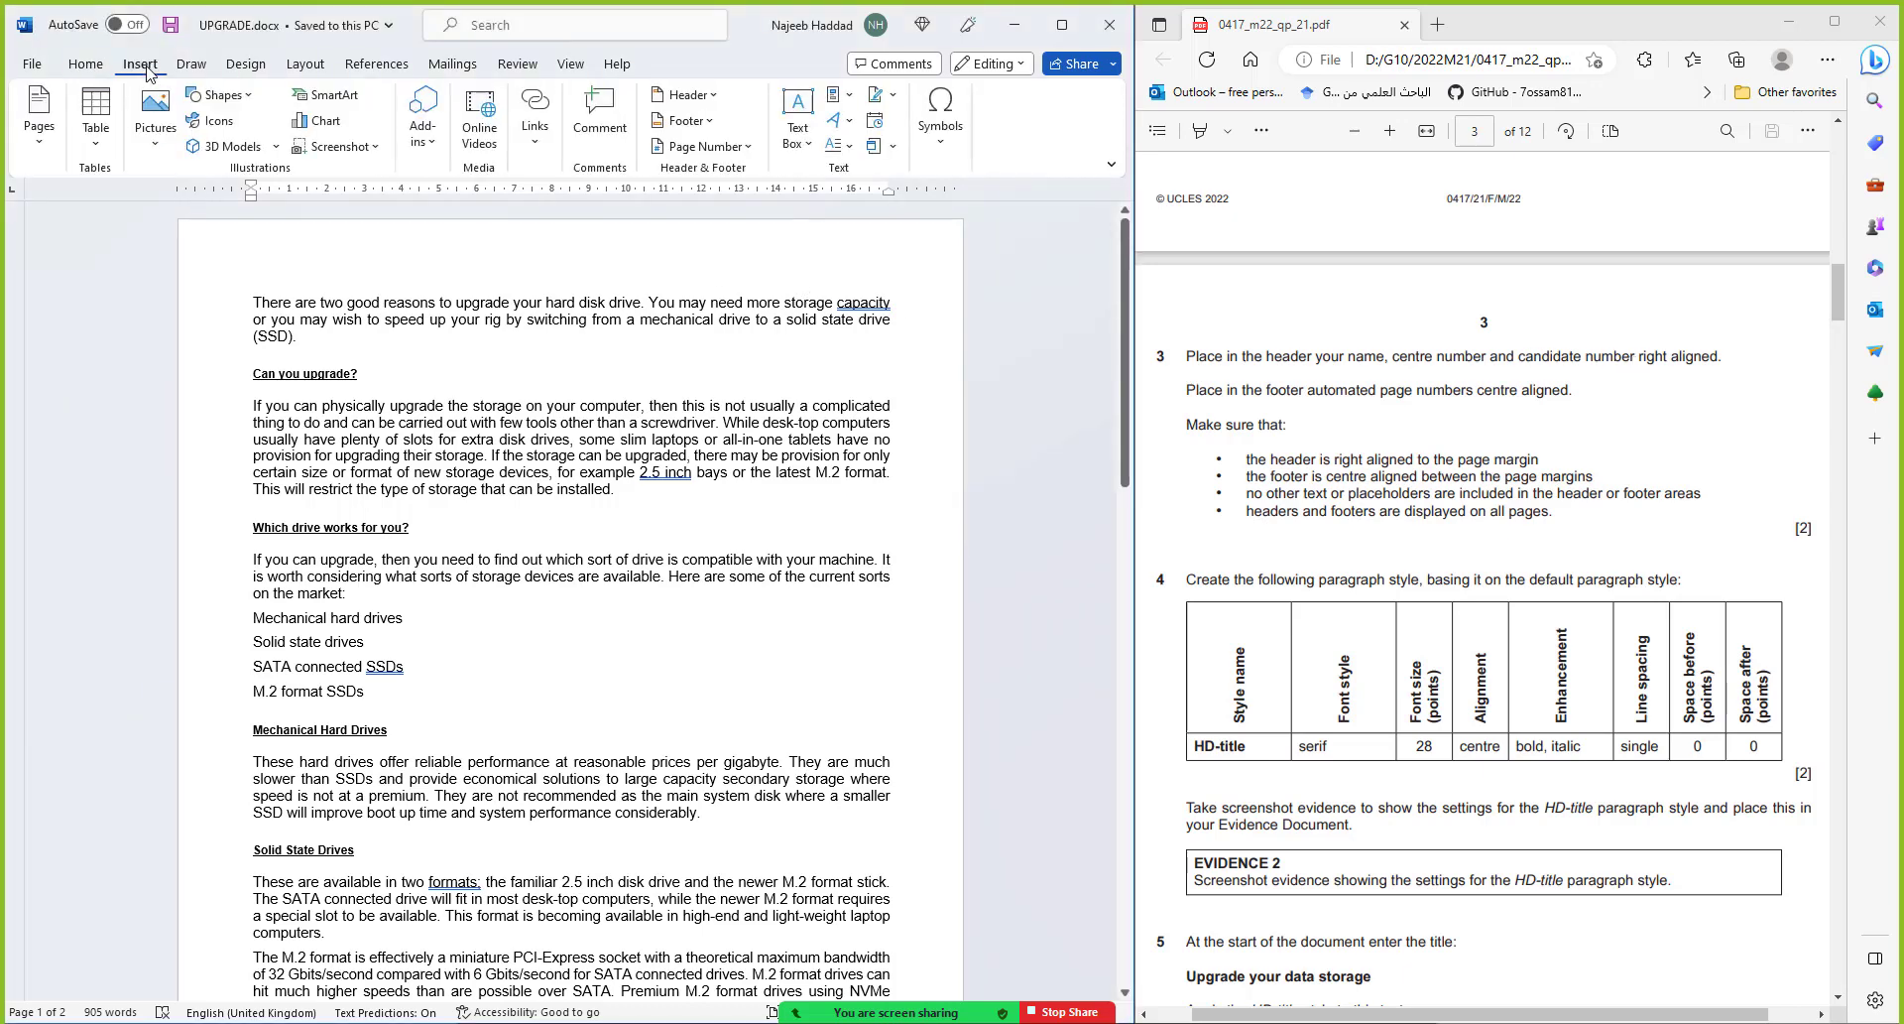
{"action": "left_click", "coordinate": [716, 96]}
{"action": "left_click", "coordinate": [836, 312]}
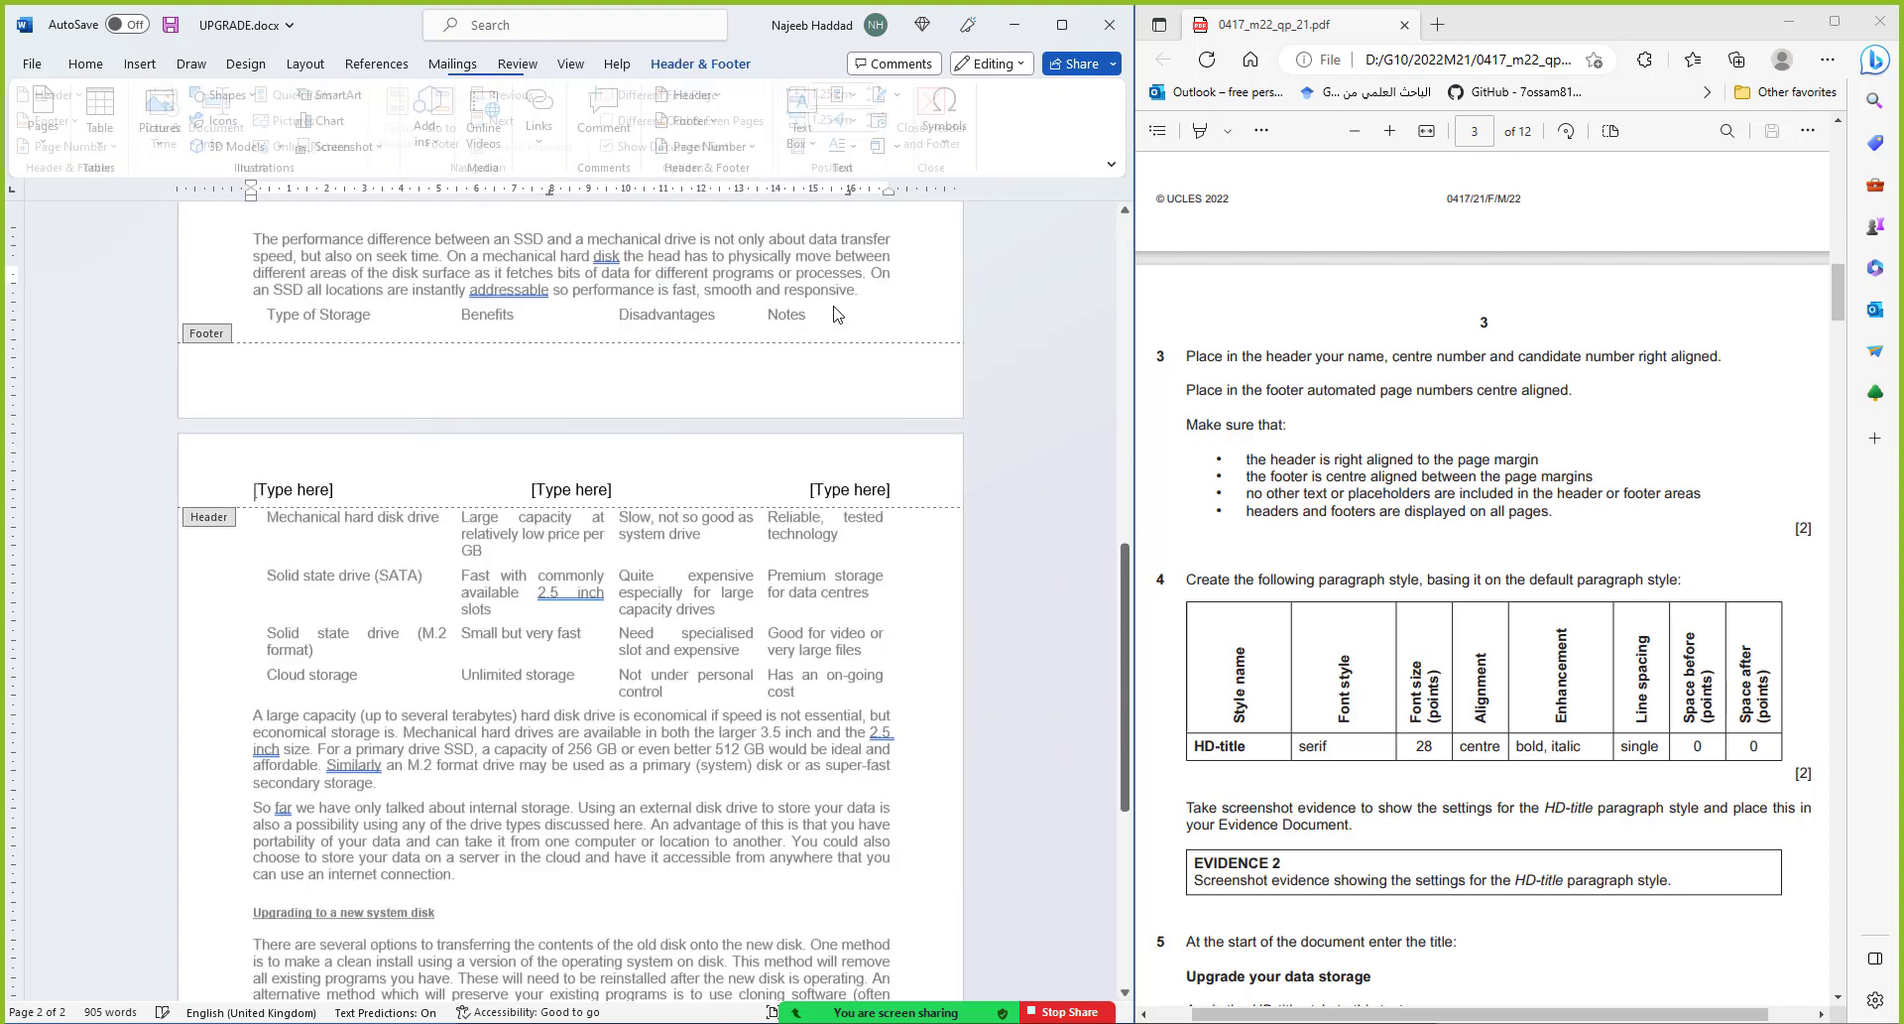
{"action": "scroll", "coordinate": [839, 317], "scroll_direction": "up", "scroll_amount": 4}
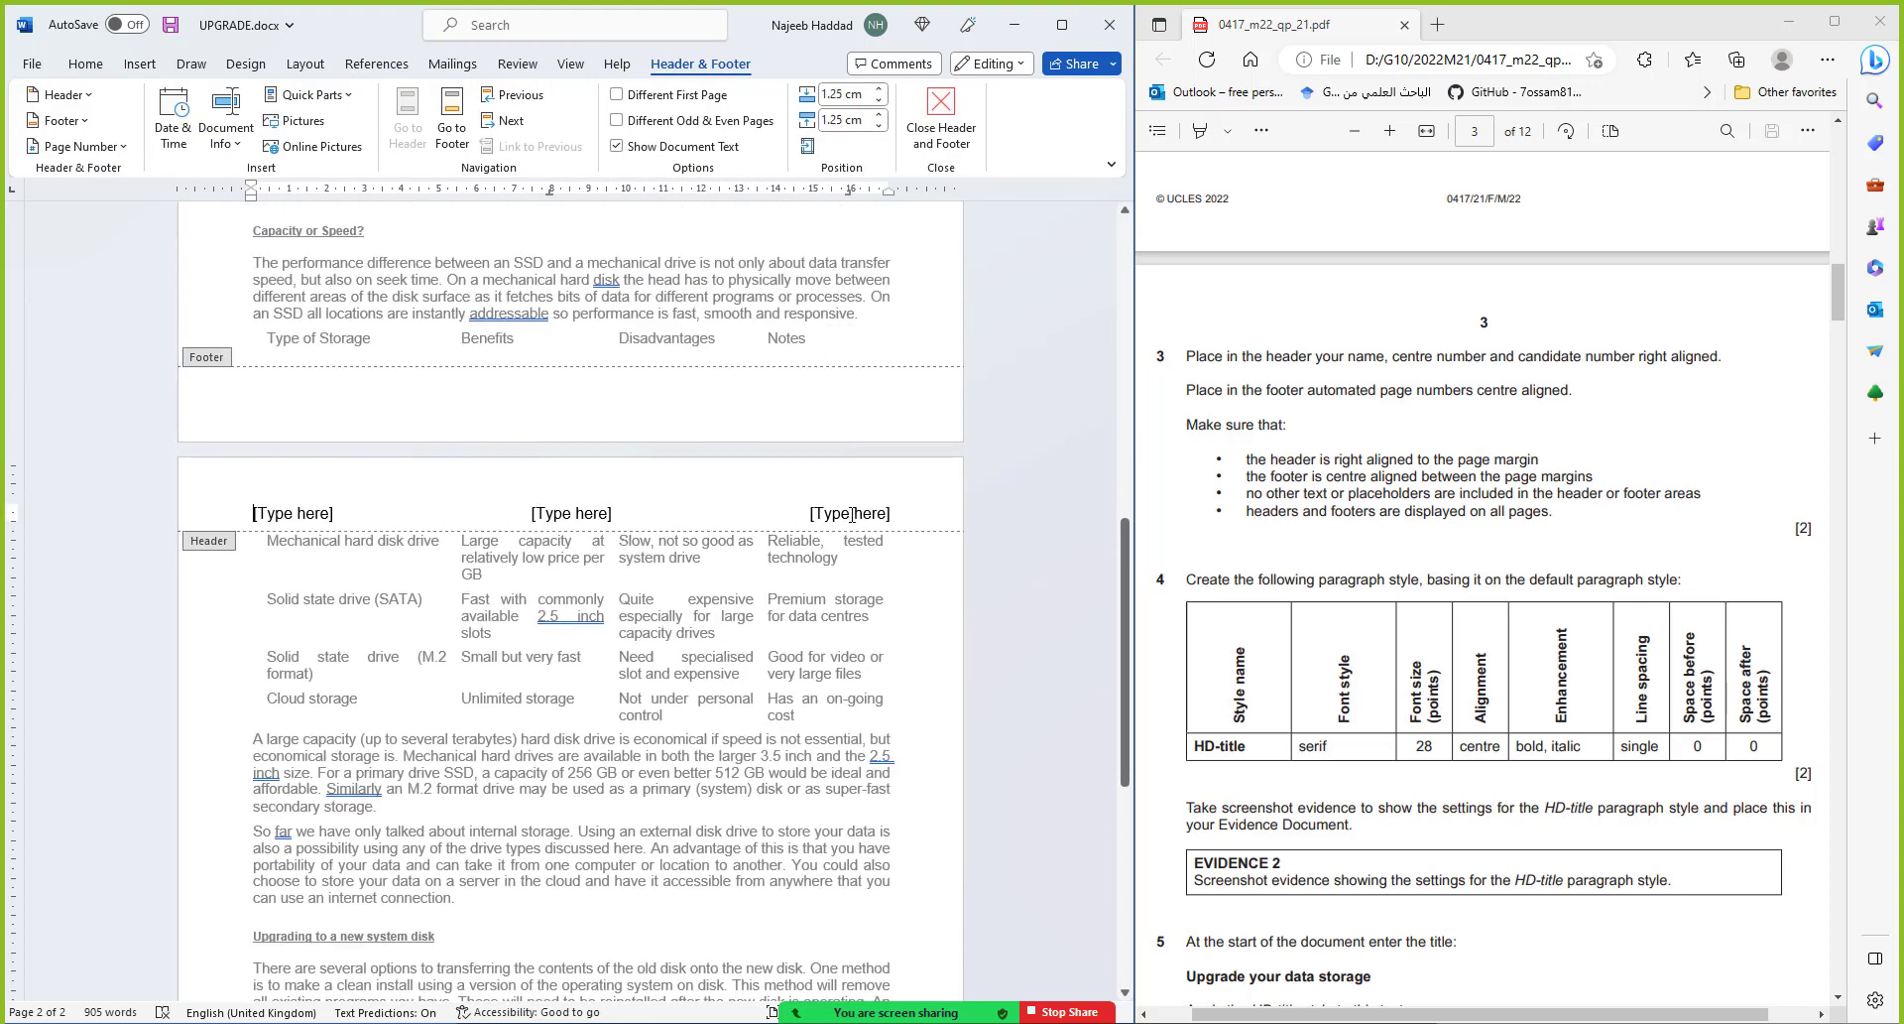
{"action": "left_click", "coordinate": [851, 514]}
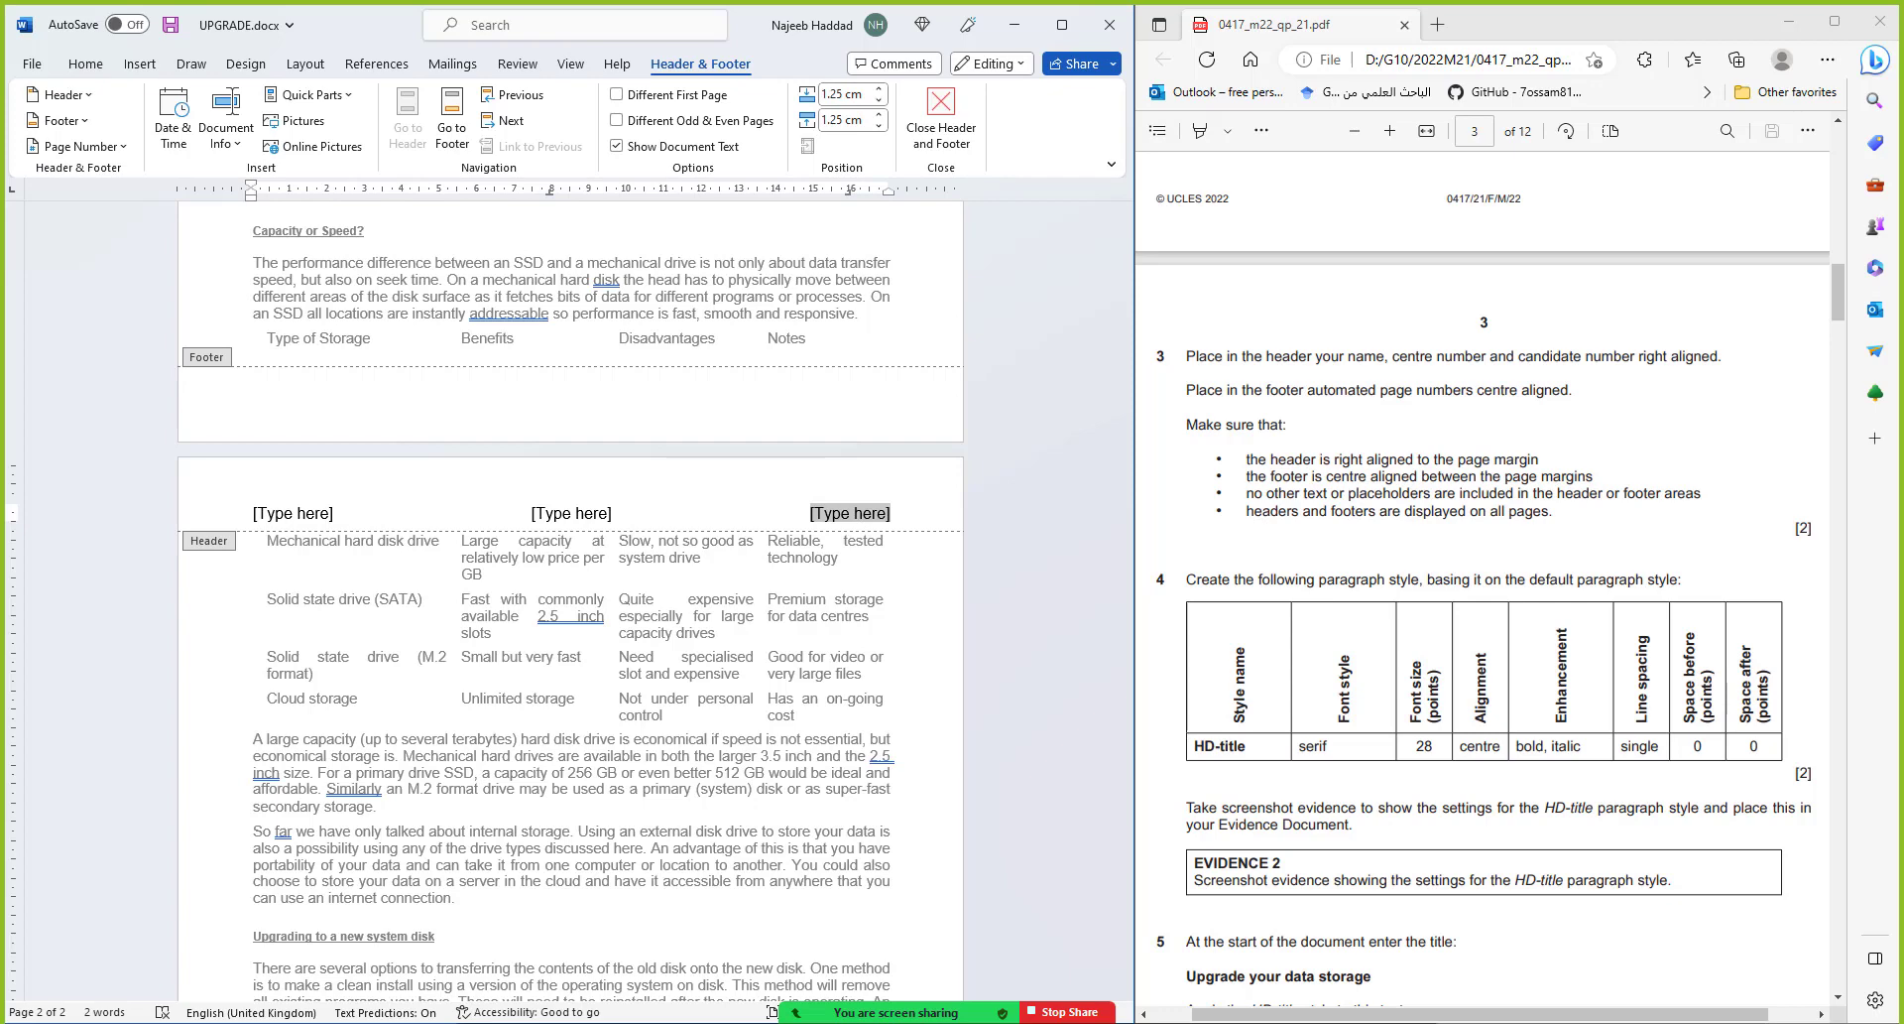
{"action": "type", "text": "Najeeb, J"}
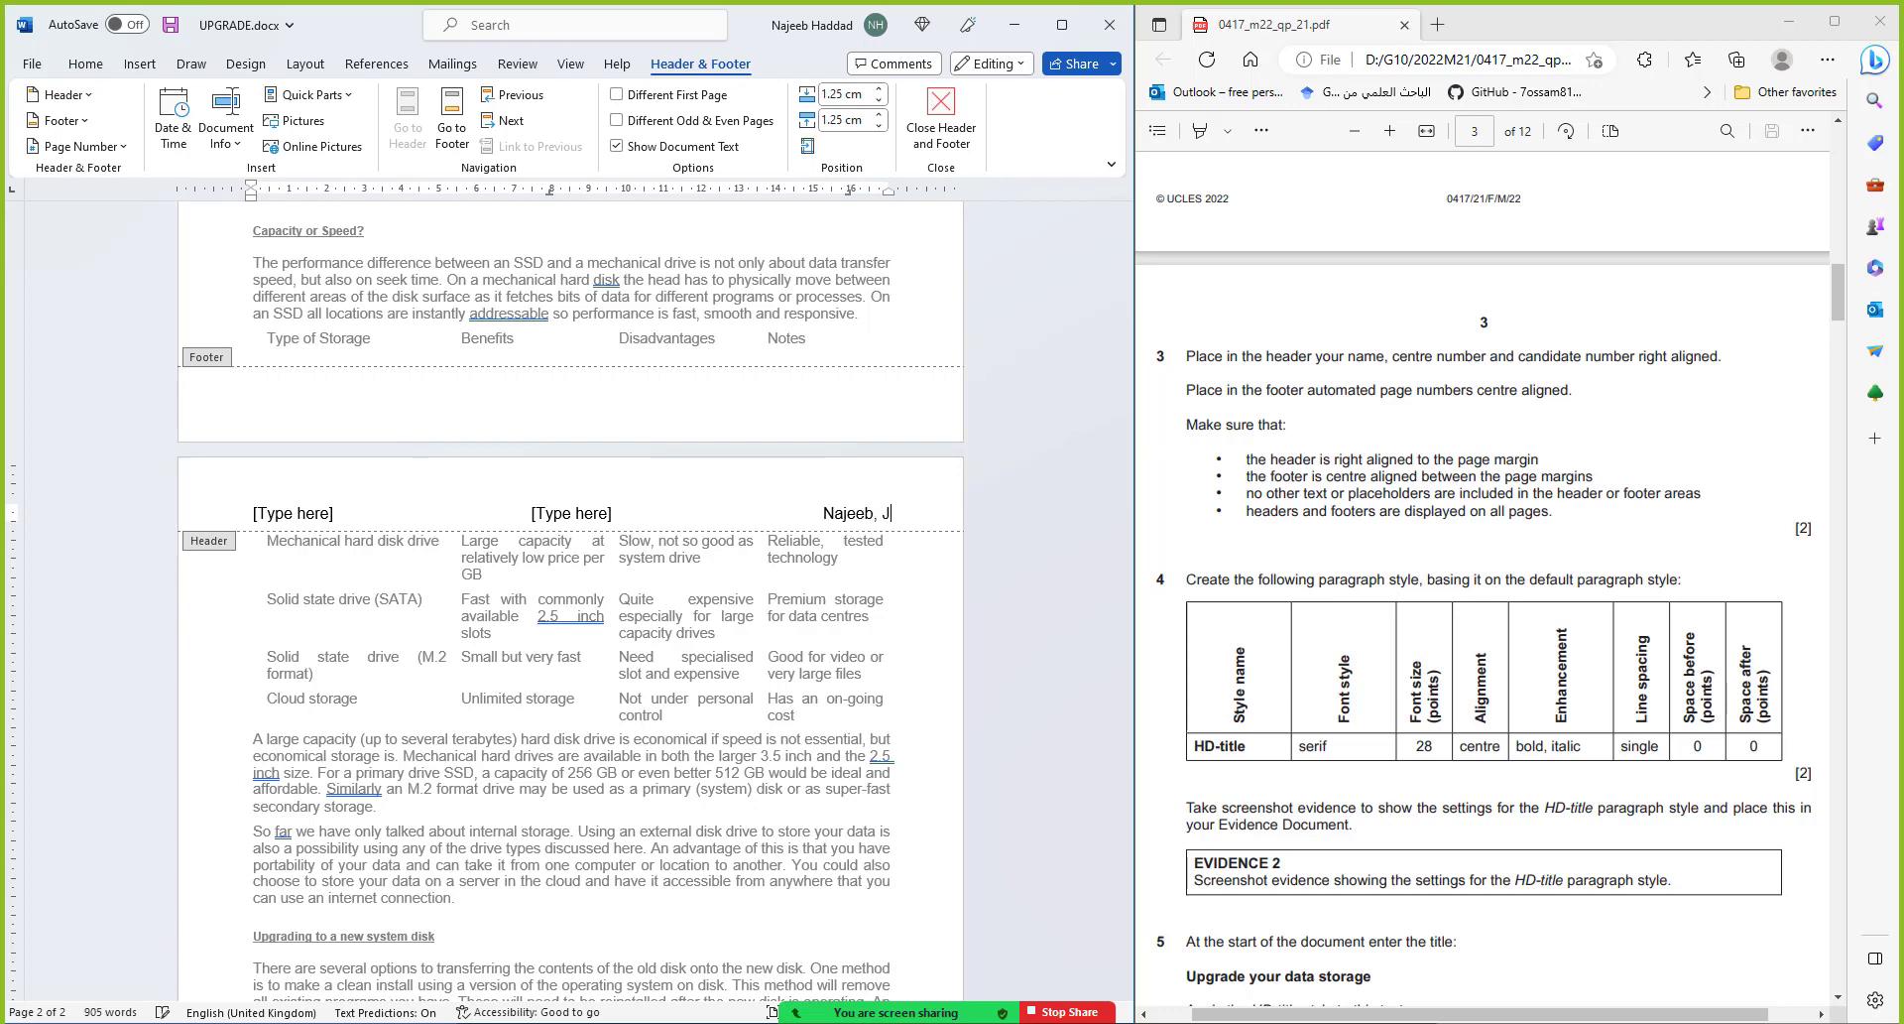
{"action": "type", "text": "O095, 9999"}
Delete the centre and left header placeholders
{"action": "left_click", "coordinate": [577, 510]}
{"action": "key", "text": "Delete"}
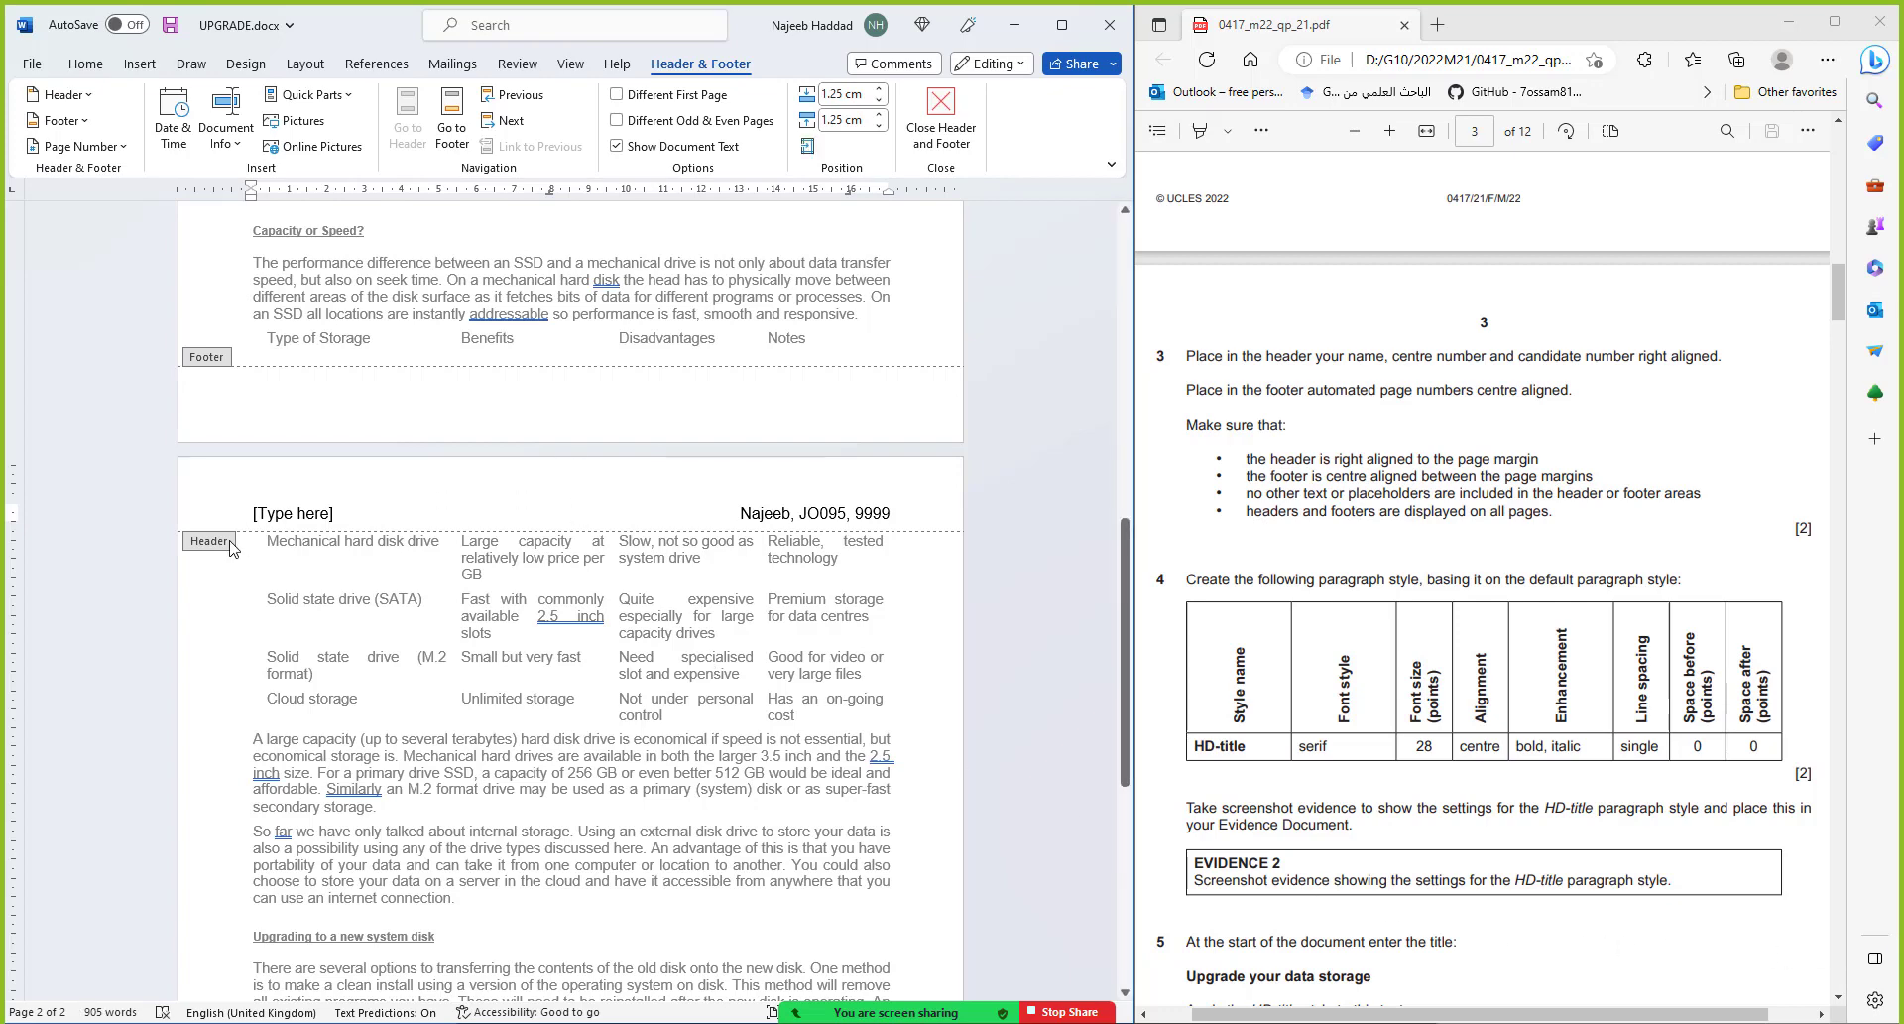
{"action": "left_click", "coordinate": [289, 513]}
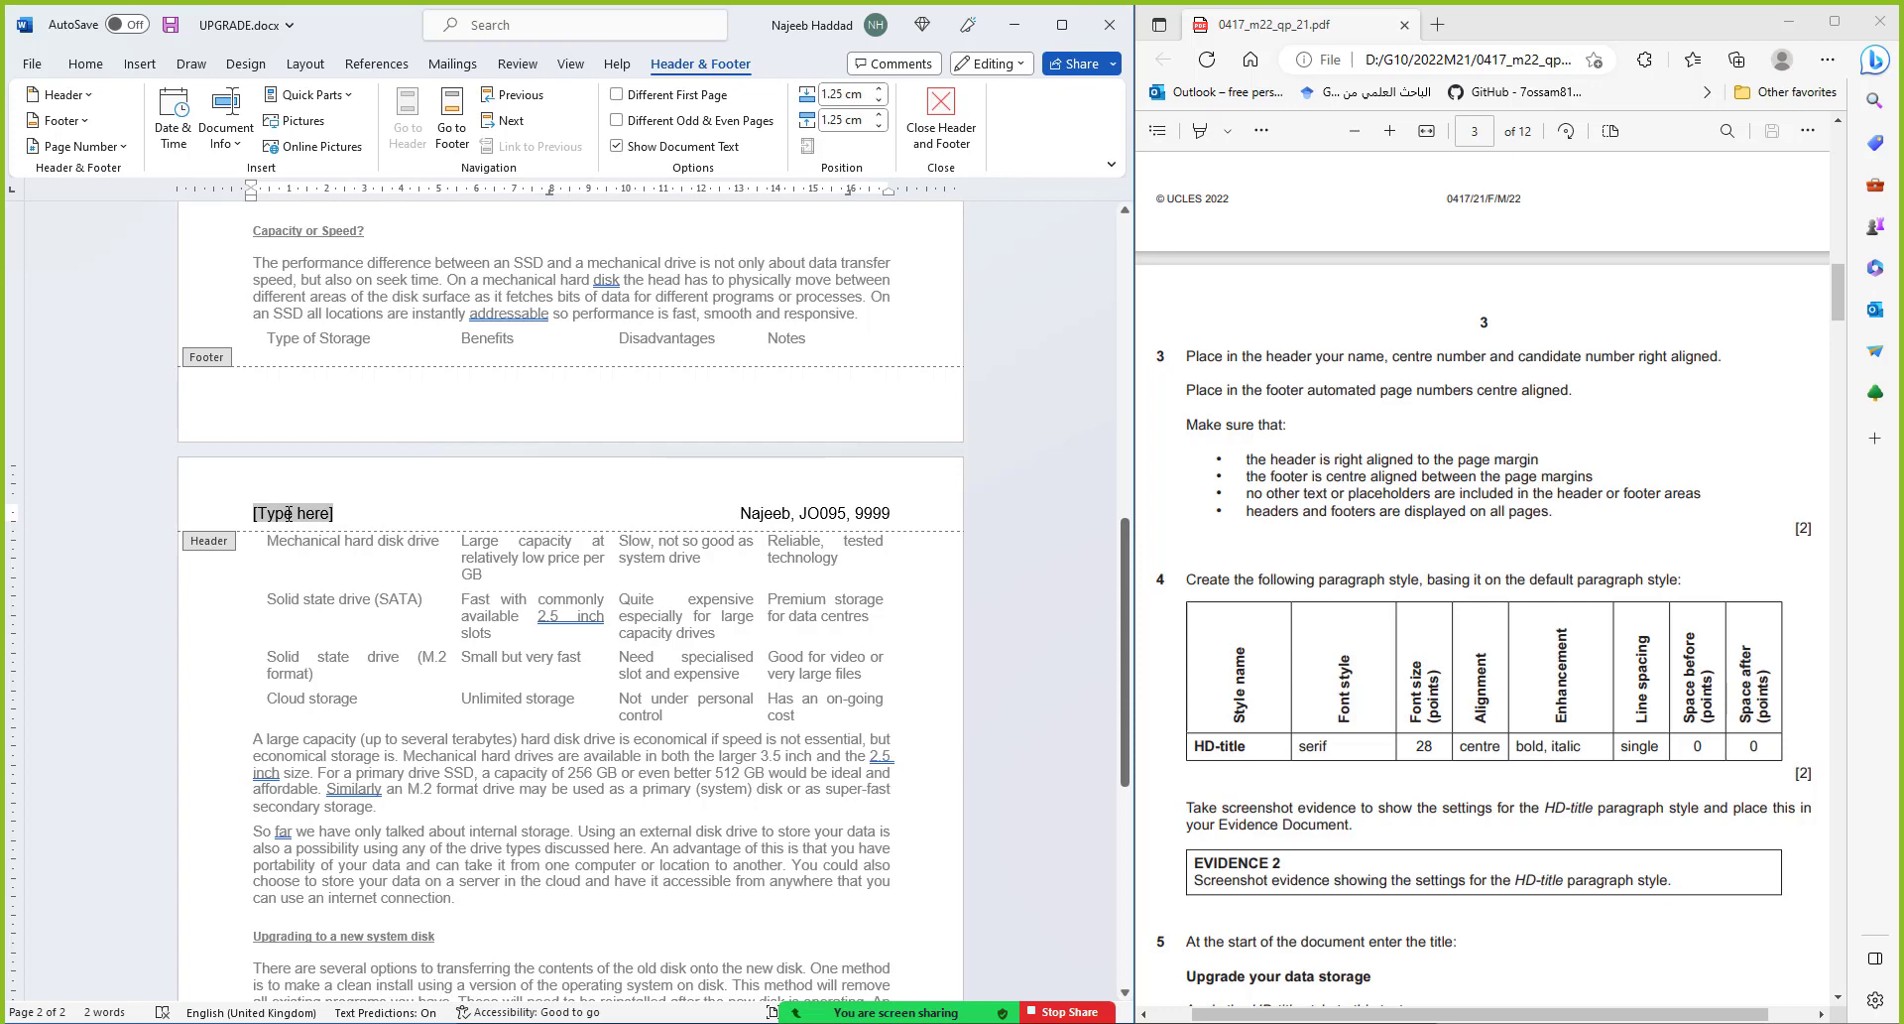
{"action": "key", "text": "Delete"}
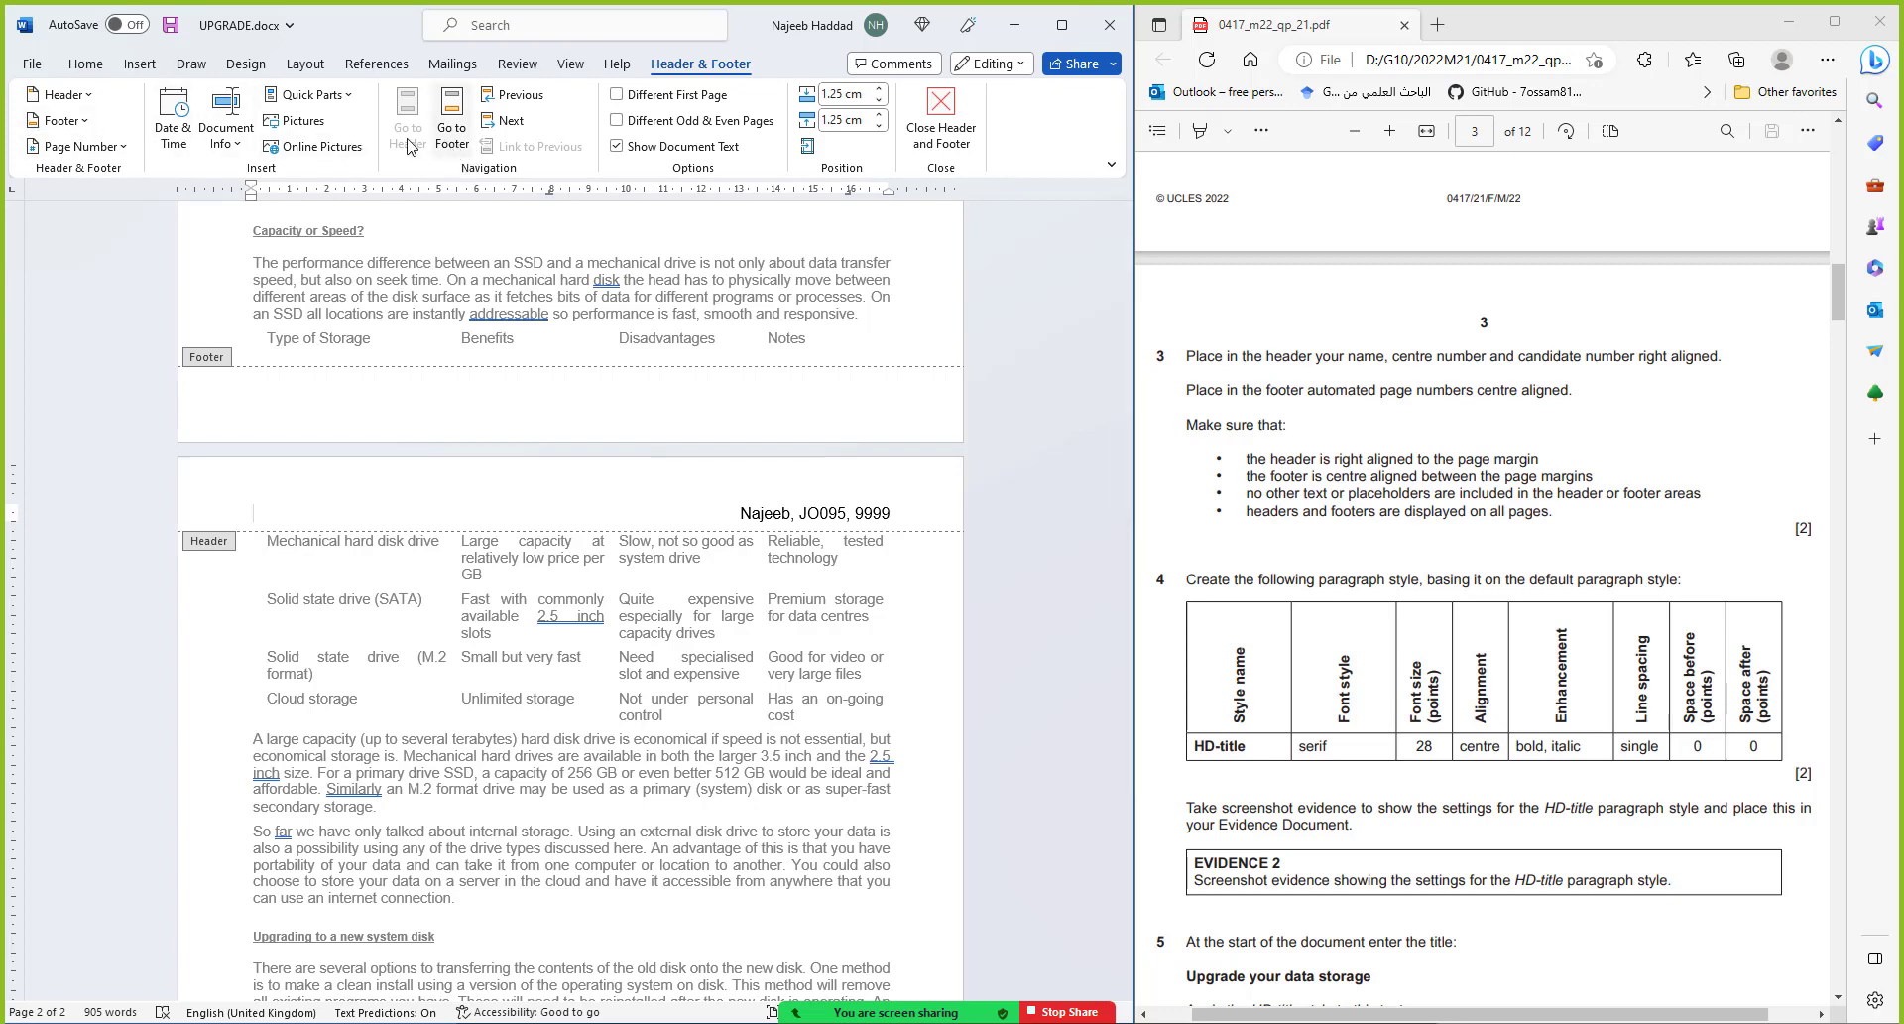
Insert a Blank (Three Columns) footer with a plain page number in the centre
{"action": "left_click", "coordinate": [62, 120]}
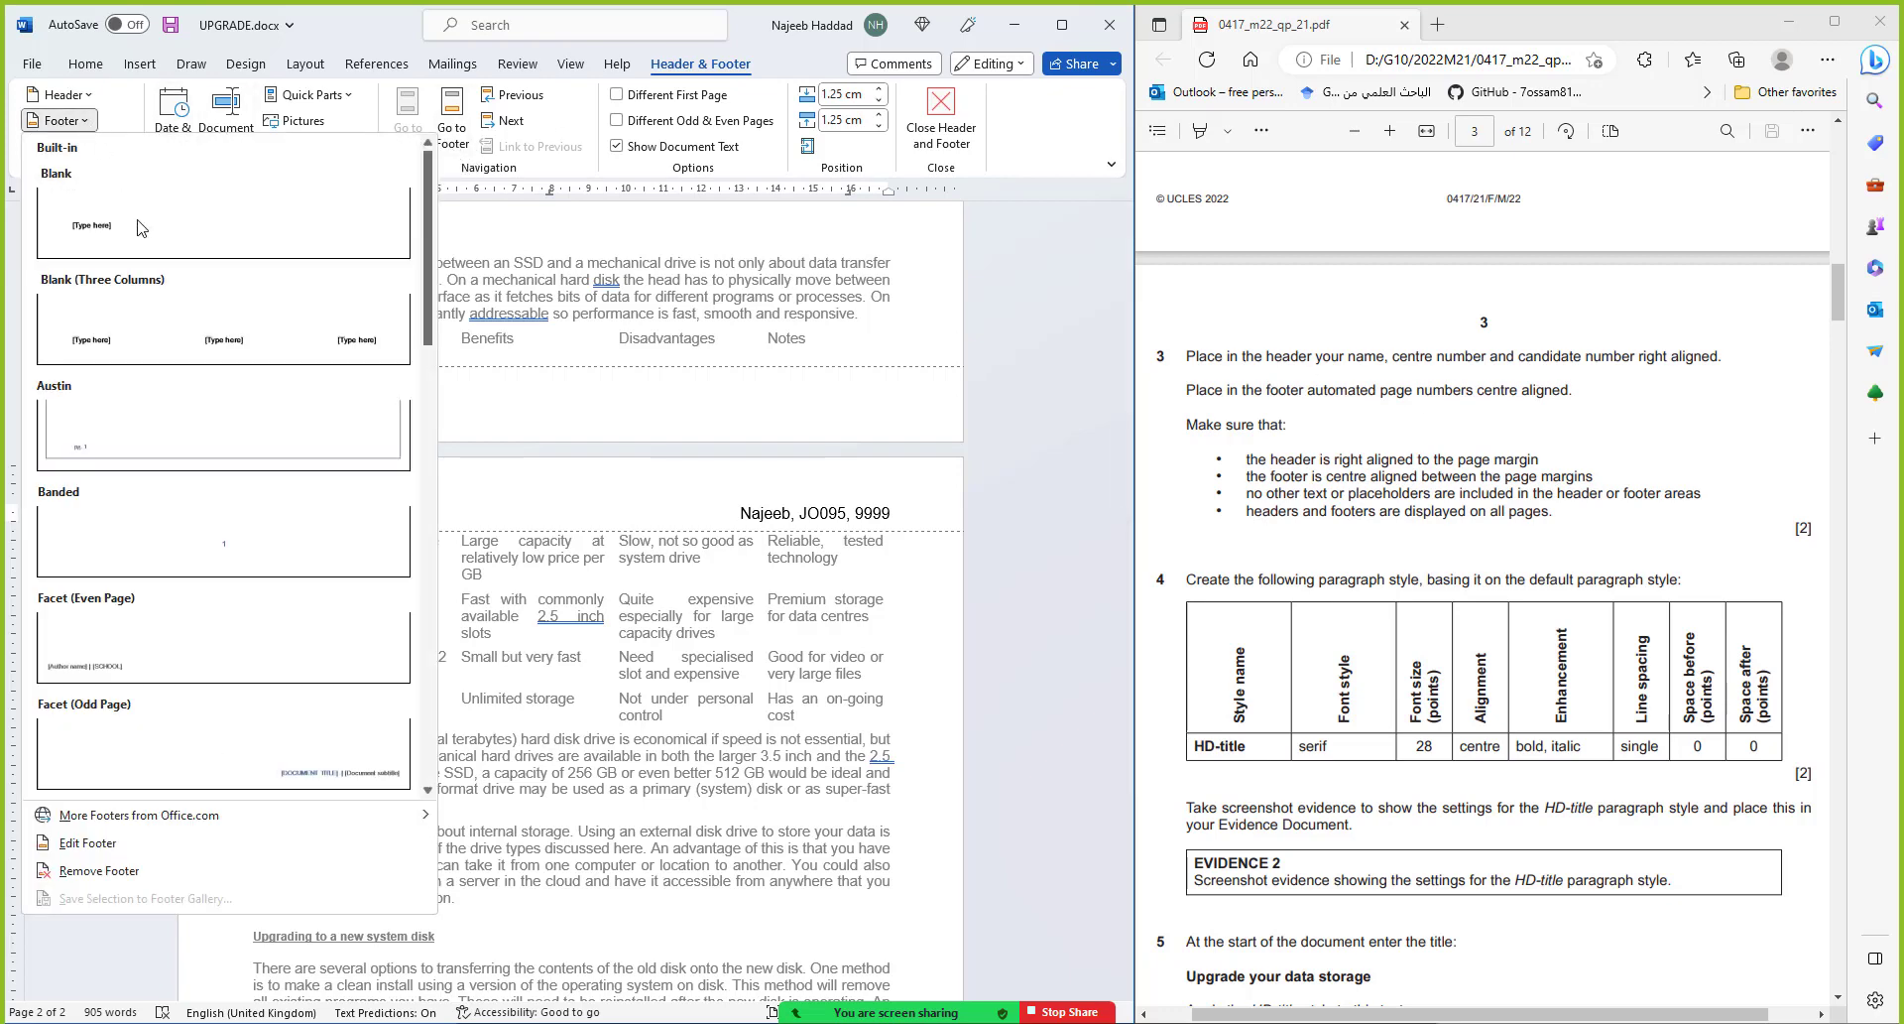
{"action": "left_click", "coordinate": [209, 335]}
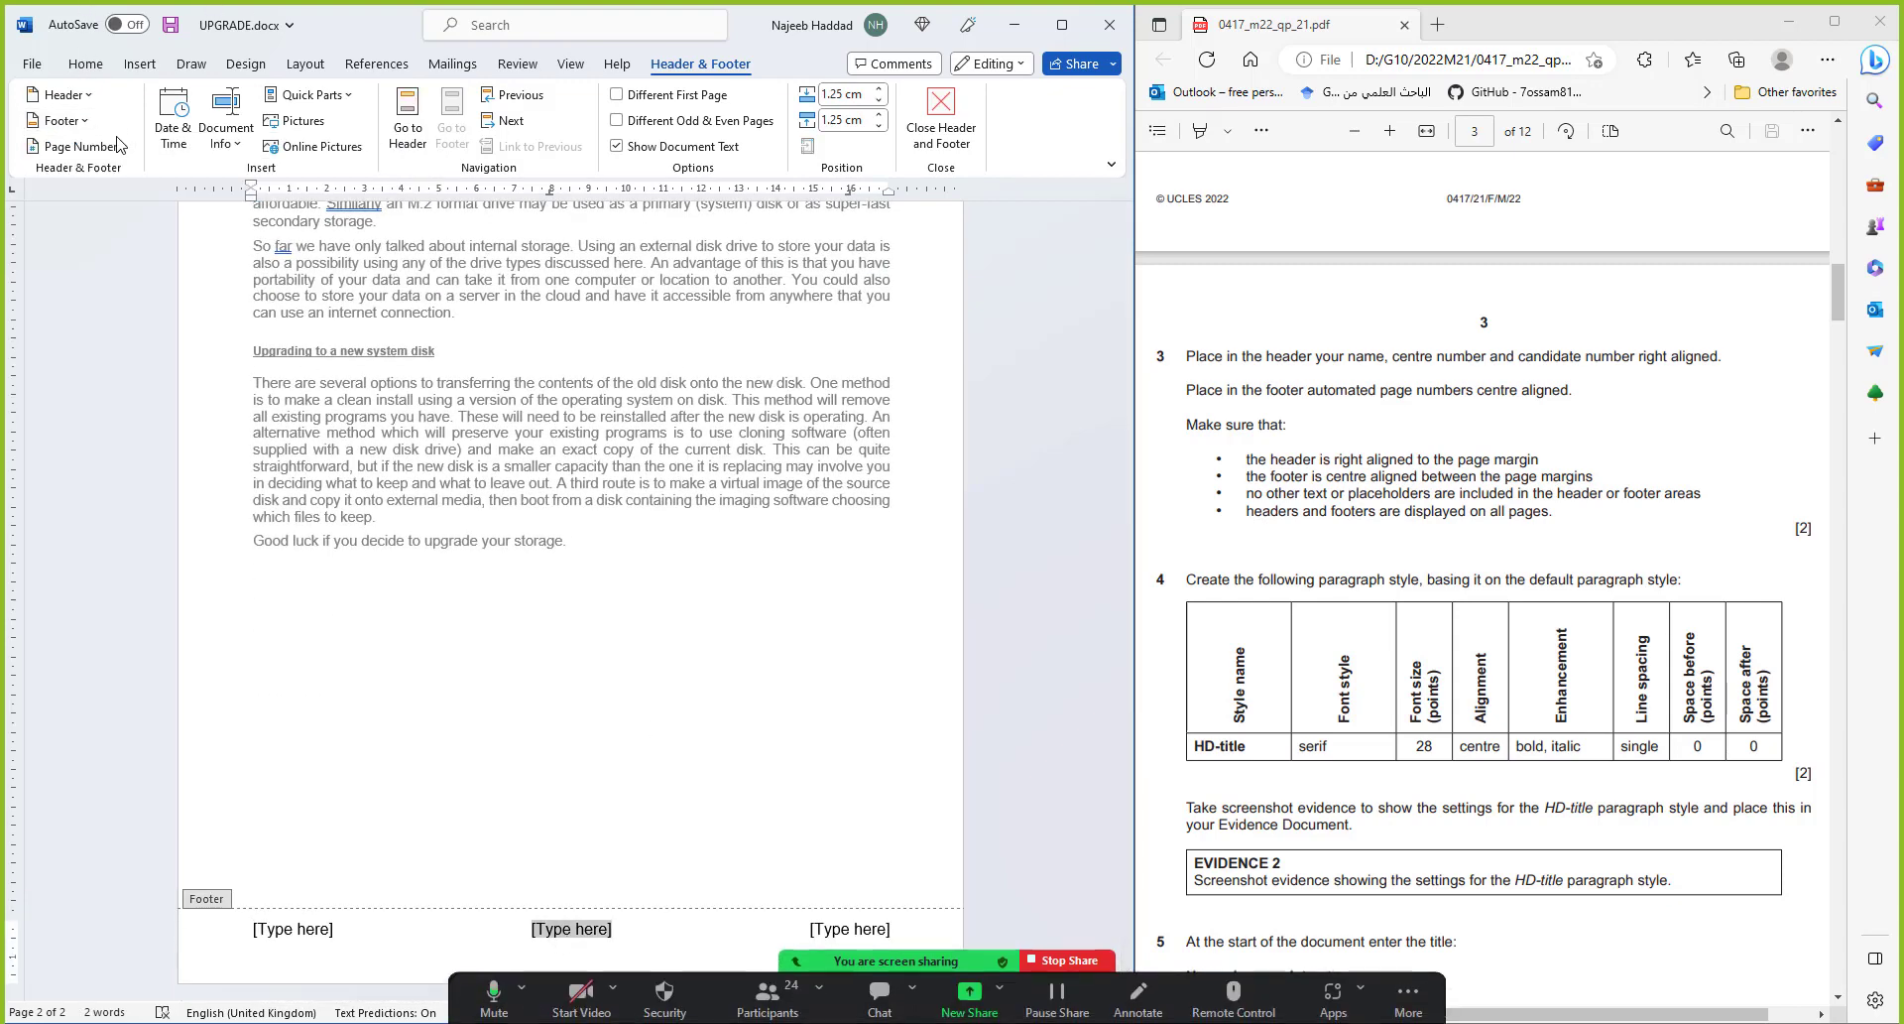
{"action": "left_click", "coordinate": [85, 146]}
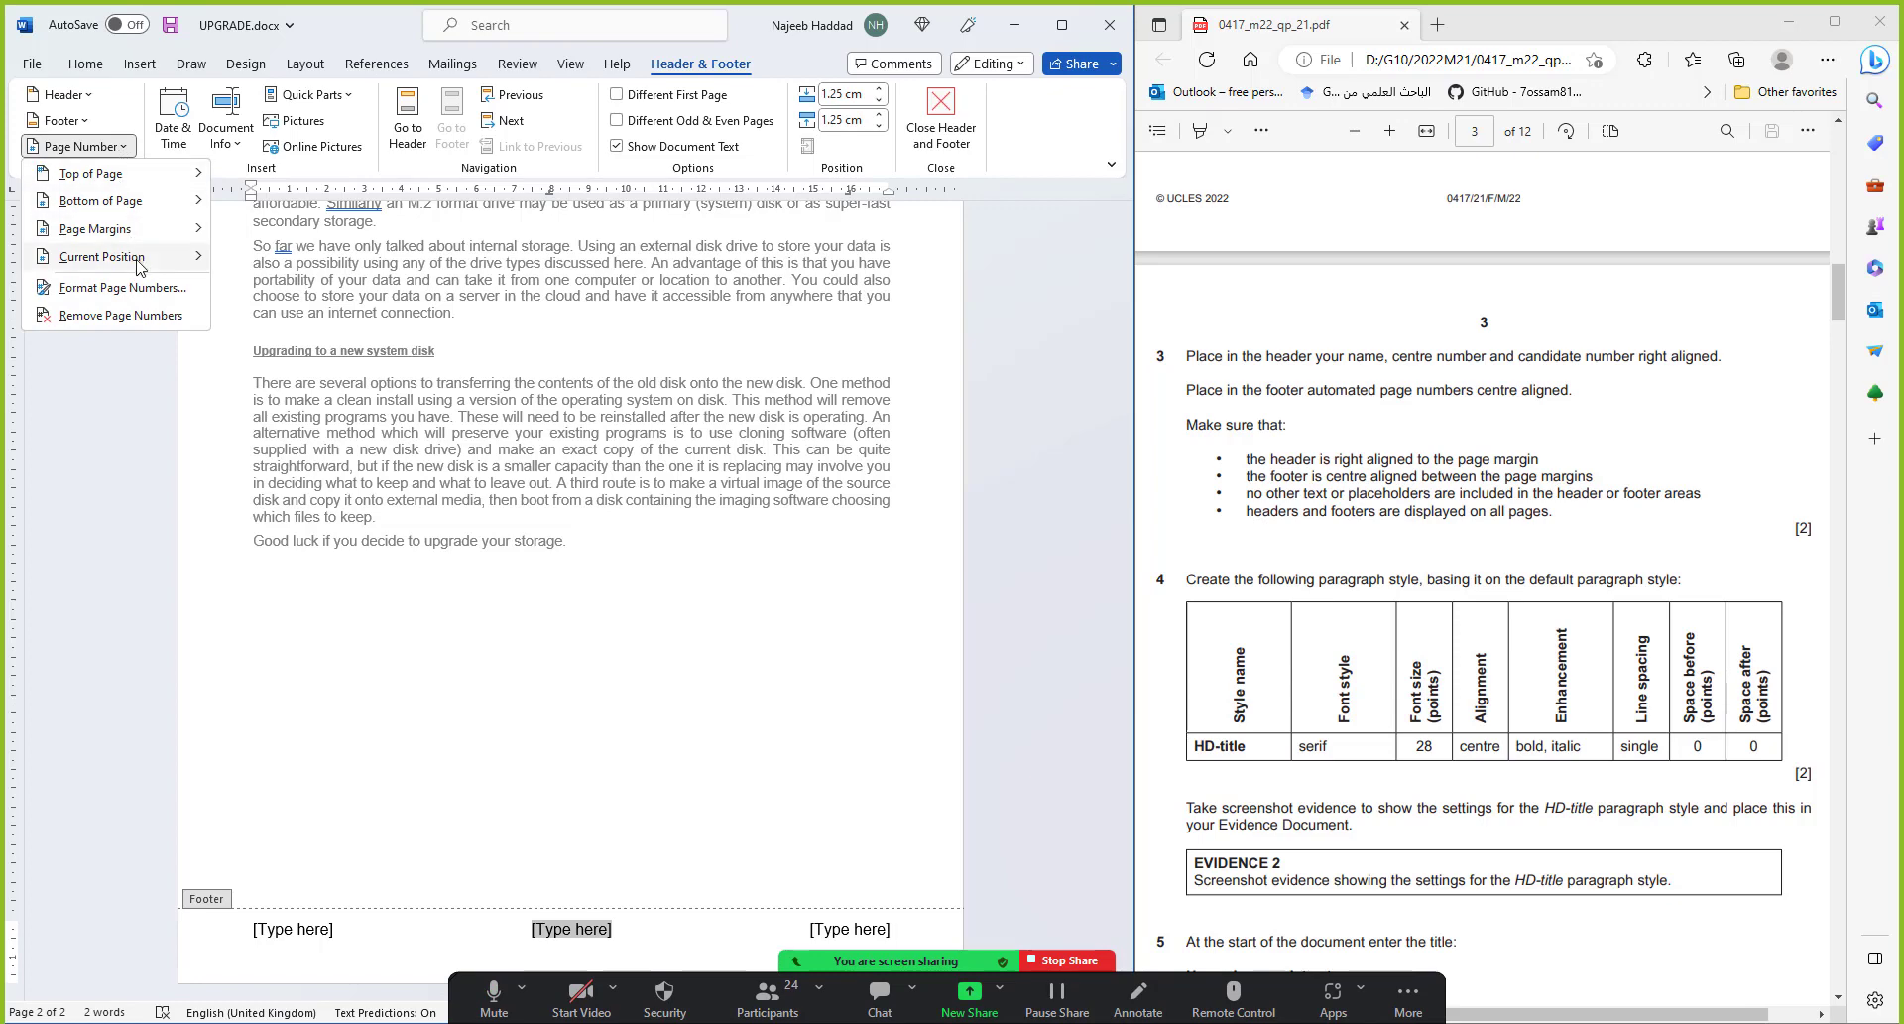
{"action": "mouse_move", "coordinate": [138, 264]}
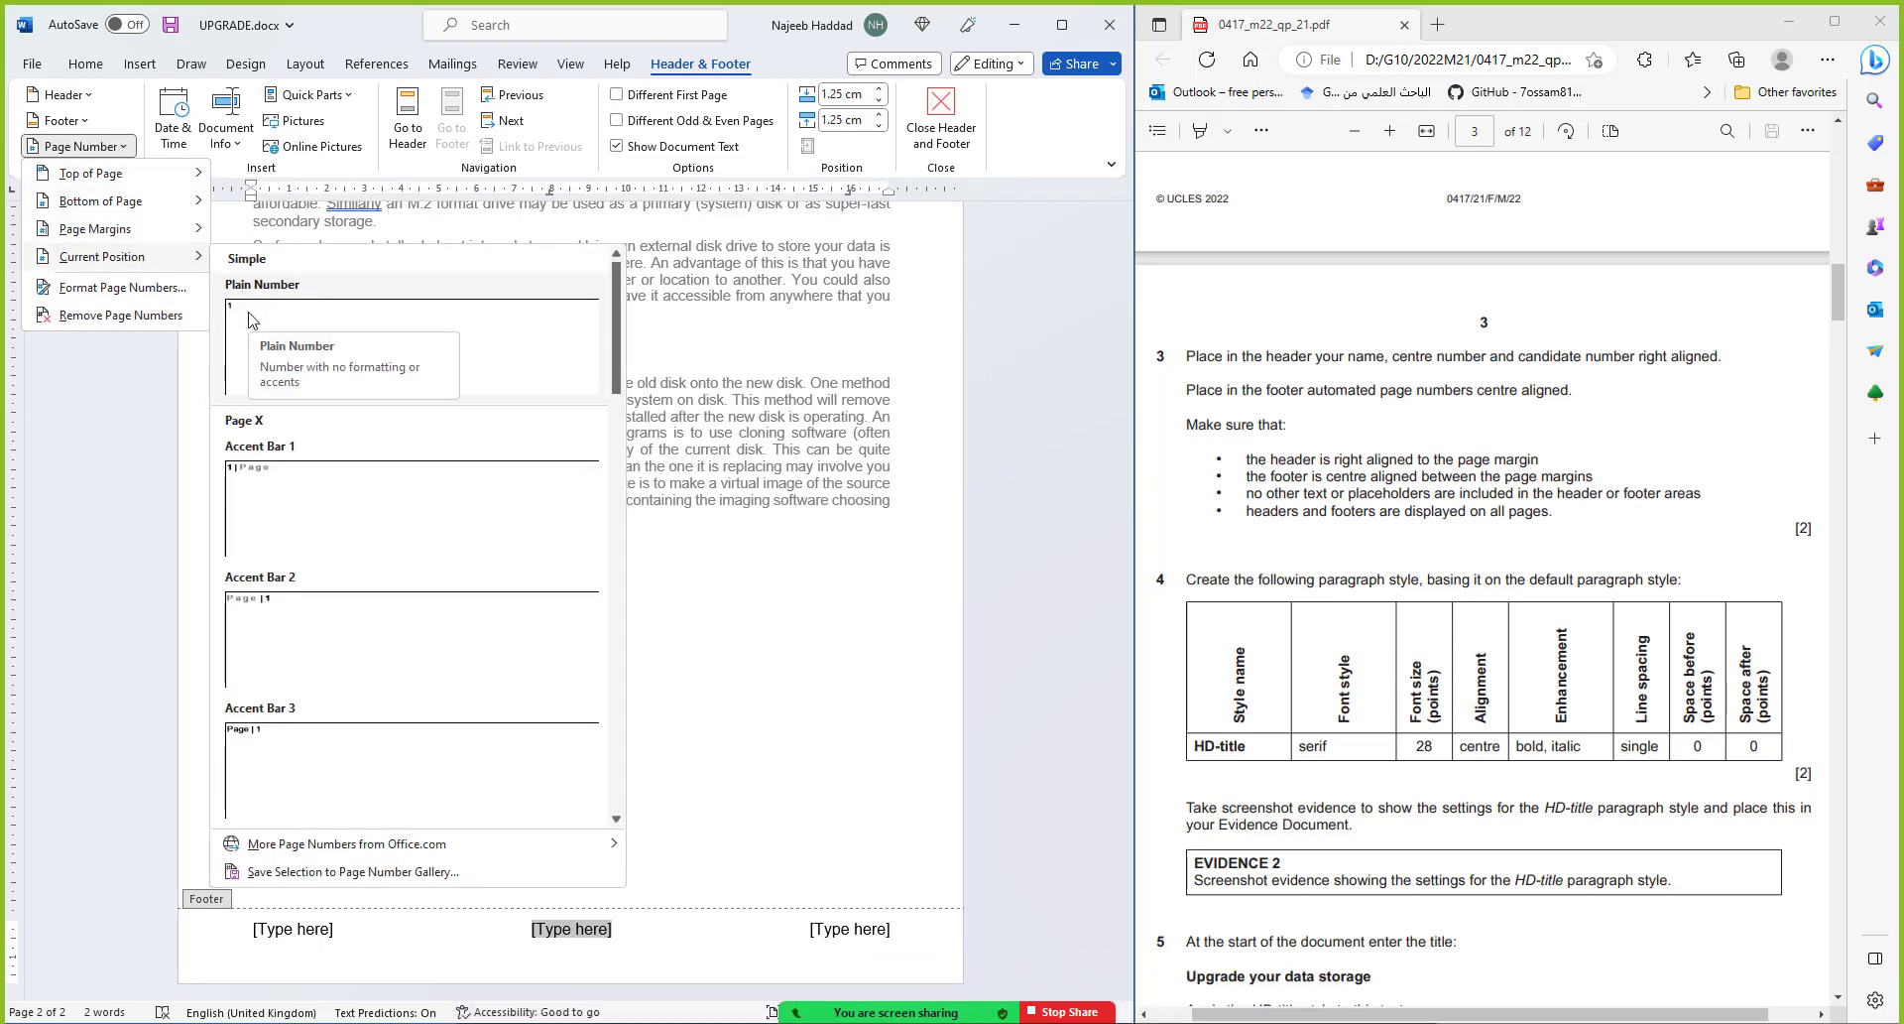
{"action": "left_click", "coordinate": [249, 320]}
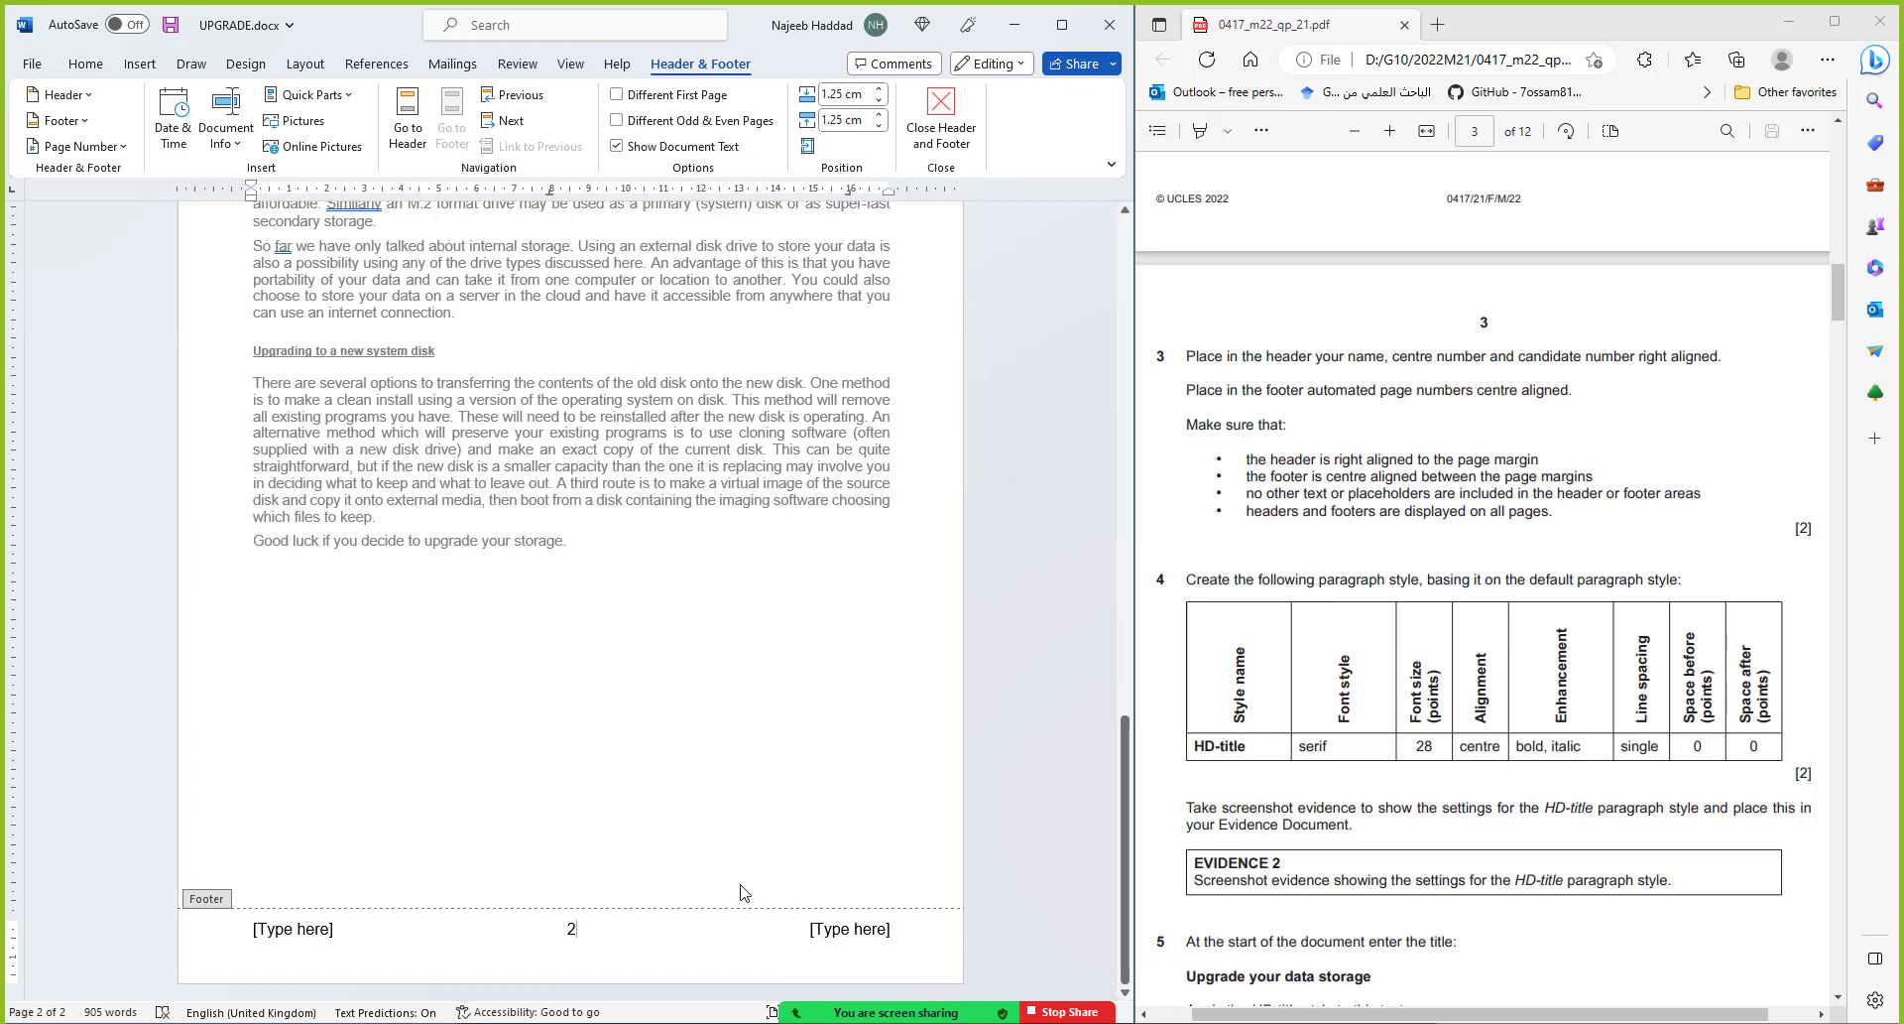
Delete the right and left footer placeholders
{"action": "left_click", "coordinate": [855, 924]}
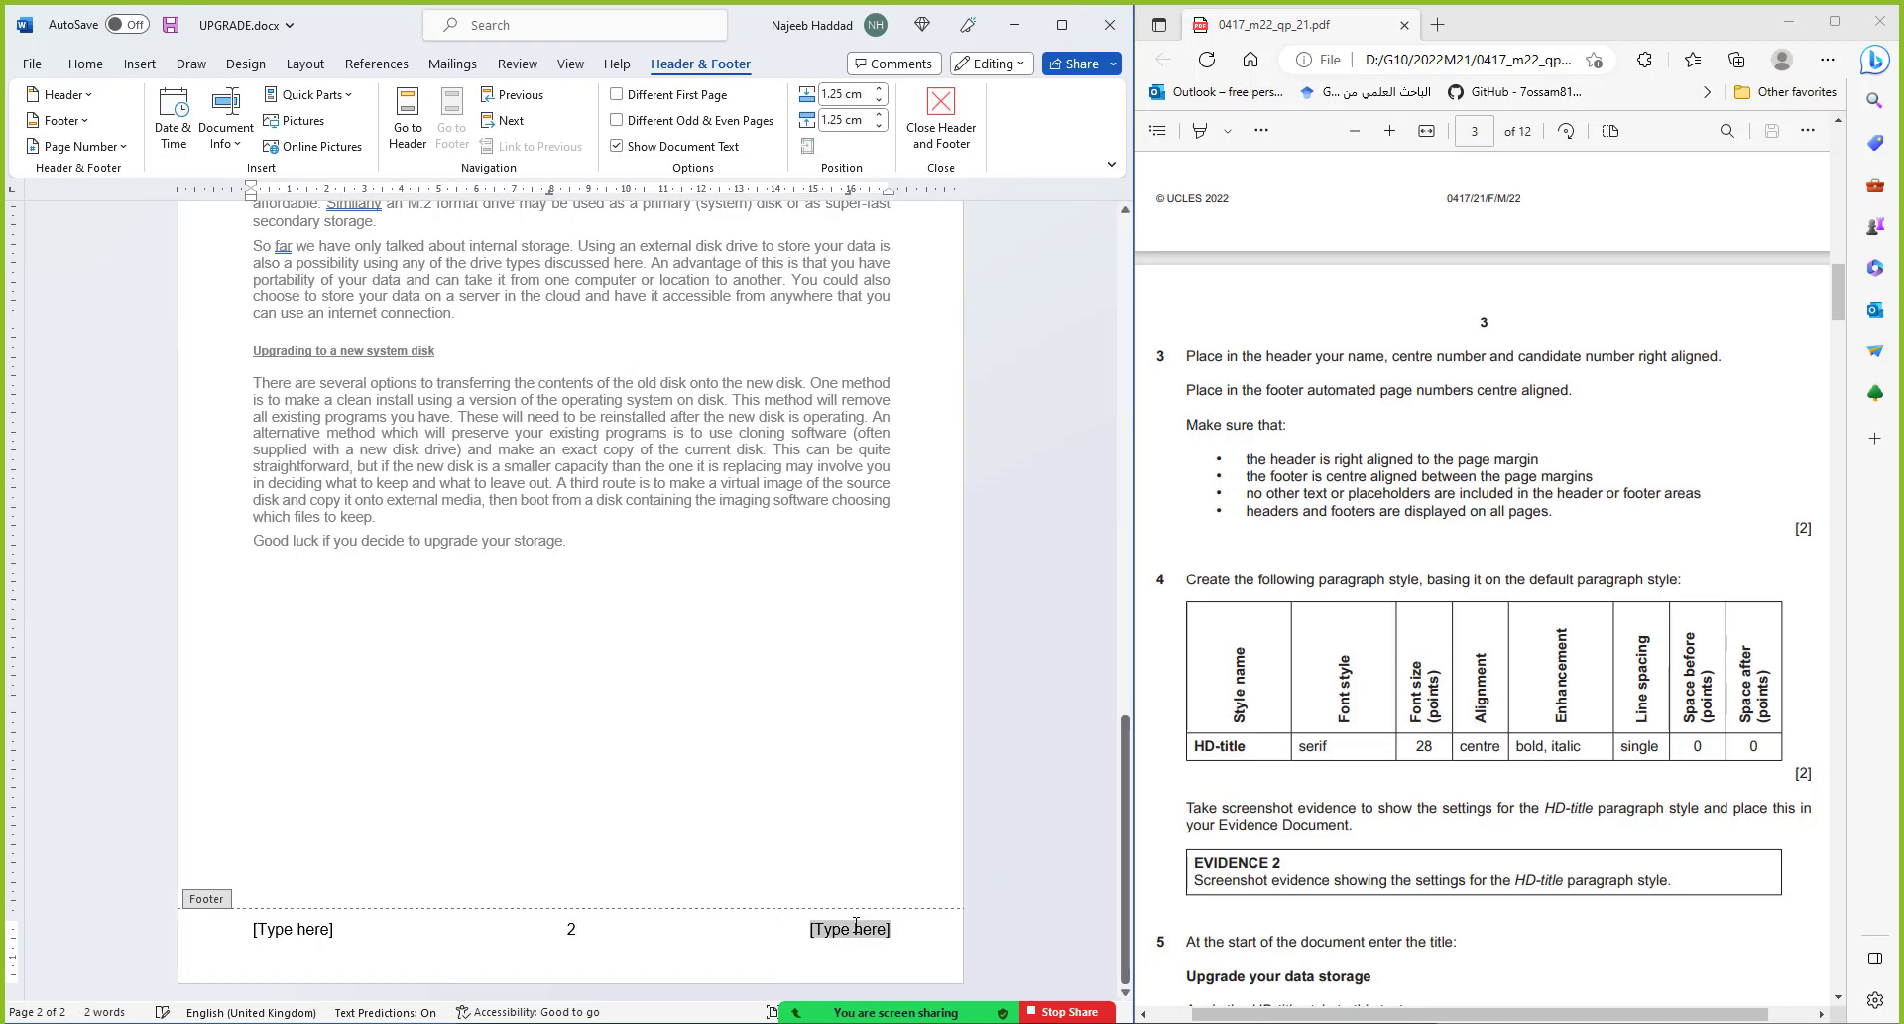
{"action": "key", "text": "Delete"}
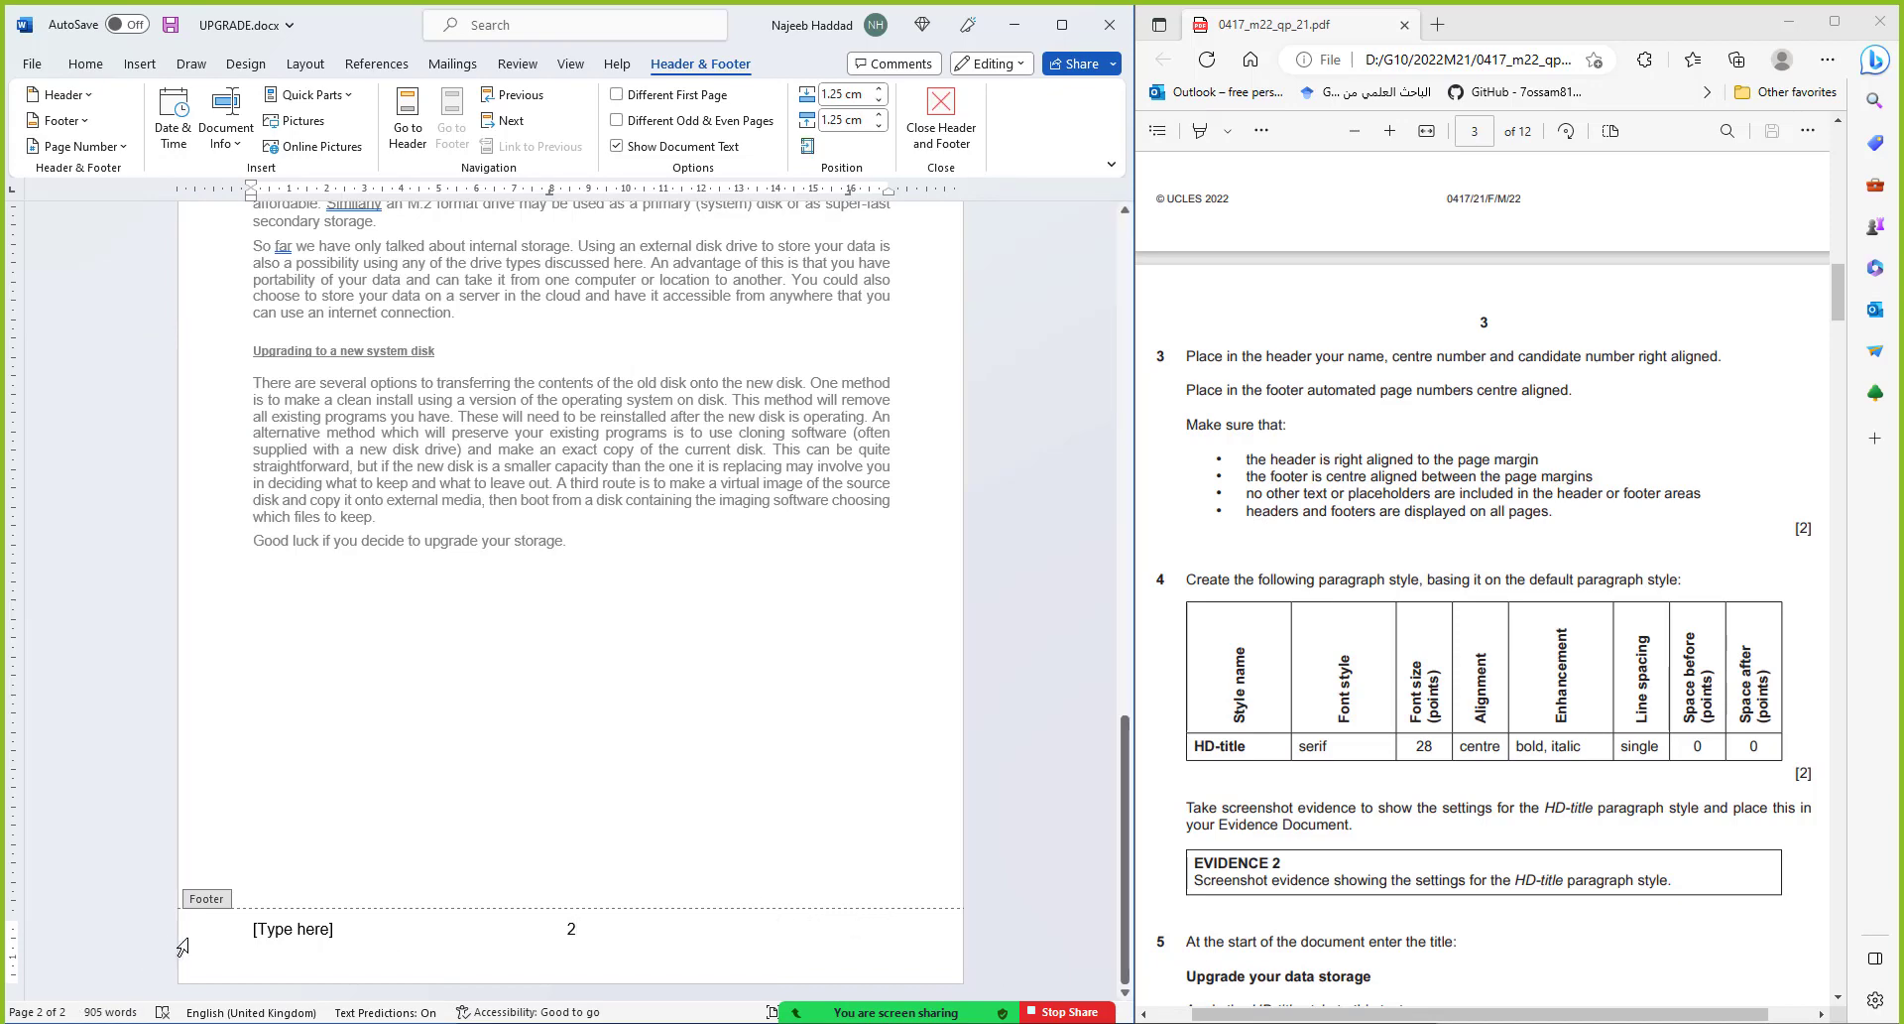
{"action": "left_click", "coordinate": [331, 927]}
{"action": "key", "text": "Delete"}
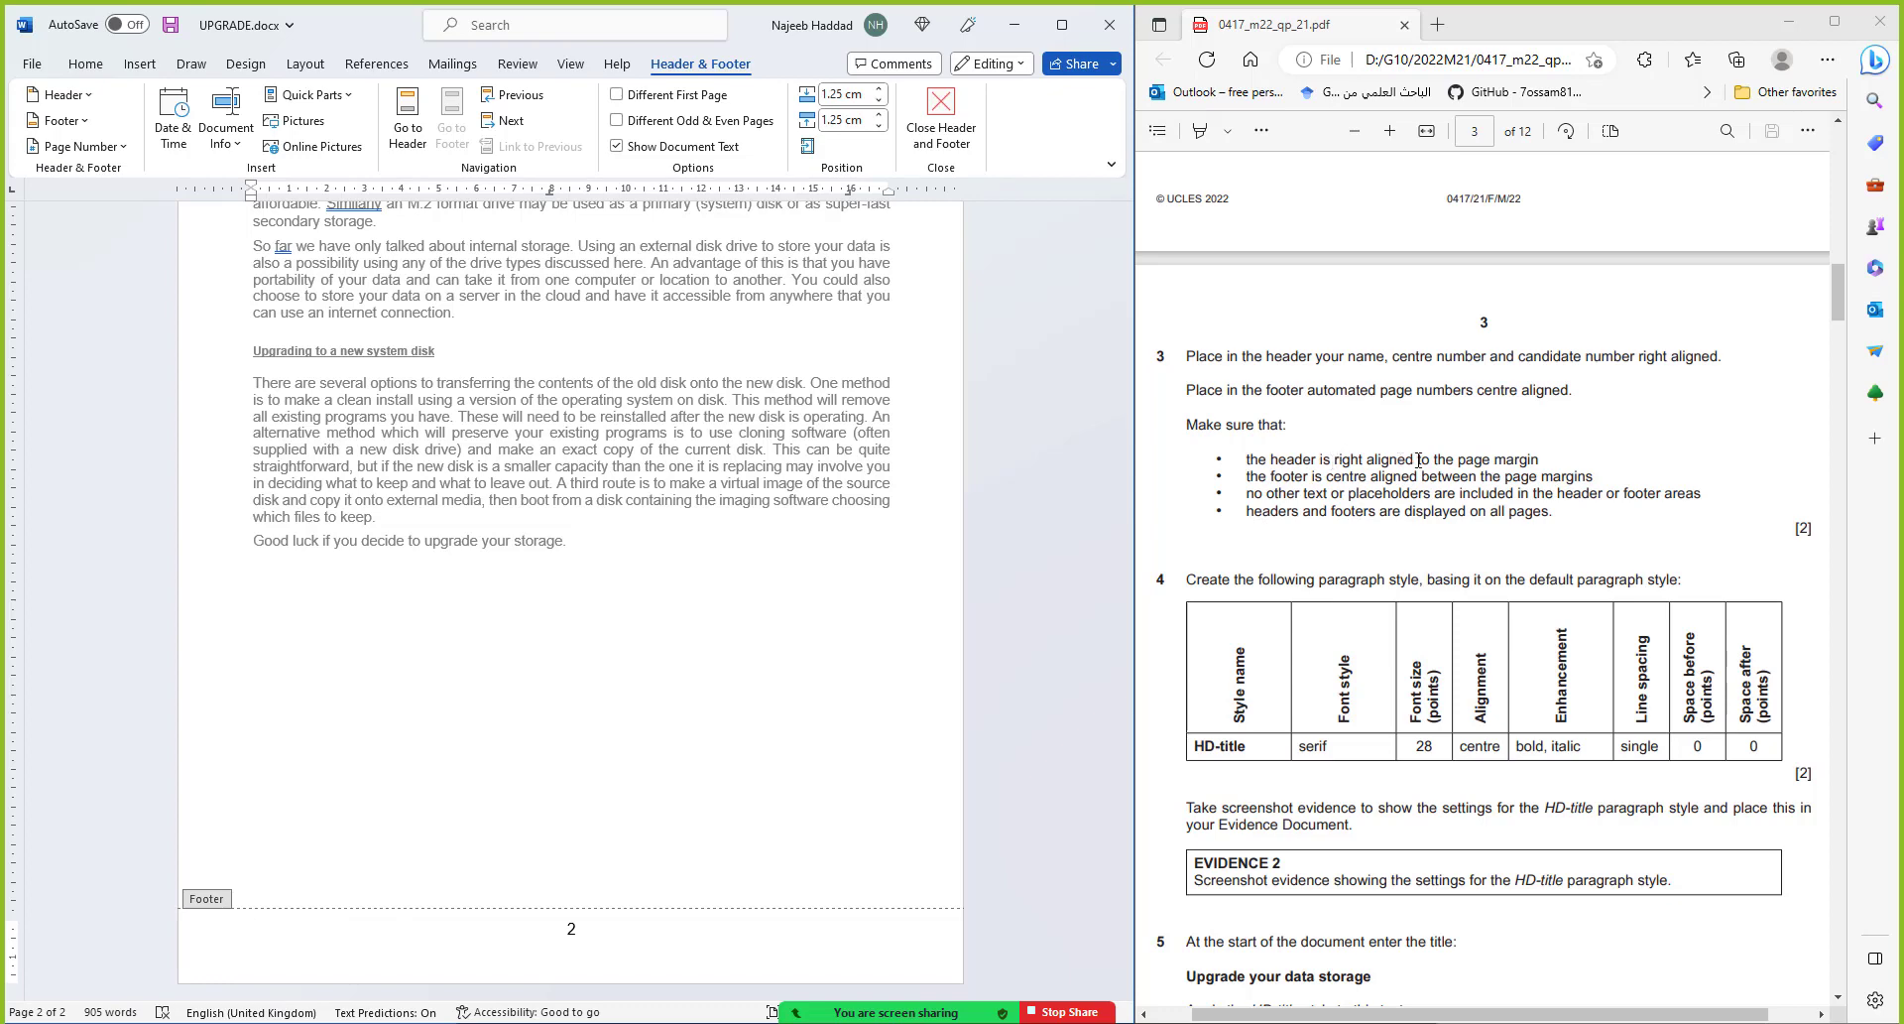
Check the header against the right margin, leave header and footer editing, and save UPGRADE.docx
{"action": "scroll", "coordinate": [870, 512], "scroll_direction": "up", "scroll_amount": 10}
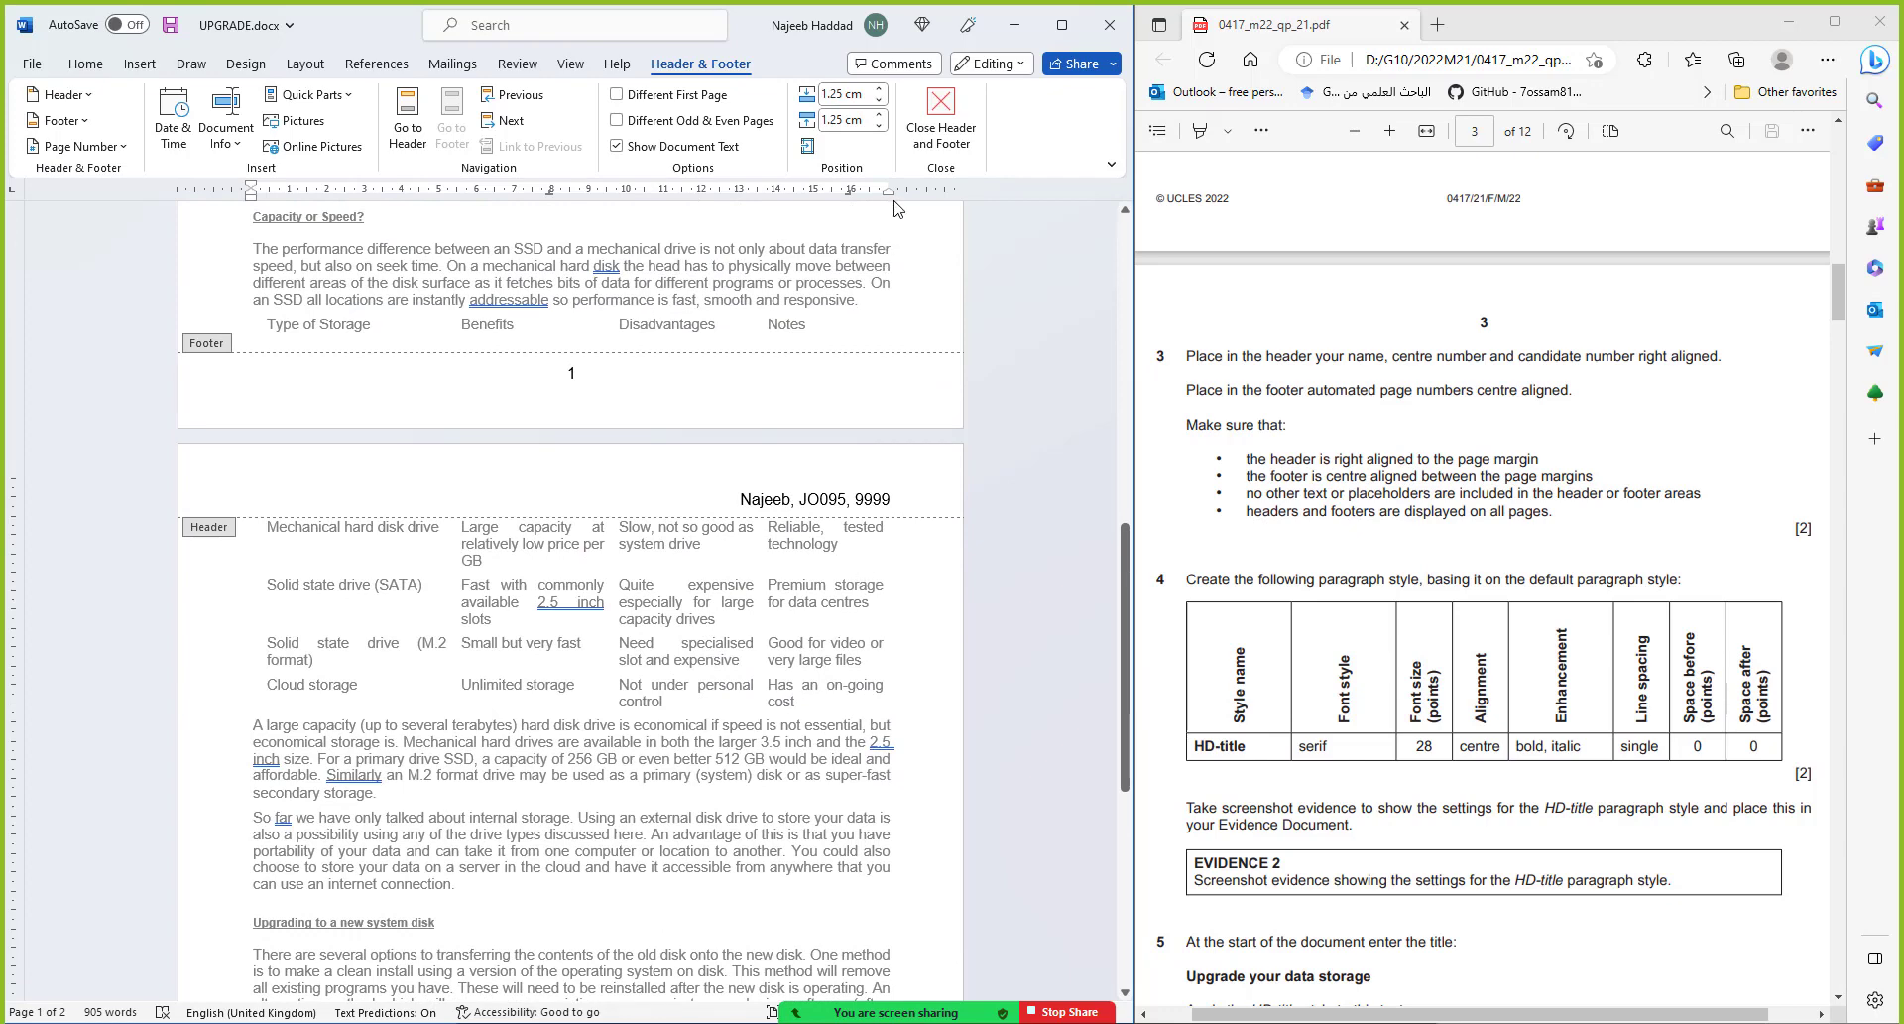
{"action": "left_click_drag", "start_coordinate": [892, 195], "coordinate": [889, 194]}
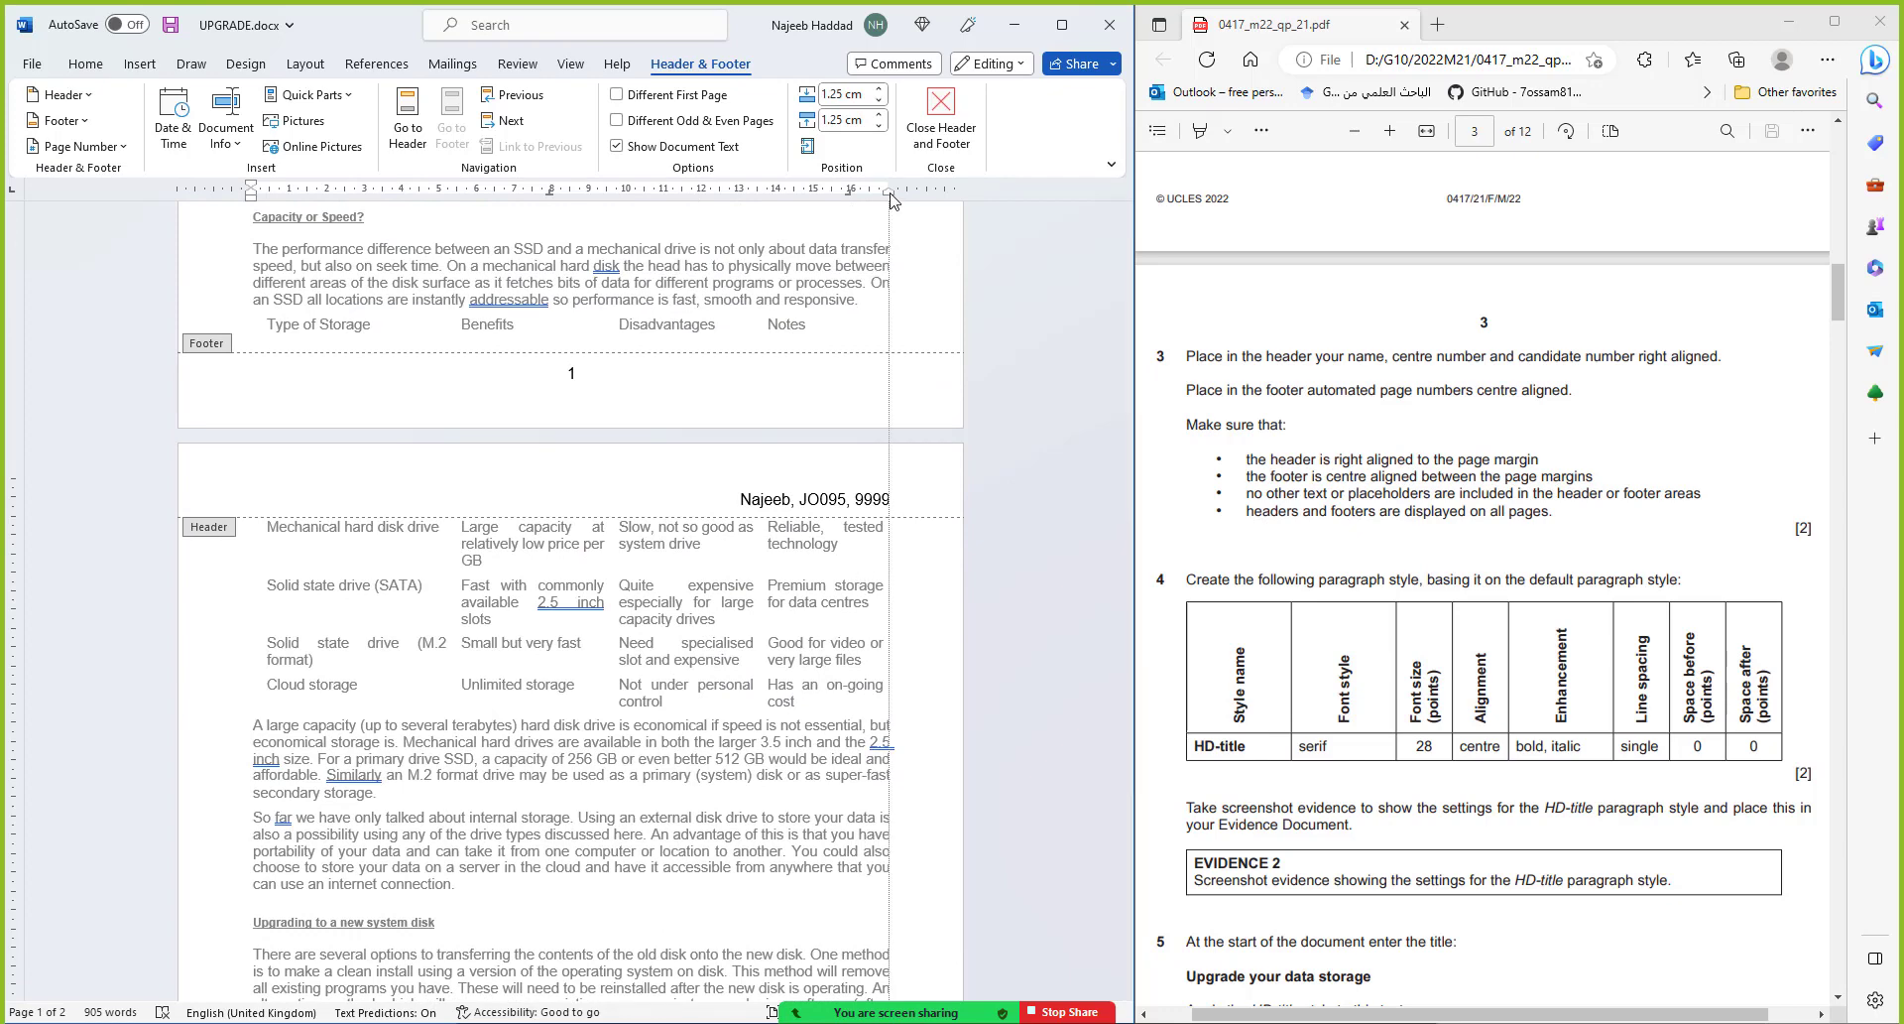
{"action": "left_click_drag", "start_coordinate": [892, 201], "coordinate": [892, 201]}
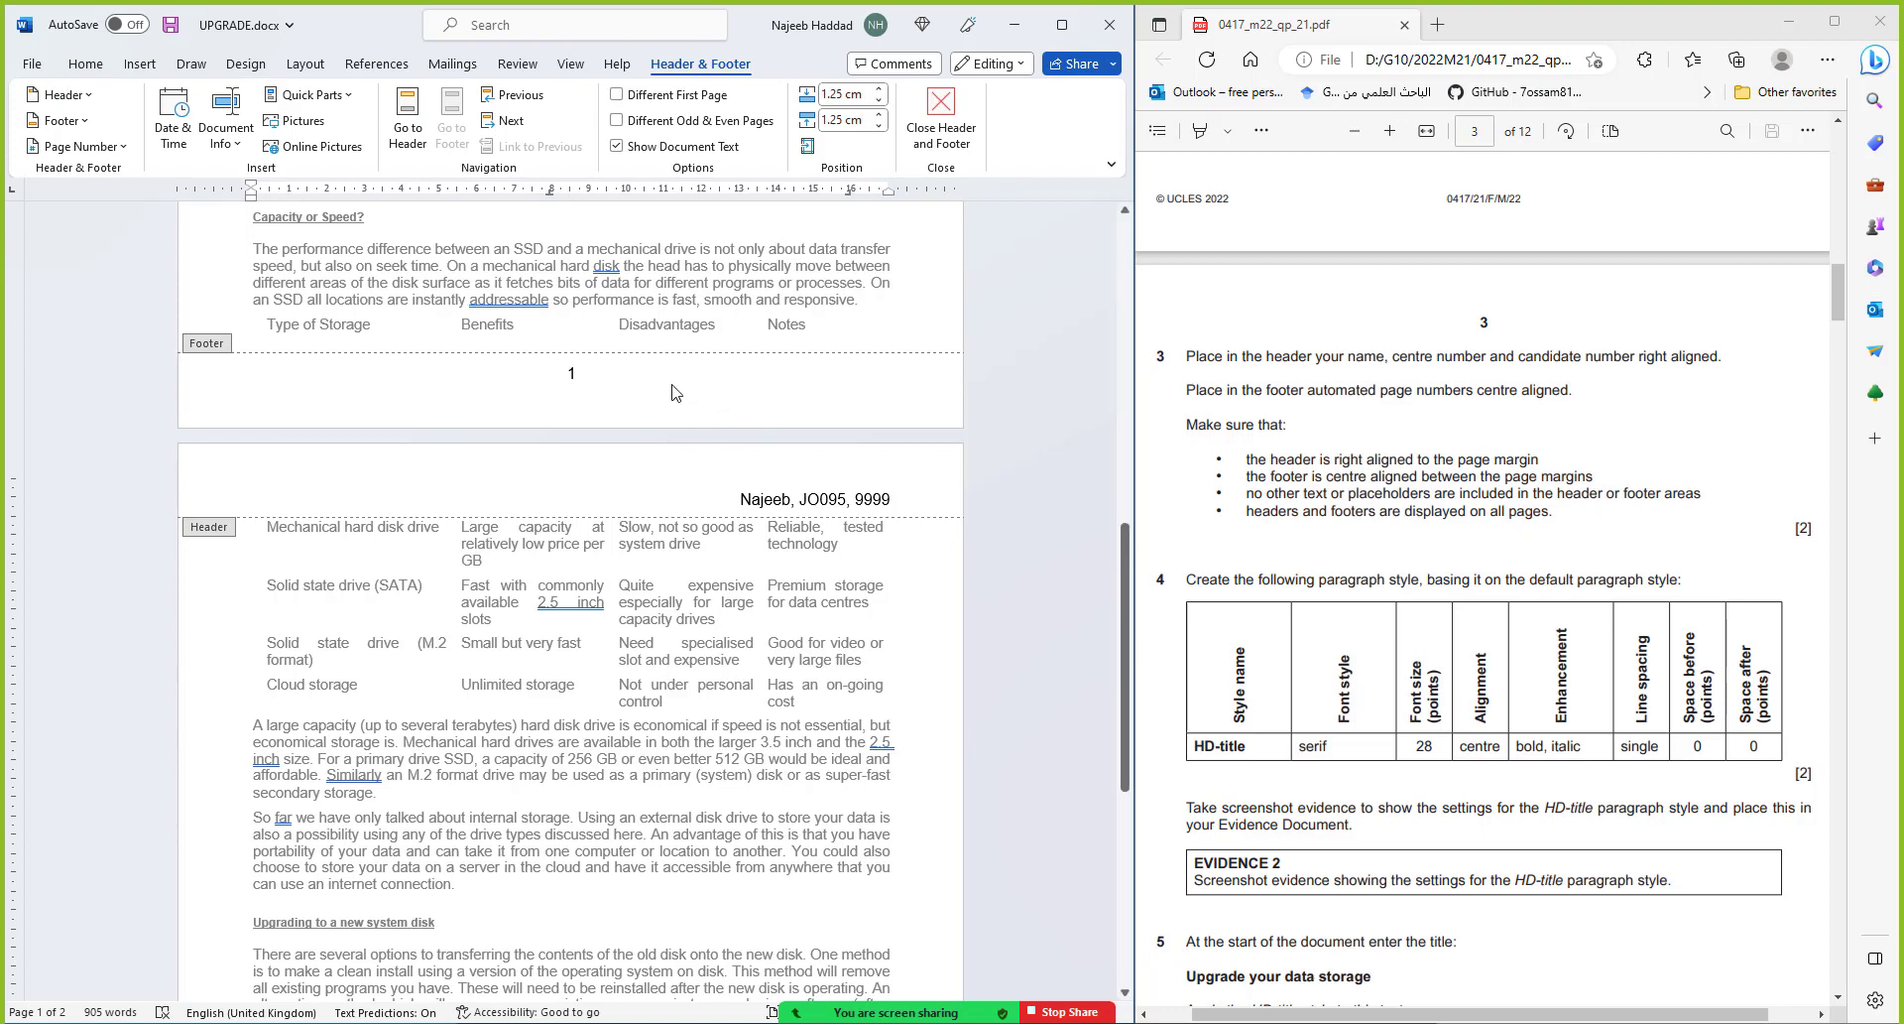
{"action": "scroll", "coordinate": [680, 407], "scroll_direction": "up", "scroll_amount": 3}
{"action": "scroll", "coordinate": [679, 417], "scroll_direction": "up", "scroll_amount": 12}
{"action": "scroll", "coordinate": [683, 463], "scroll_direction": "down", "scroll_amount": 12}
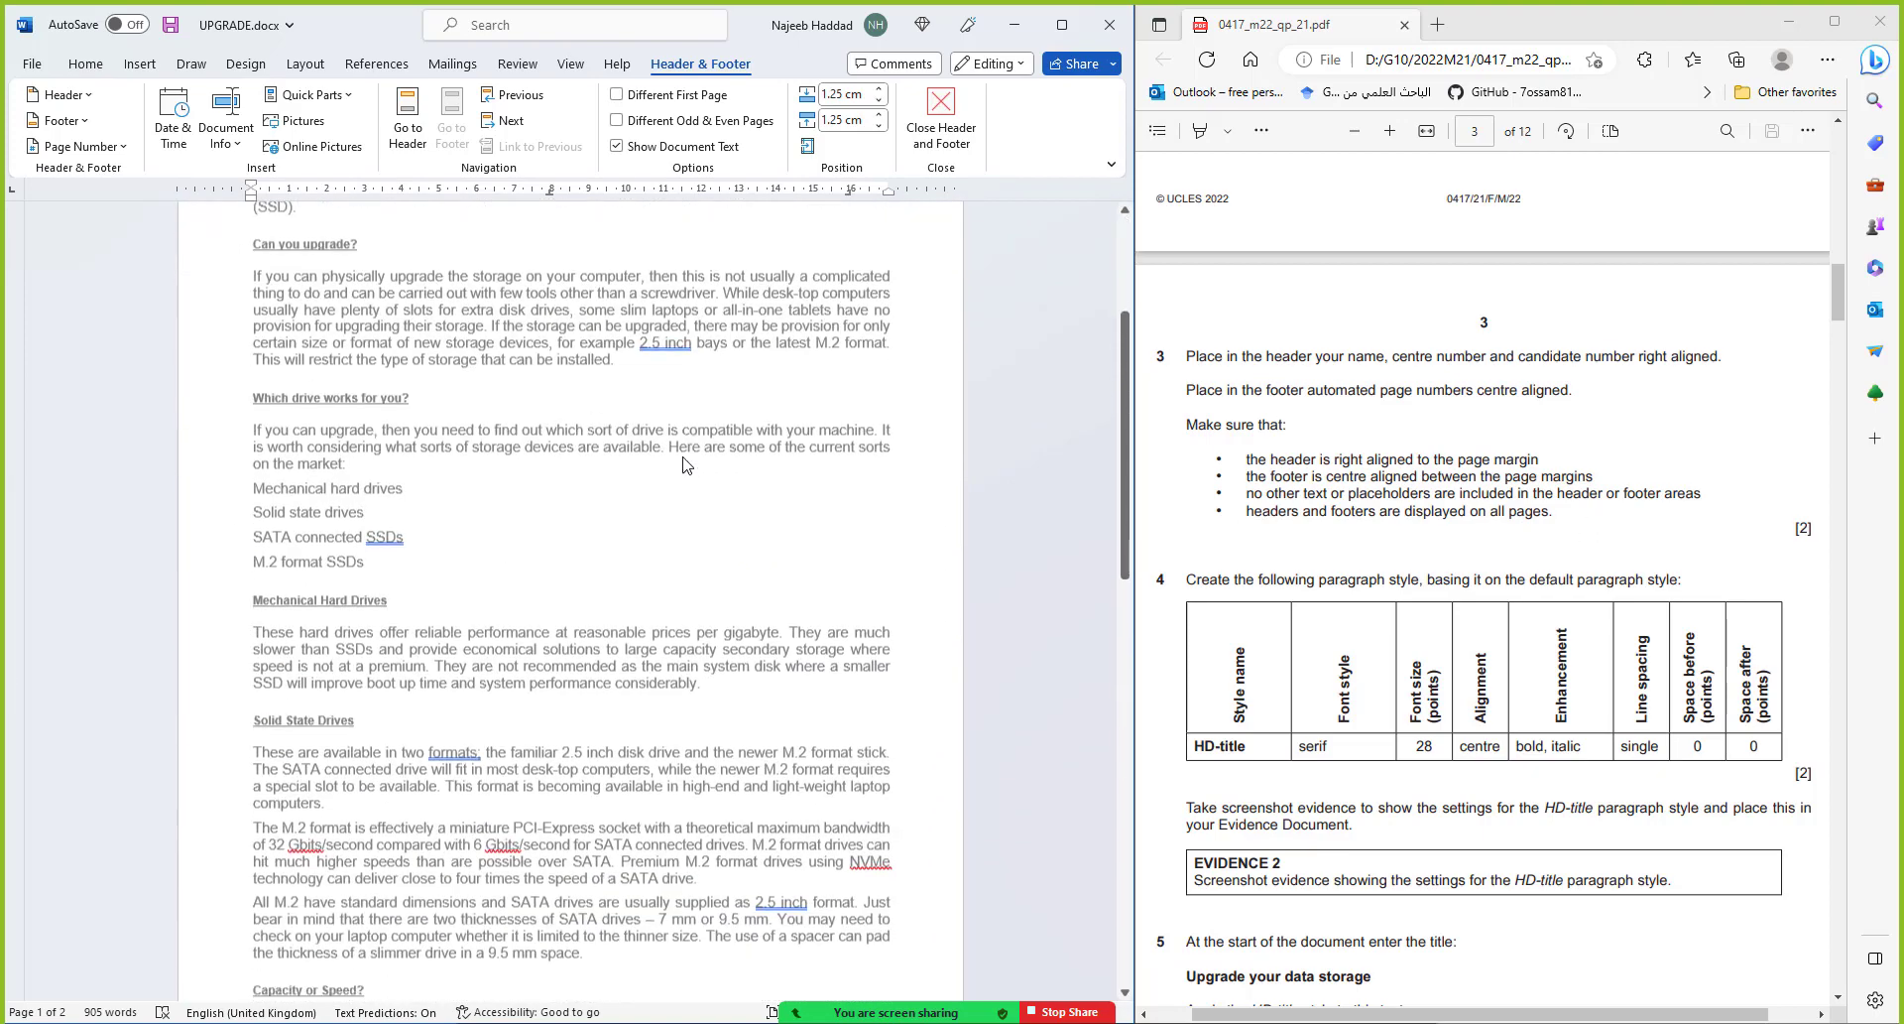
{"action": "scroll", "coordinate": [684, 463], "scroll_direction": "down", "scroll_amount": 8}
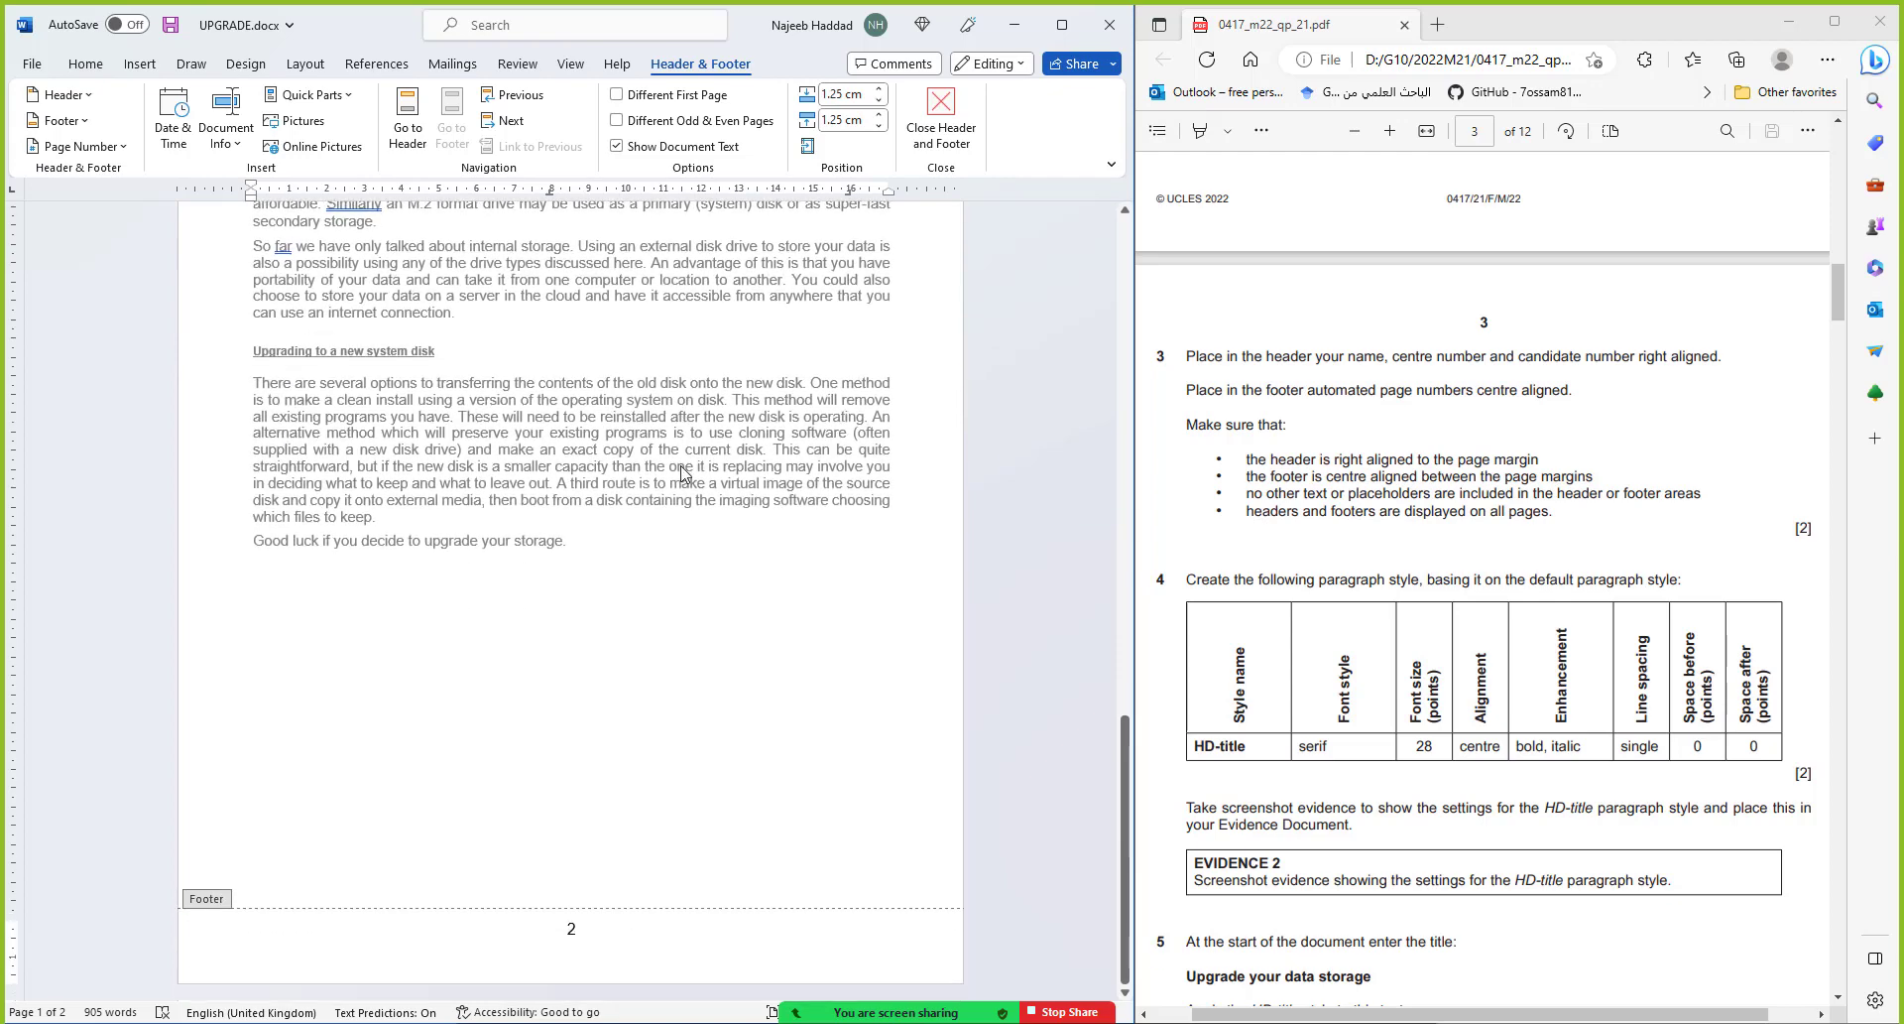
{"action": "key", "text": "Escape"}
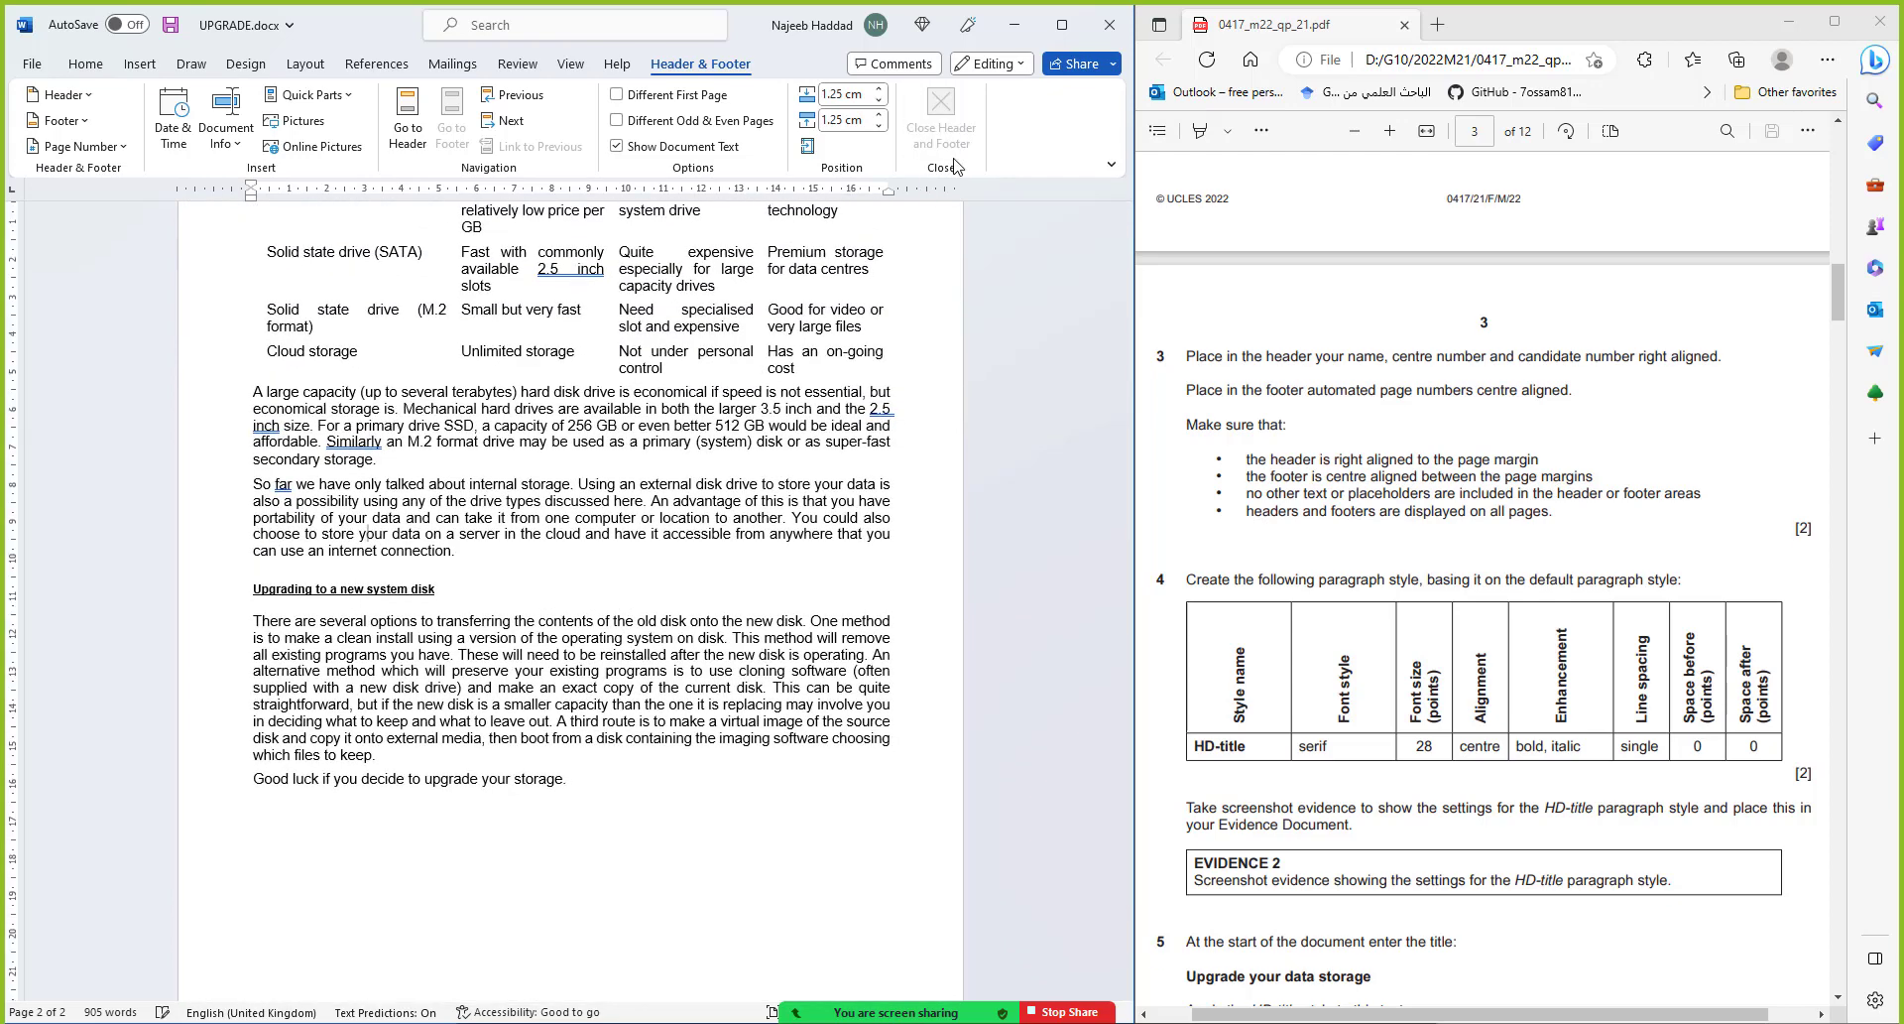
{"action": "key", "text": "ctrl+s"}
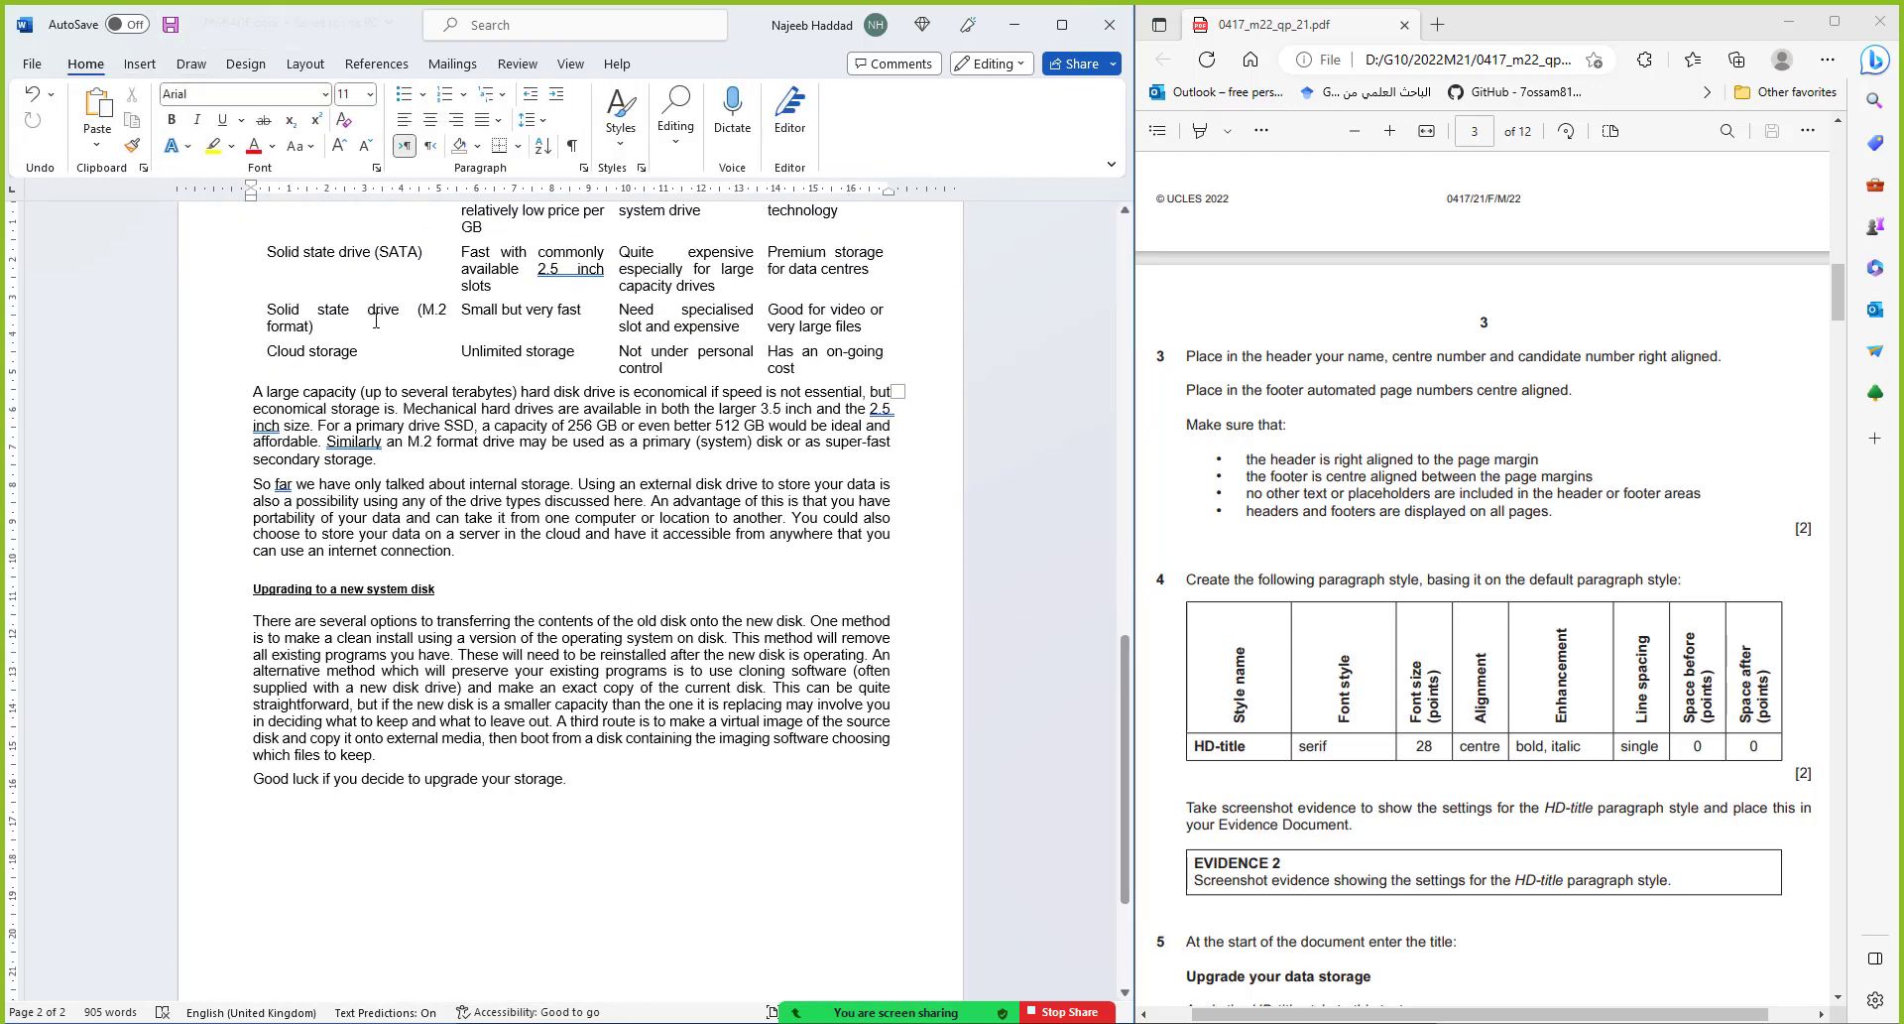
Insert a blank paragraph at the very start of the document, above the first body text
{"action": "key", "text": "ctrl+Home"}
{"action": "scroll", "coordinate": [1180, 324], "scroll_direction": "down", "scroll_amount": 3}
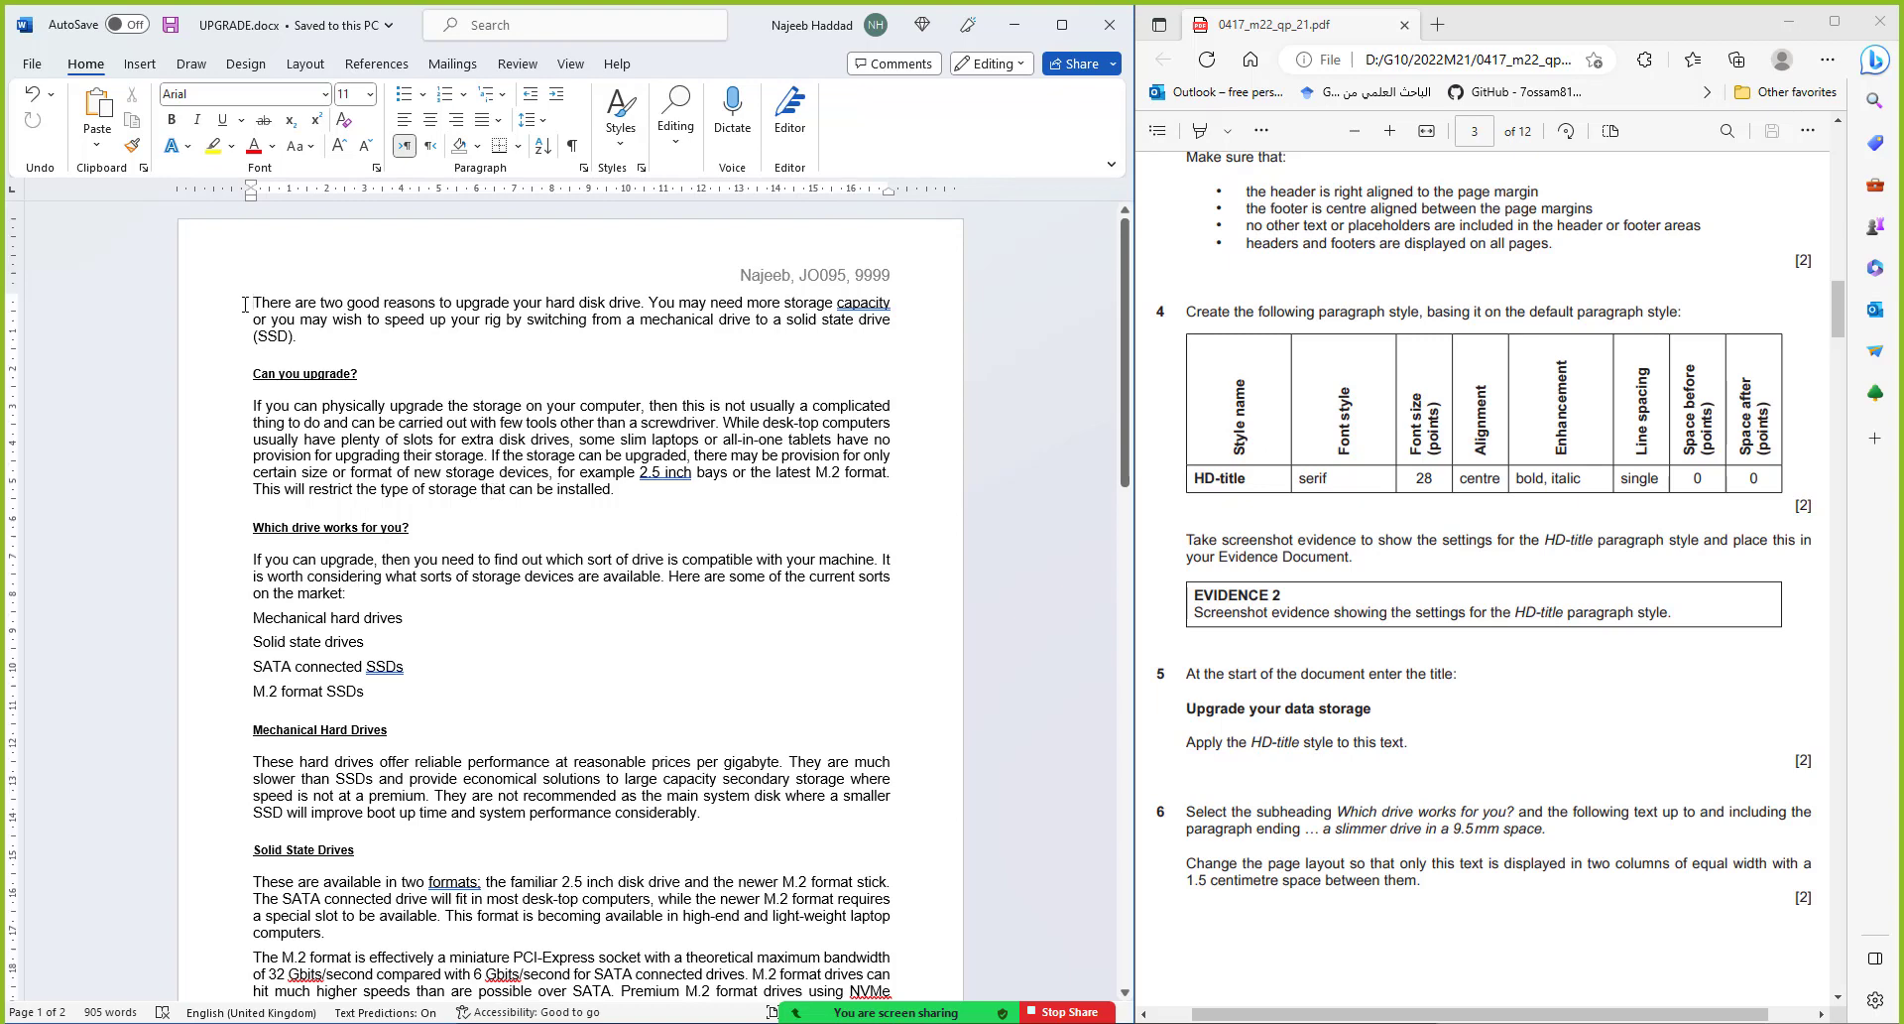
{"action": "key", "text": "Return"}
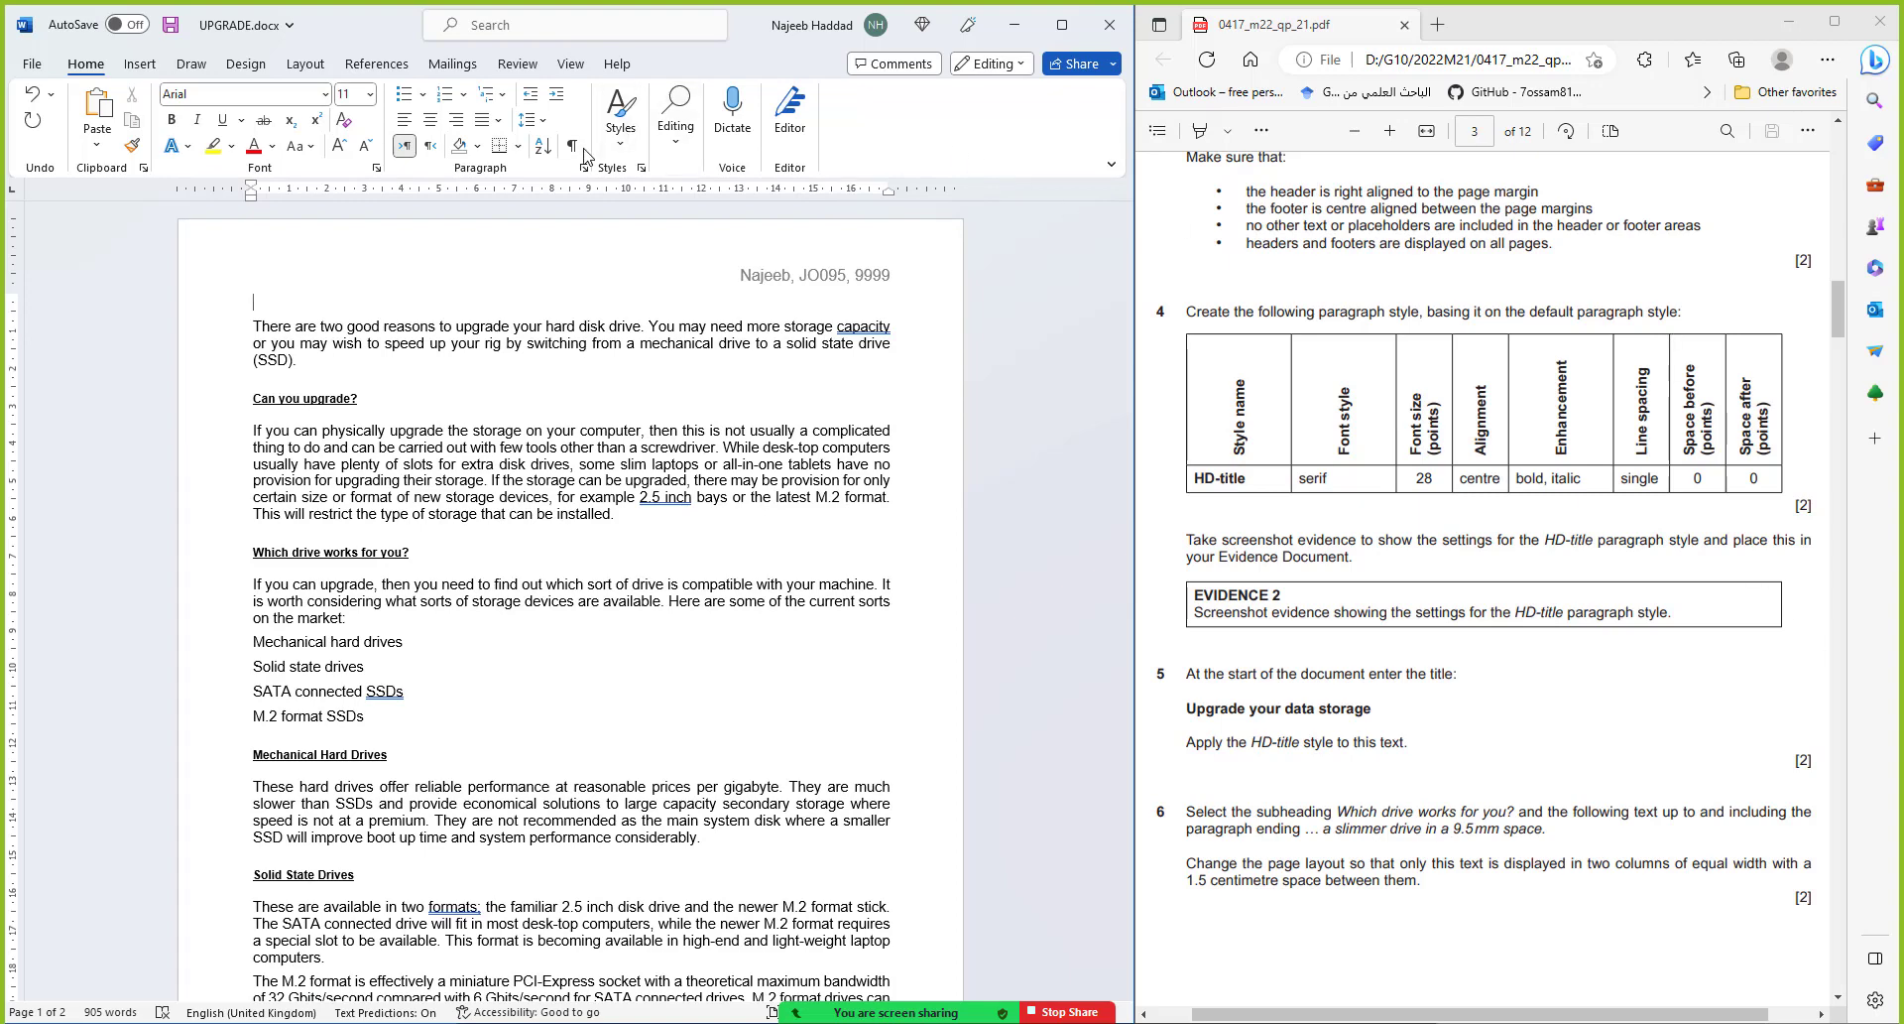
Dock the Styles pane and start a new paragraph style named HD-title based on Normal
{"action": "left_click", "coordinate": [641, 168]}
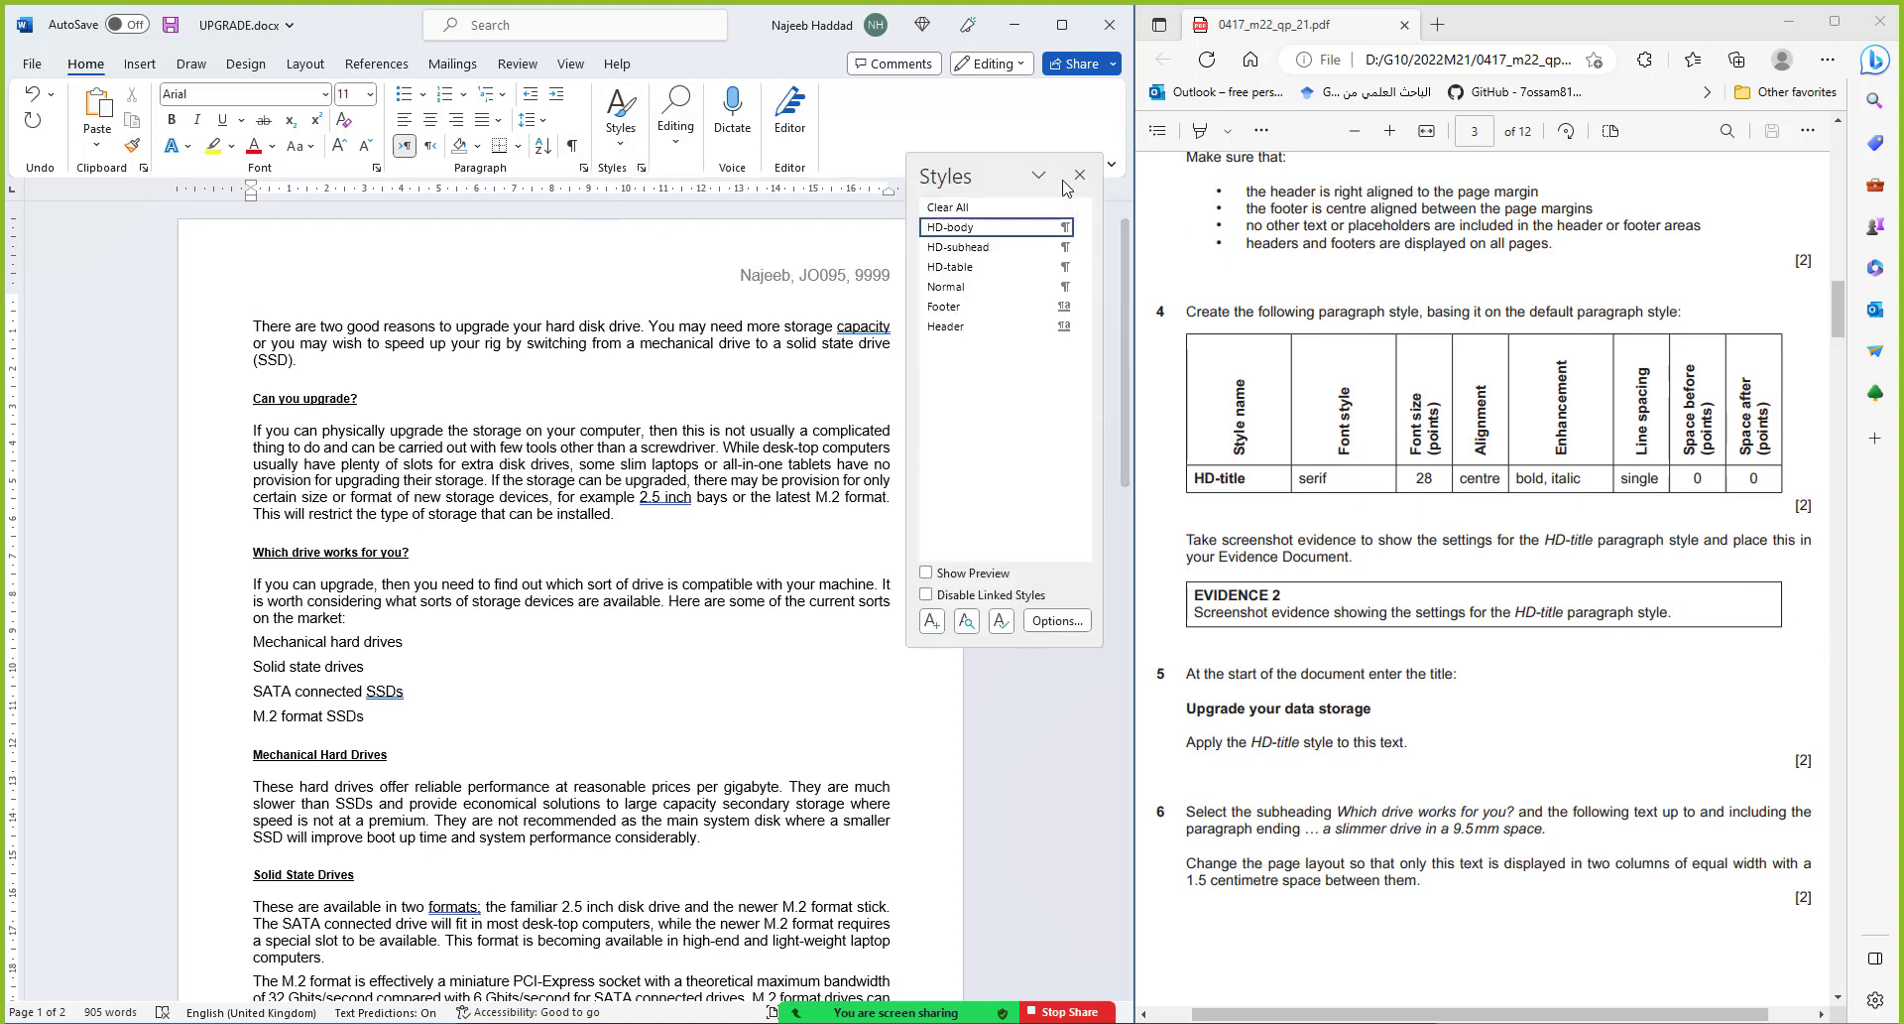
{"action": "left_click_drag", "start_coordinate": [1002, 174], "coordinate": [27, 331]}
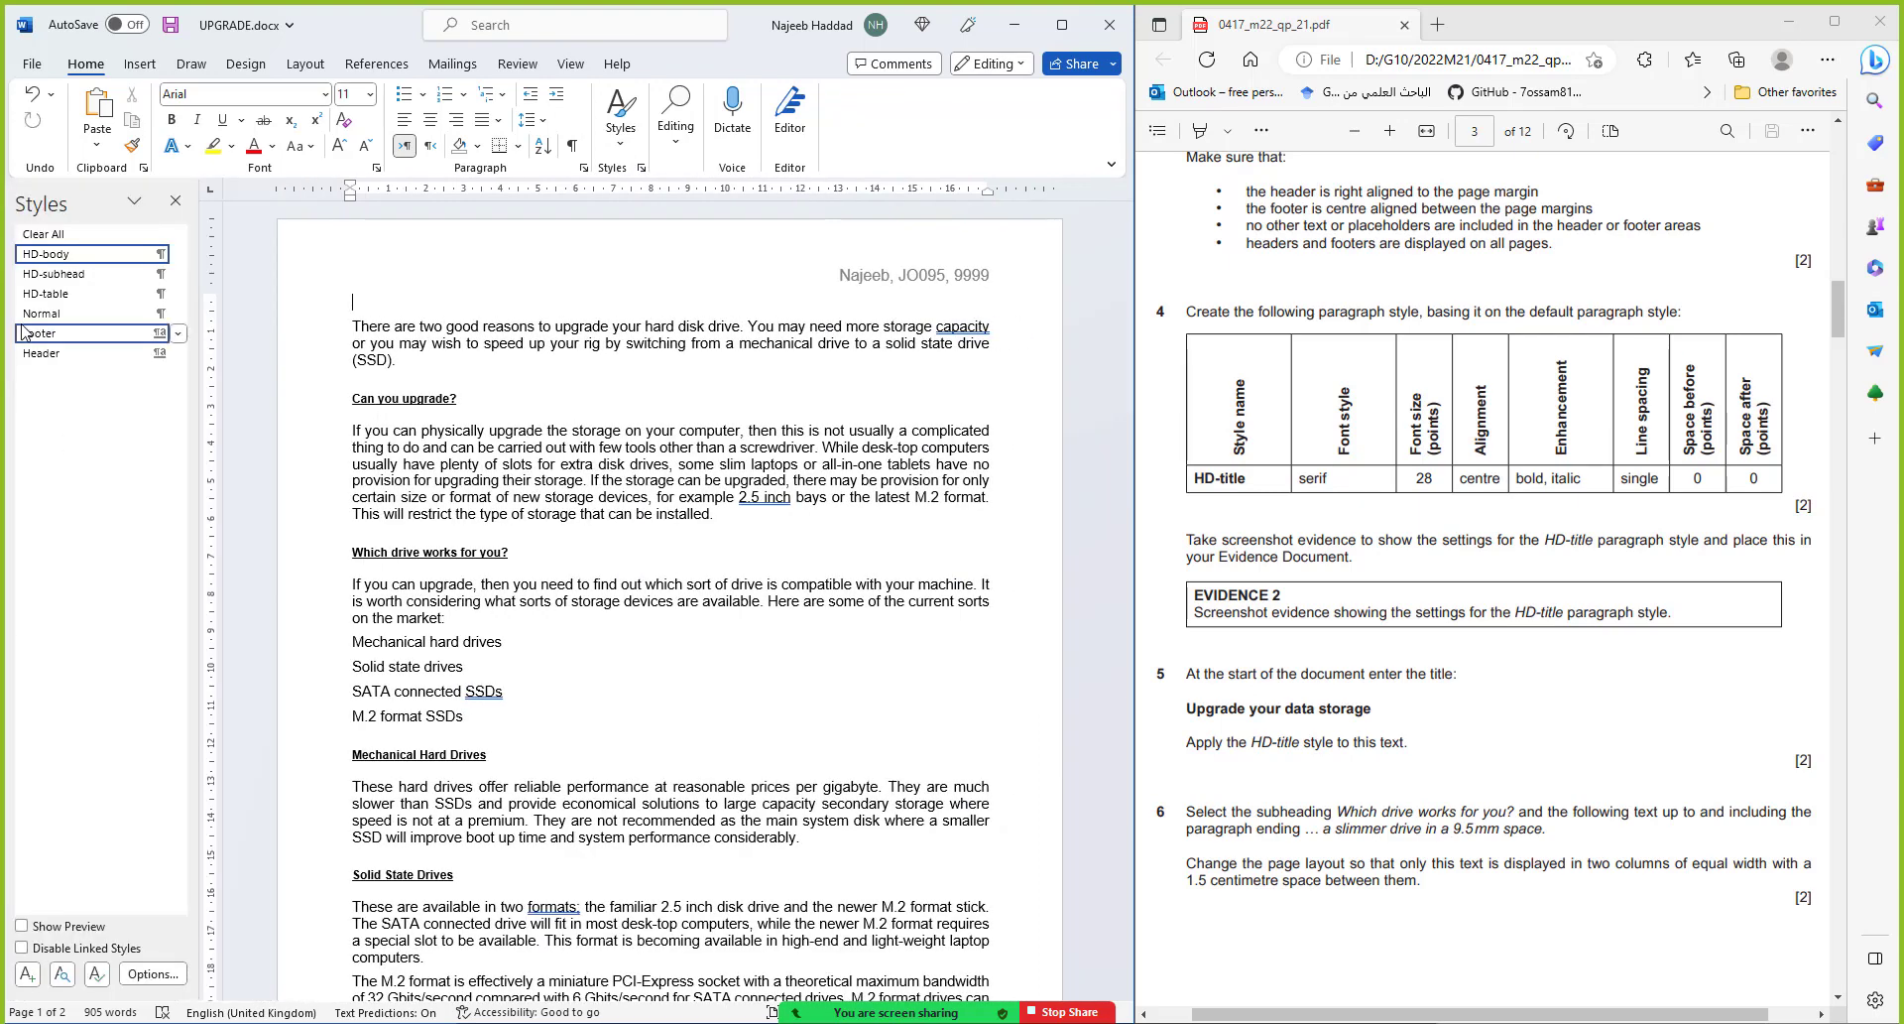
{"action": "left_click", "coordinate": [27, 973]}
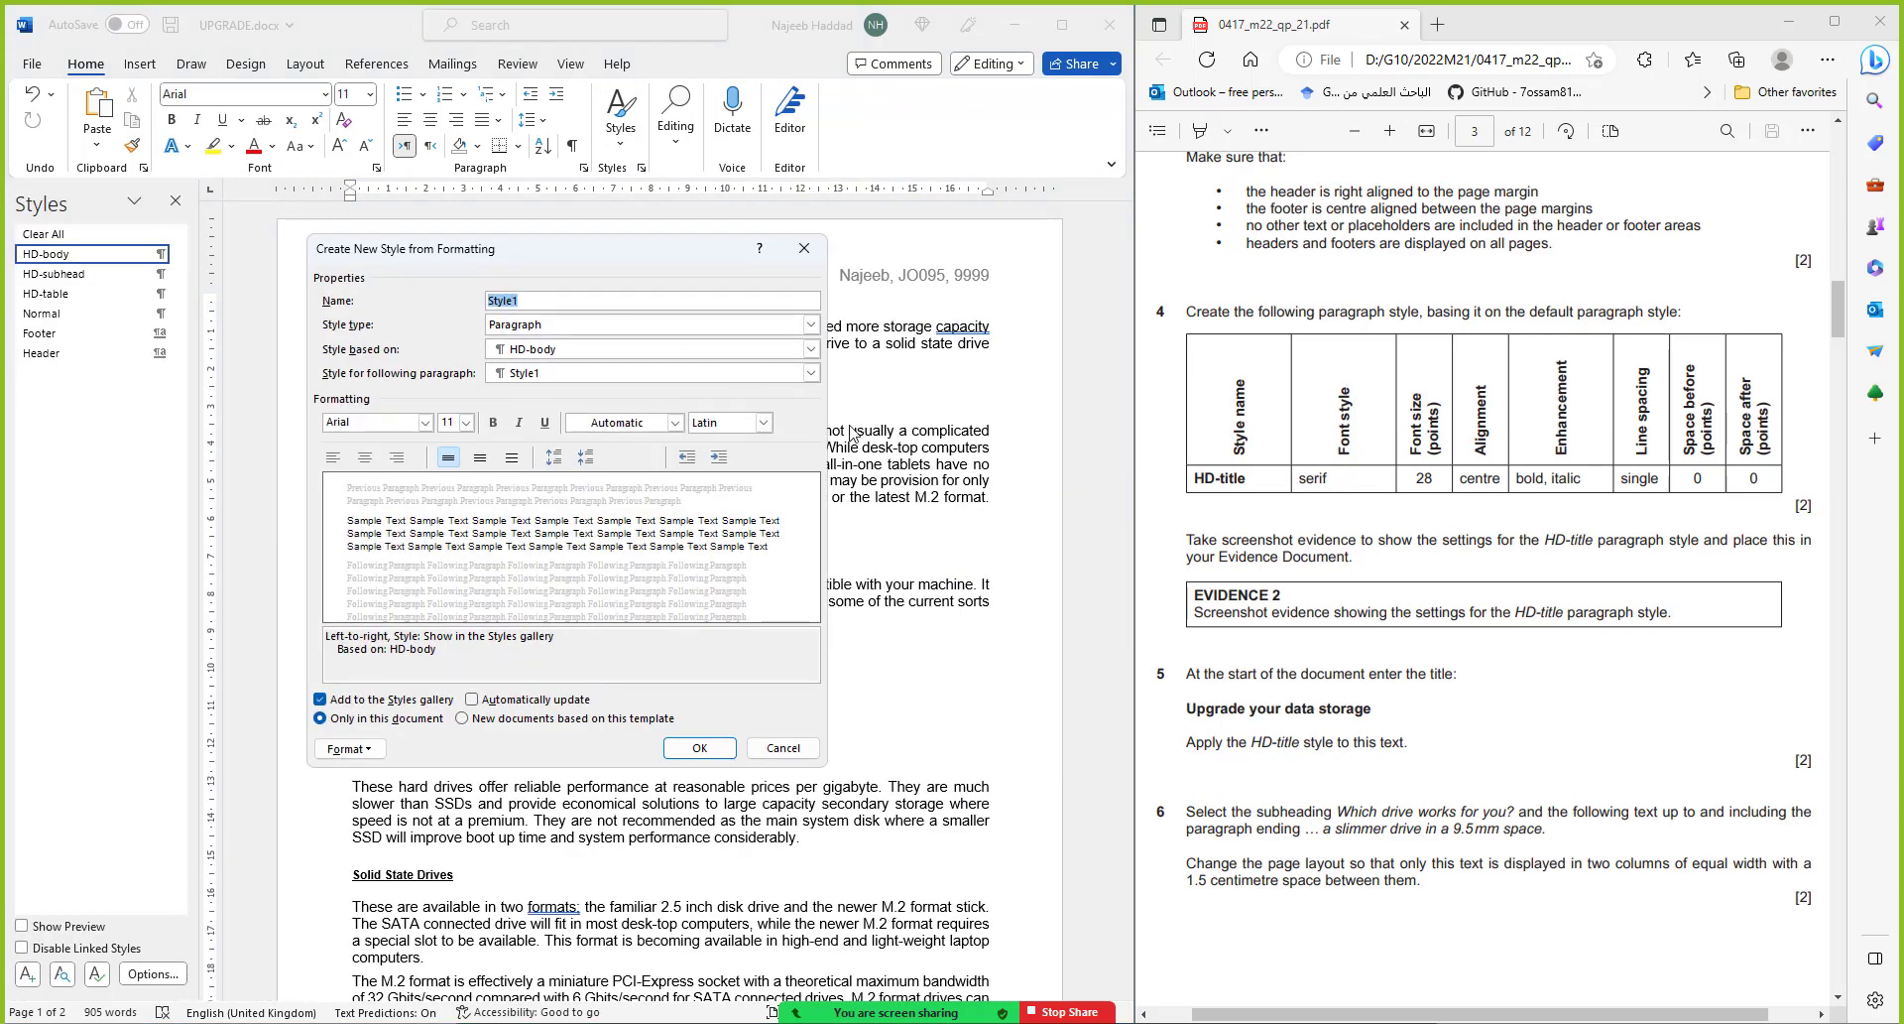
{"action": "type", "text": "HD-tit"}
{"action": "left_click", "coordinate": [507, 353]}
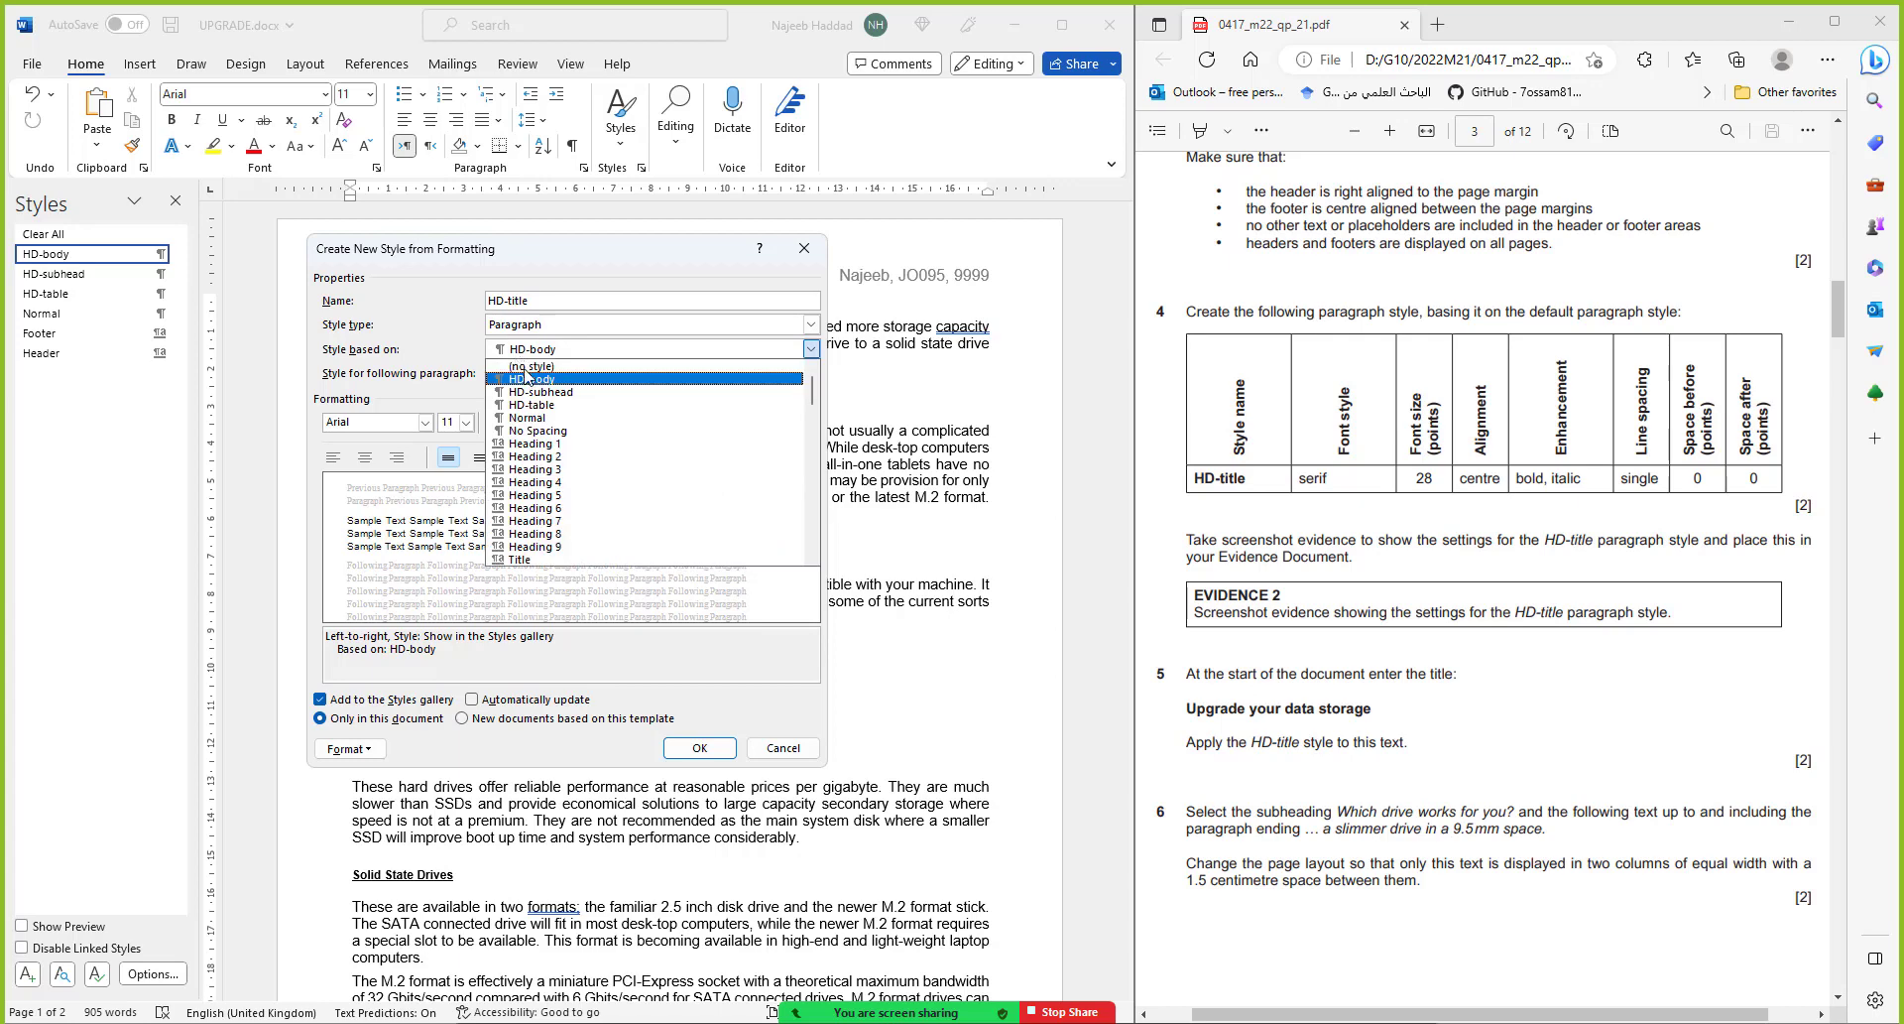
{"action": "left_click", "coordinate": [527, 418]}
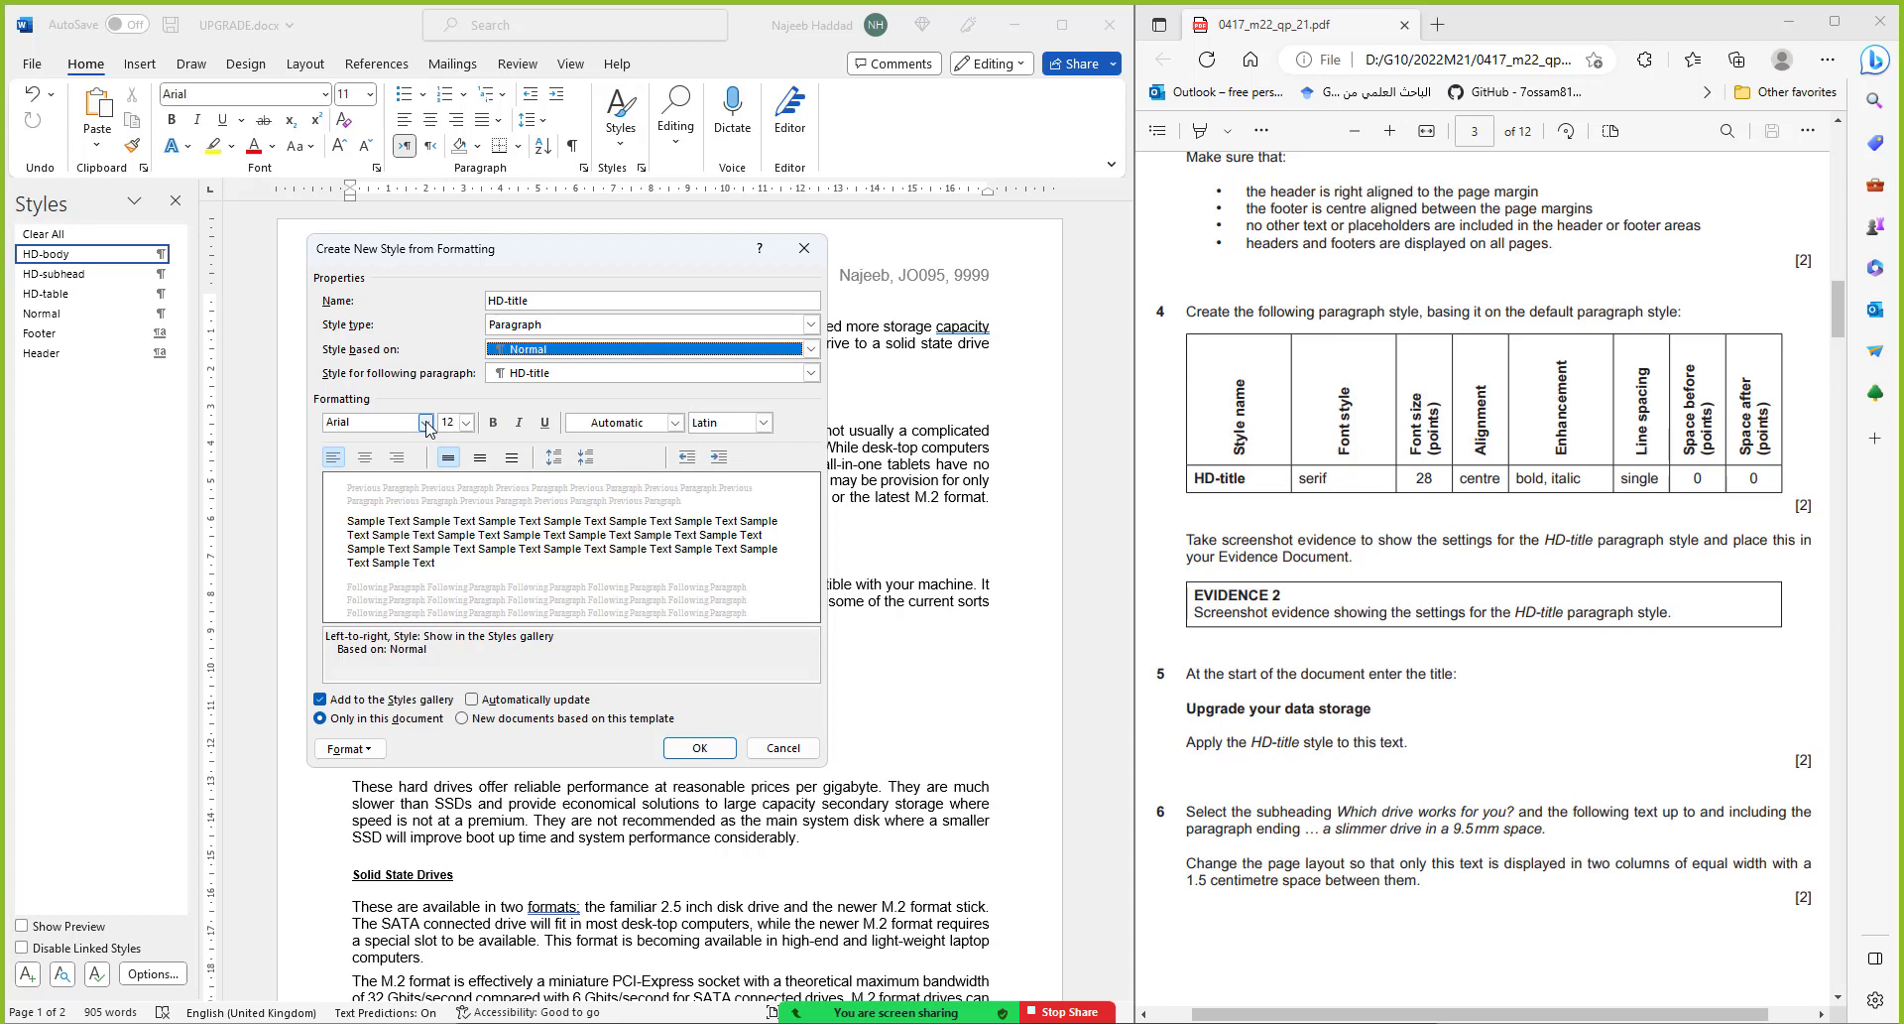
Set the HD-title style to Times New Roman 28 pt, centred, bold and italic
{"action": "left_click", "coordinate": [396, 427]}
{"action": "type", "text": "Times New Roman"}
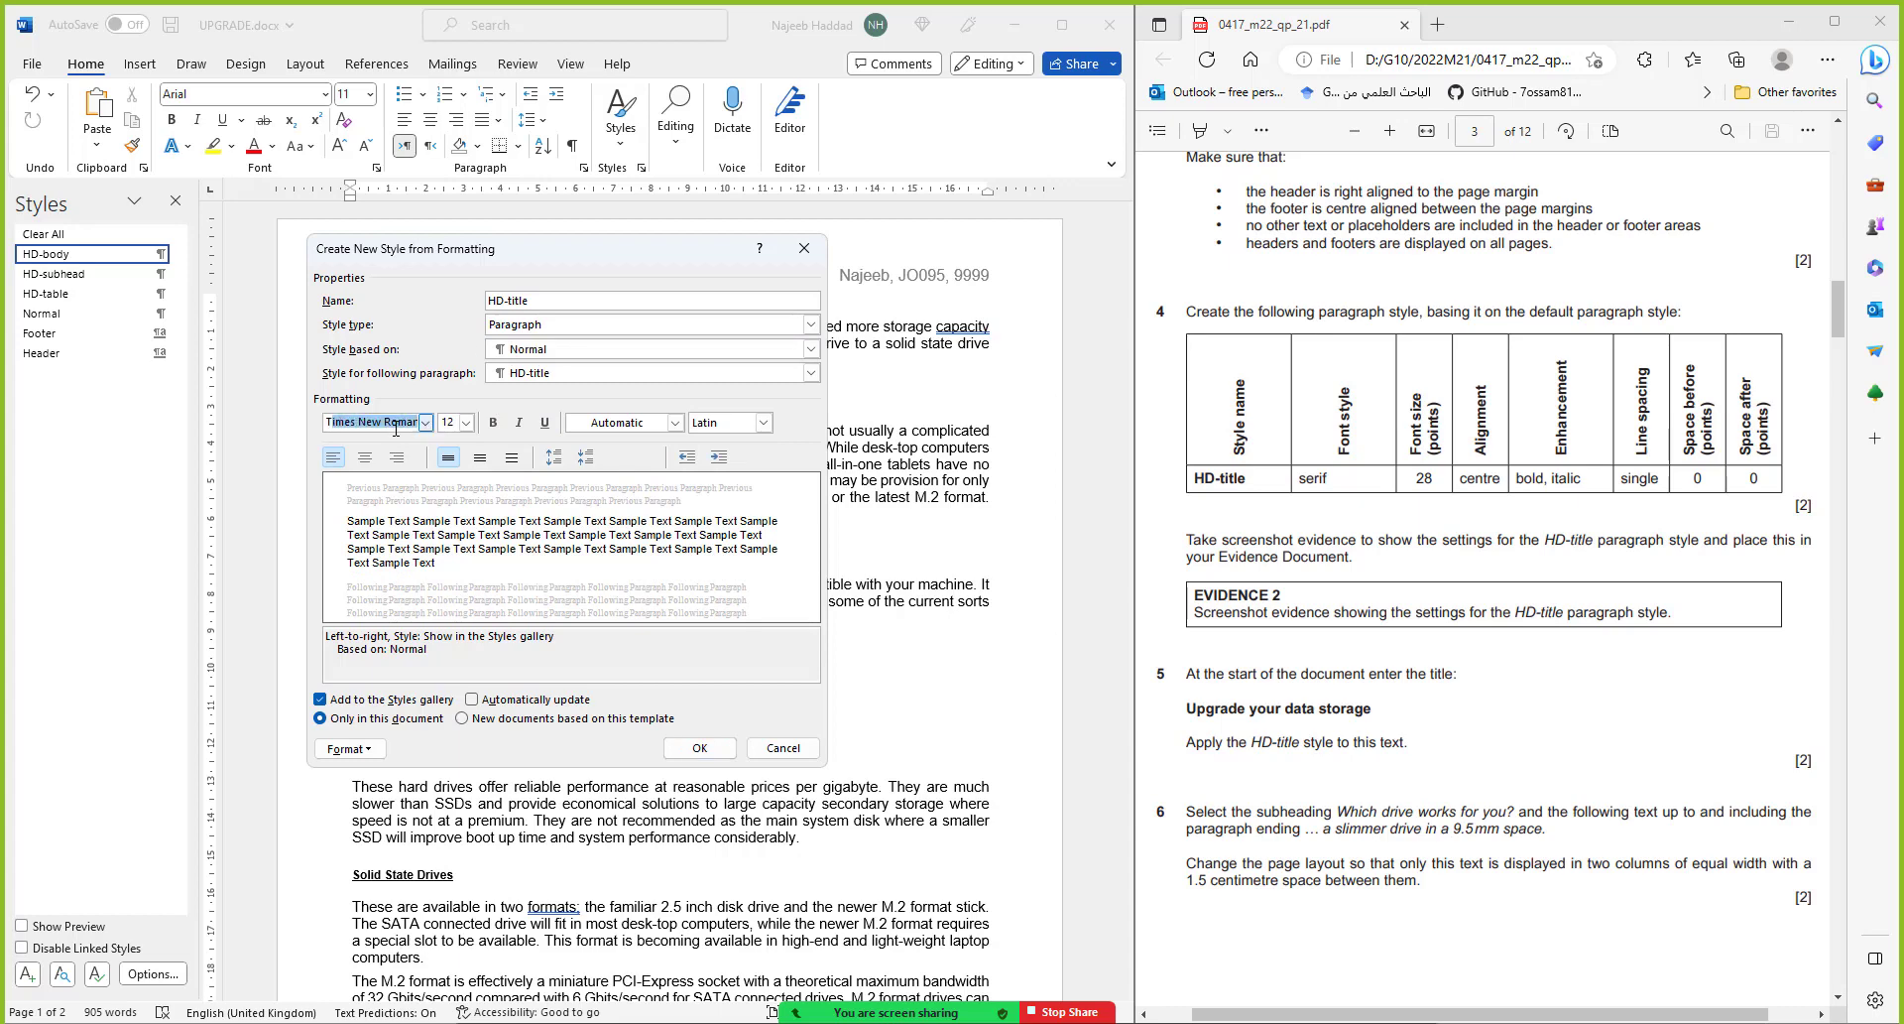
{"action": "key", "text": "Return"}
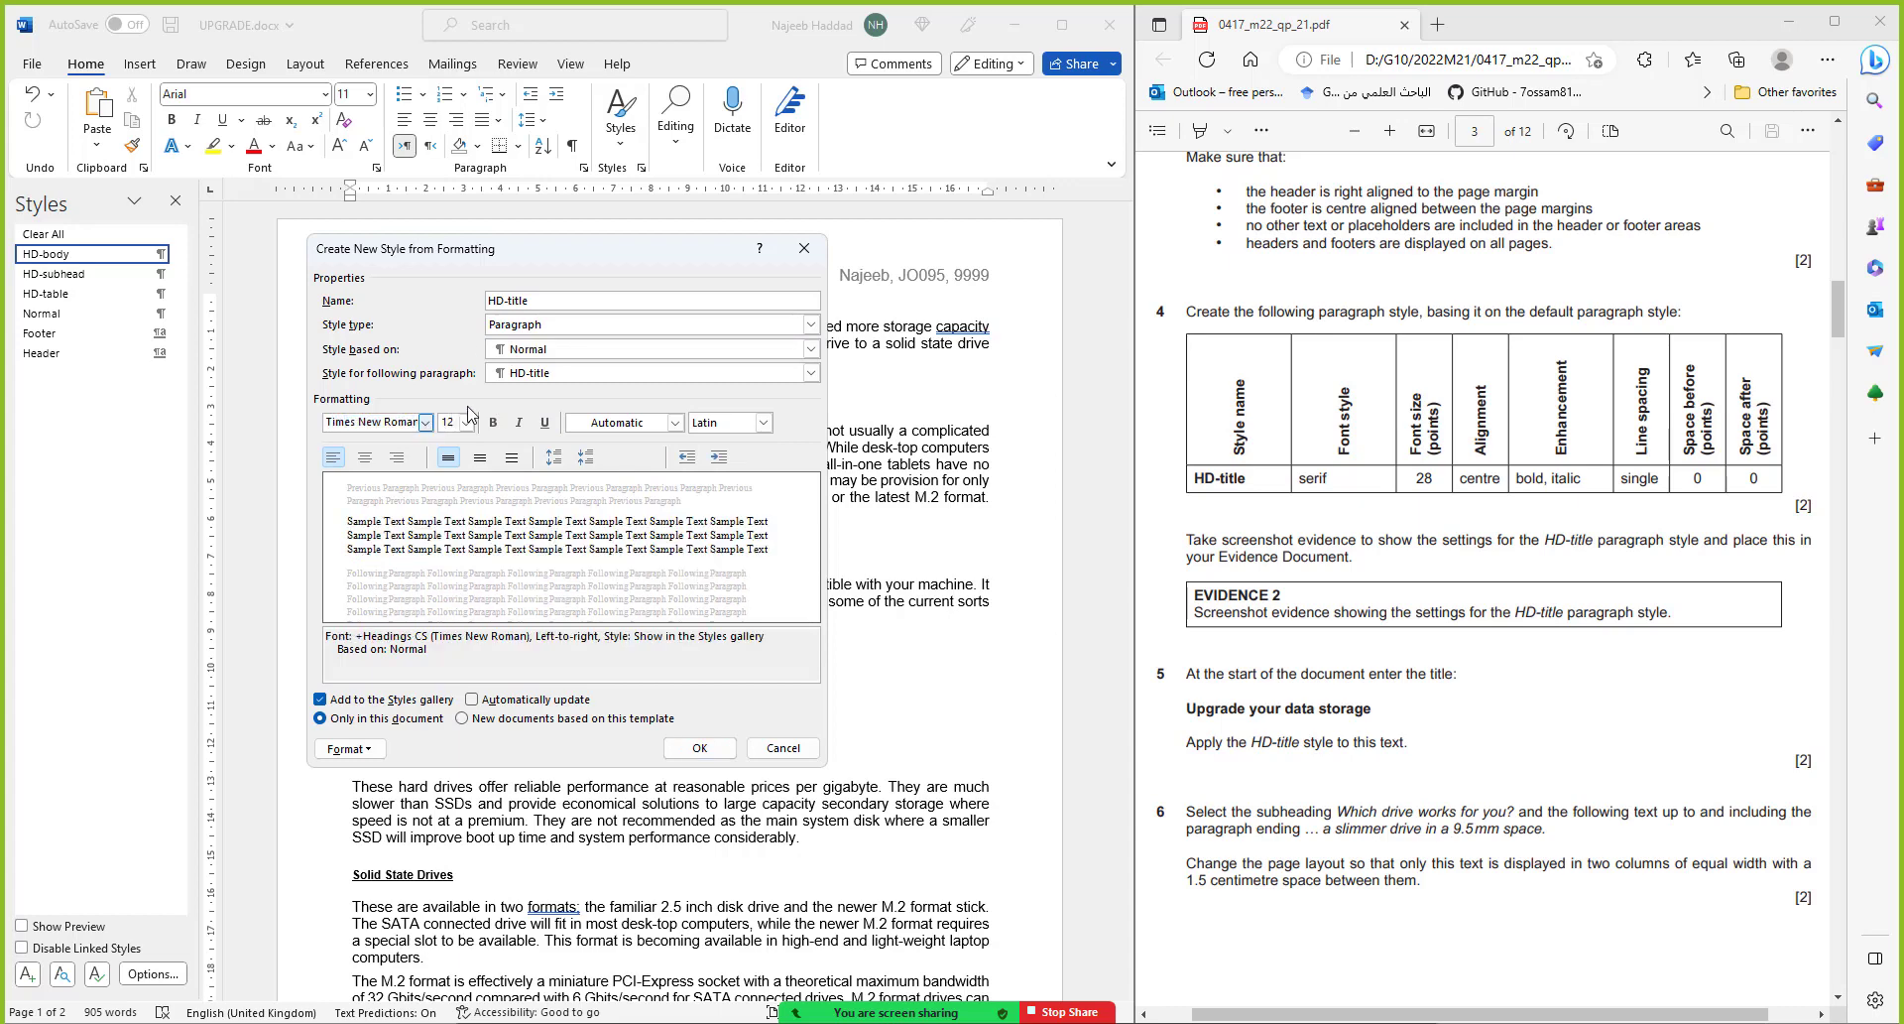
{"action": "left_click", "coordinate": [454, 427]}
{"action": "type", "text": "28"}
{"action": "left_click", "coordinate": [365, 457]}
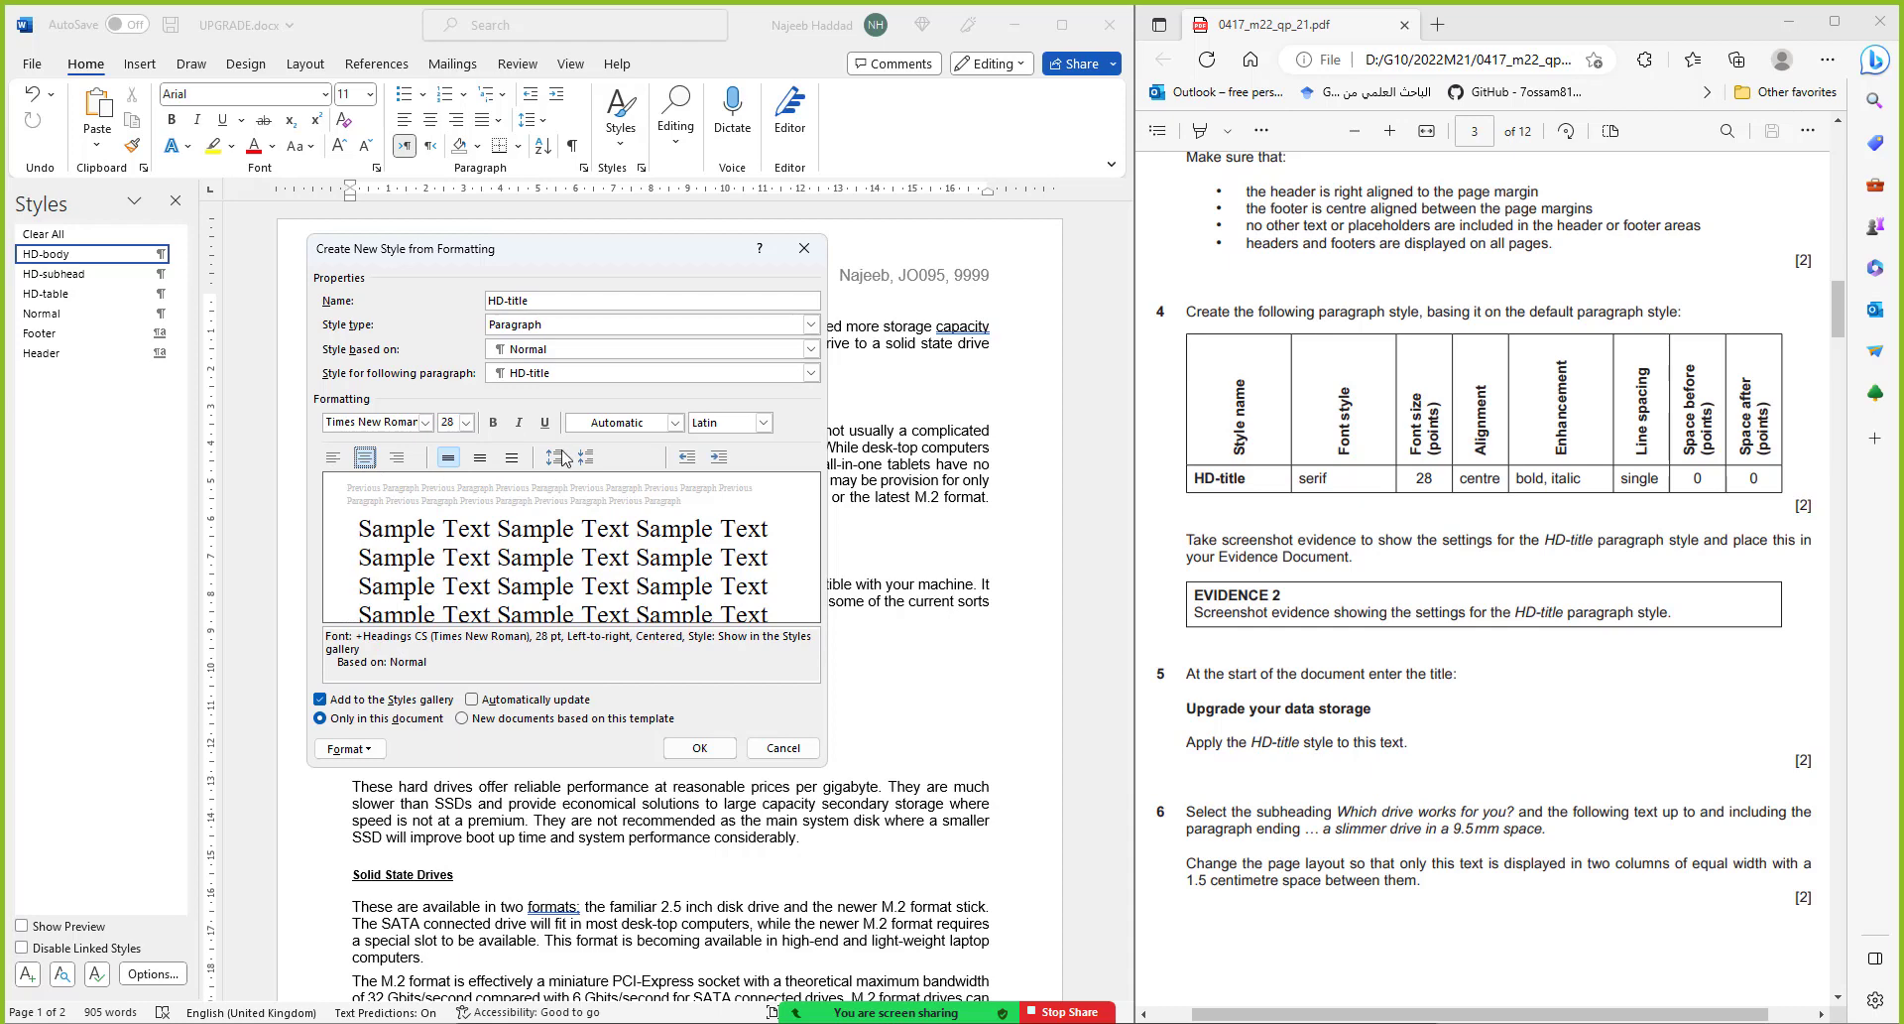
{"action": "left_click", "coordinate": [493, 423]}
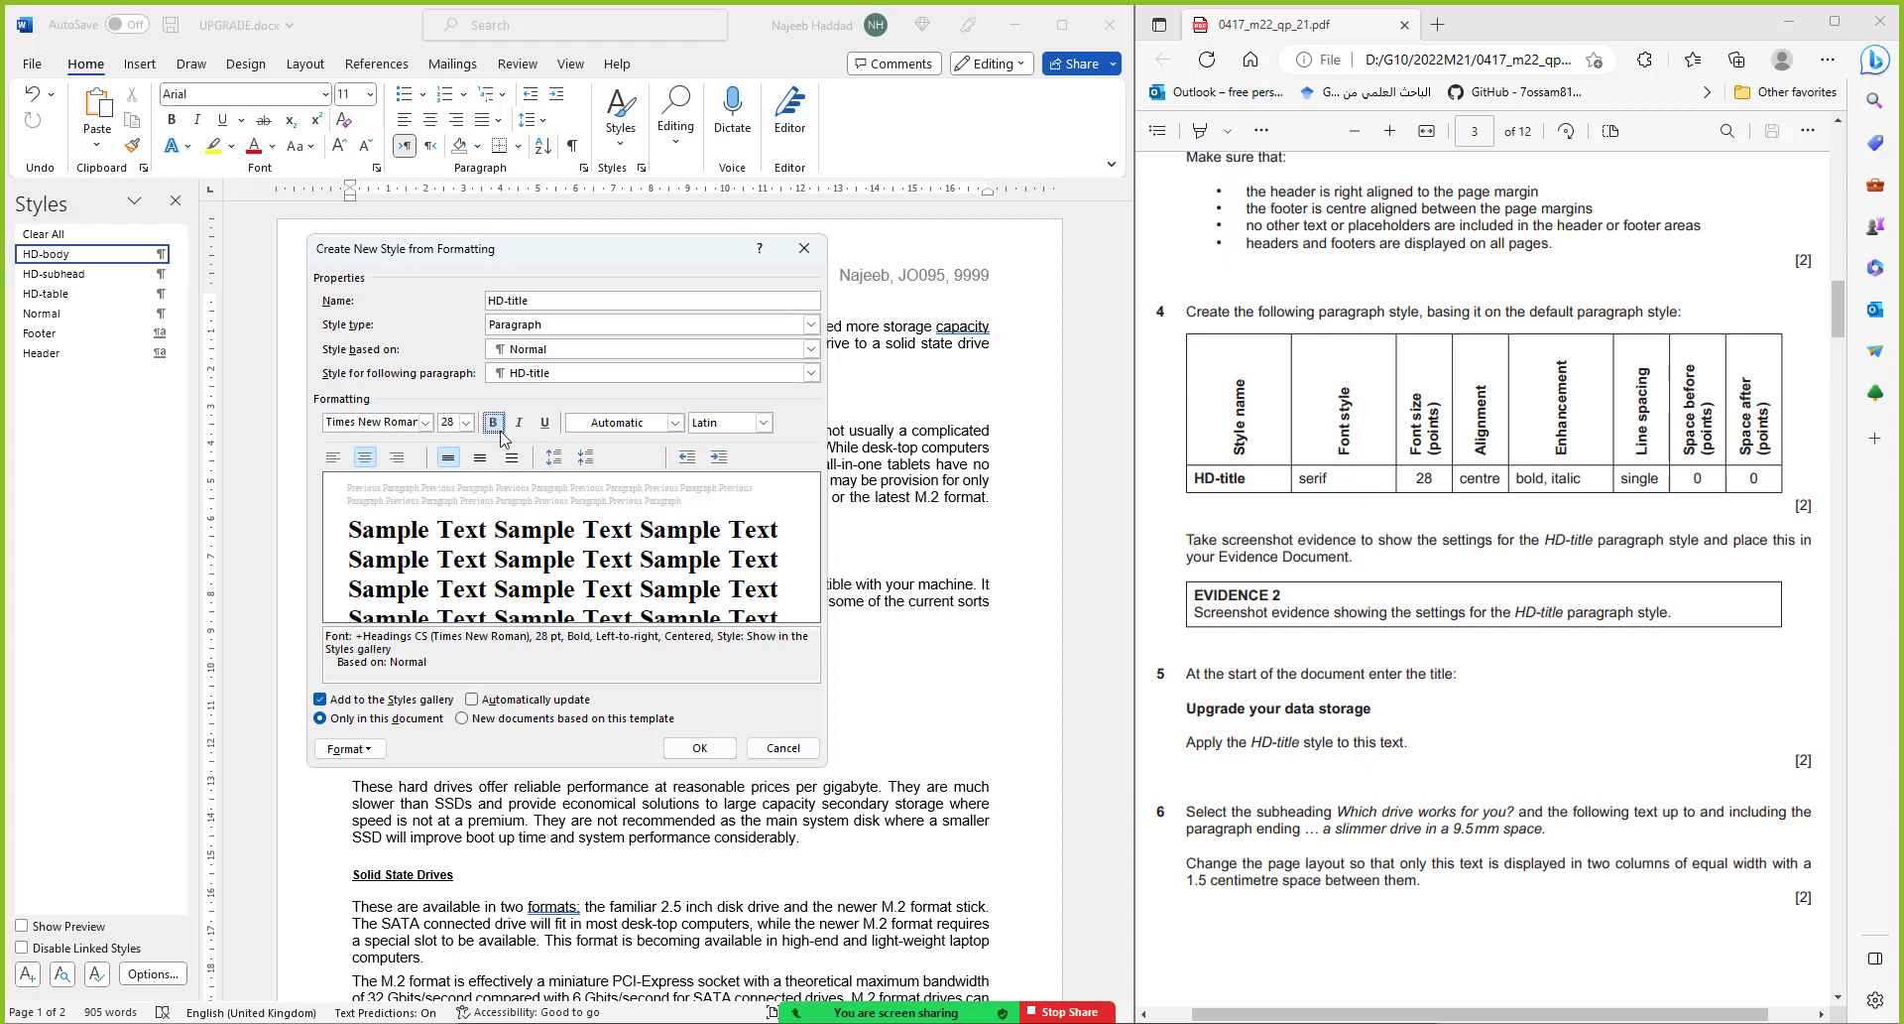
{"action": "left_click", "coordinate": [519, 423]}
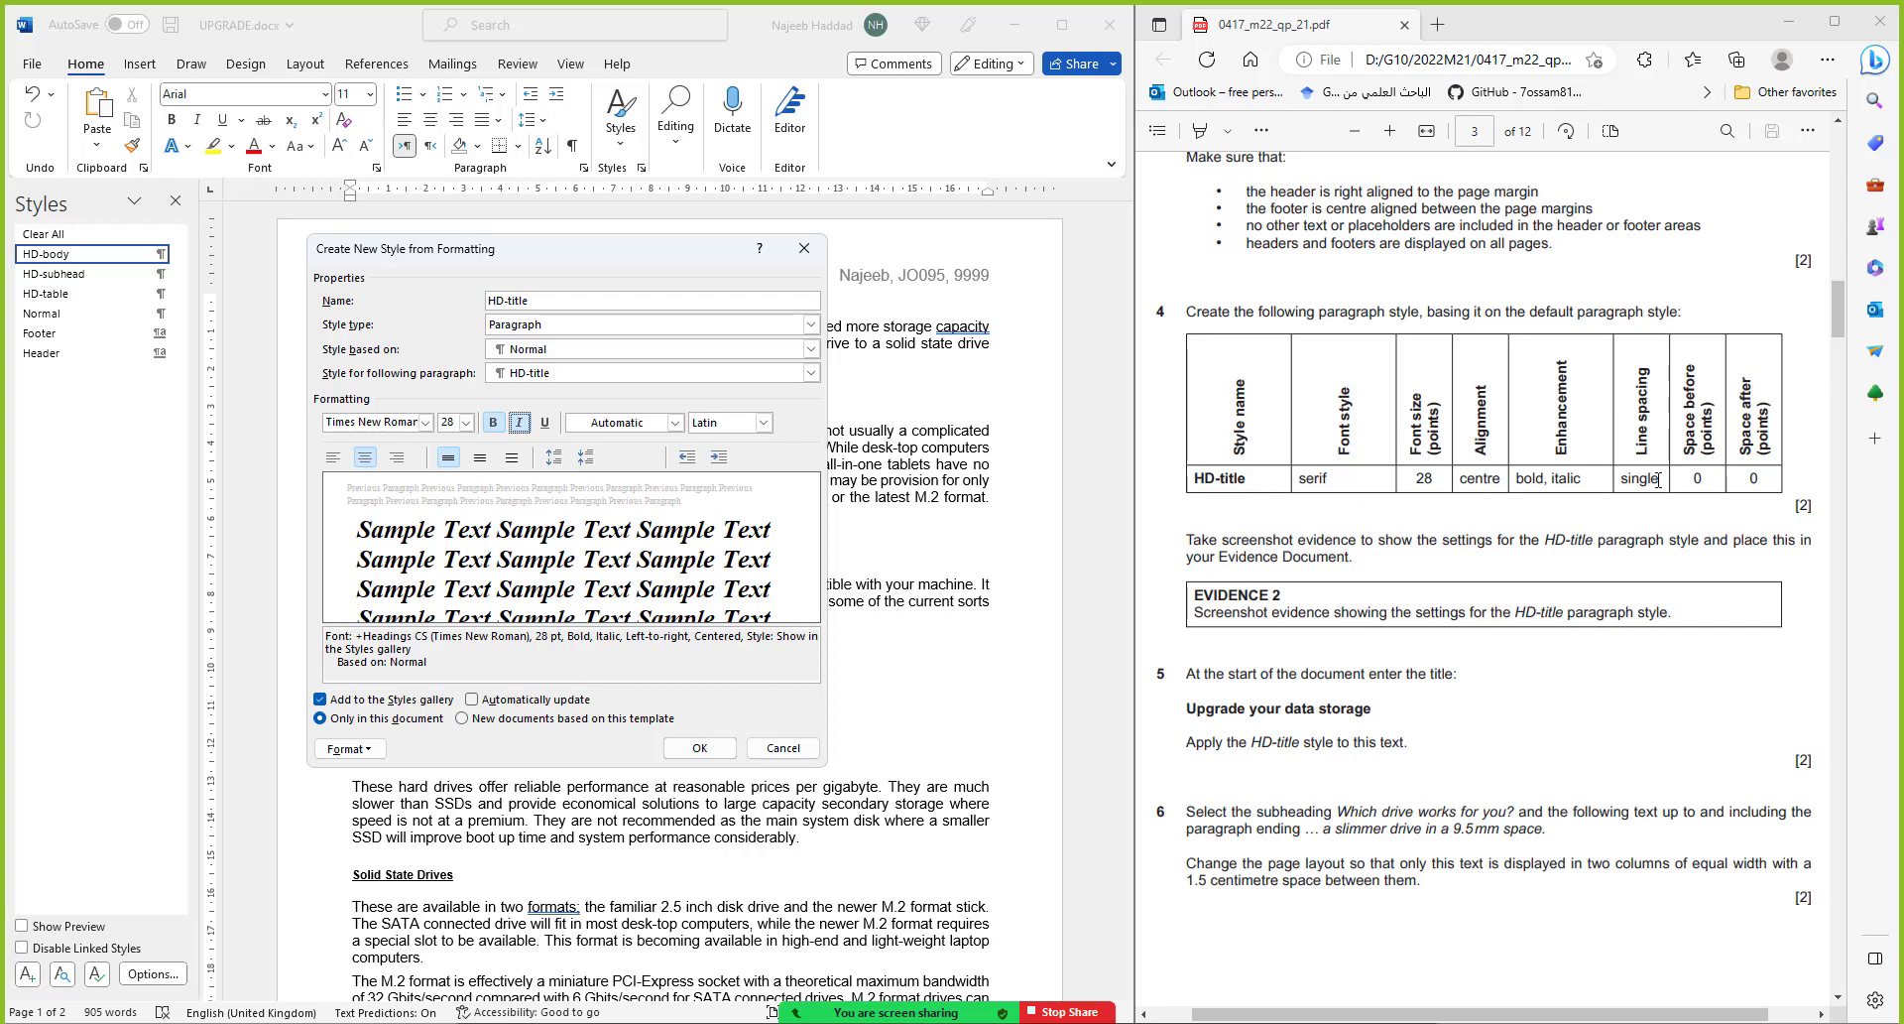
{"action": "left_click", "coordinate": [365, 752]}
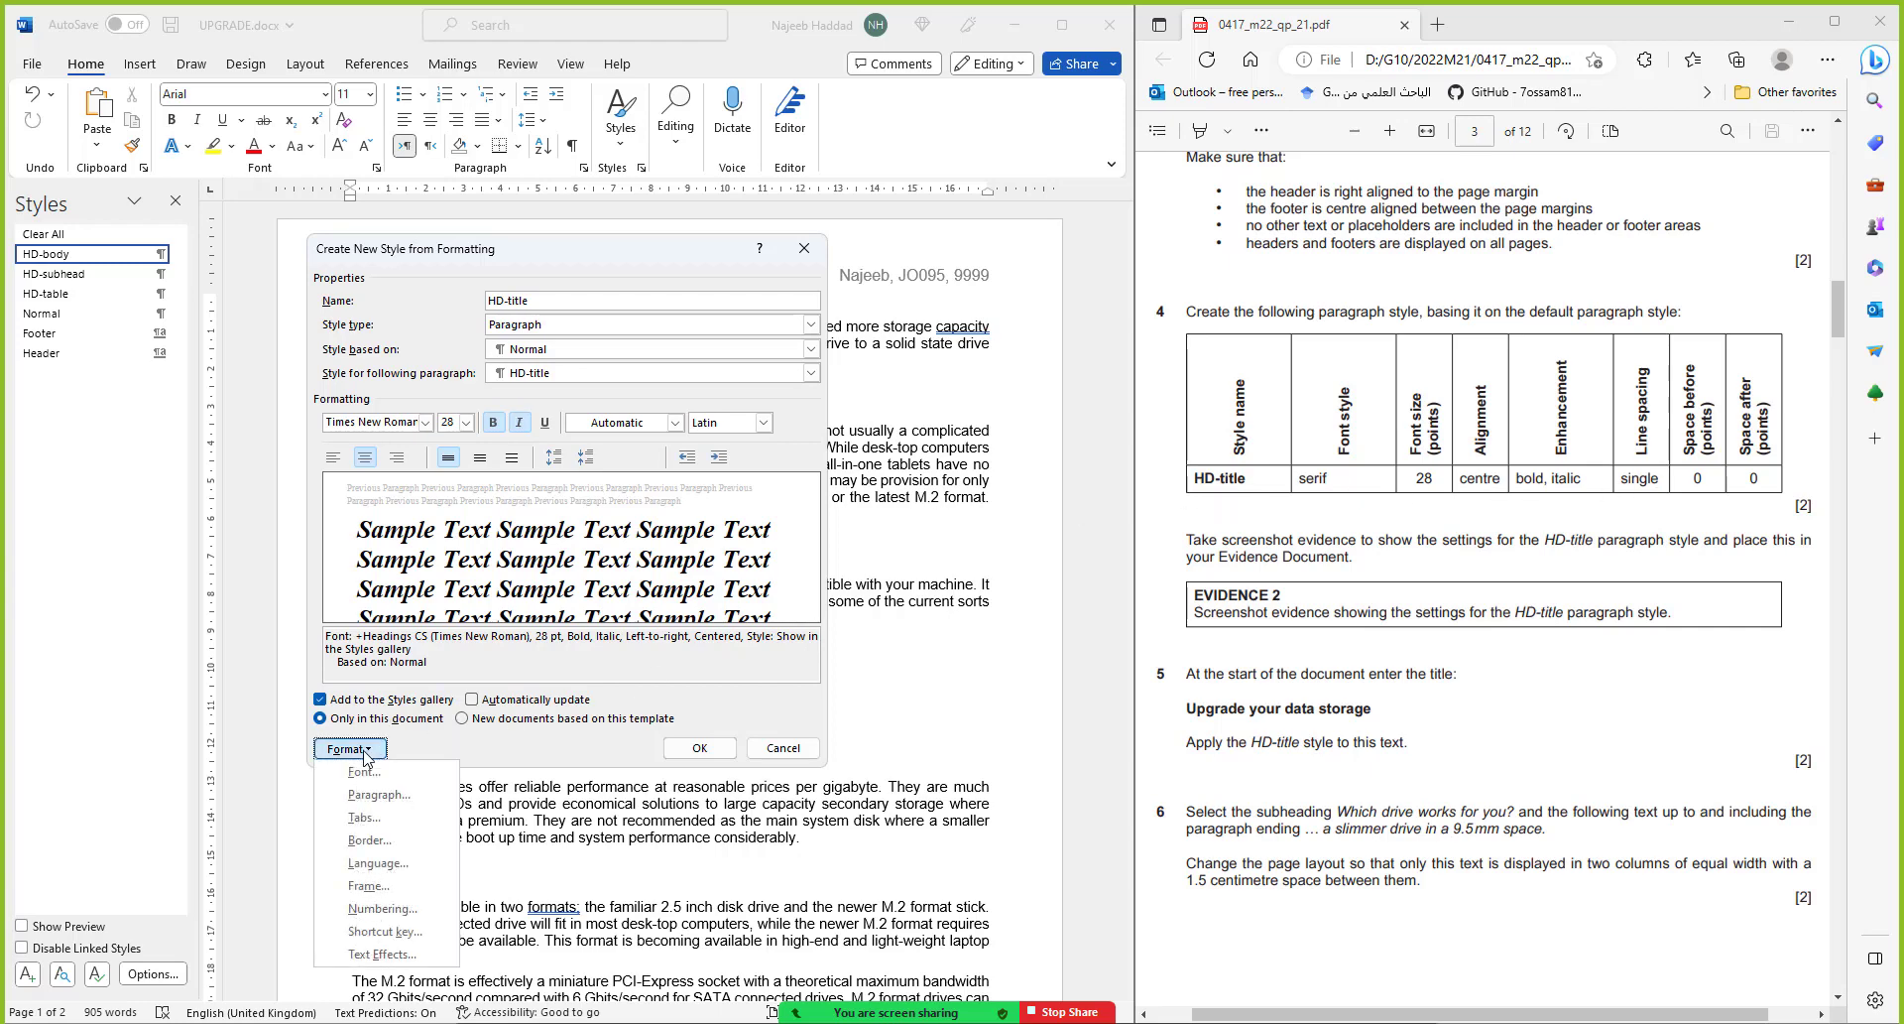
Give HD-title 0 pt space after, then create the style and apply it to the top paragraph
{"action": "left_click", "coordinate": [379, 794]}
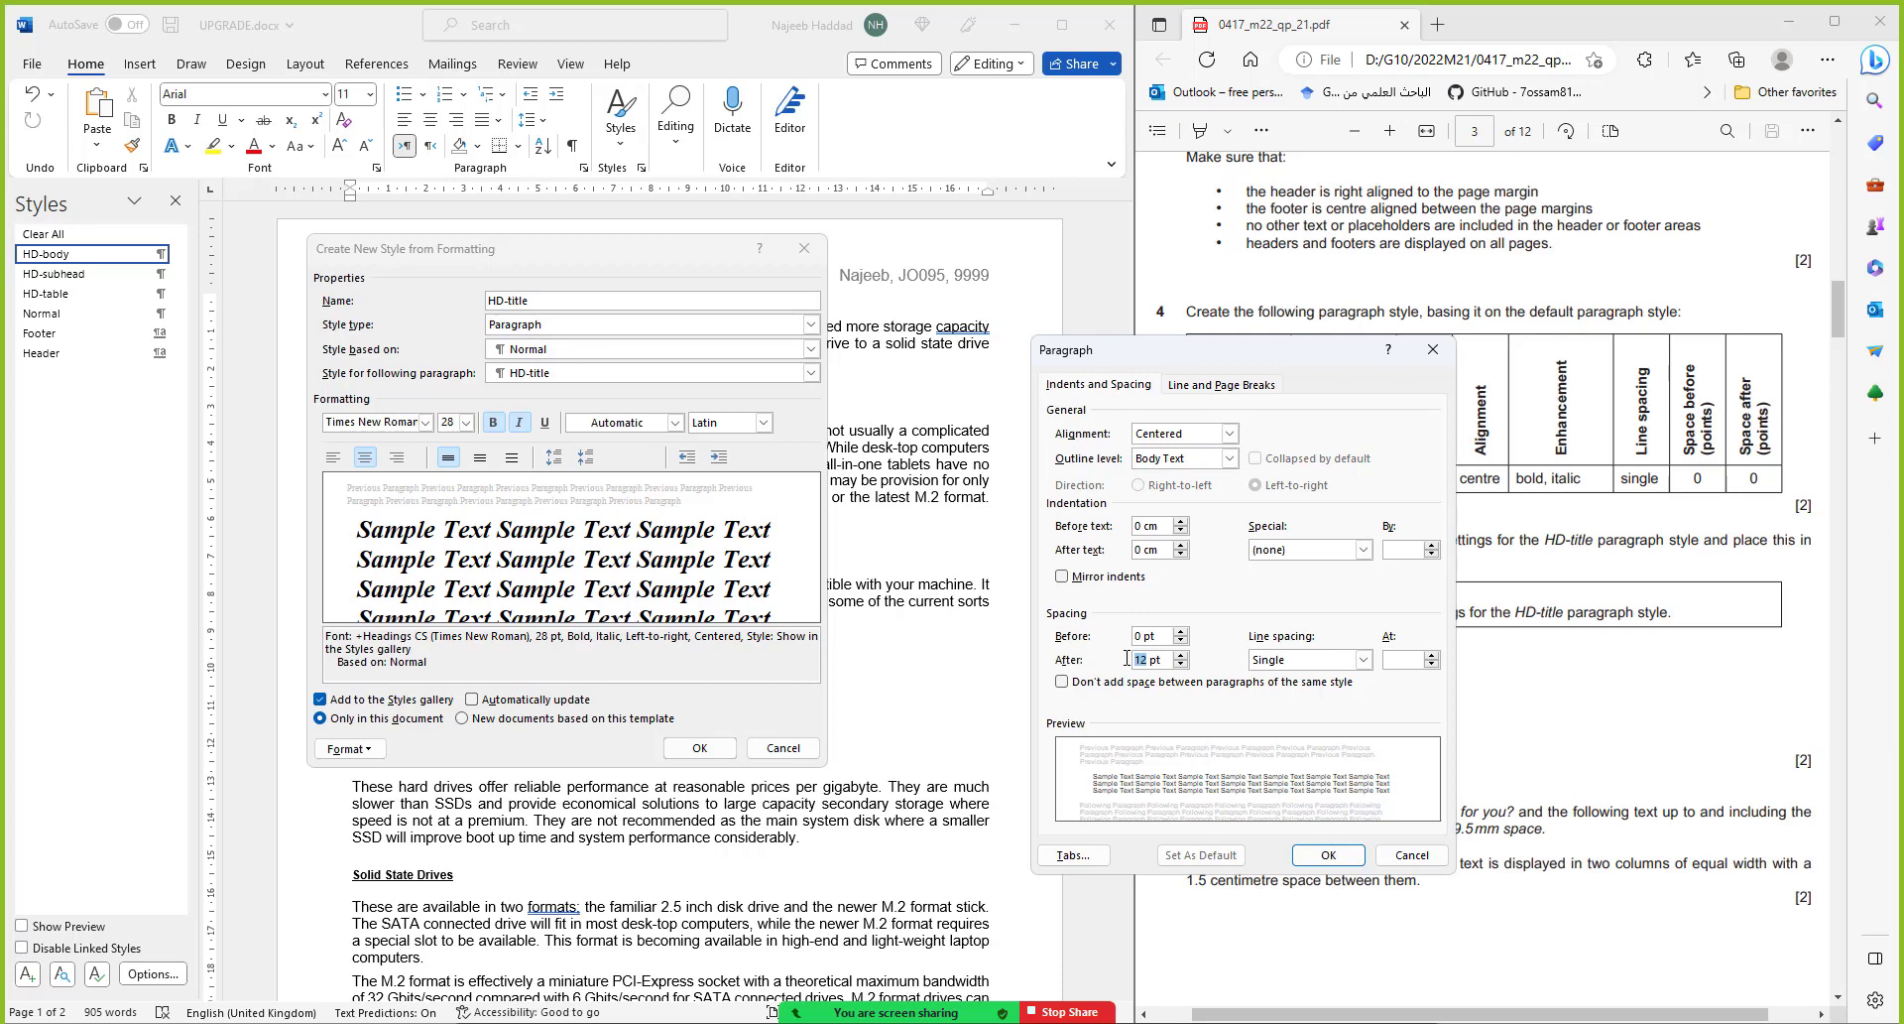
{"action": "type", "text": "0"}
{"action": "left_click", "coordinate": [1328, 855]}
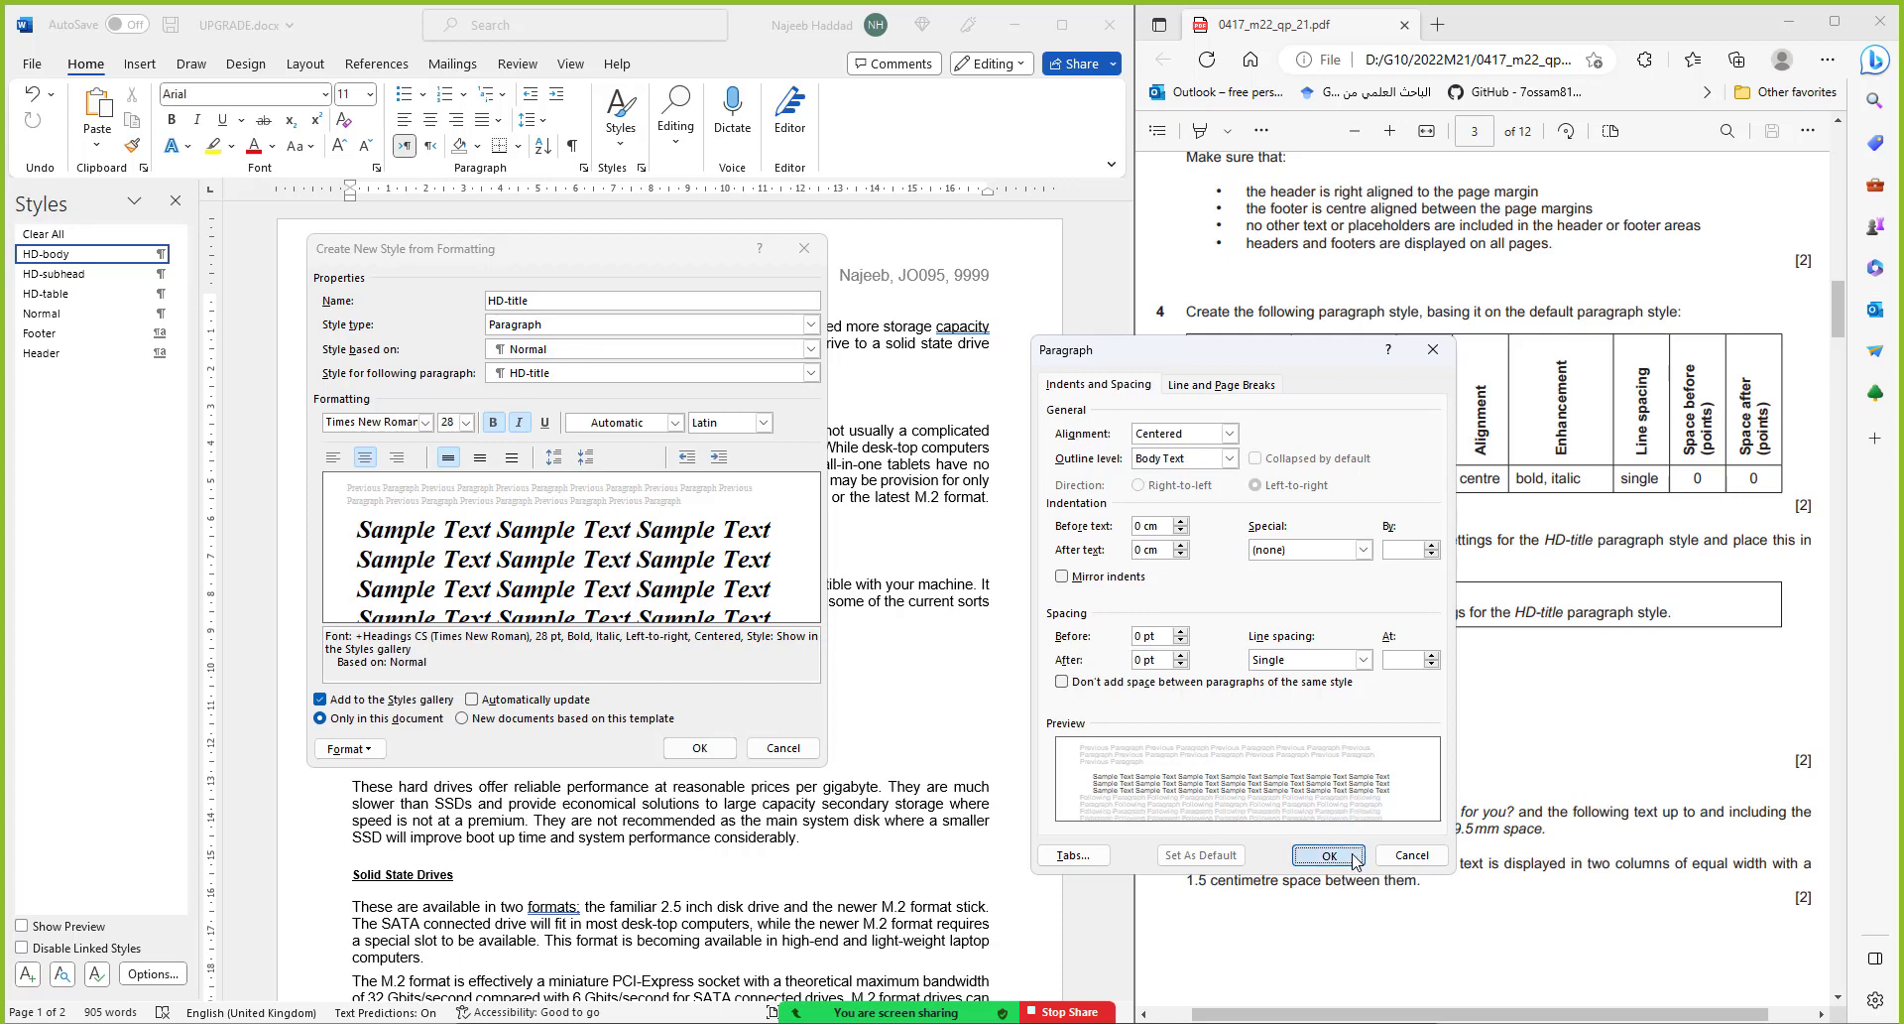
{"action": "left_click", "coordinate": [707, 748]}
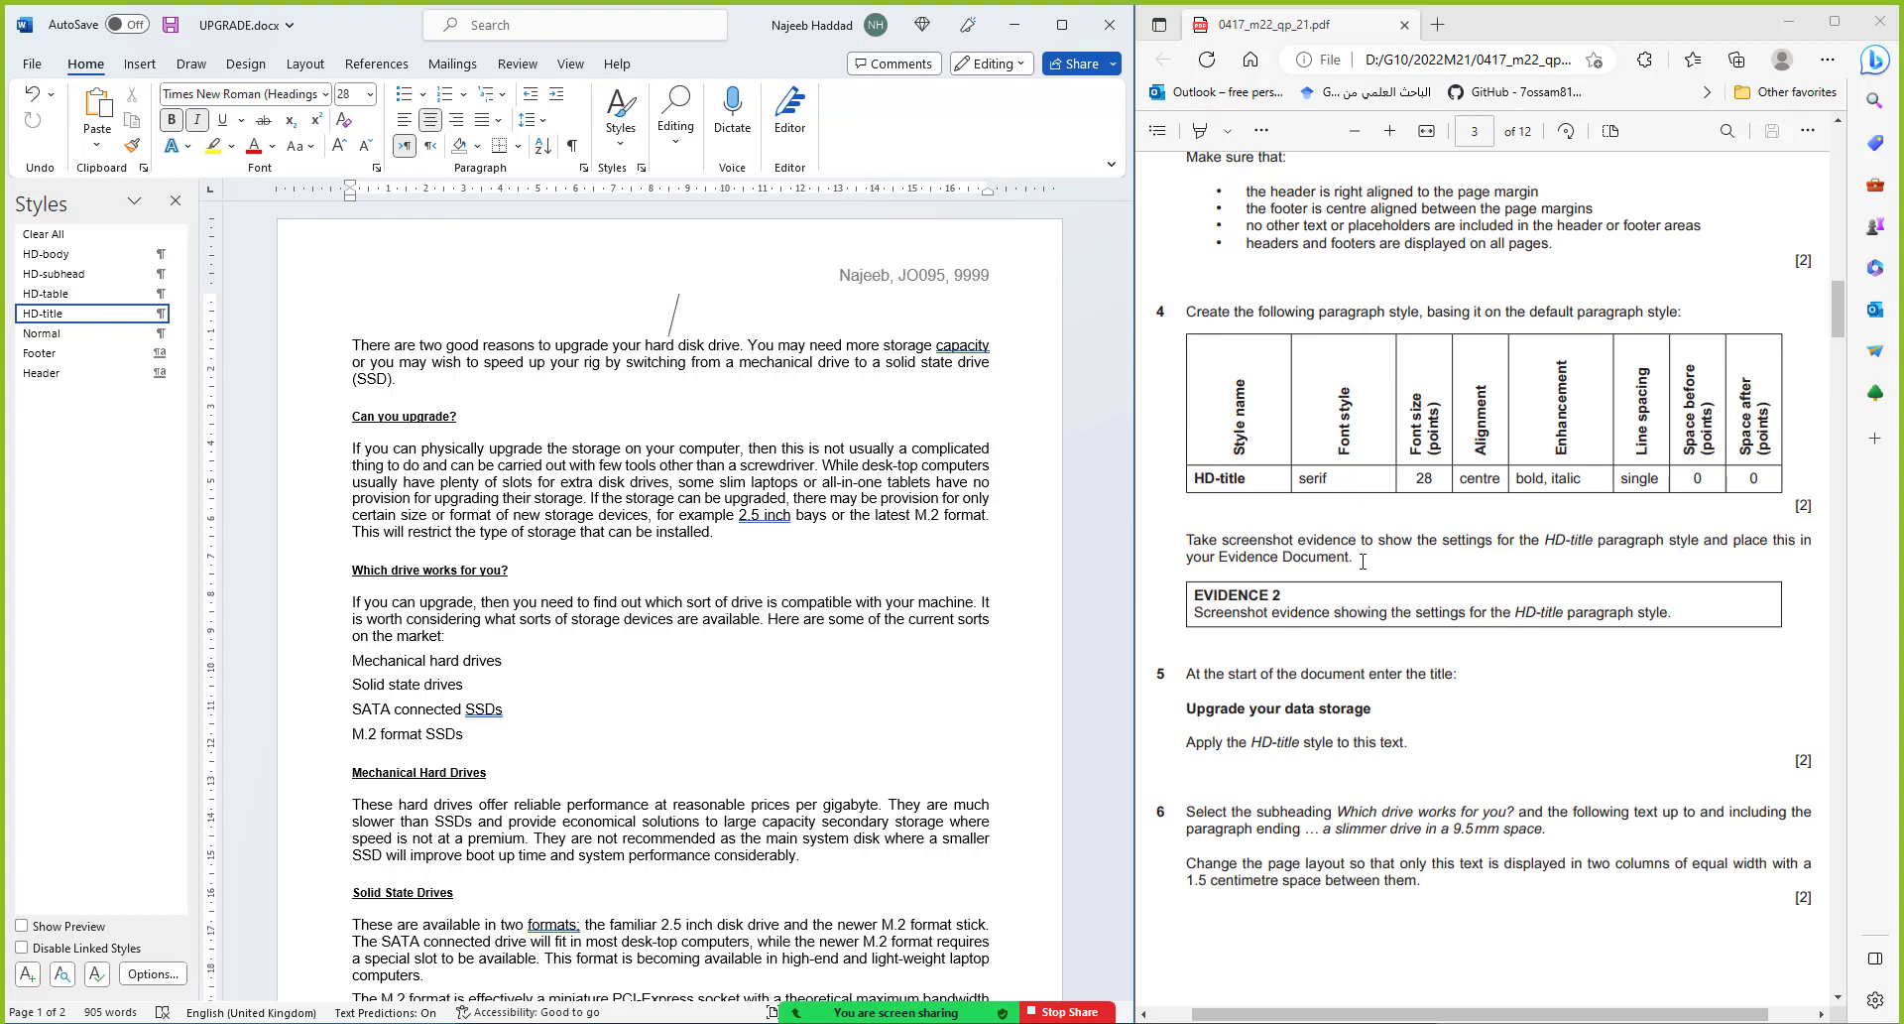
Open HD-title's Modify Style dialog, snip a screenshot of it, and close it unchanged
{"action": "left_click", "coordinate": [180, 315]}
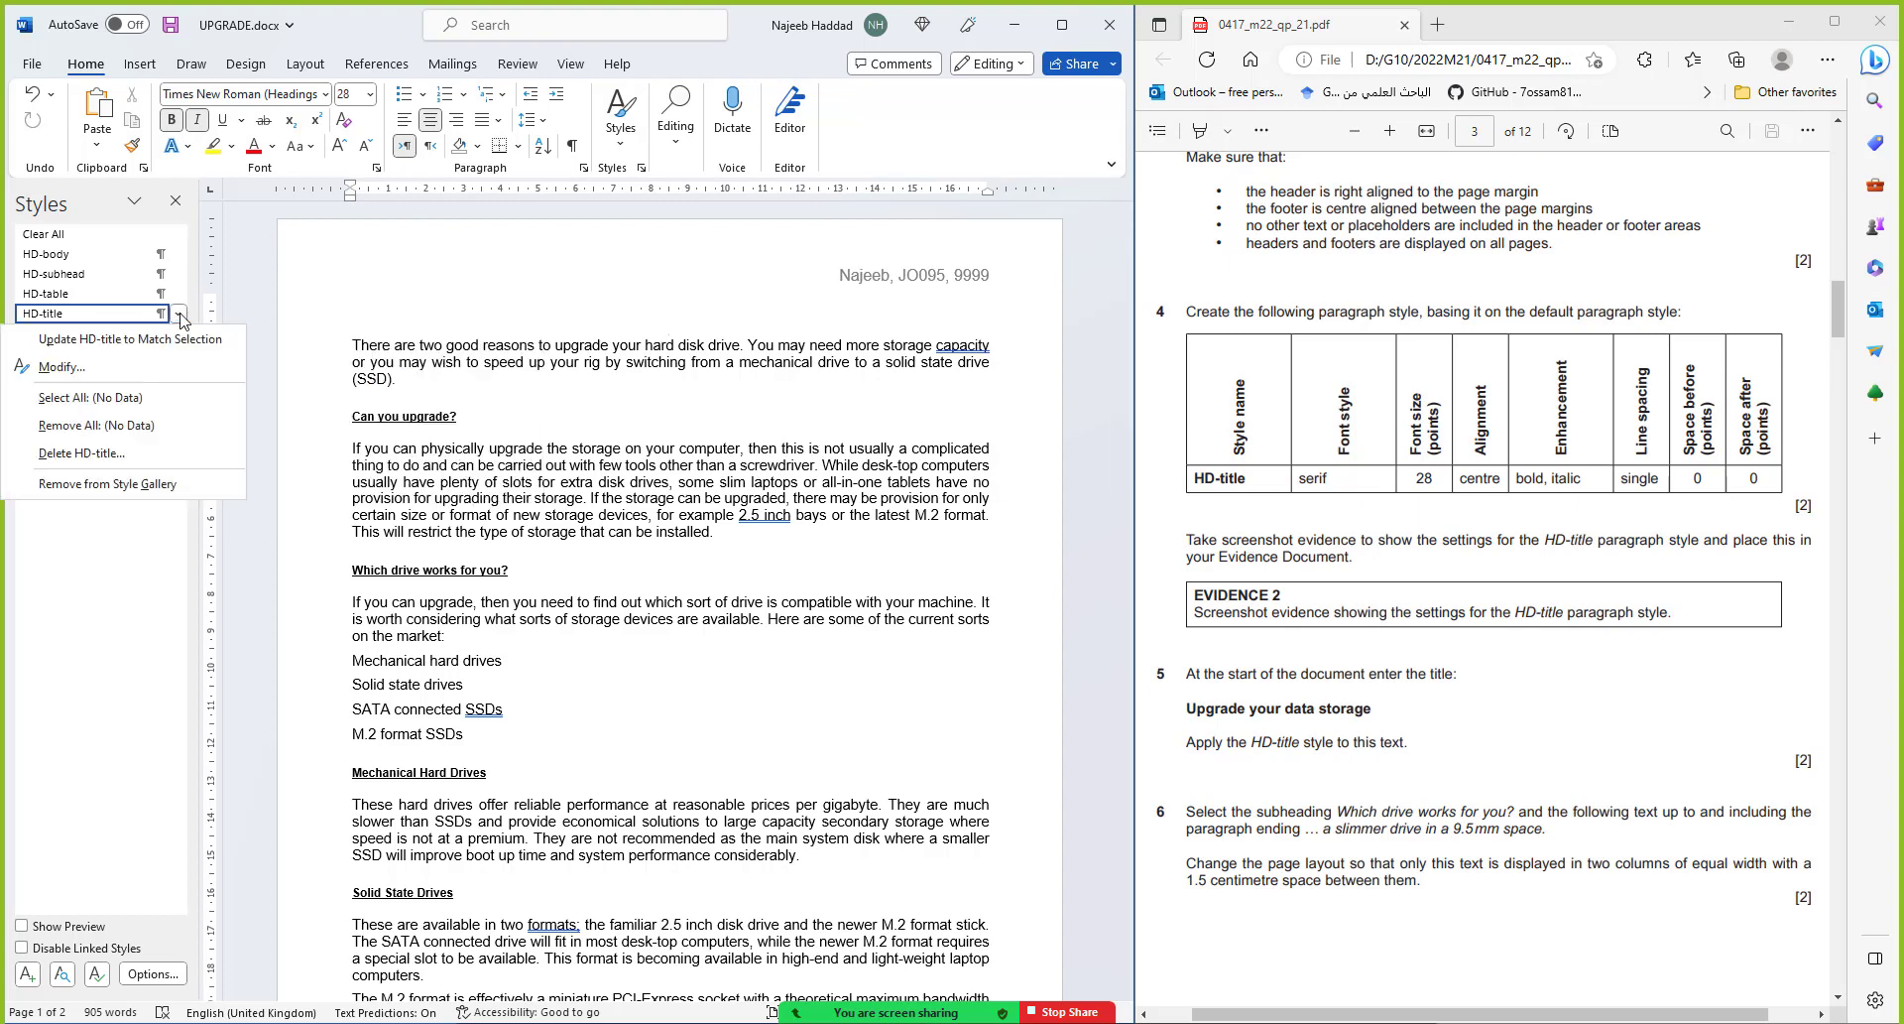
{"action": "left_click", "coordinate": [61, 367]}
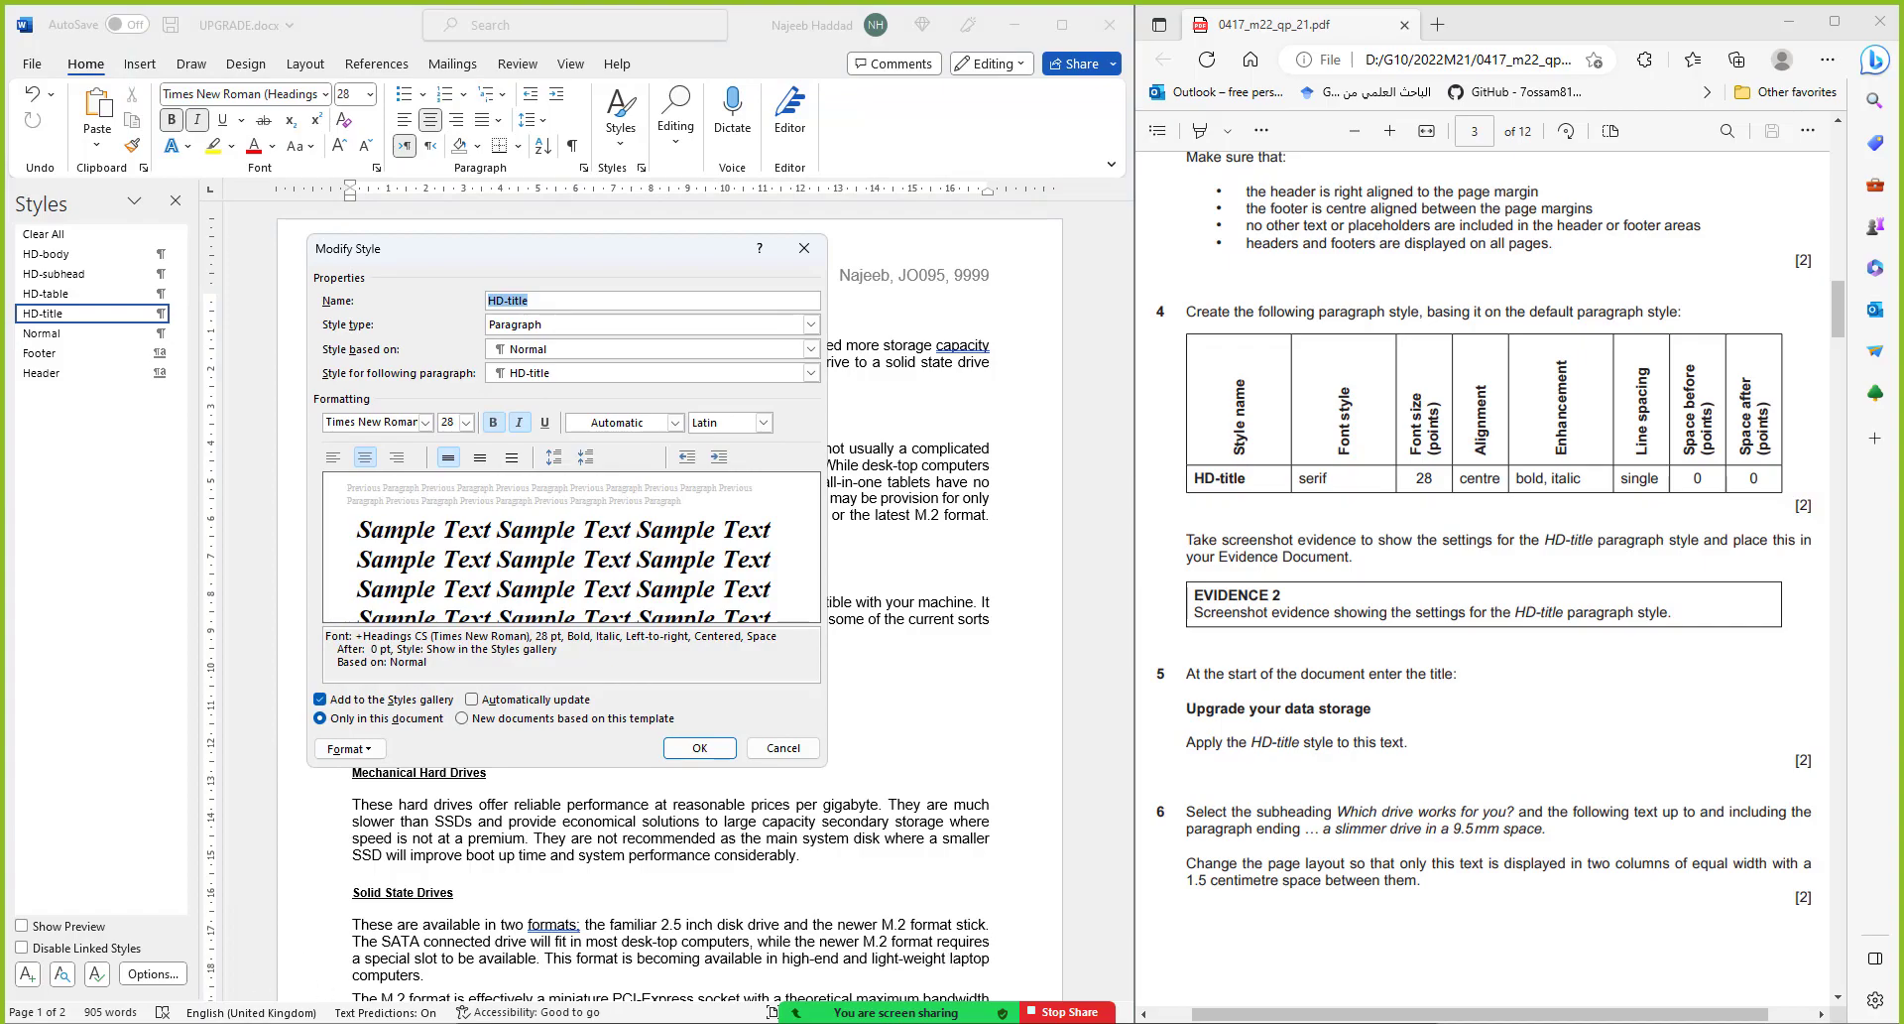
{"action": "key", "text": "super+shift+s"}
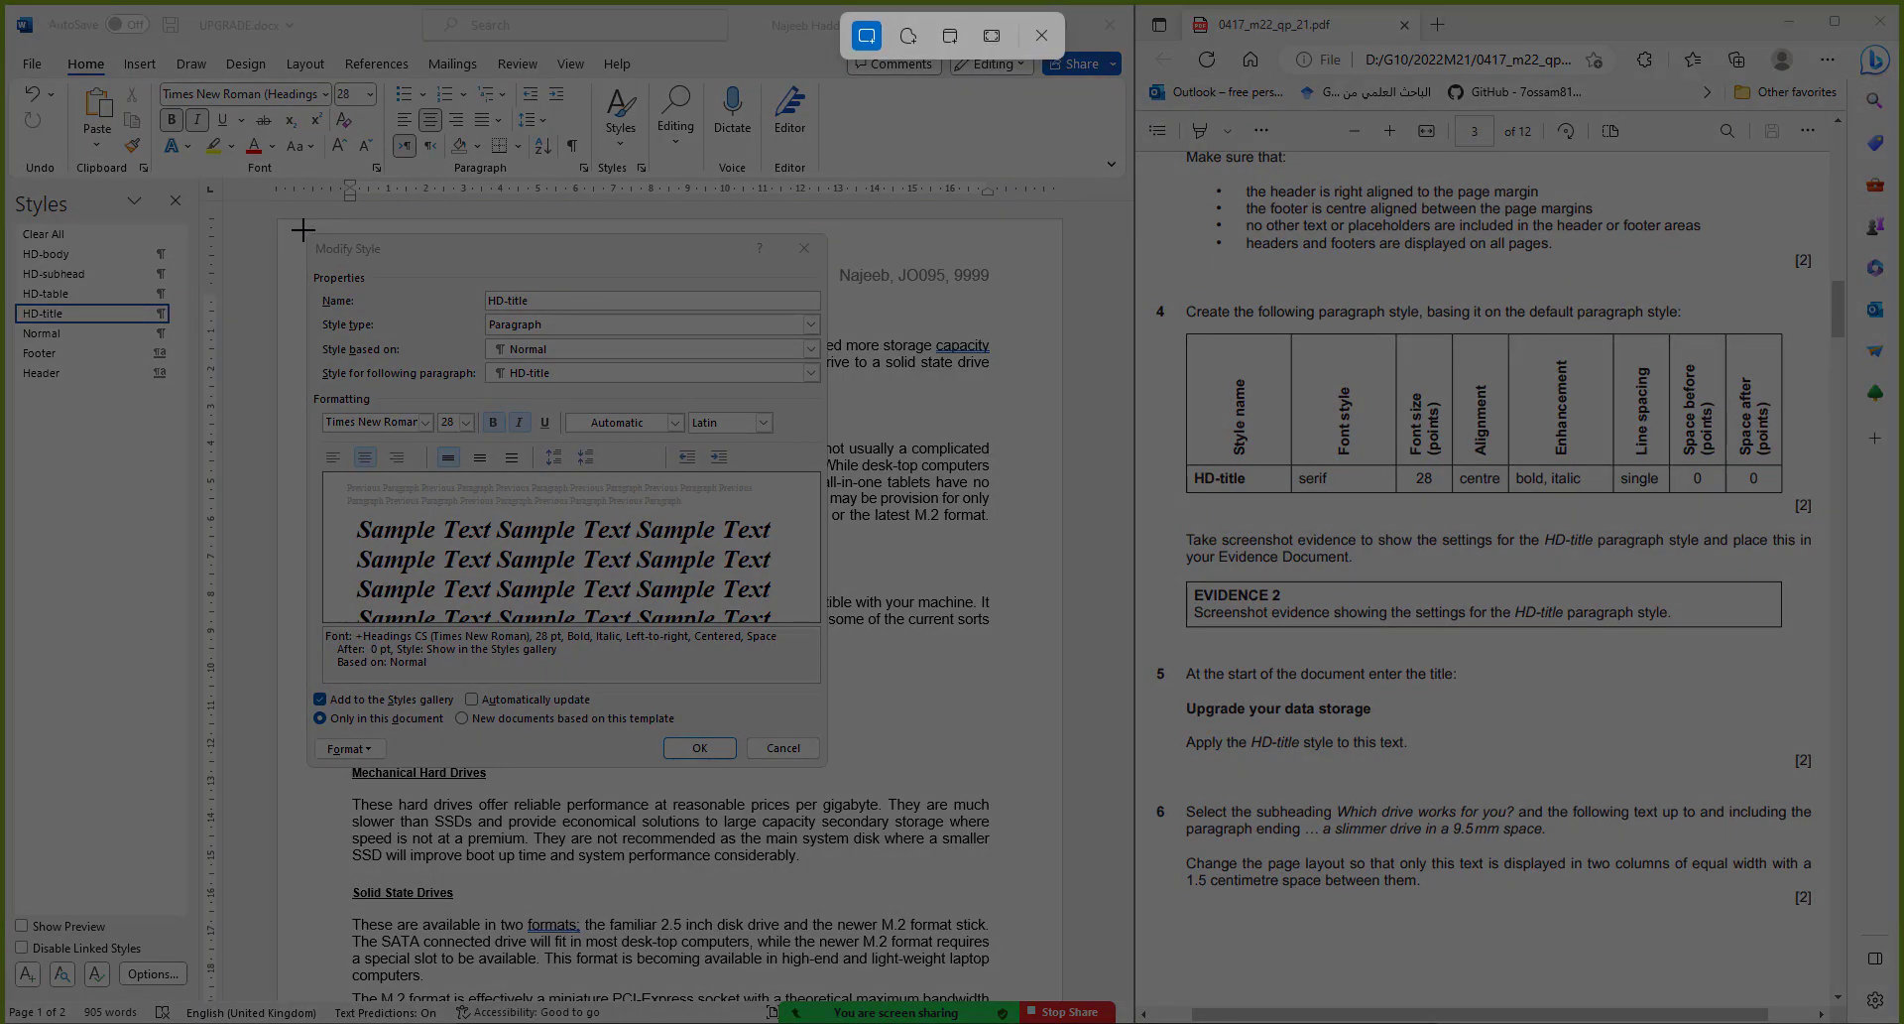
{"action": "left_click_drag", "start_coordinate": [302, 230], "coordinate": [827, 768]}
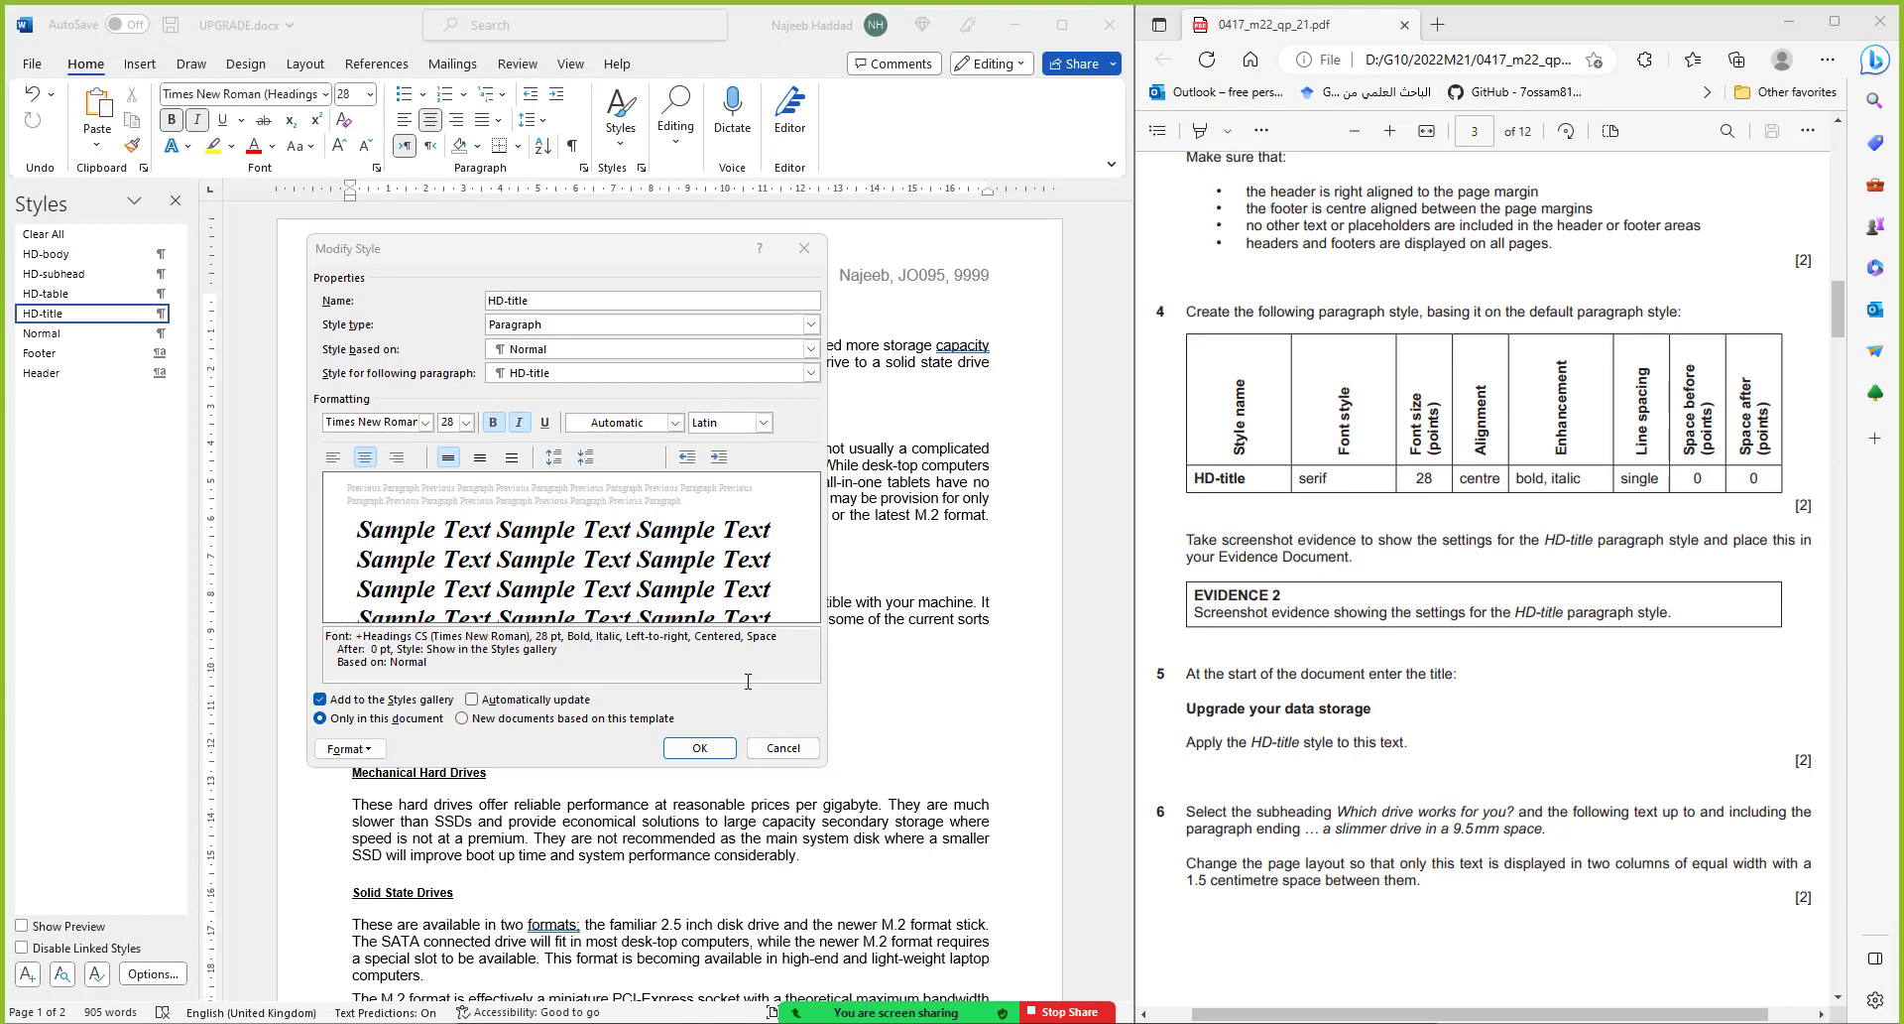
{"action": "left_click", "coordinate": [699, 747]}
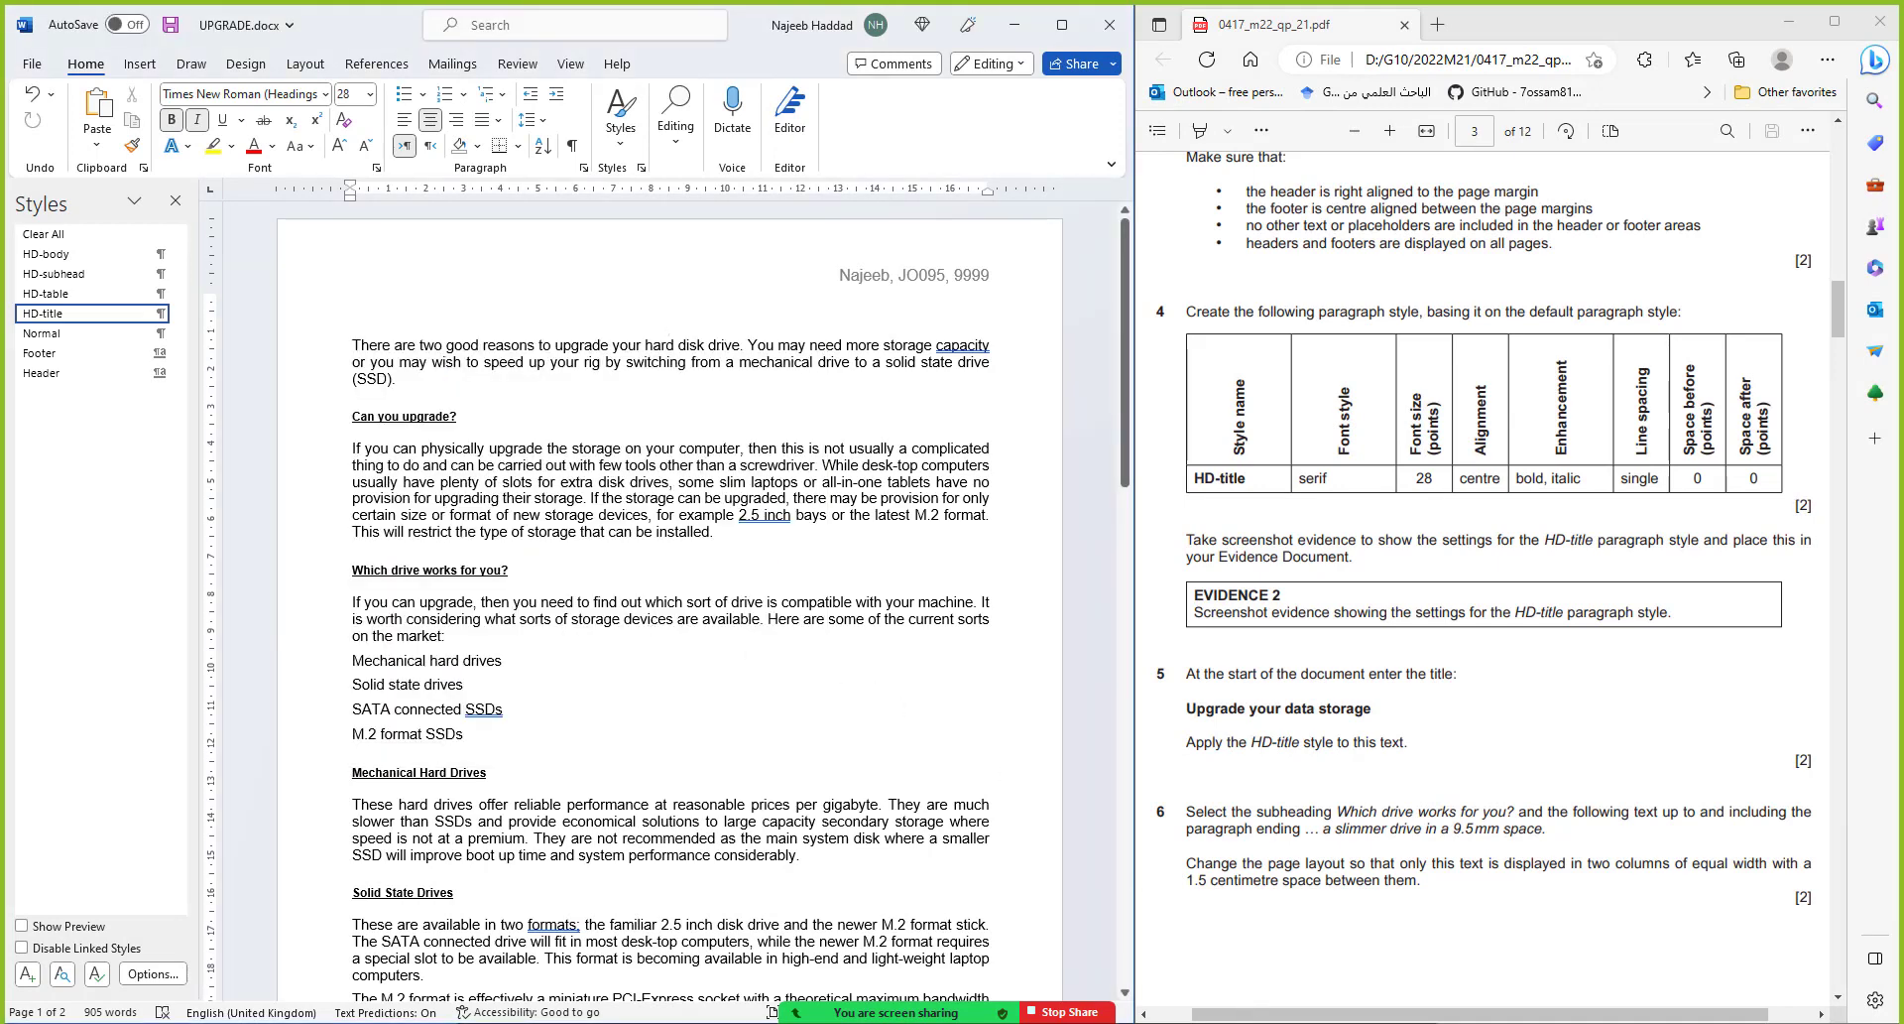
Switch to the M2221EVIDENCE9999.docx evidence document from the taskbar
{"action": "scroll", "coordinate": [1487, 595], "scroll_direction": "down", "scroll_amount": 3}
{"action": "mouse_move", "coordinate": [1265, 1022]}
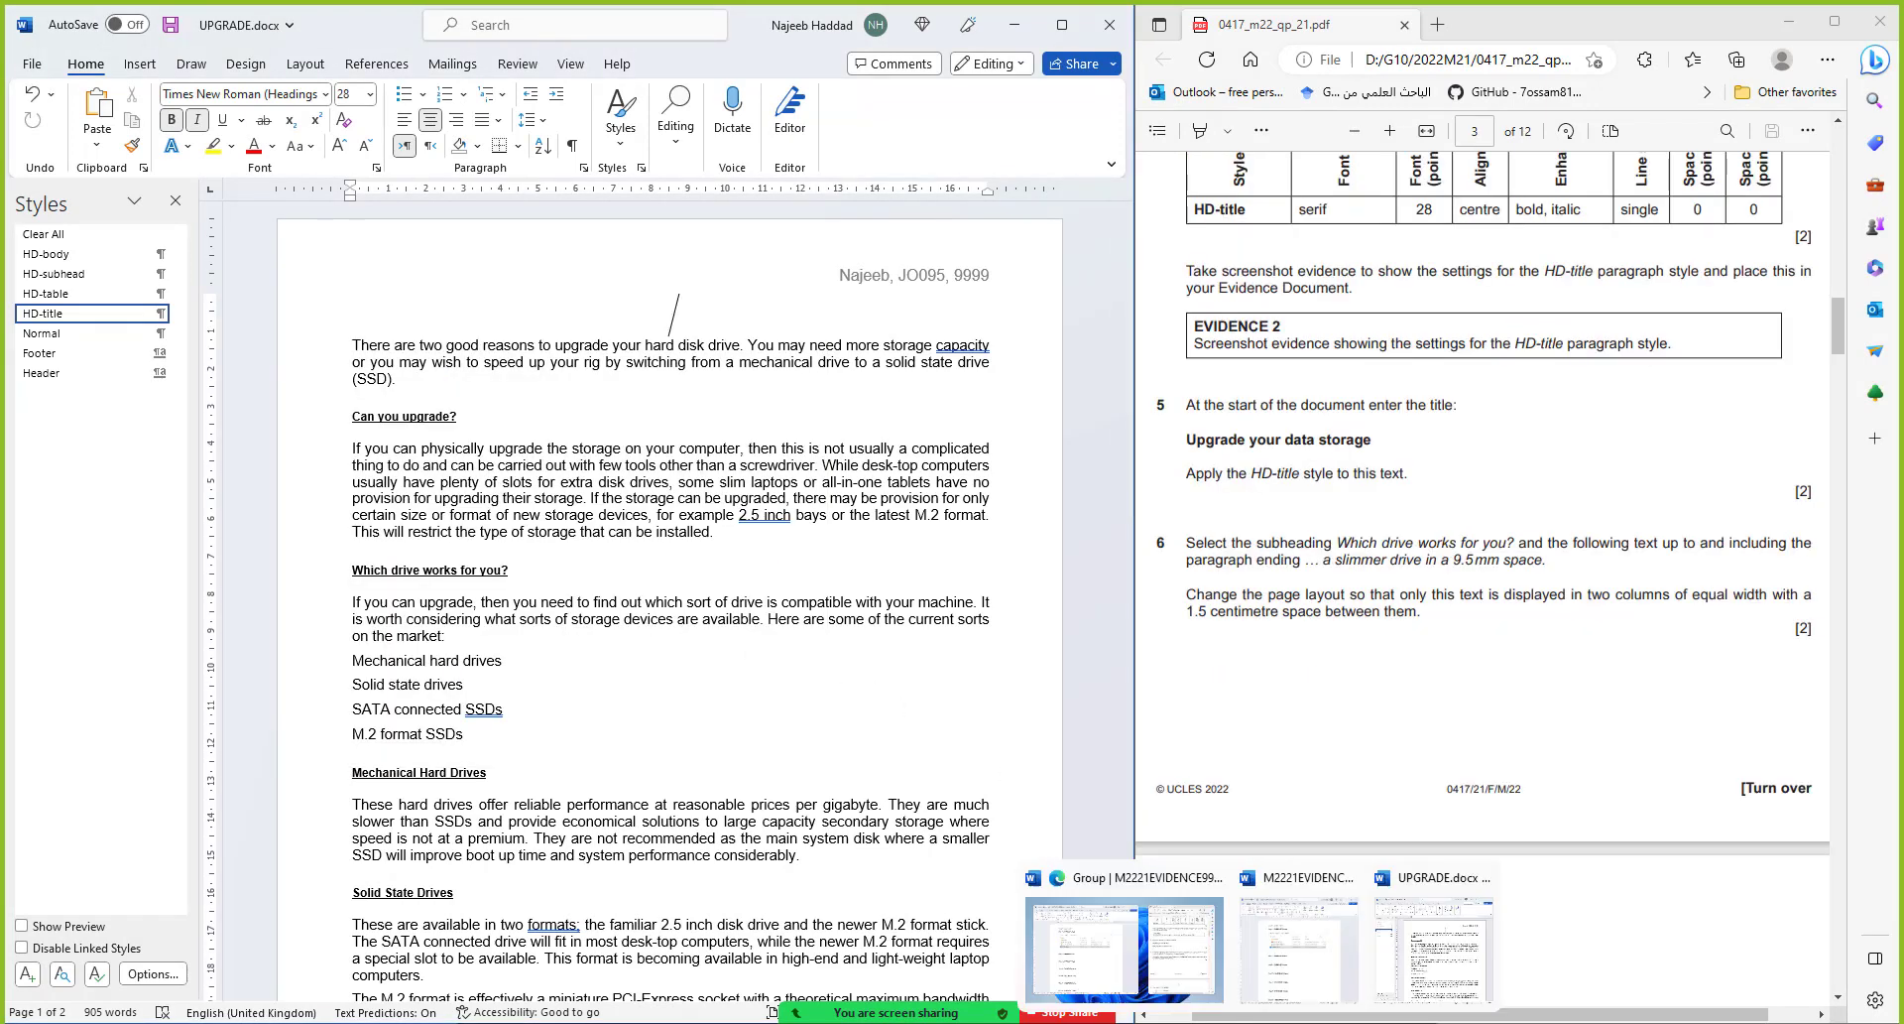
{"action": "left_click", "coordinate": [1320, 956]}
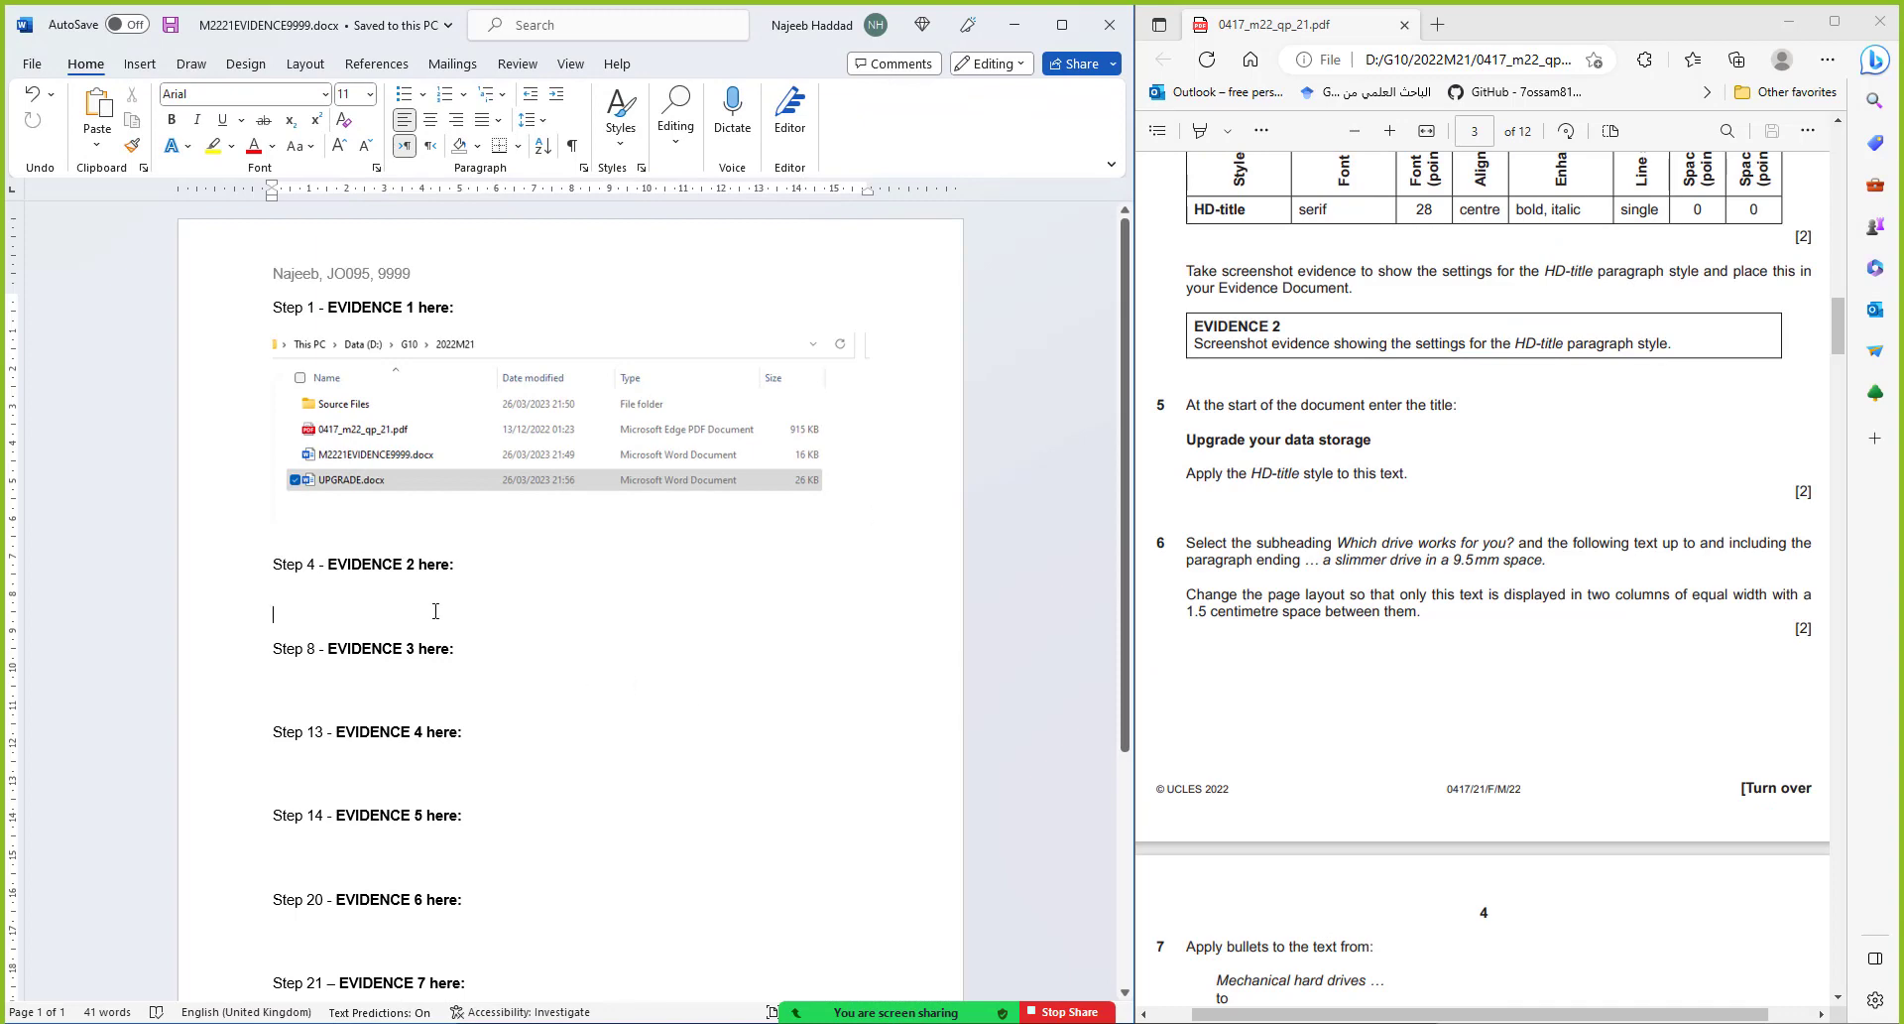
Paste the style screenshot under Step 4 EVIDENCE 2, then minimize the evidence document
{"action": "left_click", "coordinate": [435, 611]}
{"action": "key", "text": "ctrl+v"}
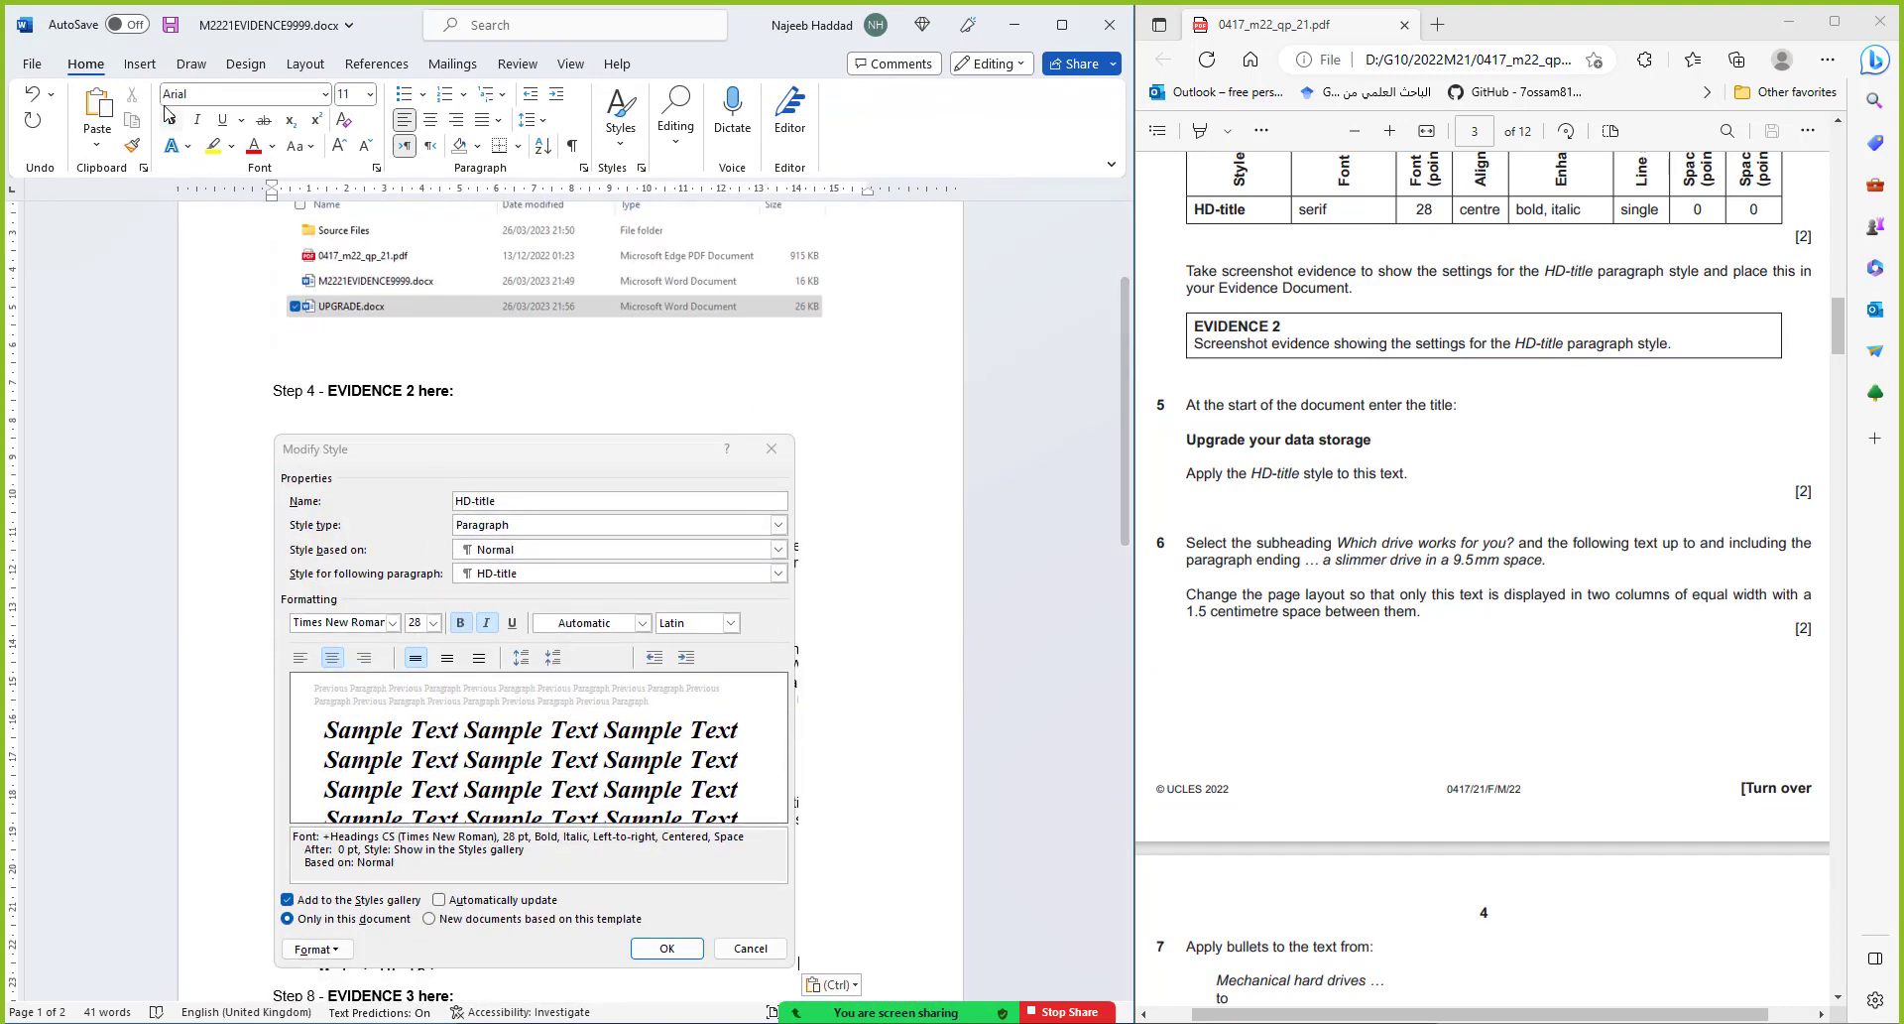
{"action": "left_click", "coordinate": [1014, 24]}
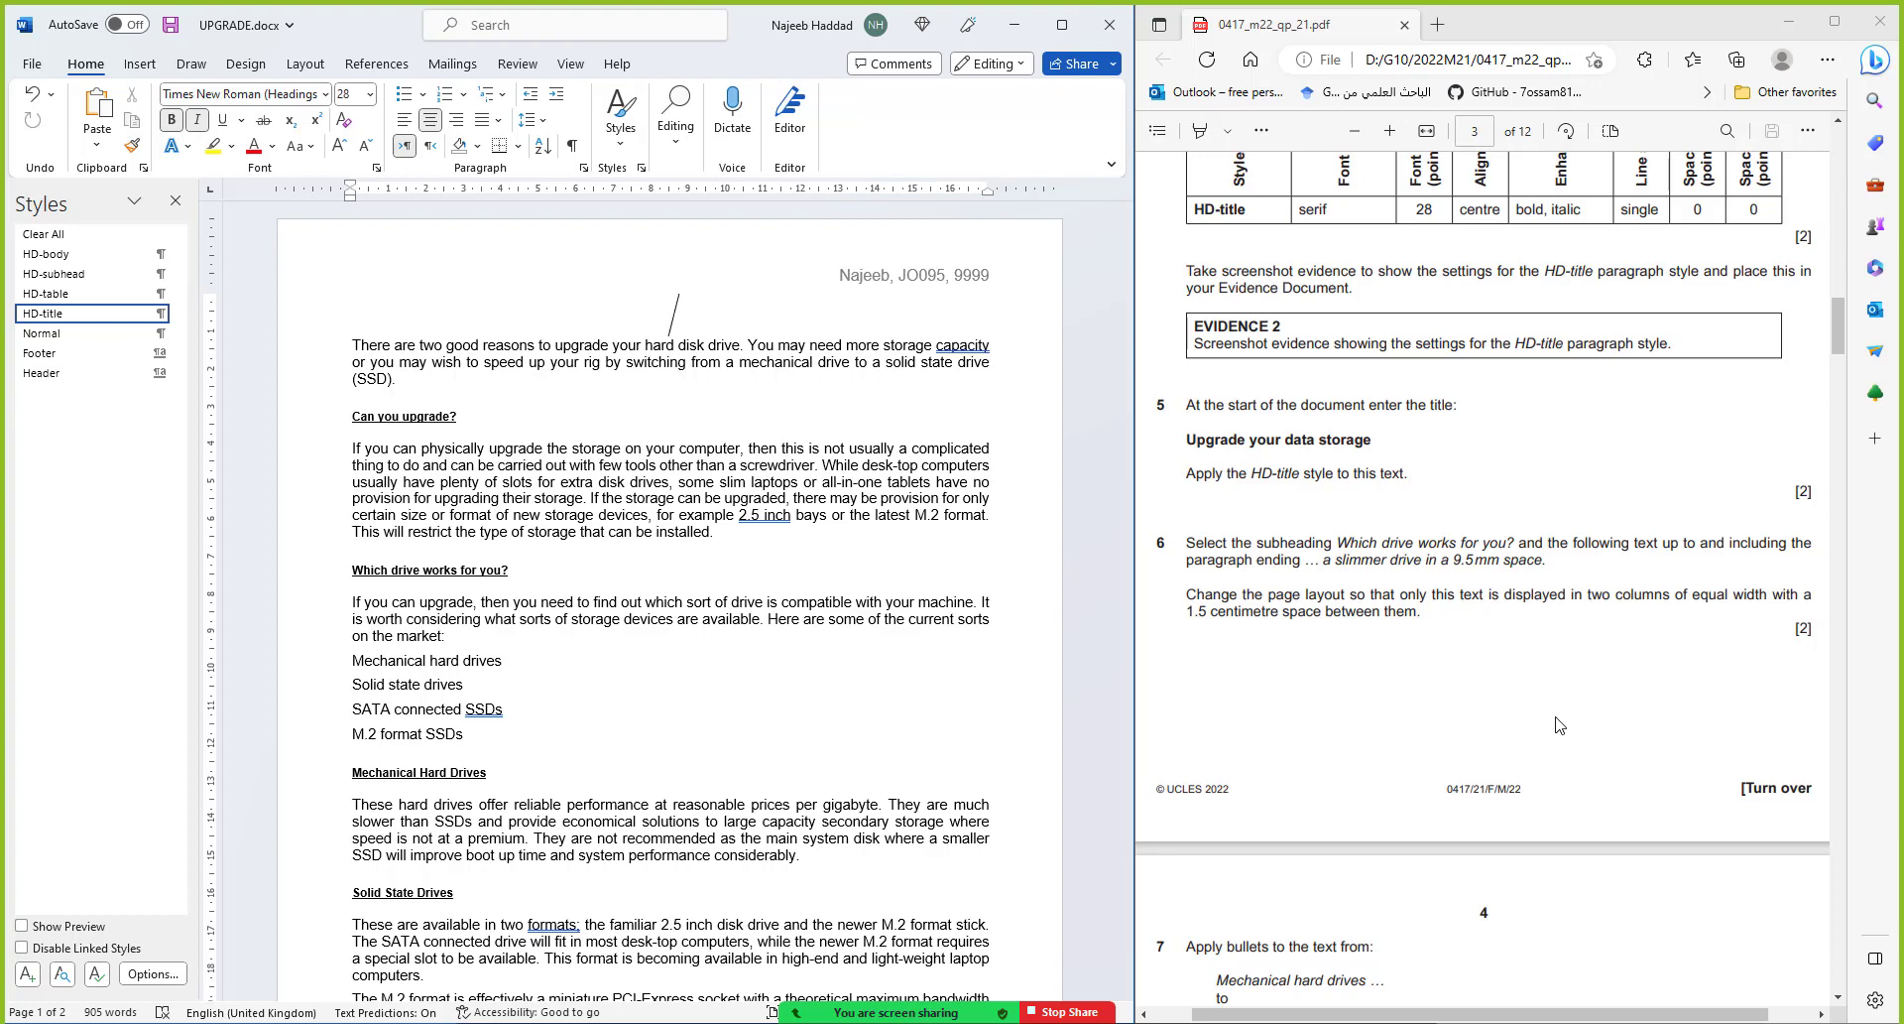
Type the title 'Upgrade your data storage' in the HD-title paragraph and save
{"action": "type", "text": "Upgrd"}
{"action": "key", "text": "BackSpace"}
{"action": "type", "text": "ade "}
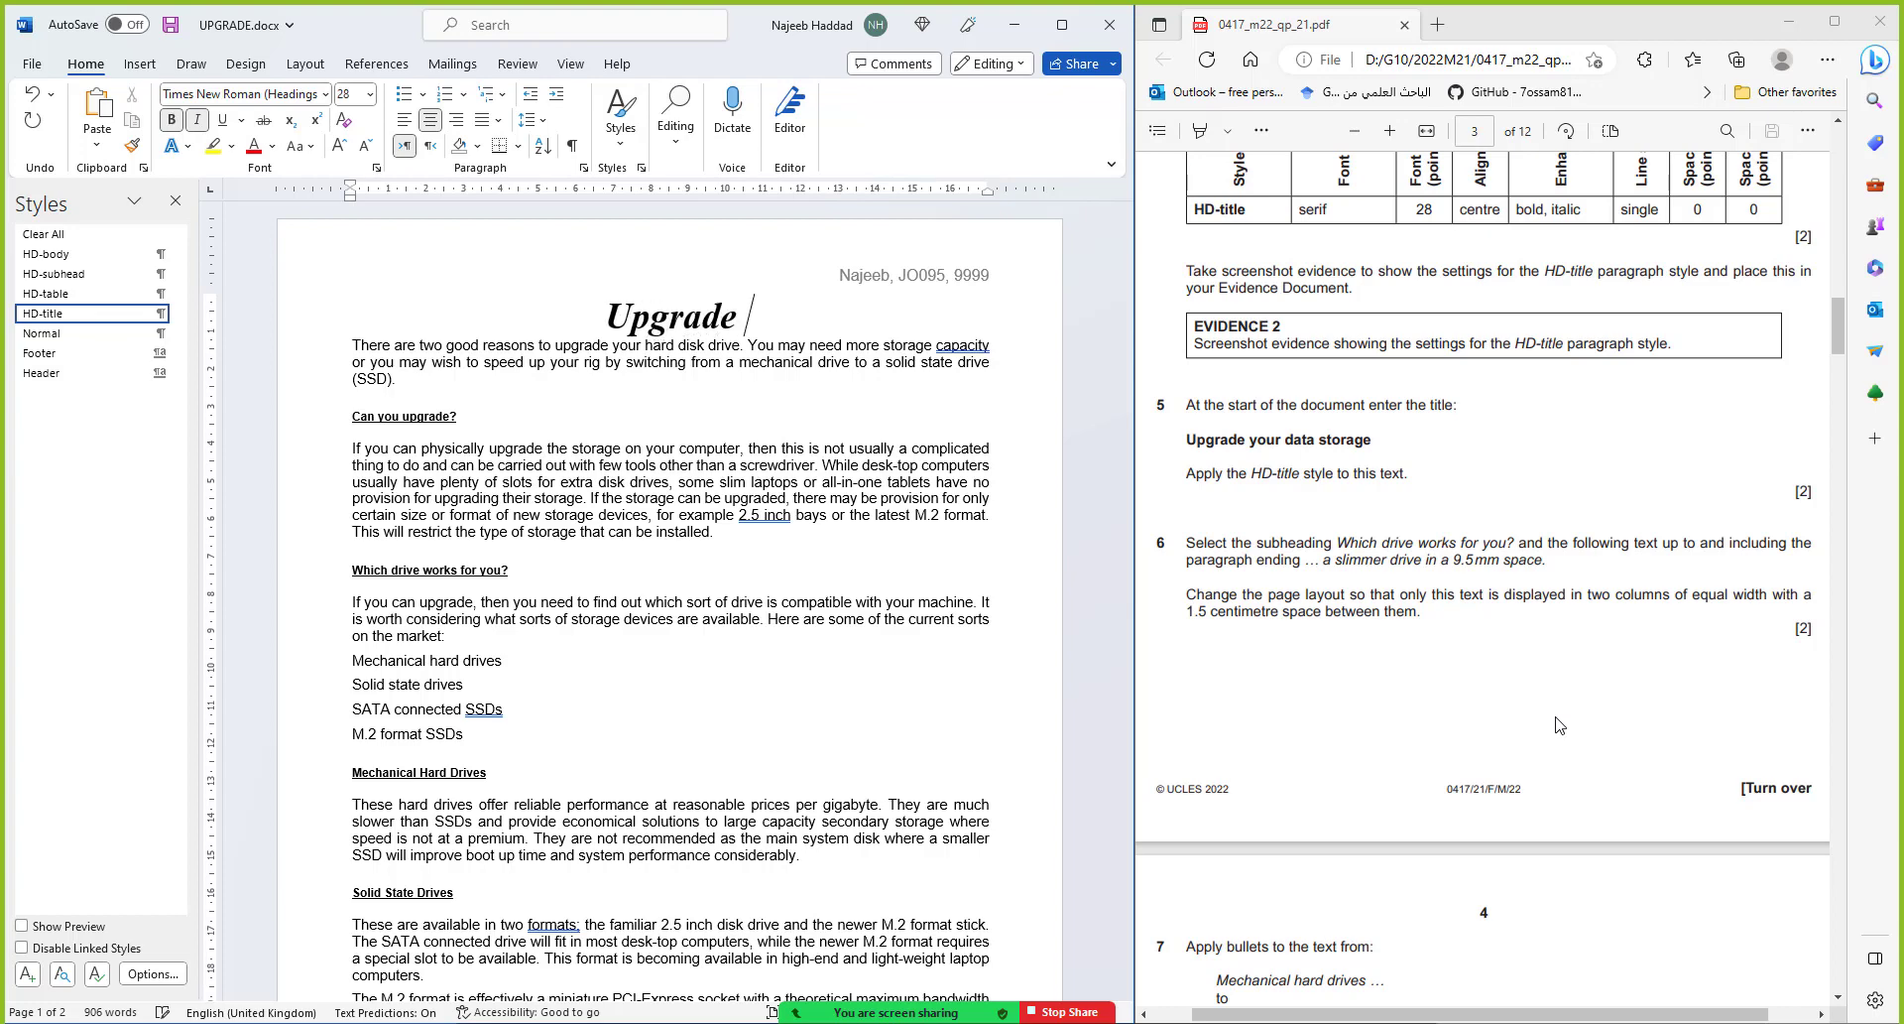
{"action": "type", "text": "your data "}
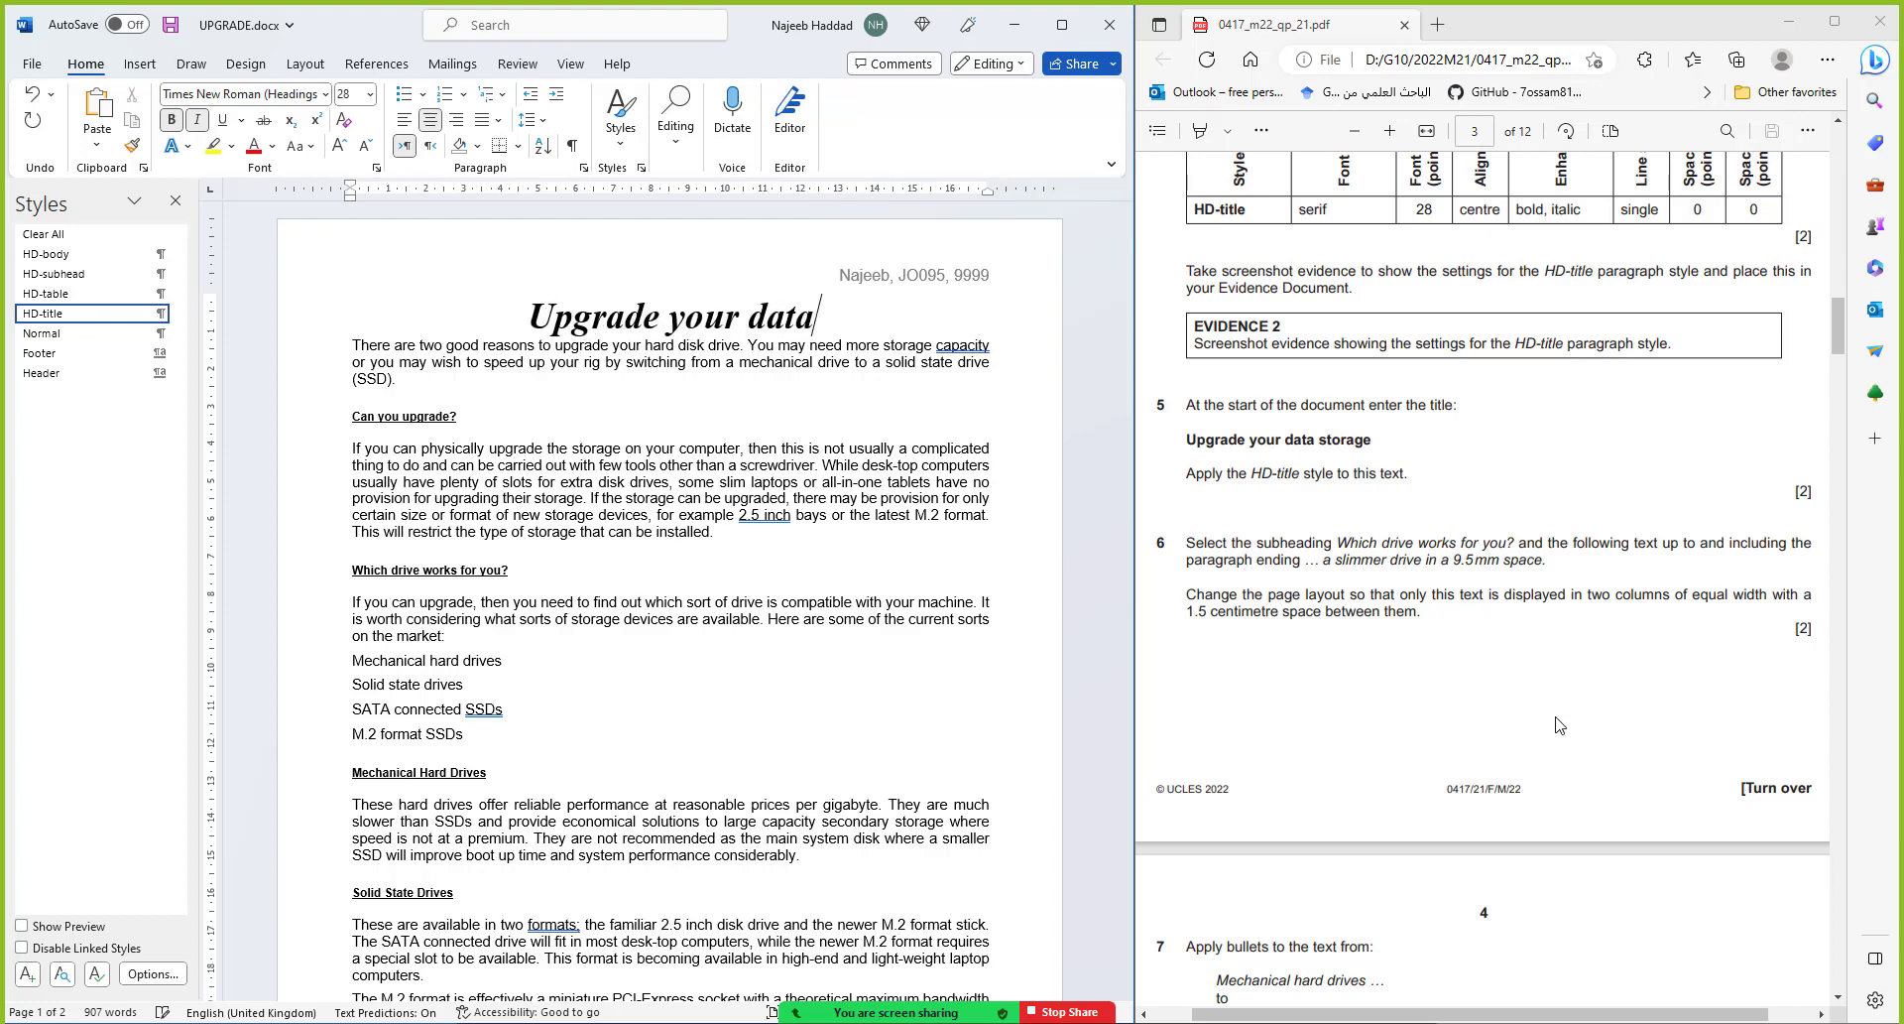
{"action": "type", "text": "storage"}
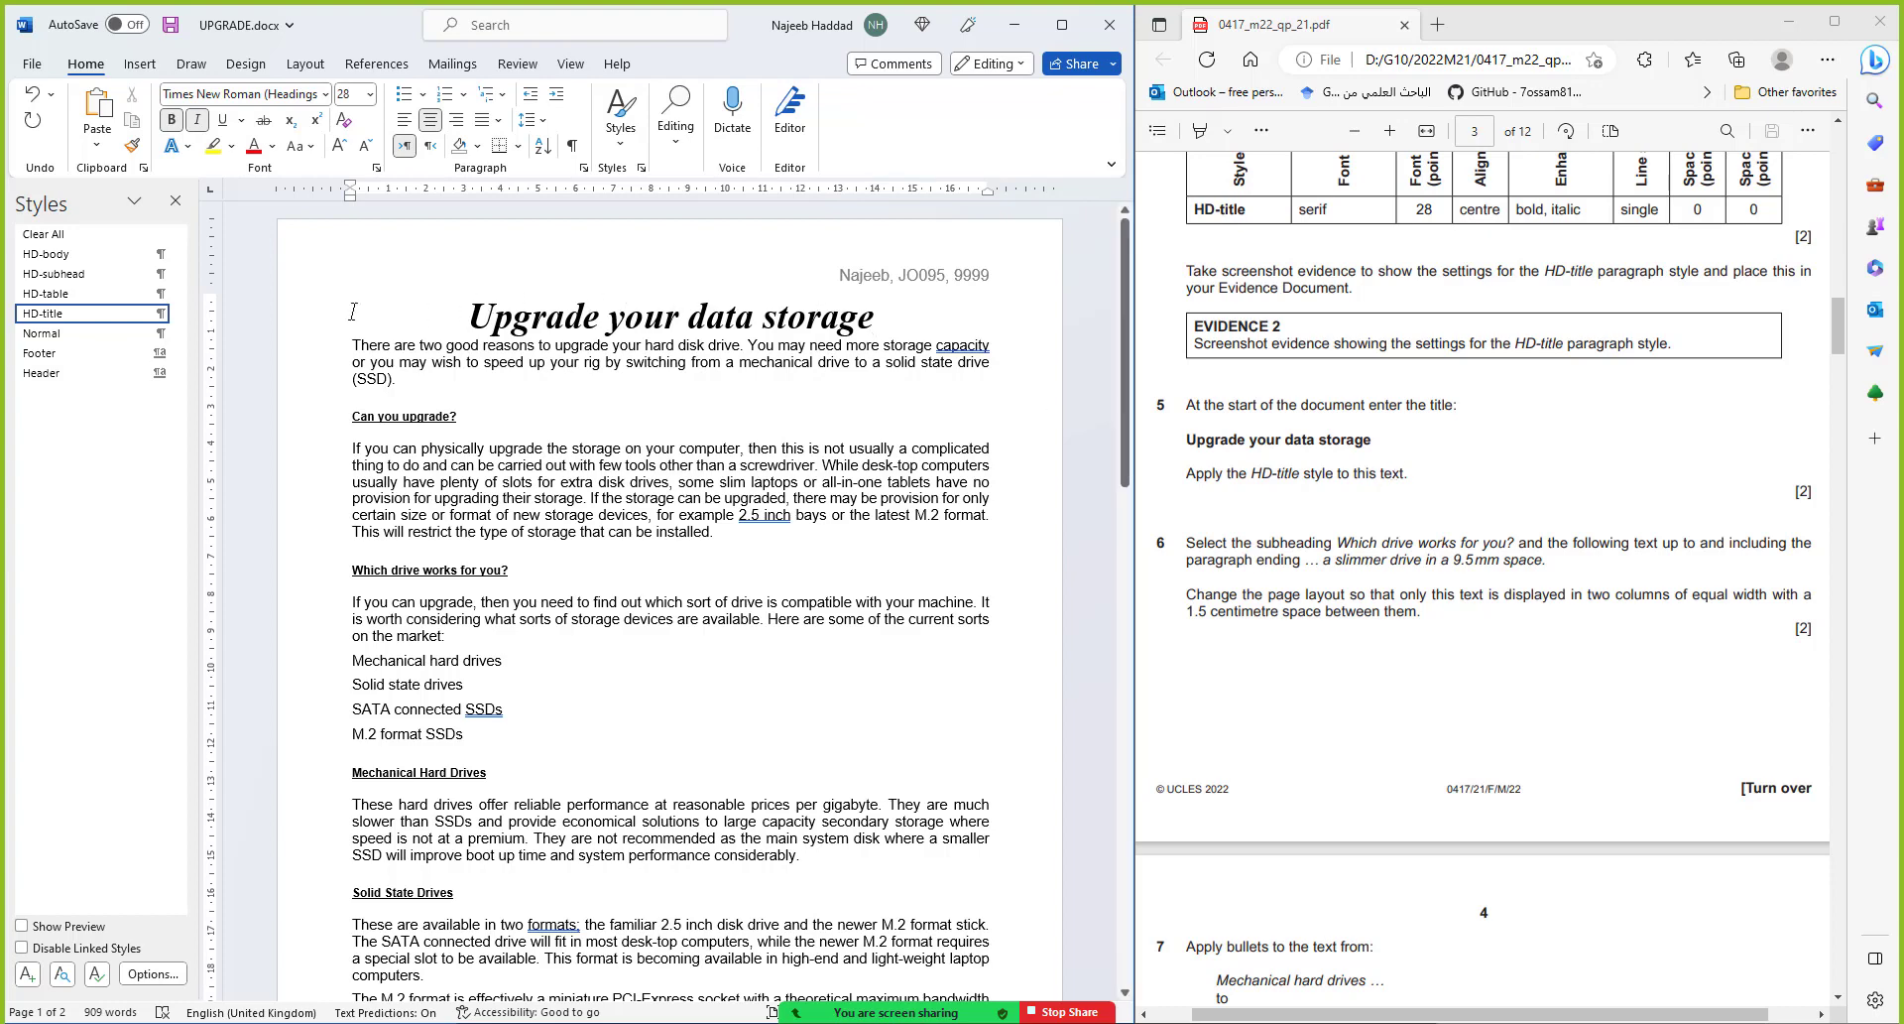
{"action": "mouse_move", "coordinate": [73, 323]}
{"action": "key", "text": "ctrl+s"}
Drag-select from the 'Which drive works for you?' subheading through the paragraph ending '9.5 mm space.'
{"action": "left_click", "coordinate": [352, 568]}
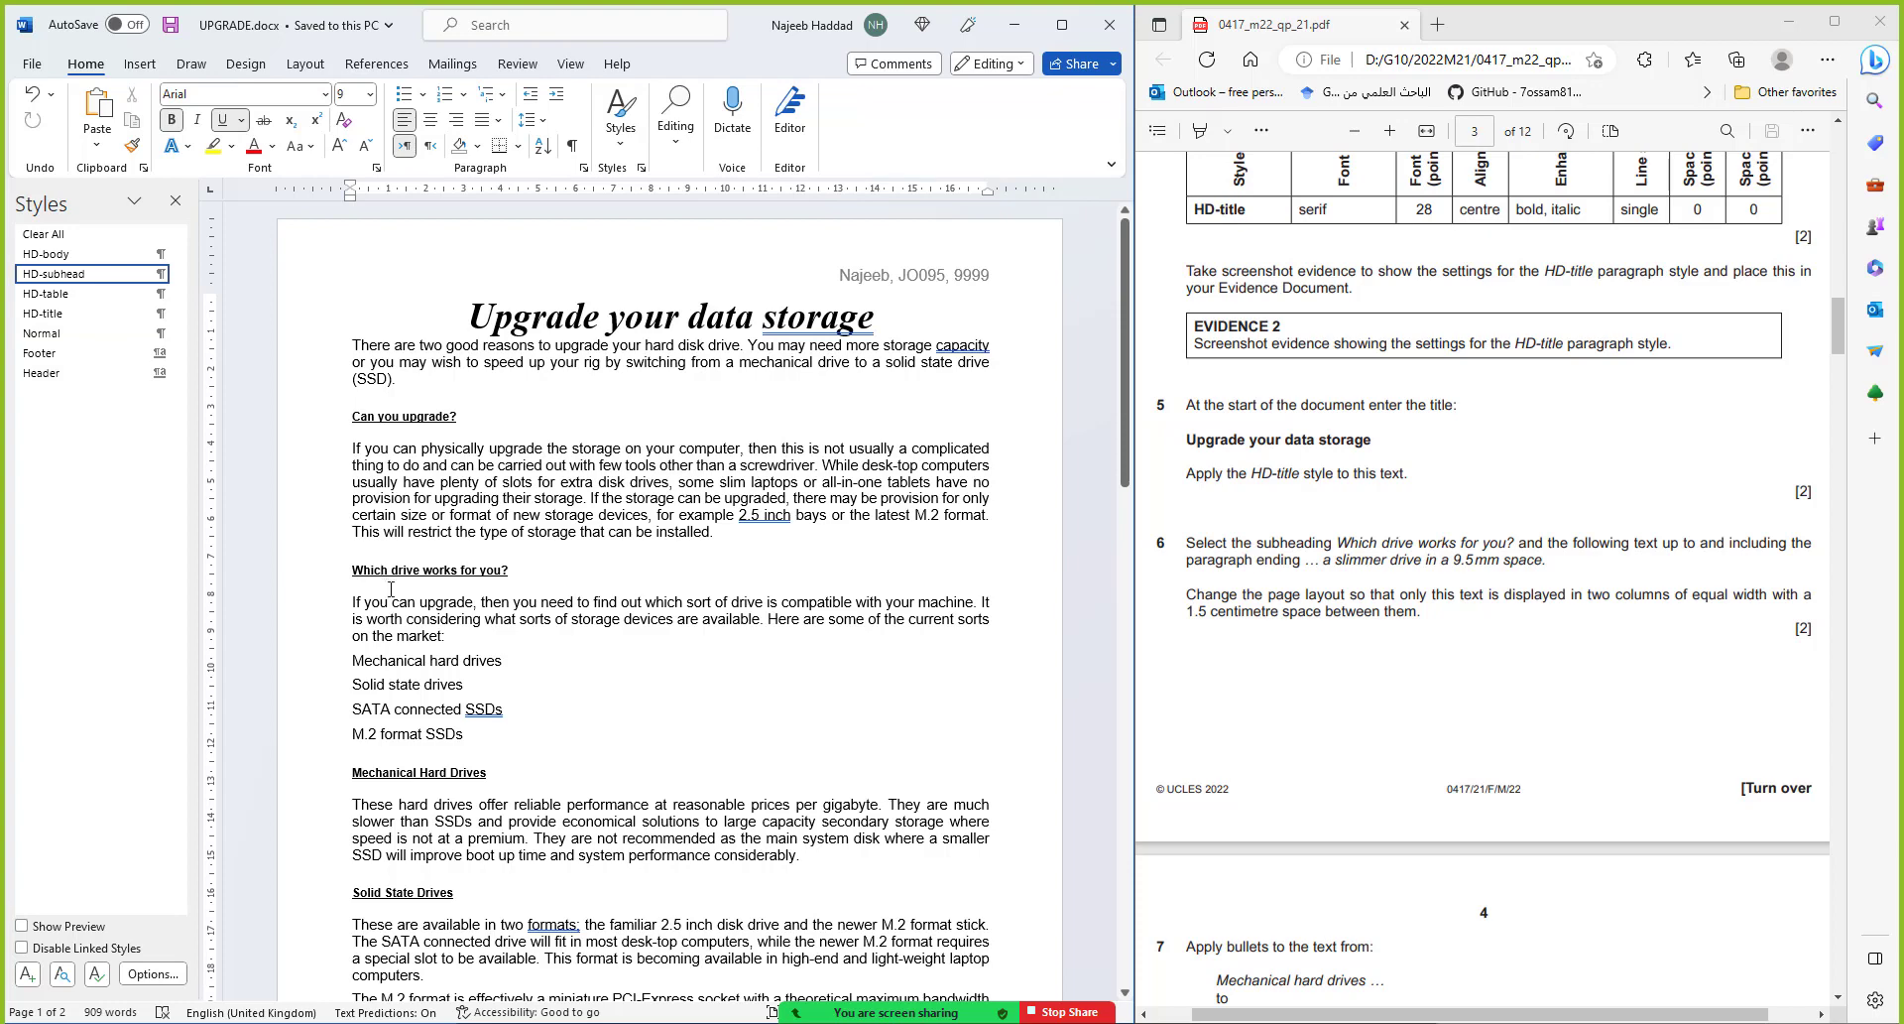
{"action": "left_click_drag", "start_coordinate": [353, 570], "coordinate": [426, 977]}
{"action": "scroll", "coordinate": [583, 896], "scroll_direction": "down", "scroll_amount": 3}
{"action": "left_click_drag", "start_coordinate": [583, 895], "coordinate": [674, 843]}
{"action": "scroll", "coordinate": [585, 878], "scroll_direction": "down", "scroll_amount": 3}
{"action": "scroll", "coordinate": [685, 853], "scroll_direction": "down", "scroll_amount": 2}
{"action": "scroll", "coordinate": [685, 850], "scroll_direction": "down", "scroll_amount": 5}
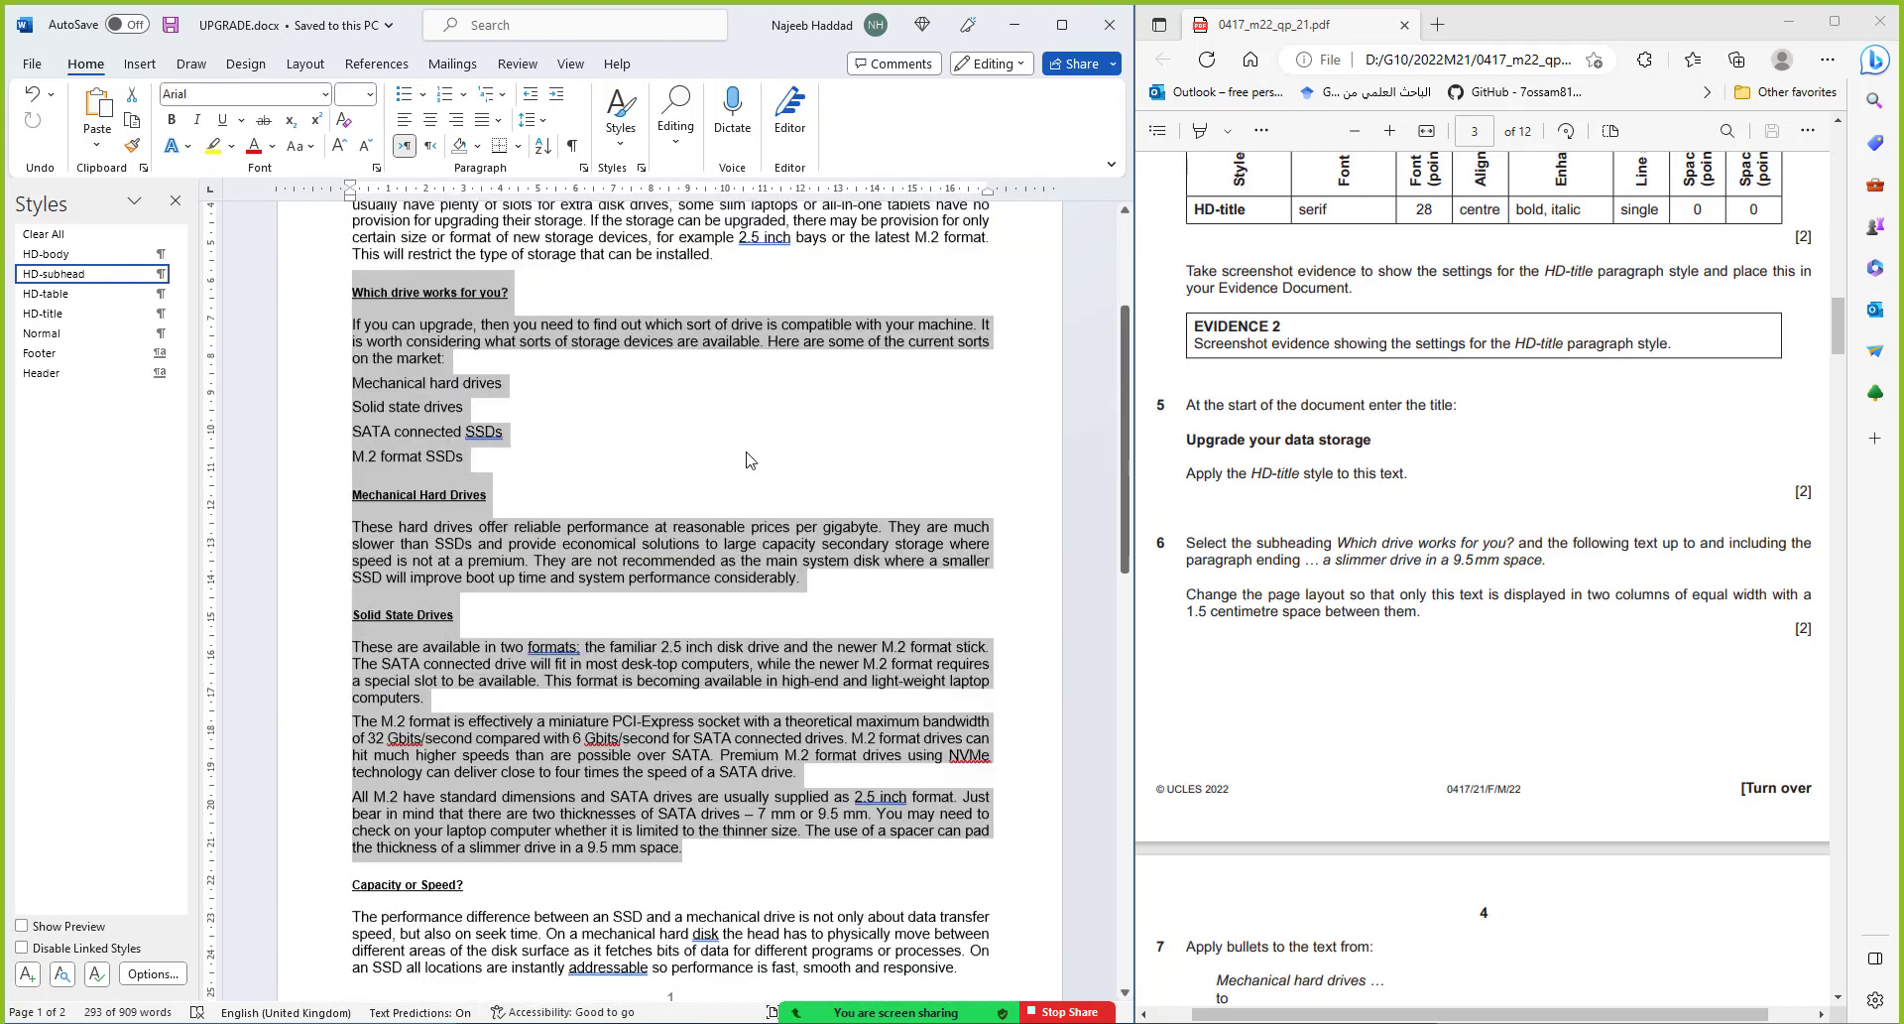
{"action": "scroll", "coordinate": [749, 459], "scroll_direction": "up", "scroll_amount": 1}
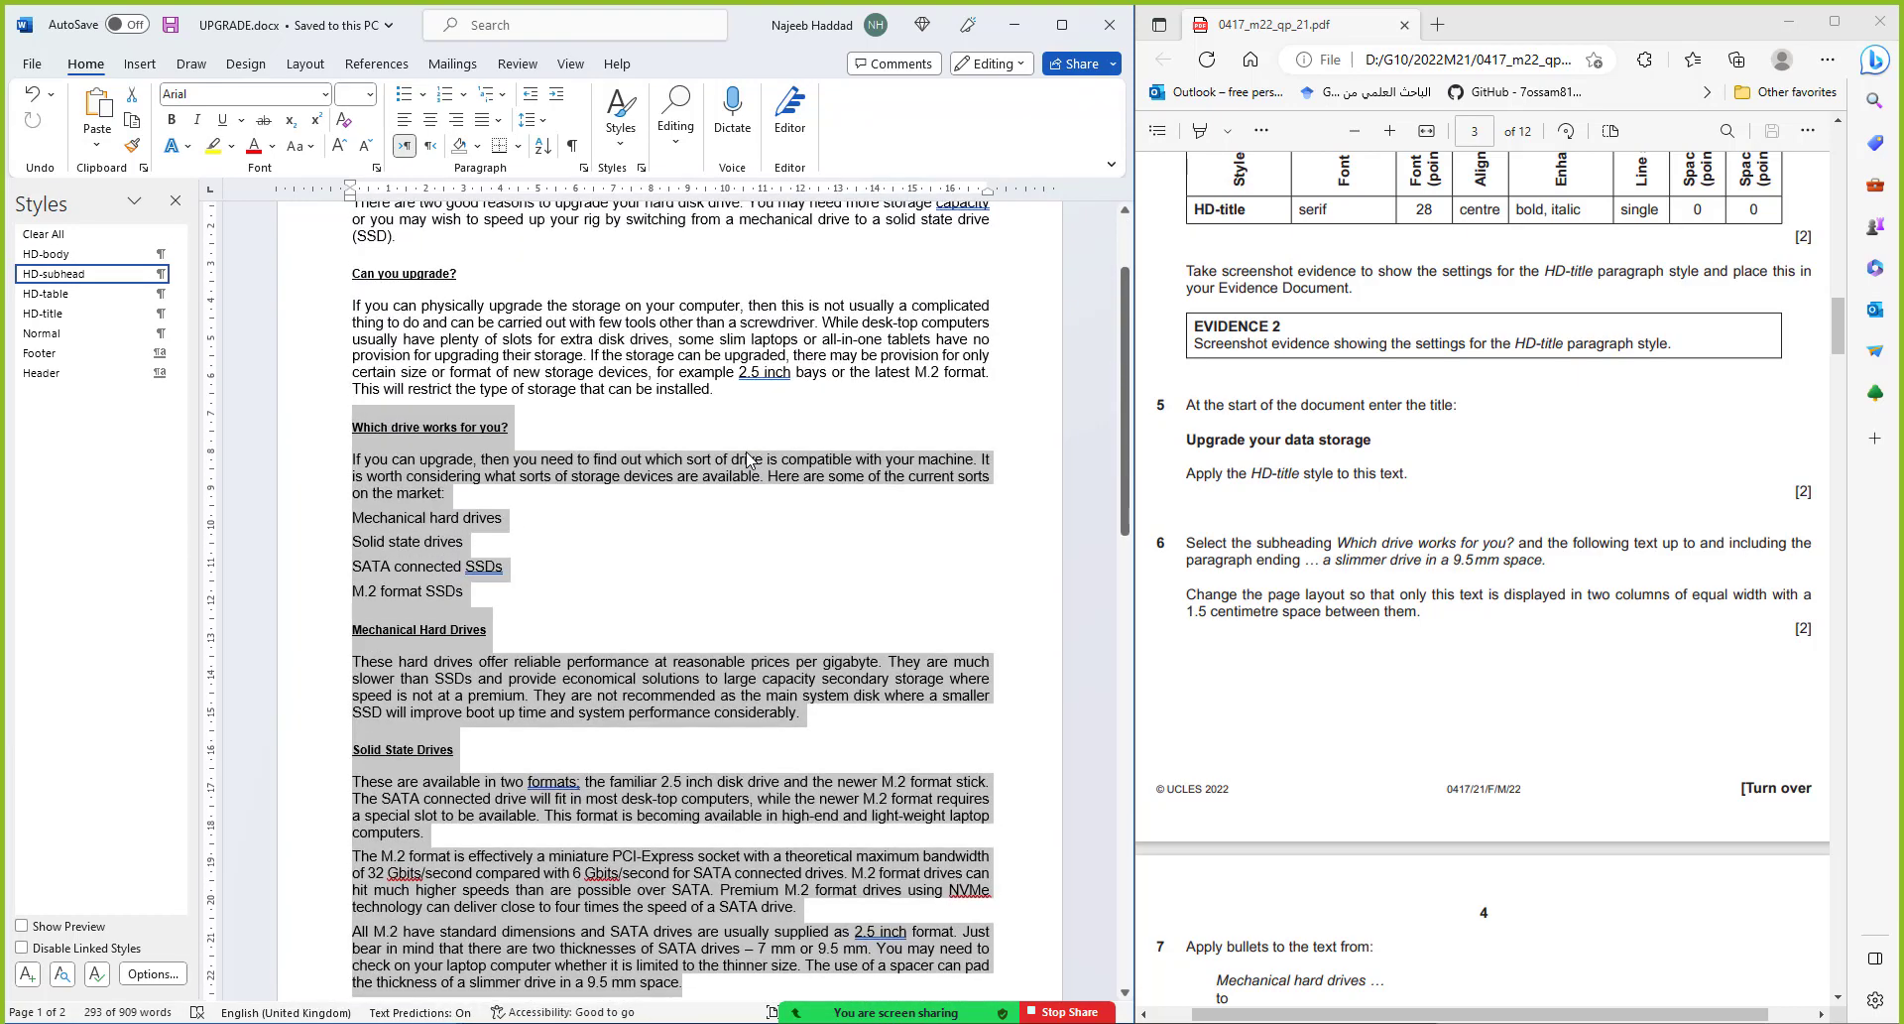
{"action": "scroll", "coordinate": [749, 459], "scroll_direction": "down", "scroll_amount": 2}
{"action": "scroll", "coordinate": [749, 460], "scroll_direction": "up", "scroll_amount": 2}
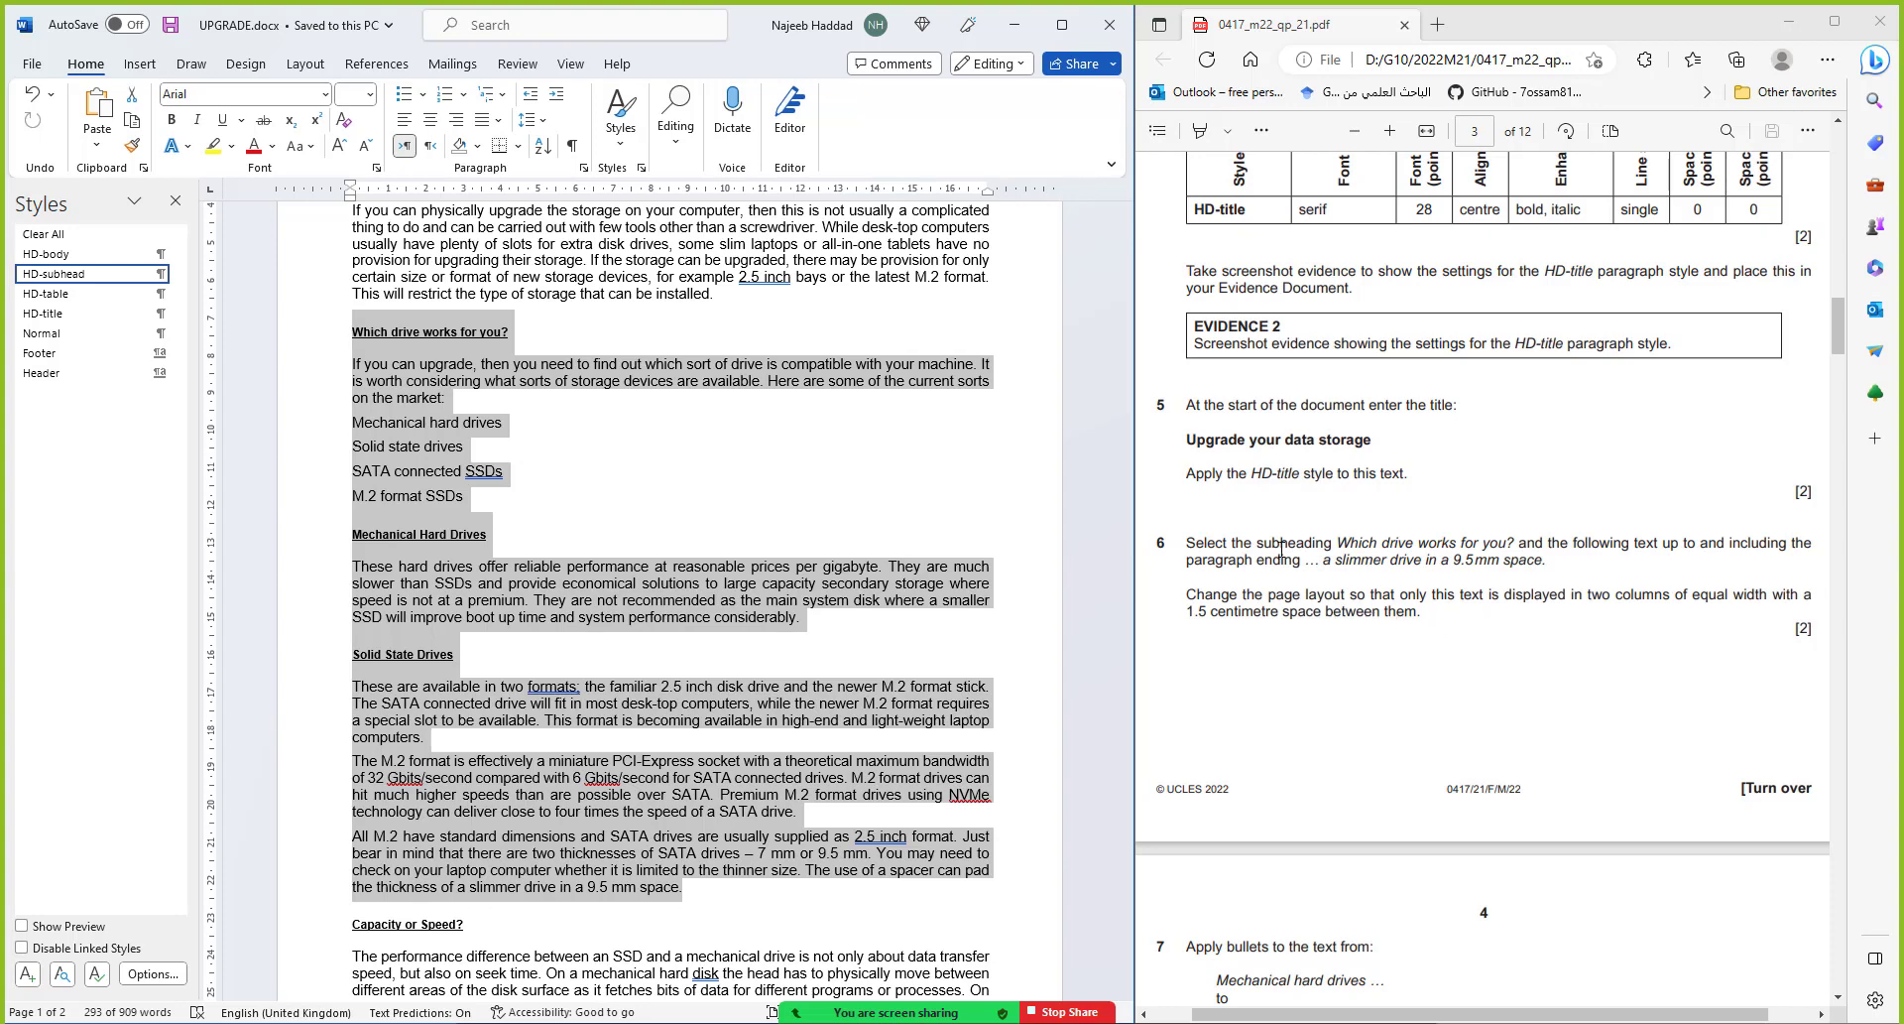
Format the selected passage as two equal columns with 1.5 cm spacing
{"action": "left_click", "coordinate": [306, 63]}
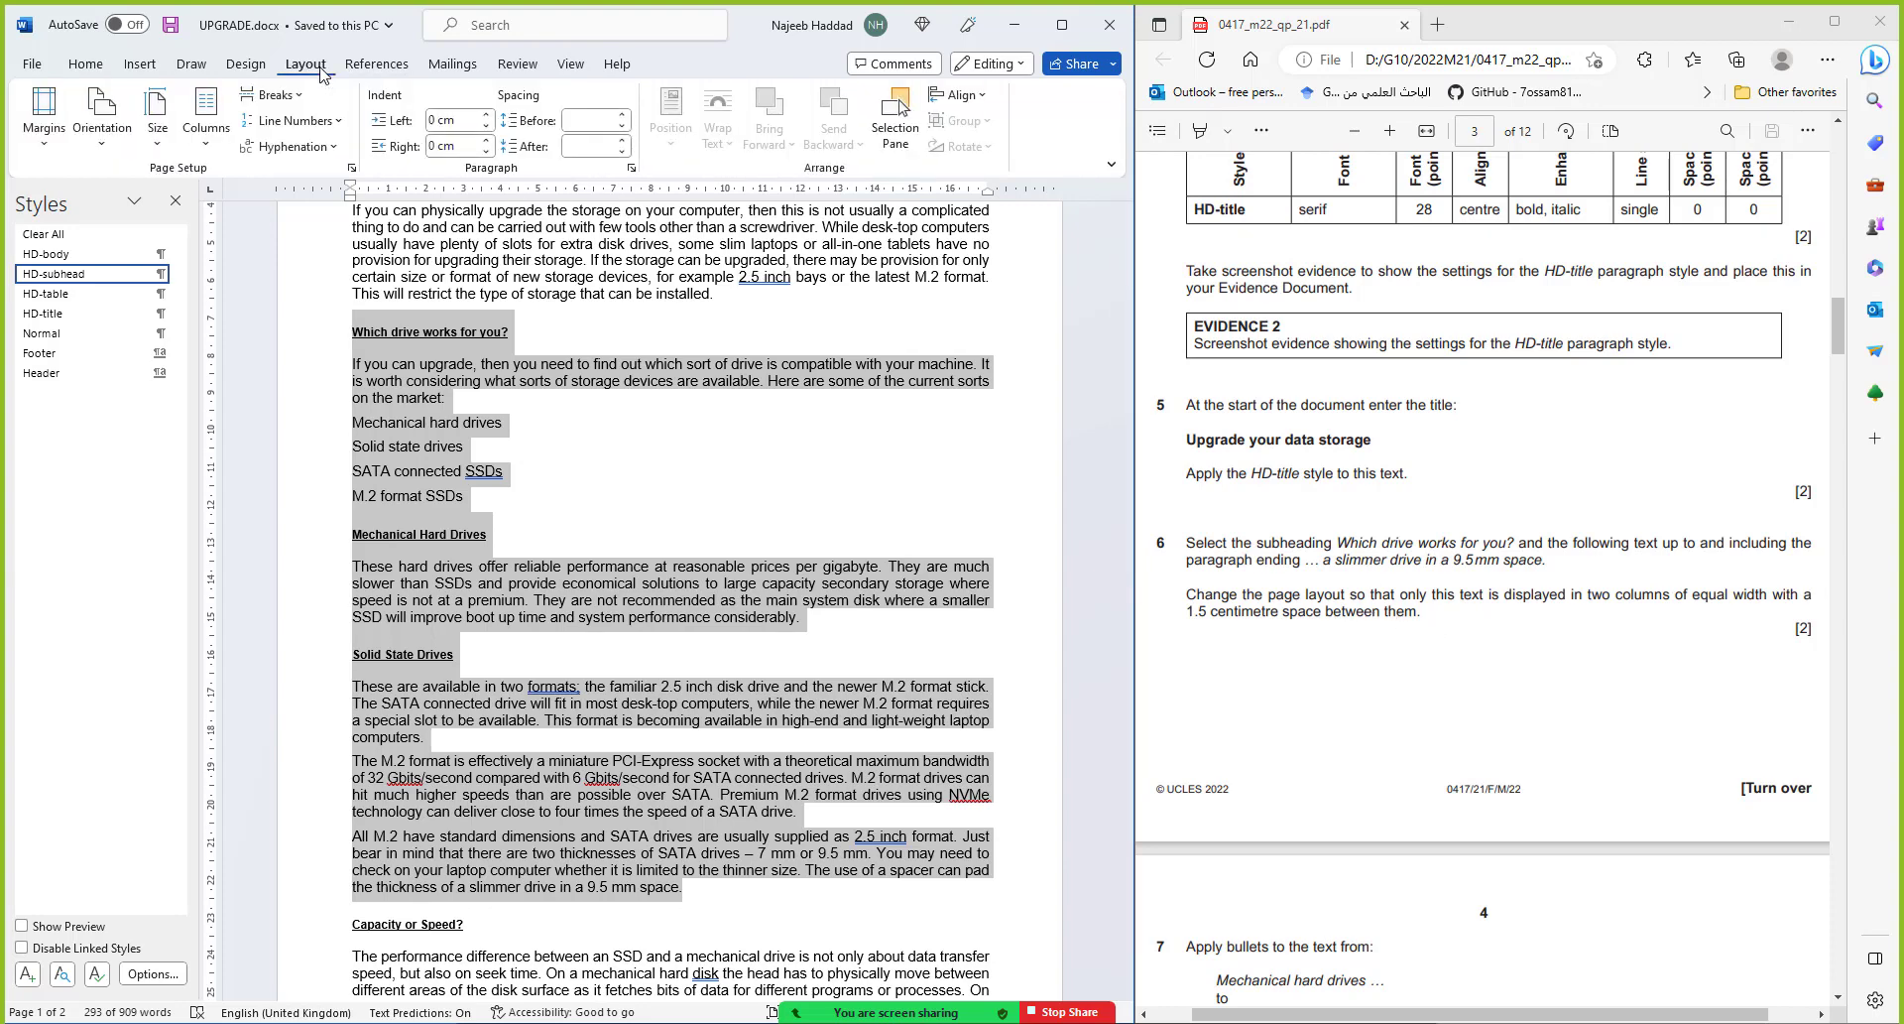
{"action": "left_click", "coordinate": [205, 111]}
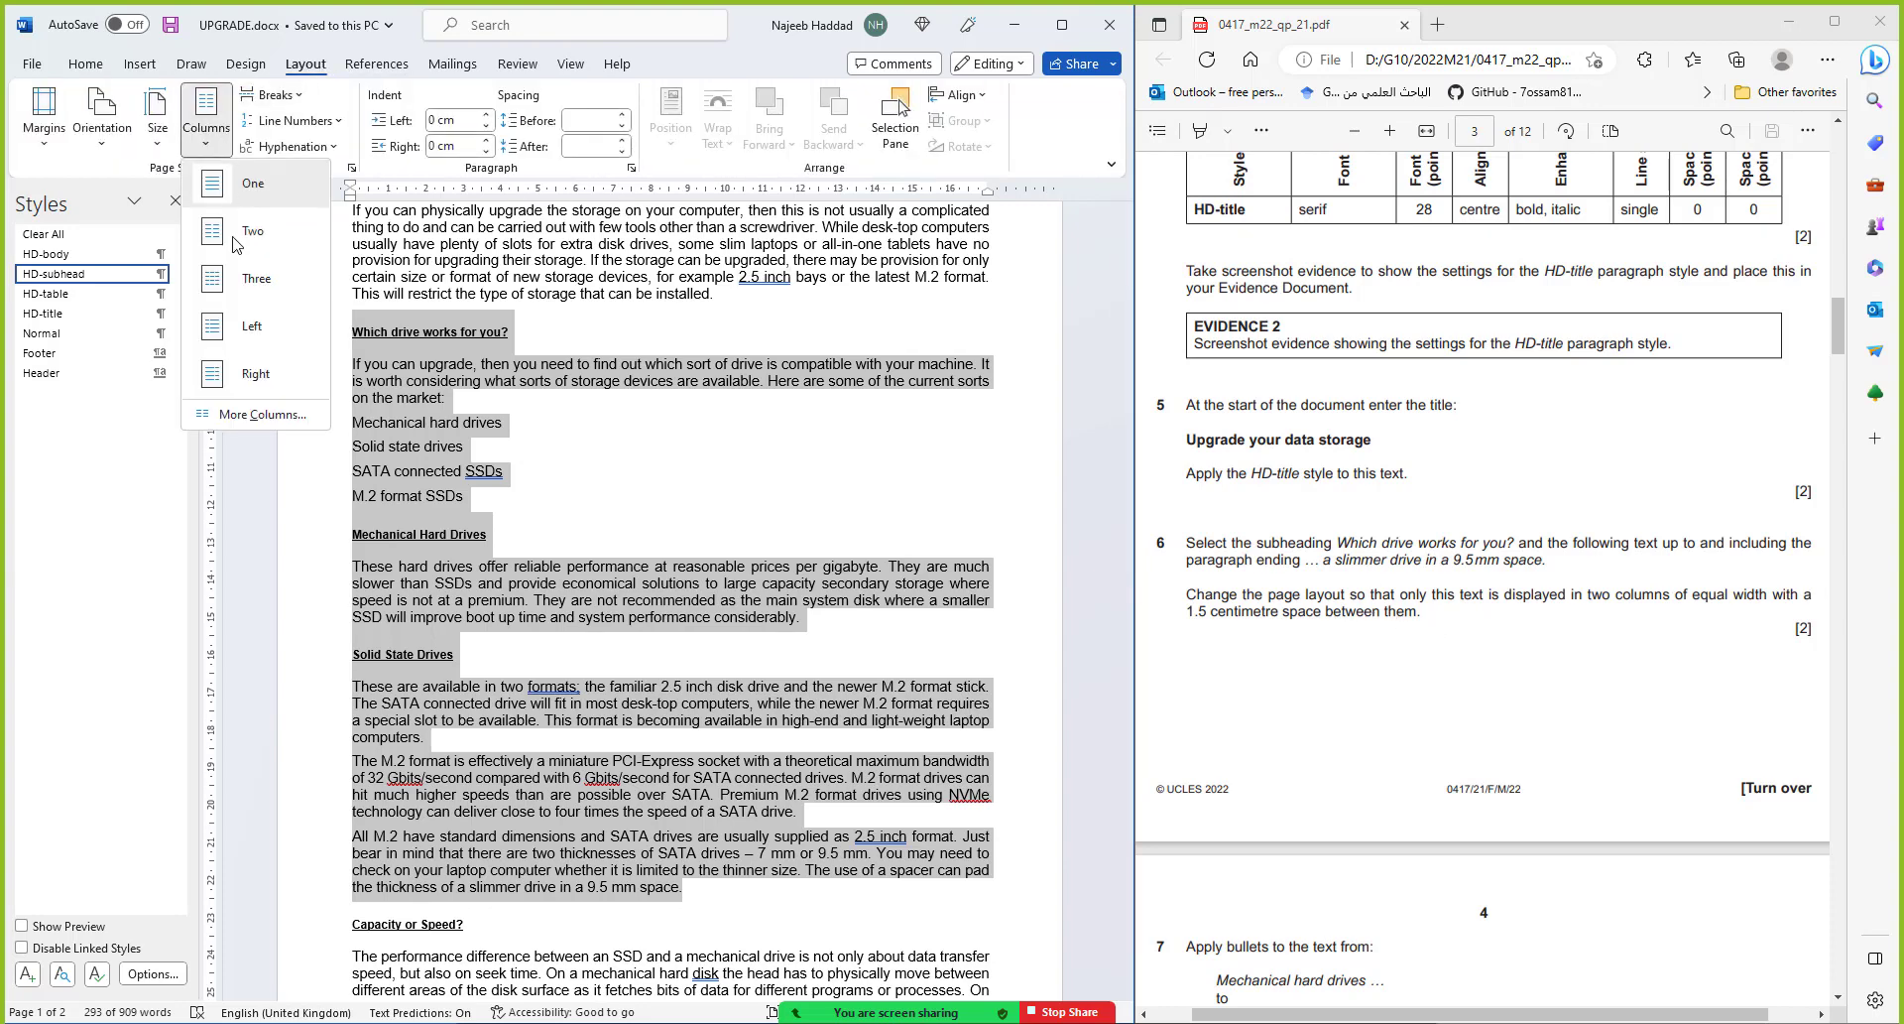
{"action": "left_click", "coordinate": [276, 415]}
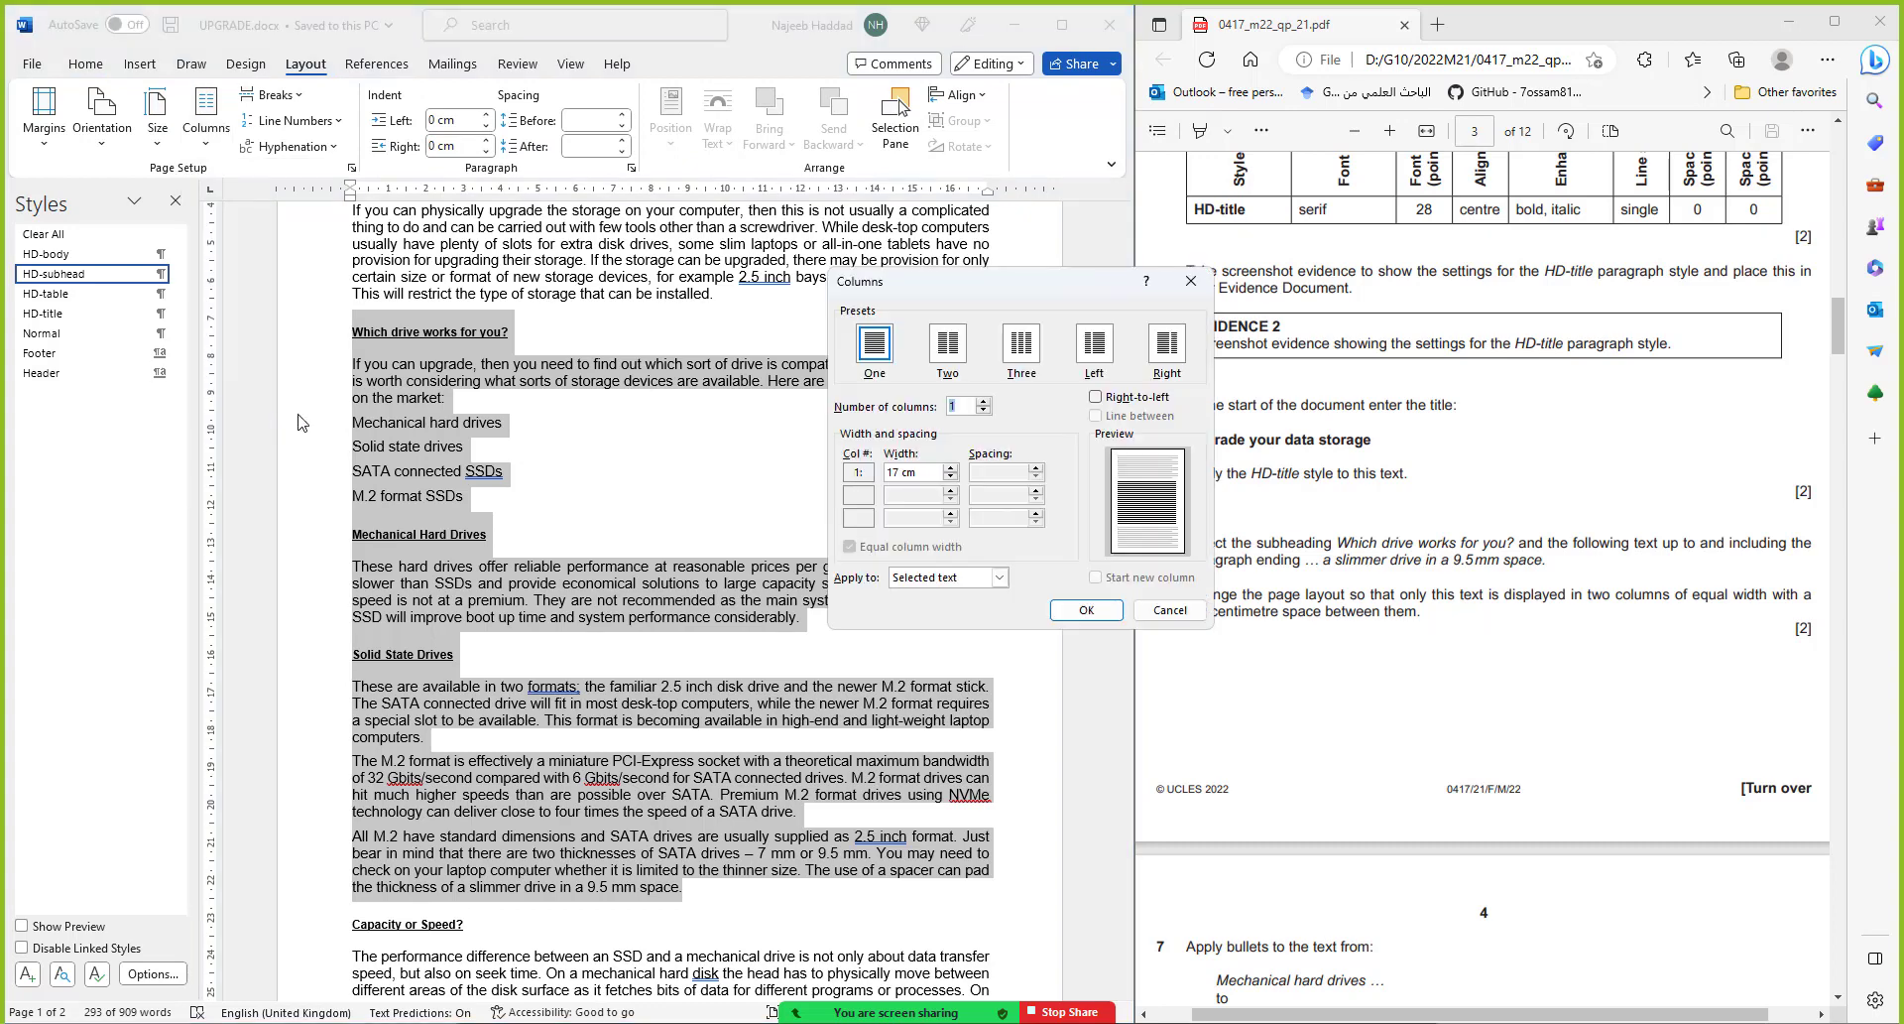
{"action": "left_click", "coordinate": [947, 347]}
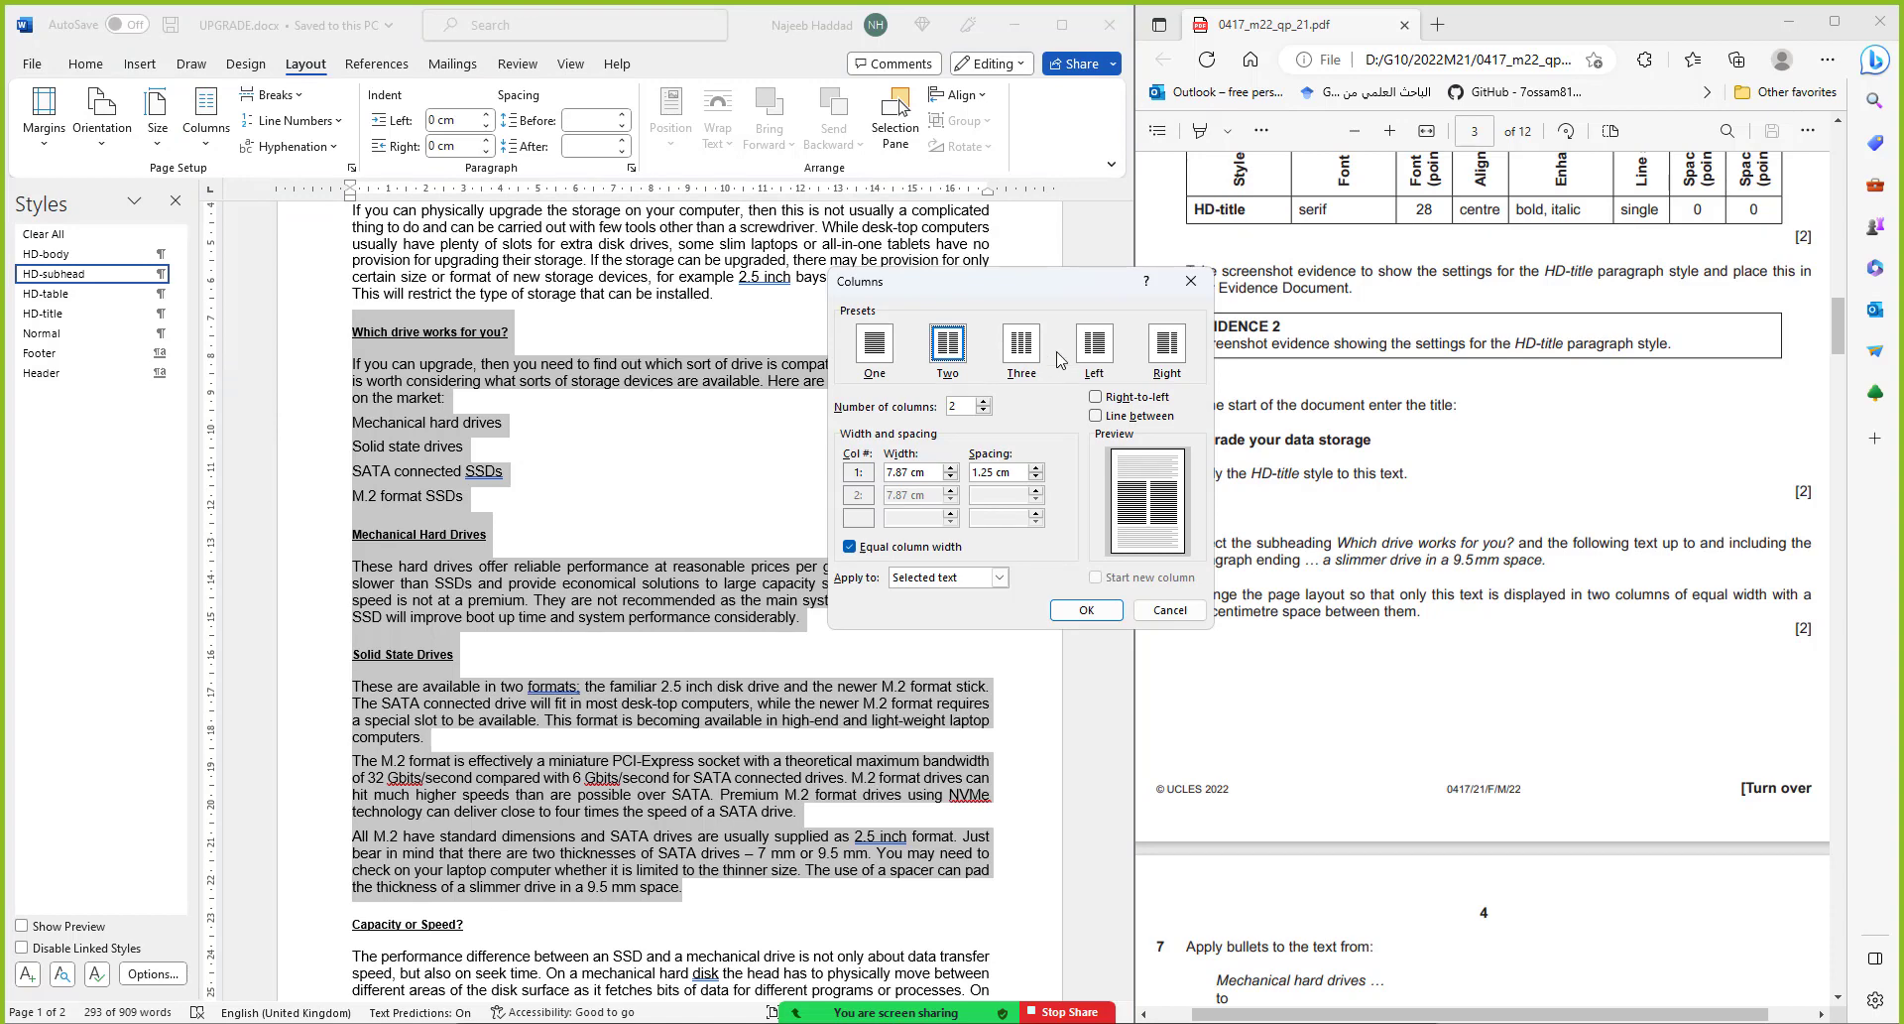
{"action": "left_click_drag", "start_coordinate": [1067, 282], "coordinate": [907, 282]}
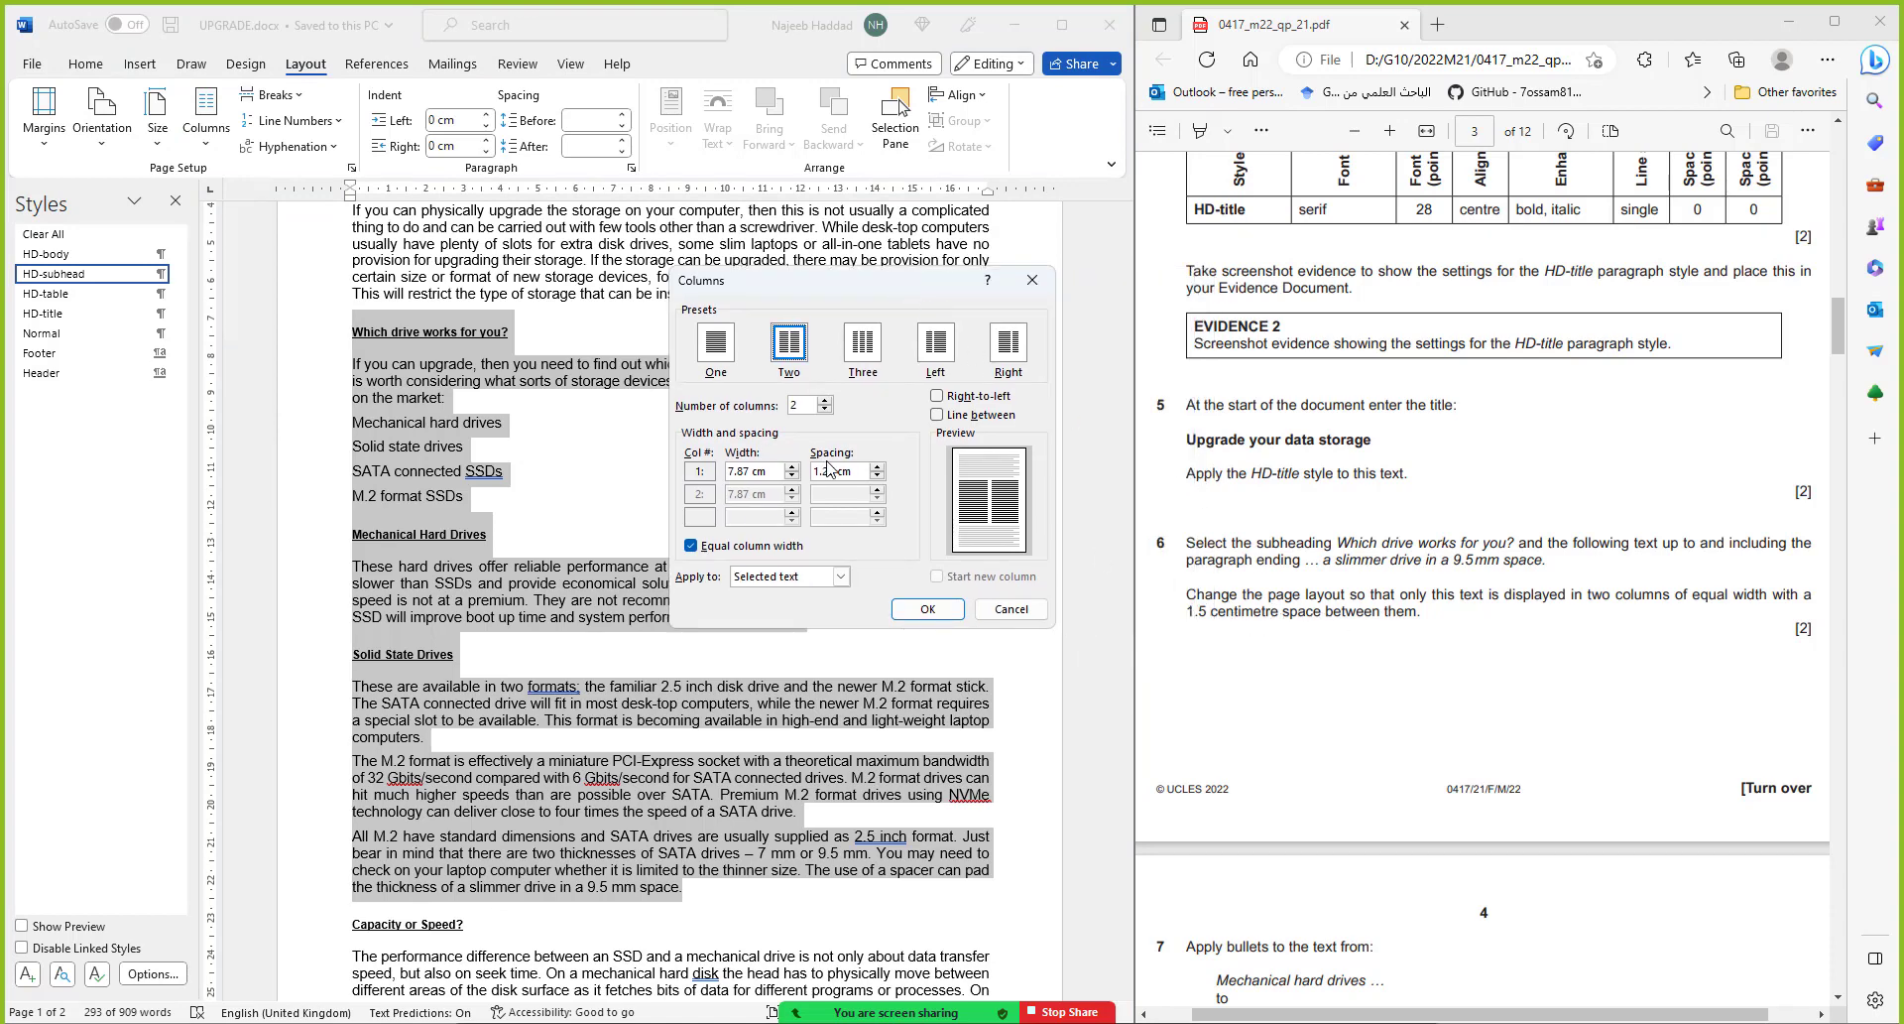
{"action": "left_click_drag", "start_coordinate": [841, 471], "coordinate": [812, 470]}
{"action": "type", "text": "1.5"}
{"action": "left_click", "coordinate": [922, 606]}
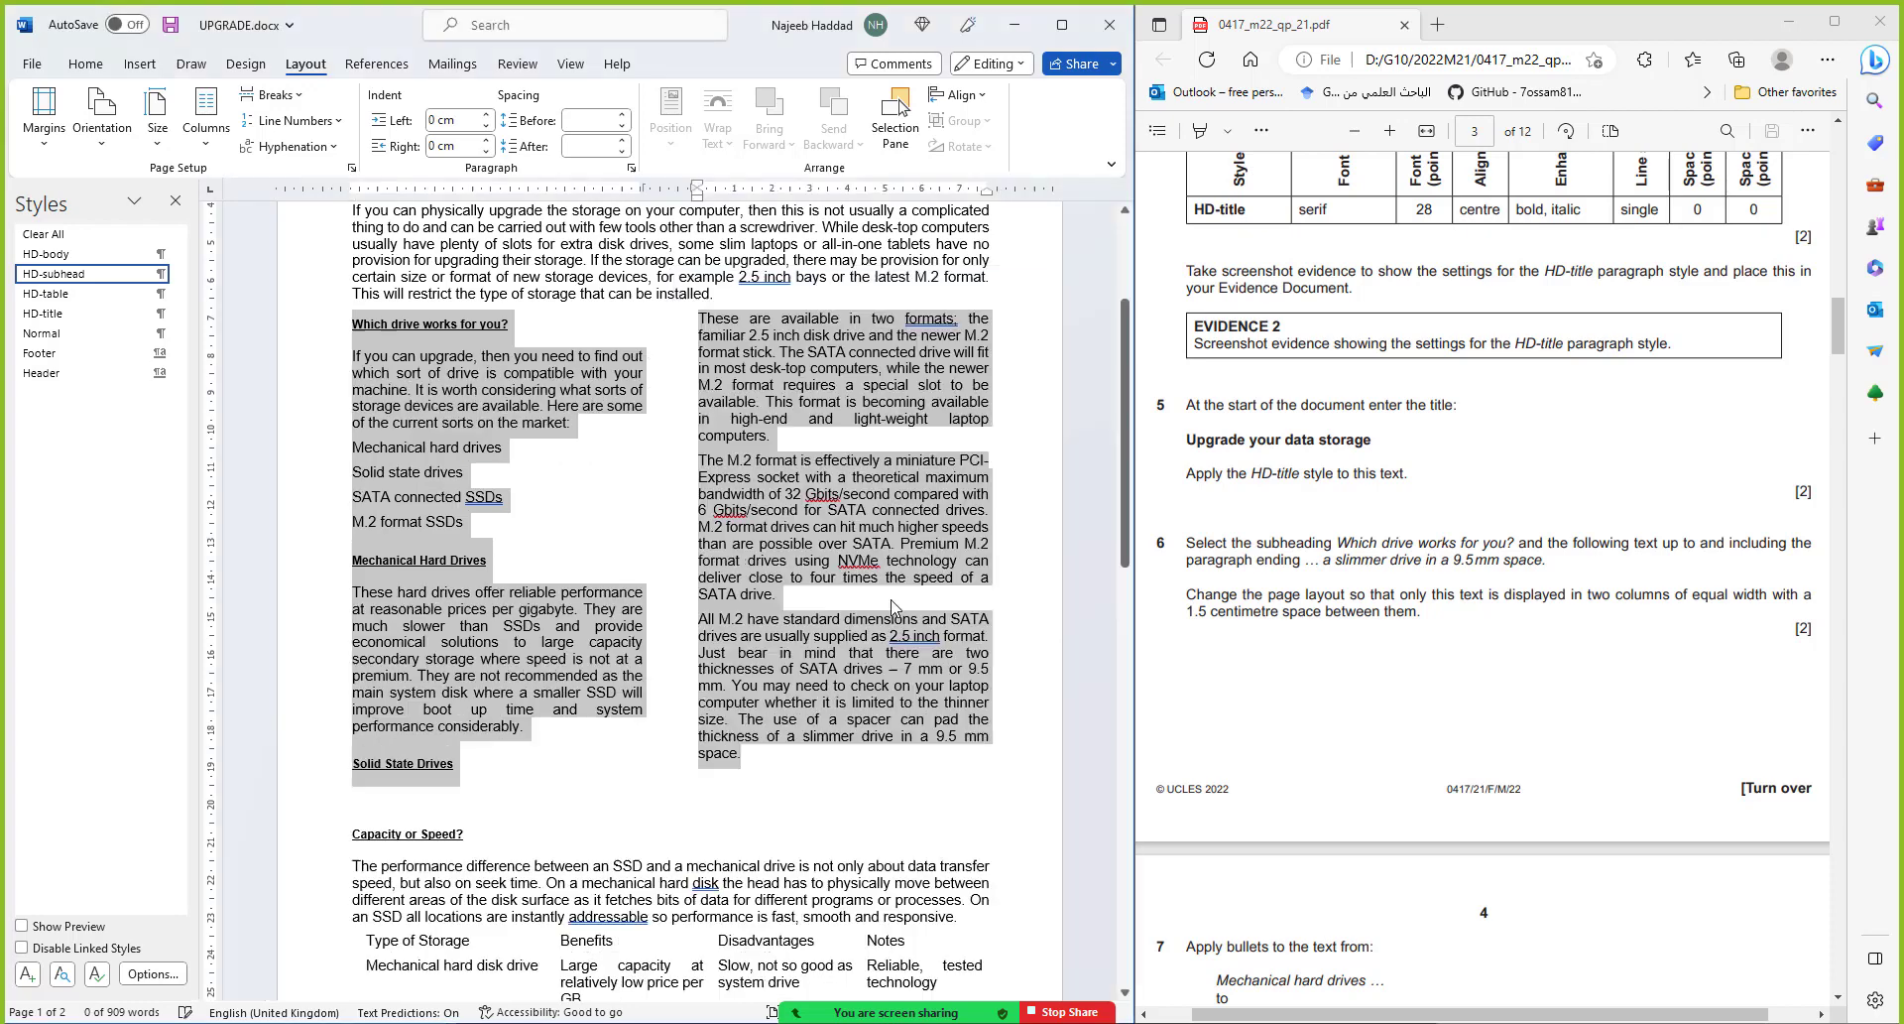
Save the document and clear the selection on the columned passage
{"action": "left_click", "coordinate": [170, 34]}
{"action": "scroll", "coordinate": [1482, 575], "scroll_direction": "down", "scroll_amount": 5}
{"action": "left_click", "coordinate": [864, 477]}
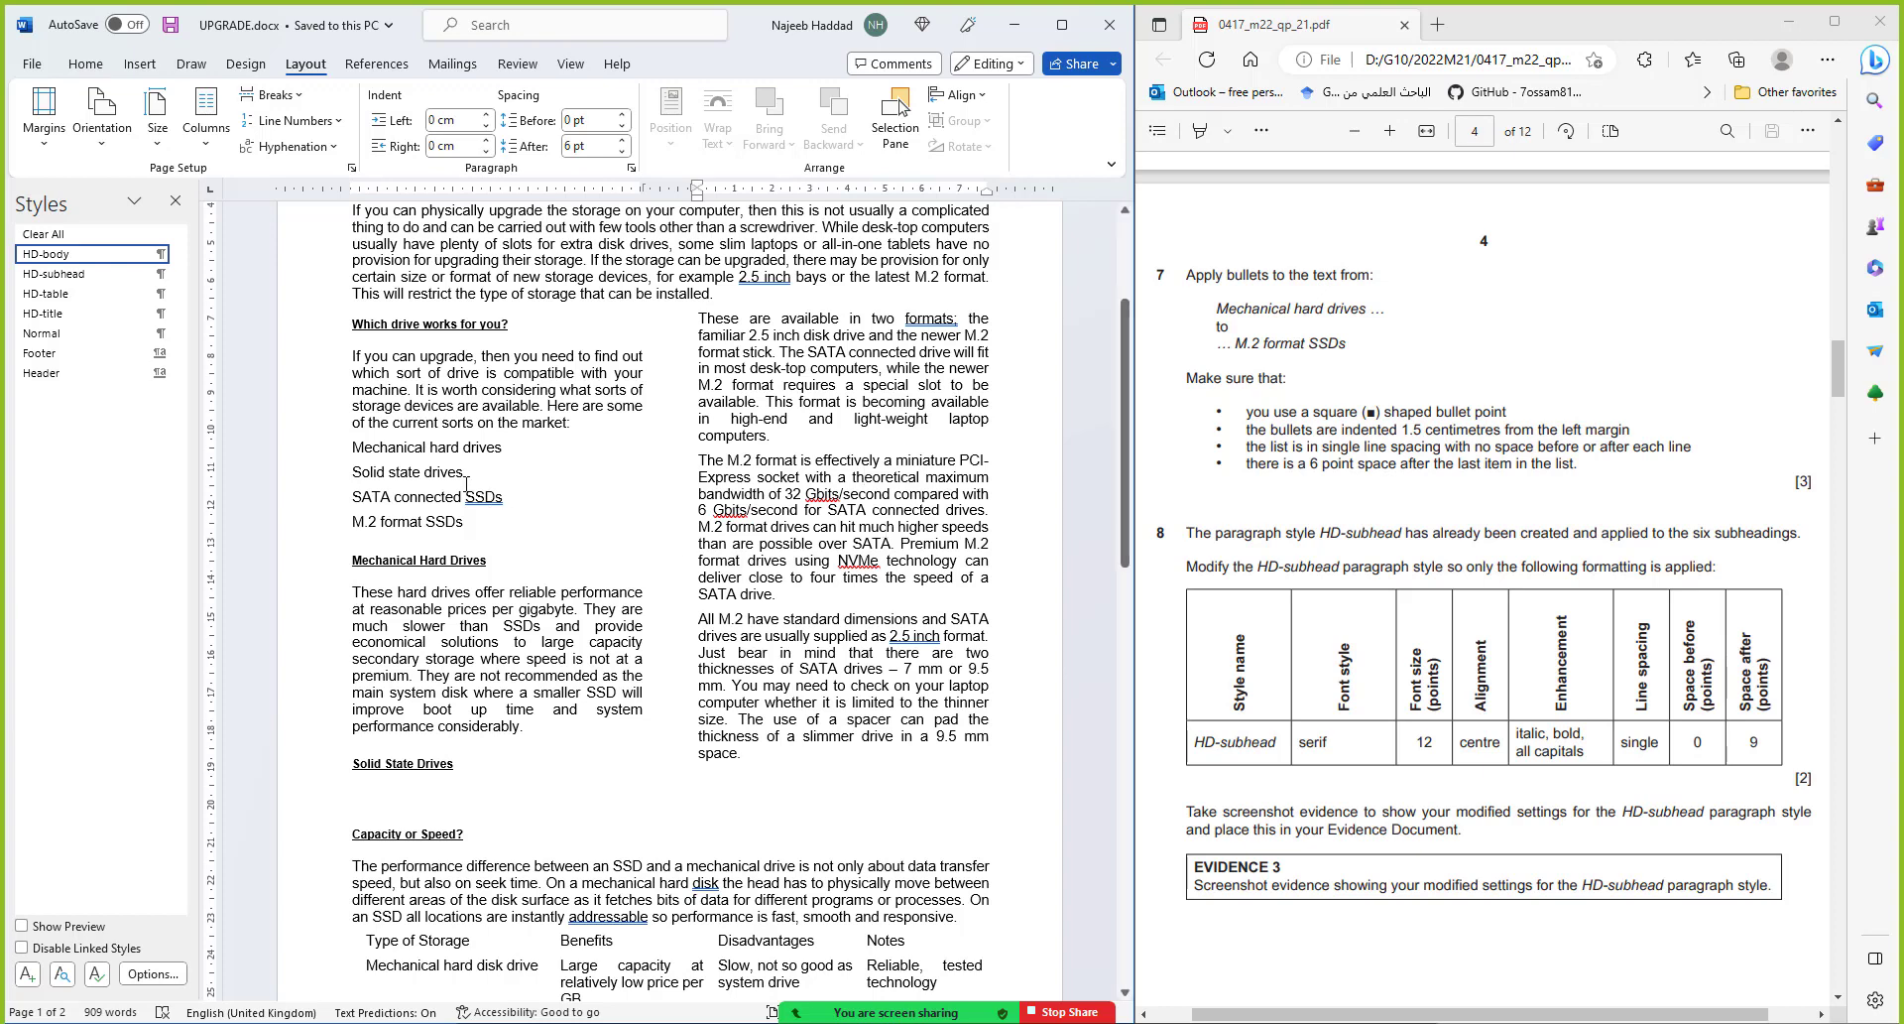
Give the four drive-type lines square bullets
{"action": "left_click_drag", "start_coordinate": [355, 448], "coordinate": [468, 524]}
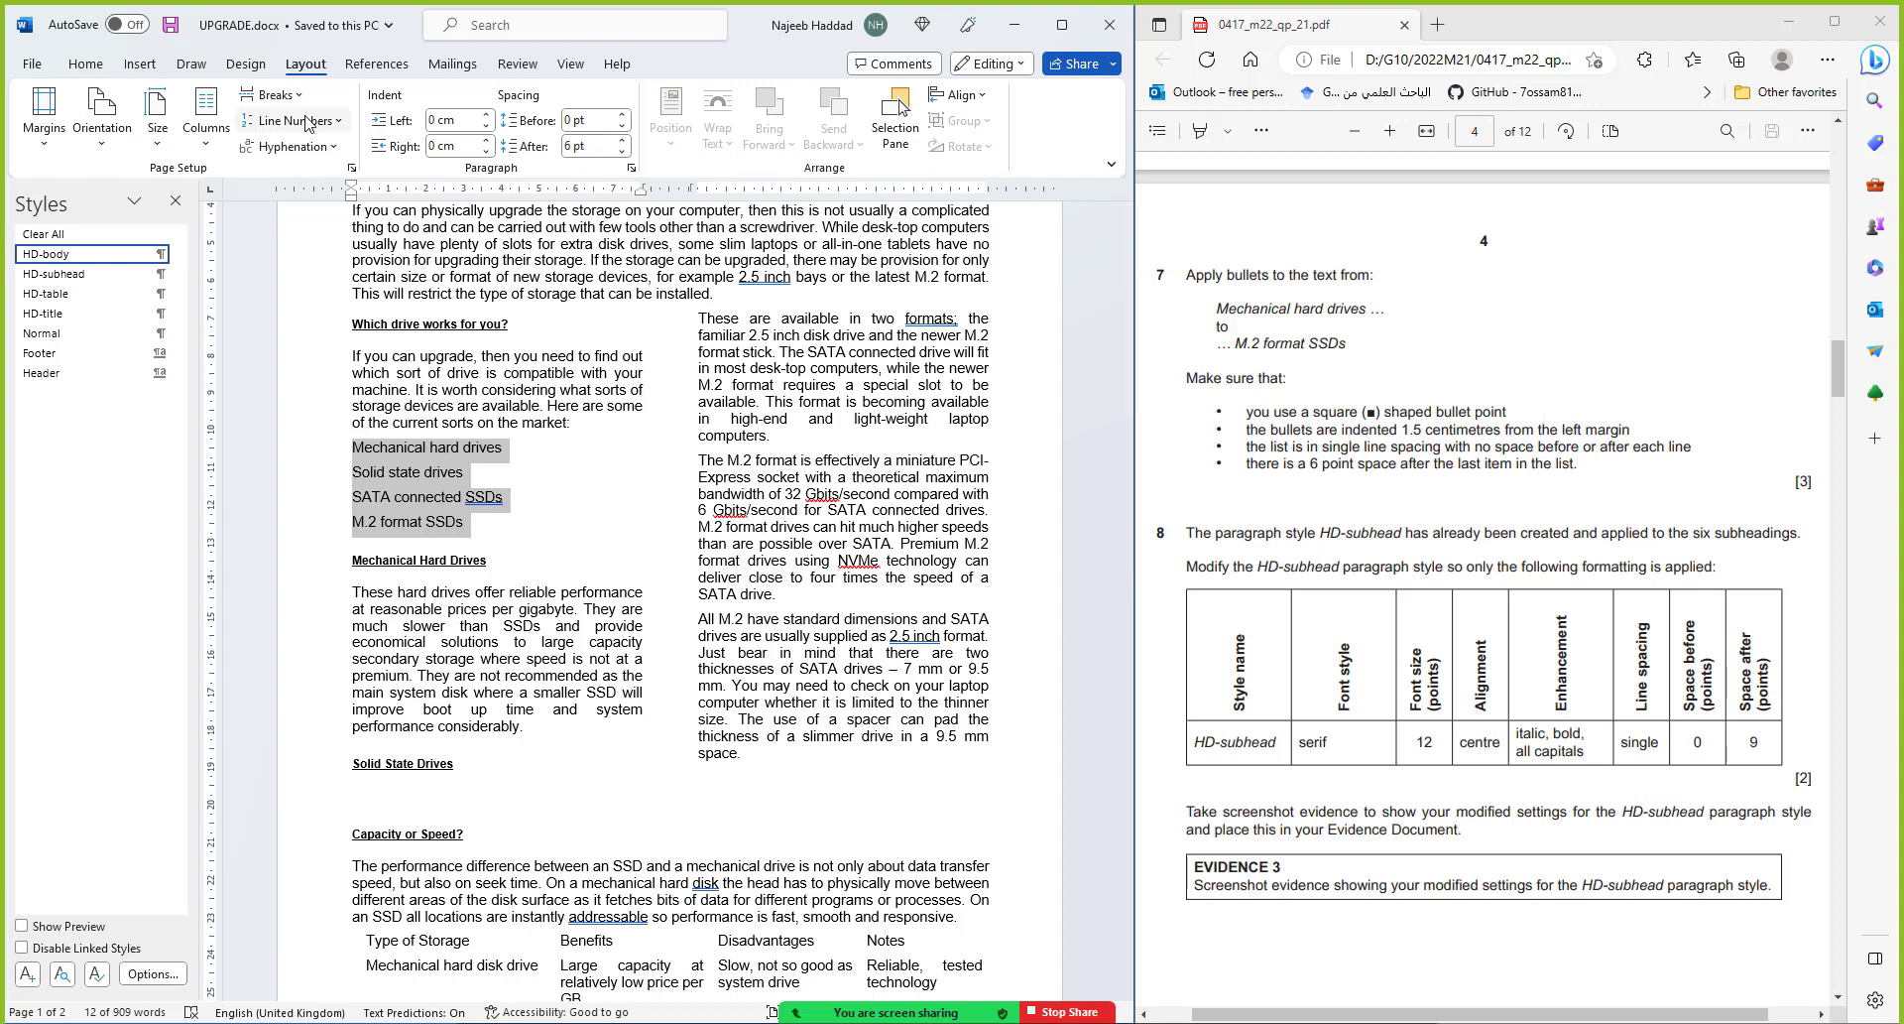
{"action": "left_click", "coordinate": [111, 66]}
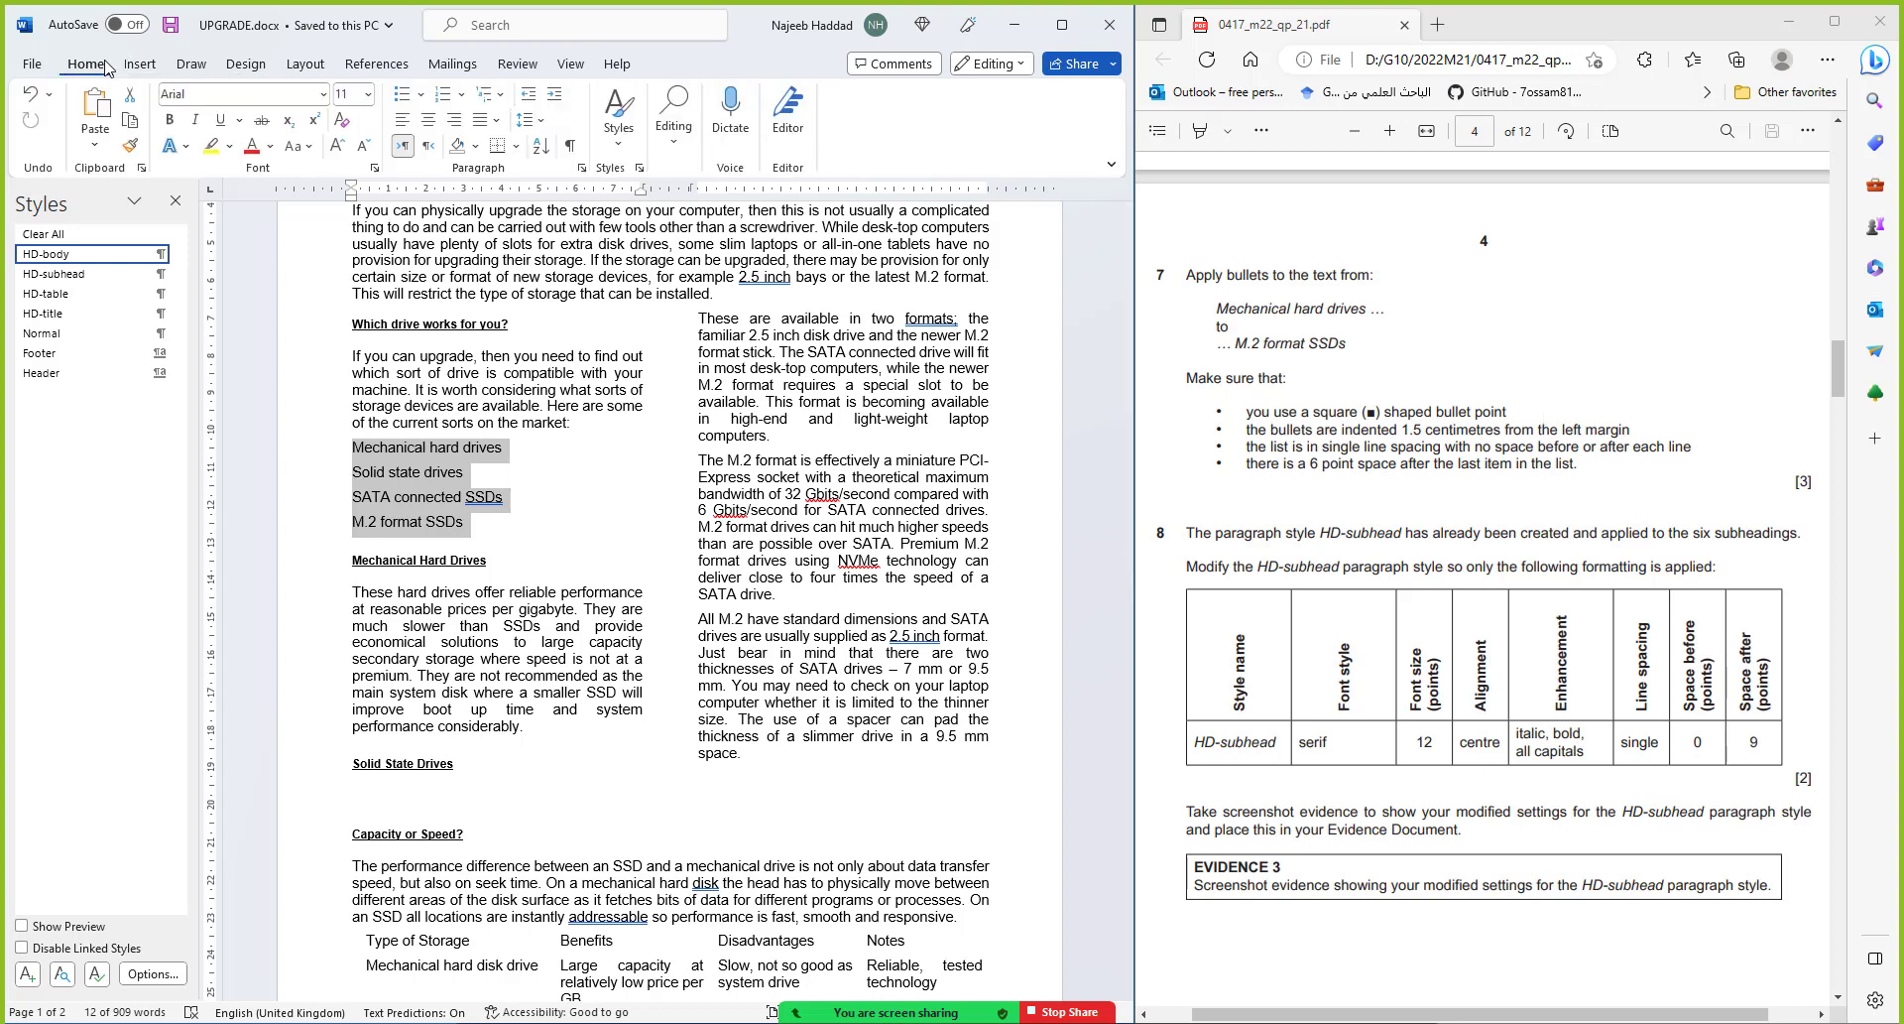
{"action": "left_click", "coordinate": [424, 94]}
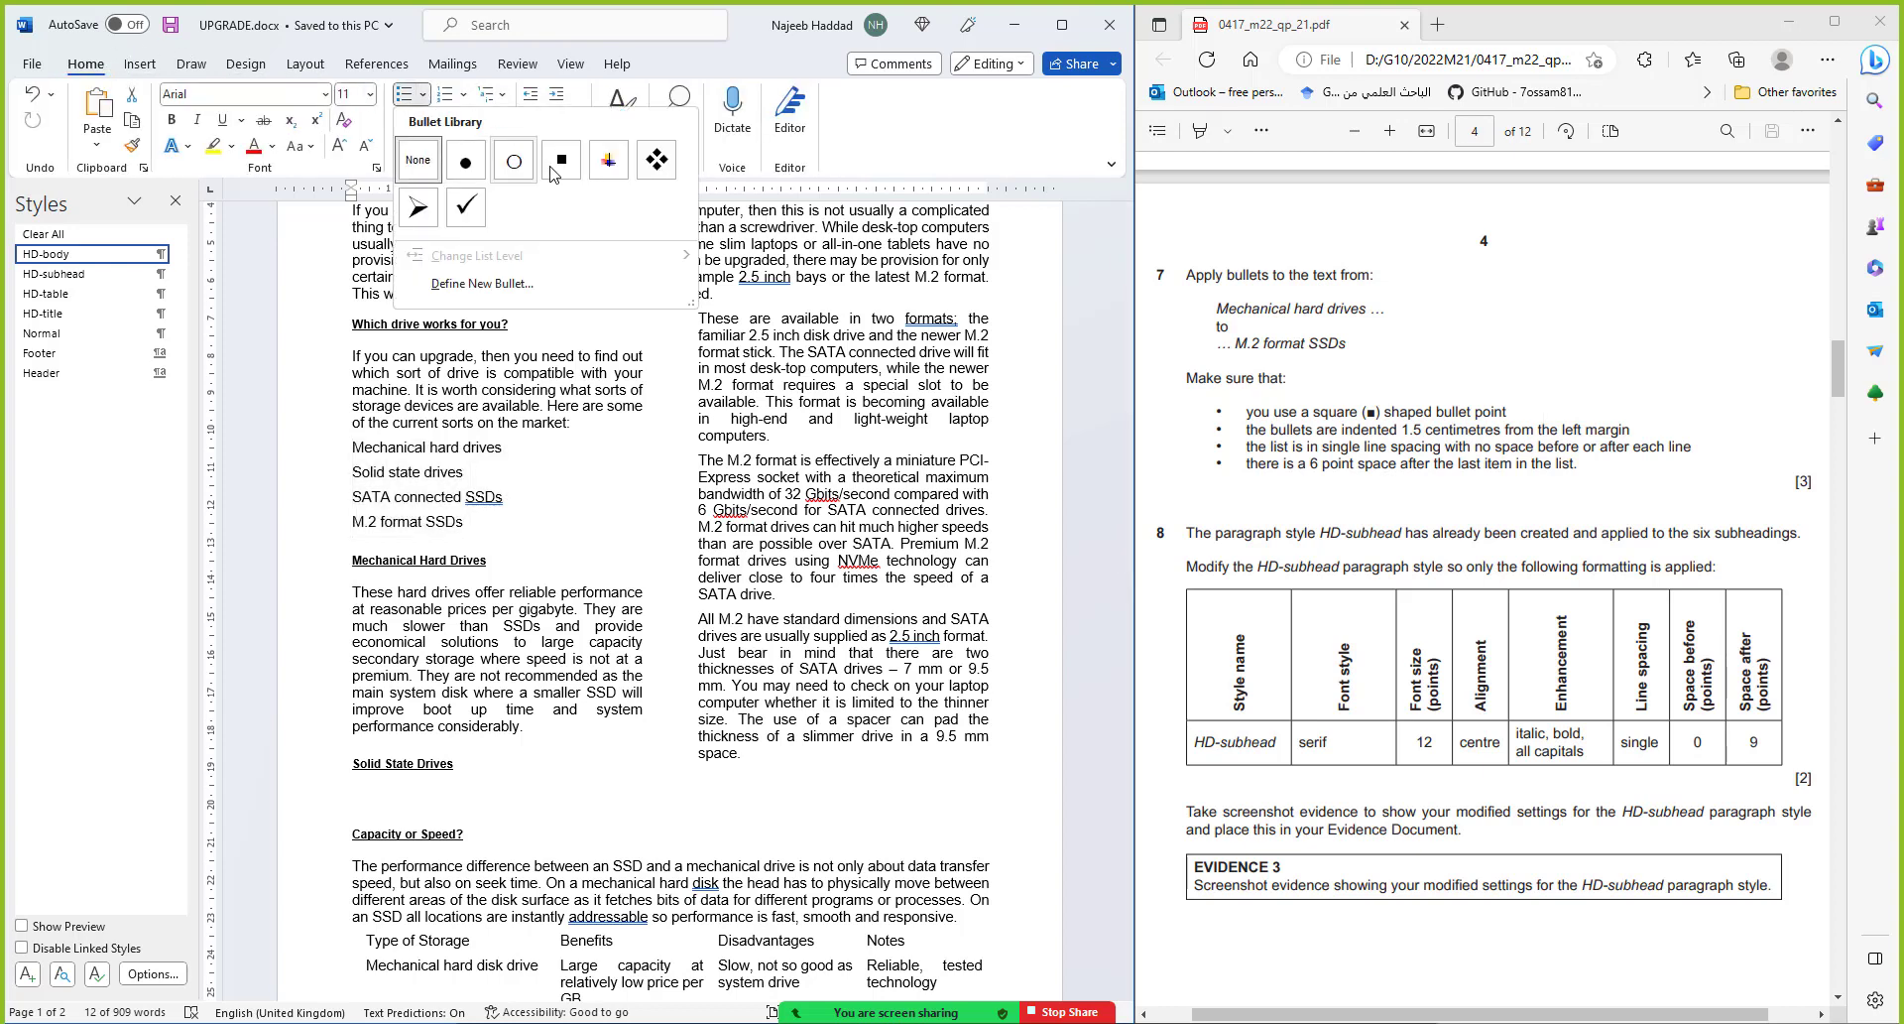
{"action": "left_click", "coordinate": [562, 161]}
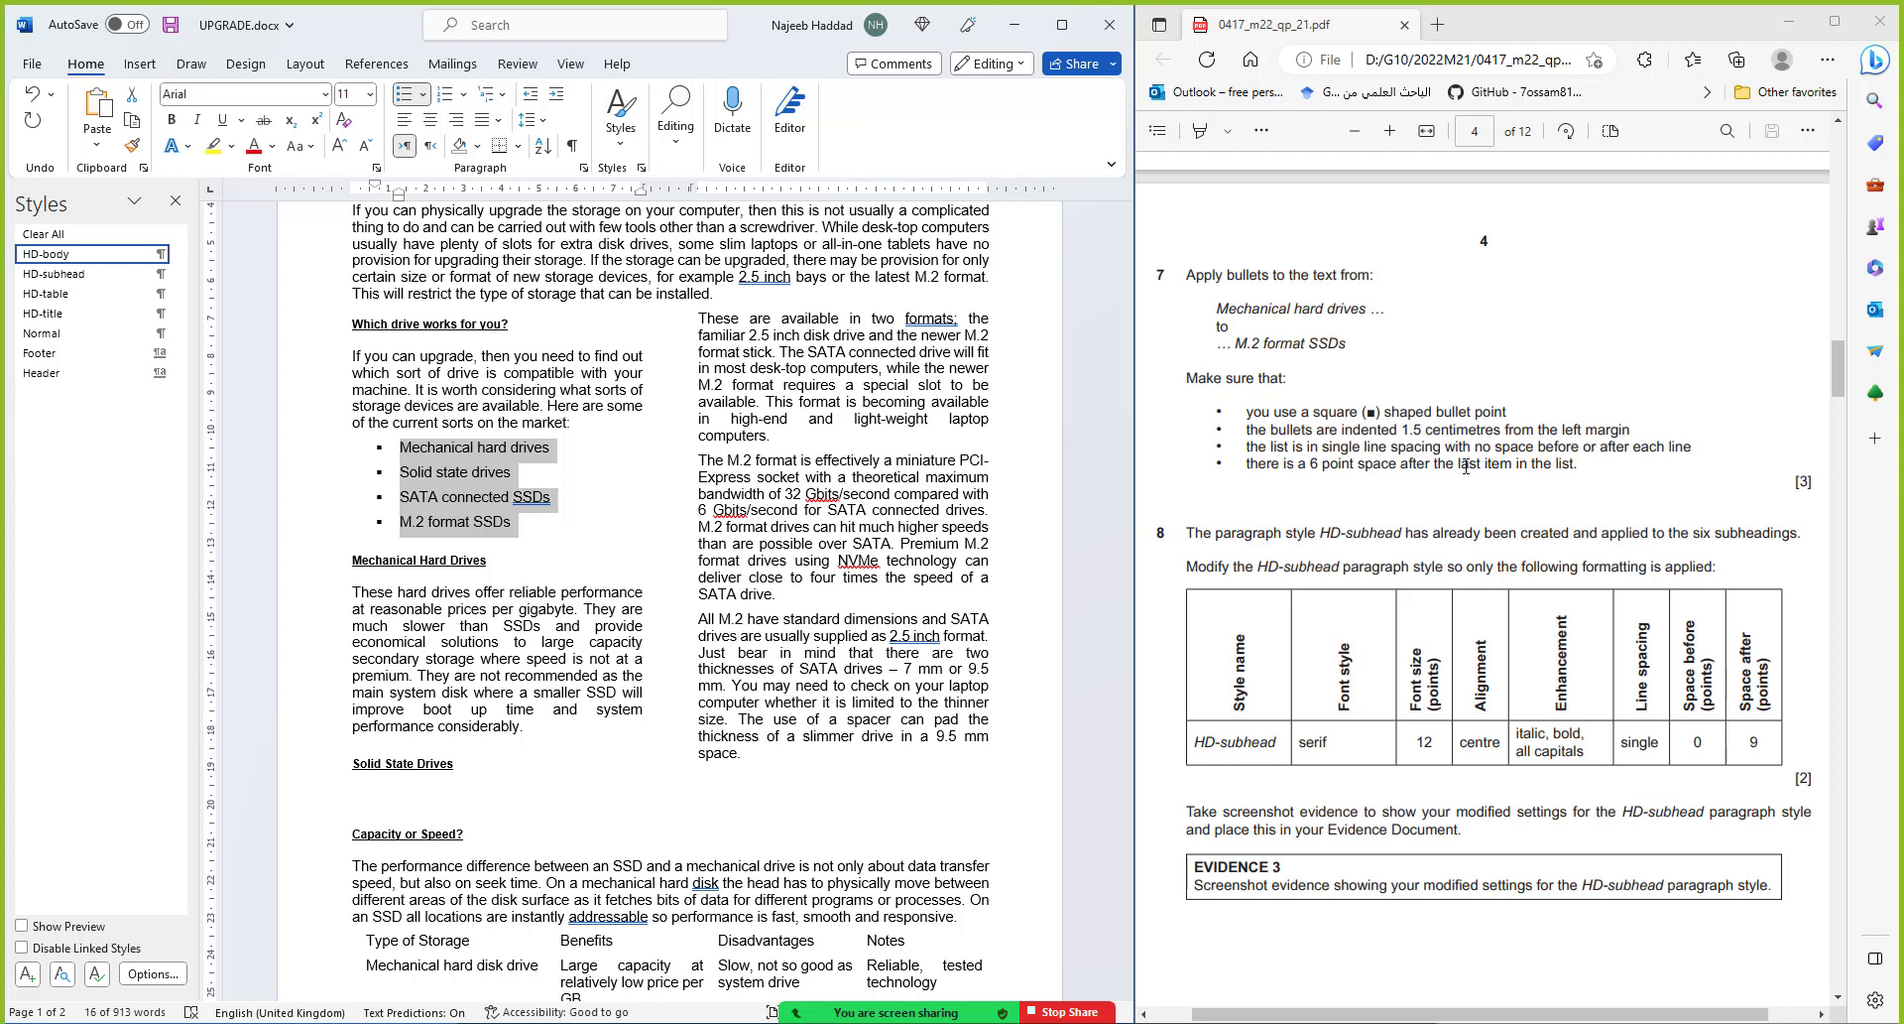
Indent the bulleted list 1.5 cm and set 0 pt space after each item
{"action": "left_click", "coordinate": [584, 167]}
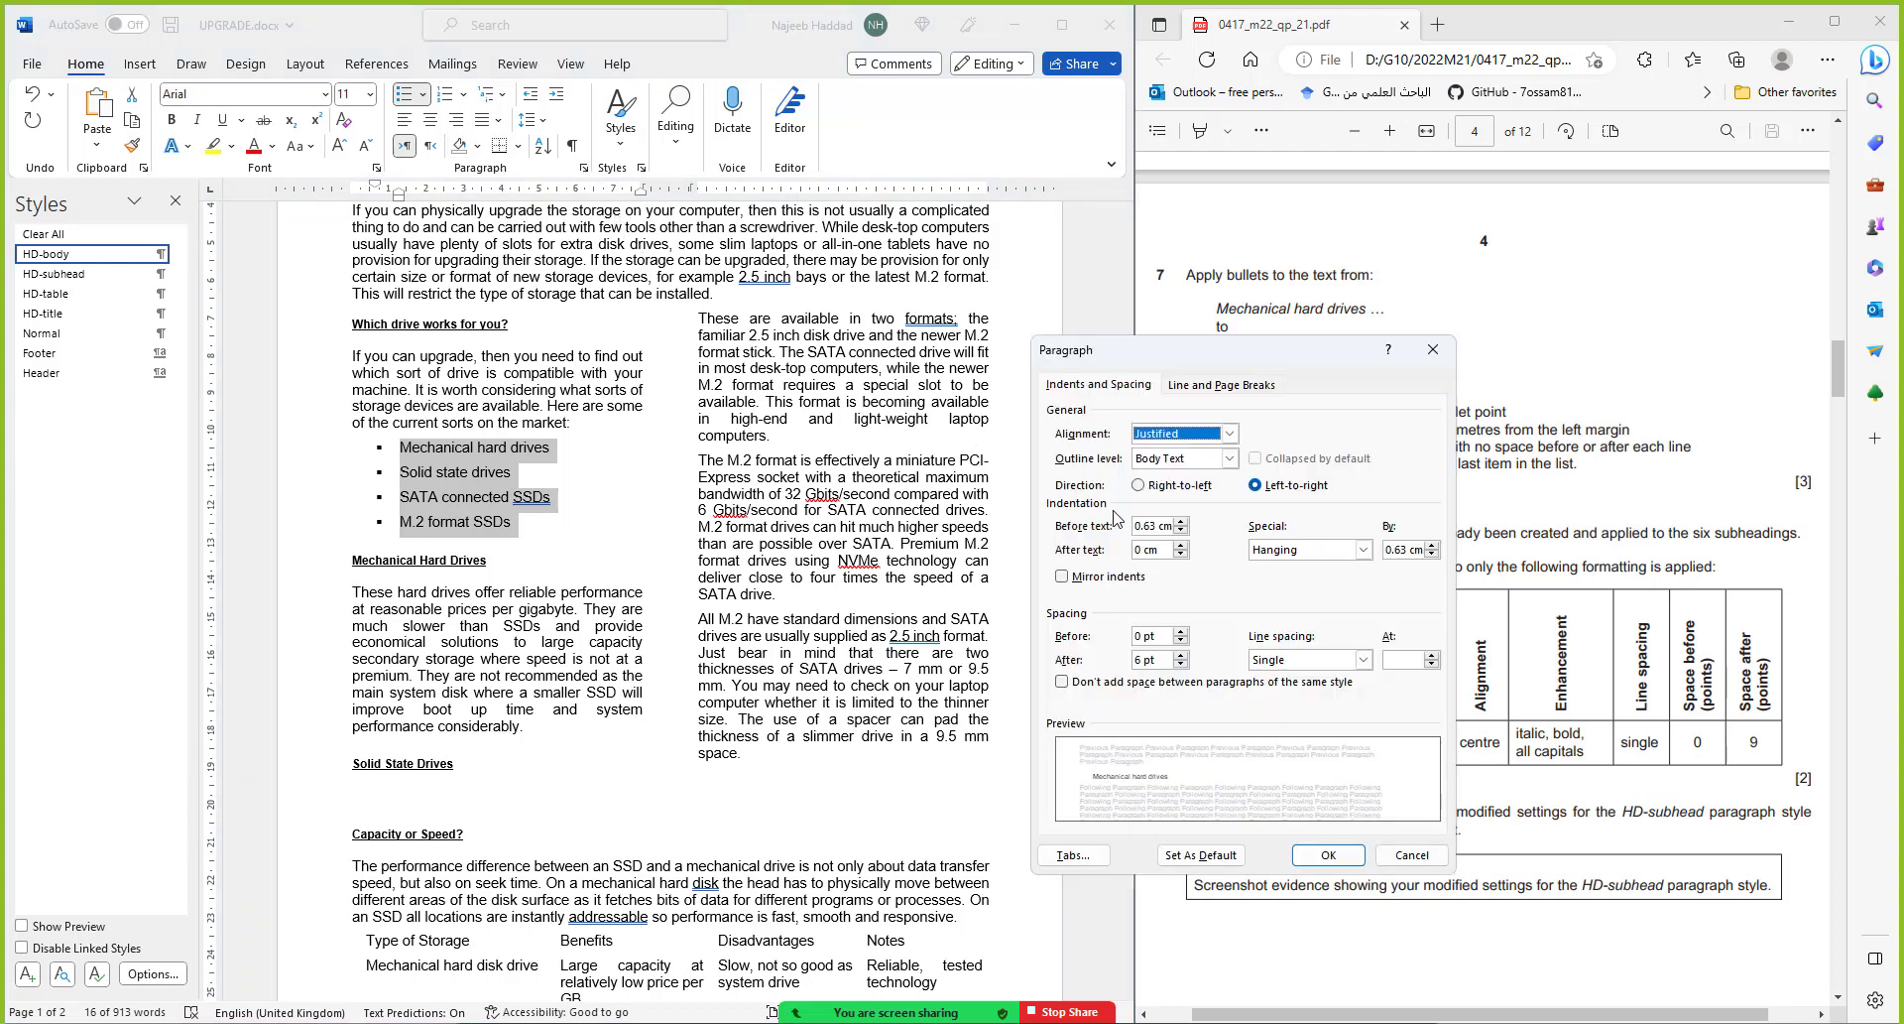
{"action": "left_click", "coordinate": [1112, 527]}
{"action": "type", "text": "1"}
{"action": "type", "text": "5"}
{"action": "left_click_drag", "start_coordinate": [1238, 359], "coordinate": [831, 363]}
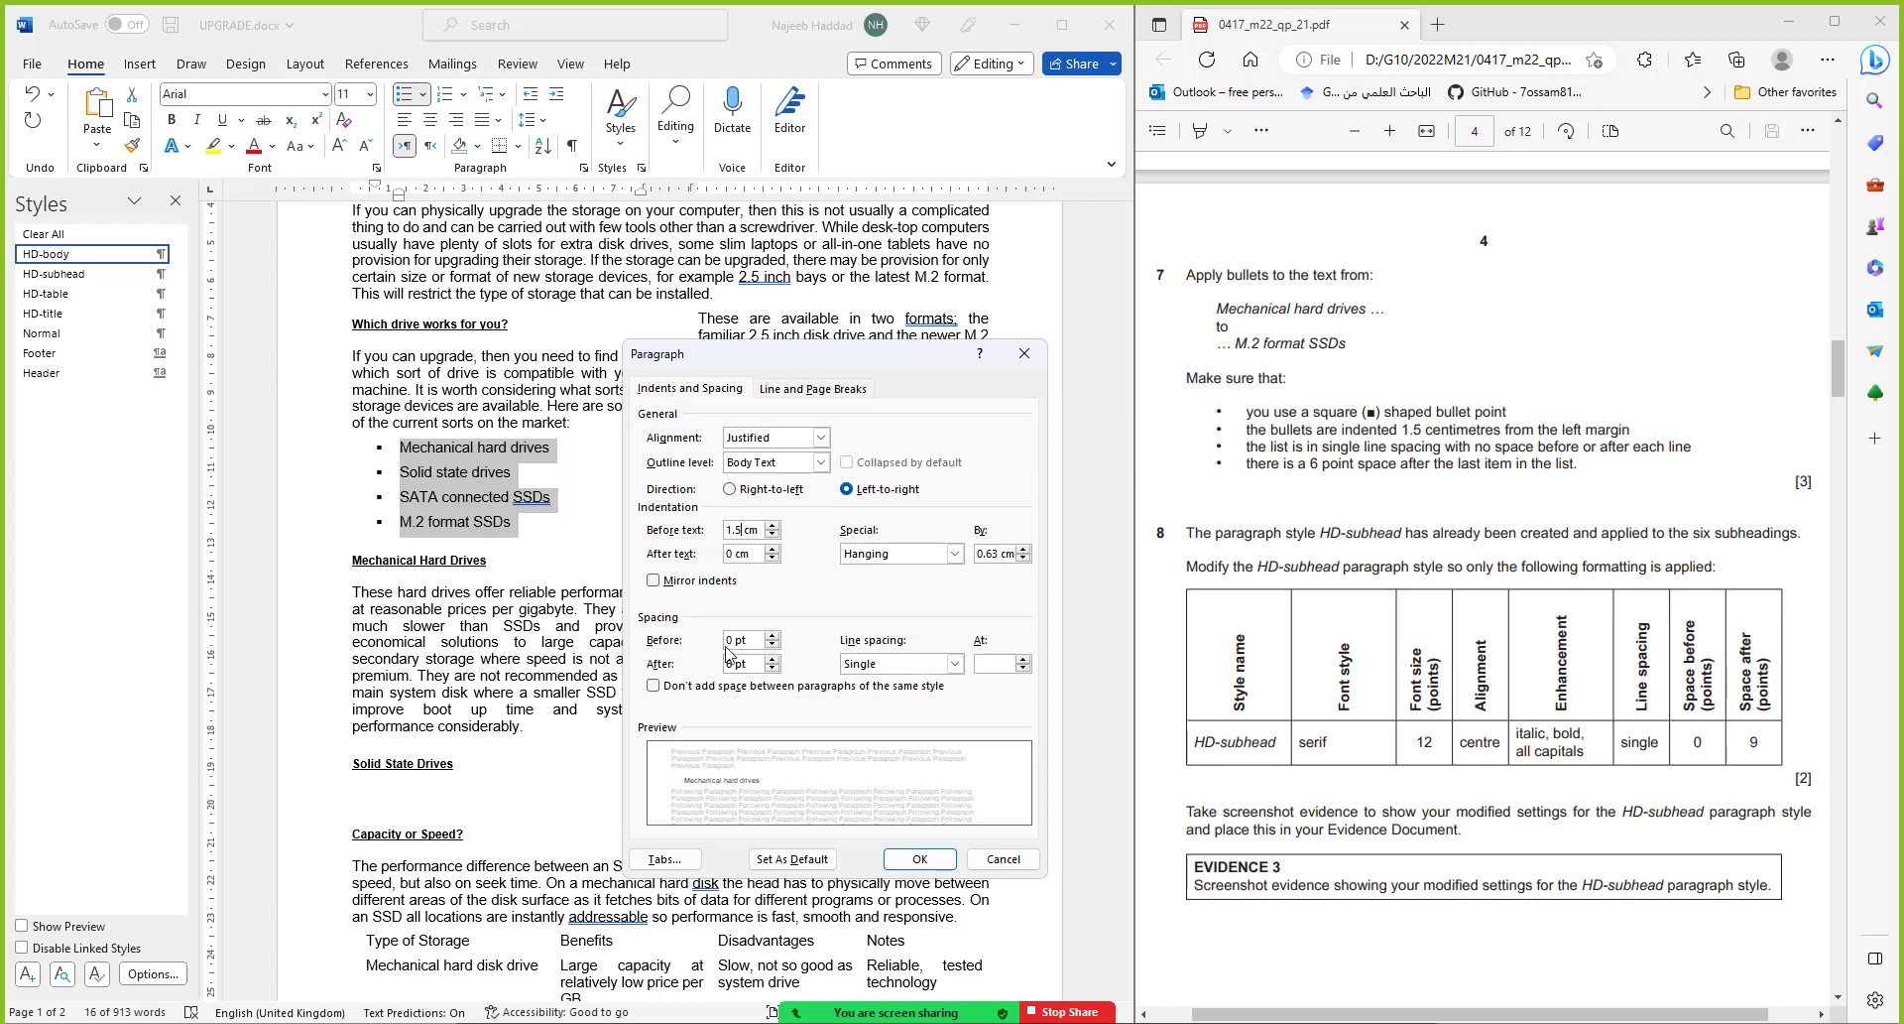
{"action": "left_click", "coordinate": [775, 669]}
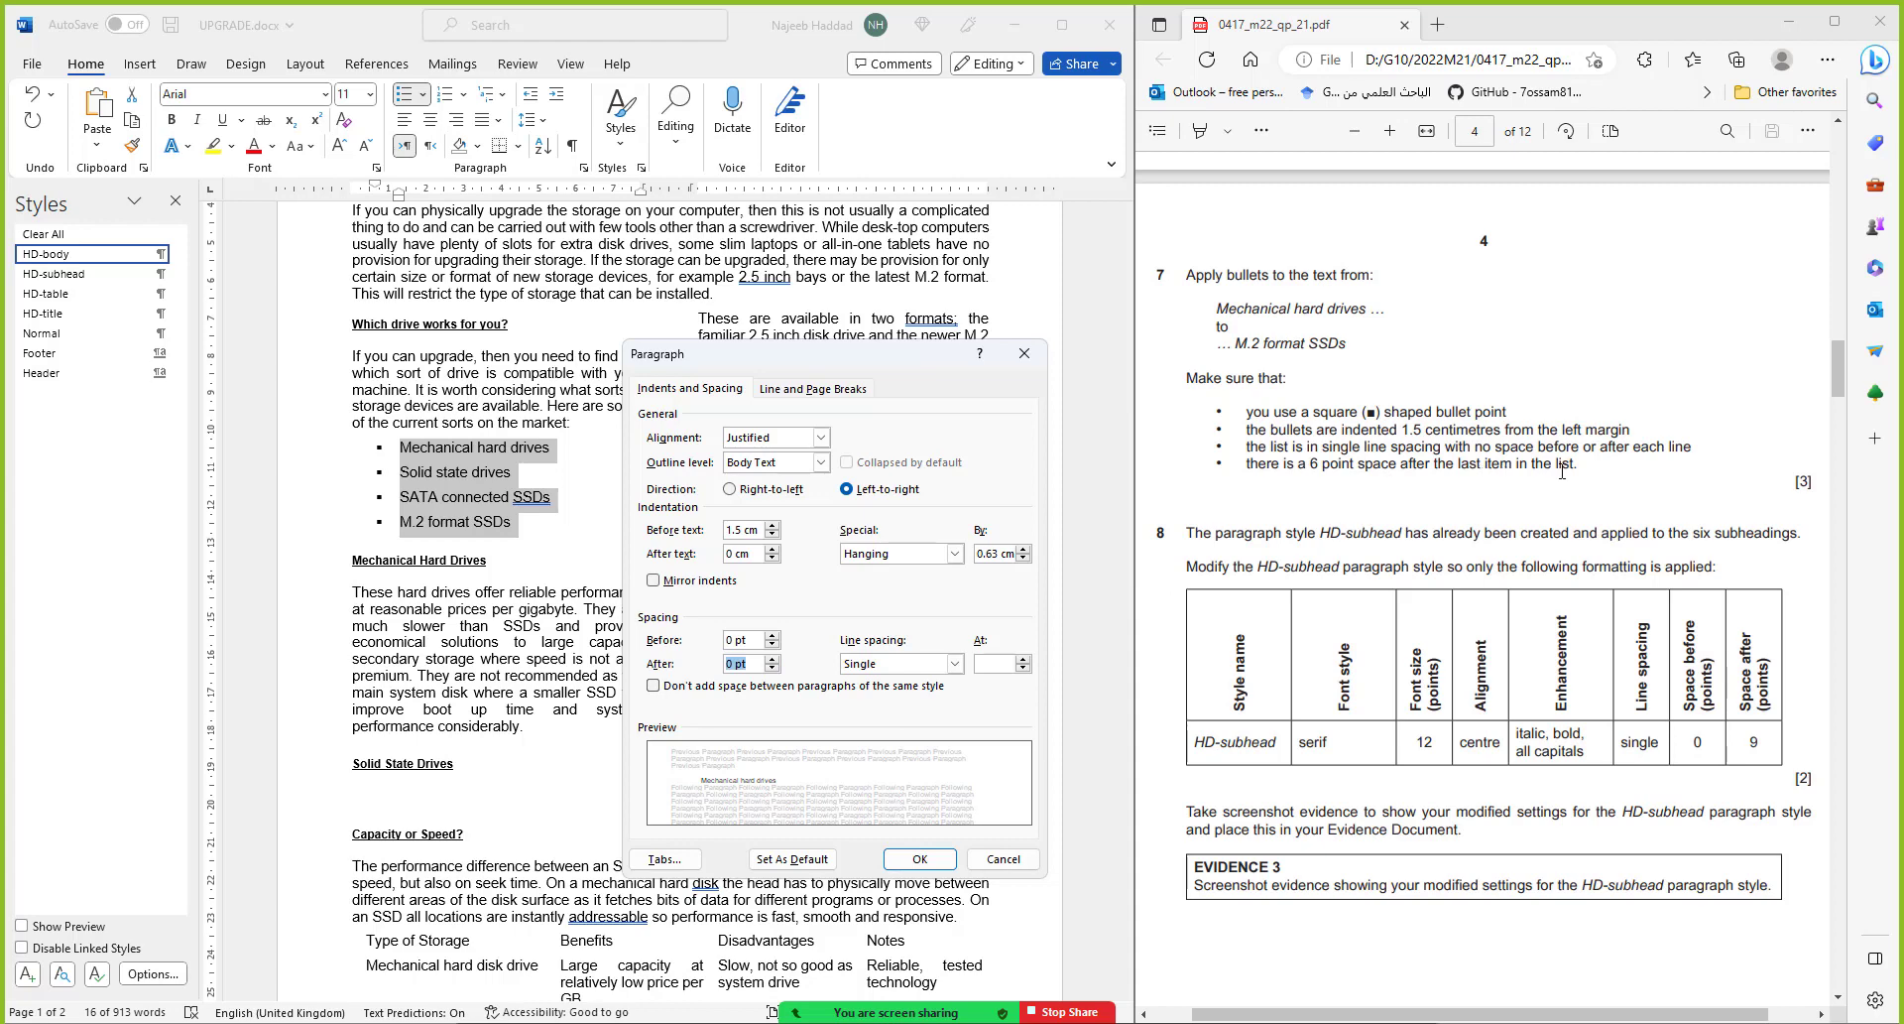
{"action": "left_click", "coordinate": [919, 859]}
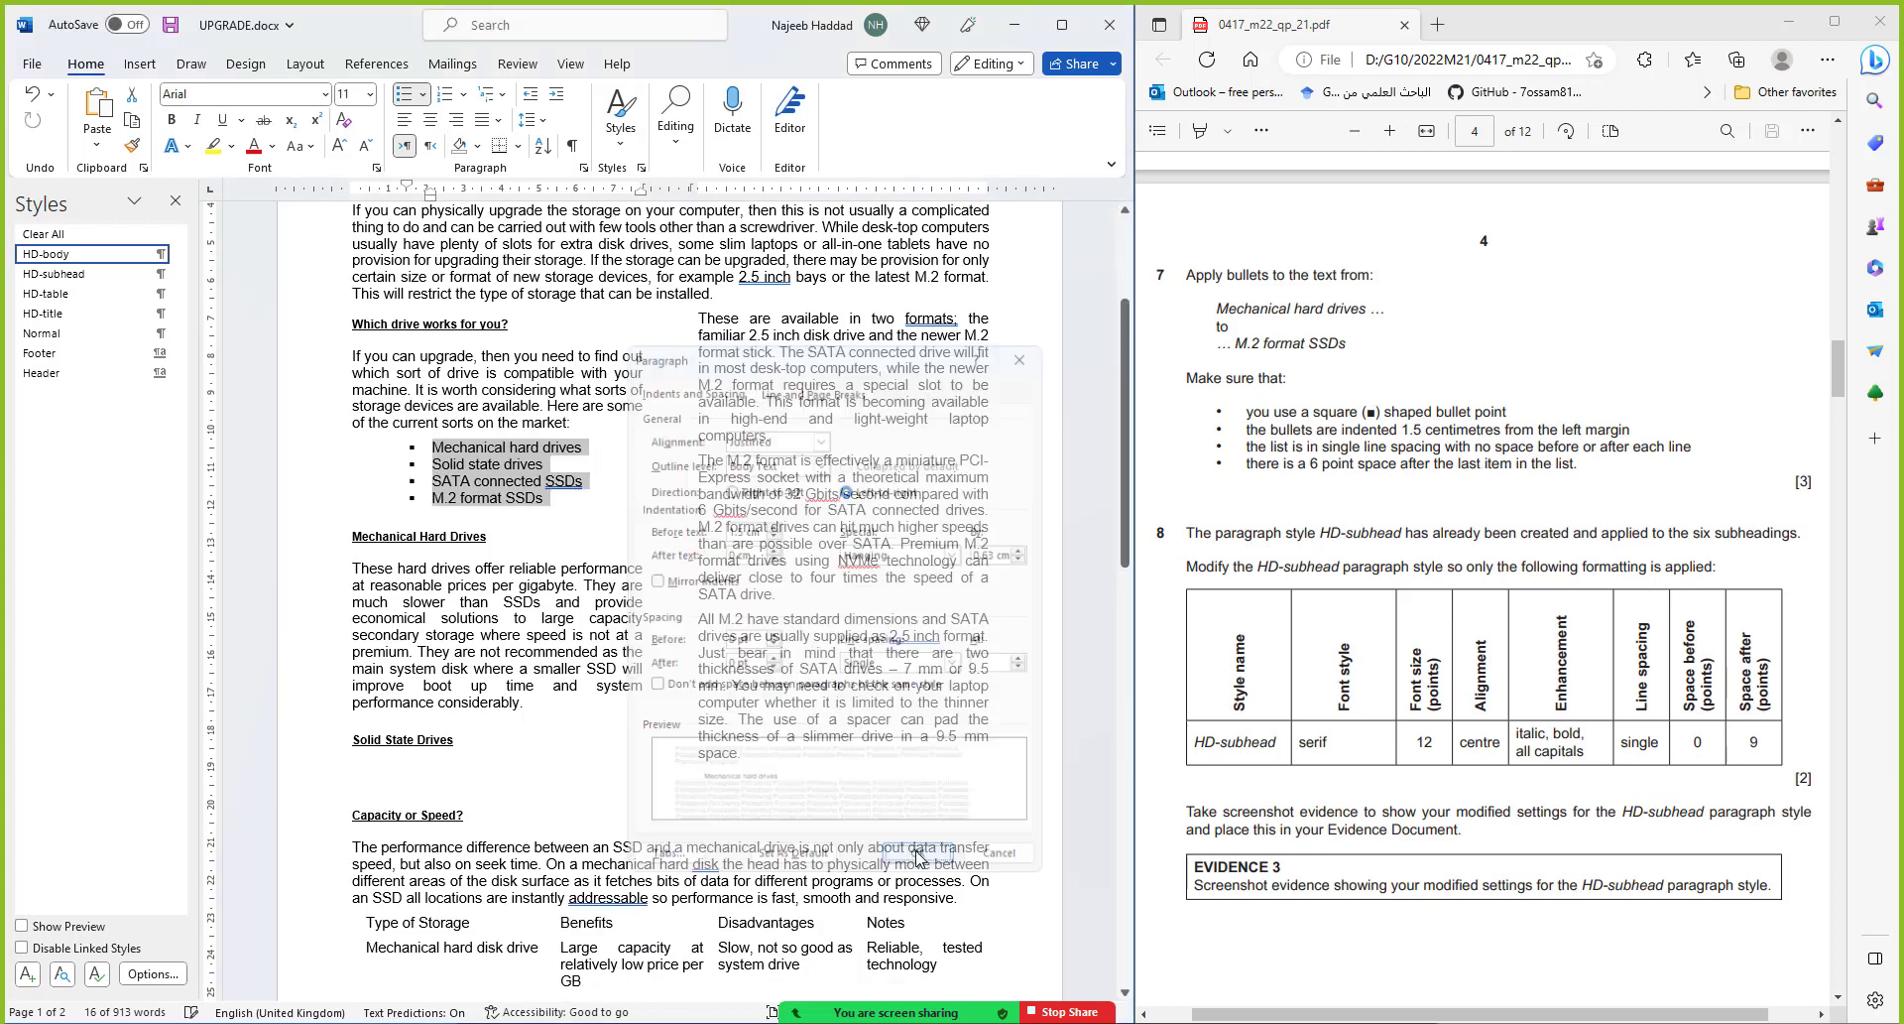
Add 6 pt space after the last item, 'M.2 format SSDs', and save
{"action": "left_click", "coordinate": [507, 524]}
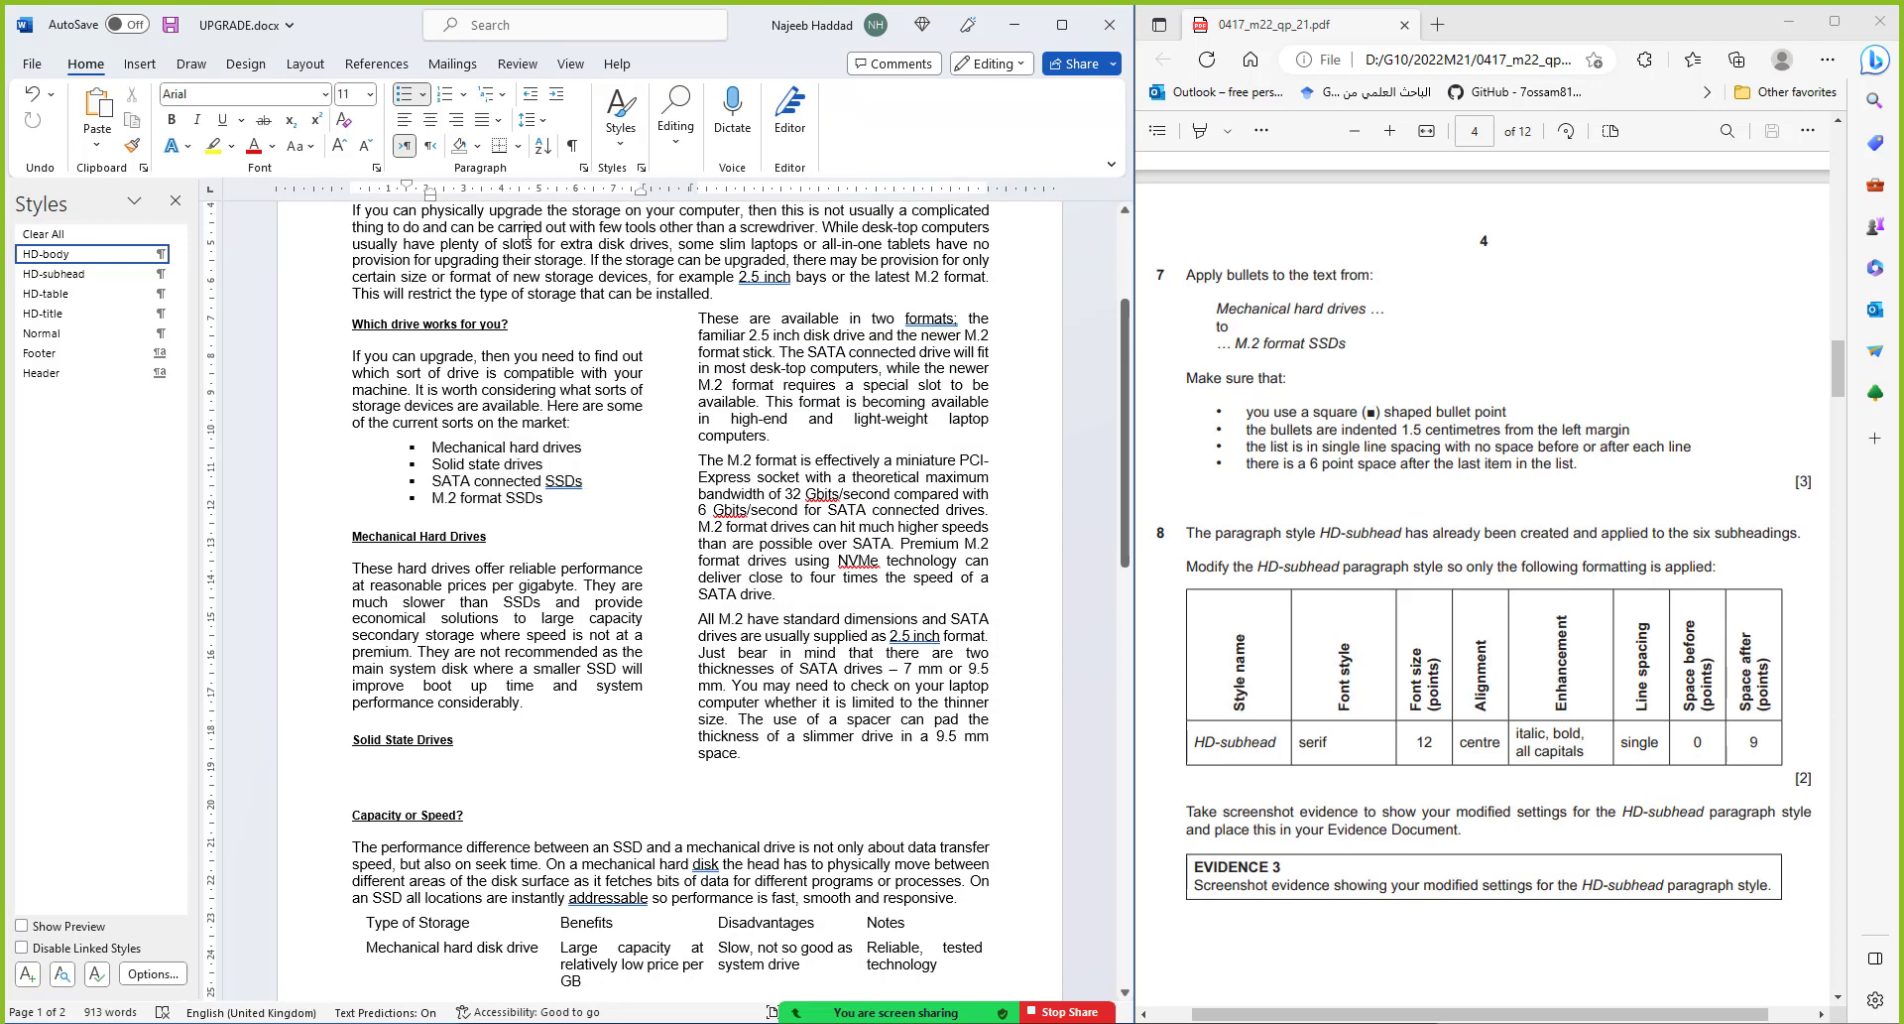
{"action": "left_click", "coordinate": [585, 167]}
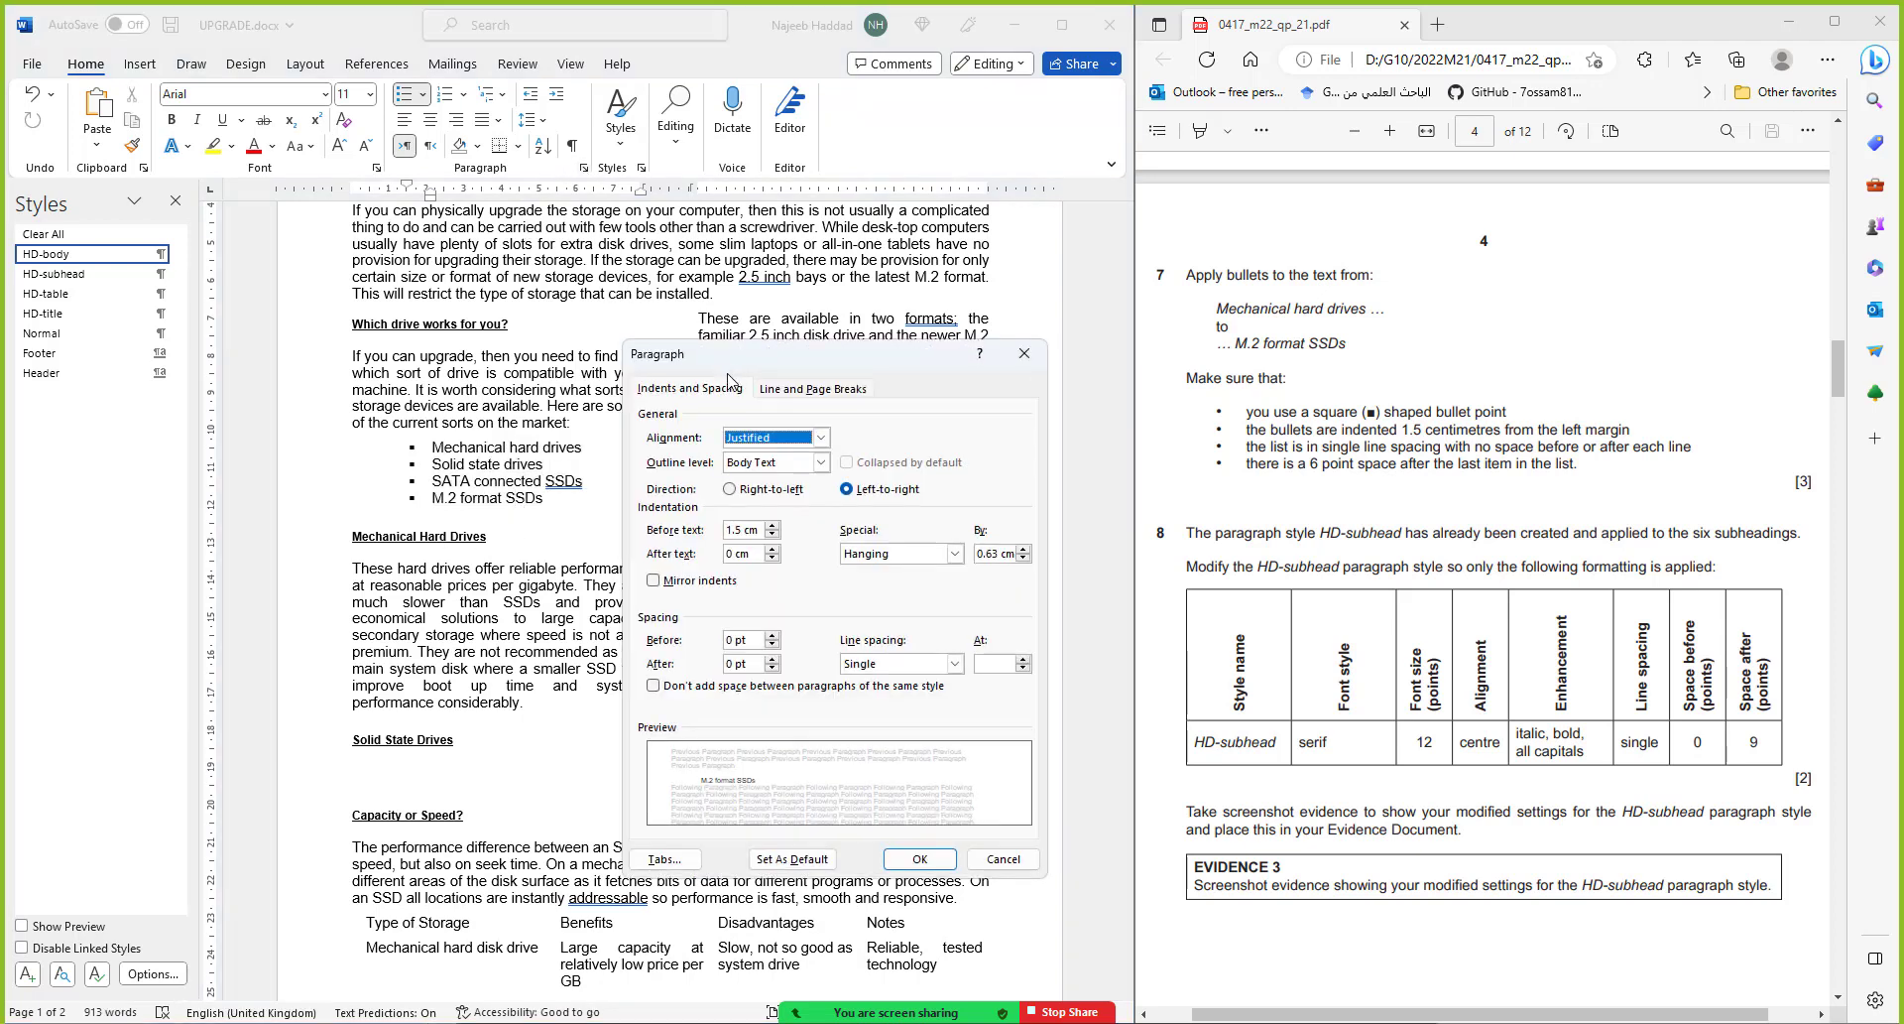
{"action": "left_click", "coordinate": [772, 659]}
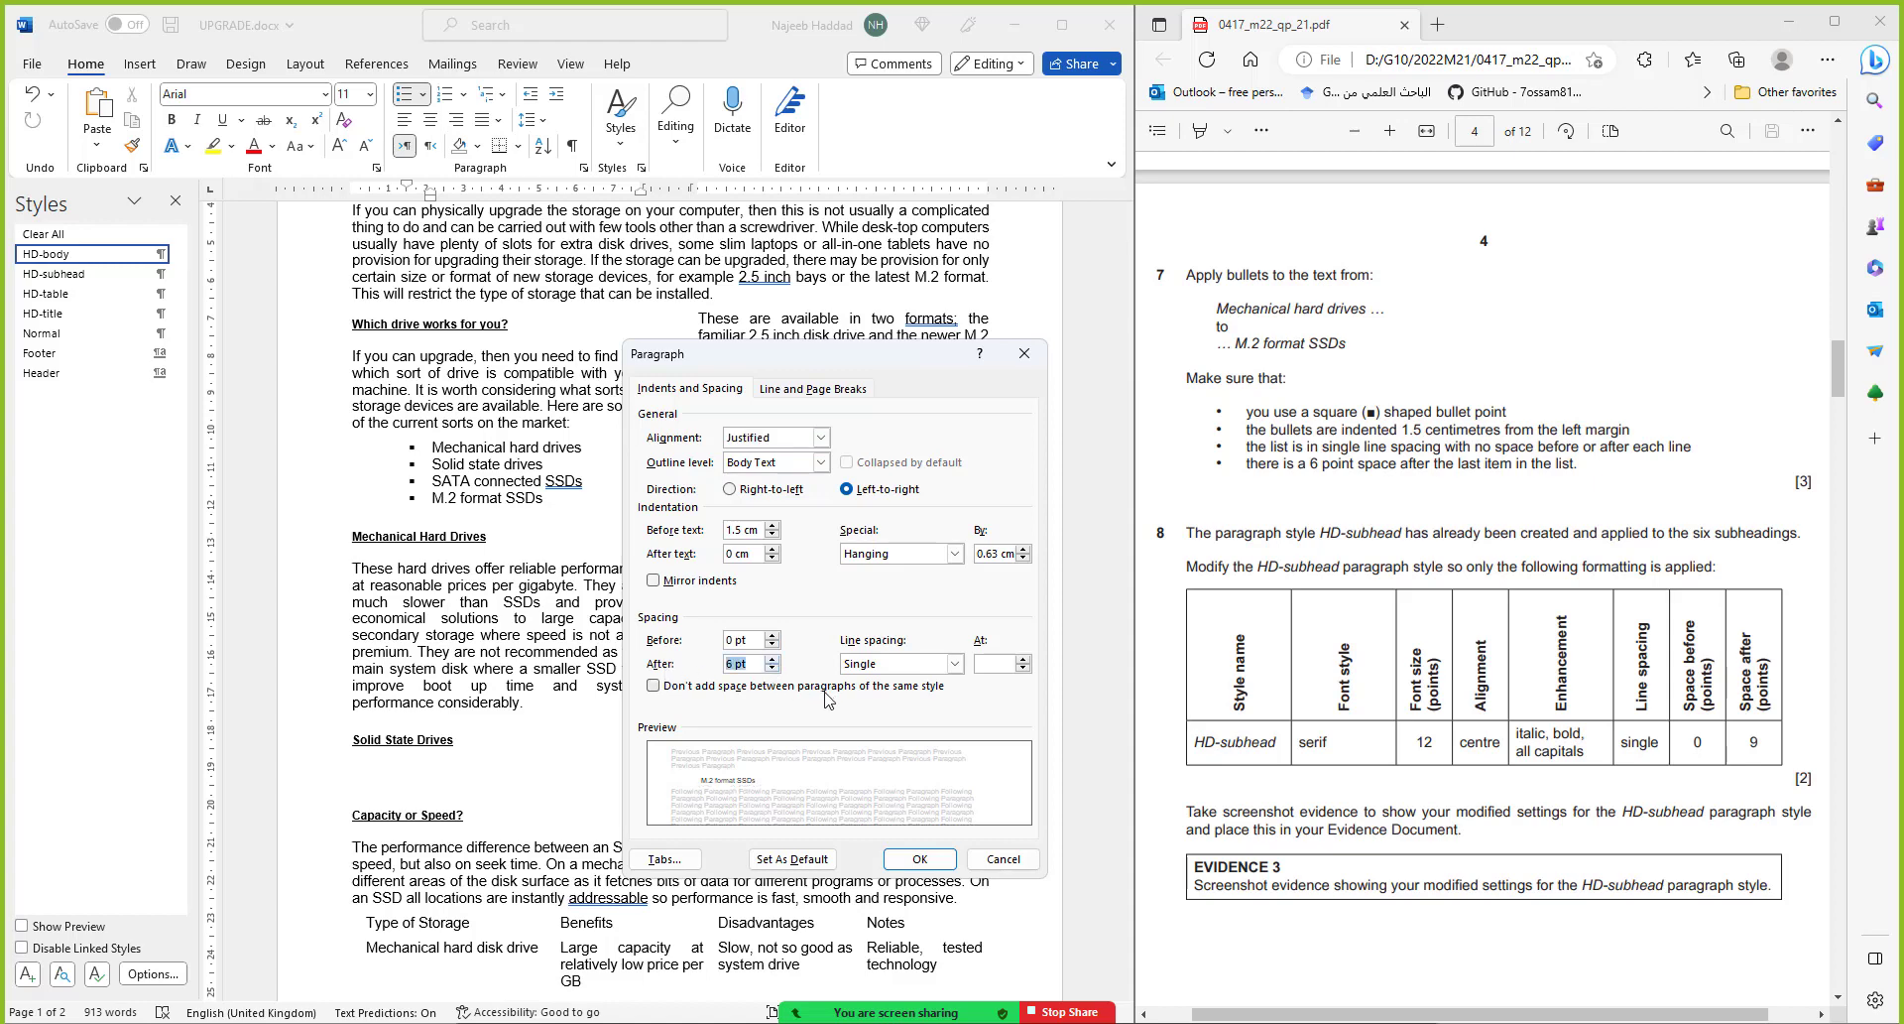
{"action": "left_click", "coordinate": [898, 861]}
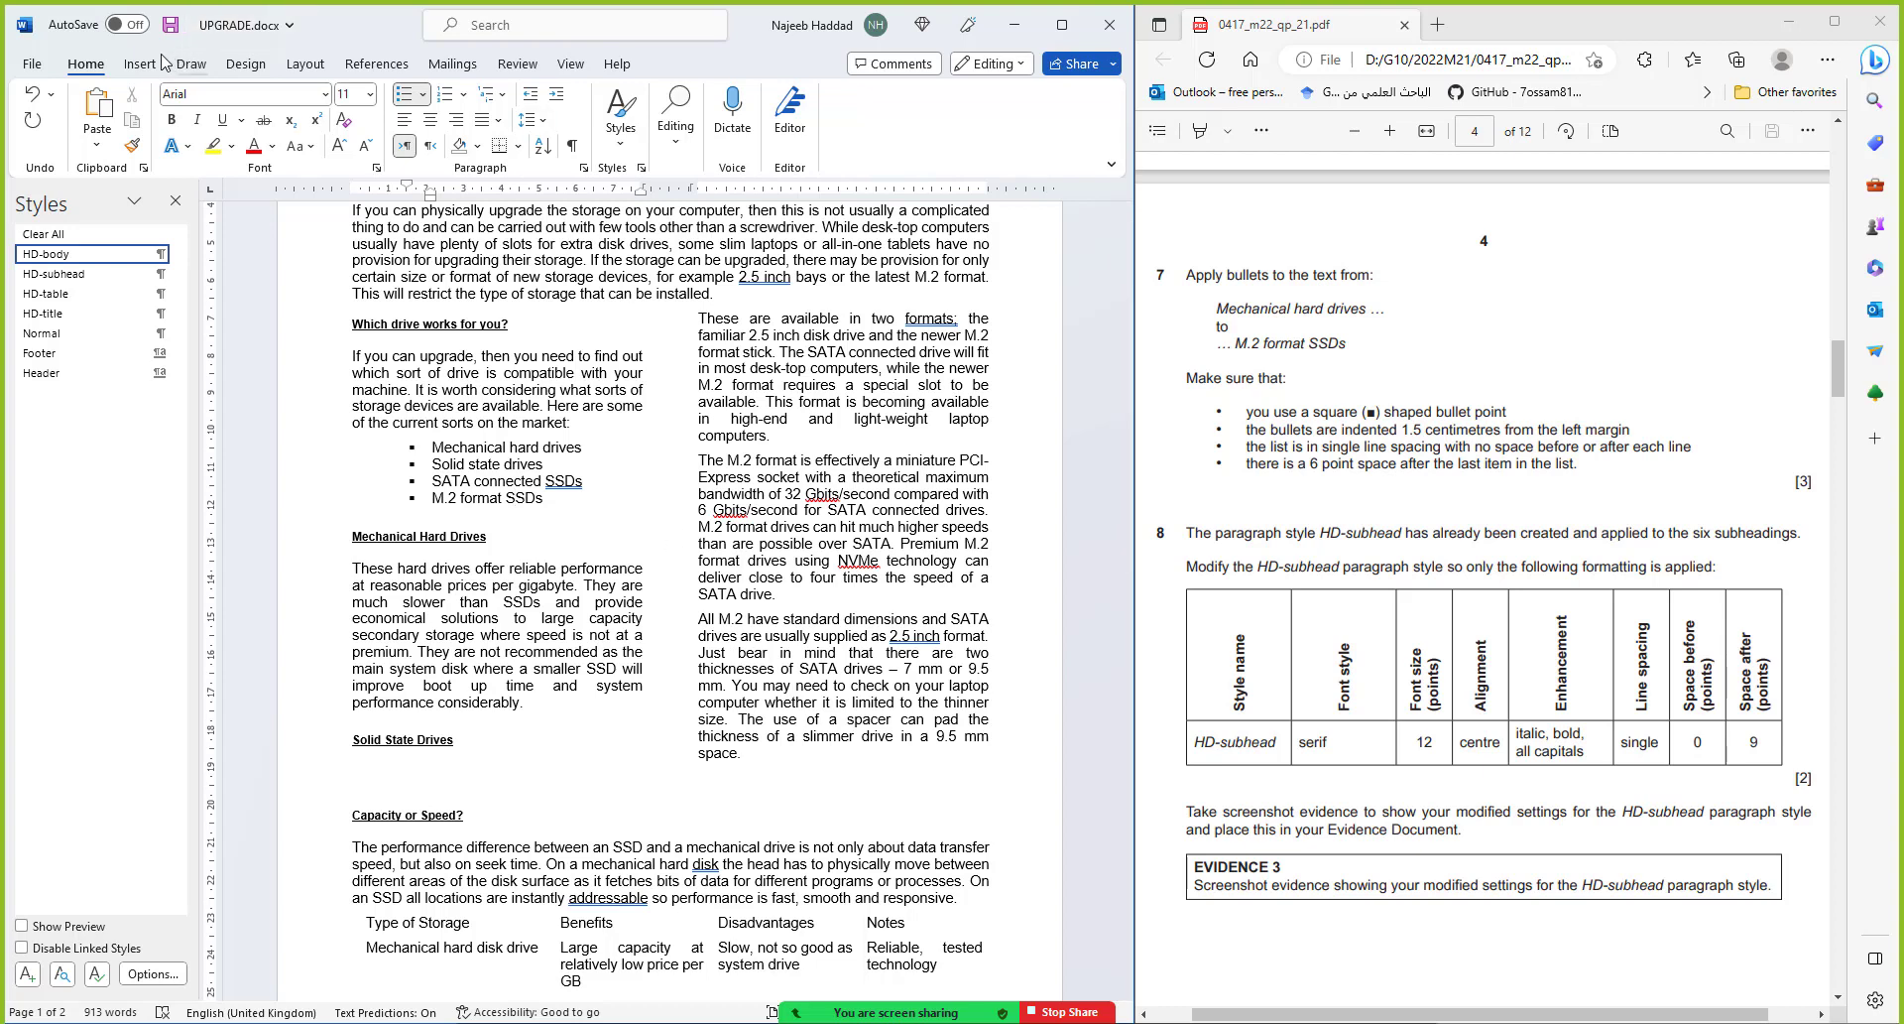
{"action": "left_click", "coordinate": [171, 25]}
Open the HD-subhead style for modifying and set its font to Times New Roman 12 pt
{"action": "left_click", "coordinate": [738, 558]}
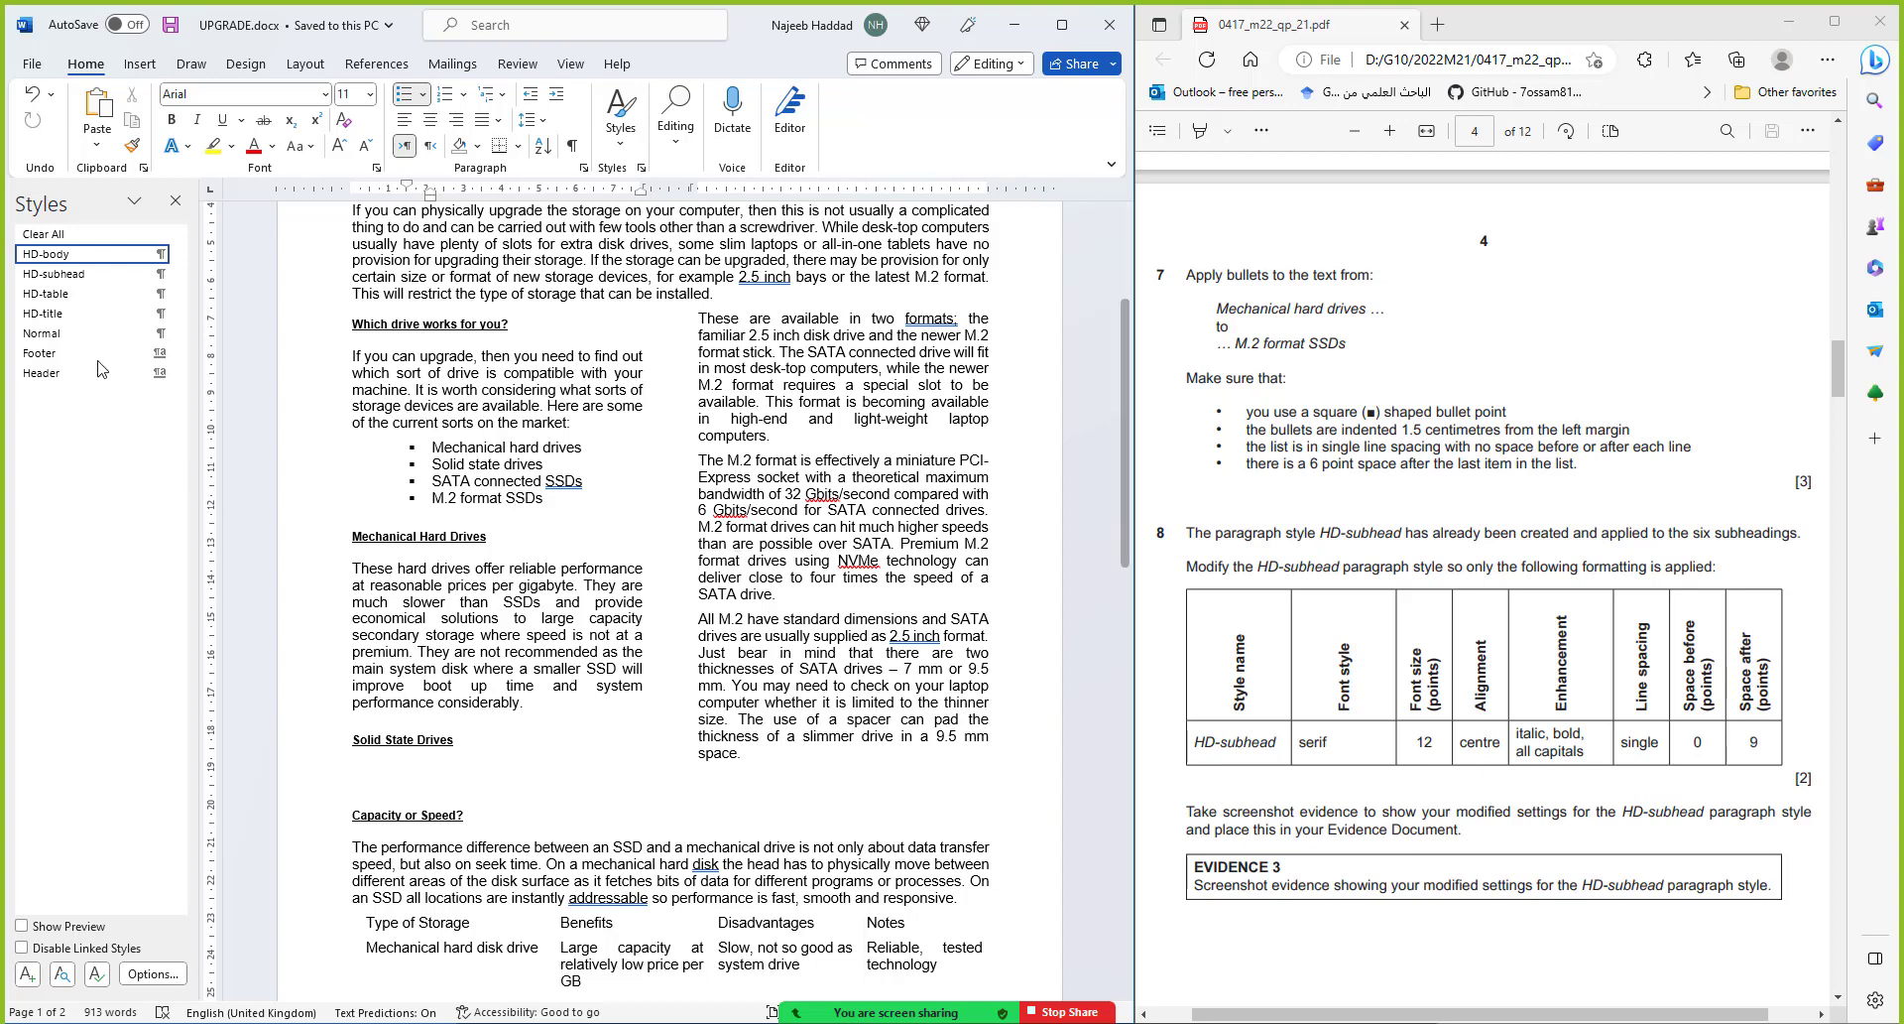
{"action": "left_click", "coordinate": [178, 274]}
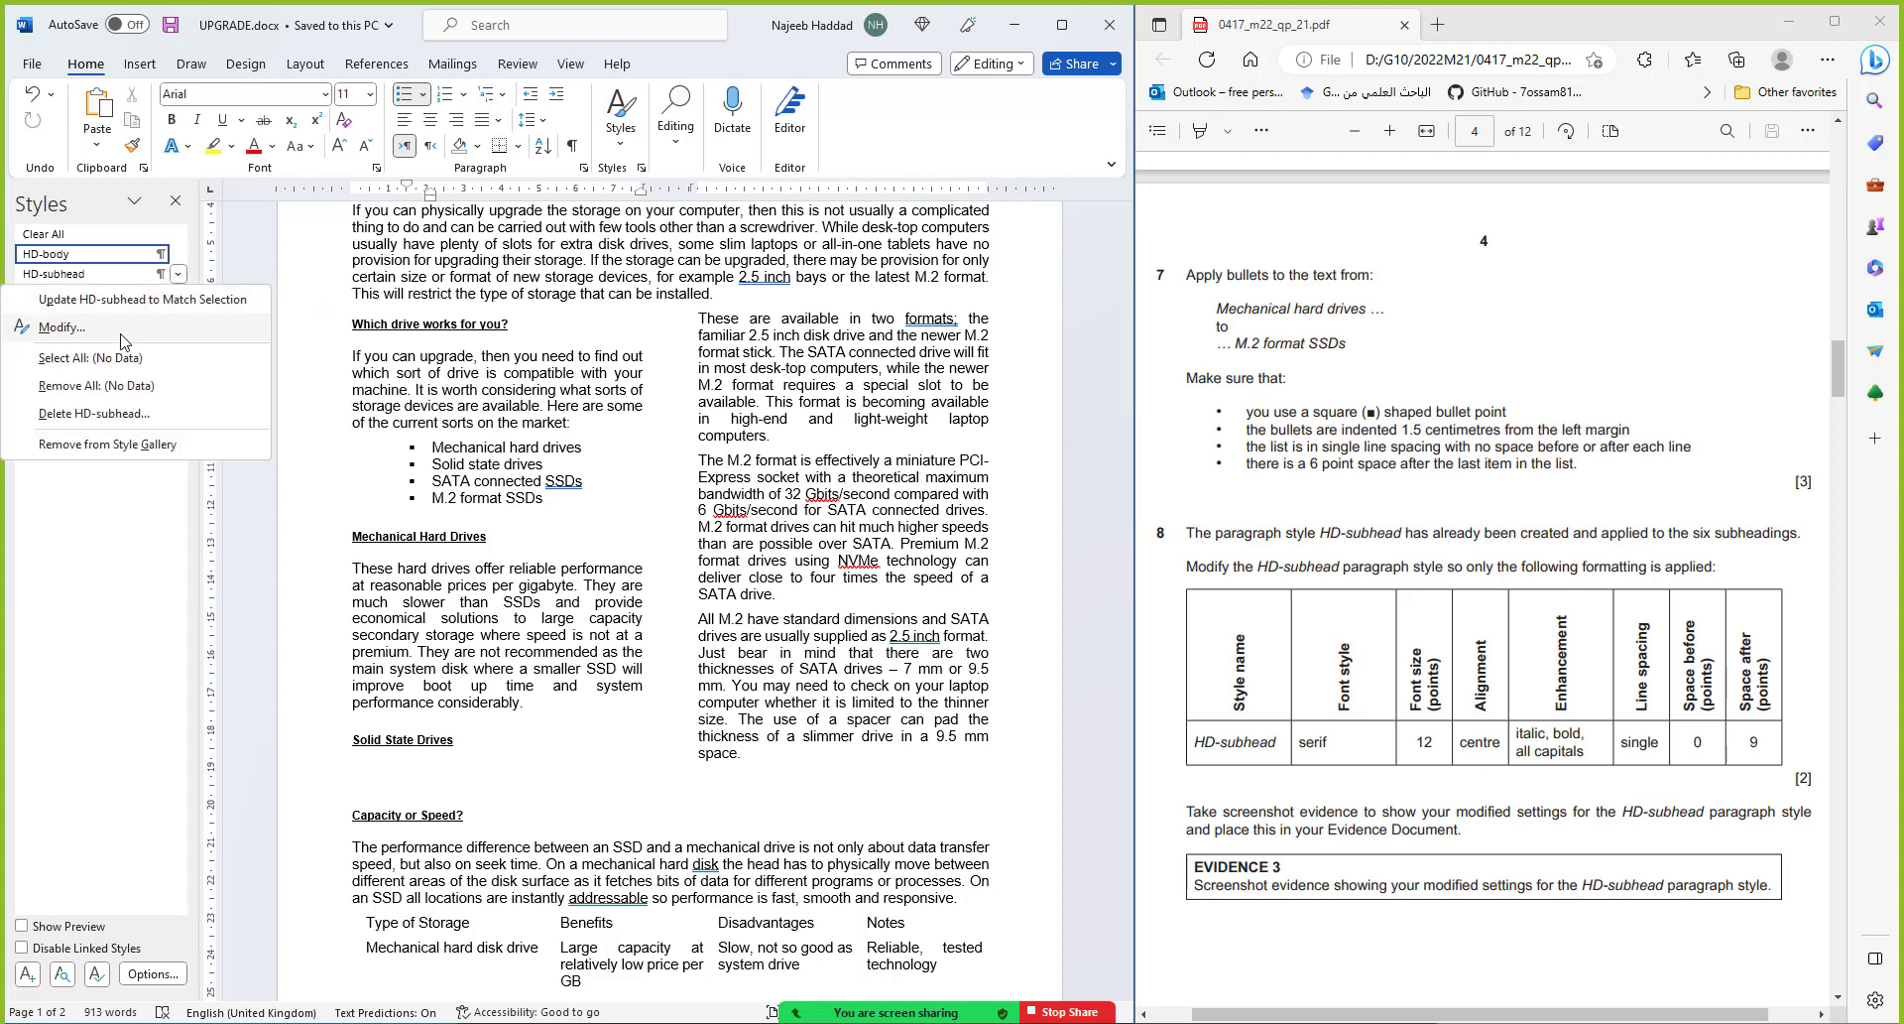
{"action": "left_click", "coordinate": [61, 327]}
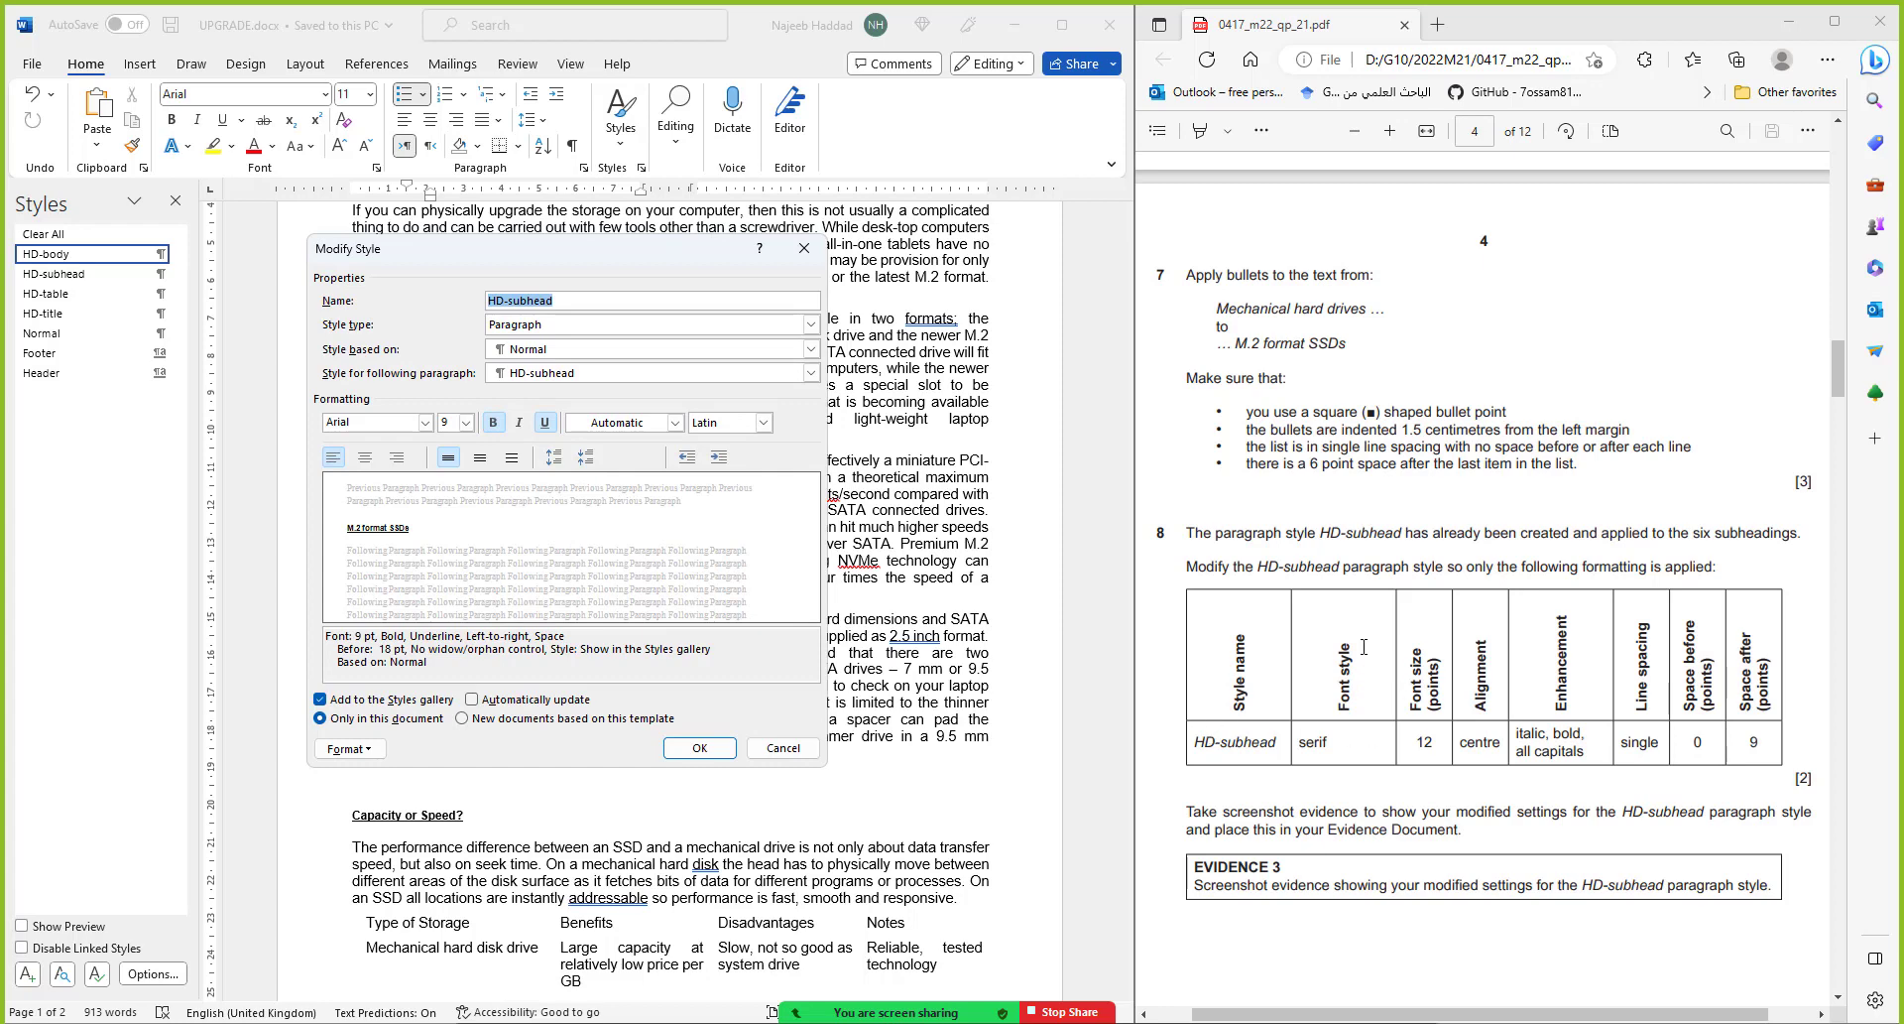
{"action": "left_click", "coordinate": [399, 426]}
{"action": "type", "text": "Times New Roman"}
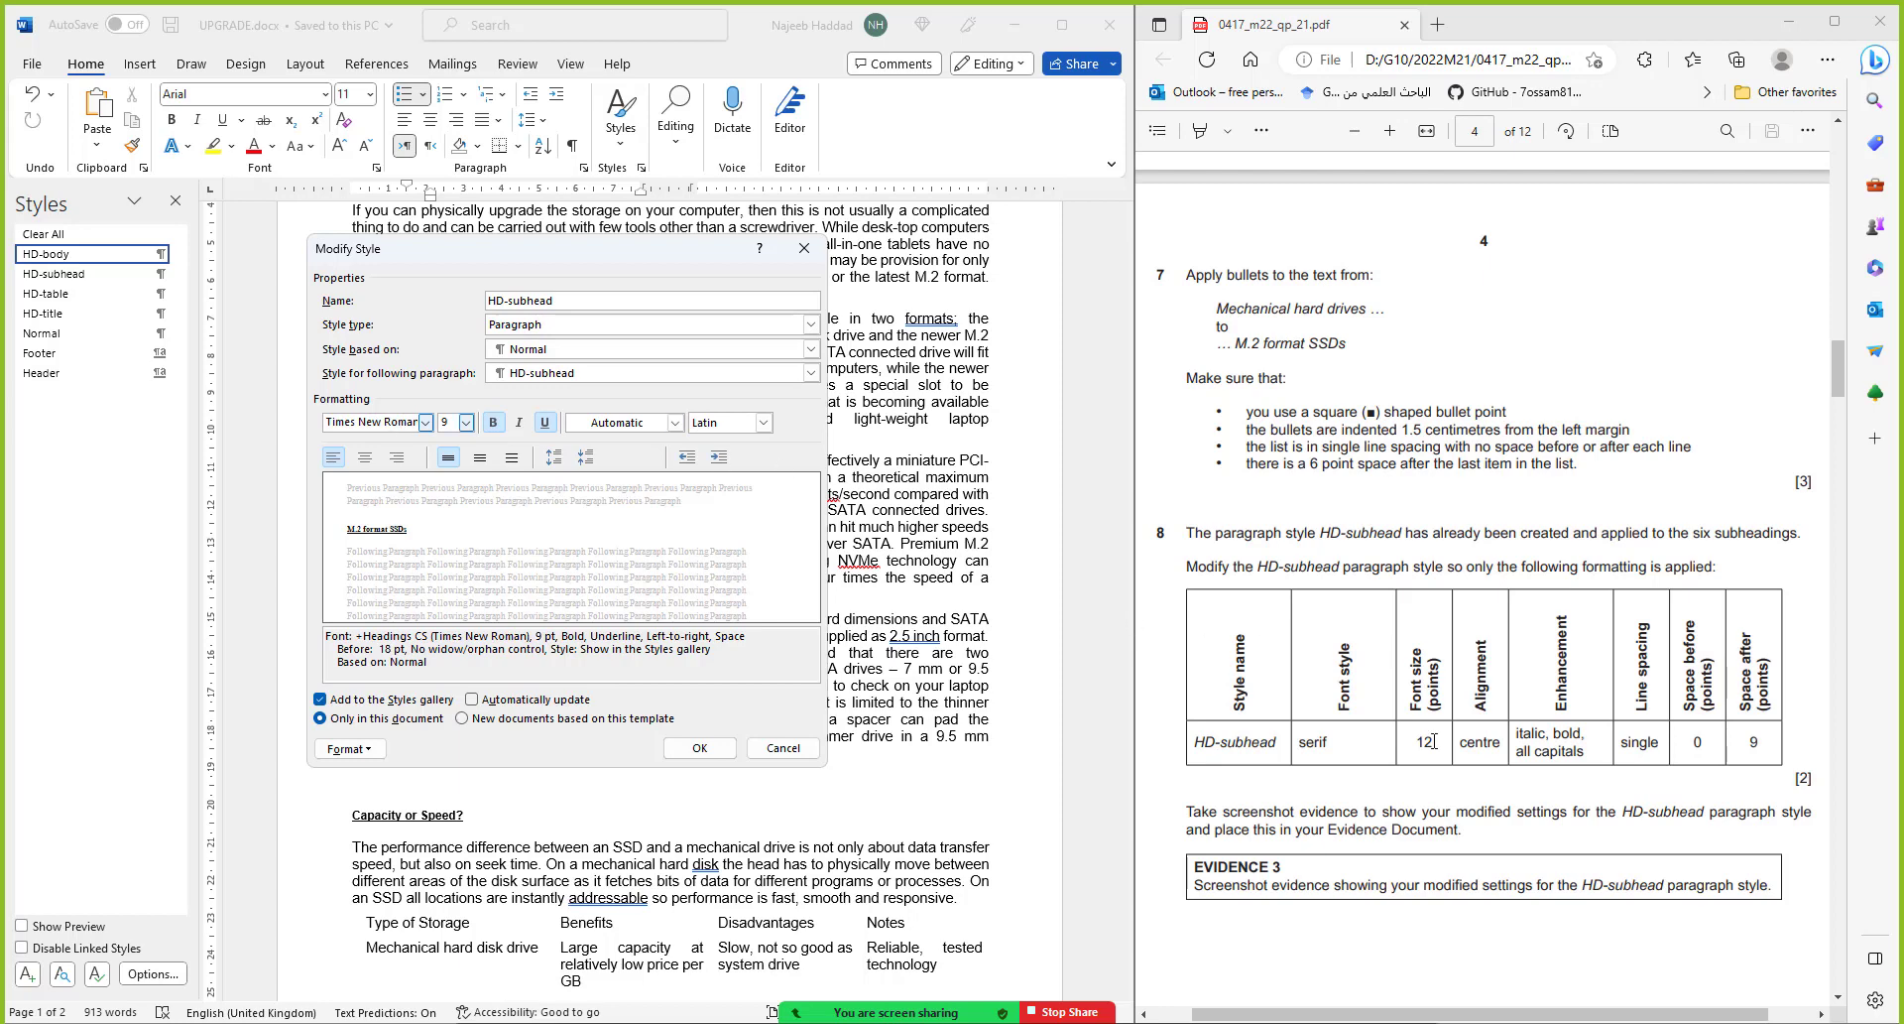
{"action": "double_click", "coordinate": [453, 423]}
{"action": "type", "text": "12"}
Centre the HD-subhead style, make it italic, and remove its underline
{"action": "left_click", "coordinate": [373, 459]}
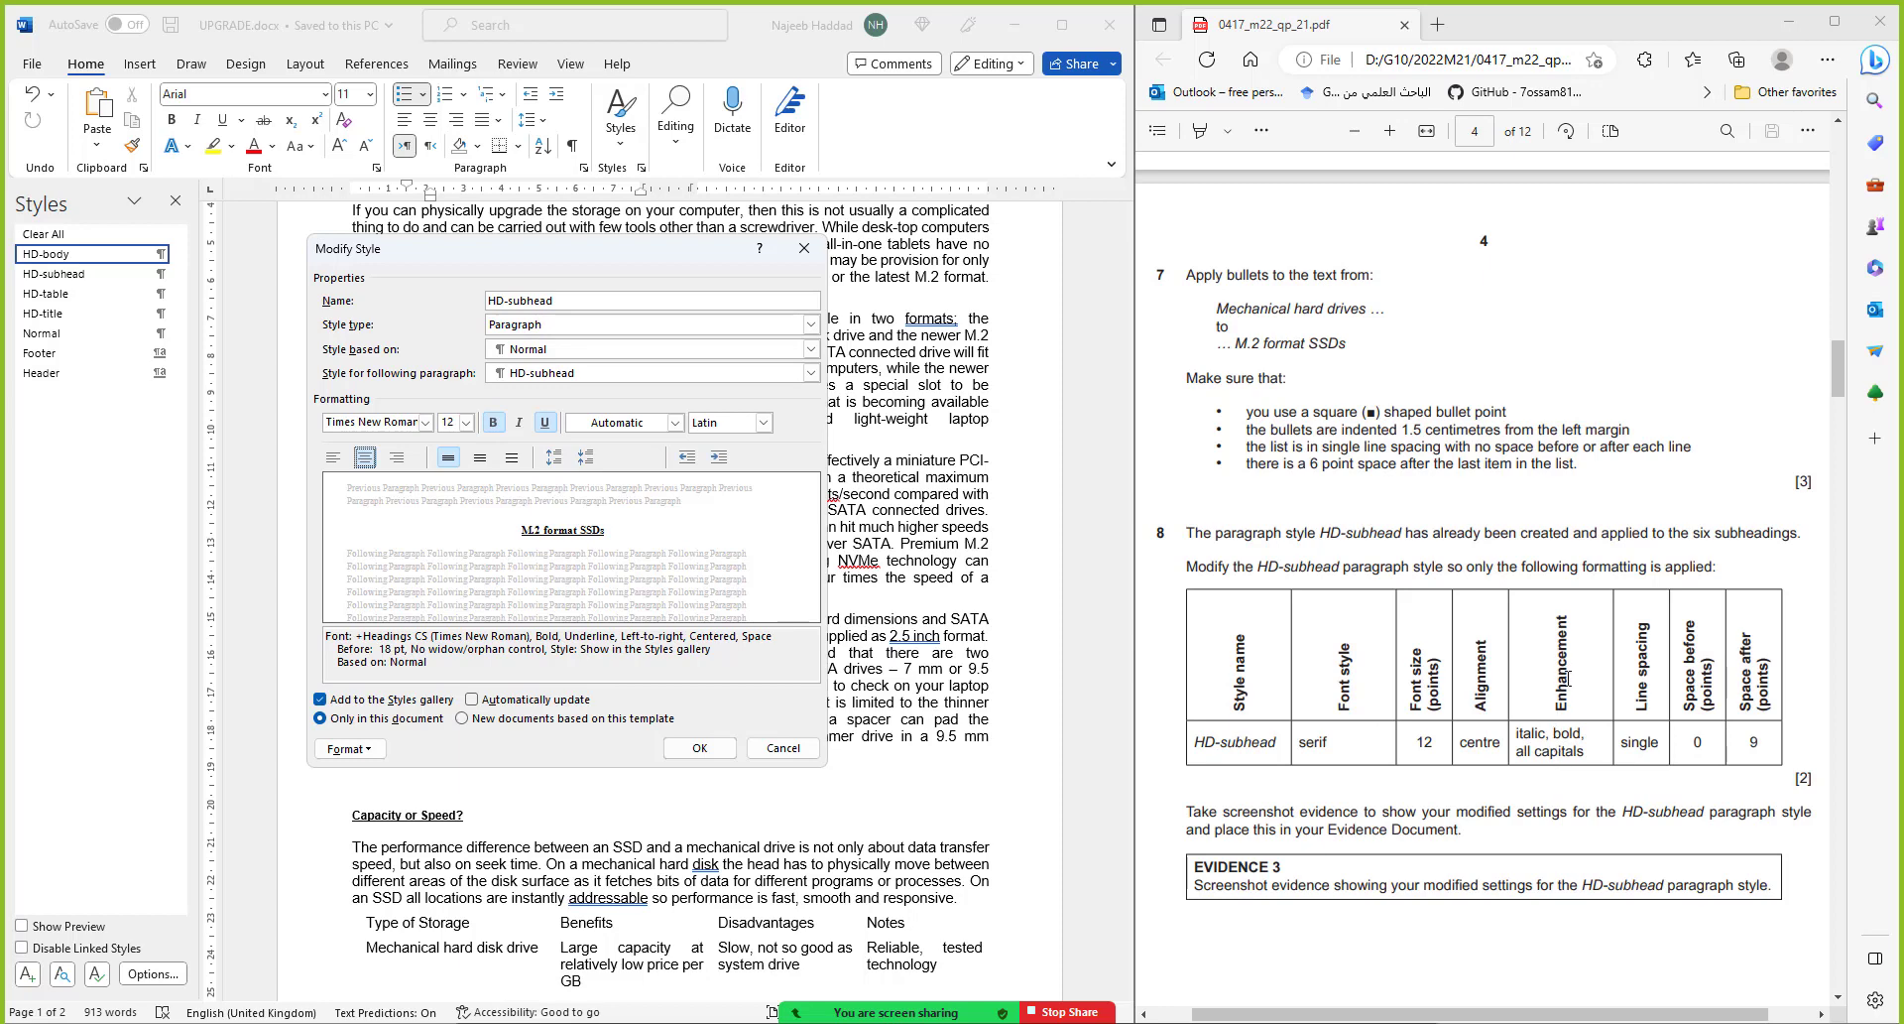
{"action": "left_click", "coordinate": [519, 424]}
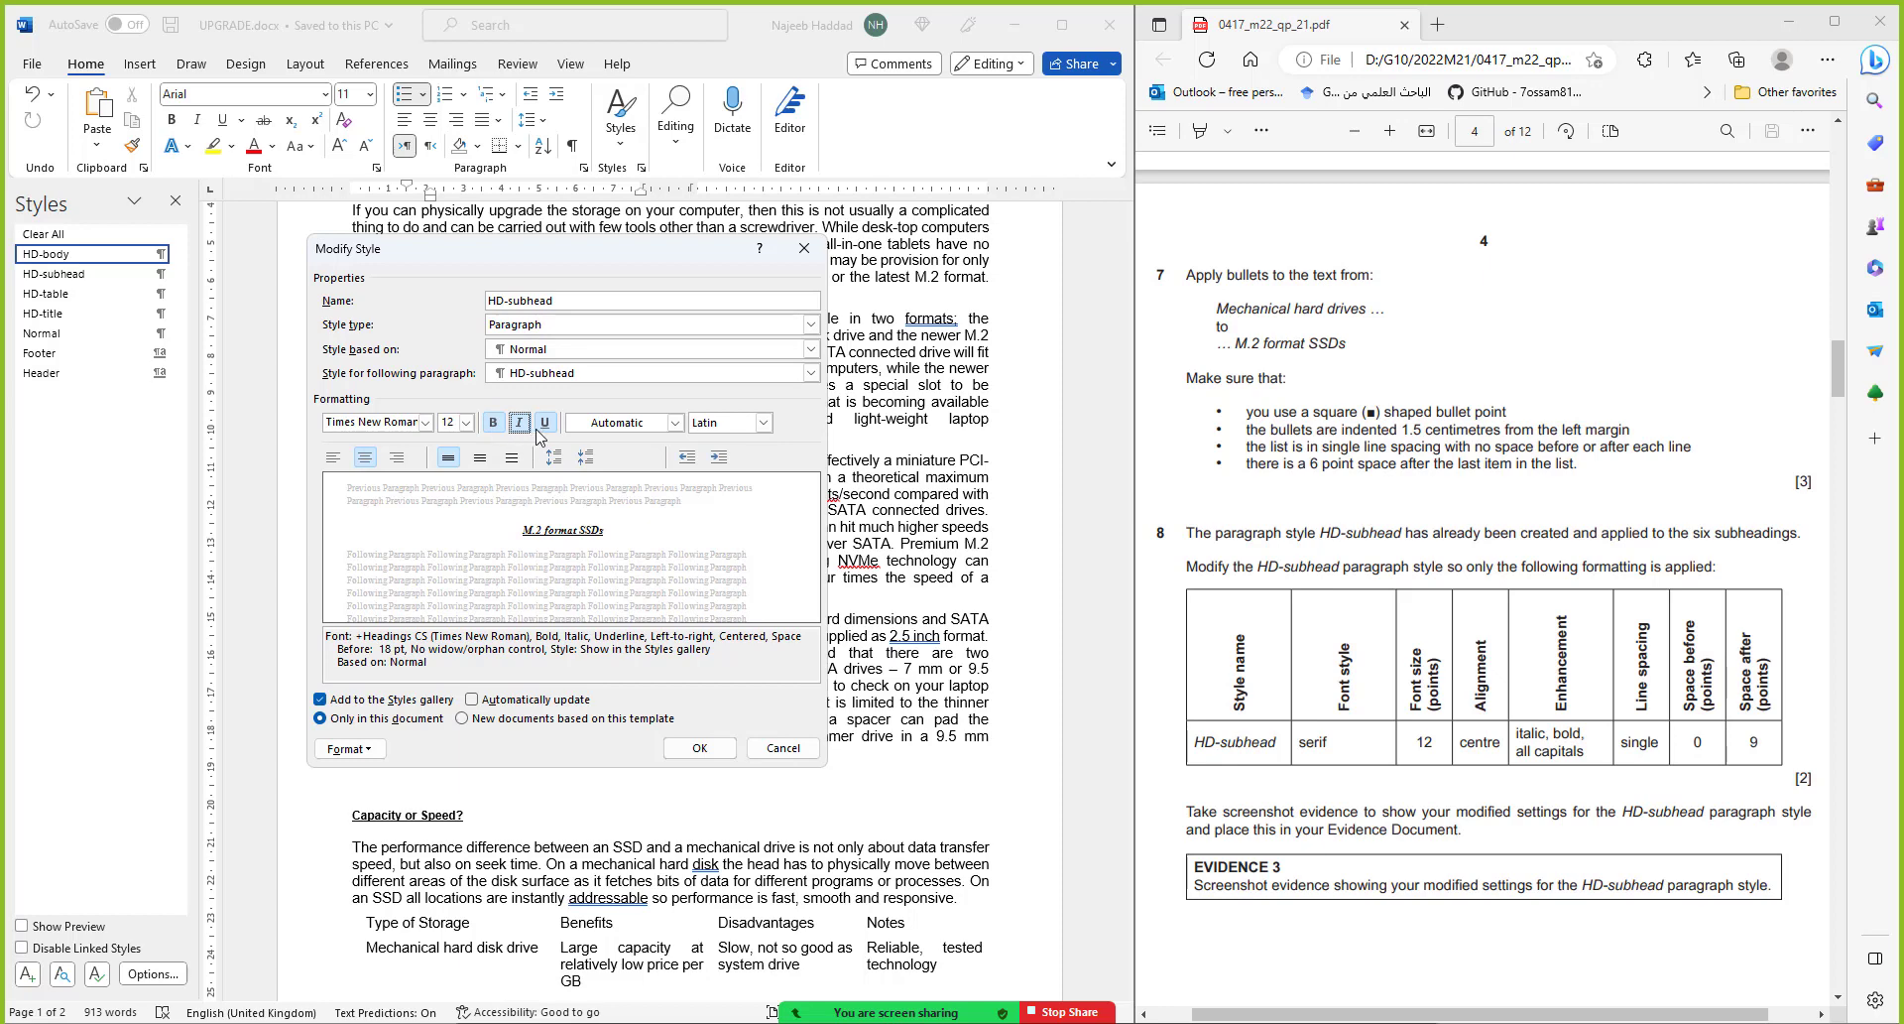
{"action": "left_click", "coordinate": [545, 423]}
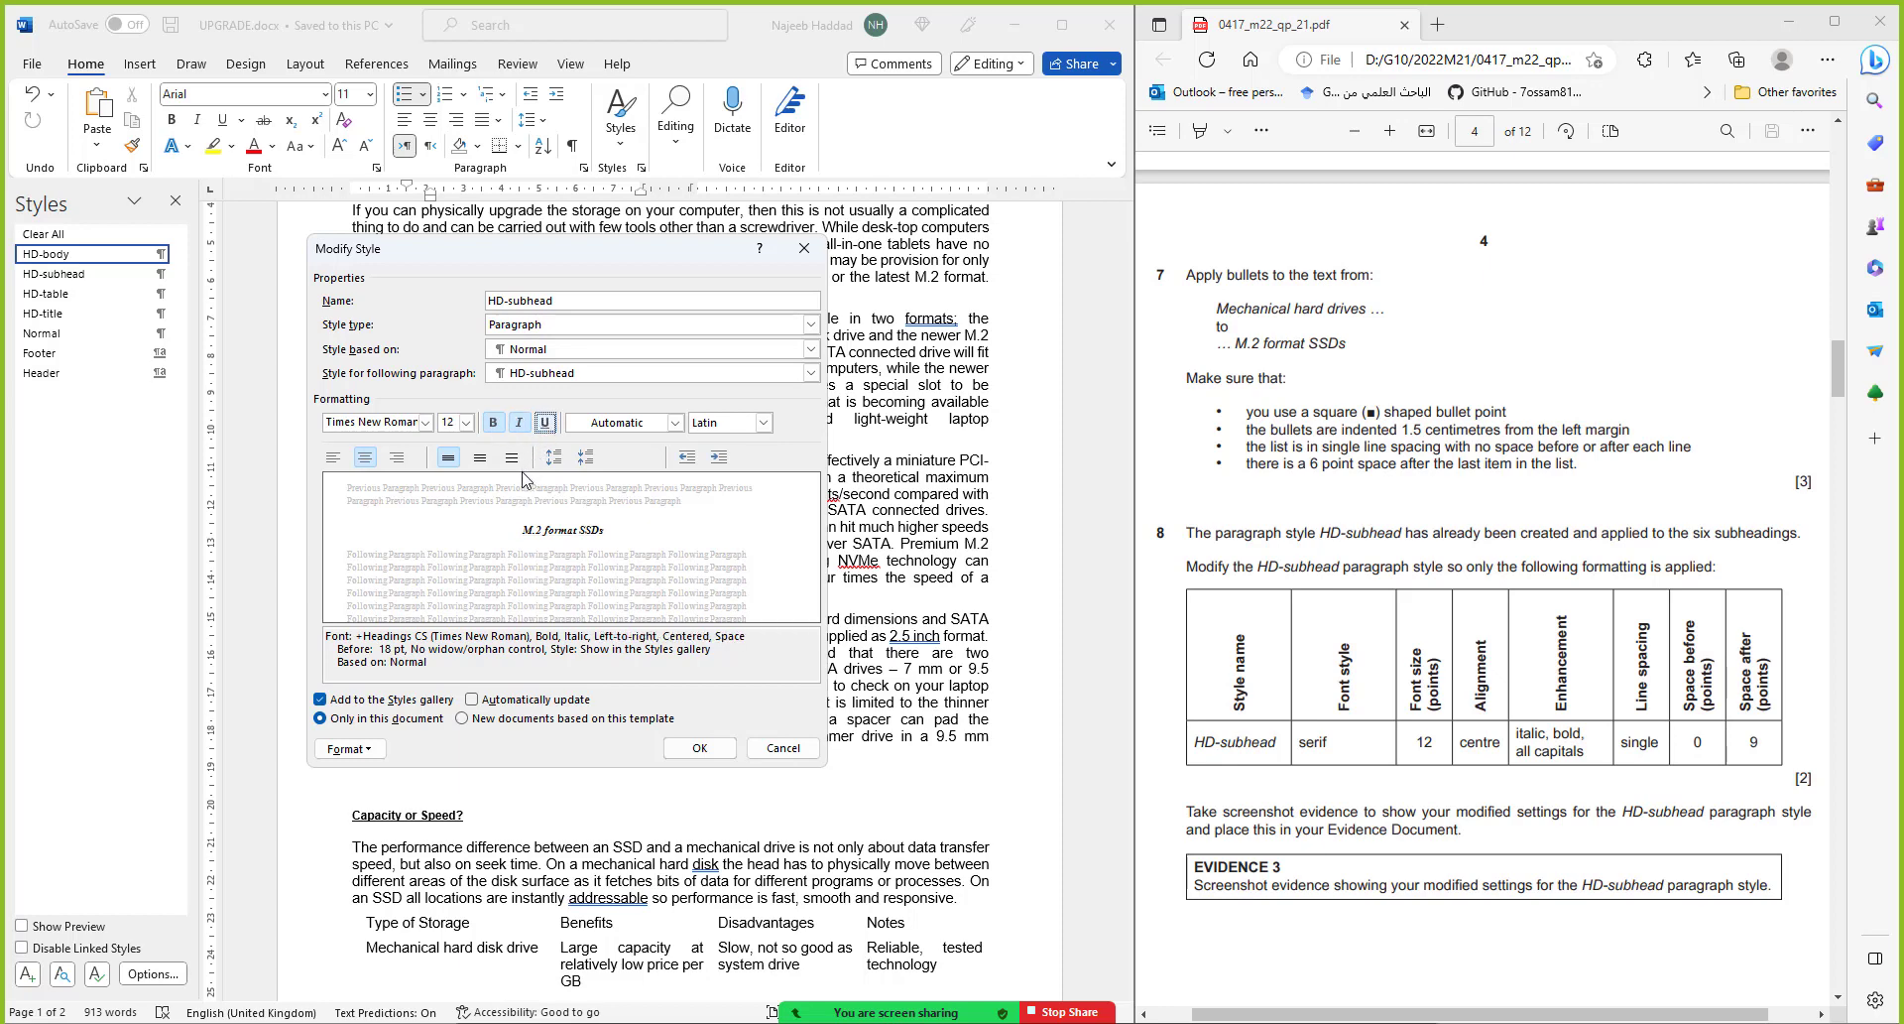
{"action": "left_click", "coordinate": [342, 750]}
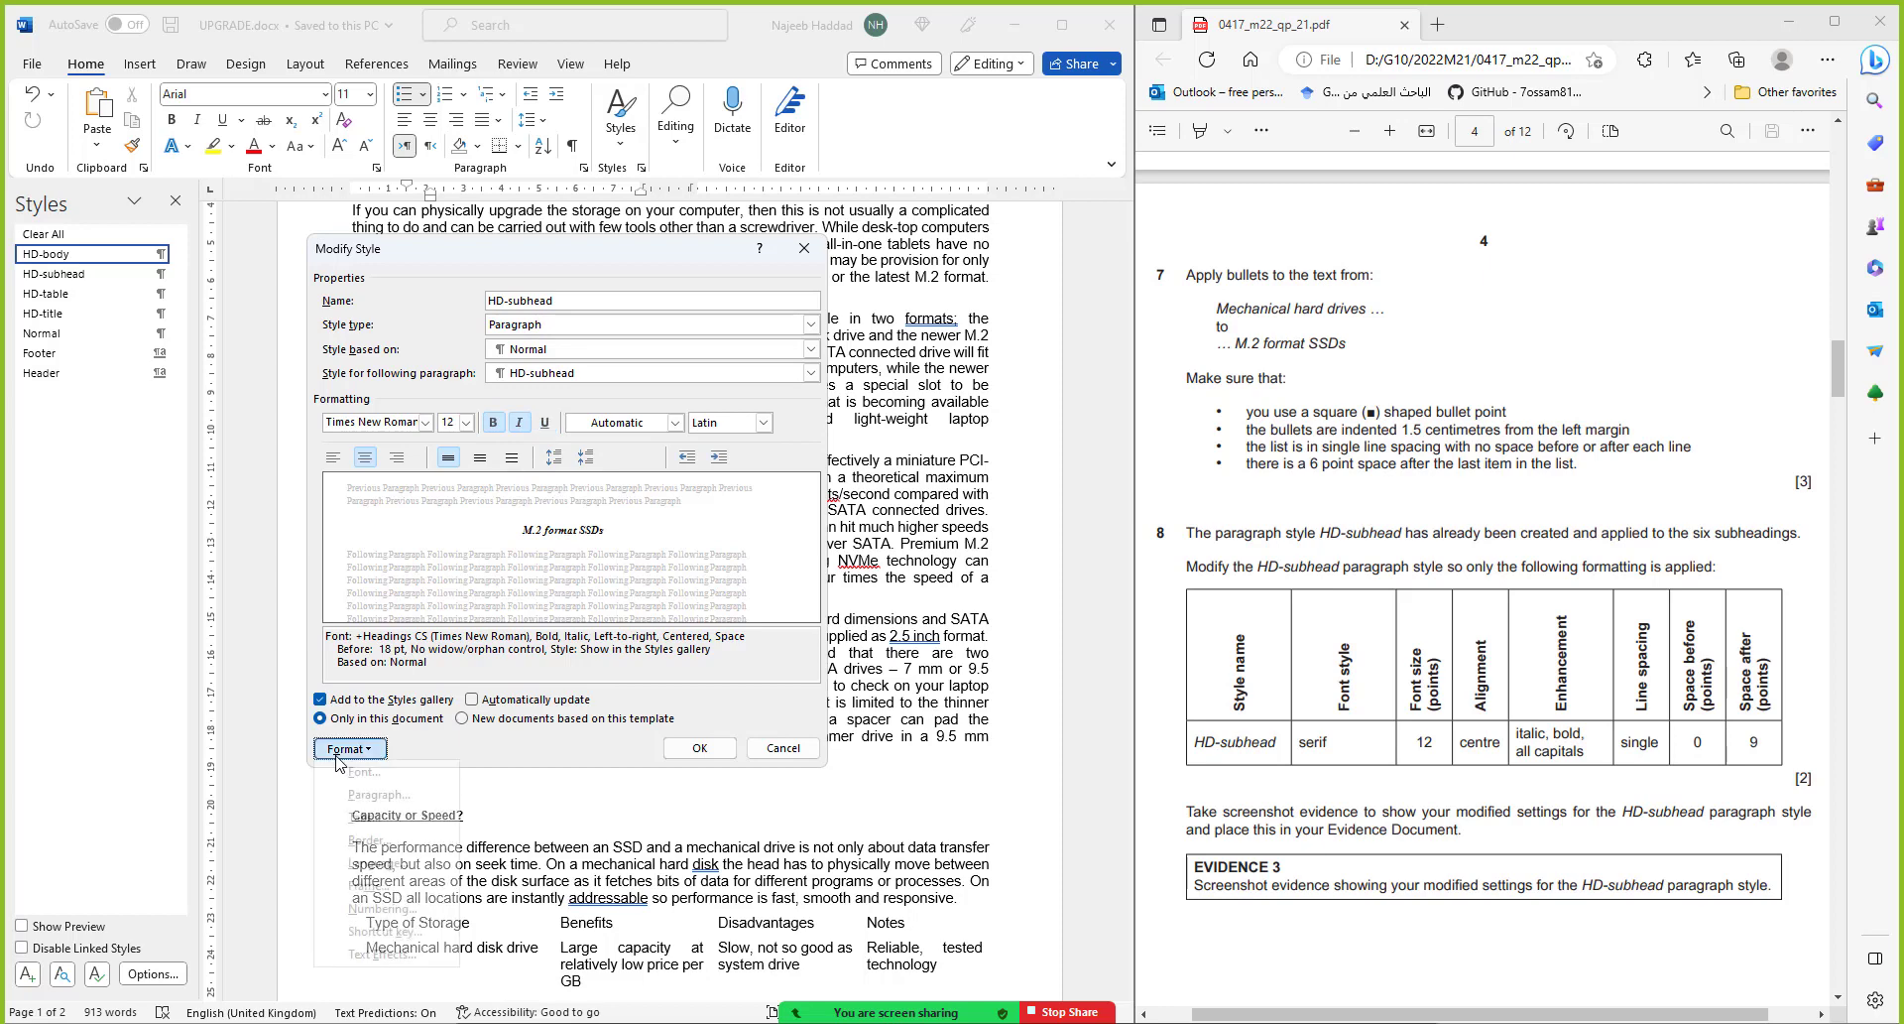
{"action": "left_click", "coordinate": [364, 771]}
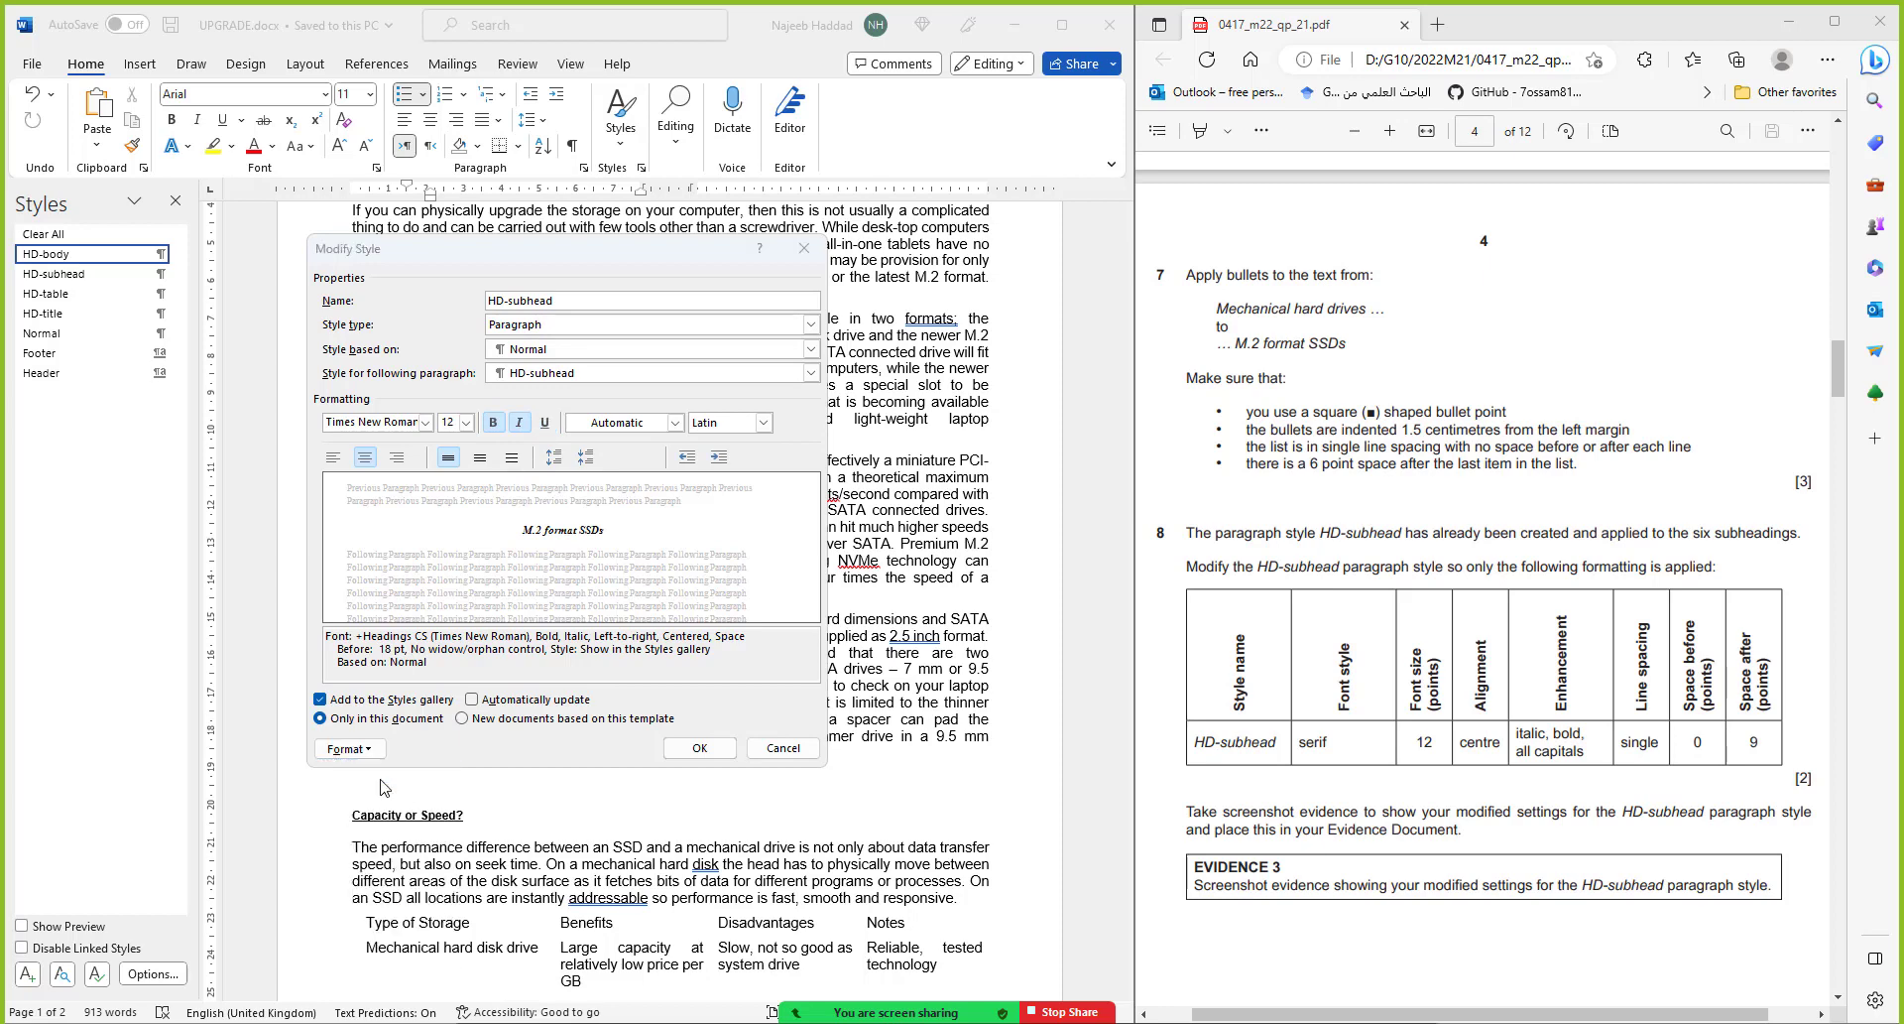
Make the HD-subhead style all caps and set its space before to 0 pt
{"action": "left_click", "coordinate": [674, 572]}
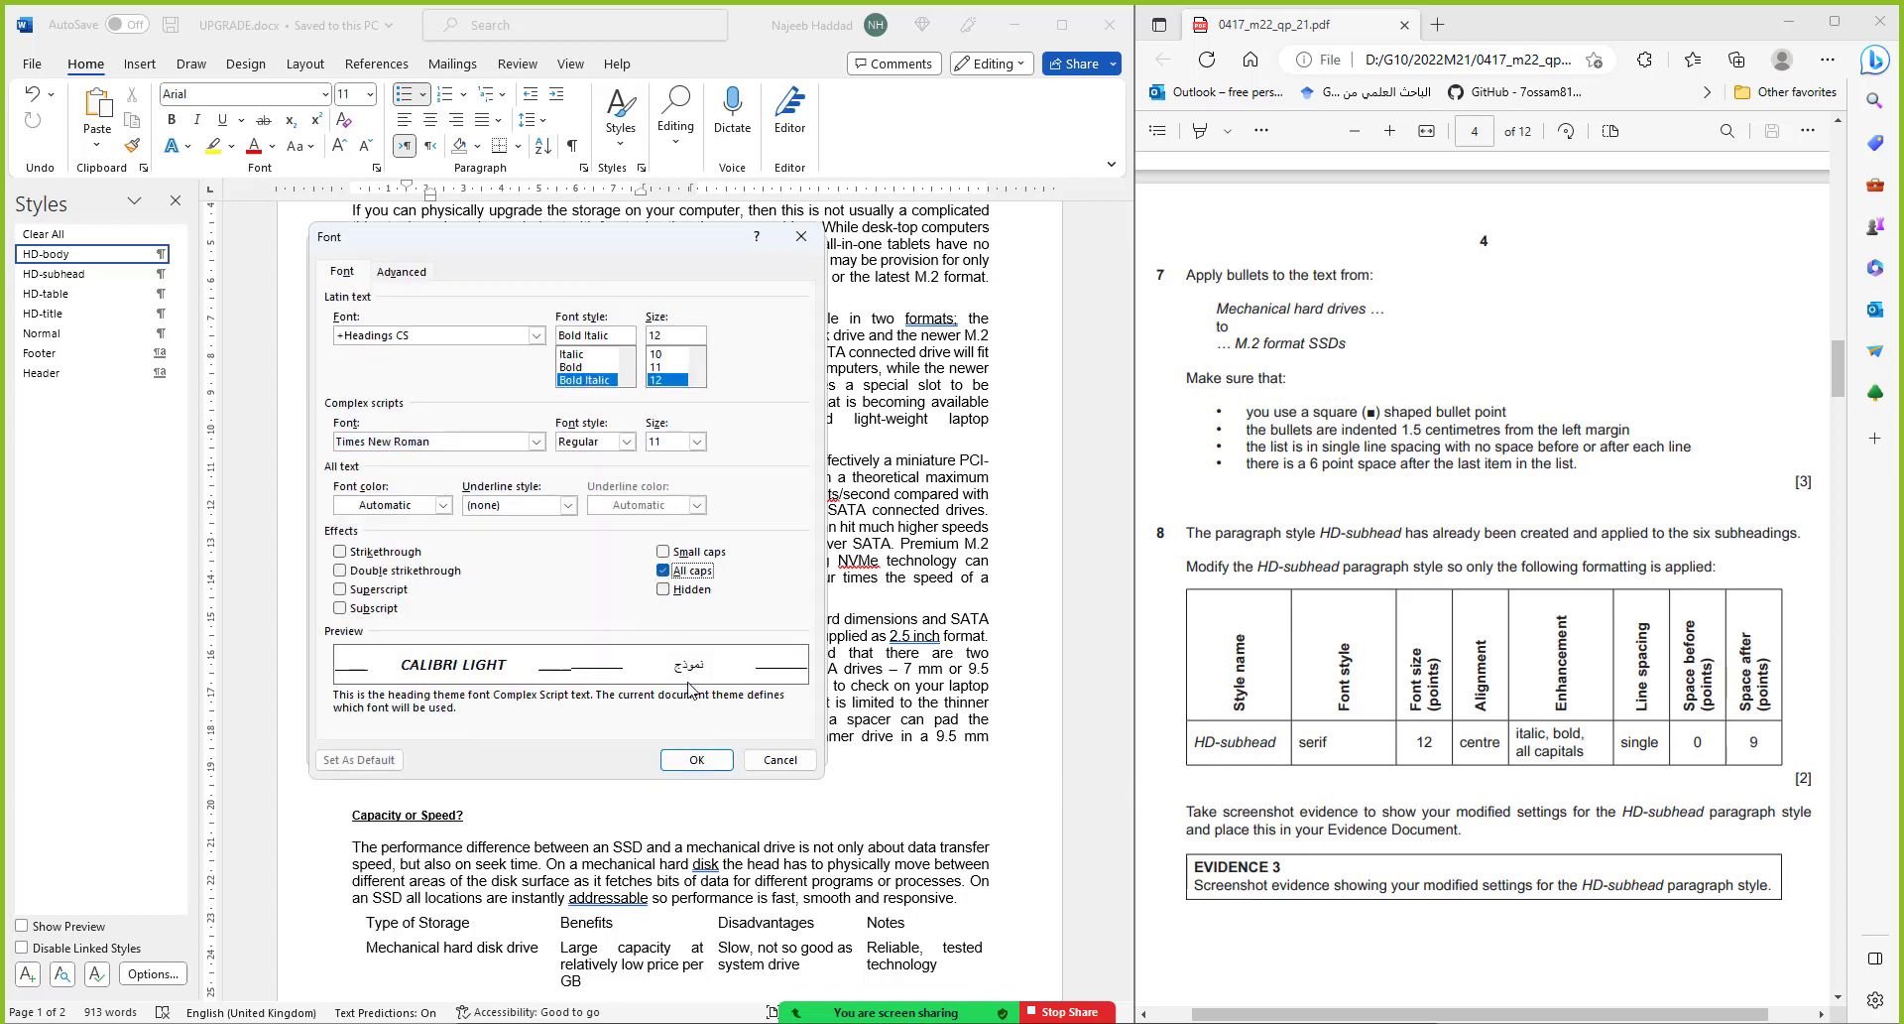
{"action": "left_click", "coordinate": [698, 760]}
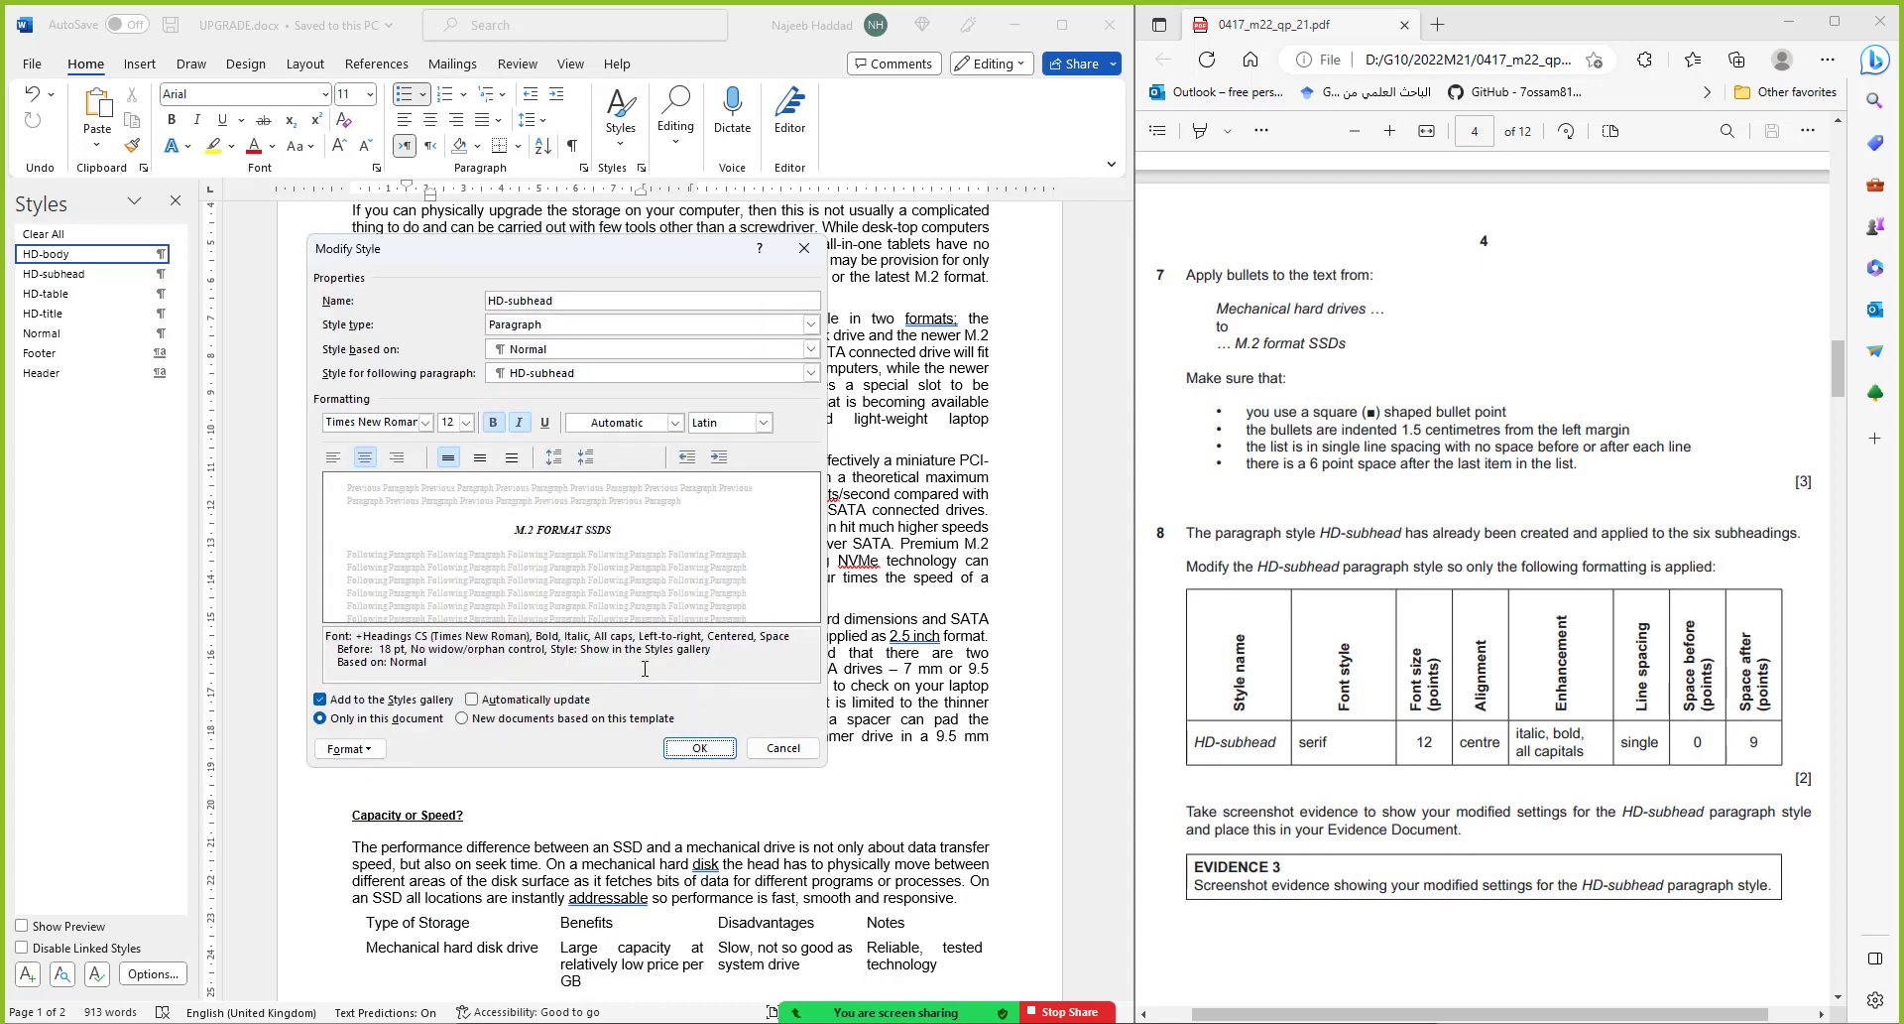
{"action": "left_click", "coordinate": [374, 756]}
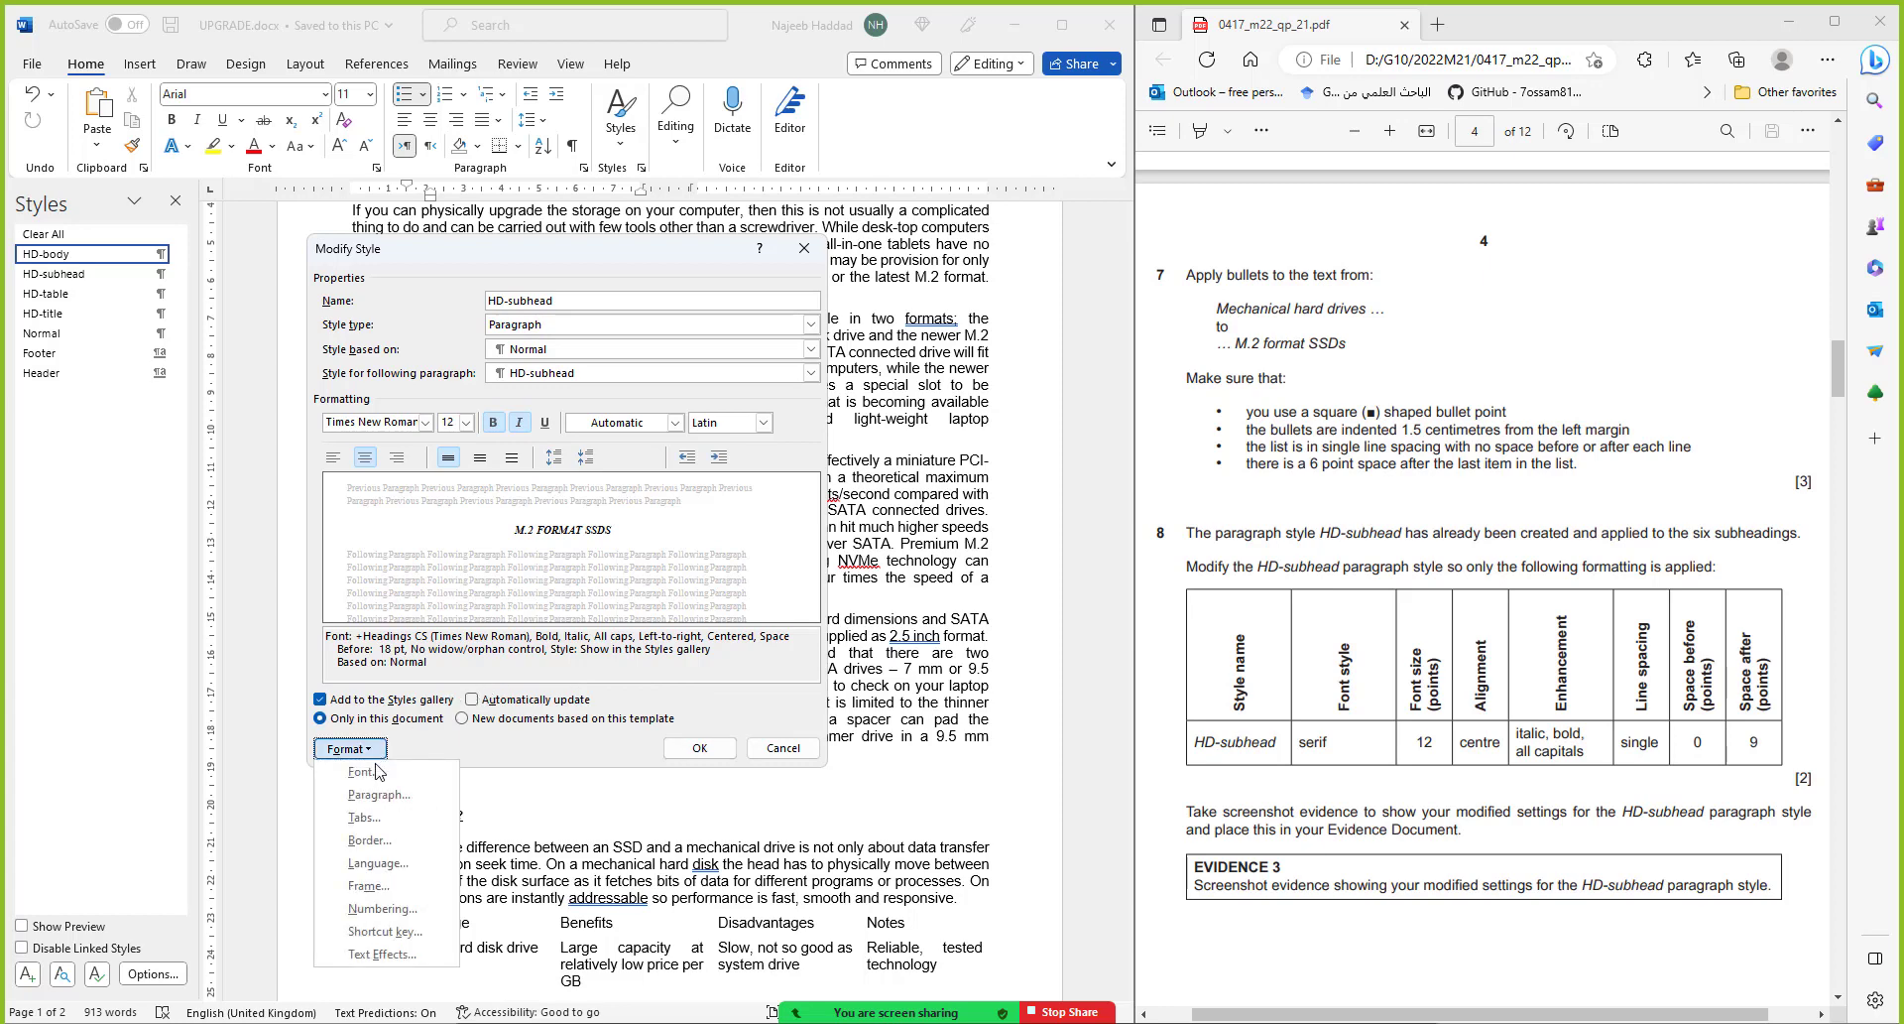
{"action": "left_click", "coordinate": [384, 794]}
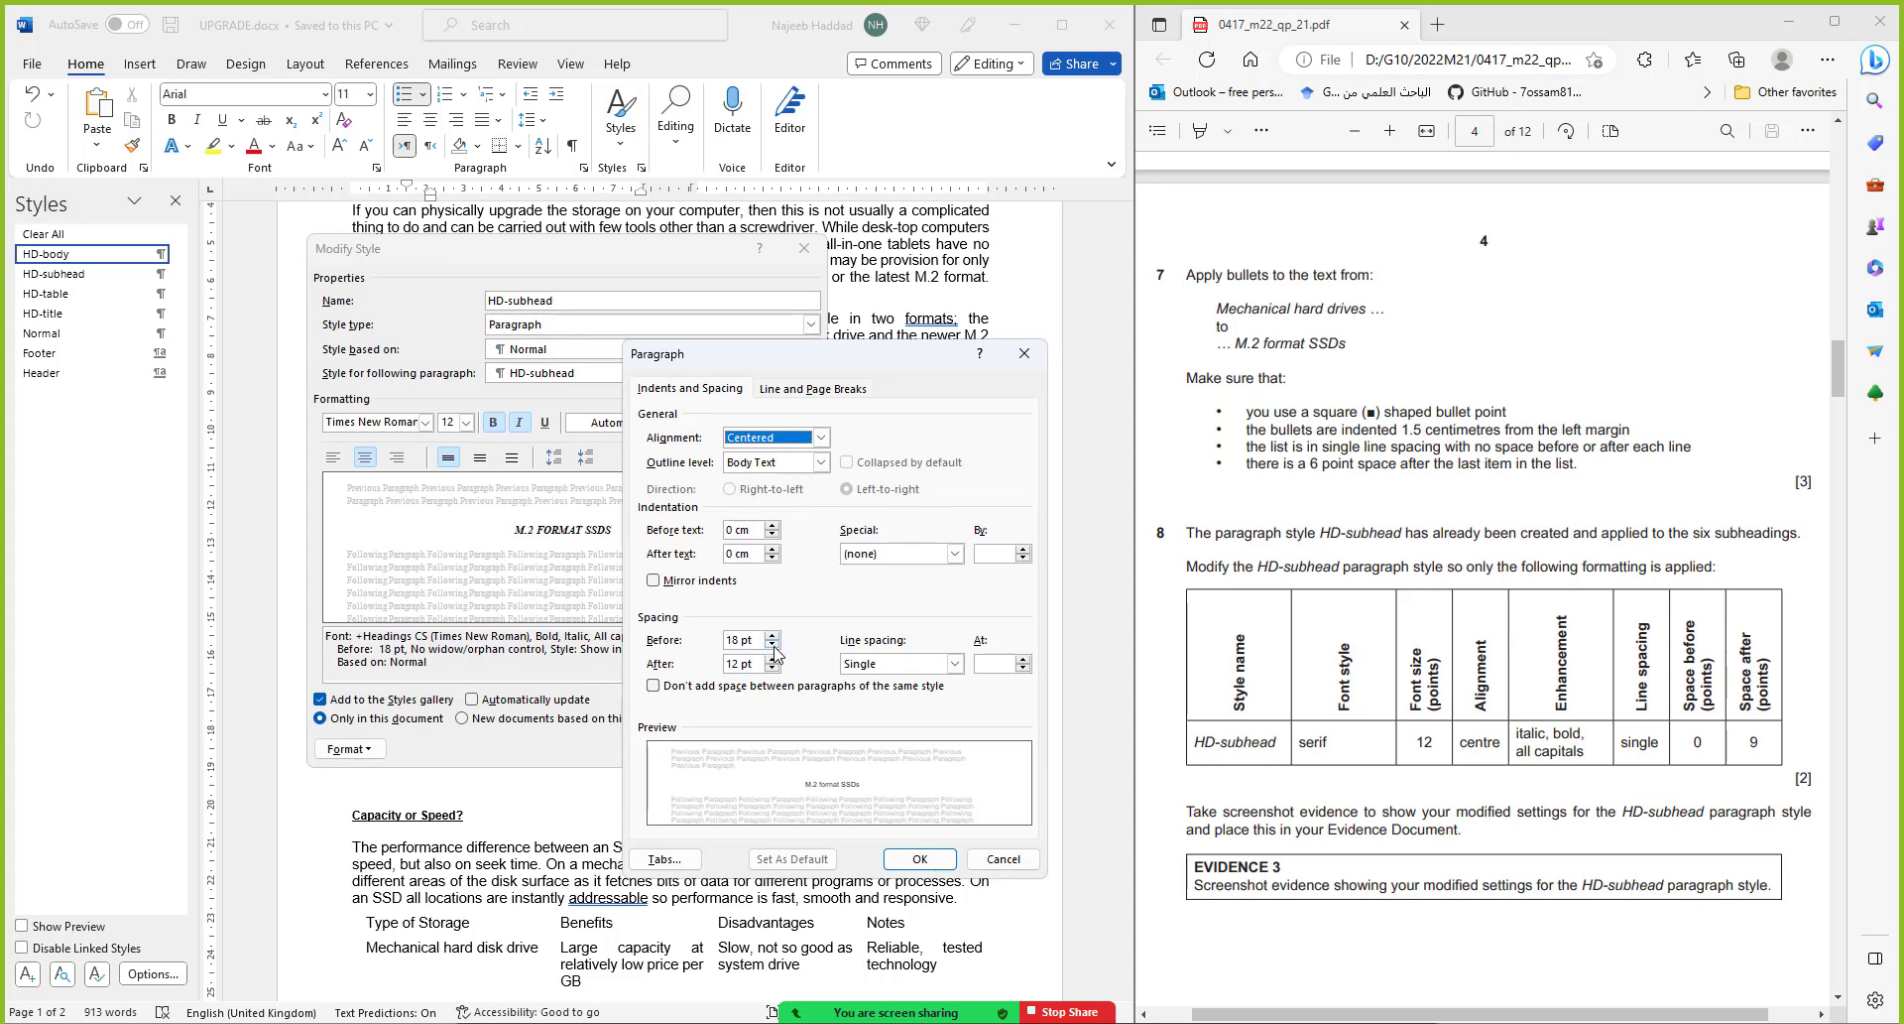
{"action": "double_click", "coordinate": [773, 645]}
{"action": "left_click", "coordinate": [772, 646]}
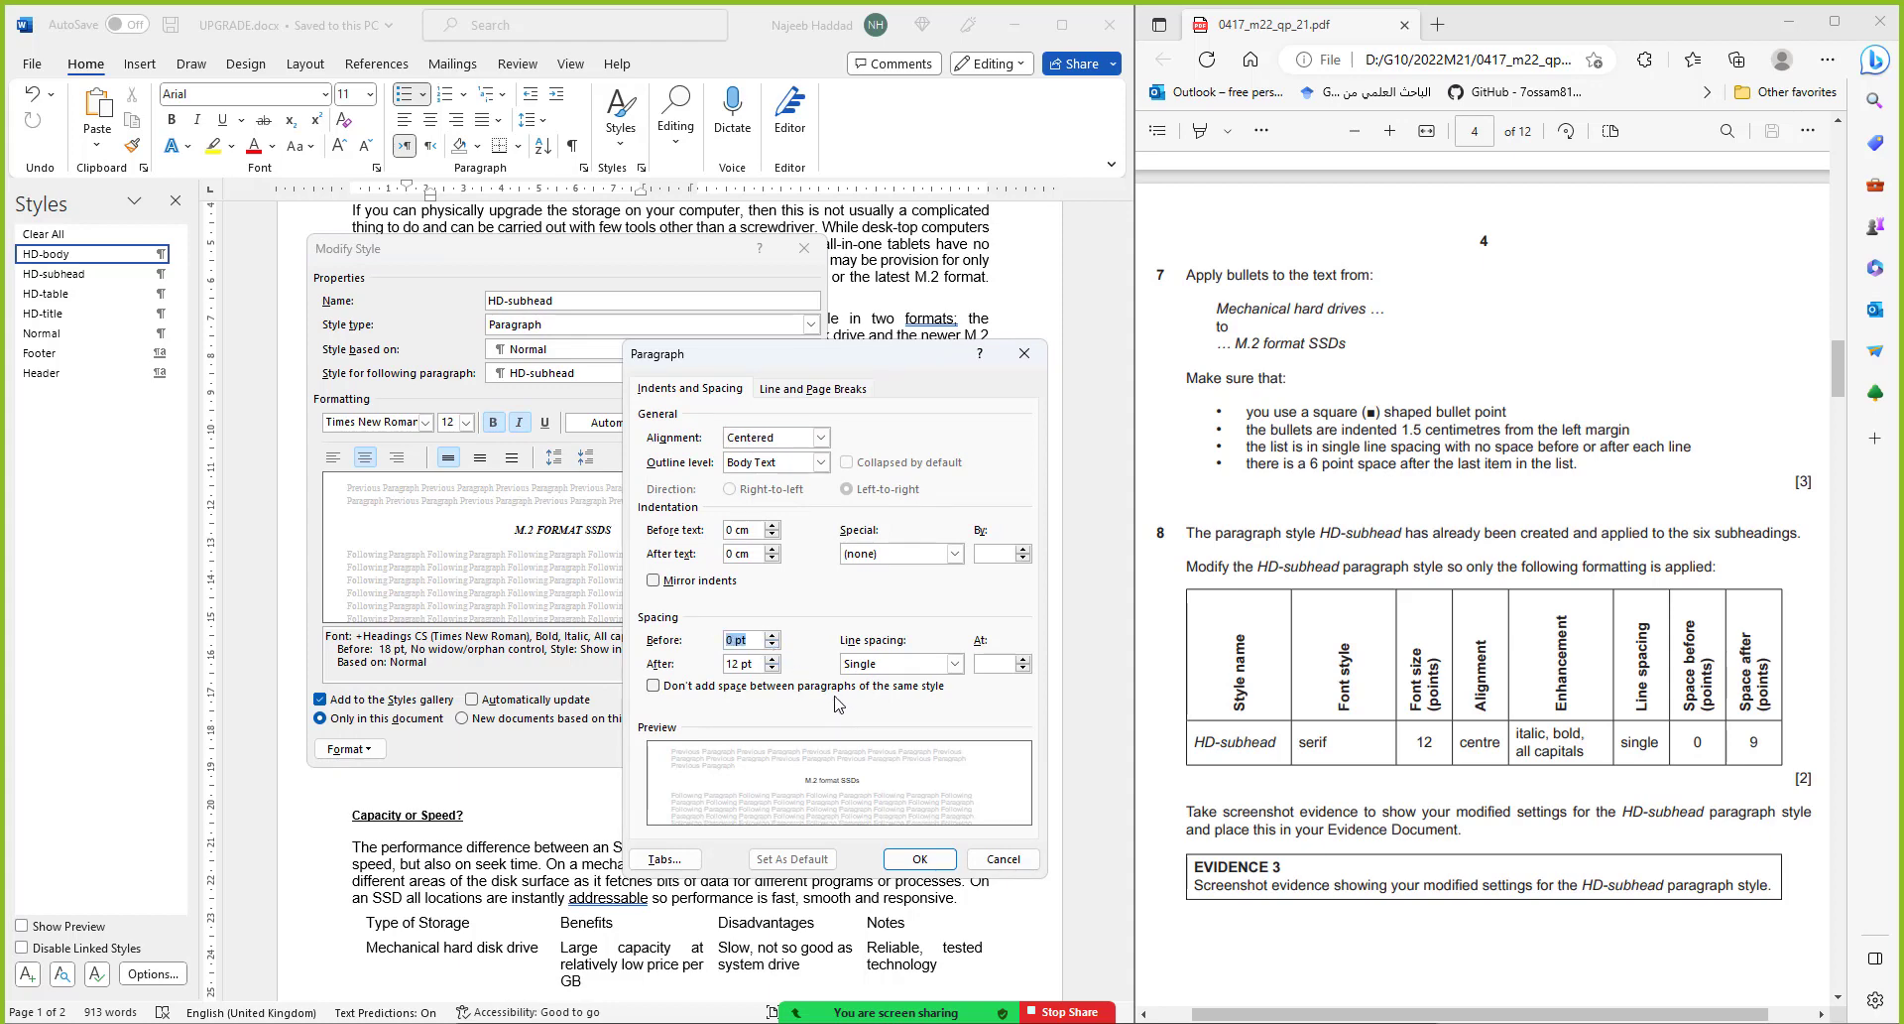
Set 9 pt space after and apply the modified HD-subhead style to the document
{"action": "left_click", "coordinate": [773, 668]}
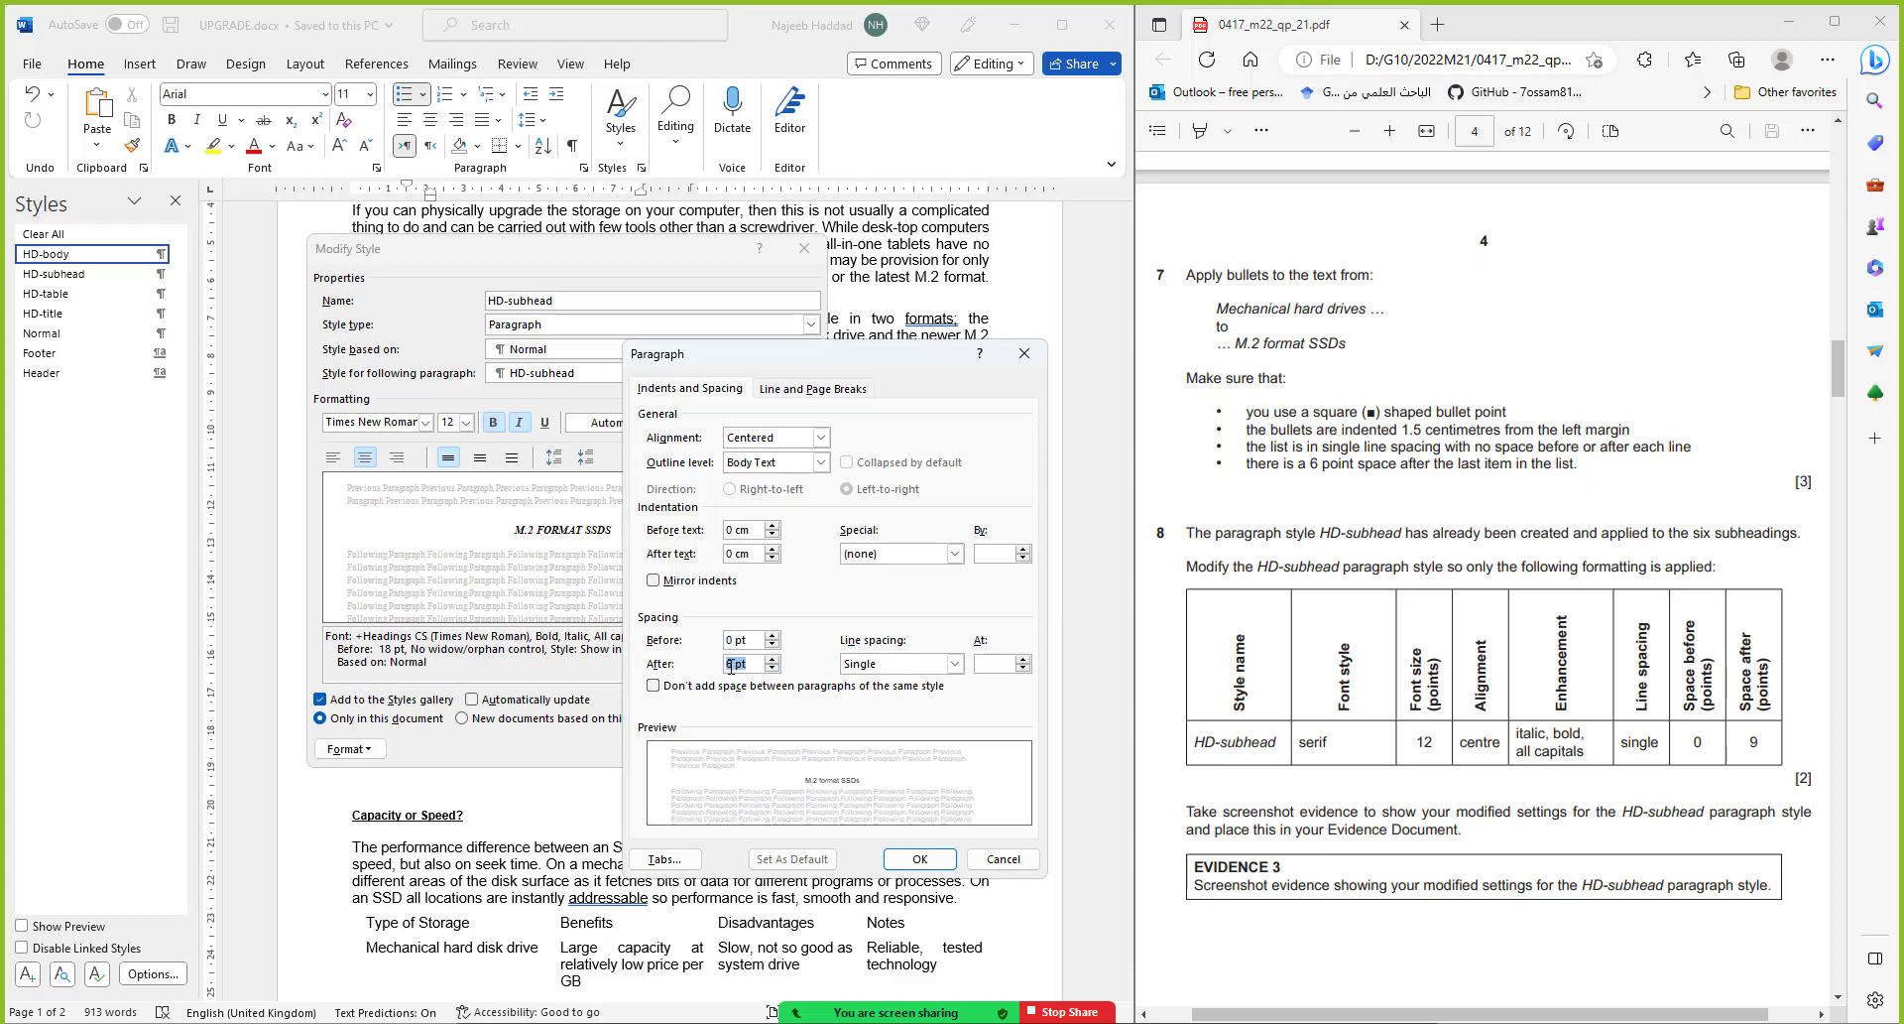
{"action": "left_click_drag", "start_coordinate": [729, 666], "coordinate": [739, 667]}
{"action": "type", "text": "9"}
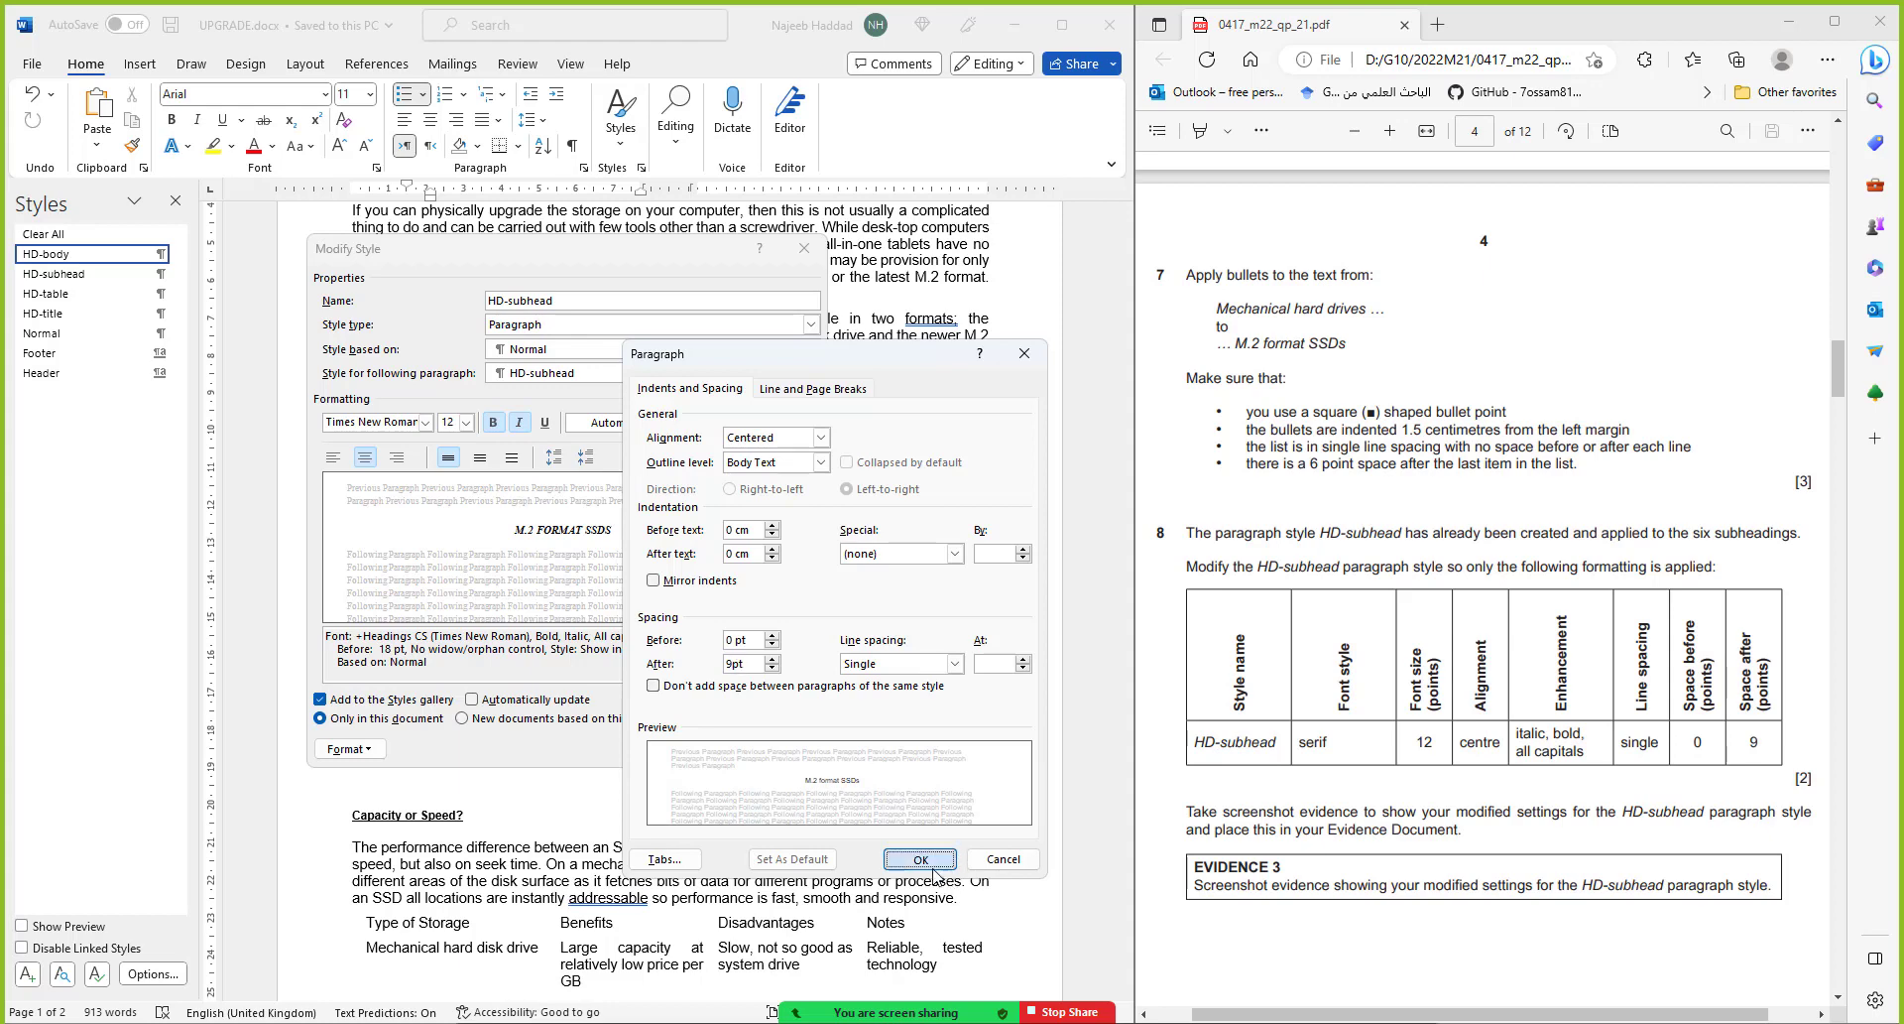
{"action": "left_click", "coordinate": [920, 860]}
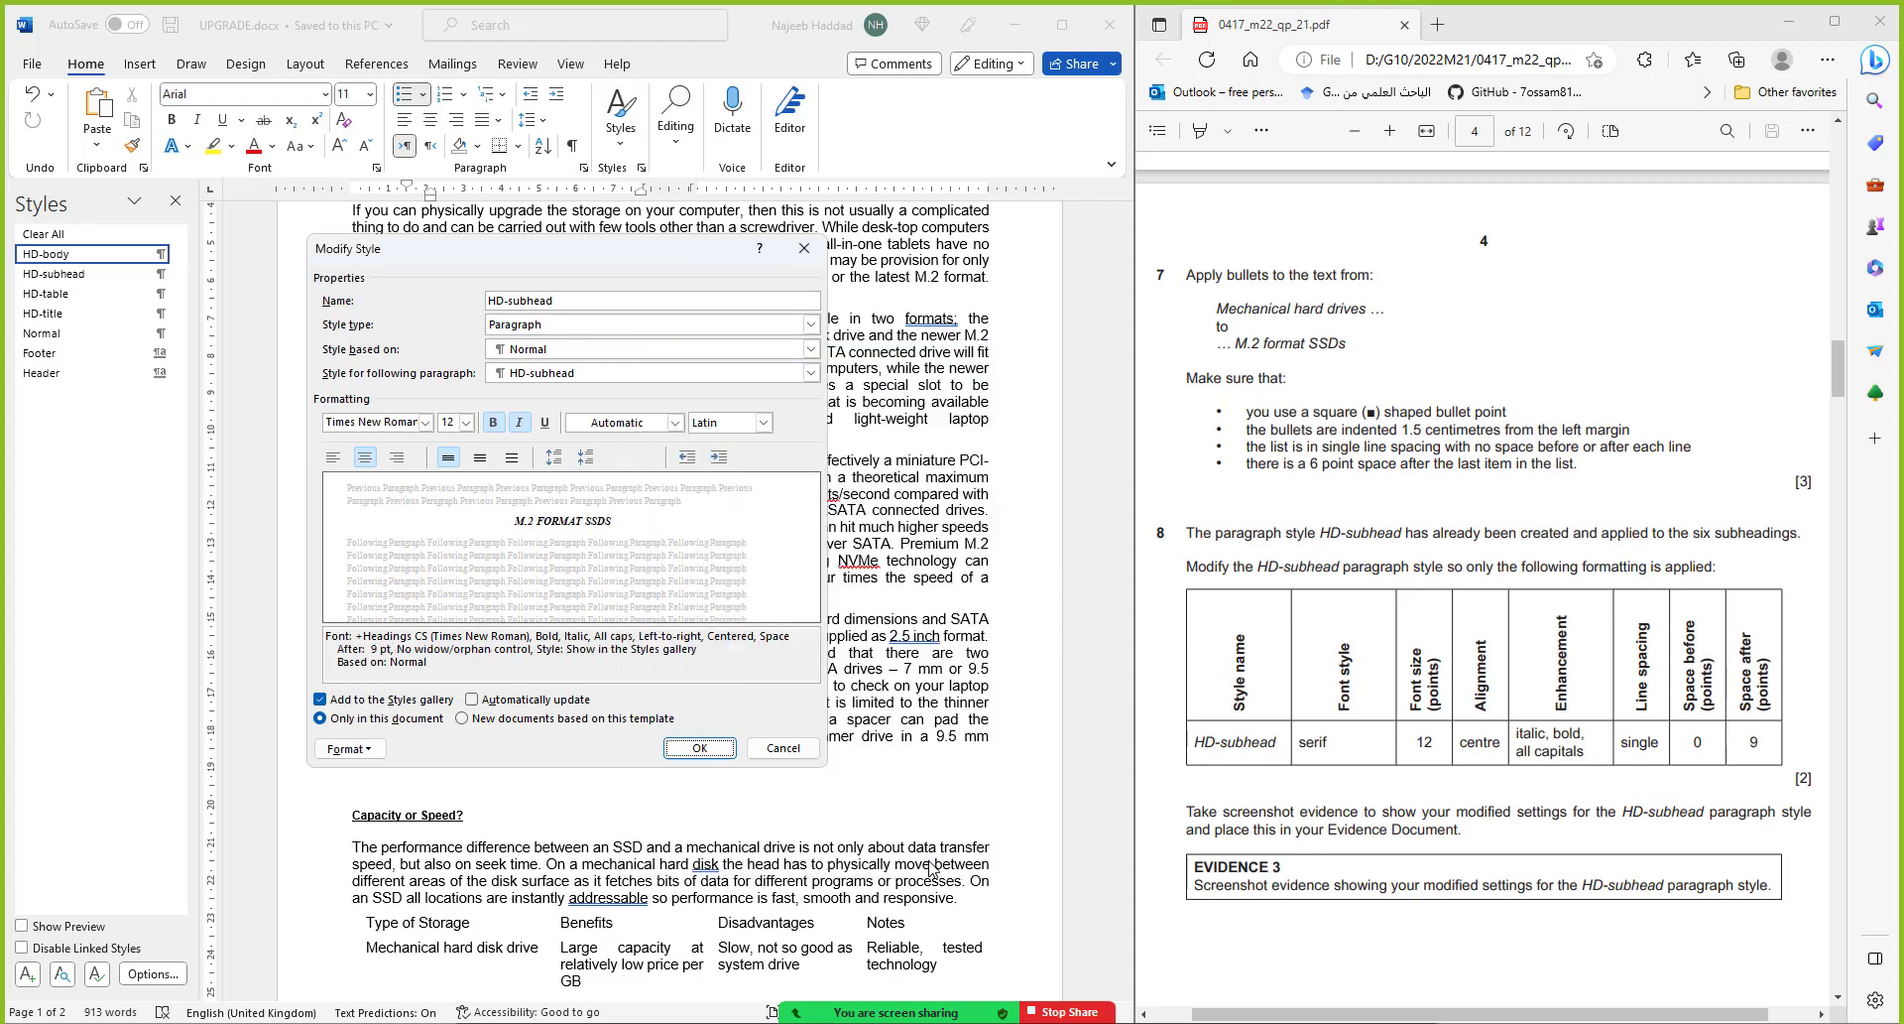
{"action": "left_click", "coordinate": [729, 748]}
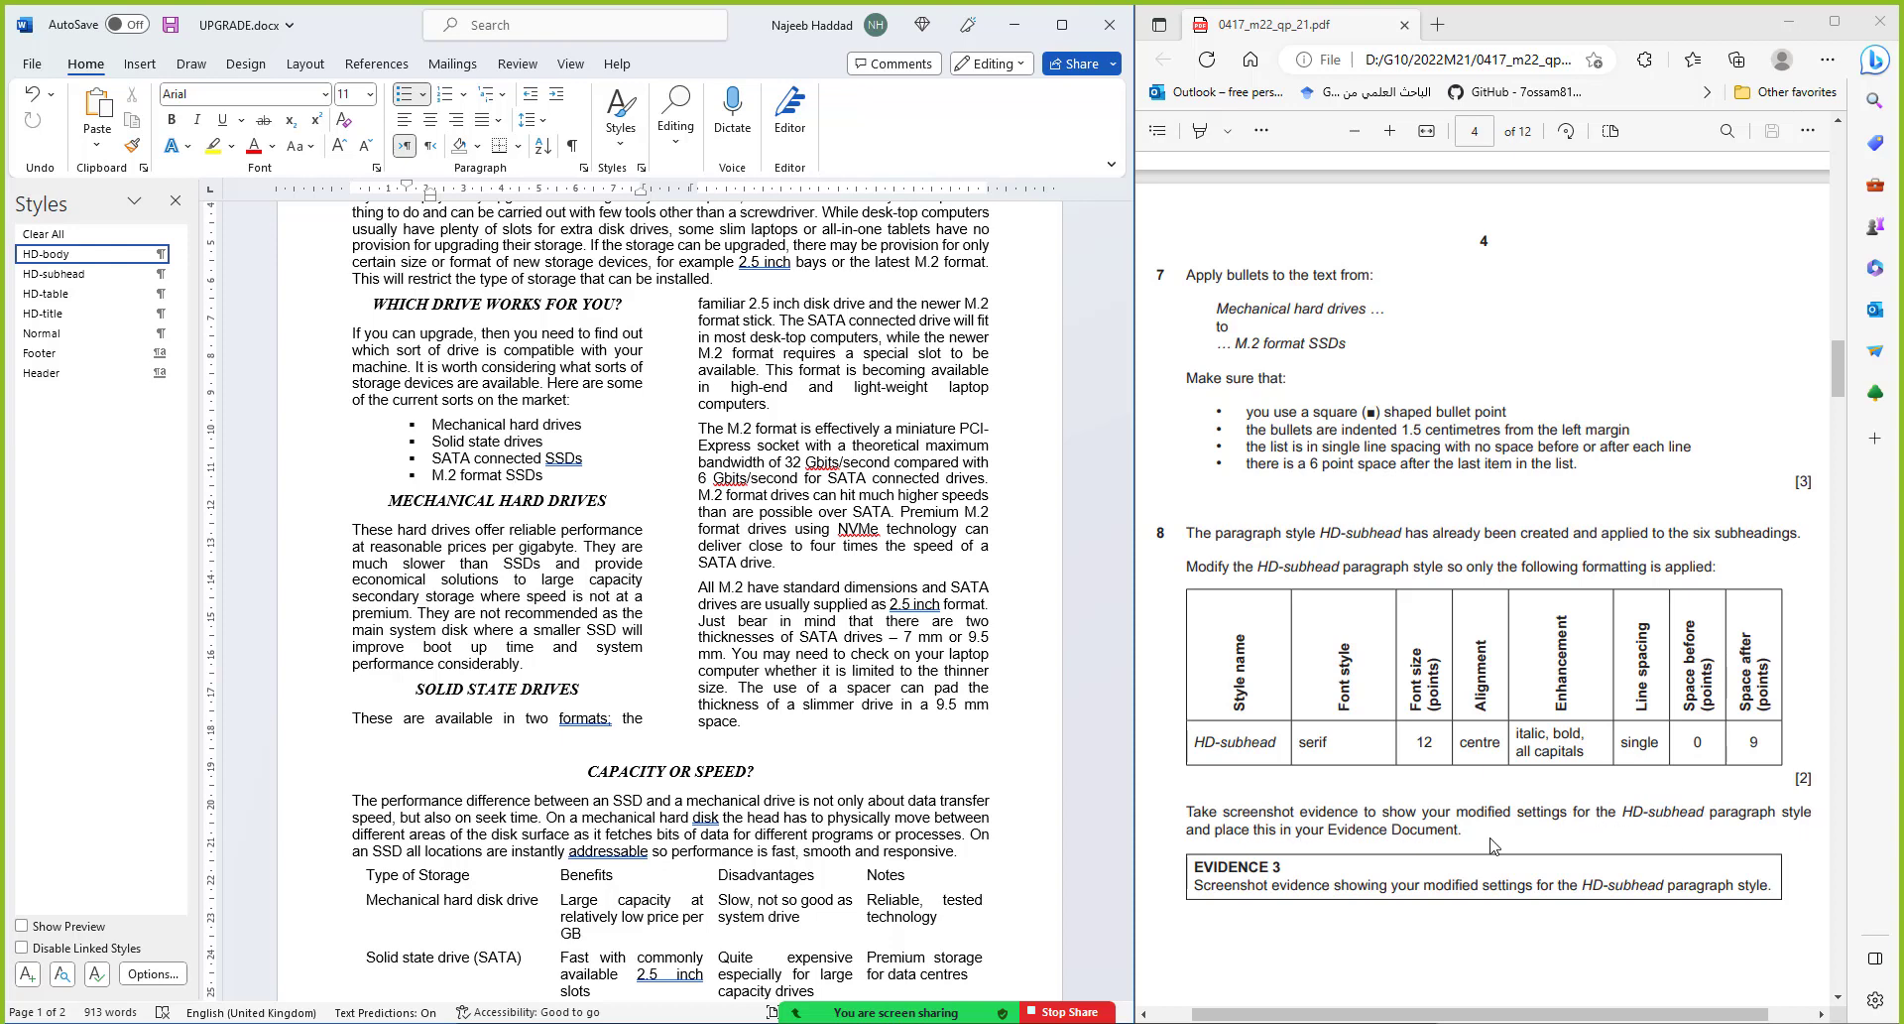
{"action": "left_click", "coordinate": [181, 290]}
Snip the HD-subhead Modify Style dialog as evidence, then close the dialog
{"action": "left_click", "coordinate": [156, 330]}
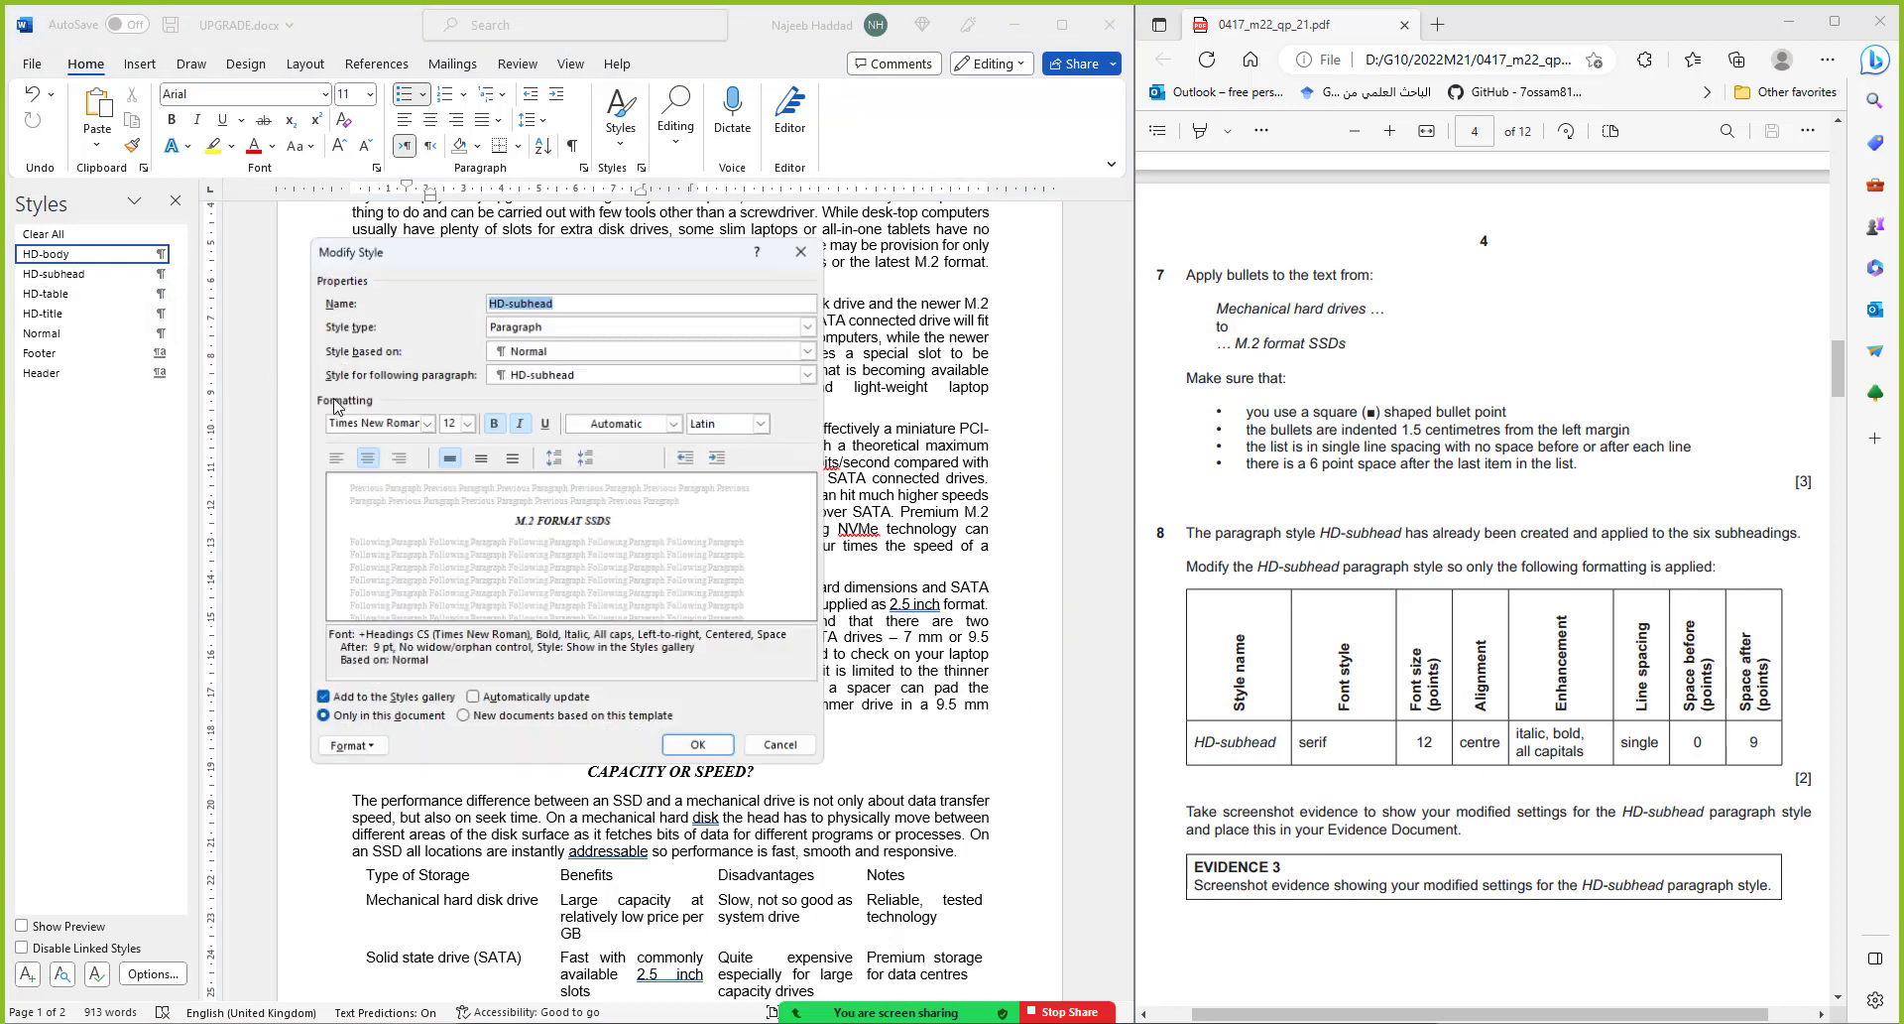
{"action": "key", "text": "alt+Tab"}
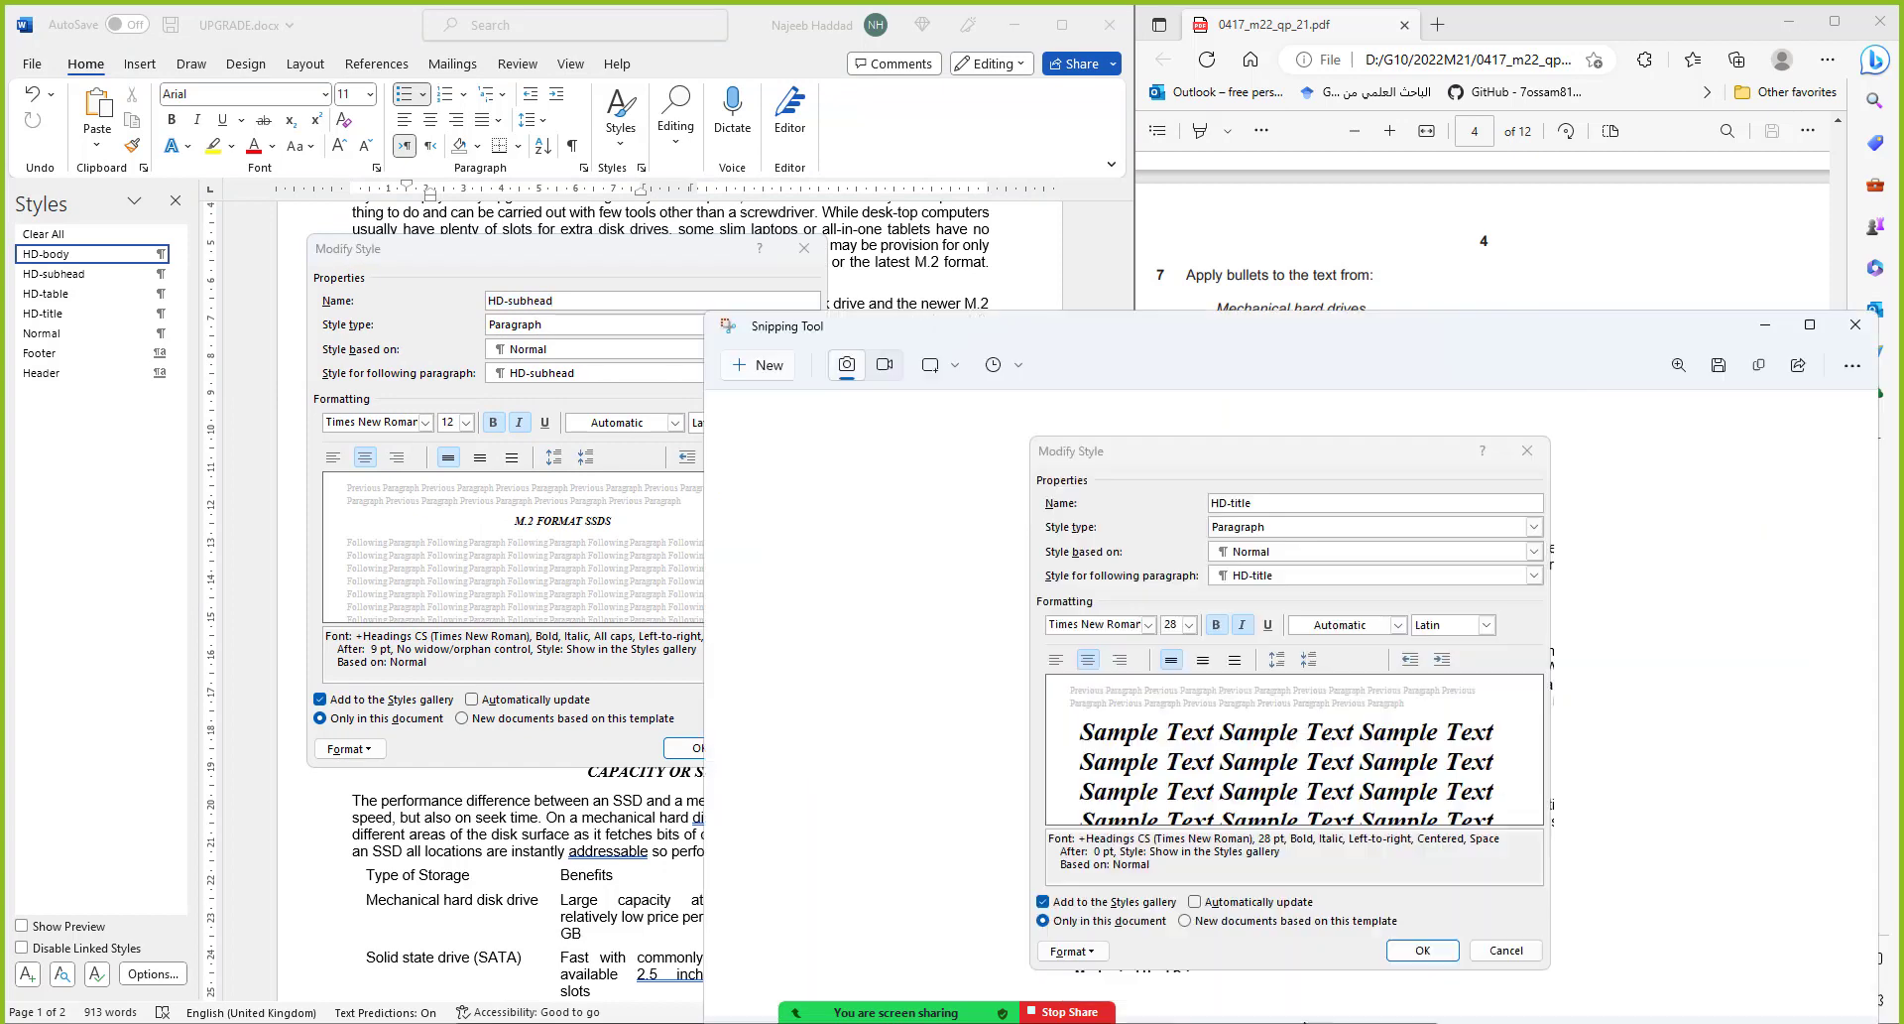
{"action": "left_click", "coordinate": [766, 365]}
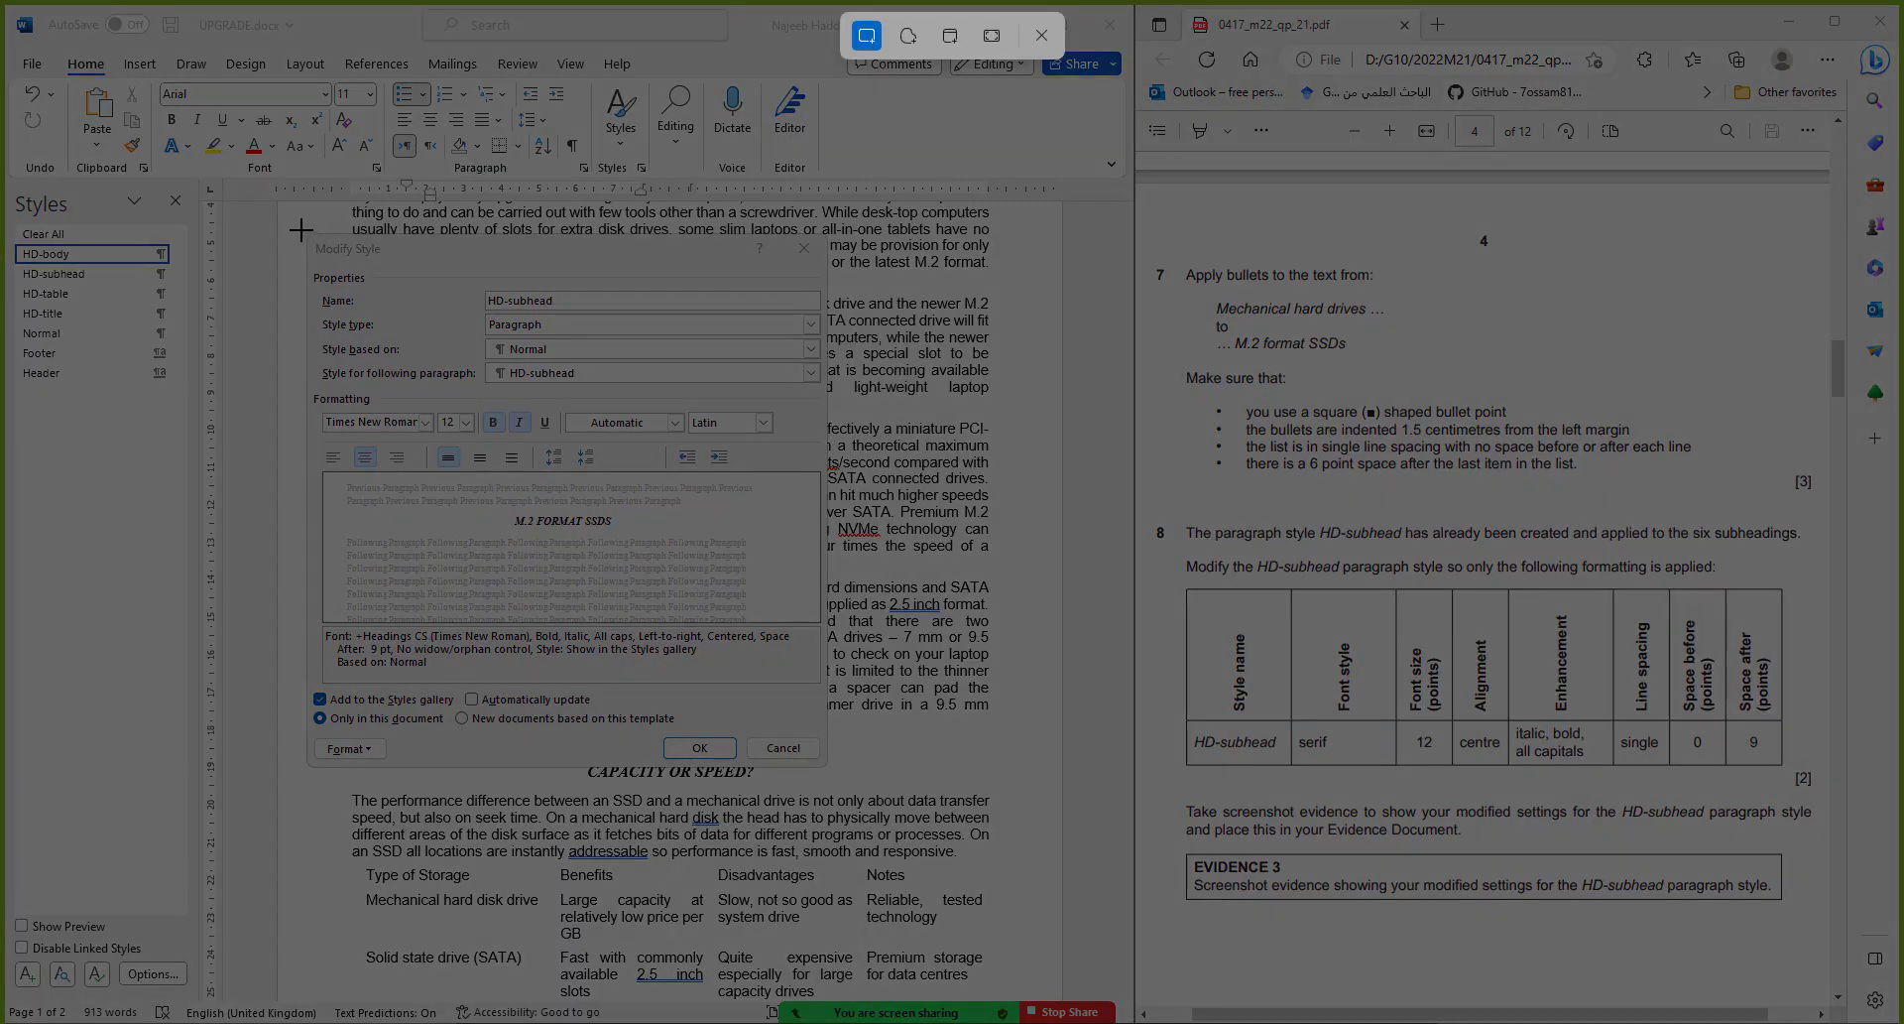
{"action": "left_click_drag", "start_coordinate": [304, 232], "coordinate": [829, 770]}
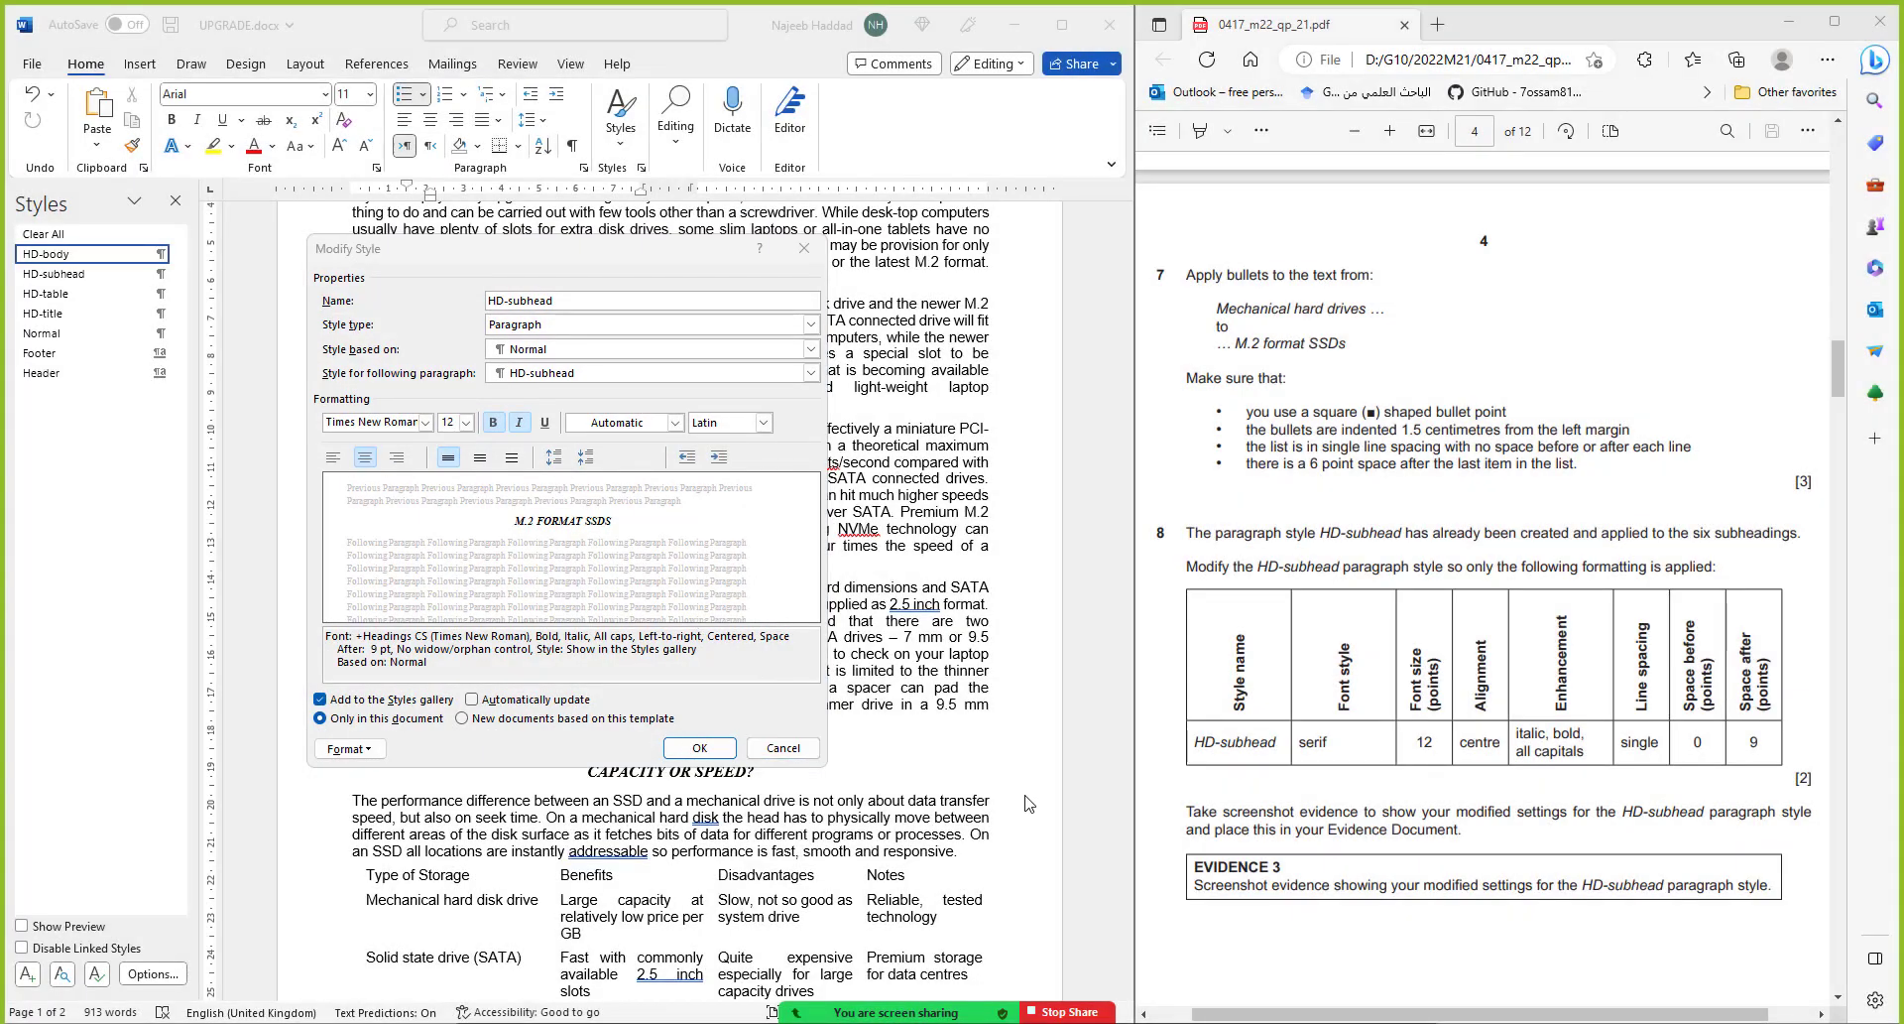
{"action": "left_click", "coordinate": [732, 750]}
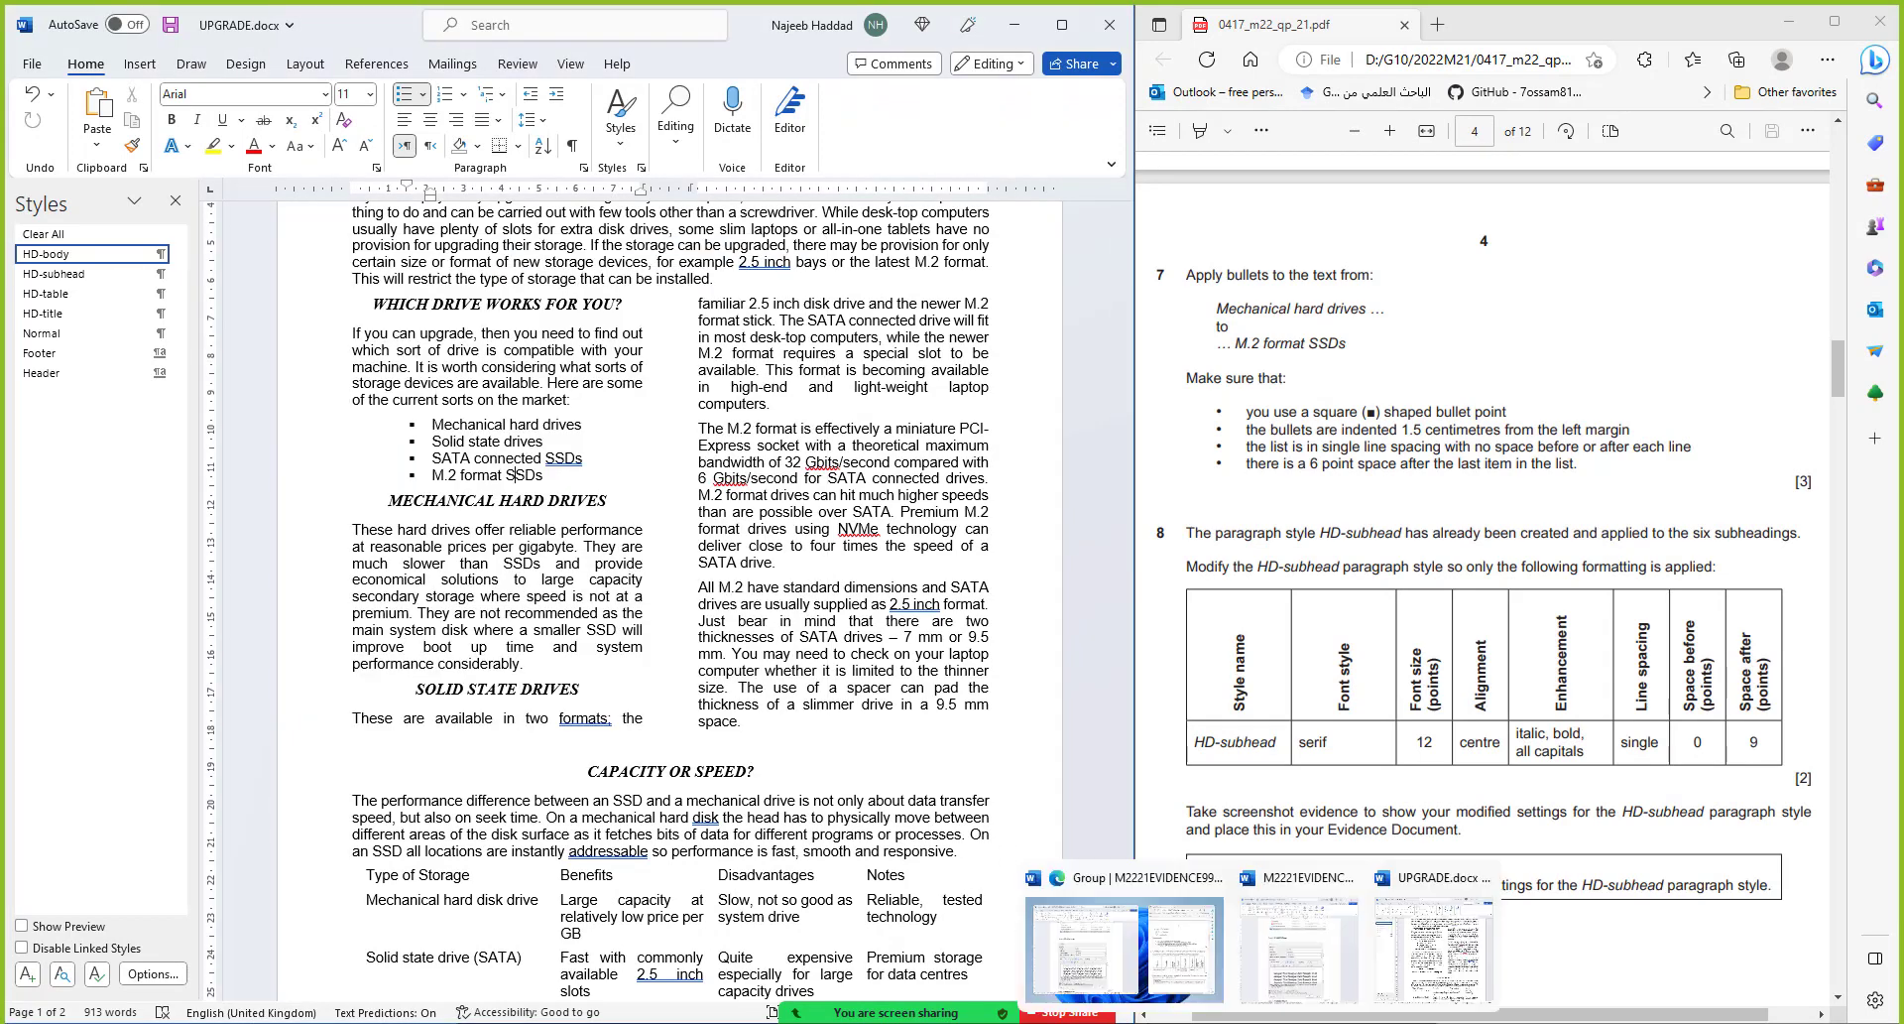
Paste the style snip into the evidence document, move Step 8 to a new page, and save
{"action": "left_click", "coordinate": [1292, 997]}
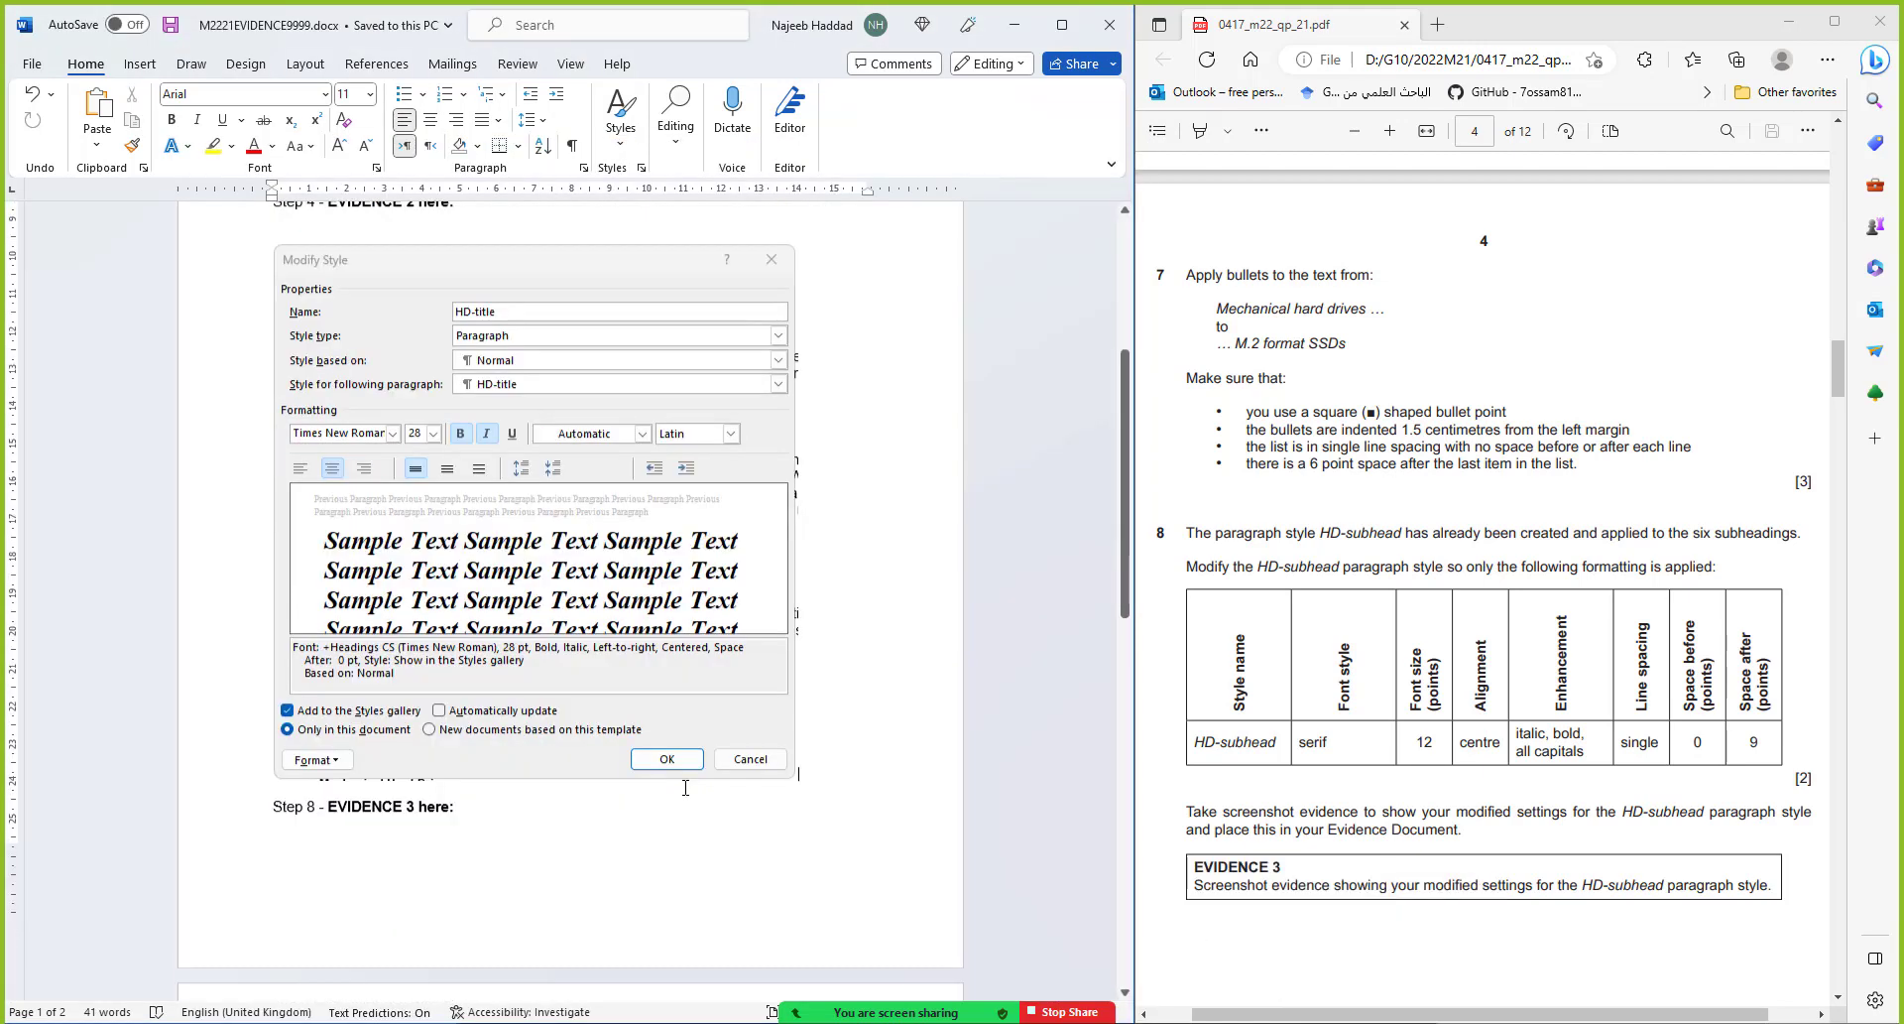
{"action": "scroll", "coordinate": [459, 732], "scroll_direction": "down", "scroll_amount": 3}
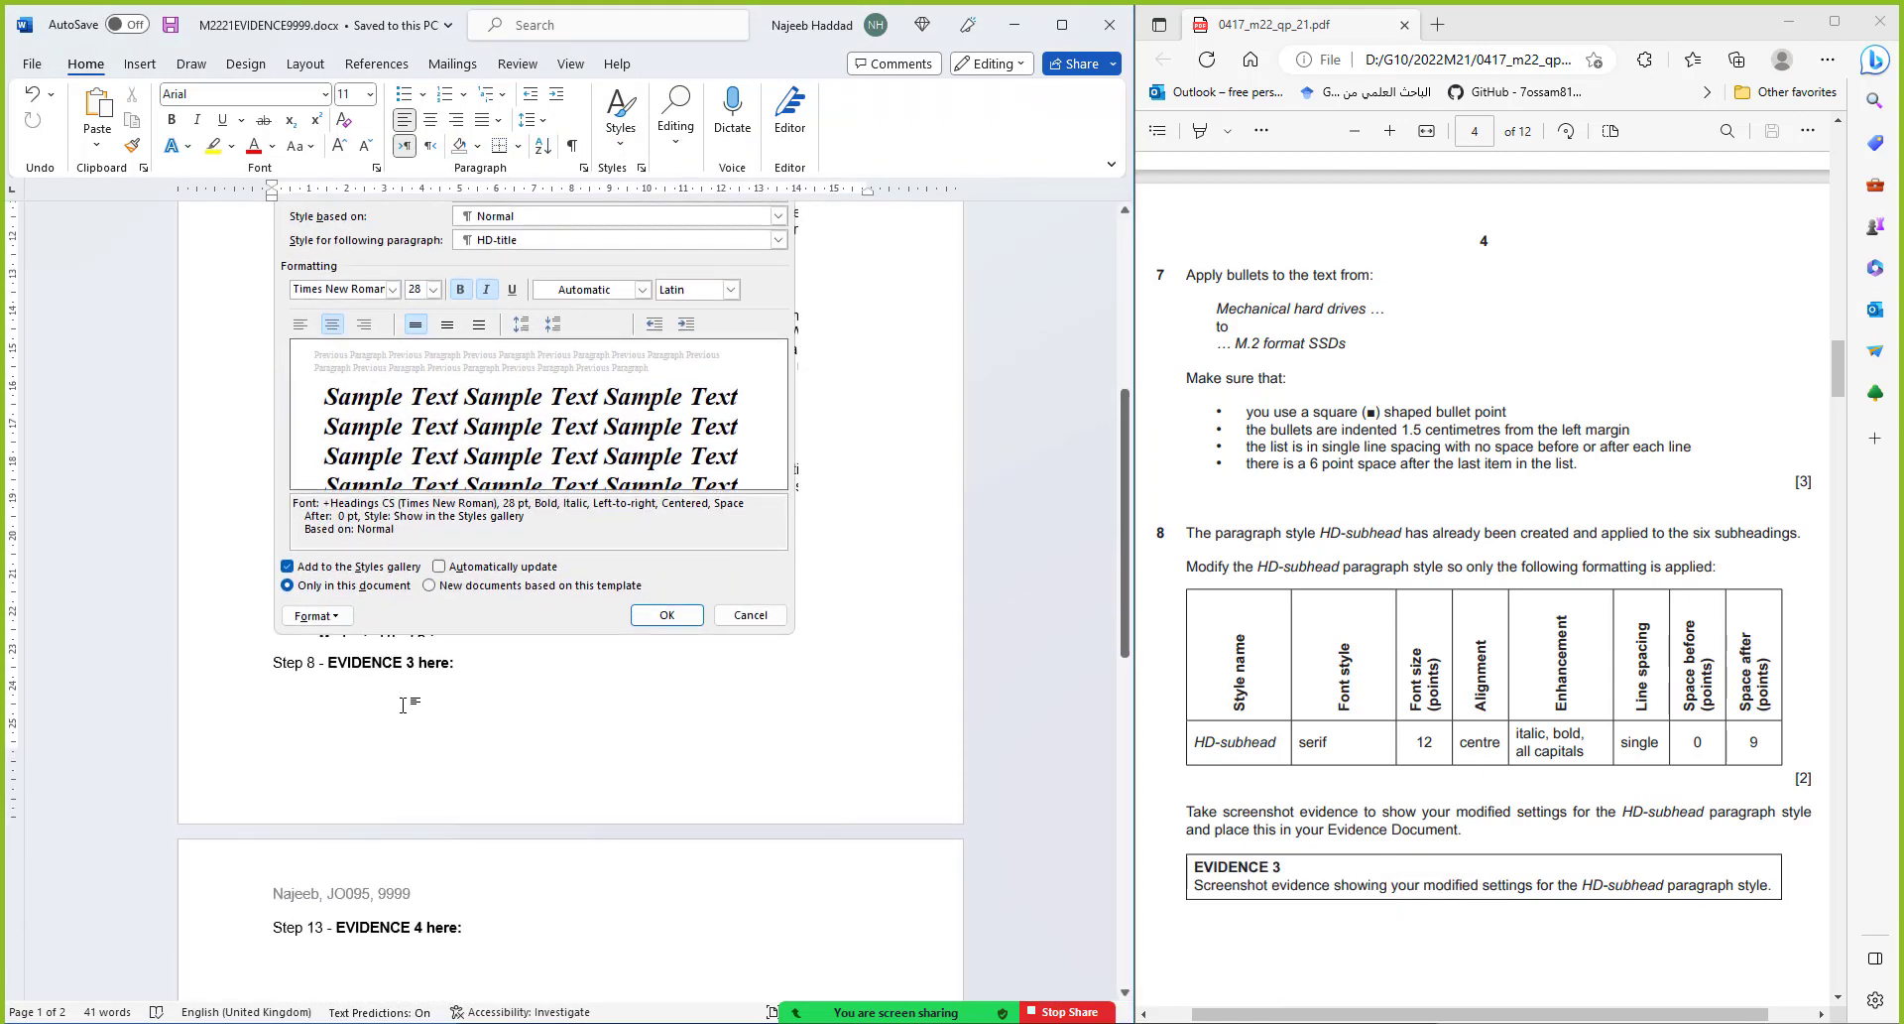
{"action": "key", "text": "ctrl+v"}
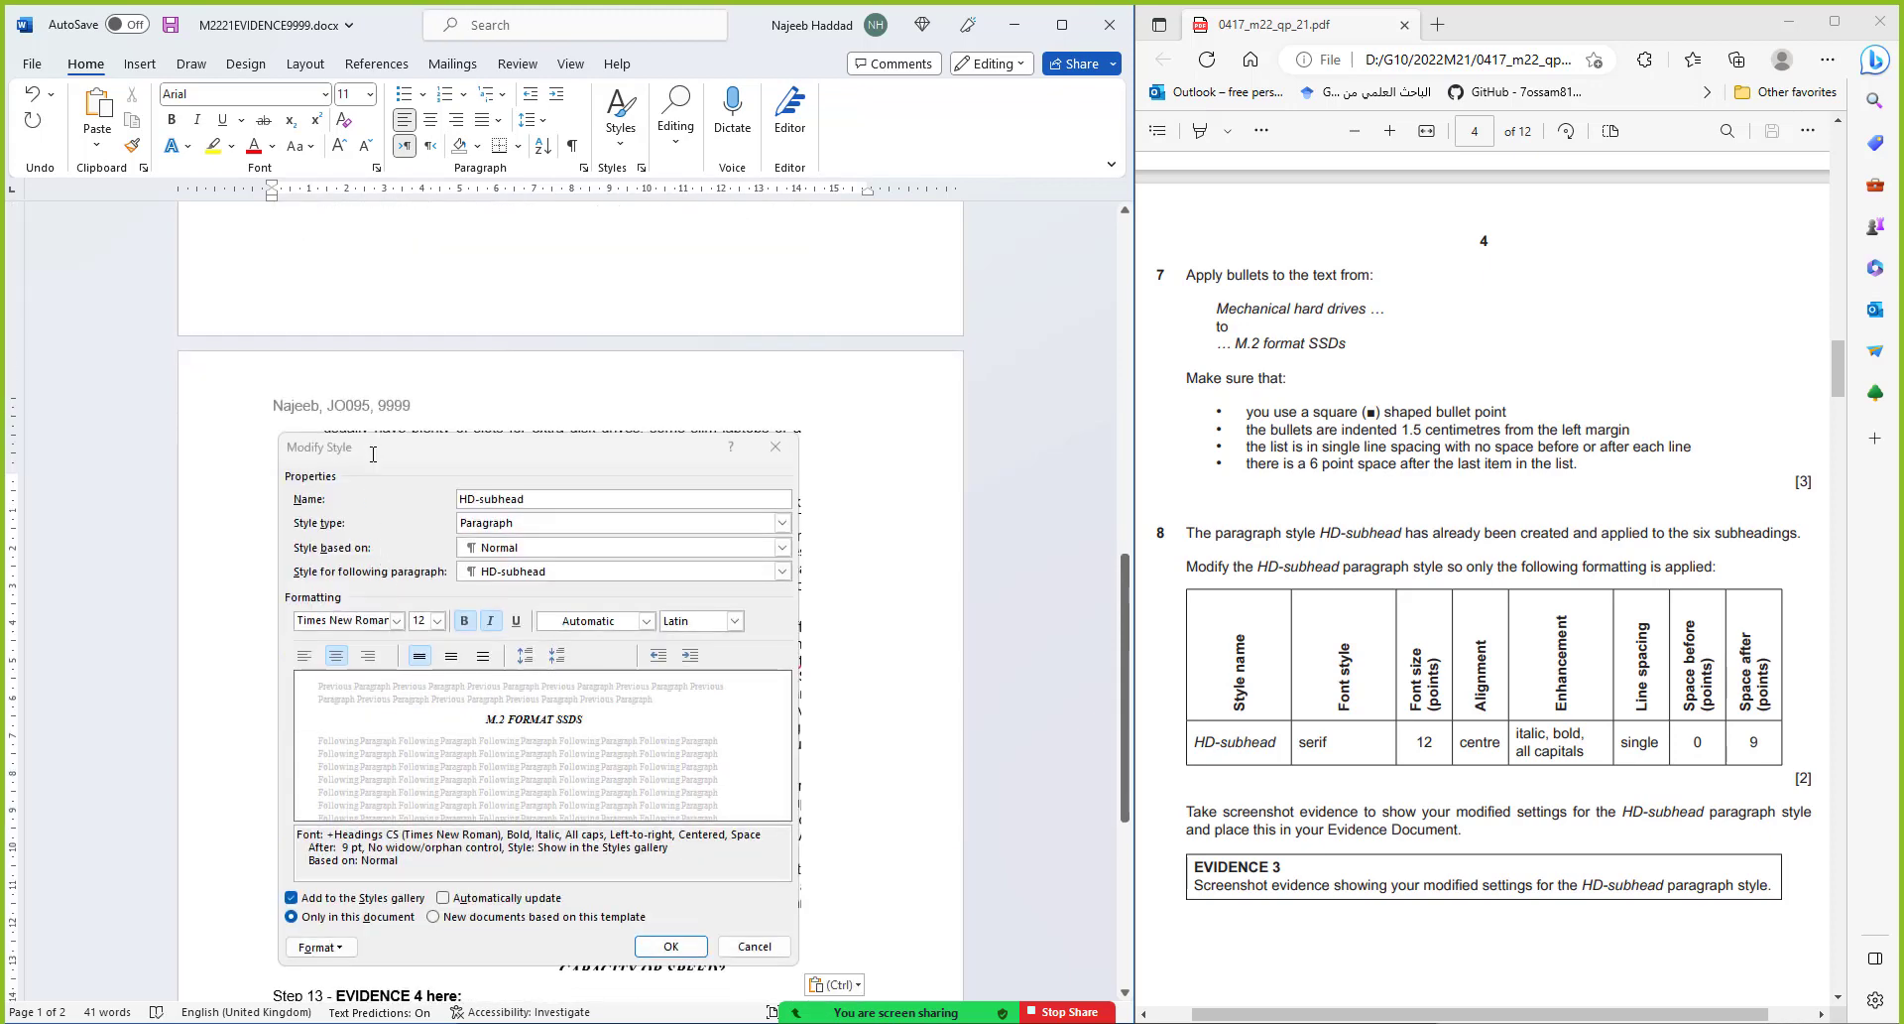
{"action": "scroll", "coordinate": [349, 441], "scroll_direction": "up", "scroll_amount": 5}
{"action": "left_click", "coordinate": [275, 414]}
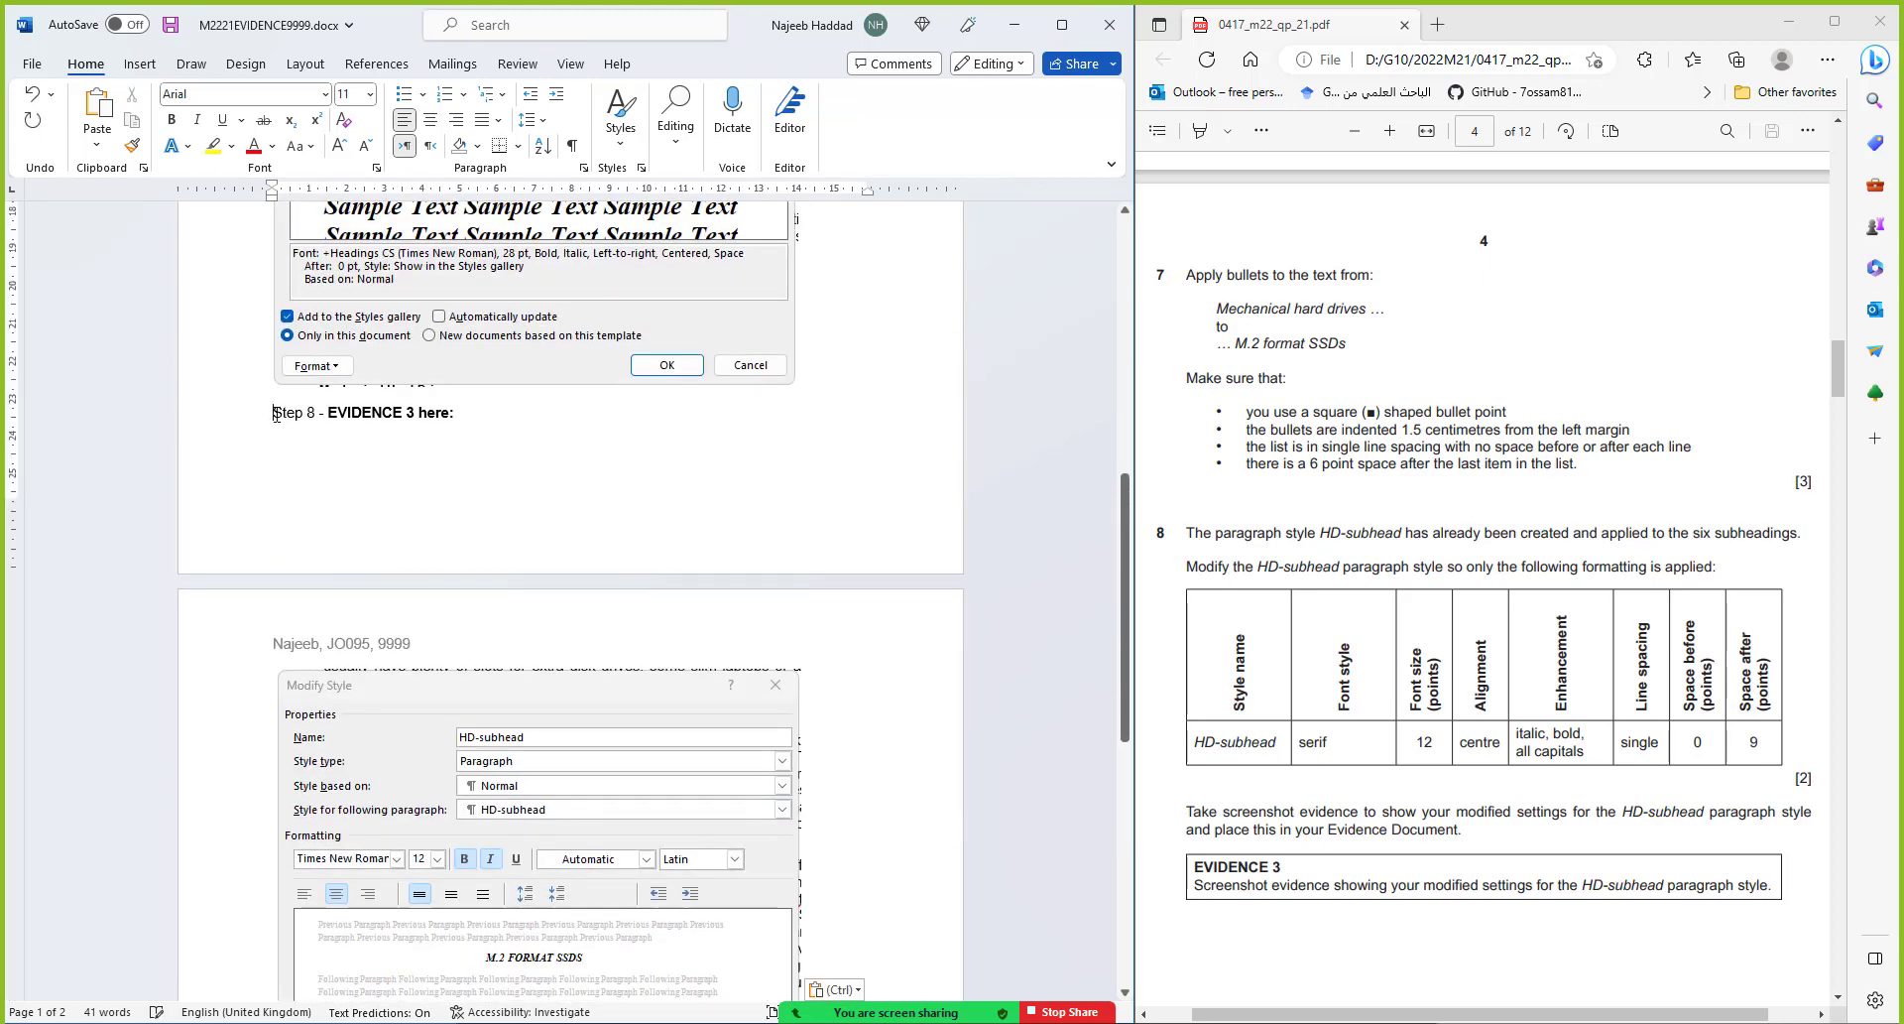
{"action": "key", "text": "ctrl+Return"}
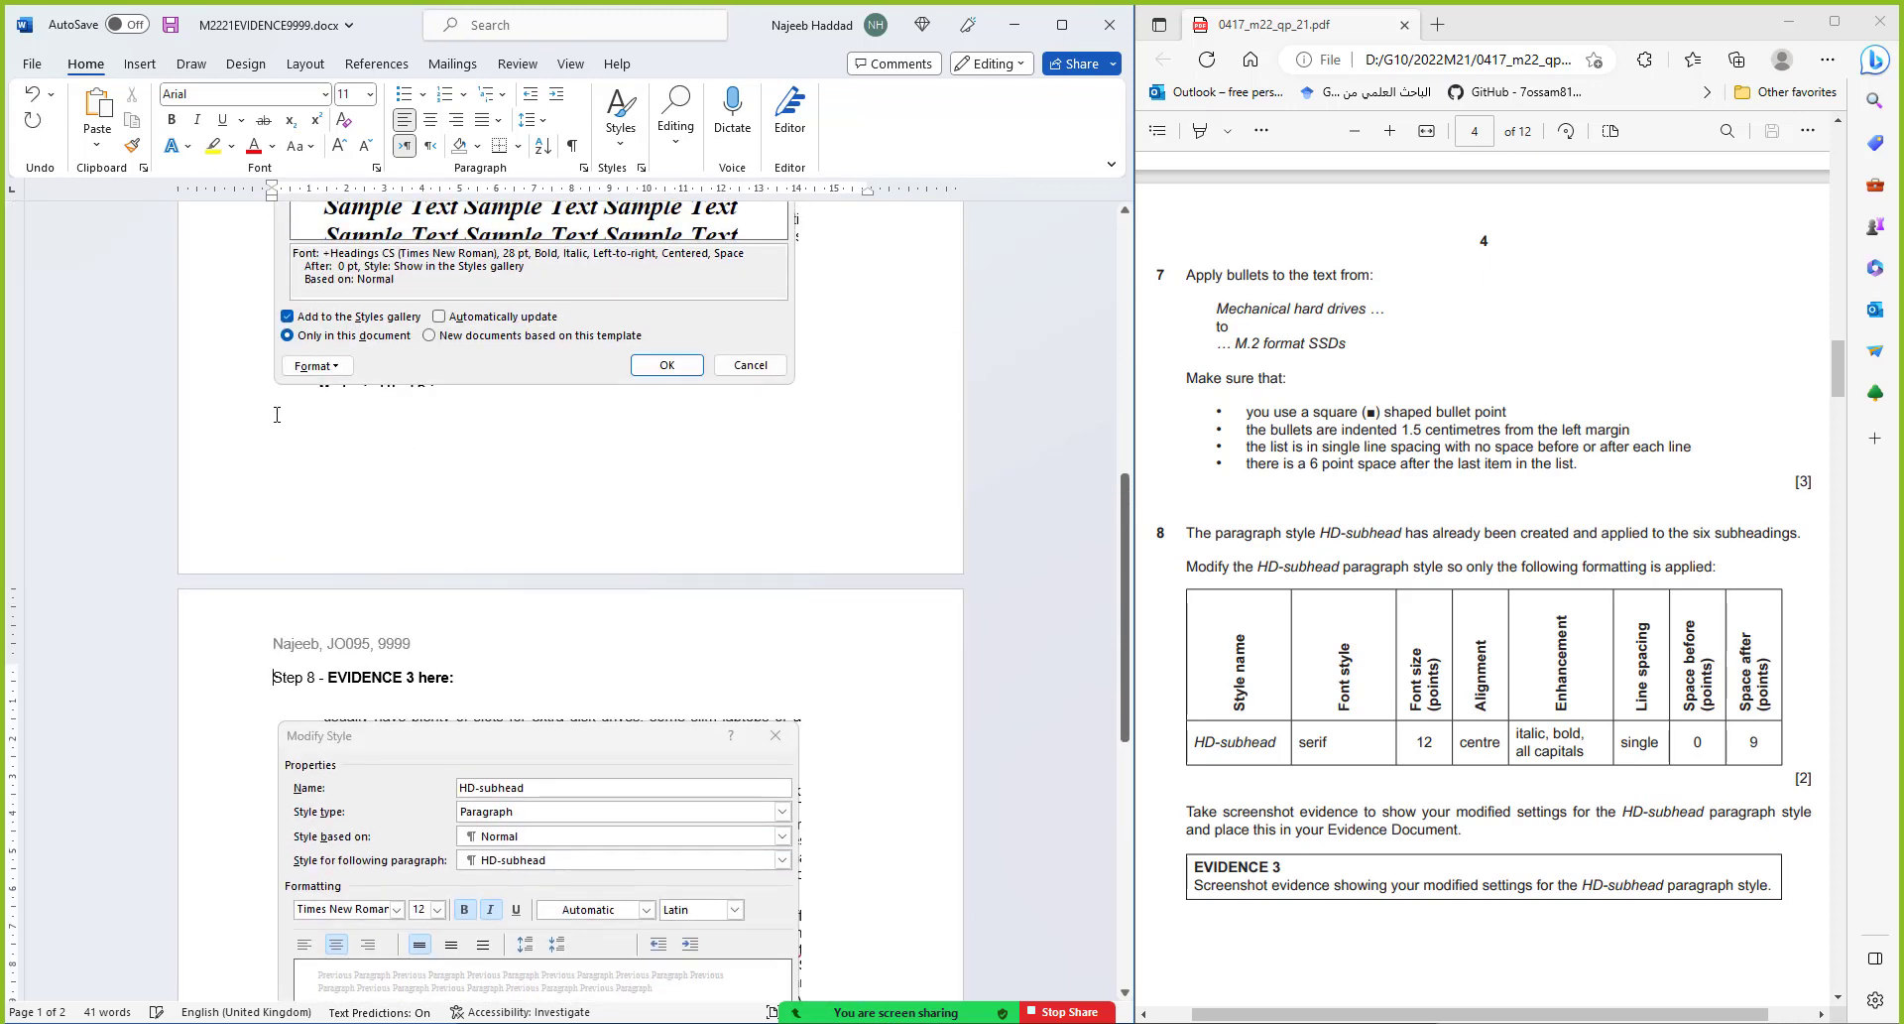
{"action": "left_click", "coordinate": [170, 25]}
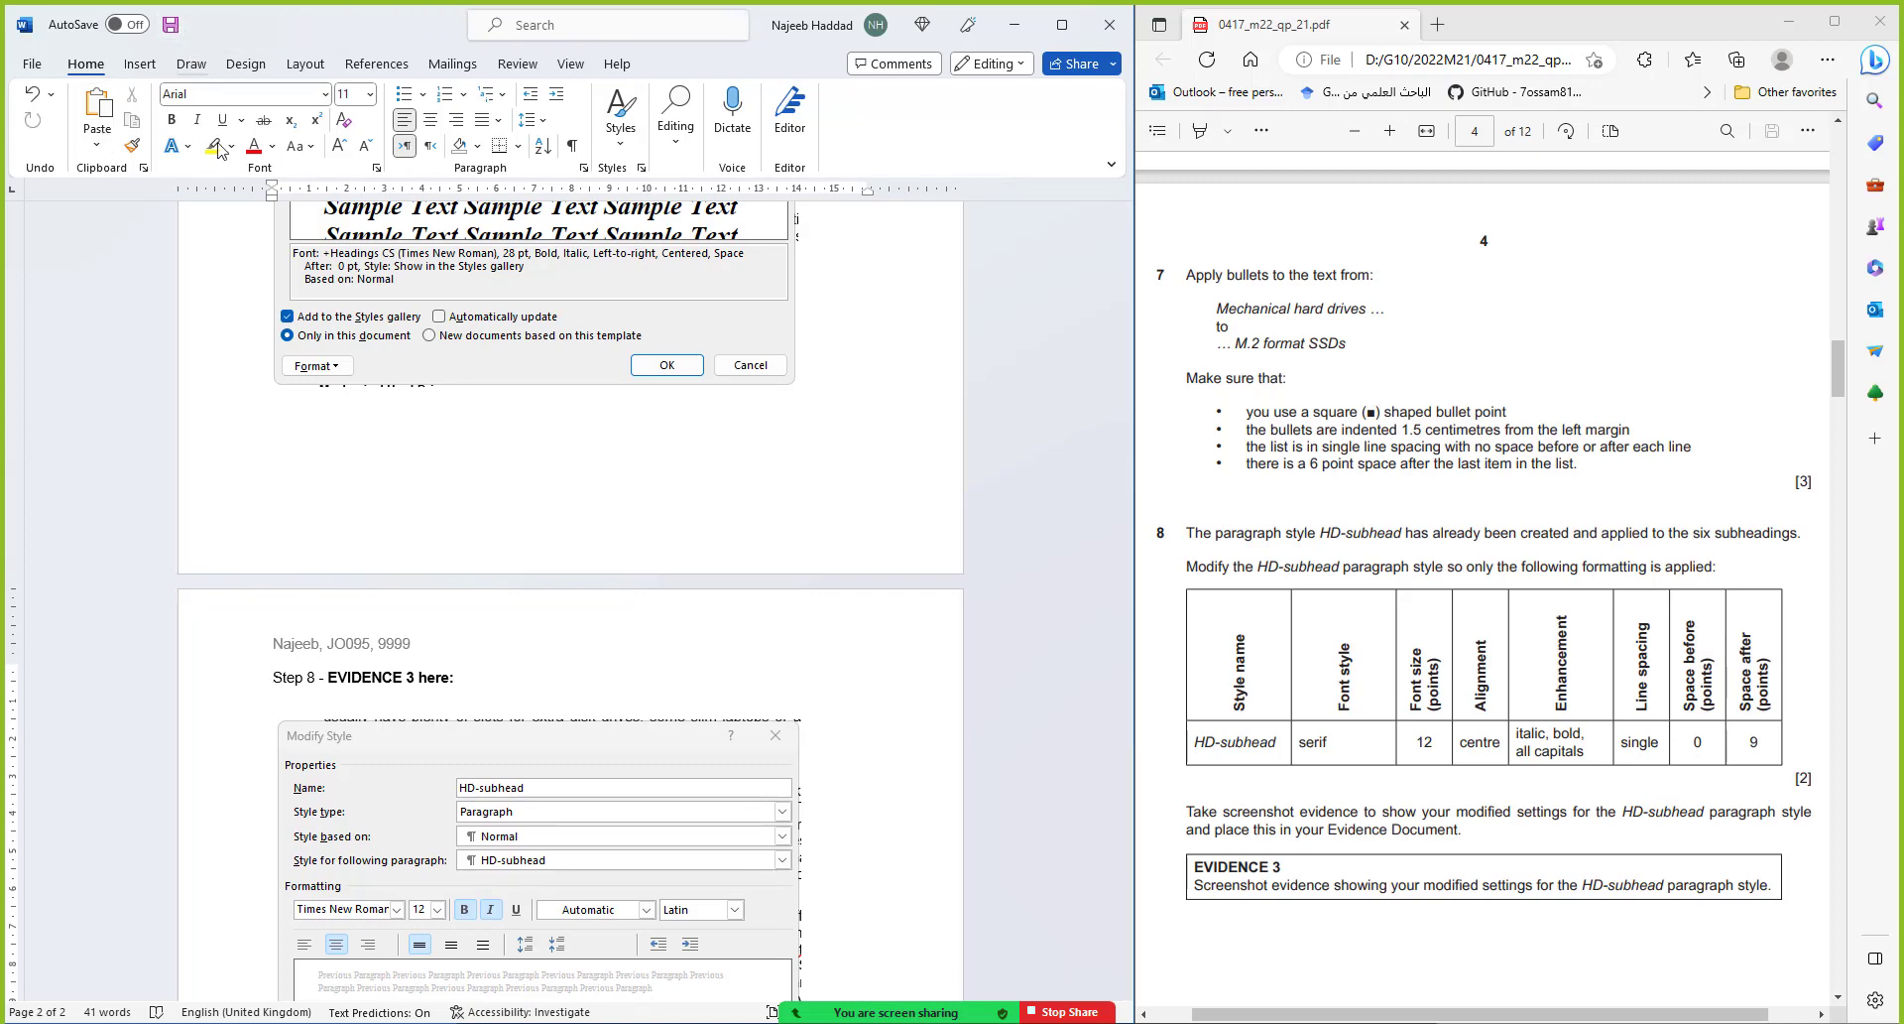
{"action": "left_click", "coordinate": [1013, 25]}
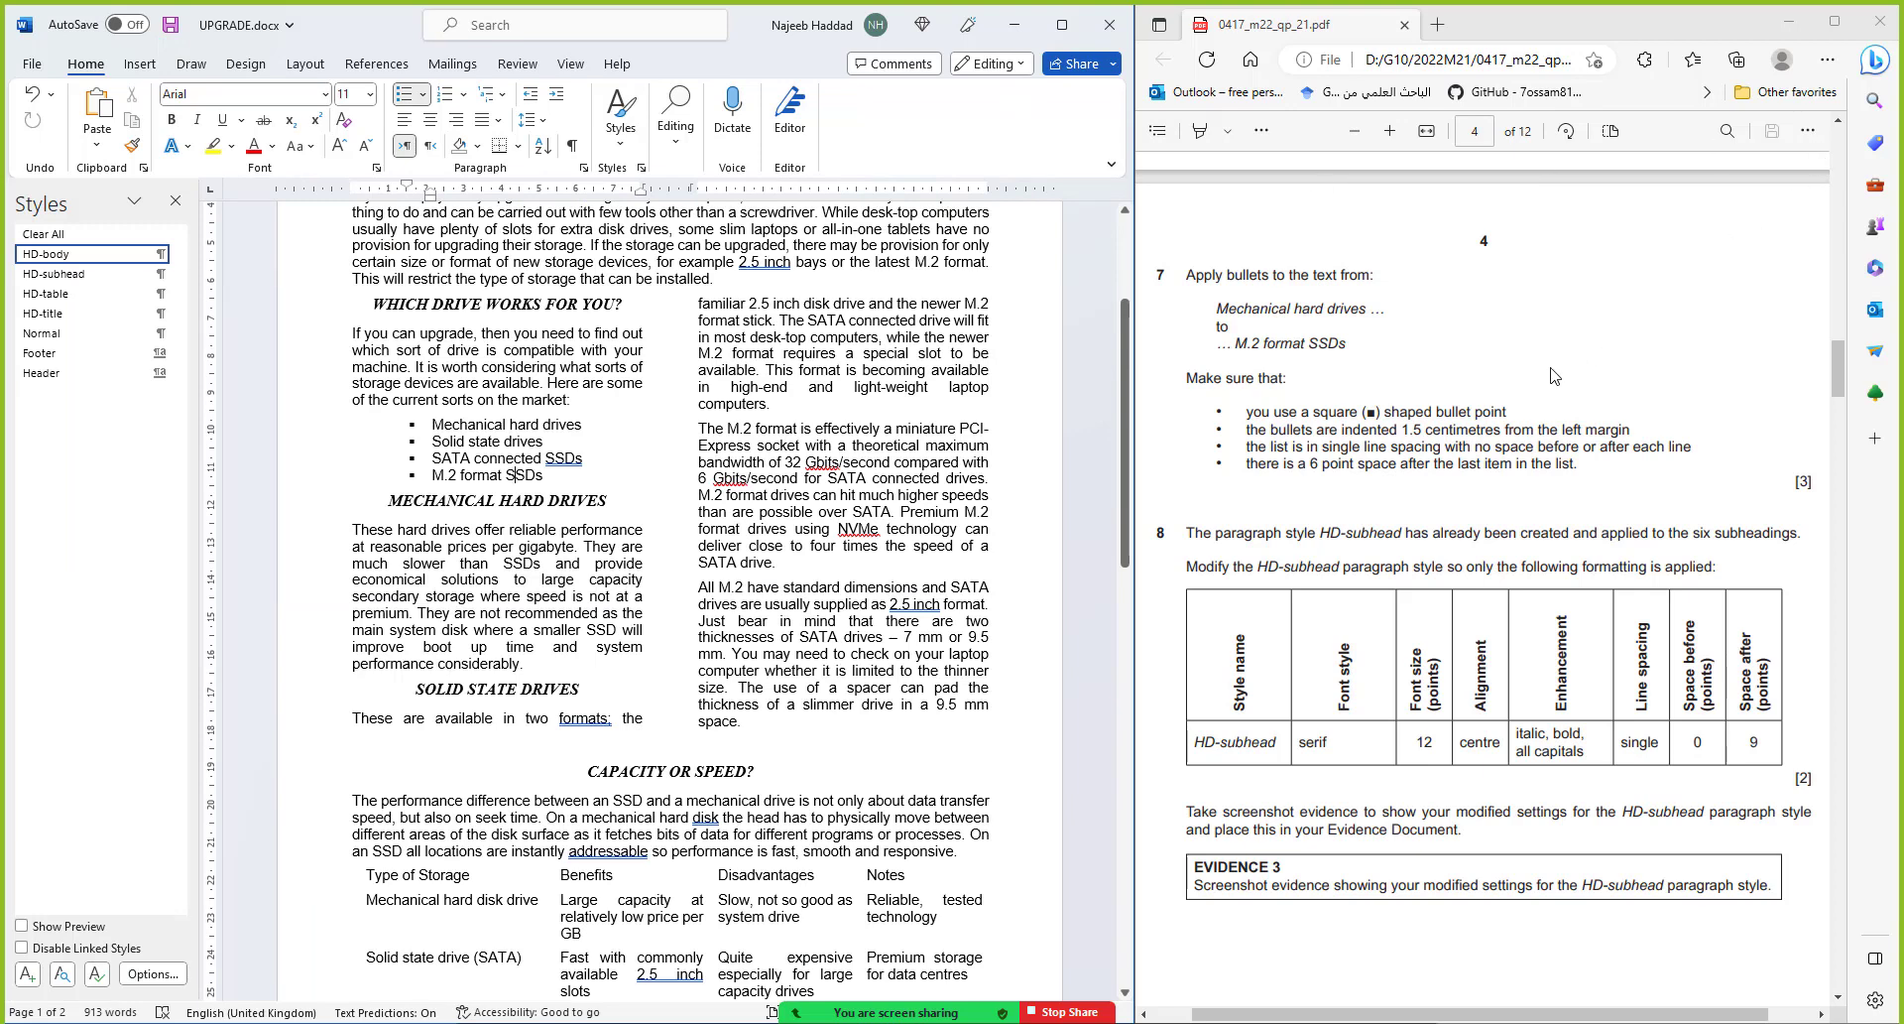
{"action": "scroll", "coordinate": [1553, 374], "scroll_direction": "down", "scroll_amount": 10}
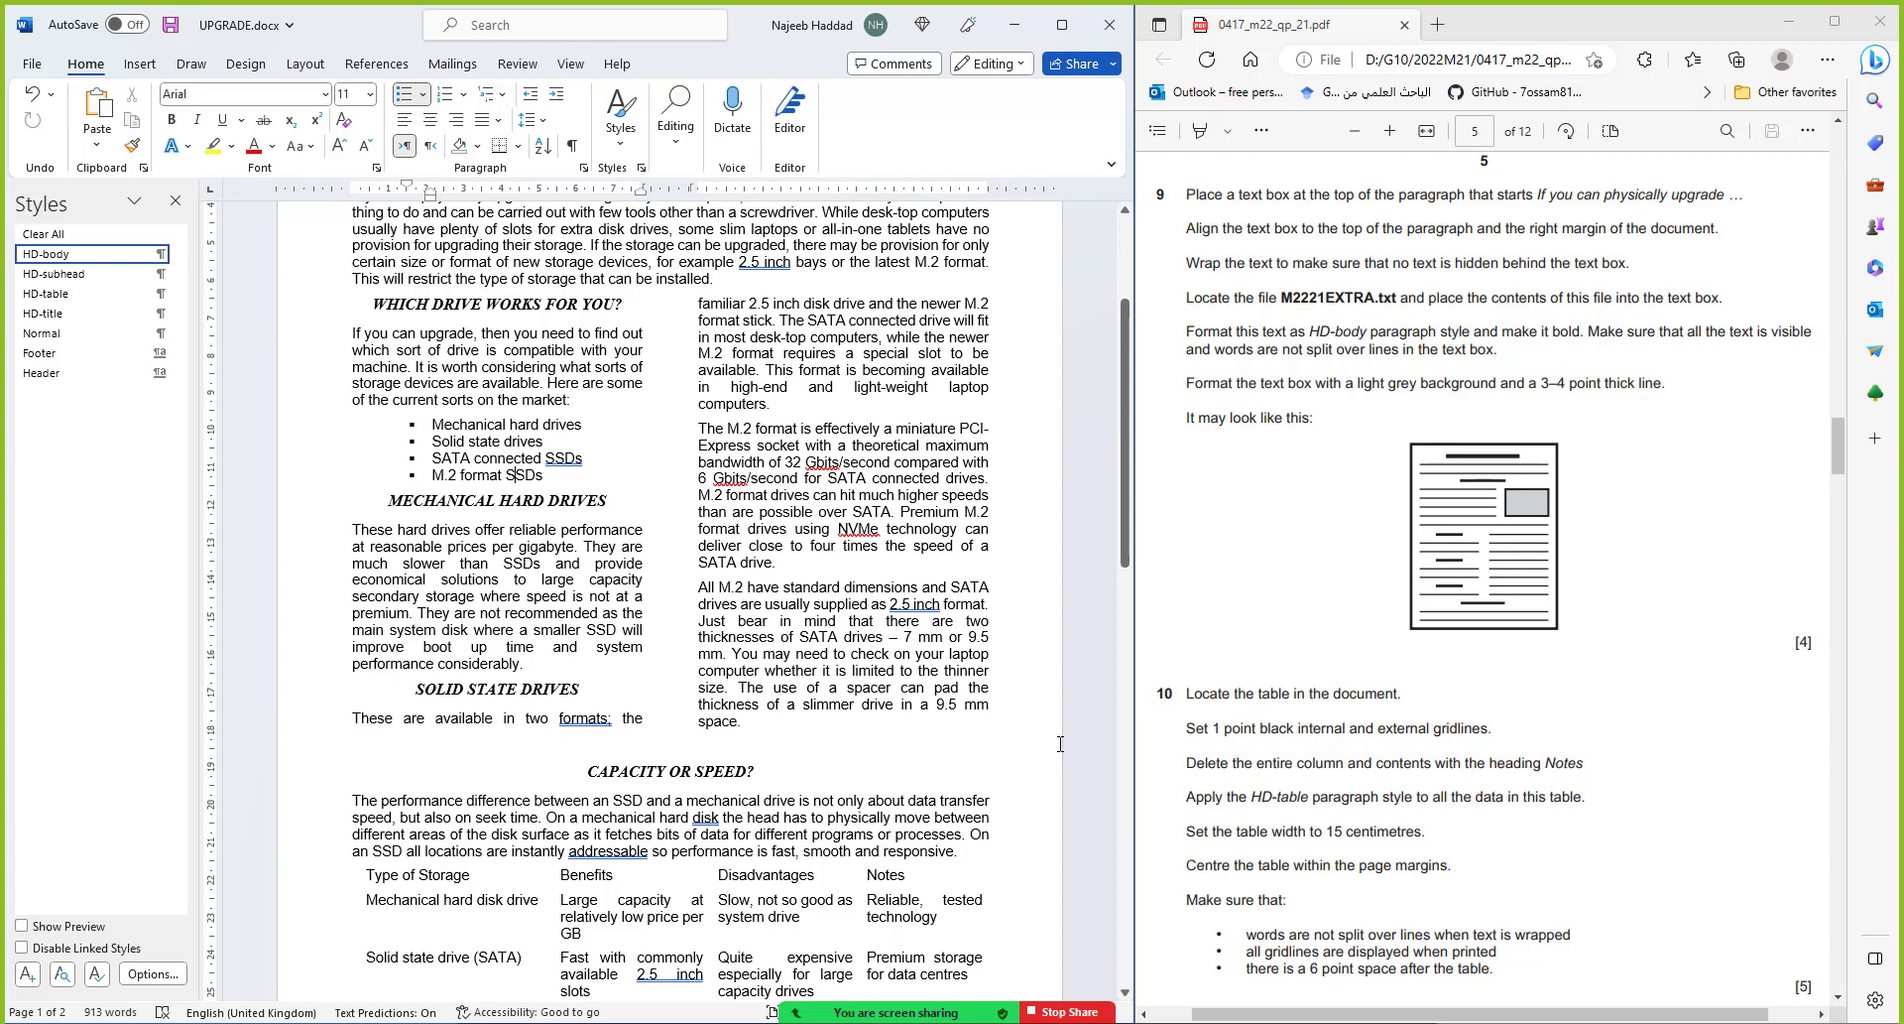
{"action": "scroll", "coordinate": [886, 725], "scroll_direction": "up", "scroll_amount": 3}
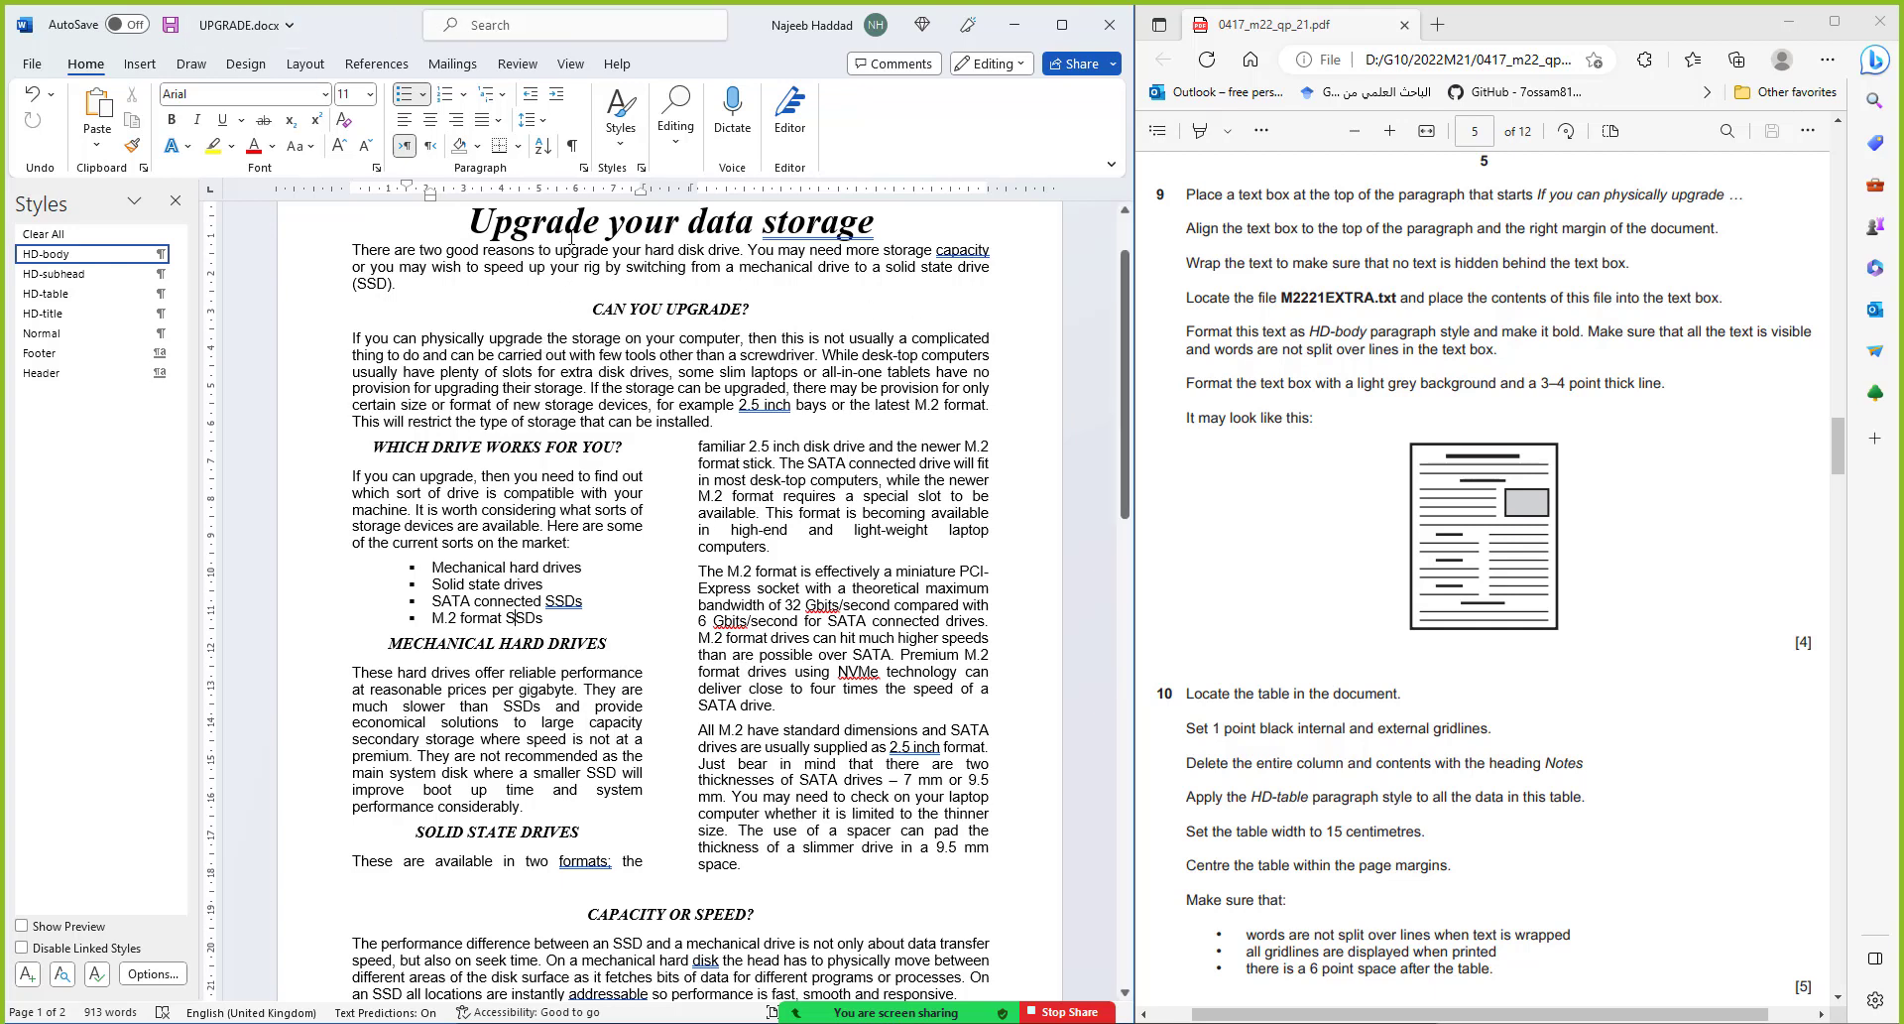
Draw a text box at the top right of the first paragraph
{"action": "left_click", "coordinate": [140, 64]}
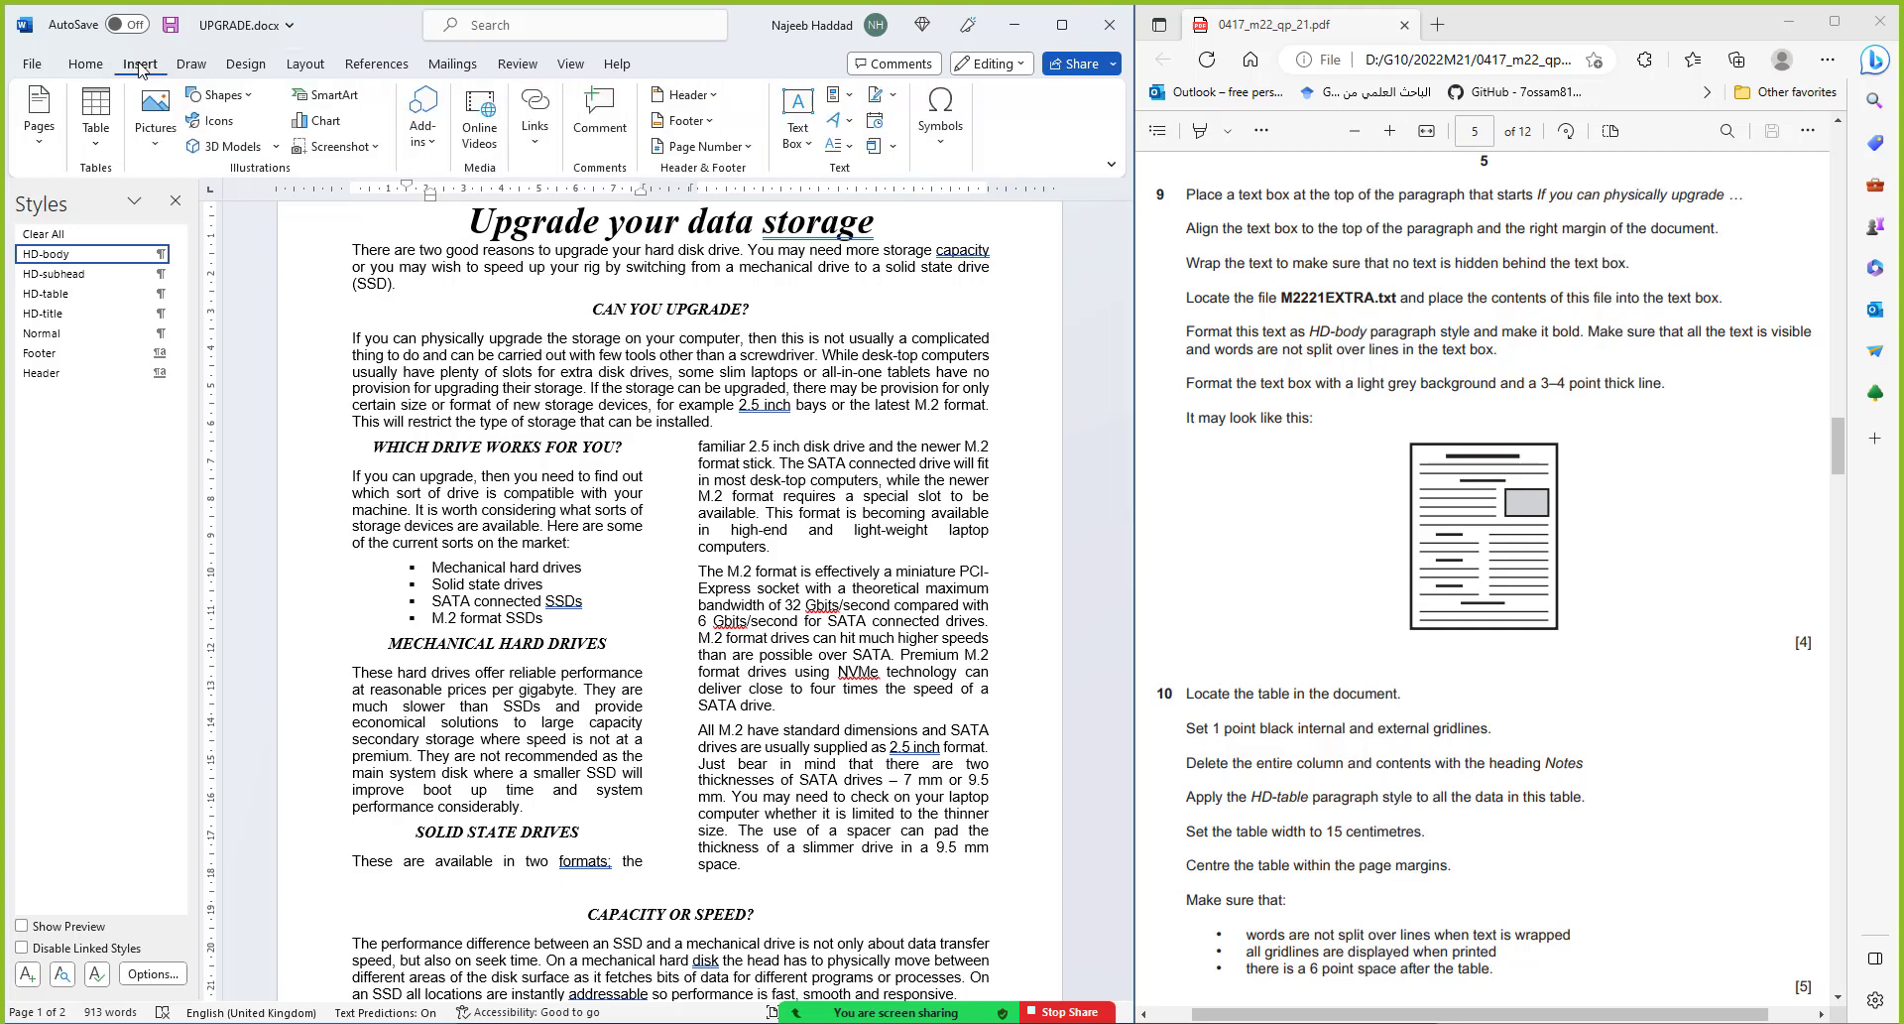
{"action": "left_click", "coordinate": [221, 96]}
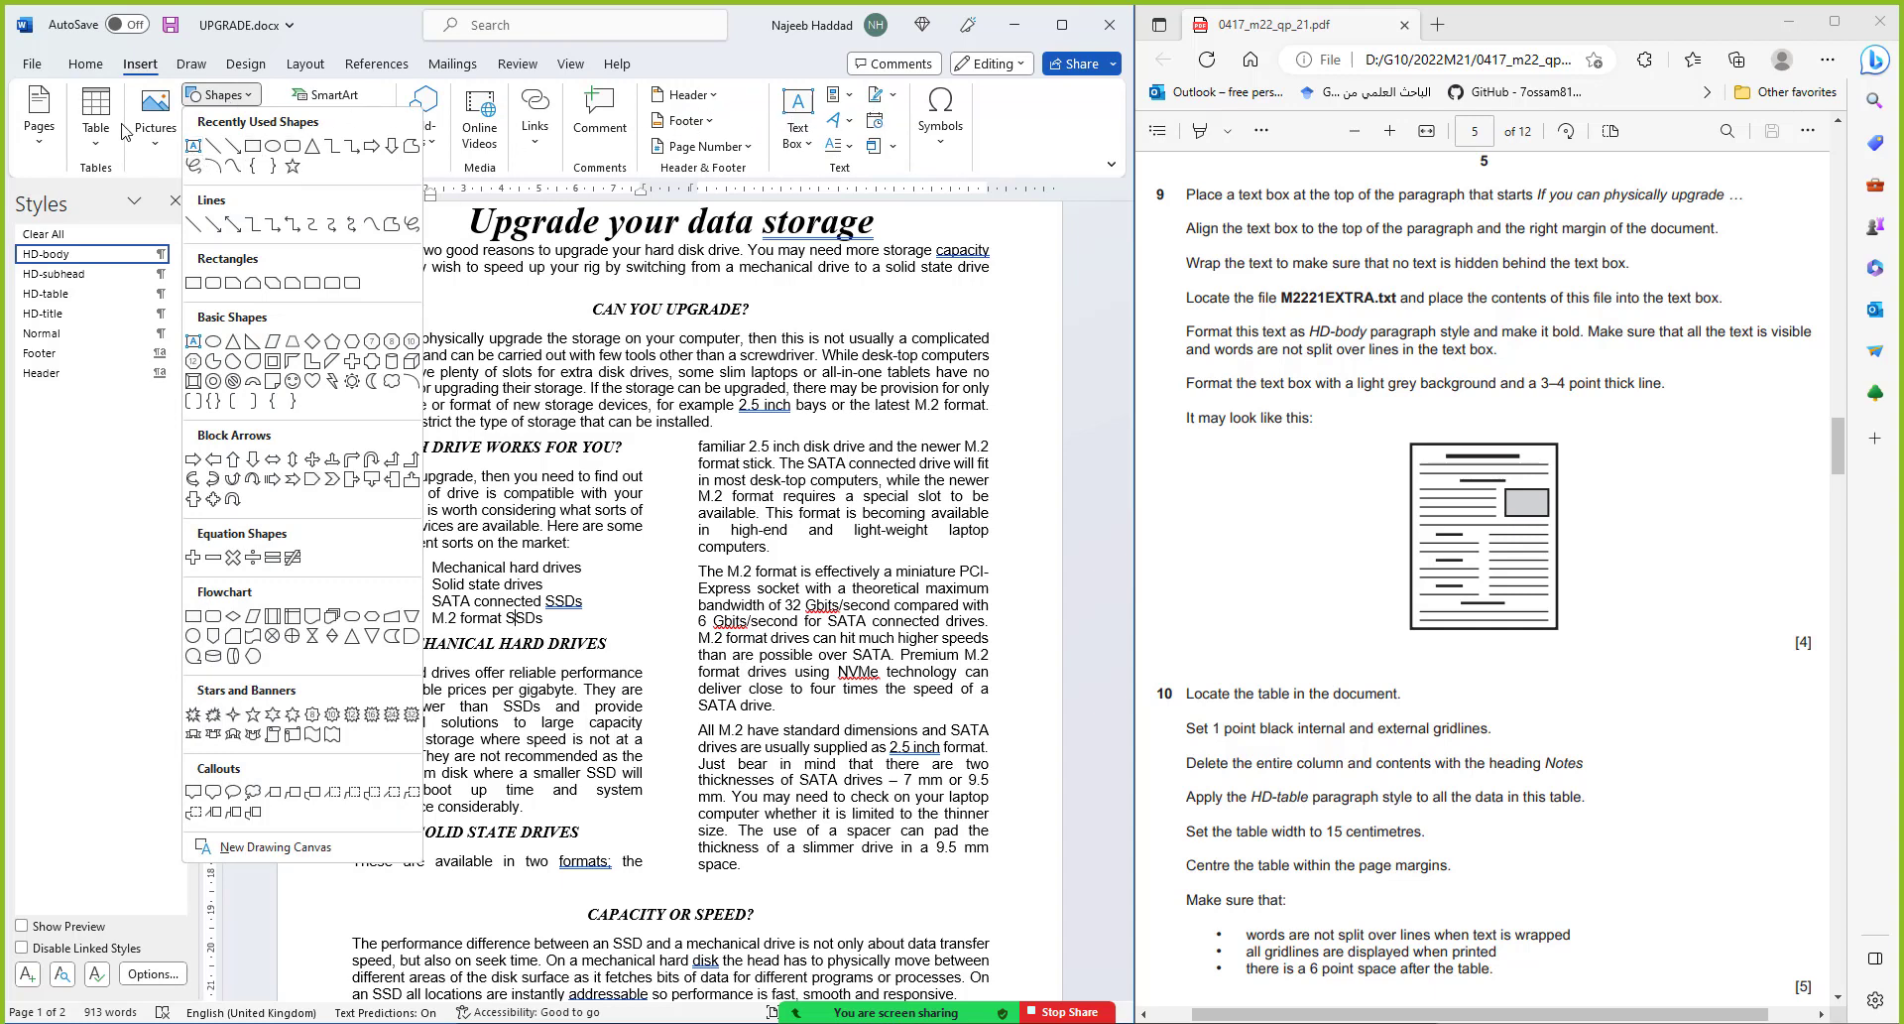
{"action": "left_click", "coordinate": [194, 146]}
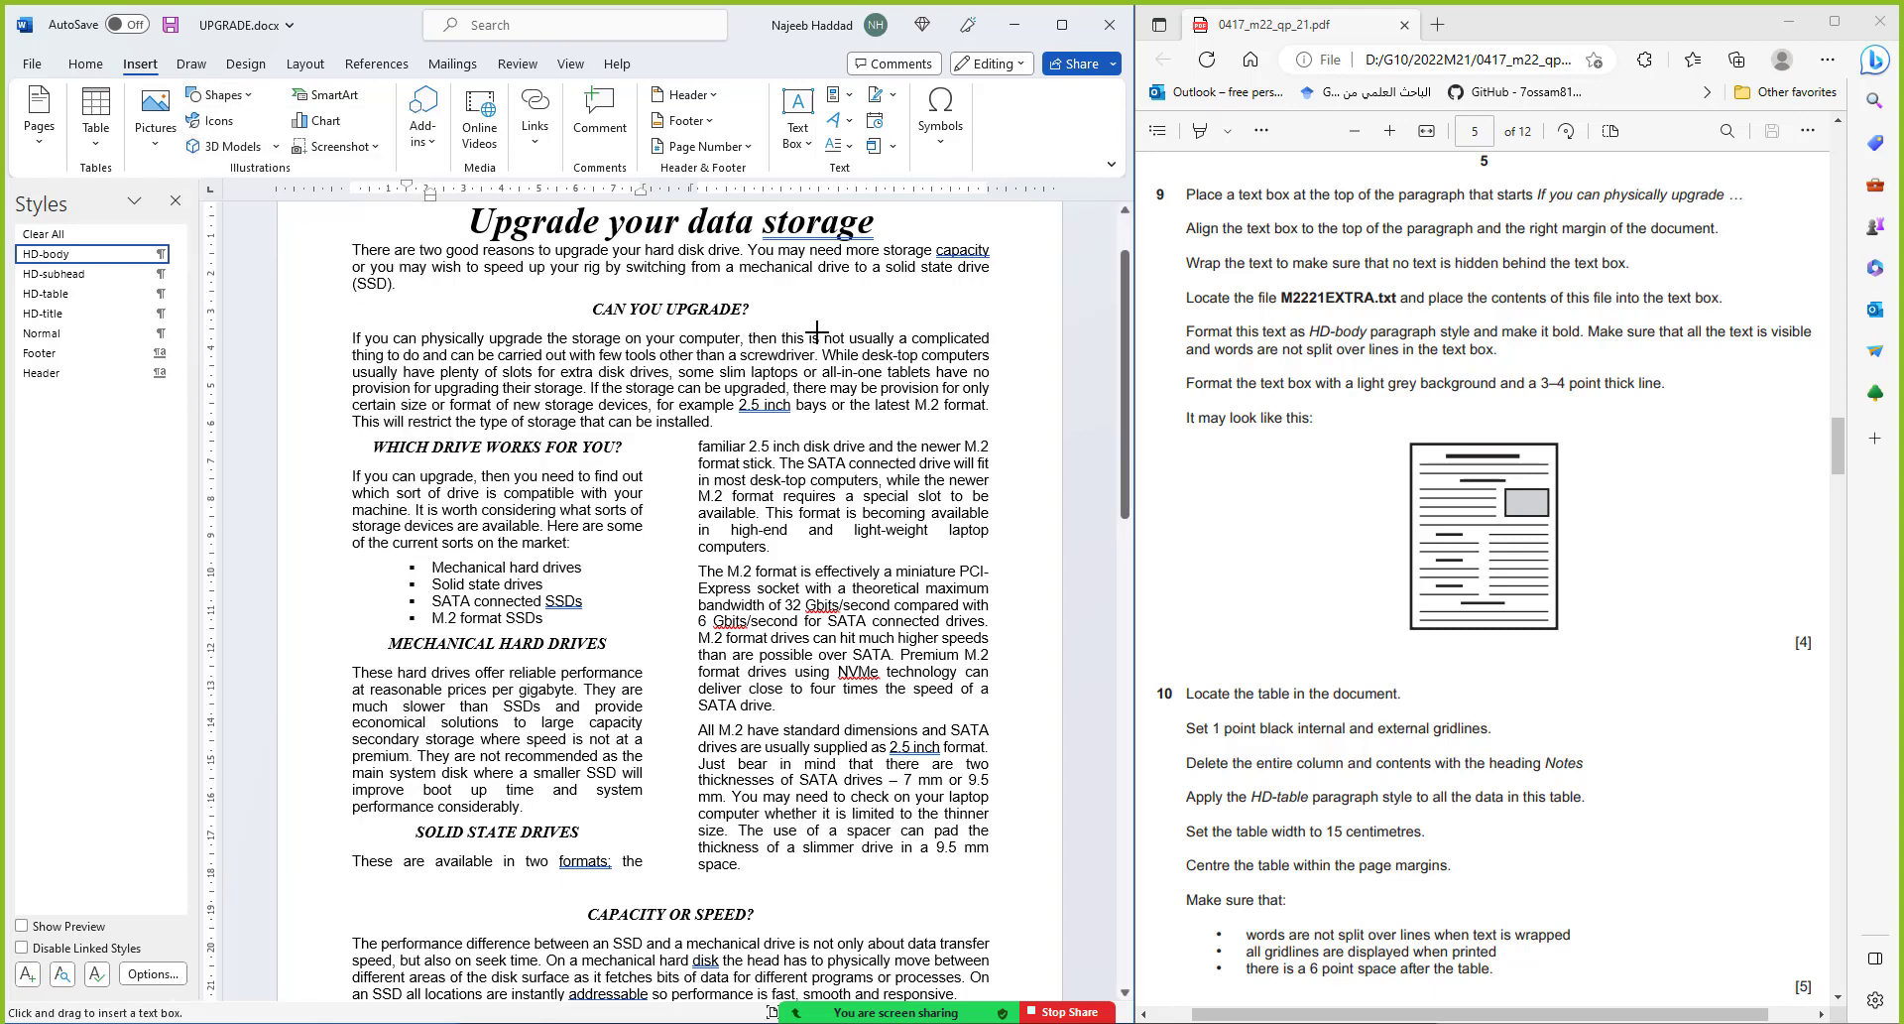
{"action": "left_click_drag", "start_coordinate": [818, 331], "coordinate": [987, 389]}
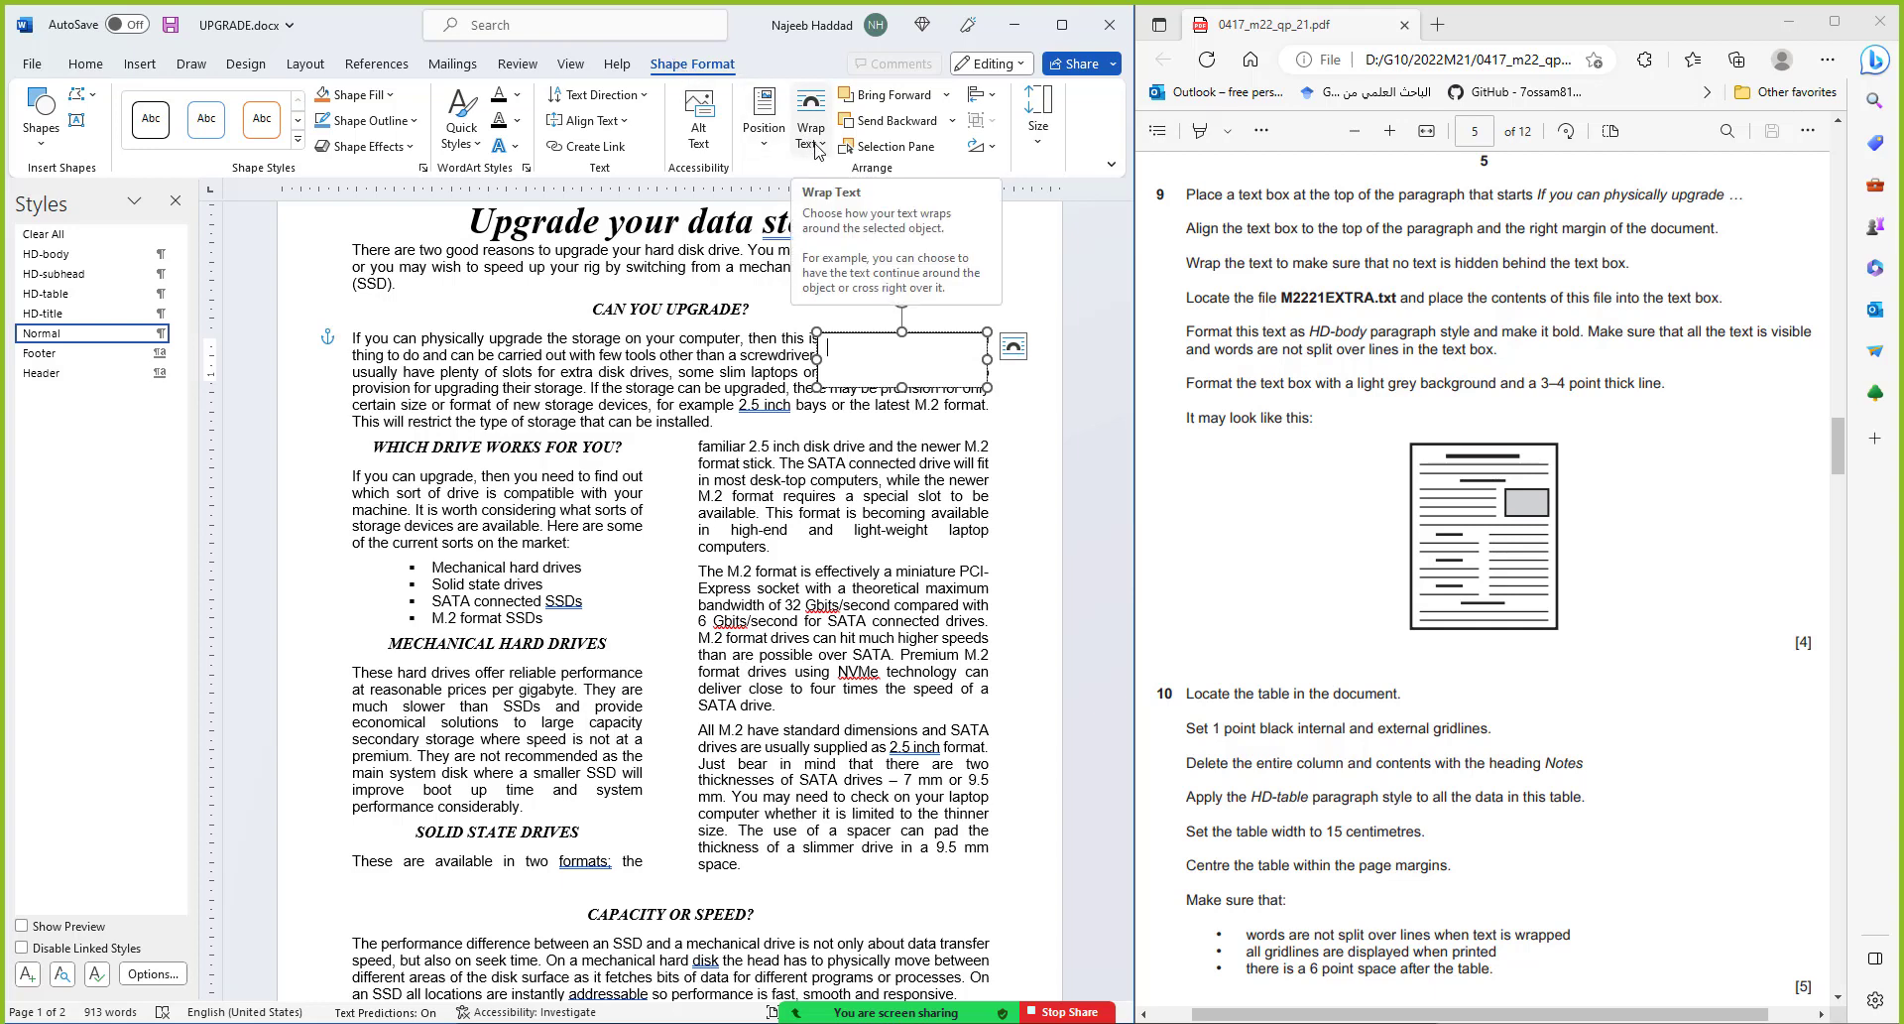
Set the text box's text wrapping to Tight
{"action": "left_click", "coordinate": [1011, 347]}
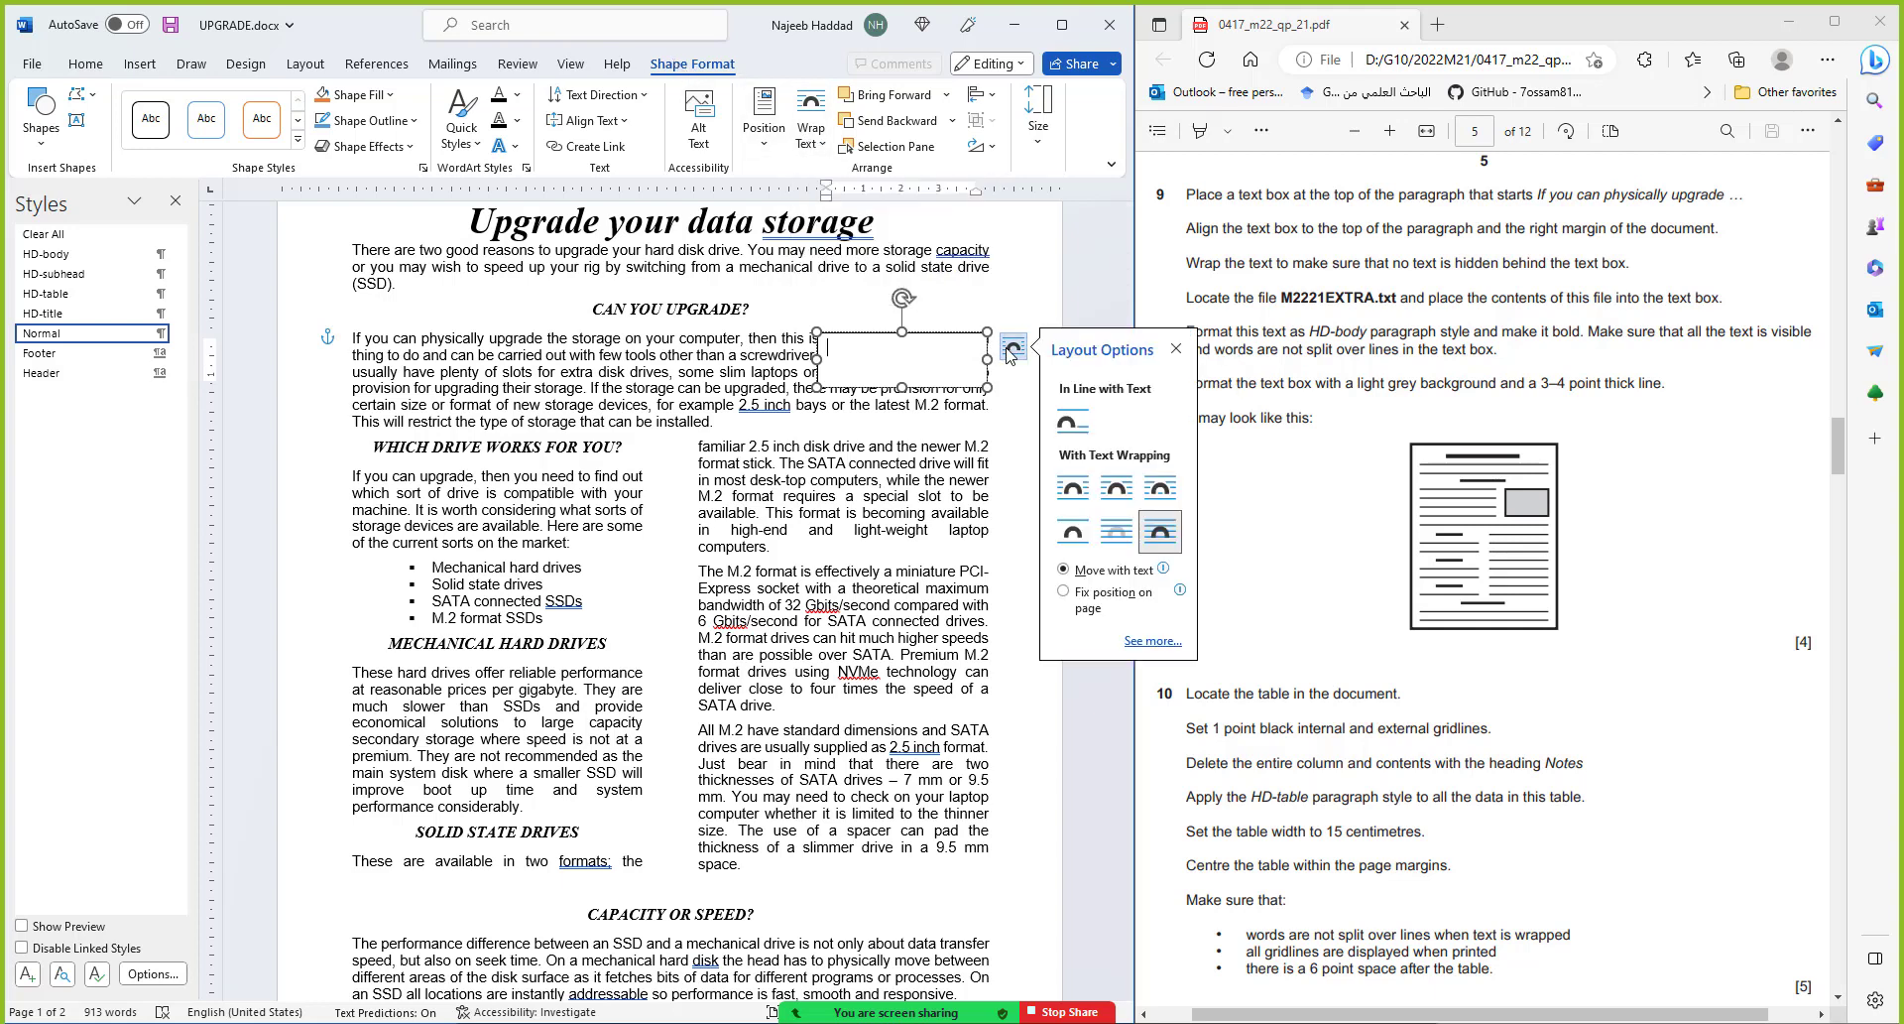
{"action": "left_click", "coordinate": [809, 139]}
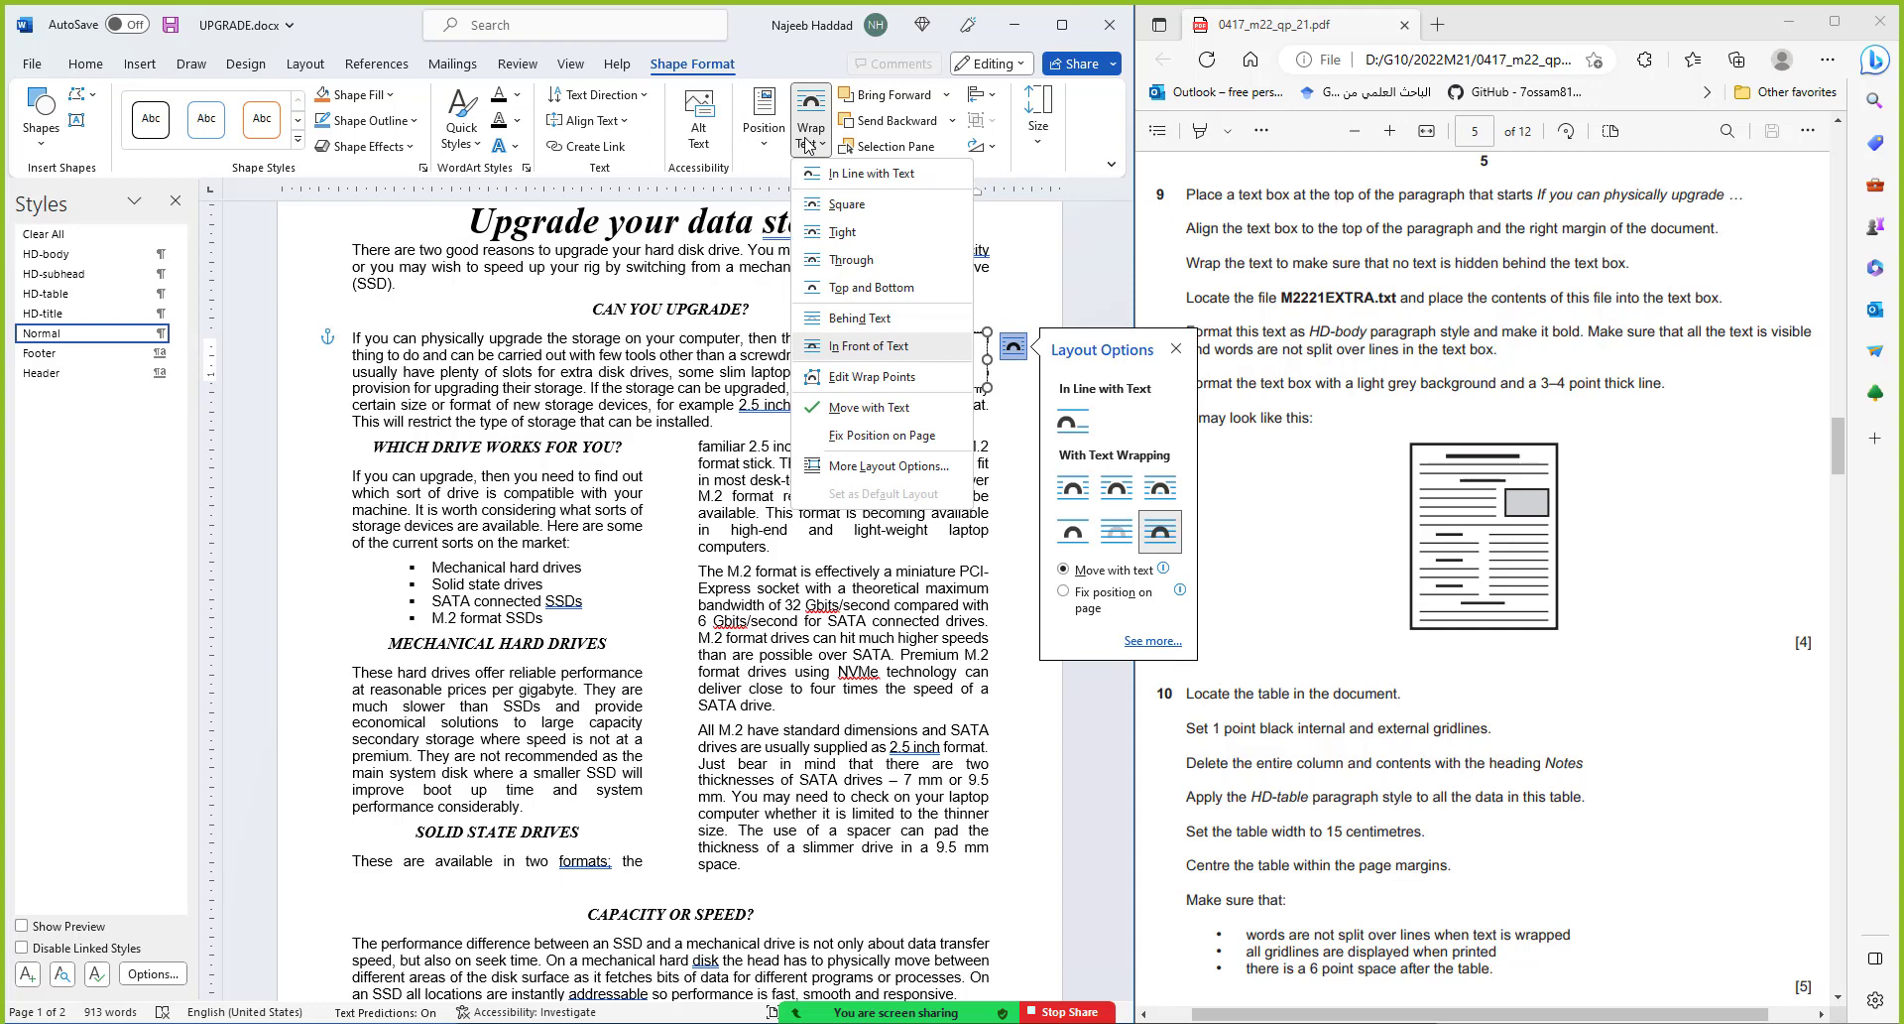
{"action": "left_click", "coordinate": [845, 232]}
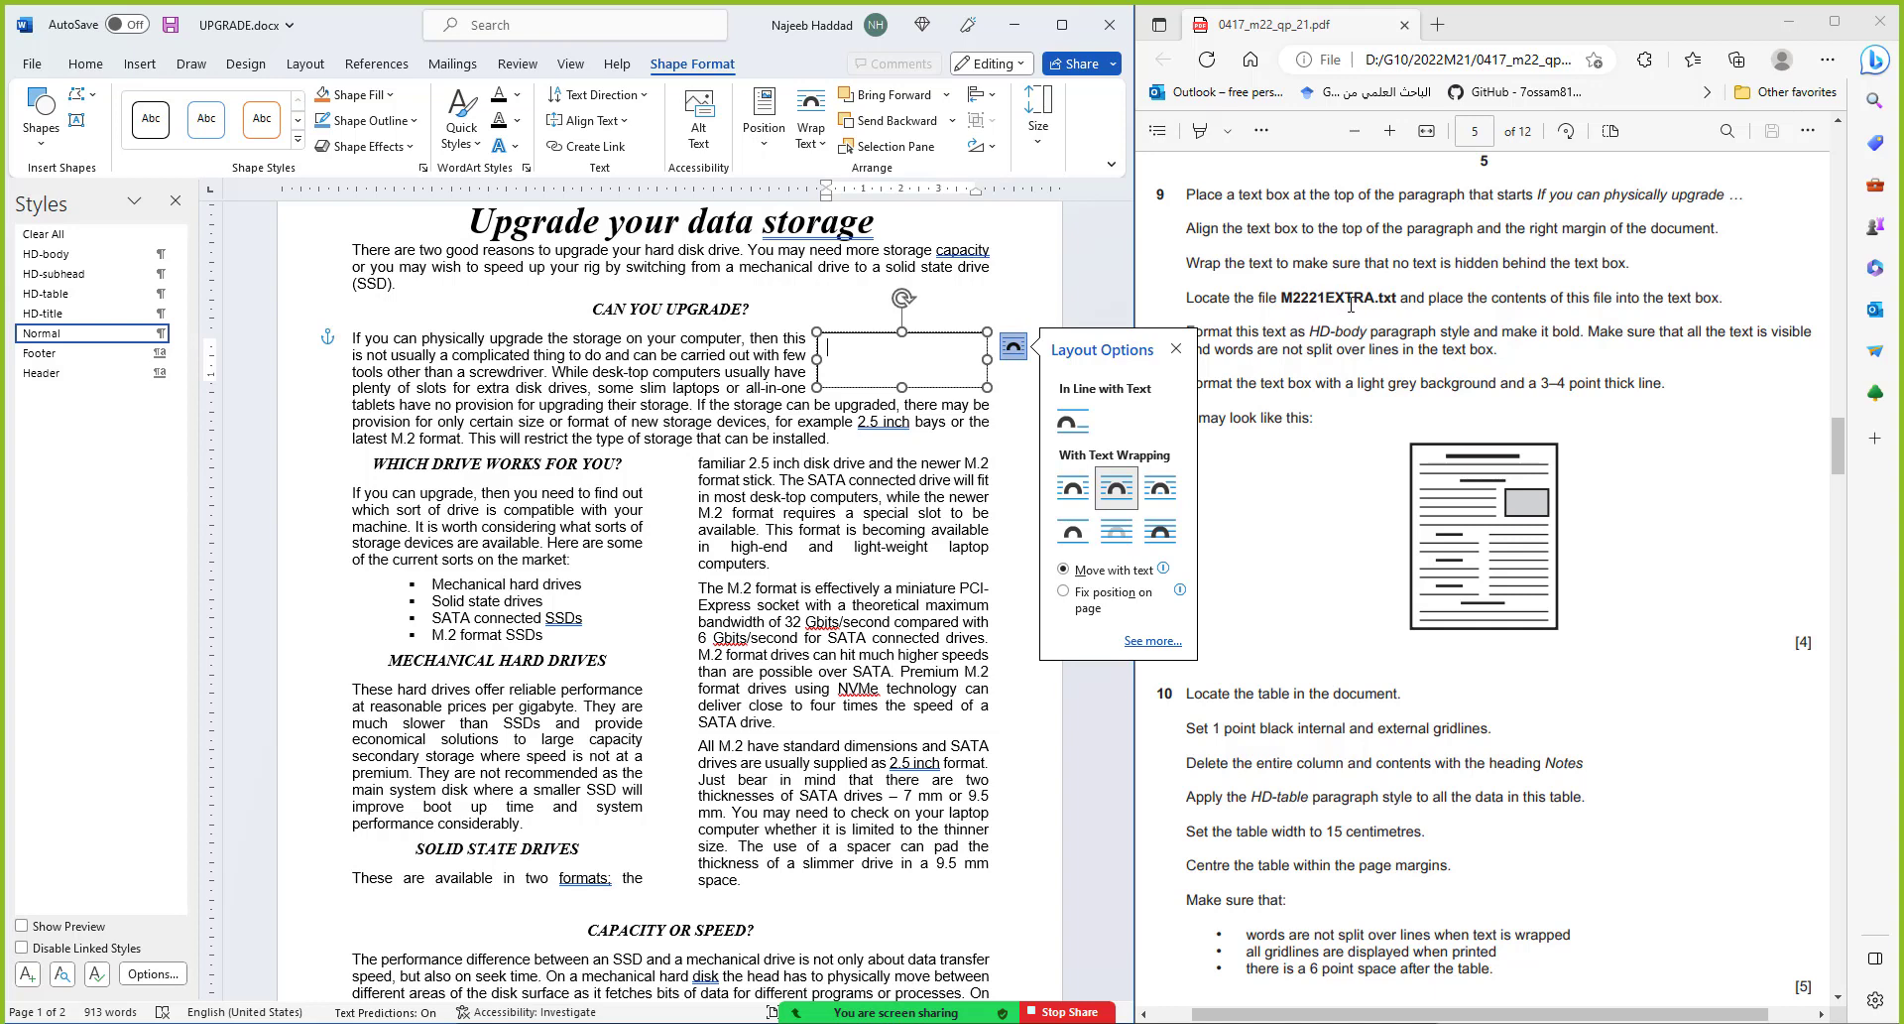
Copy the sentence from M2221EXTRA.txt in the Source Files folder, then close Notepad
{"action": "key", "text": "alt+Tab"}
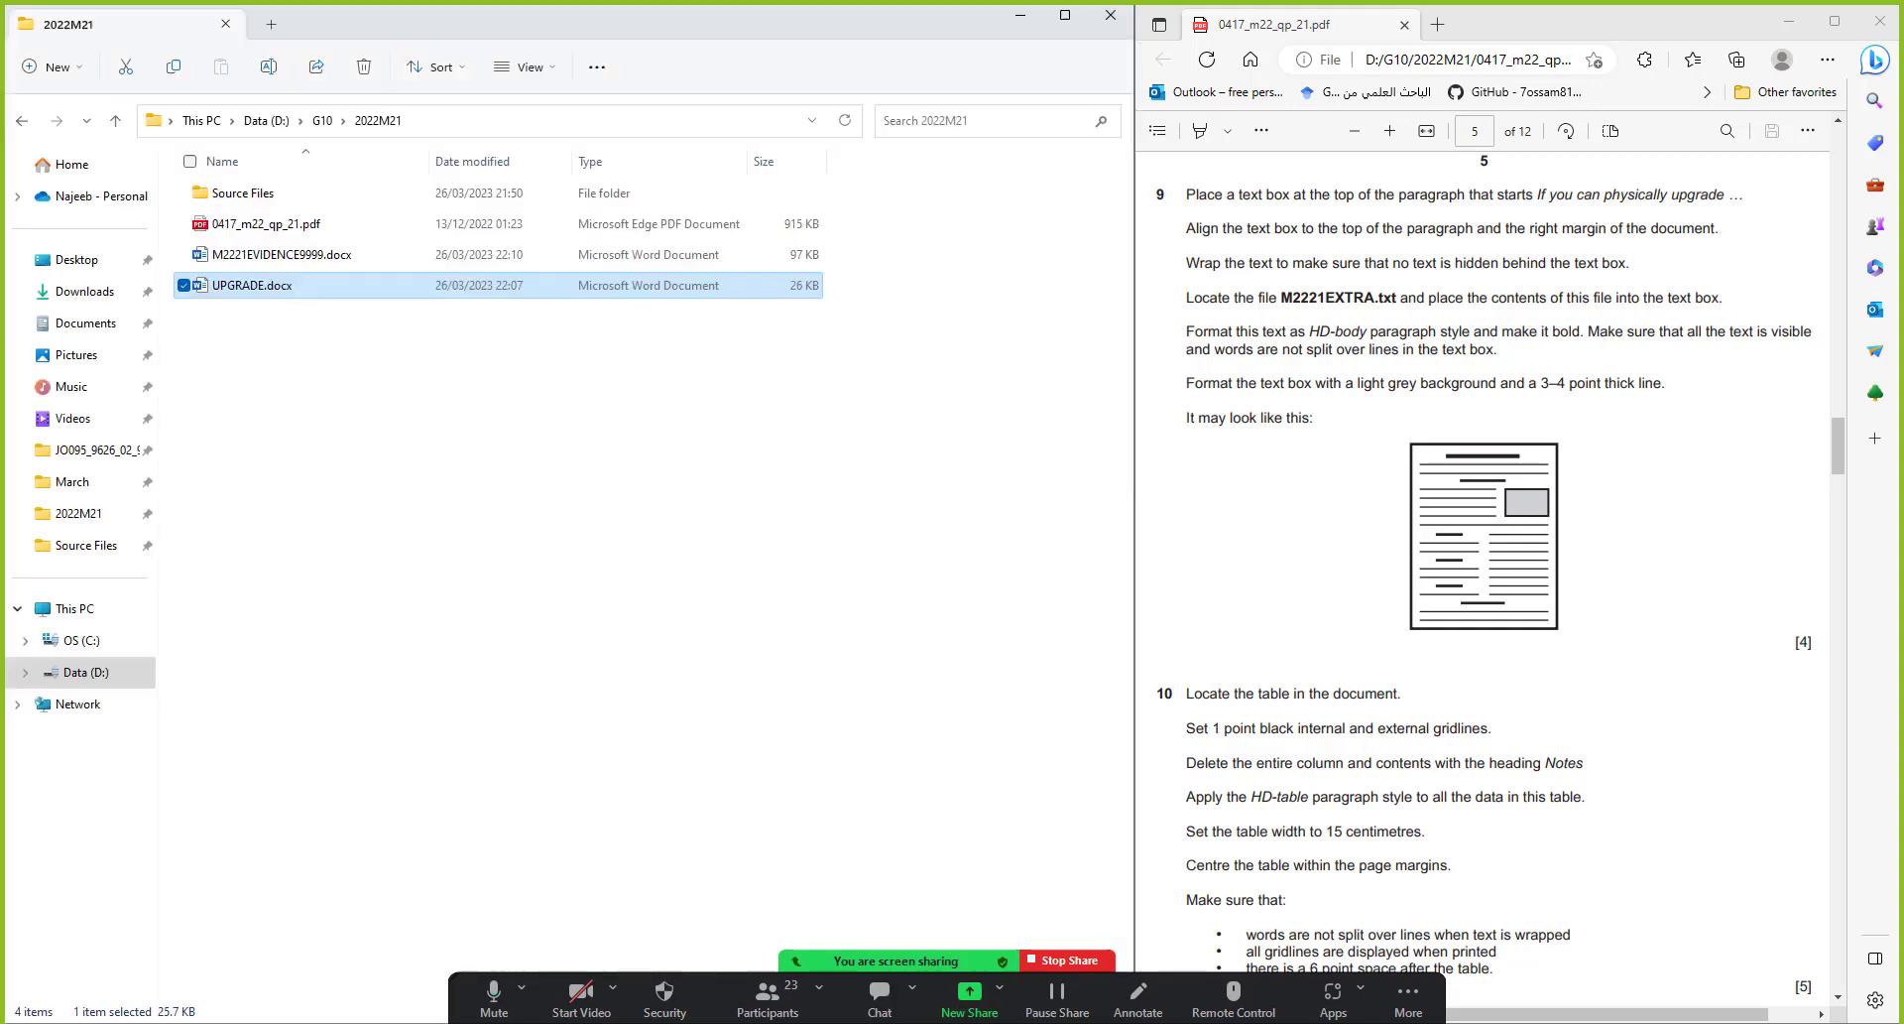
{"action": "double_click", "coordinate": [296, 198]}
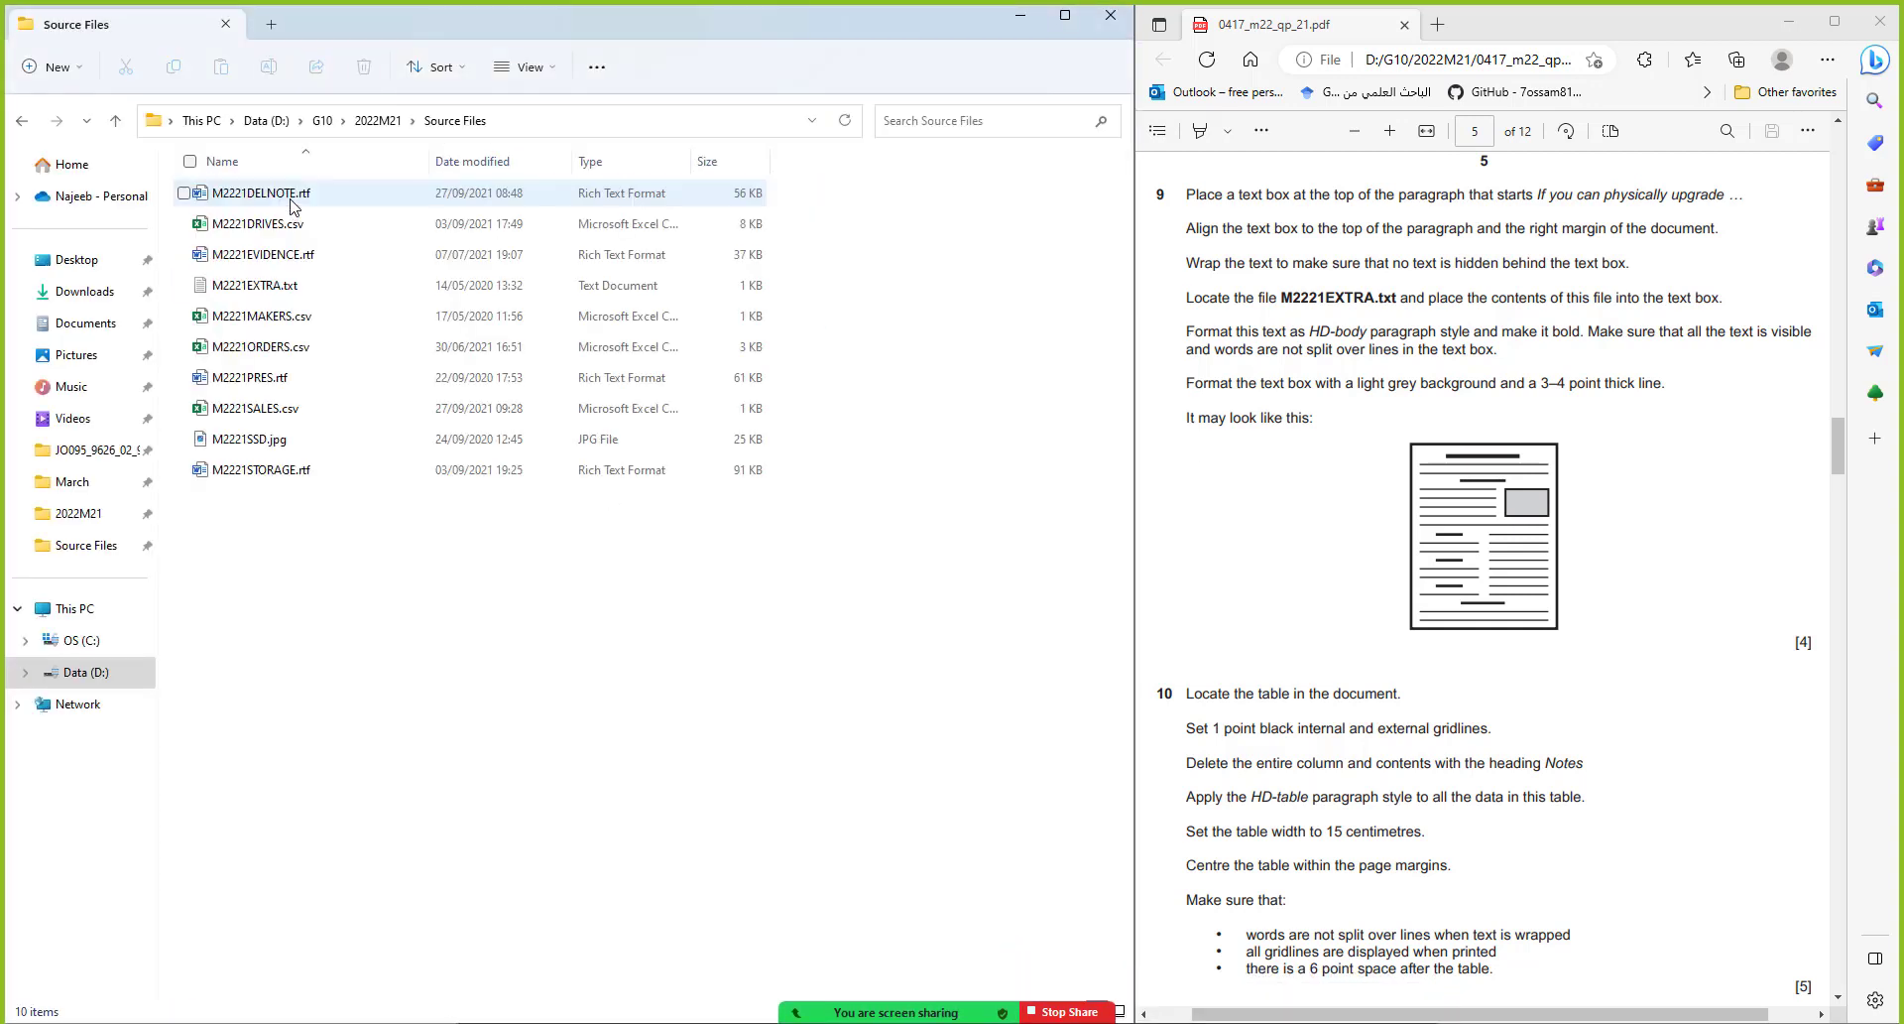
{"action": "left_click", "coordinate": [266, 285]}
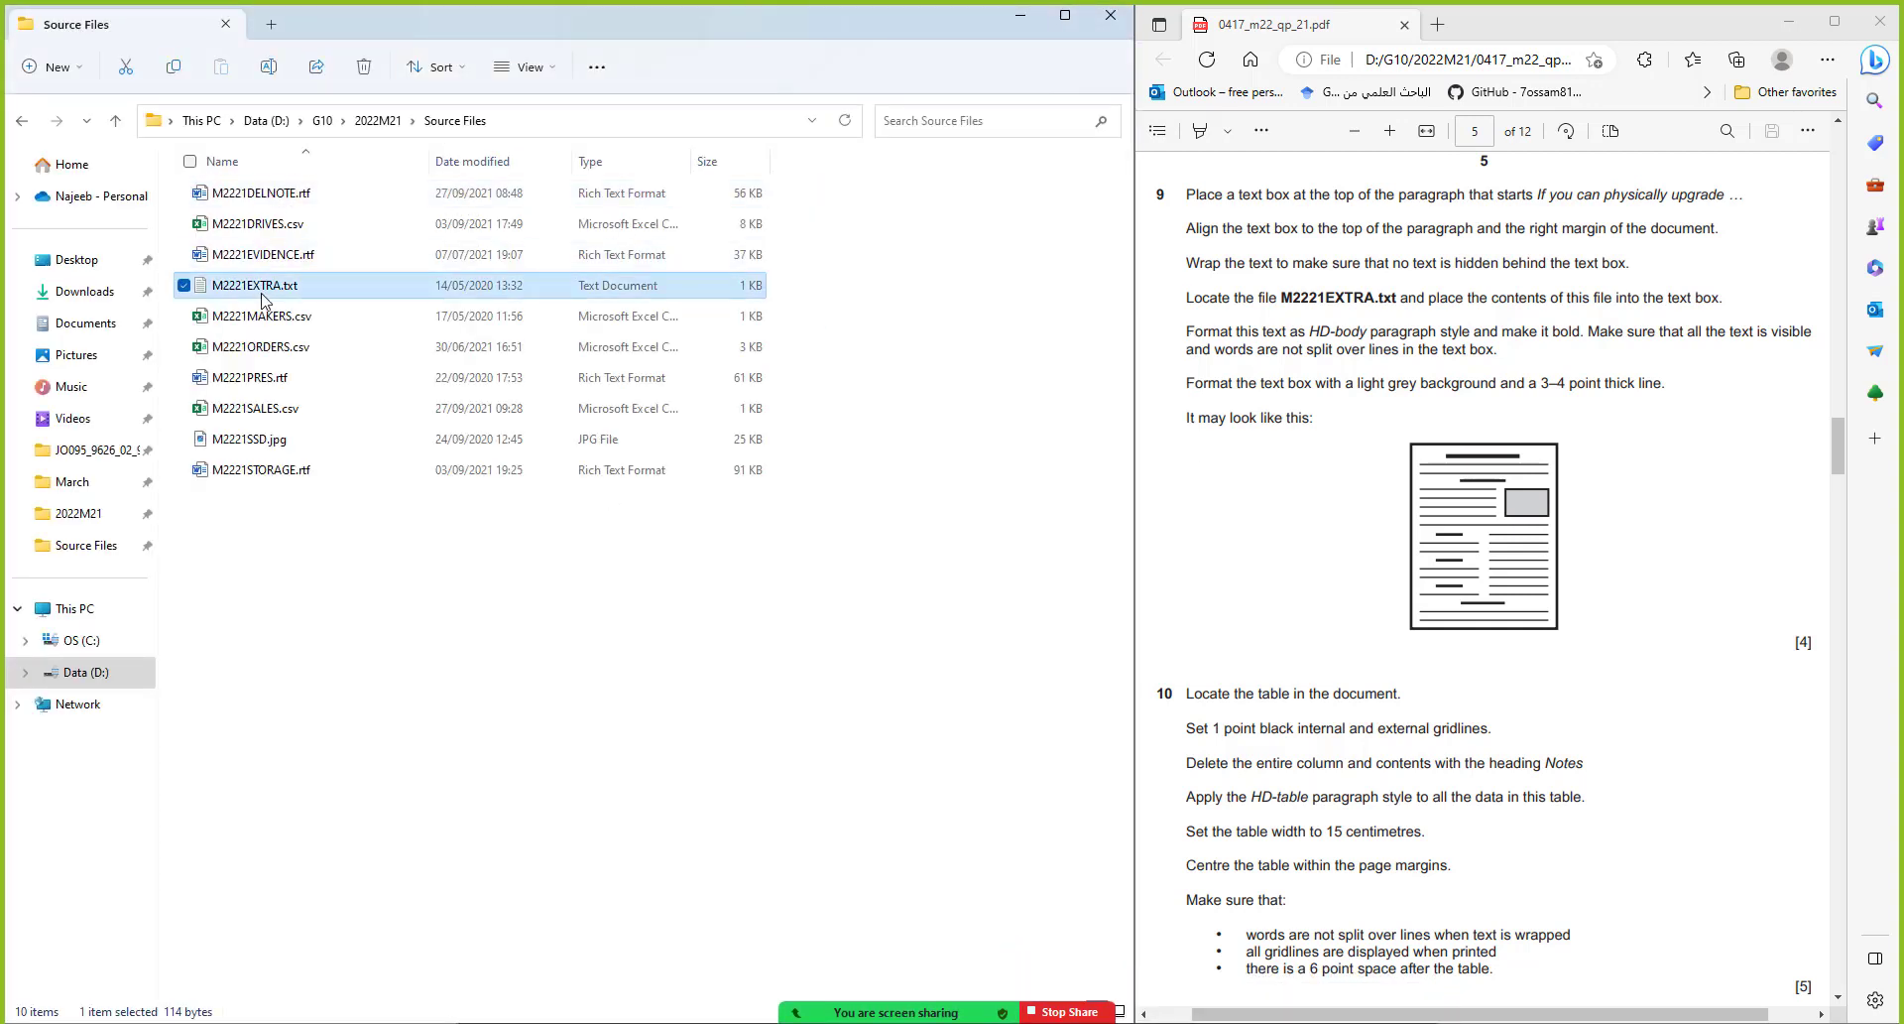
{"action": "key", "text": "Return"}
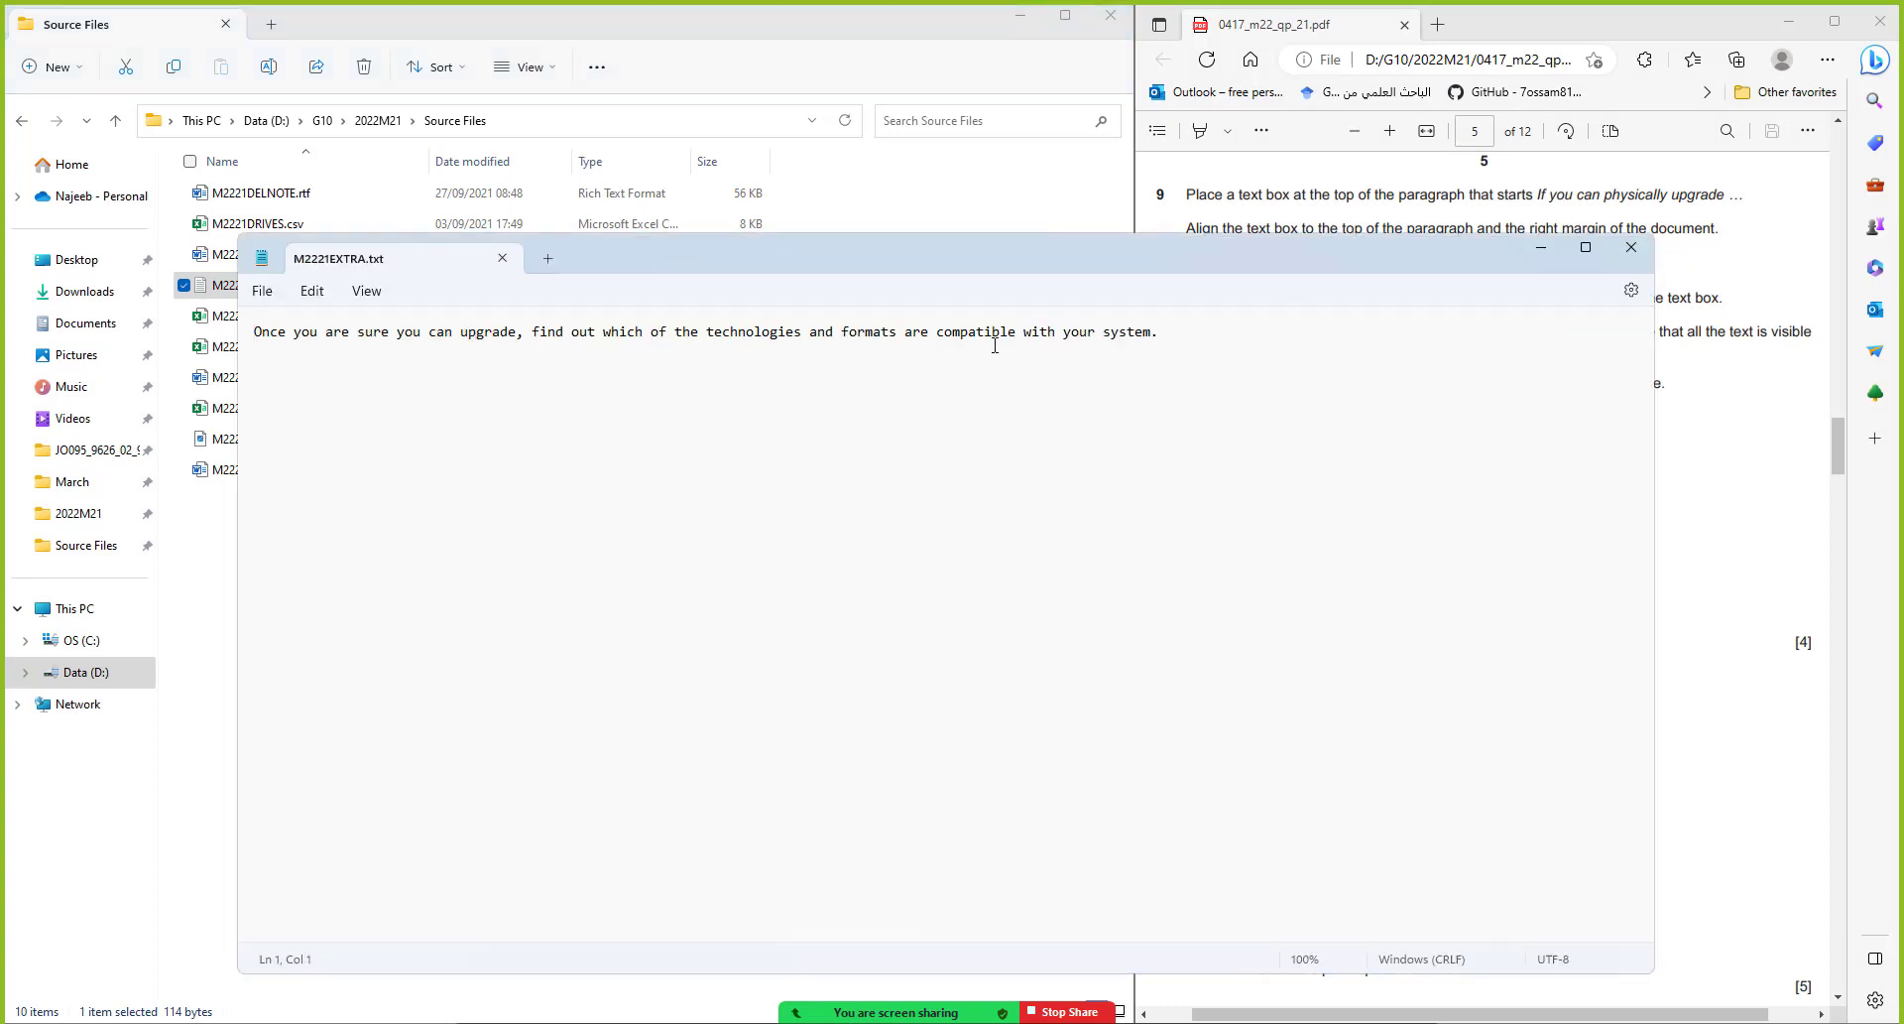
{"action": "left_click_drag", "start_coordinate": [1160, 331], "coordinate": [254, 332]}
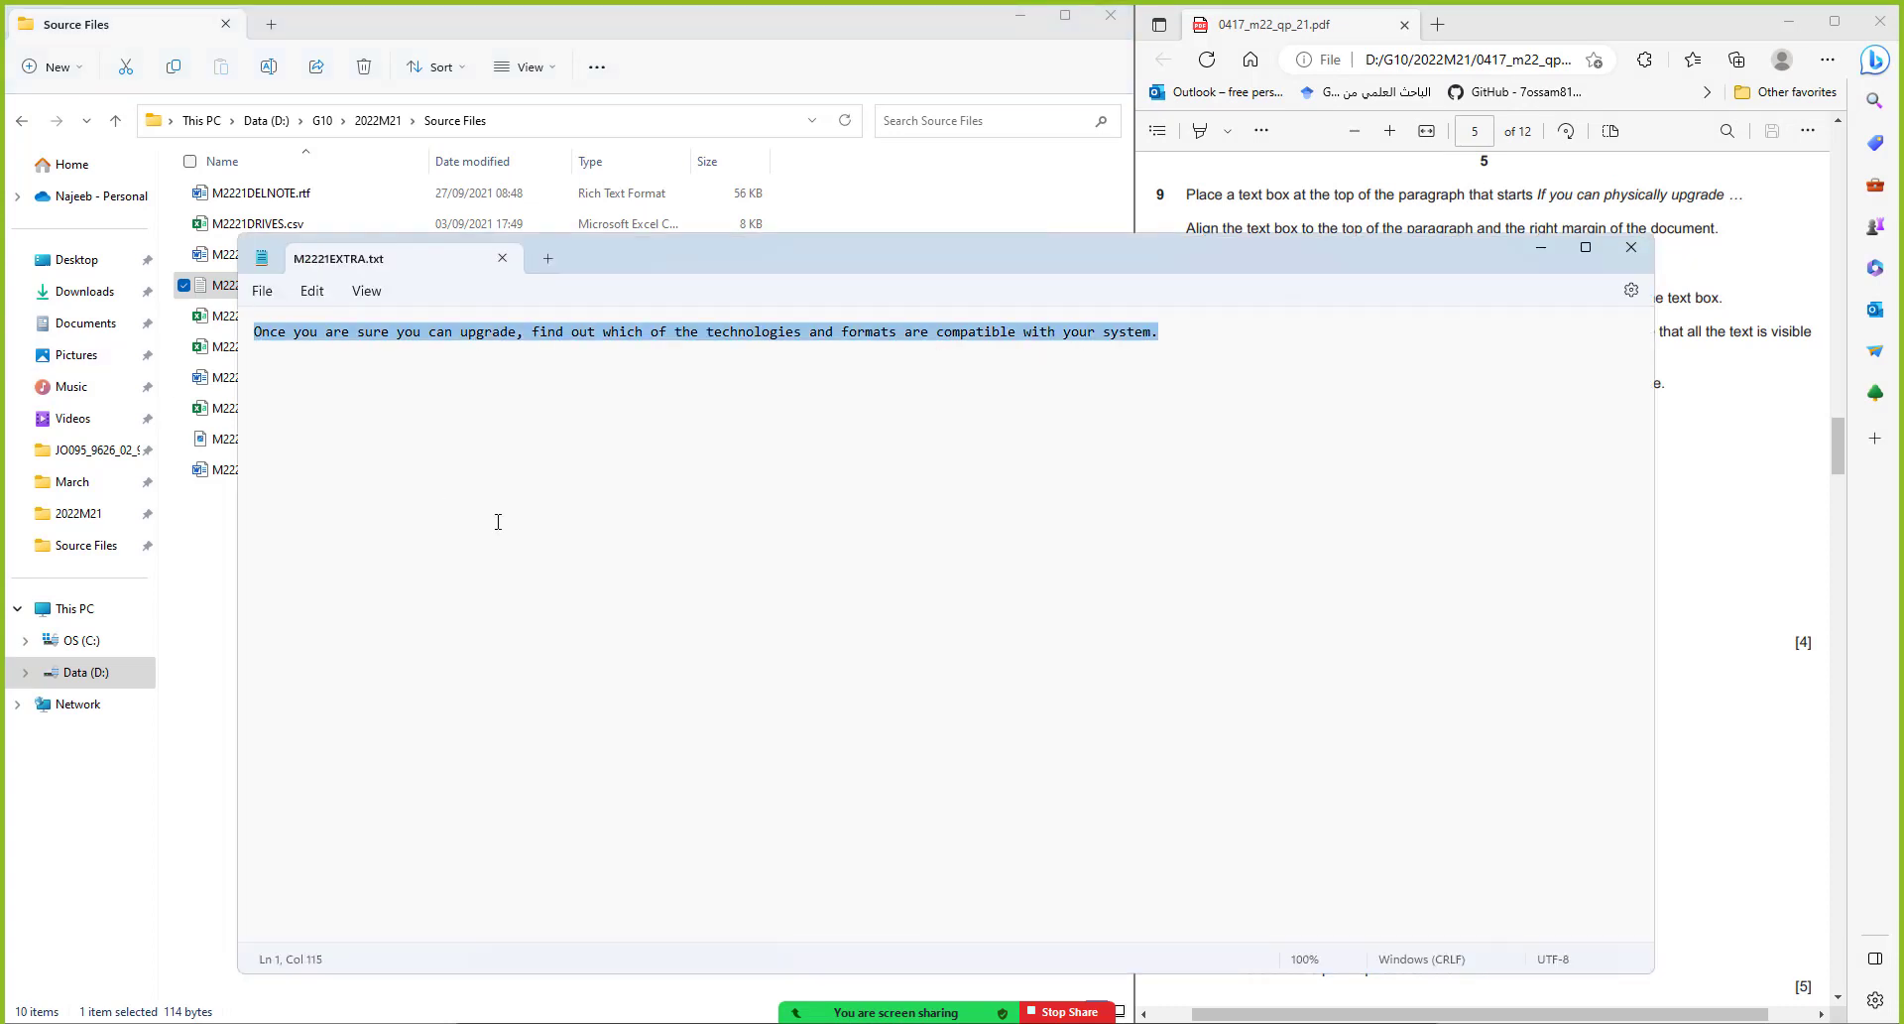
{"action": "left_click", "coordinate": [1632, 247]}
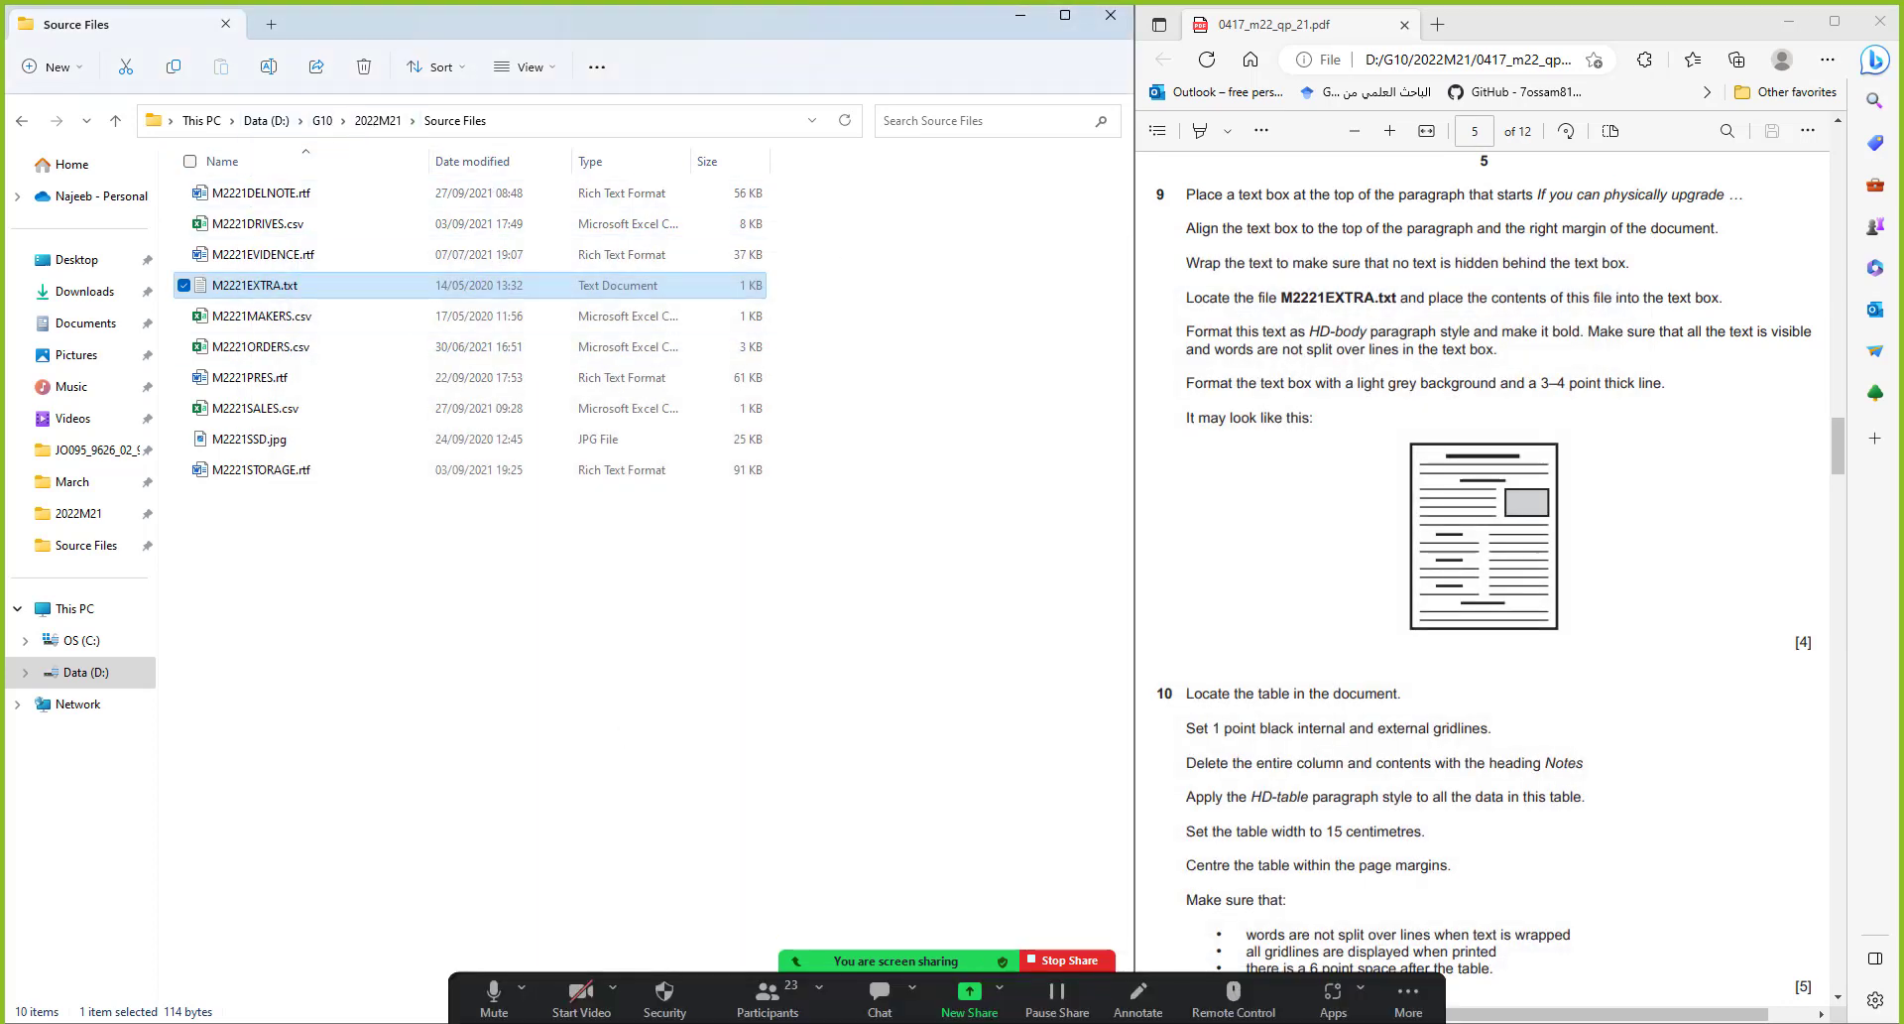
Paste the M2221EXTRA.txt sentence into the UPGRADE.docx text box and enlarge the box to fit
{"action": "mouse_move", "coordinate": [1260, 1006]}
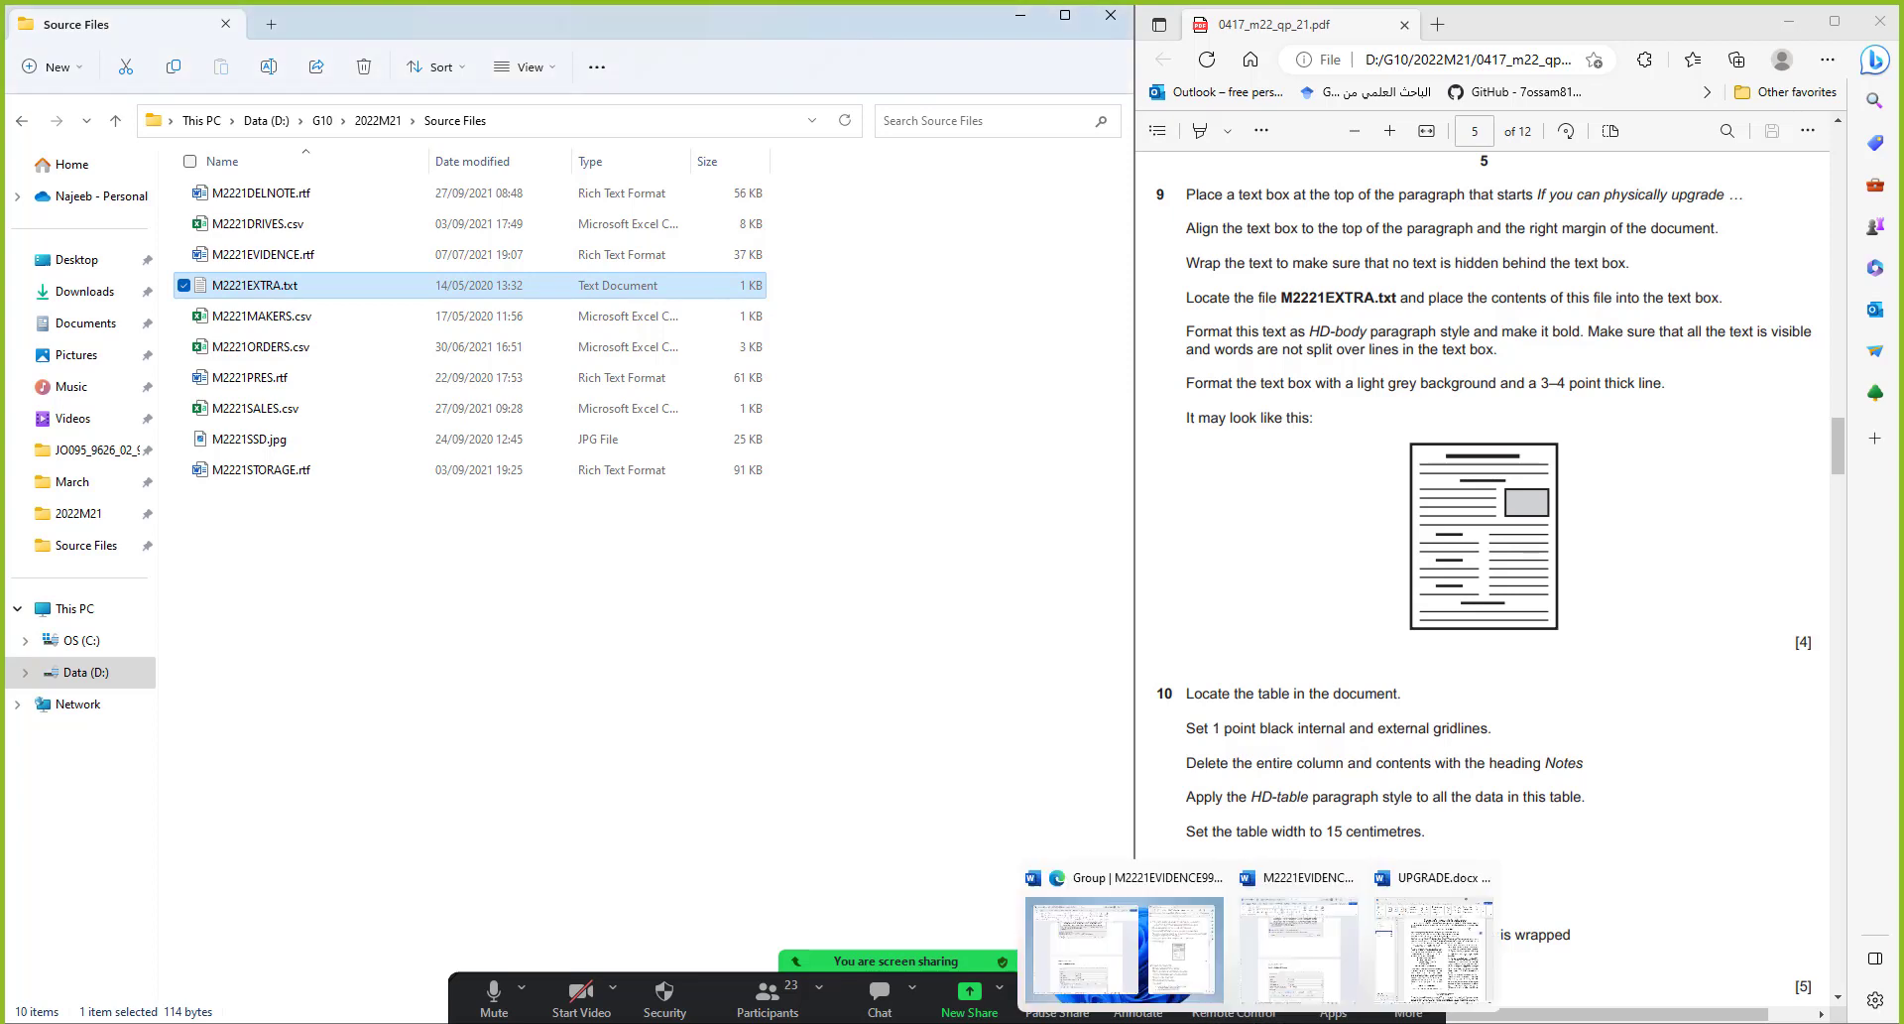
{"action": "left_click", "coordinate": [1299, 942]}
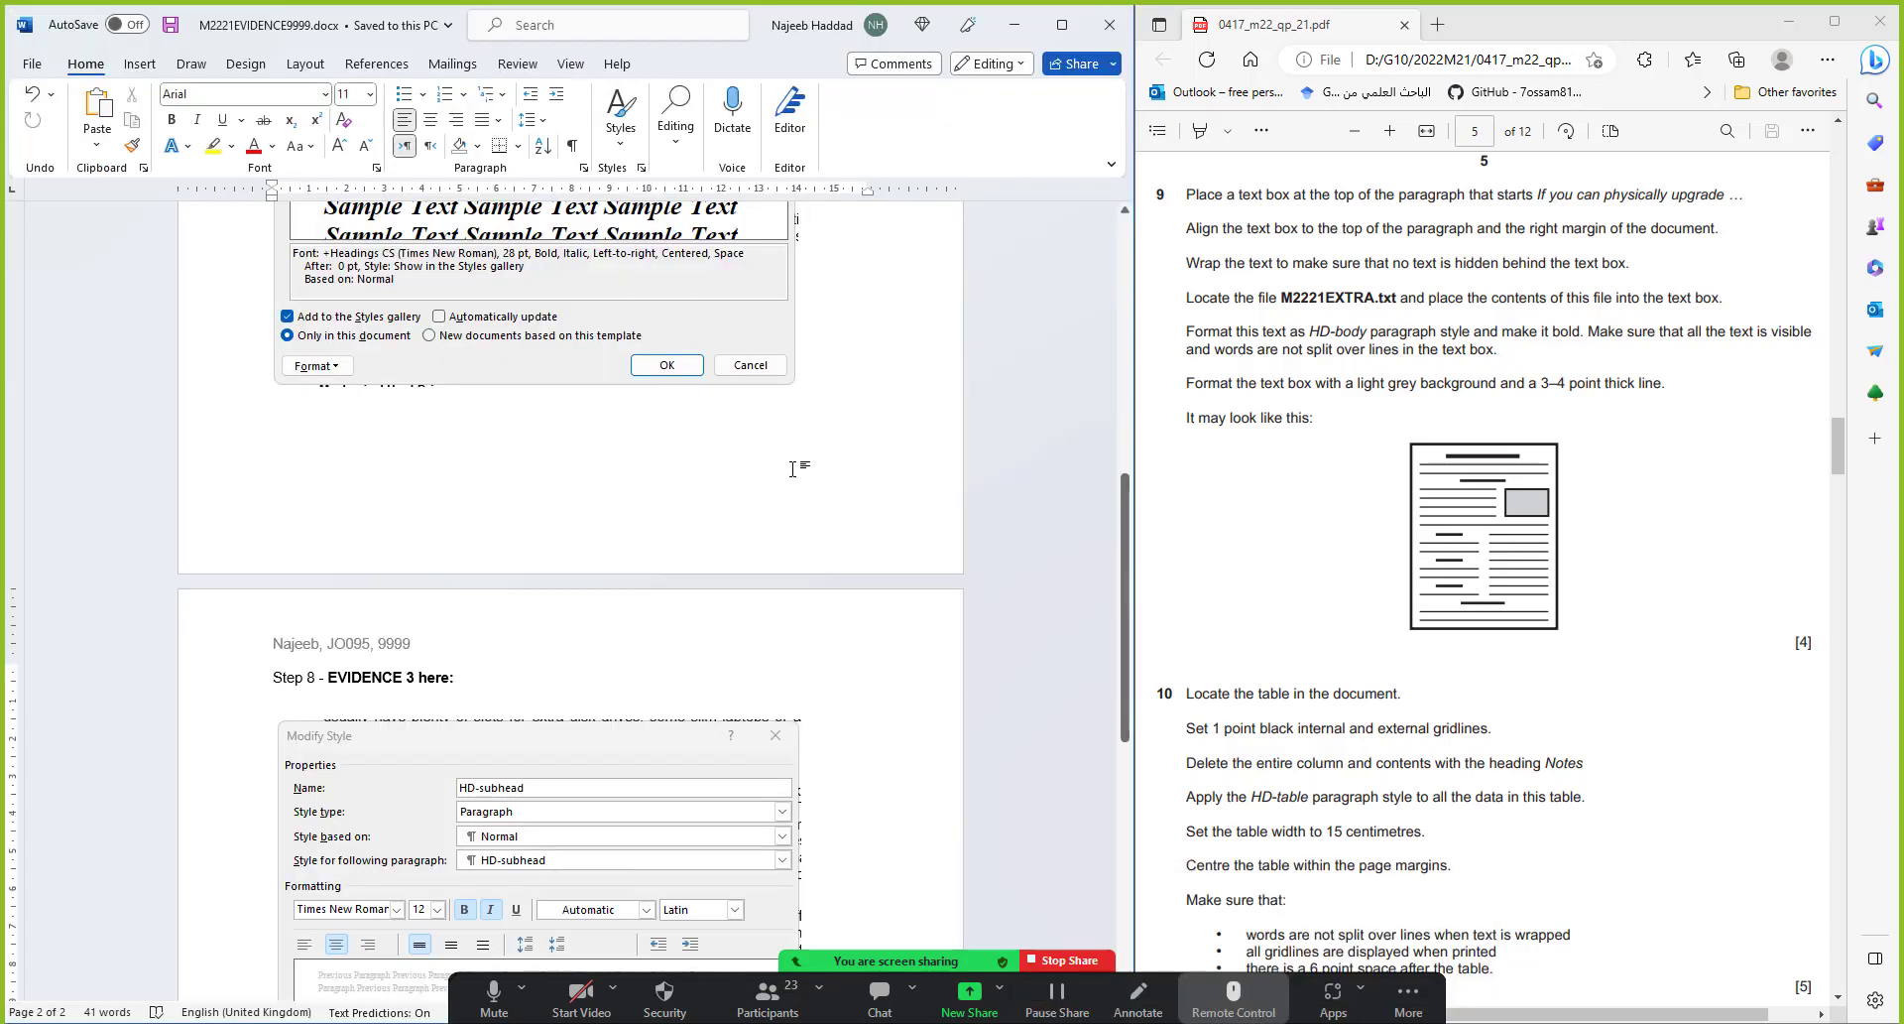
{"action": "mouse_move", "coordinate": [1260, 1006]}
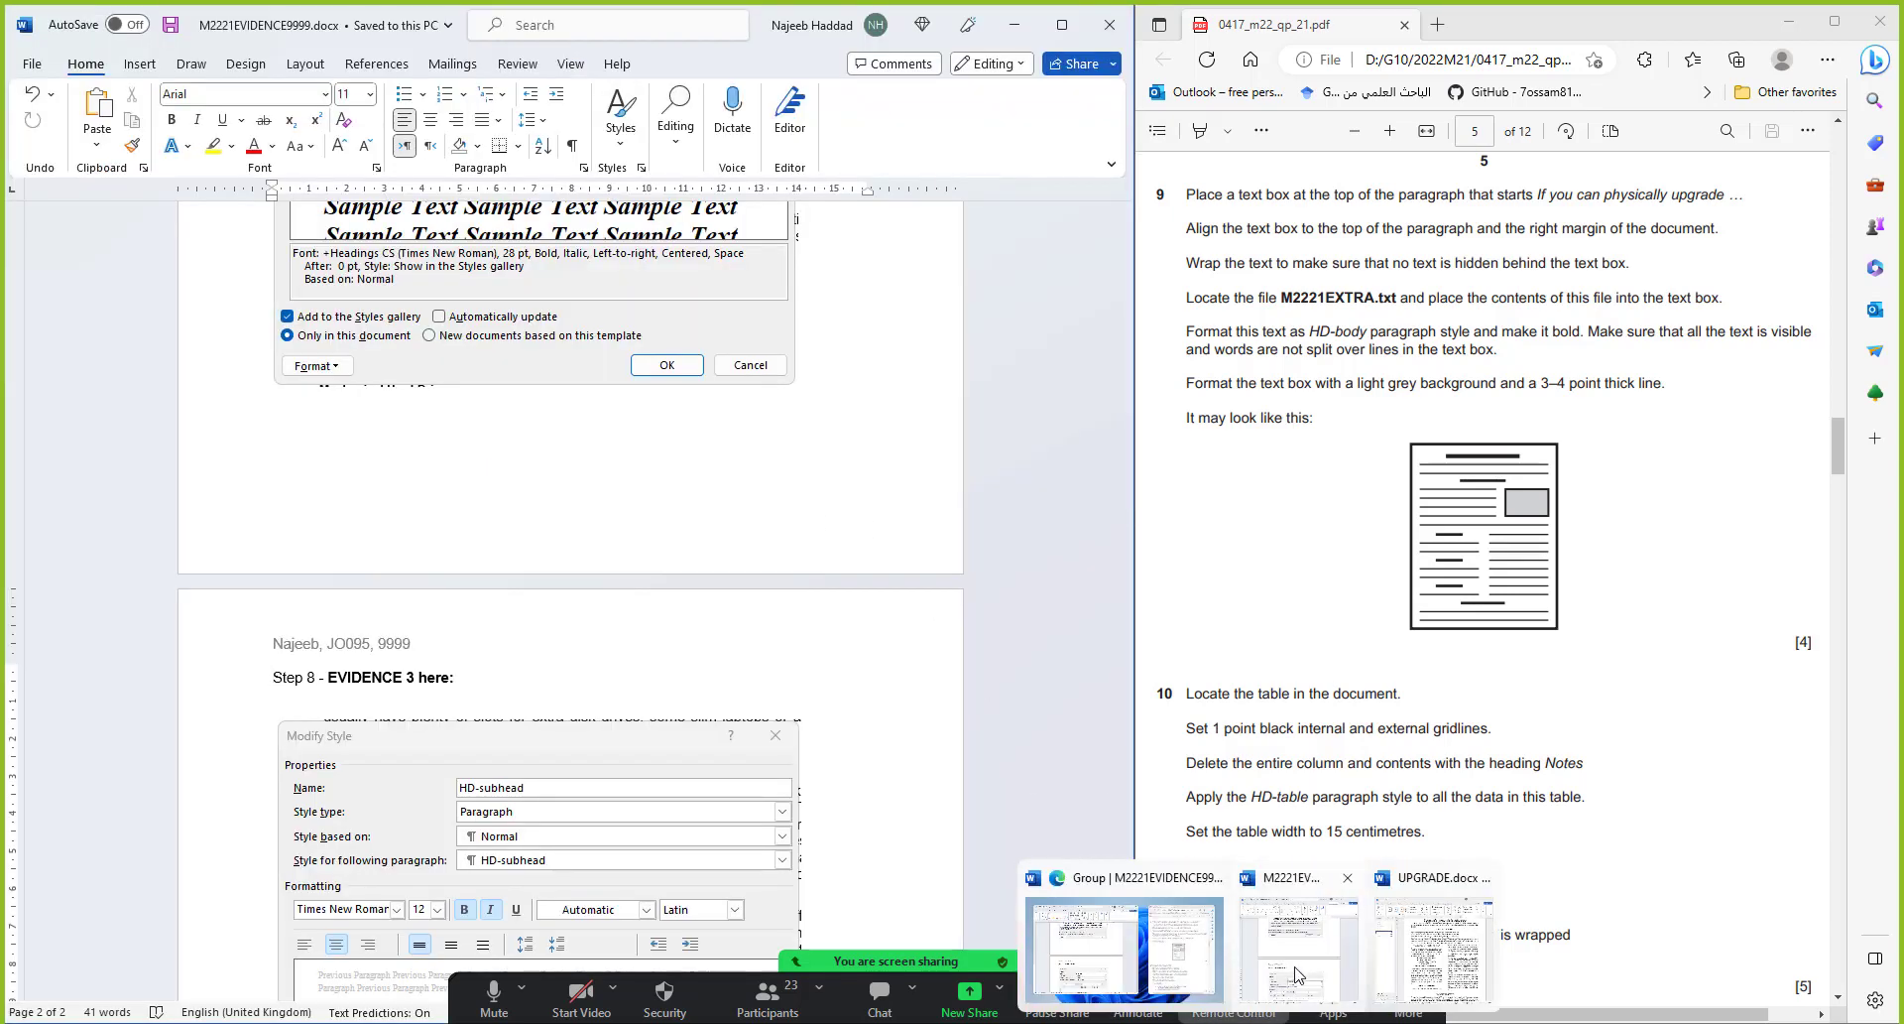
{"action": "left_click", "coordinate": [1418, 952]}
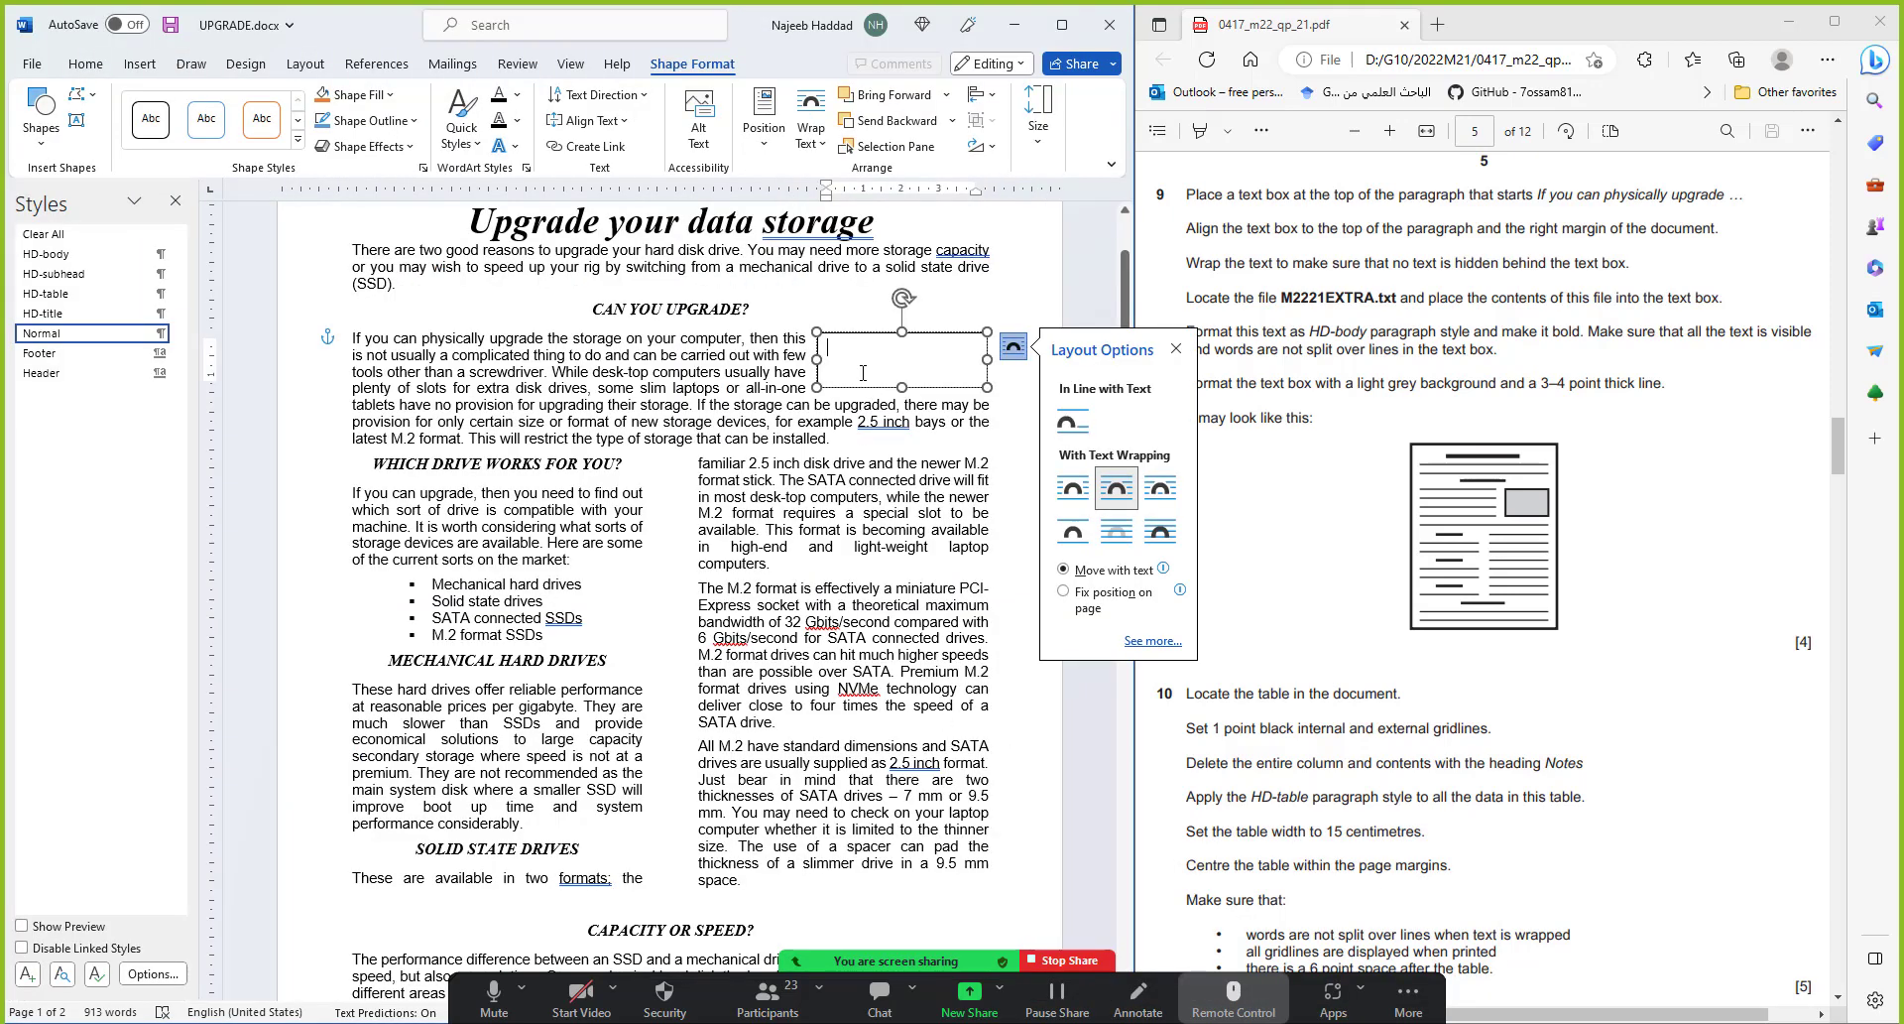
{"action": "key", "text": "ctrl+v"}
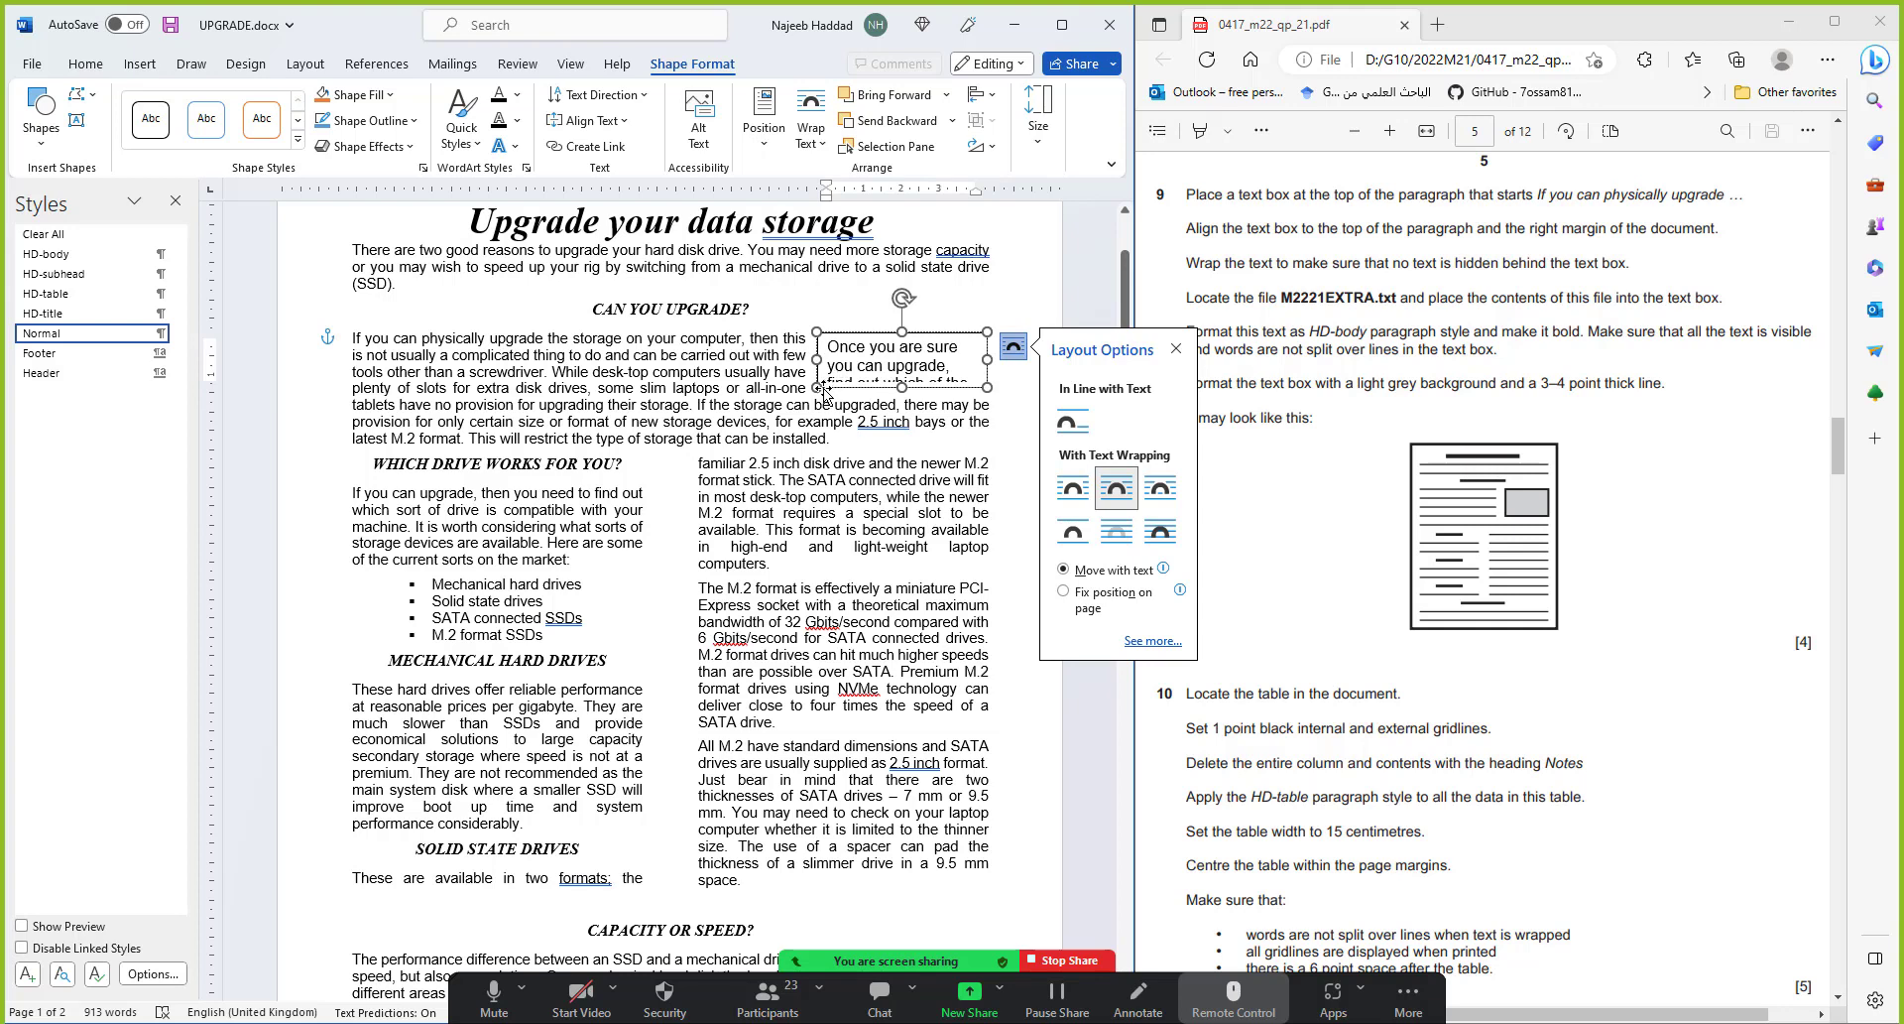
{"action": "left_click_drag", "start_coordinate": [816, 387], "coordinate": [758, 421]}
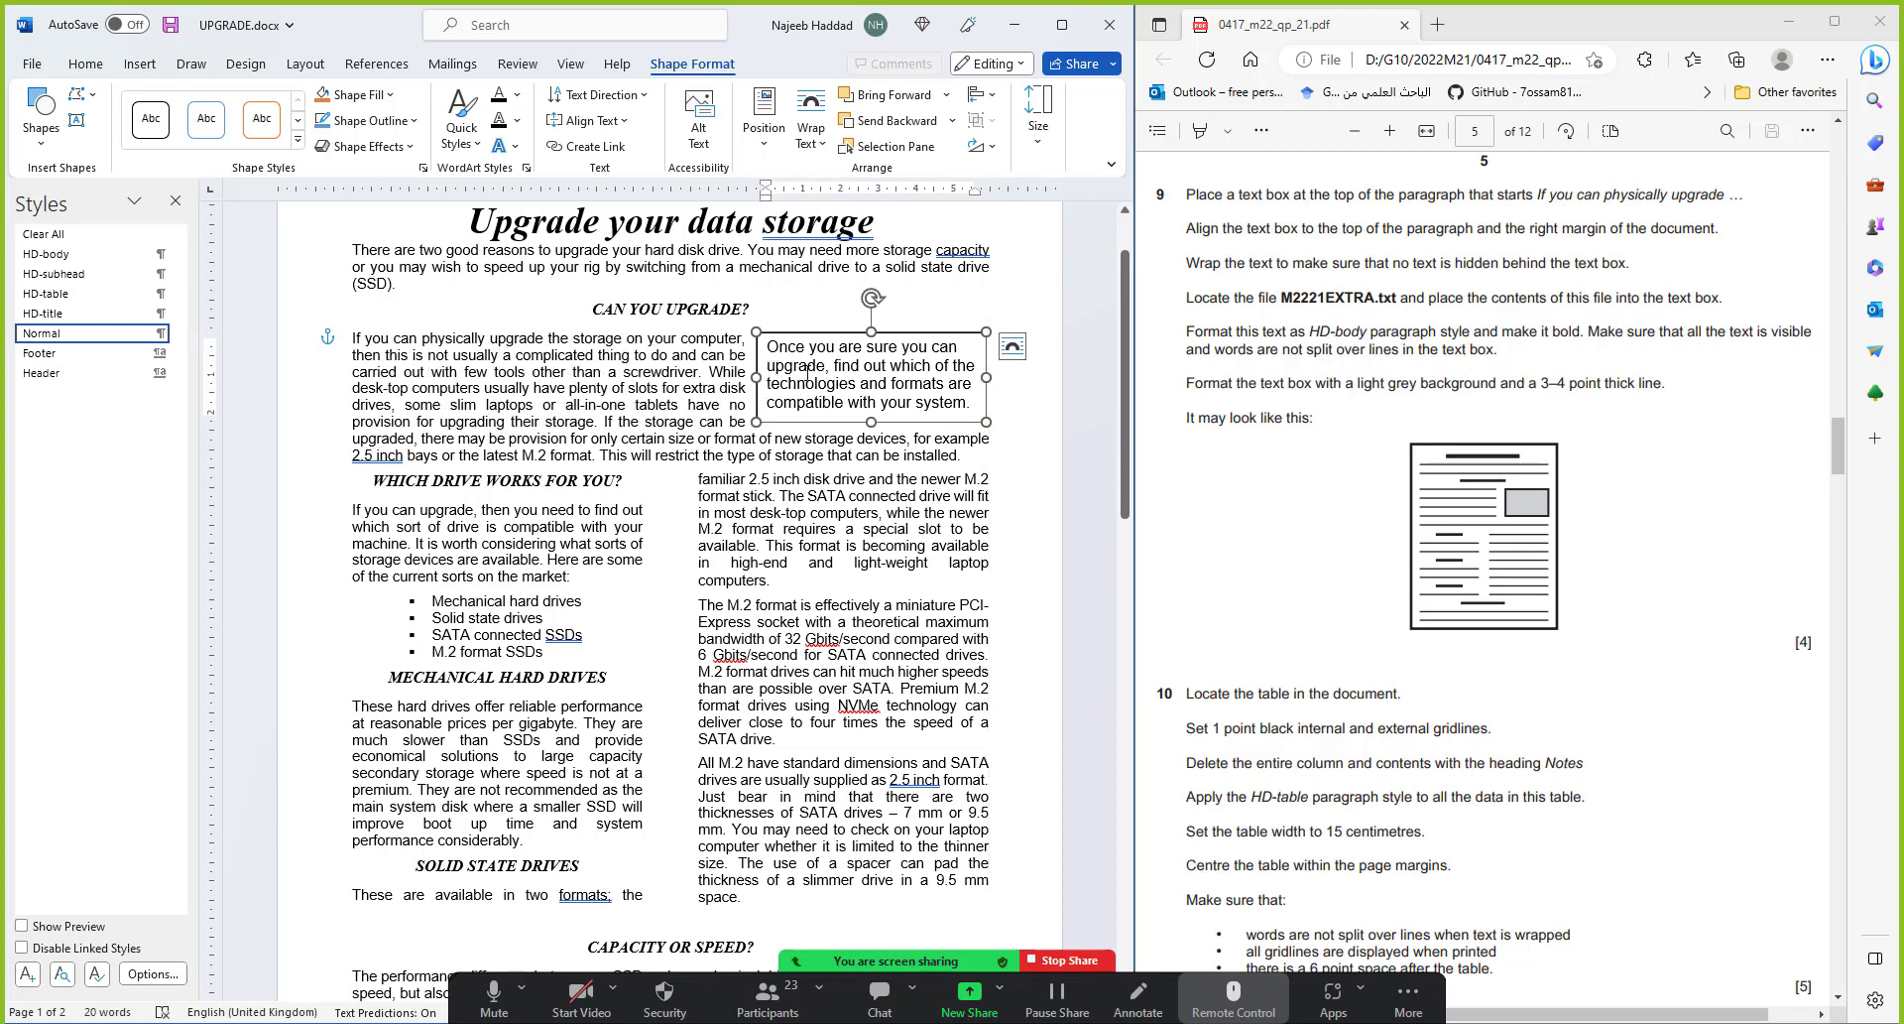
{"action": "left_click_drag", "start_coordinate": [767, 346], "coordinate": [982, 407]}
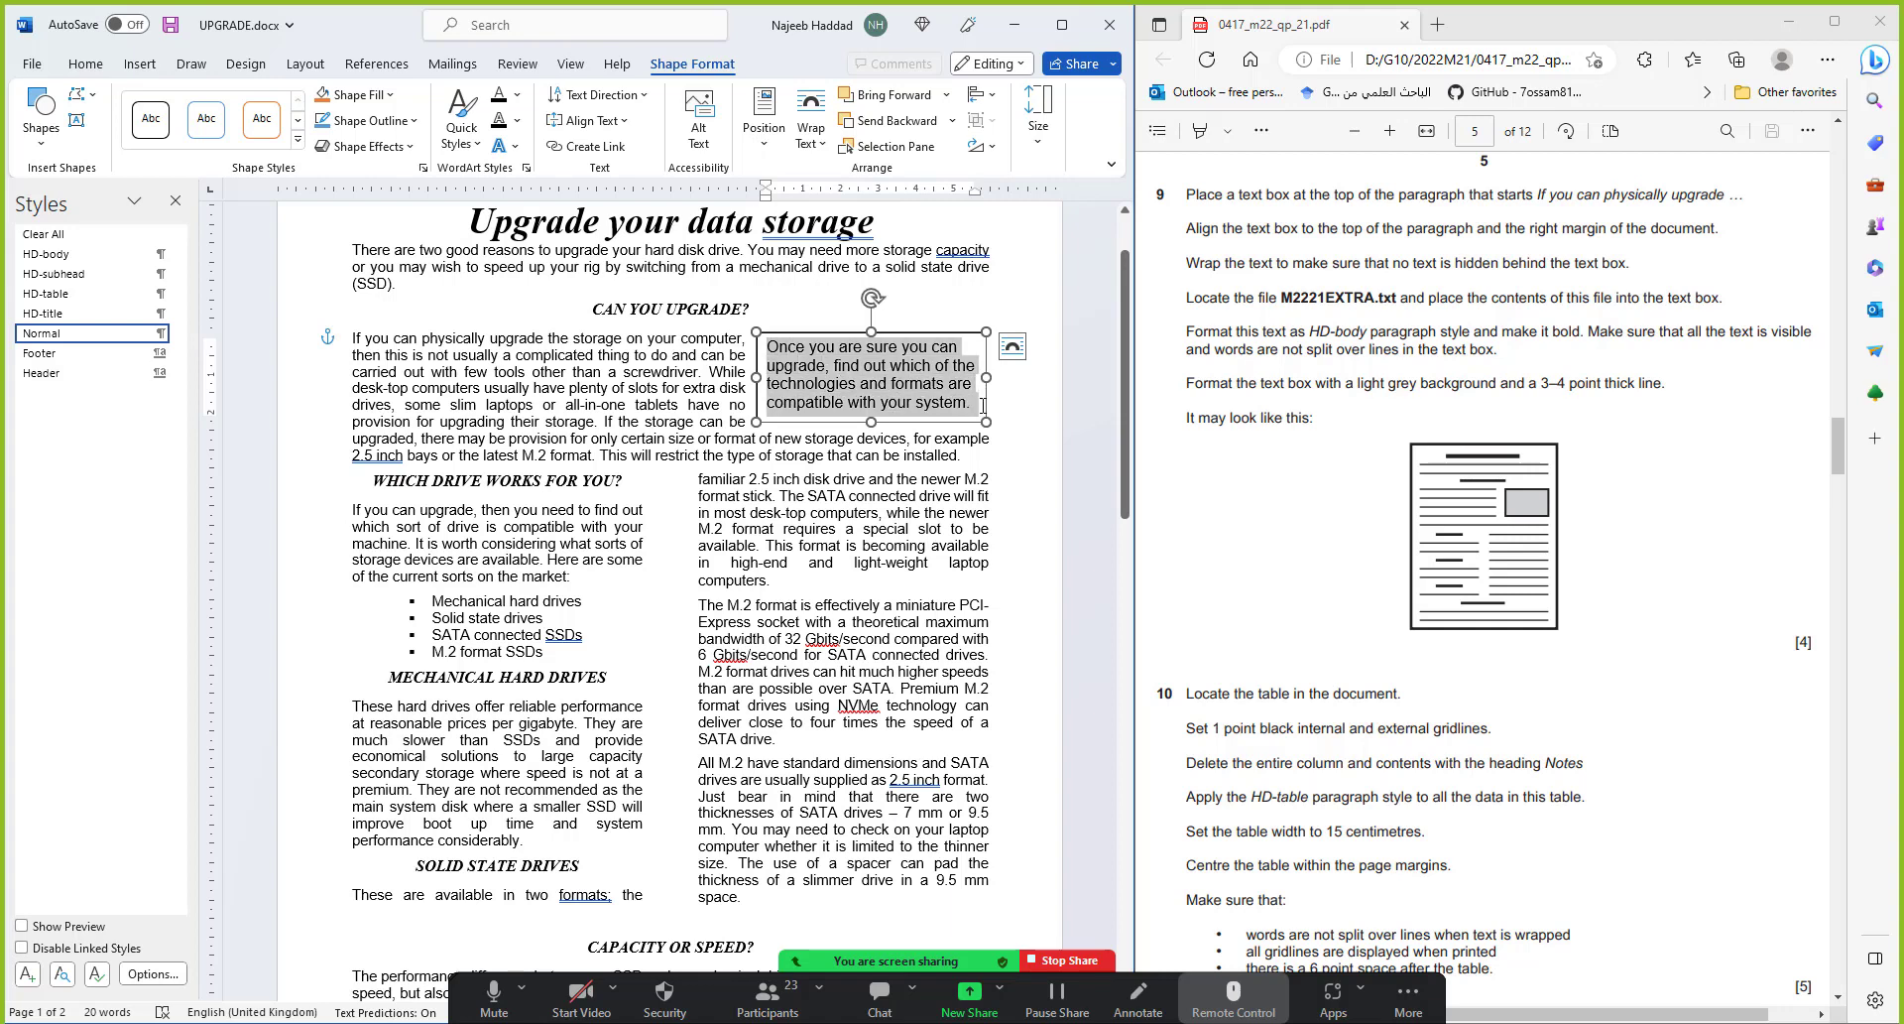
Format the text-box sentence as HD-body and bold, and widen the box so it all shows
{"action": "left_click", "coordinate": [71, 255]}
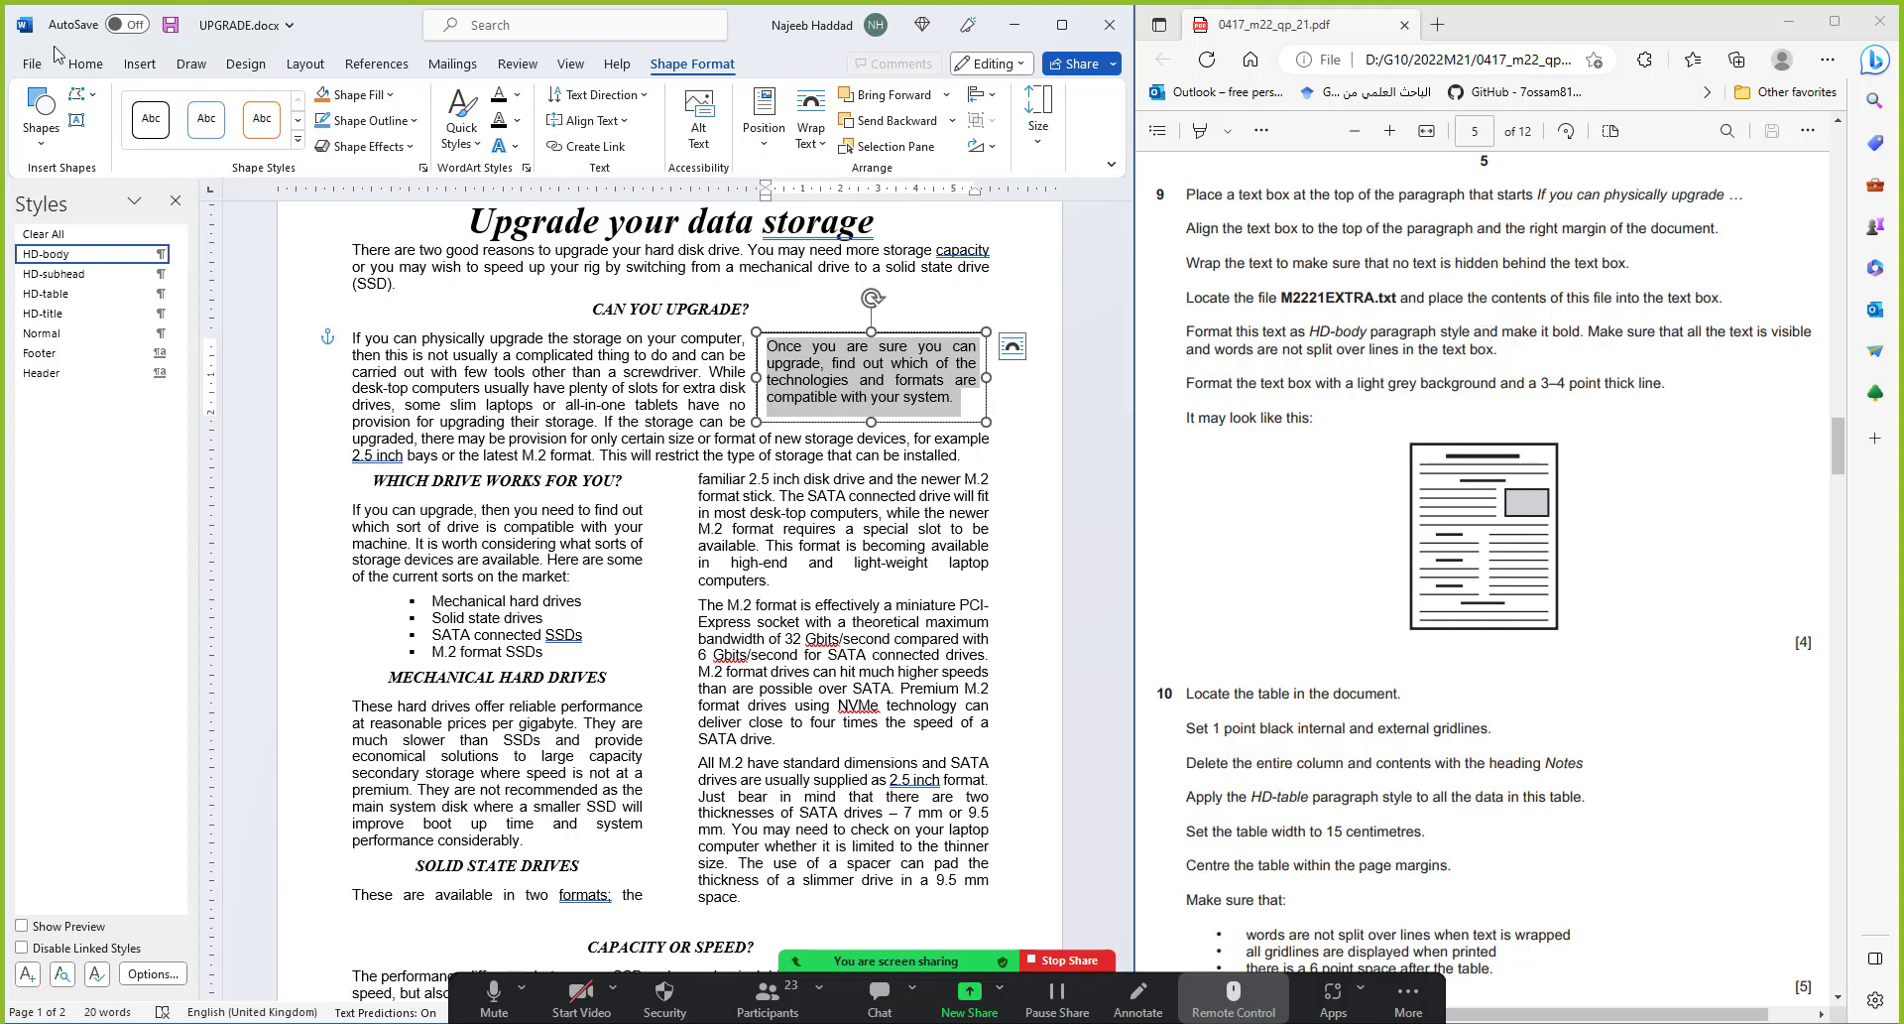
{"action": "left_click", "coordinate": [84, 69]}
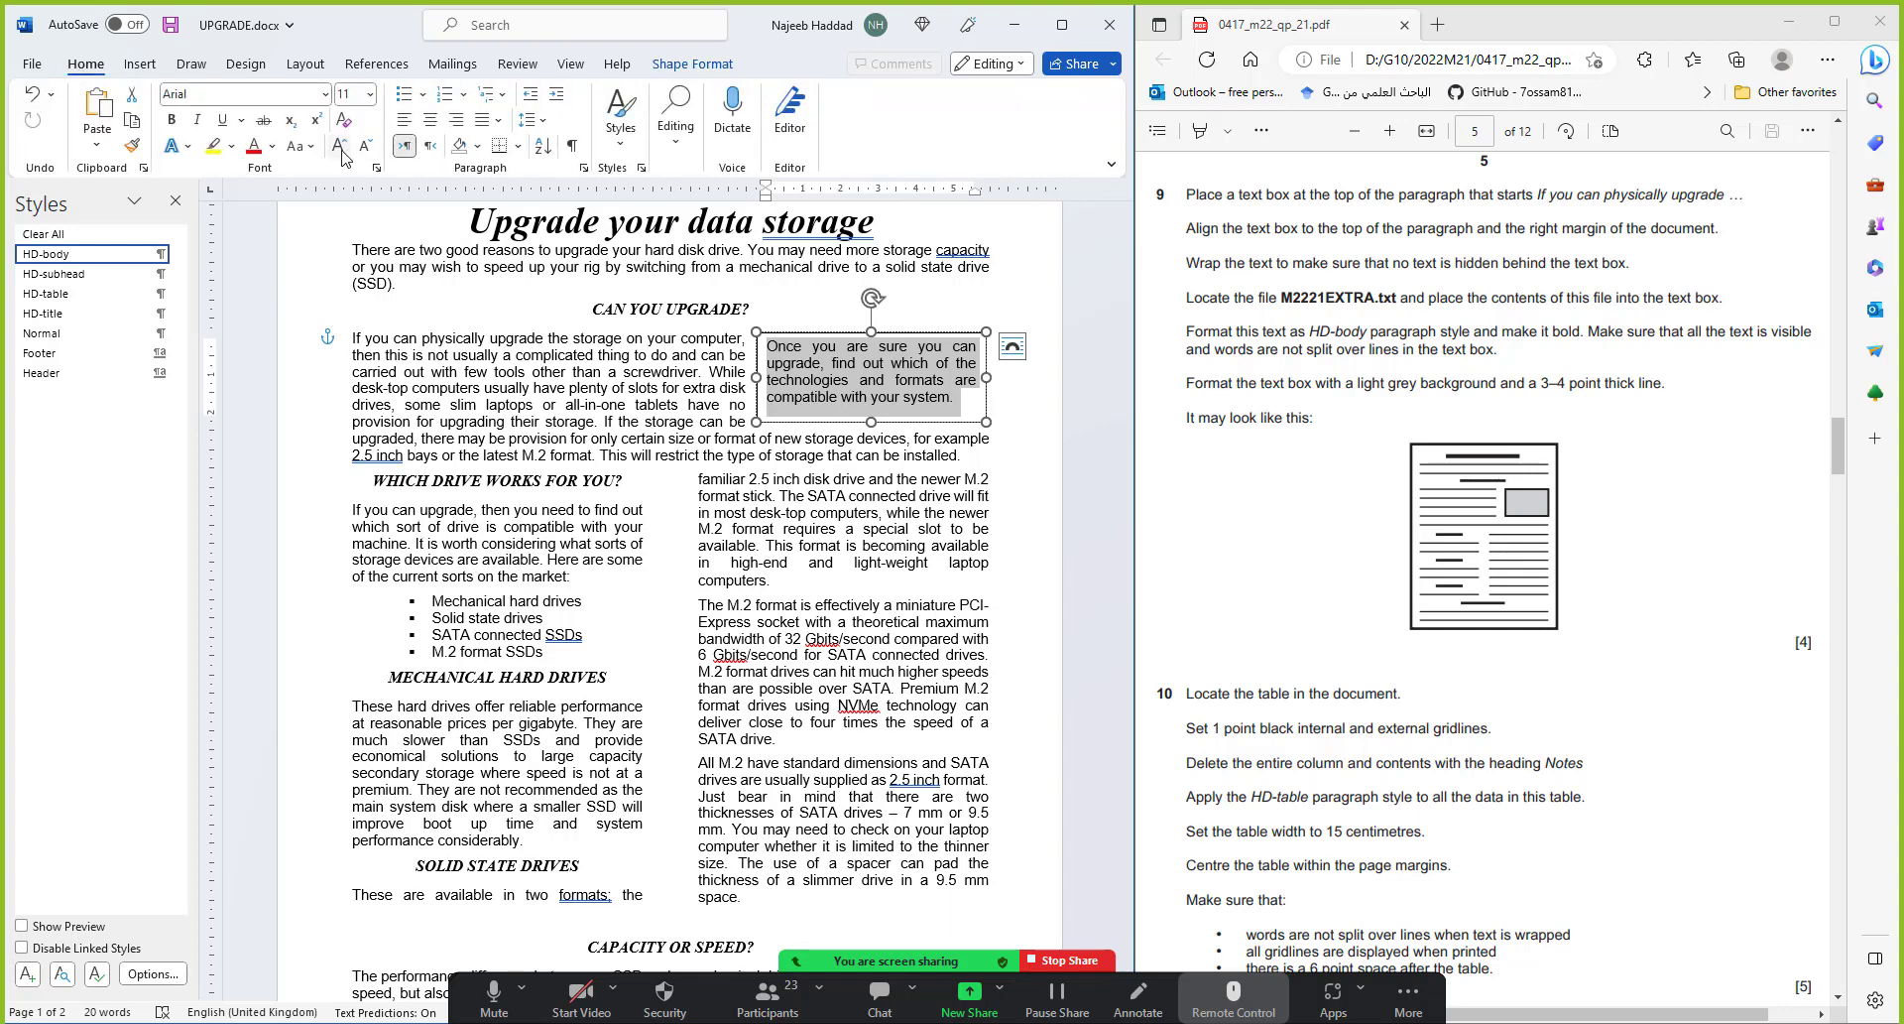
{"action": "left_click", "coordinate": [170, 120]}
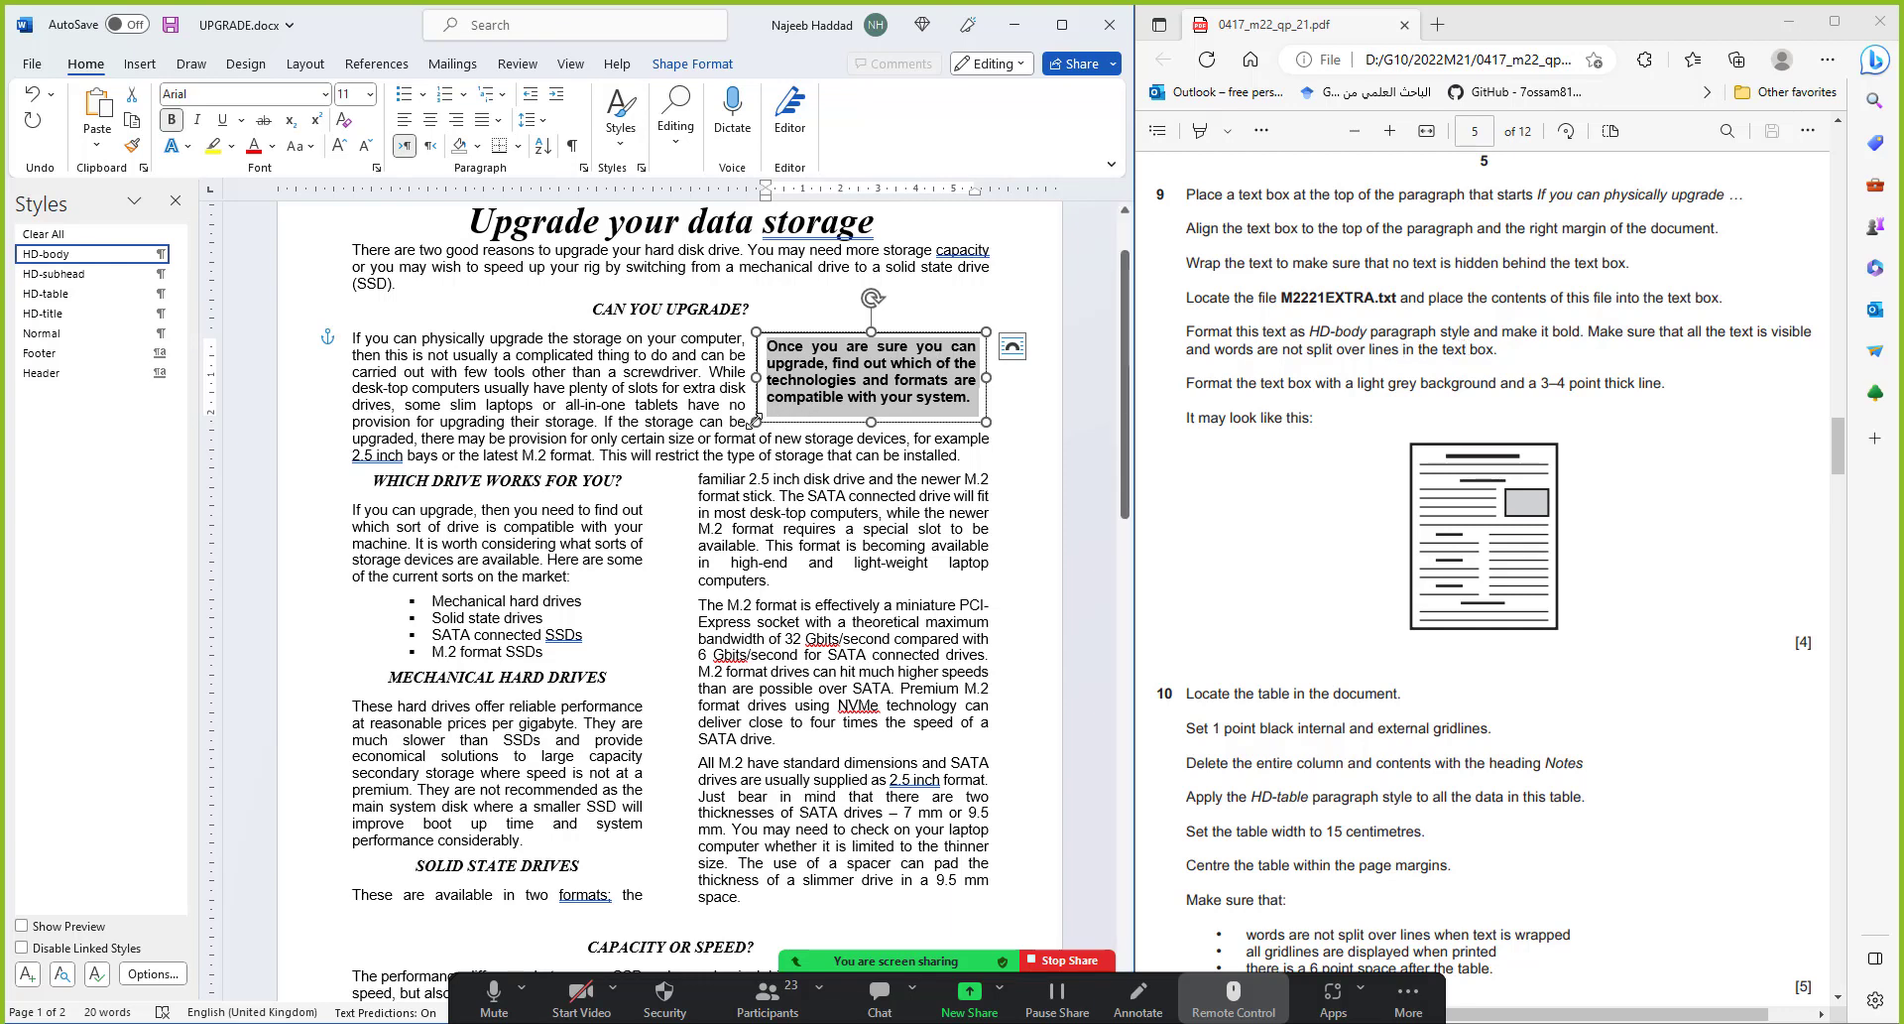
{"action": "mouse_move", "coordinate": [756, 422]}
{"action": "left_mouse_down"}
{"action": "mouse_move", "coordinate": [735, 435]}
{"action": "mouse_move", "coordinate": [751, 410]}
{"action": "left_mouse_up"}
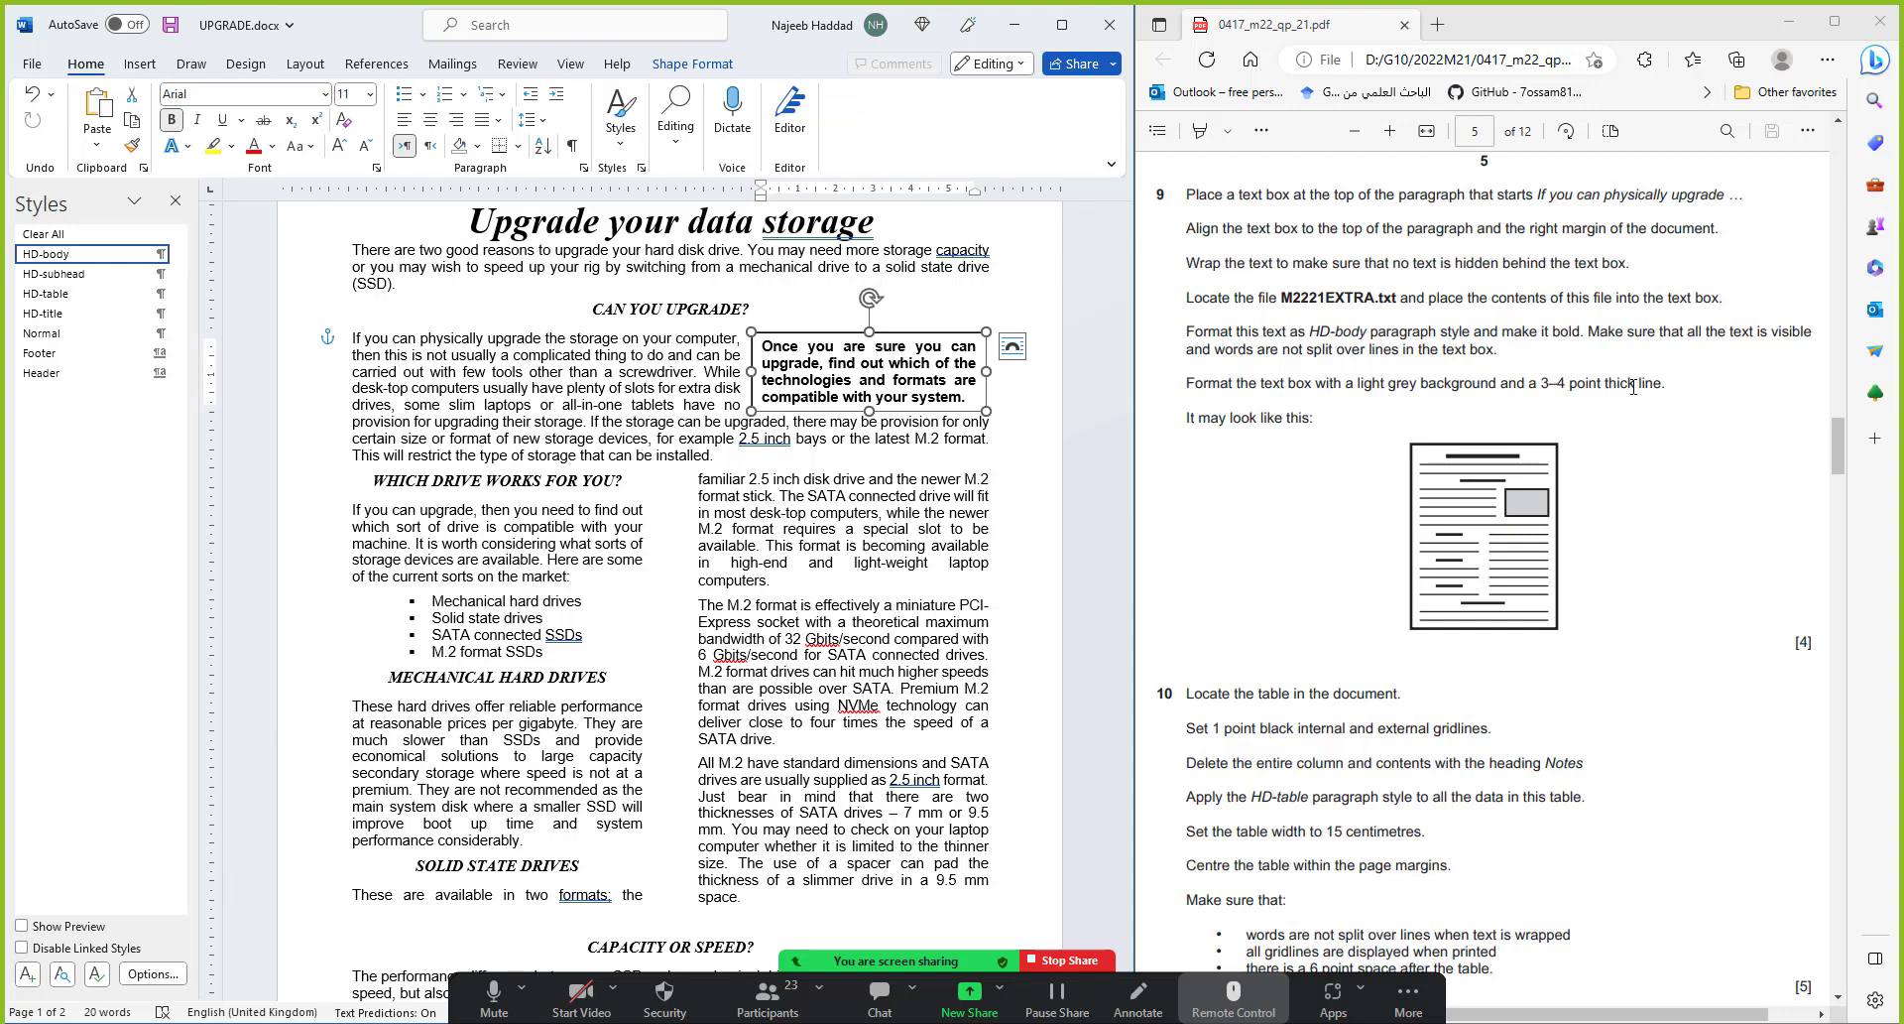
Give the text box a light grey fill and a 3 pt border
{"action": "left_click", "coordinate": [733, 68]}
{"action": "left_click", "coordinate": [377, 95]}
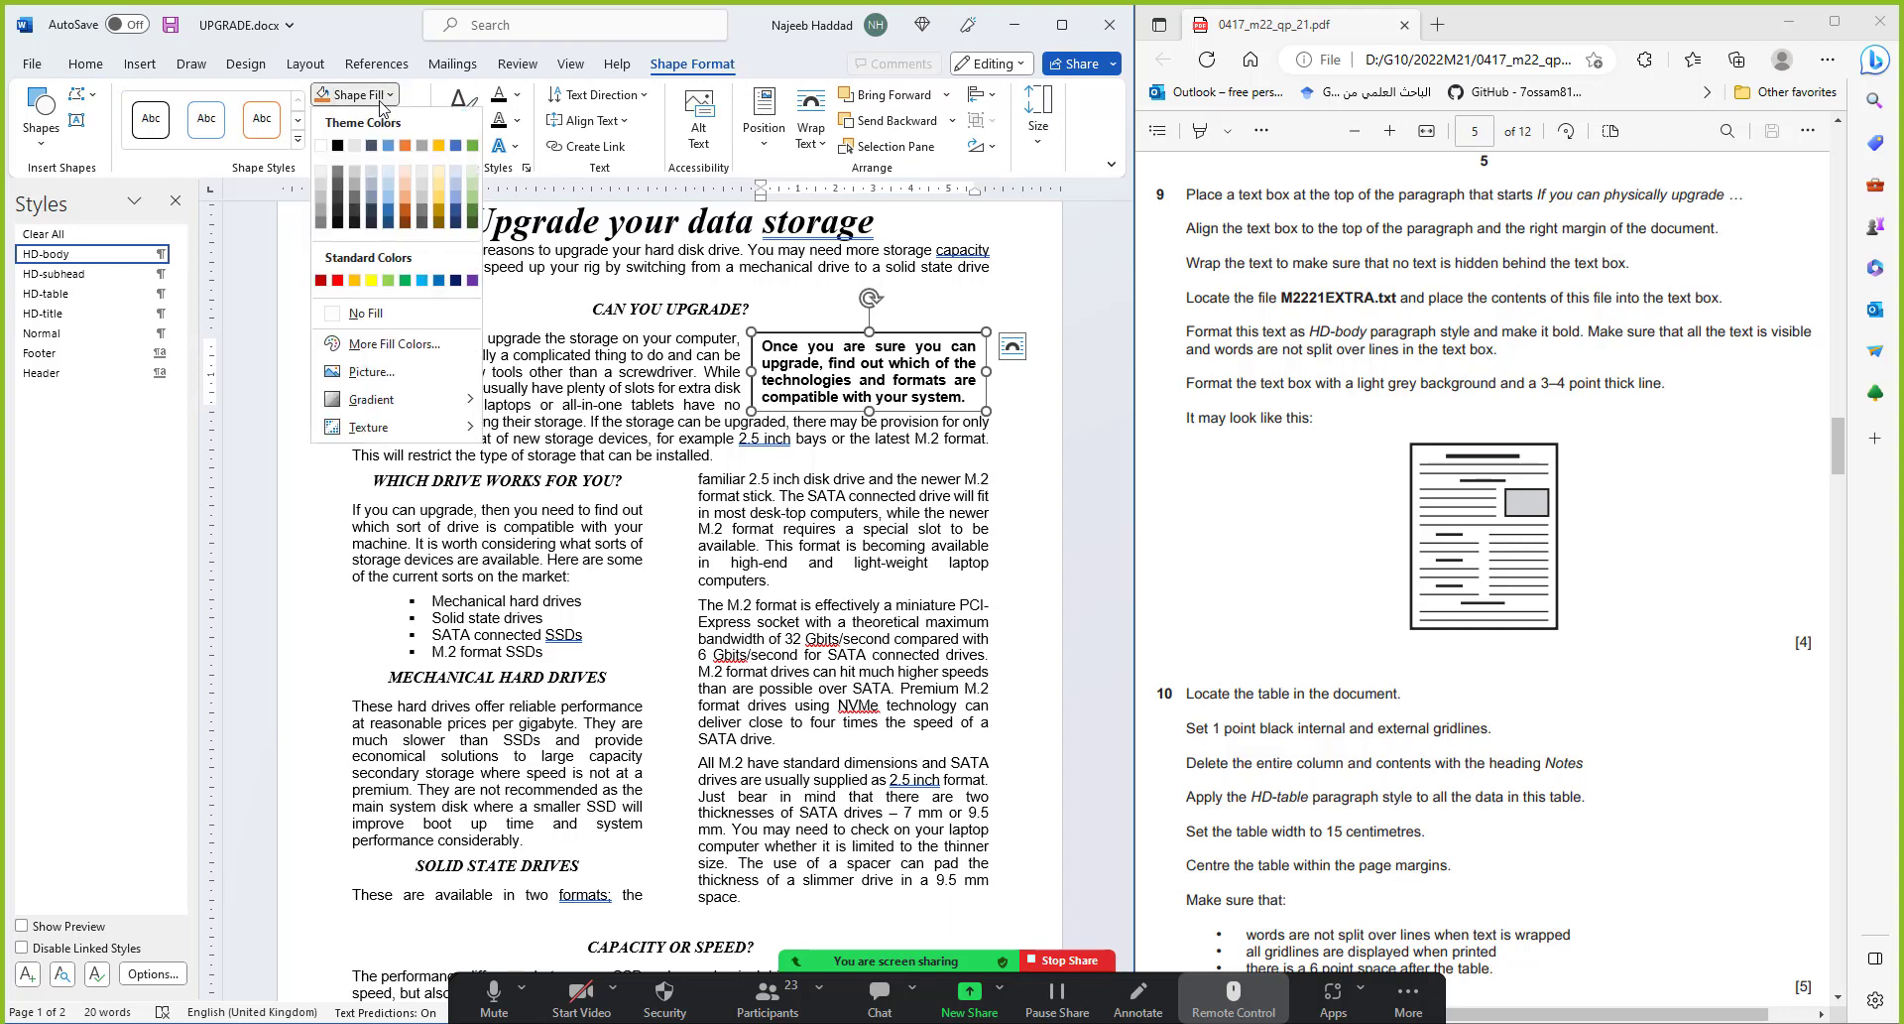
{"action": "left_click", "coordinate": [319, 185]}
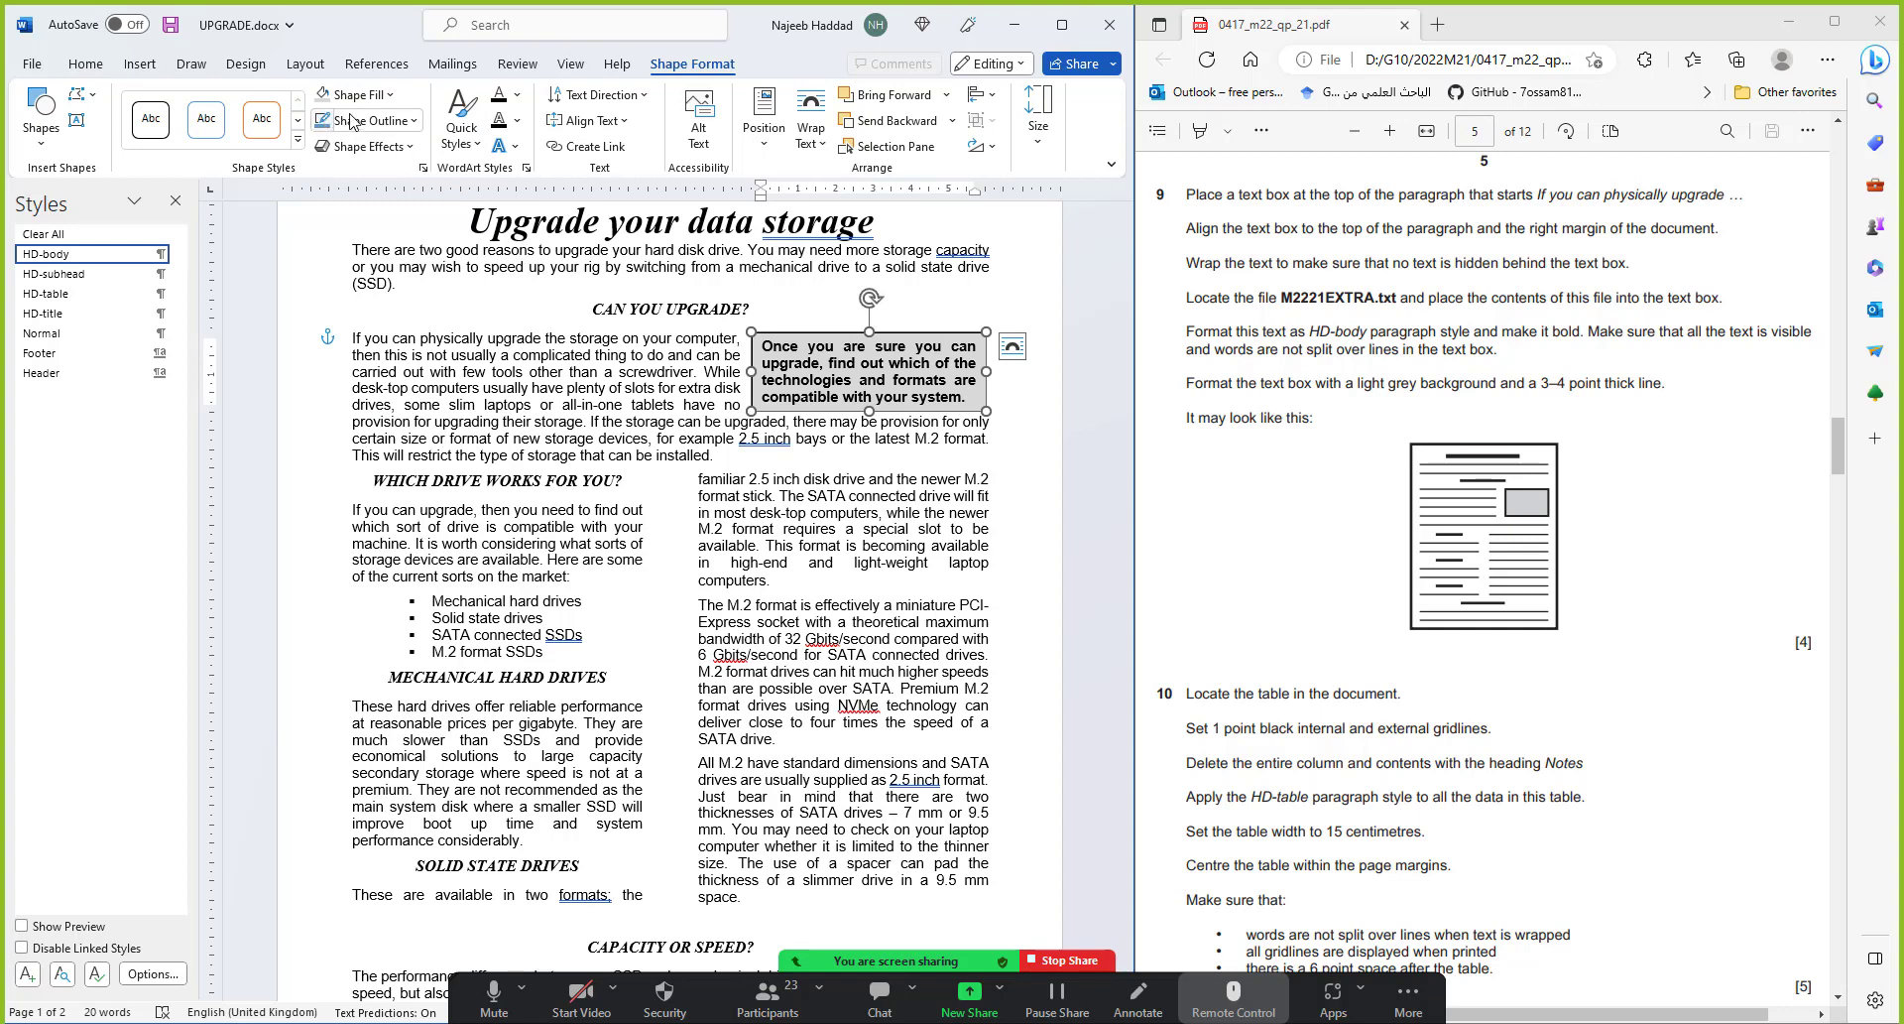
{"action": "left_click", "coordinate": [407, 121]}
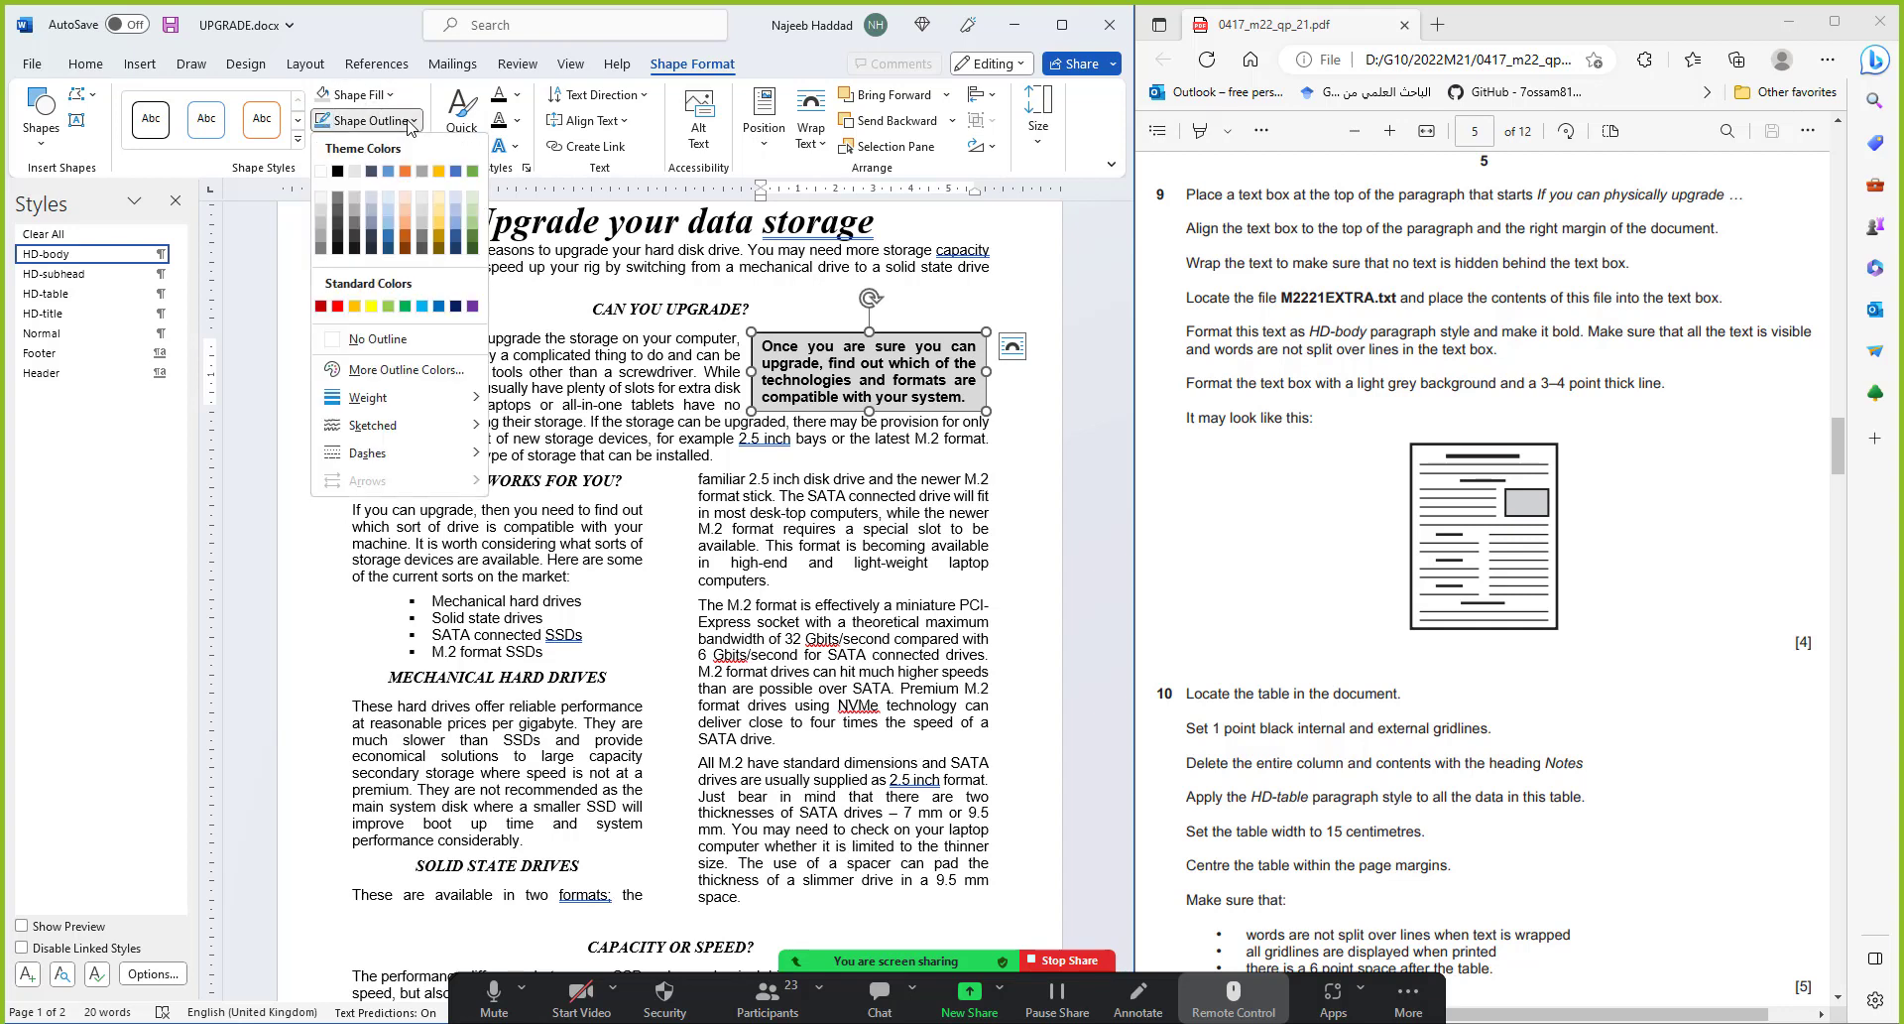
{"action": "mouse_move", "coordinate": [396, 405]}
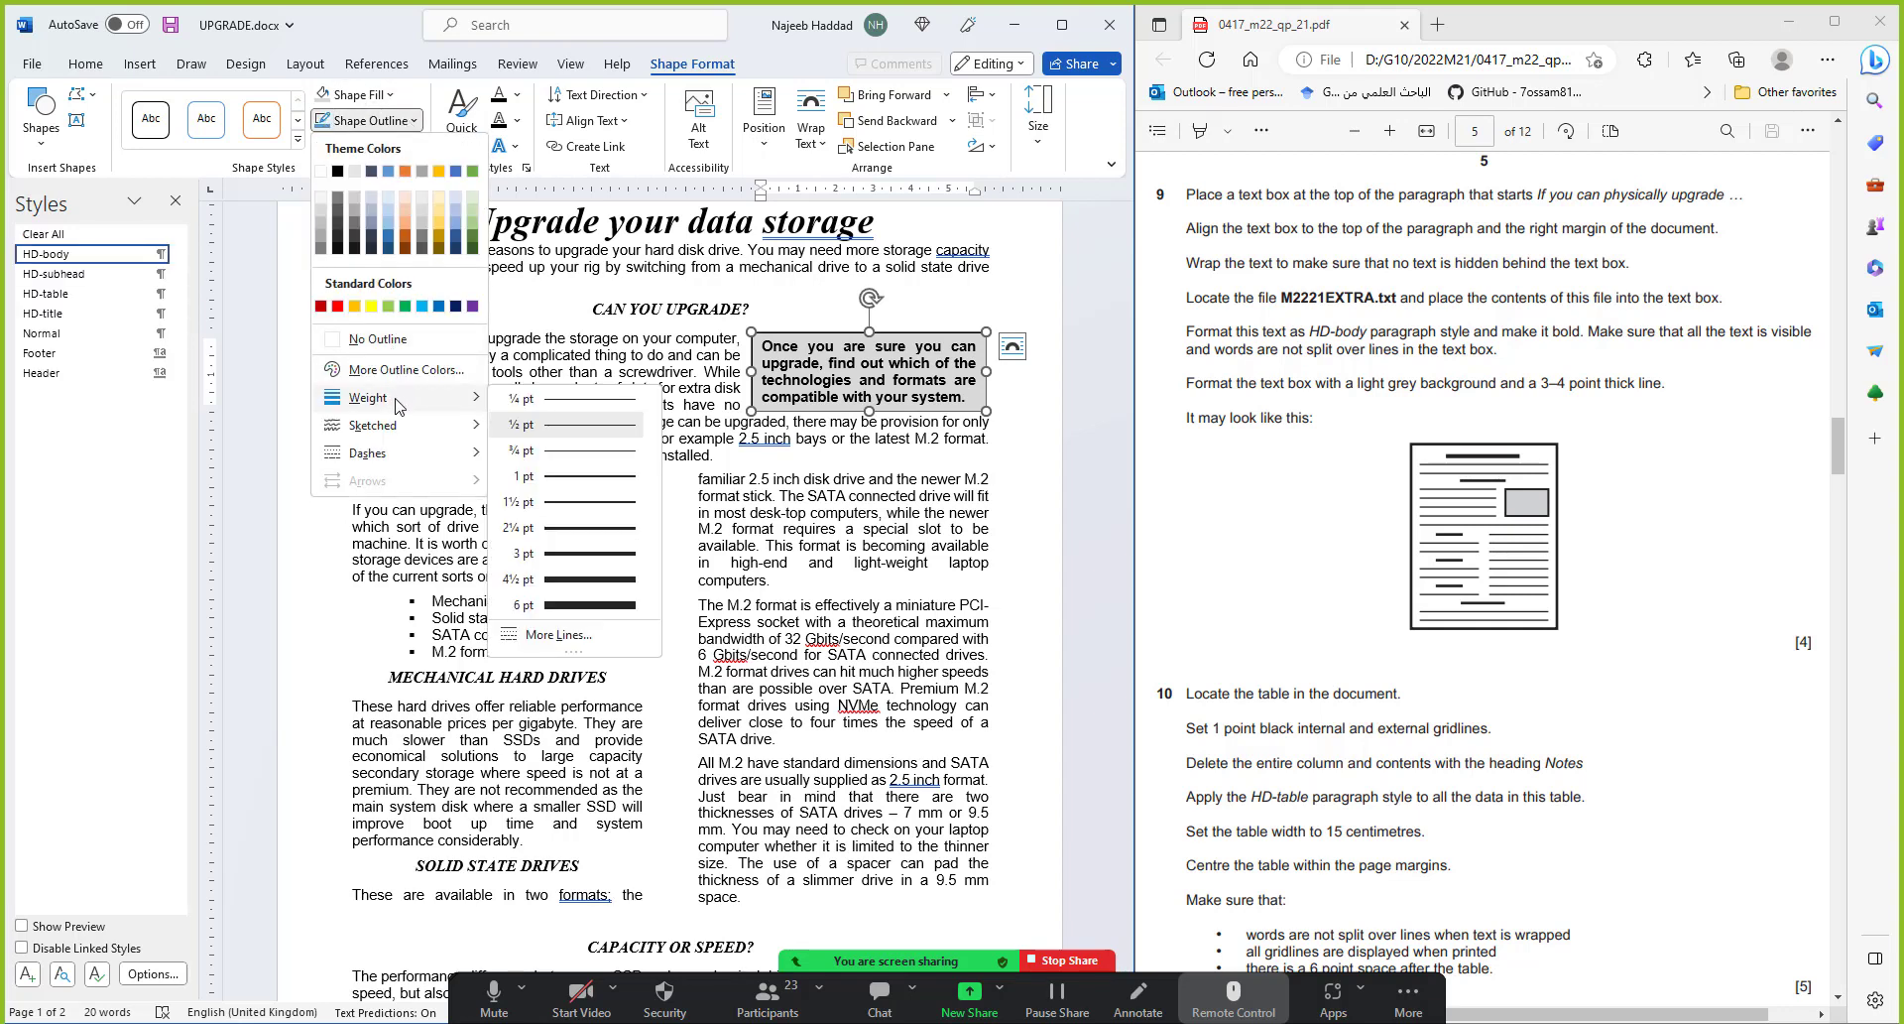
{"action": "left_click", "coordinate": [549, 556]}
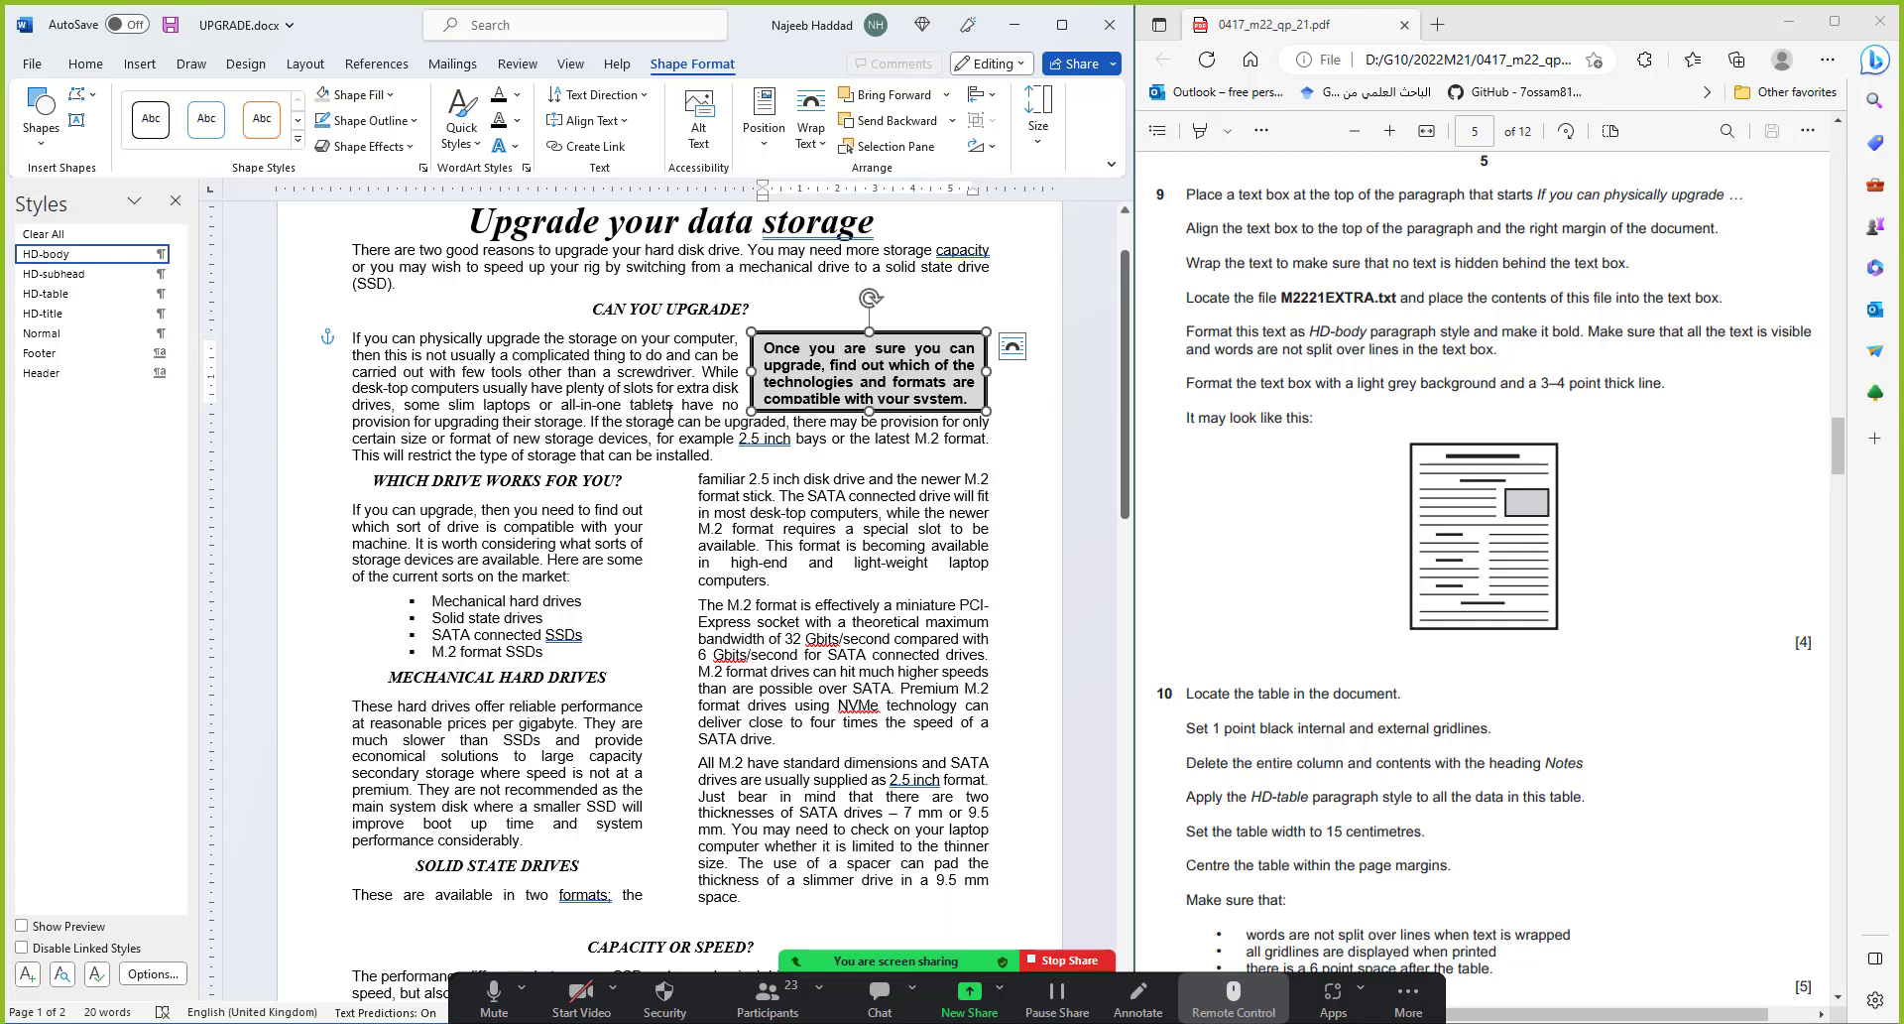
Nudge the text box down and lengthen it so its last line shows, then save UPGRADE.docx
{"action": "left_click", "coordinate": [671, 421]}
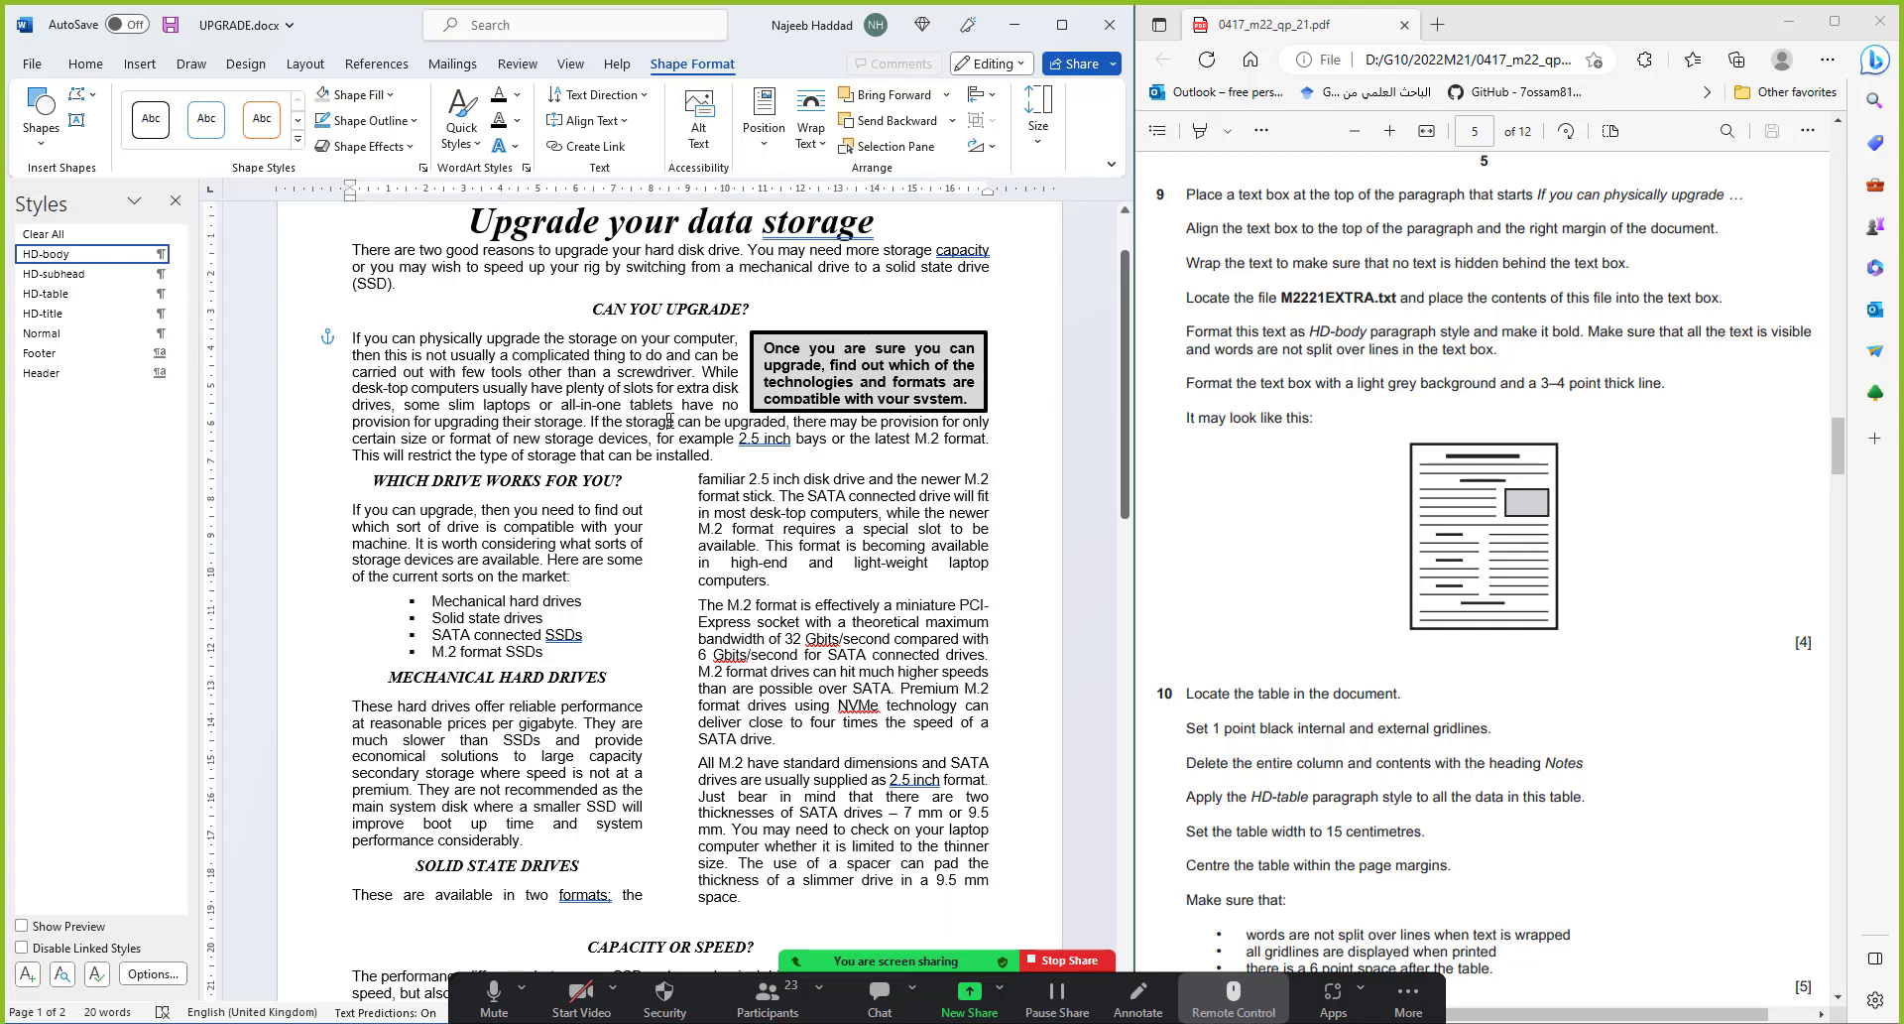
{"action": "left_click", "coordinate": [887, 411]}
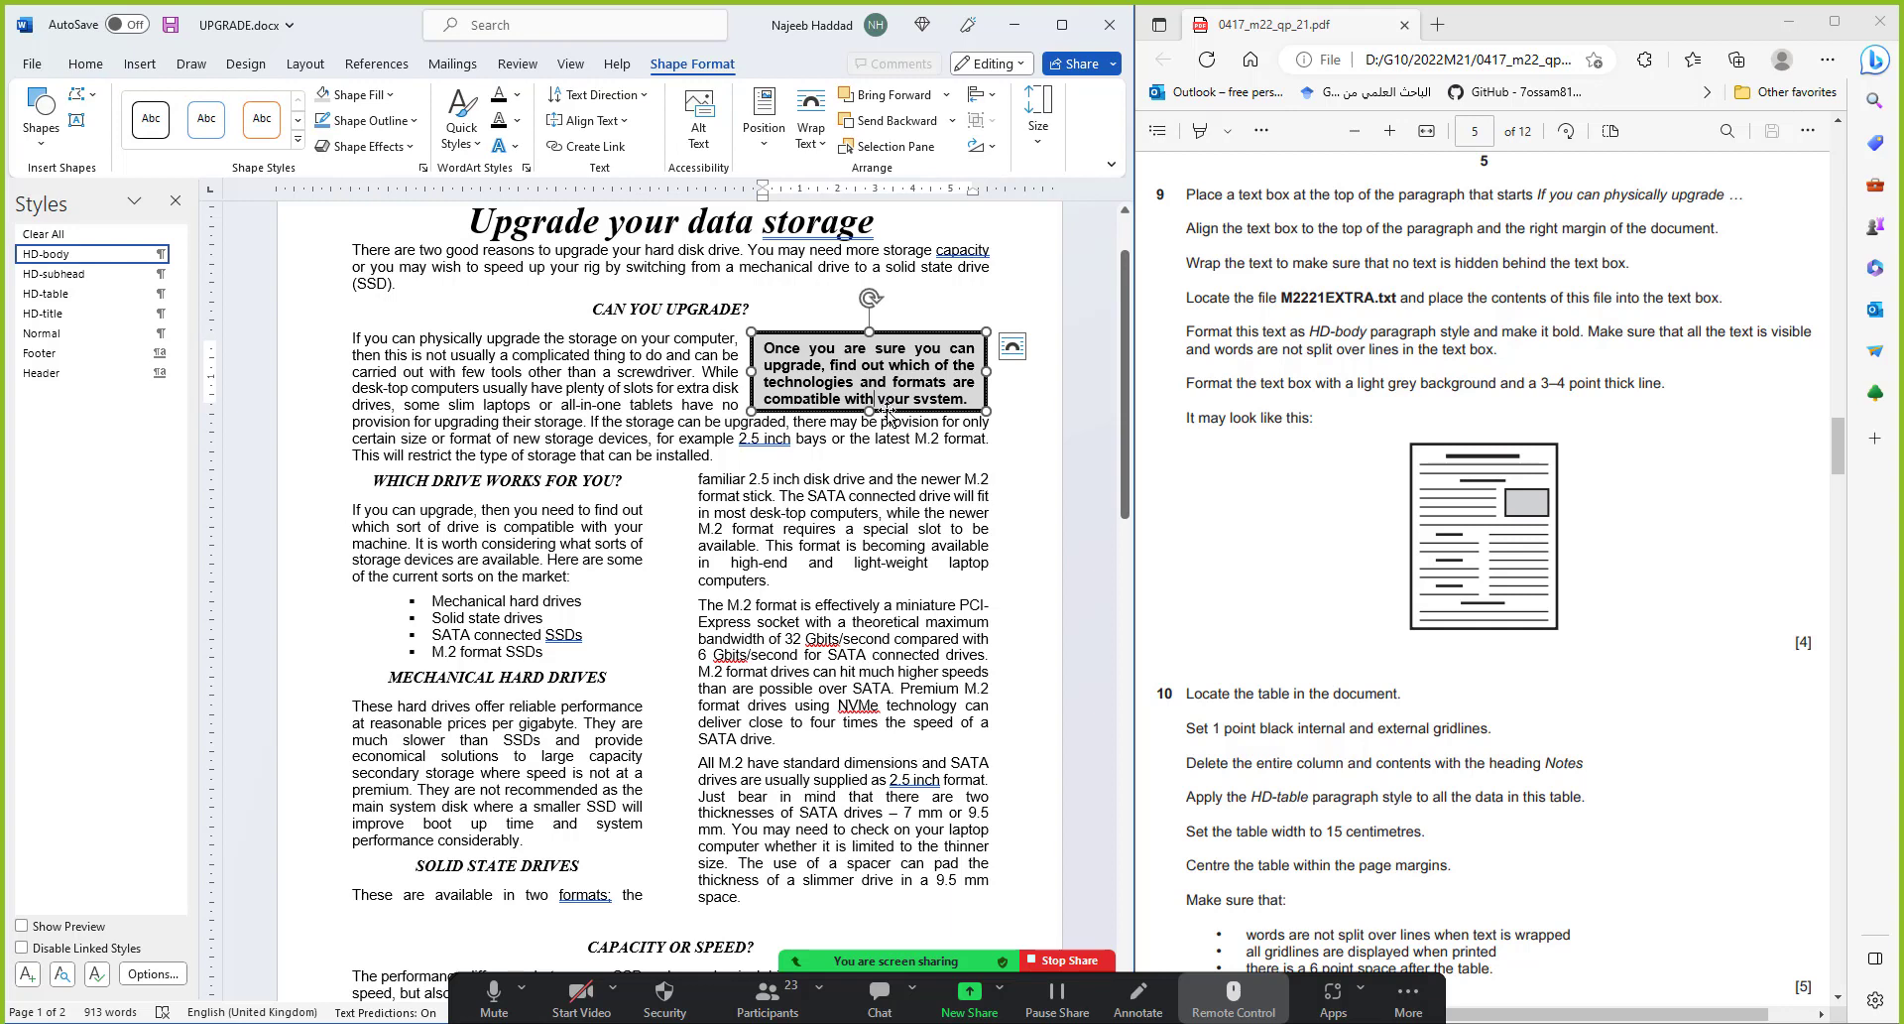
{"action": "left_click_drag", "start_coordinate": [887, 411], "coordinate": [889, 417]}
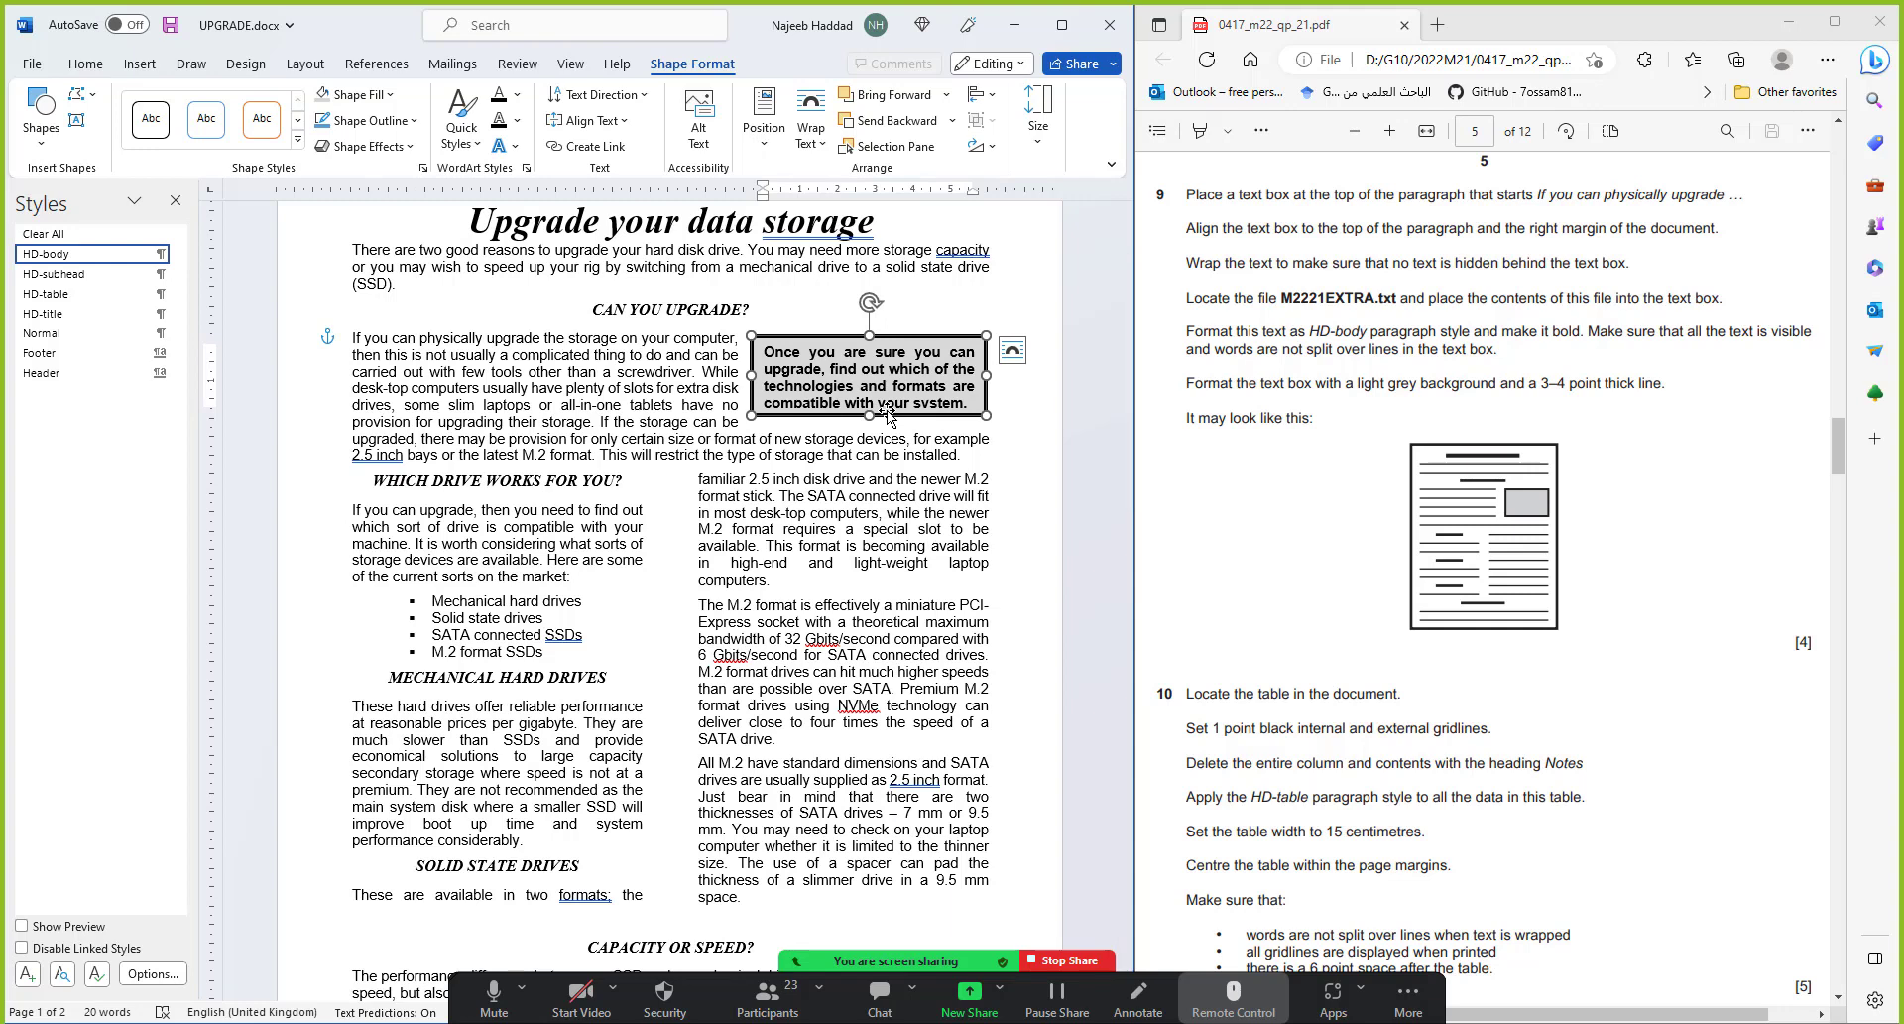
{"action": "left_click", "coordinate": [615, 374]}
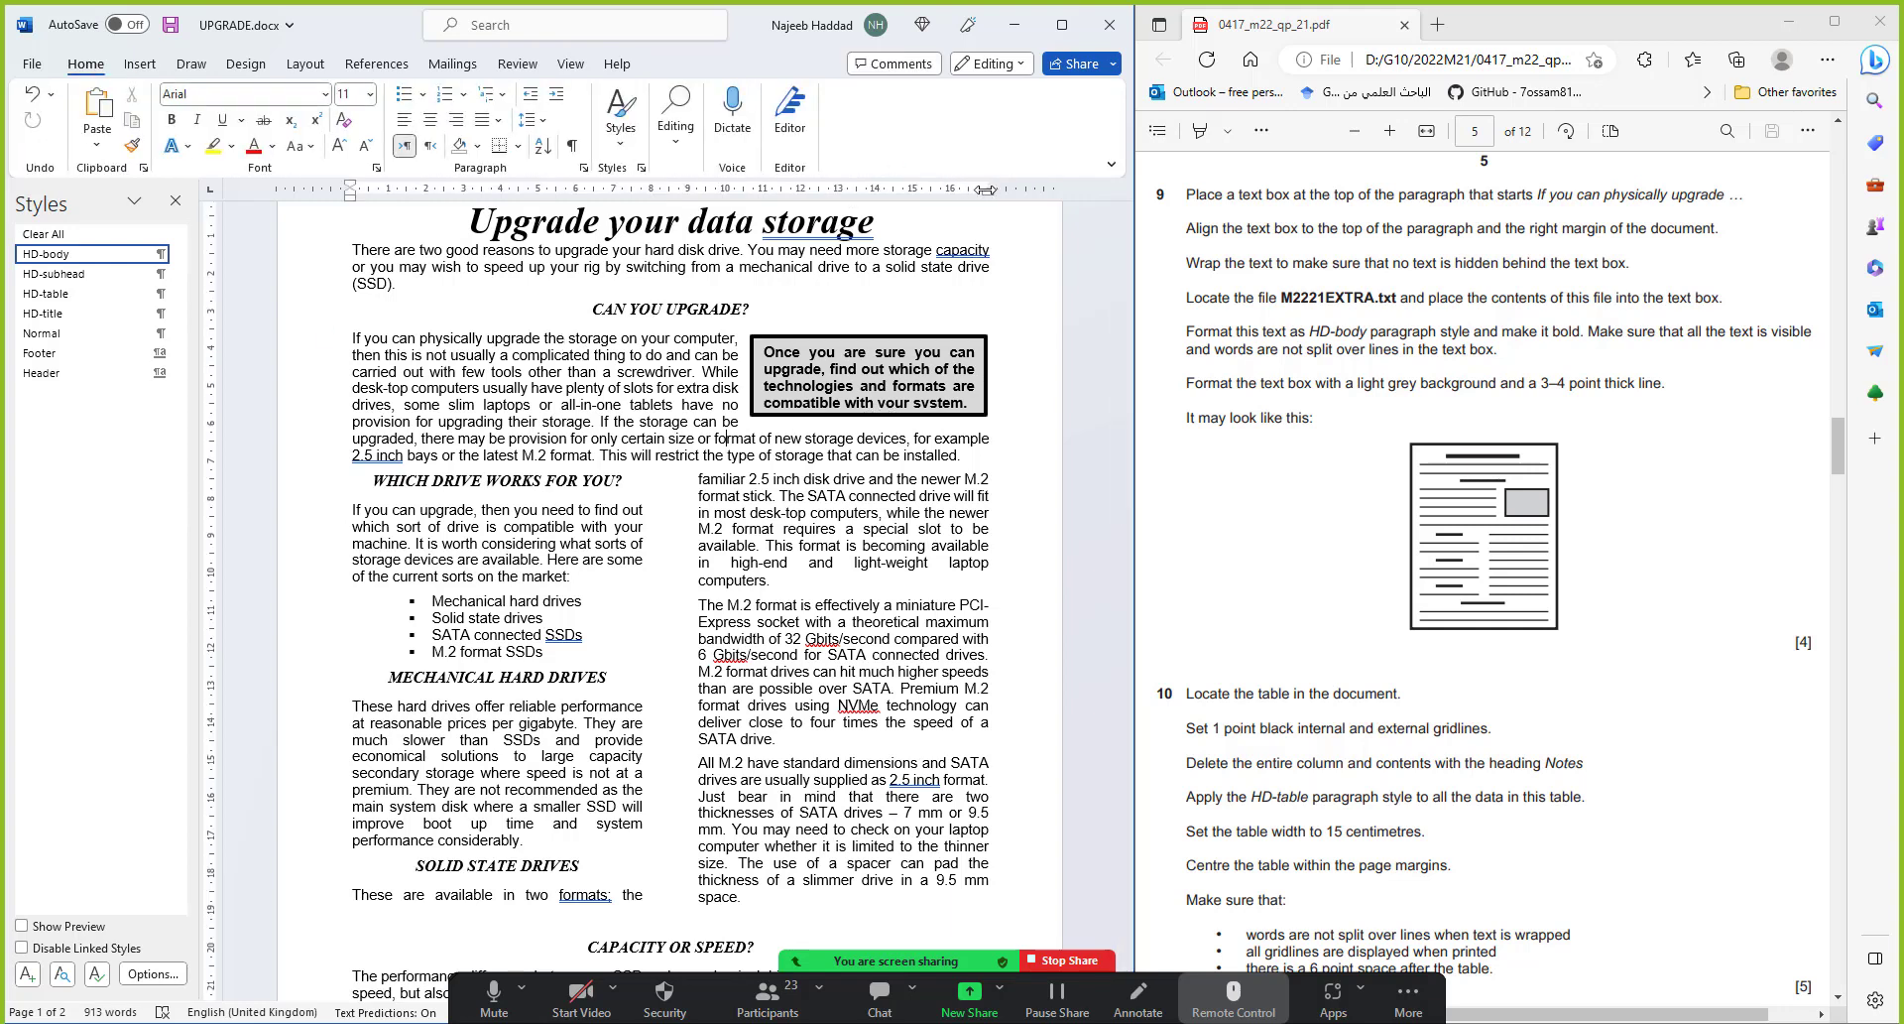
{"action": "left_click_drag", "start_coordinate": [985, 189], "coordinate": [985, 190]}
{"action": "left_click", "coordinate": [824, 385]}
{"action": "left_click_drag", "start_coordinate": [869, 414], "coordinate": [870, 424]}
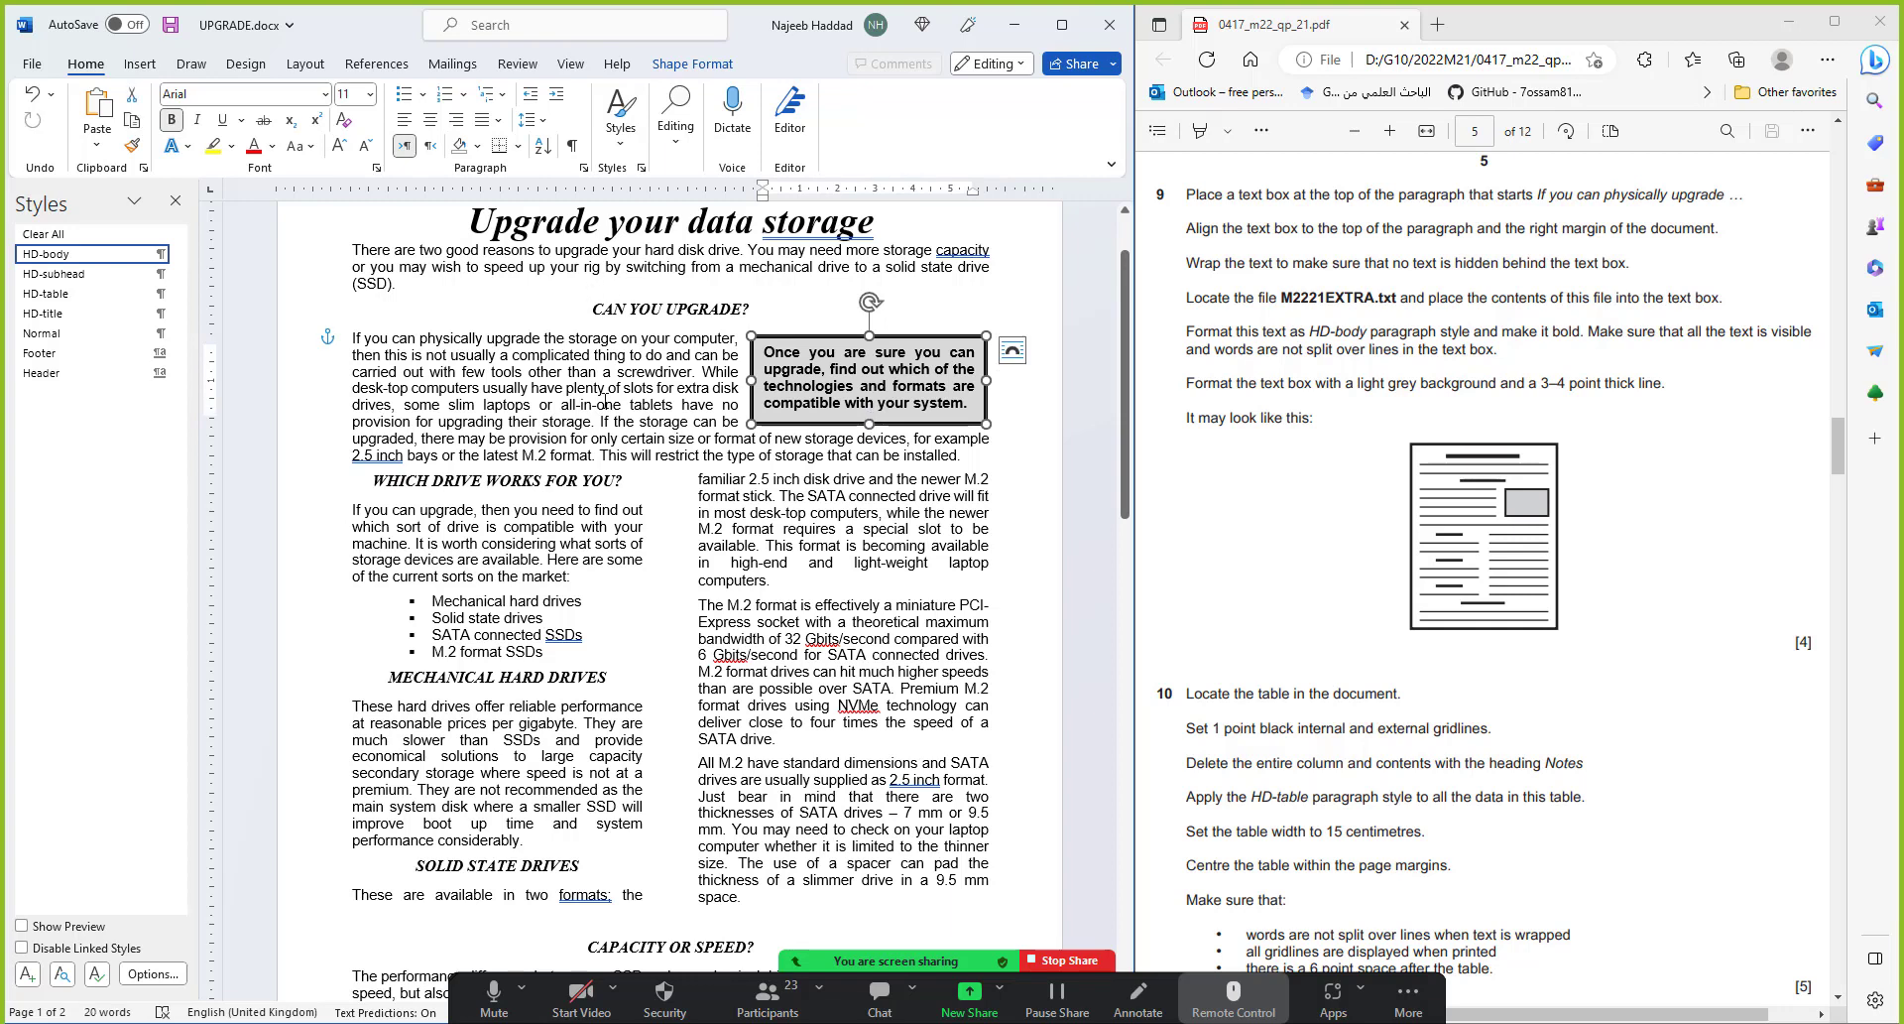
{"action": "left_click", "coordinate": [414, 255]}
{"action": "left_click", "coordinate": [169, 24]}
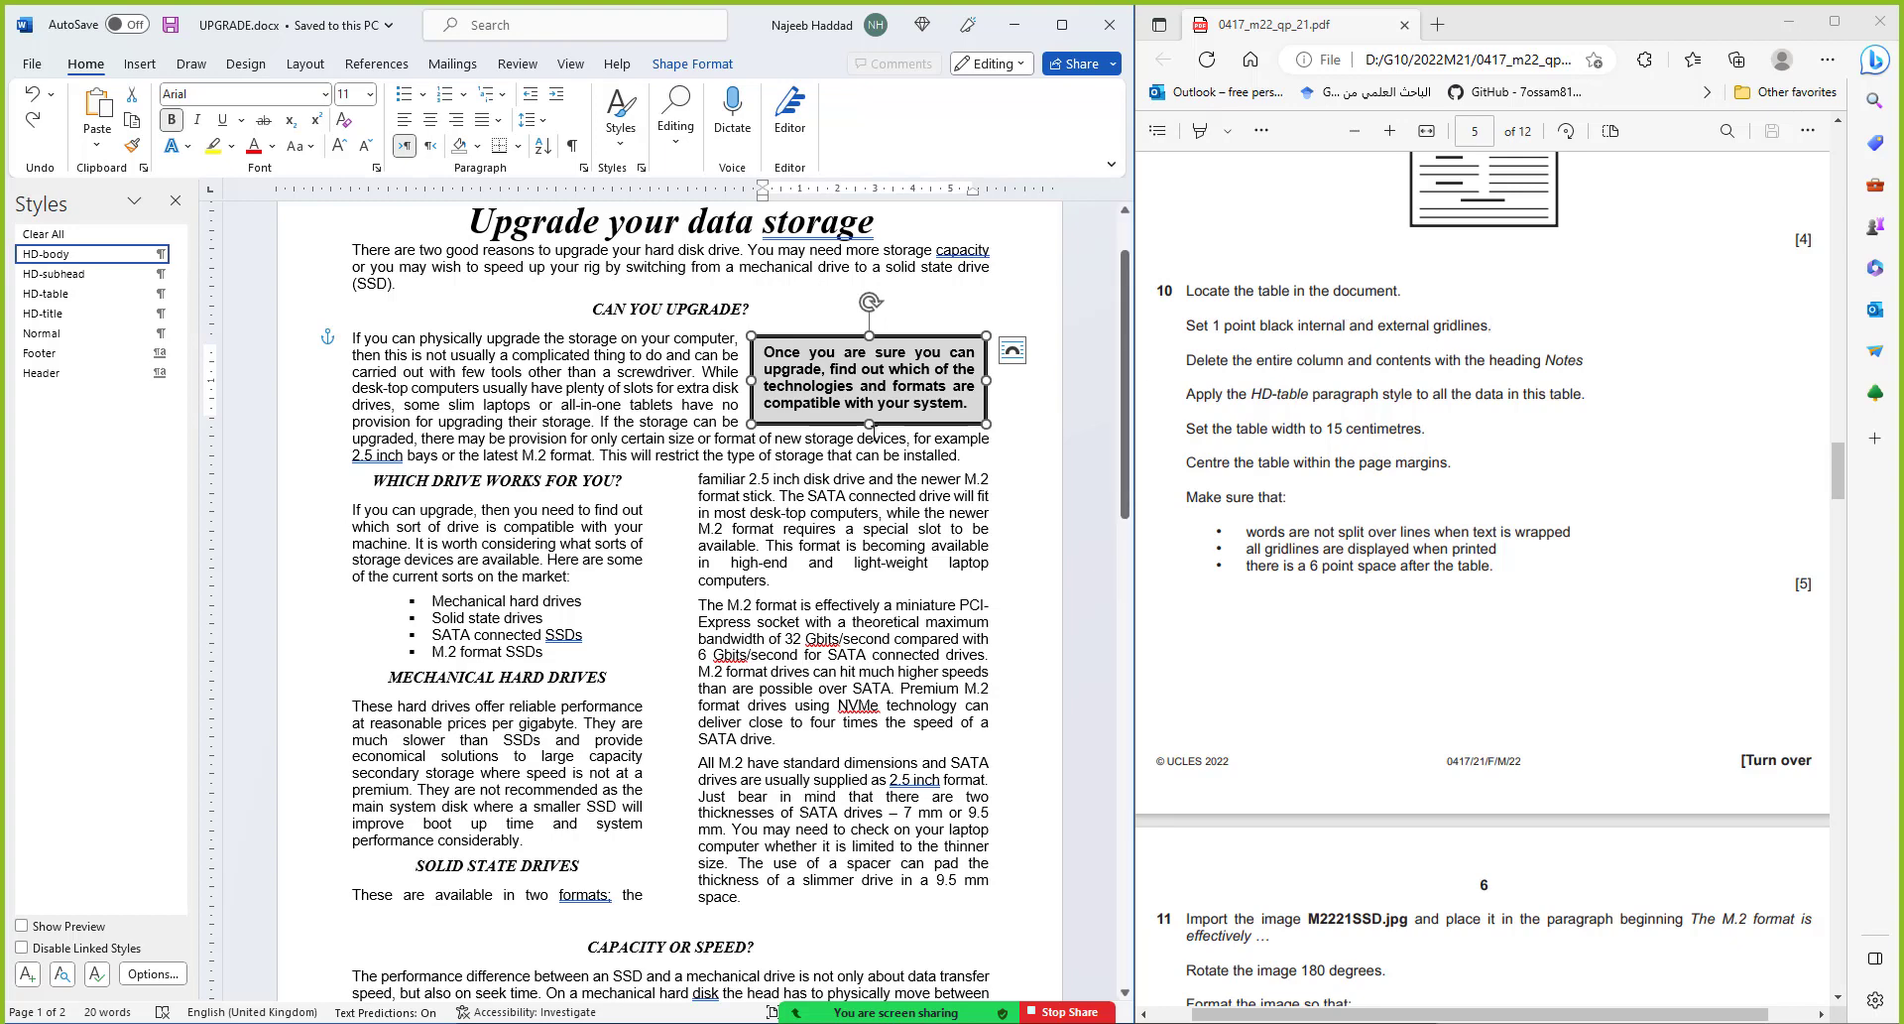
Apply 1 pt automatic-colour borders to all gridlines of the storage table
{"action": "scroll", "coordinate": [867, 446], "scroll_direction": "down", "scroll_amount": 5}
{"action": "left_click", "coordinate": [438, 739]}
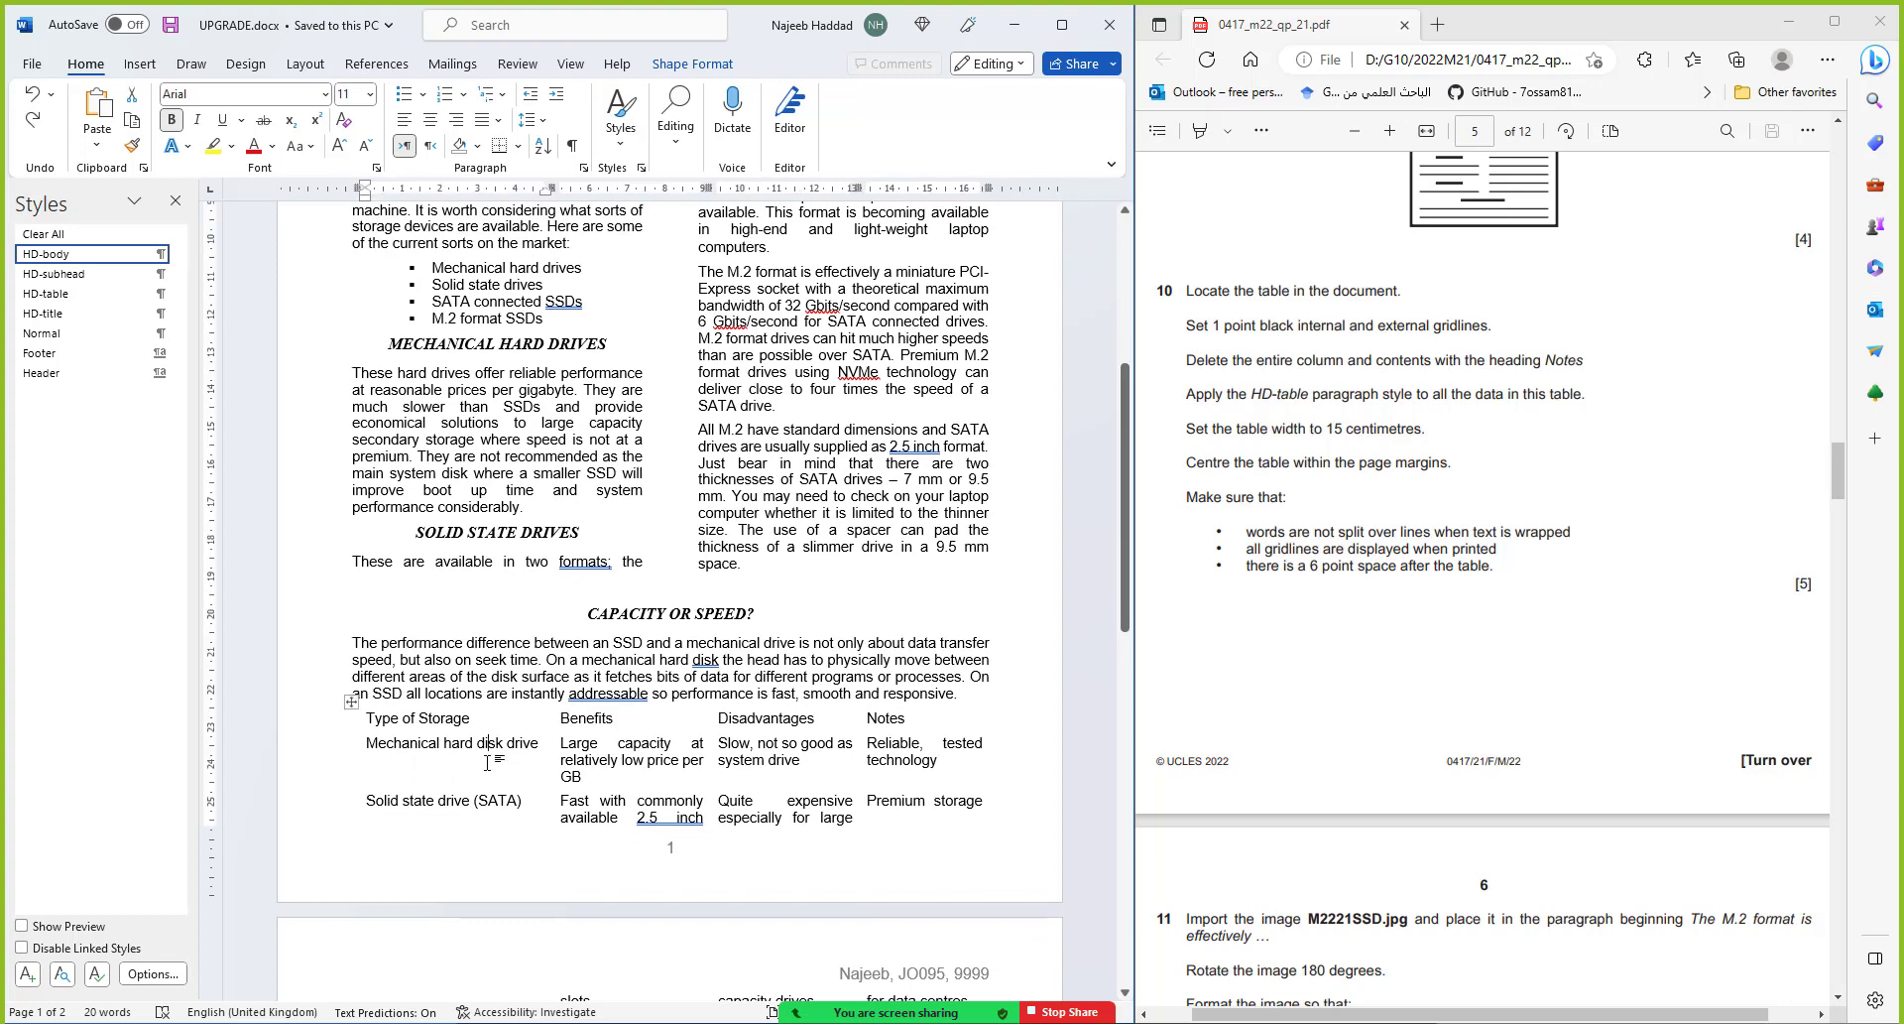
{"action": "left_click", "coordinate": [351, 704]}
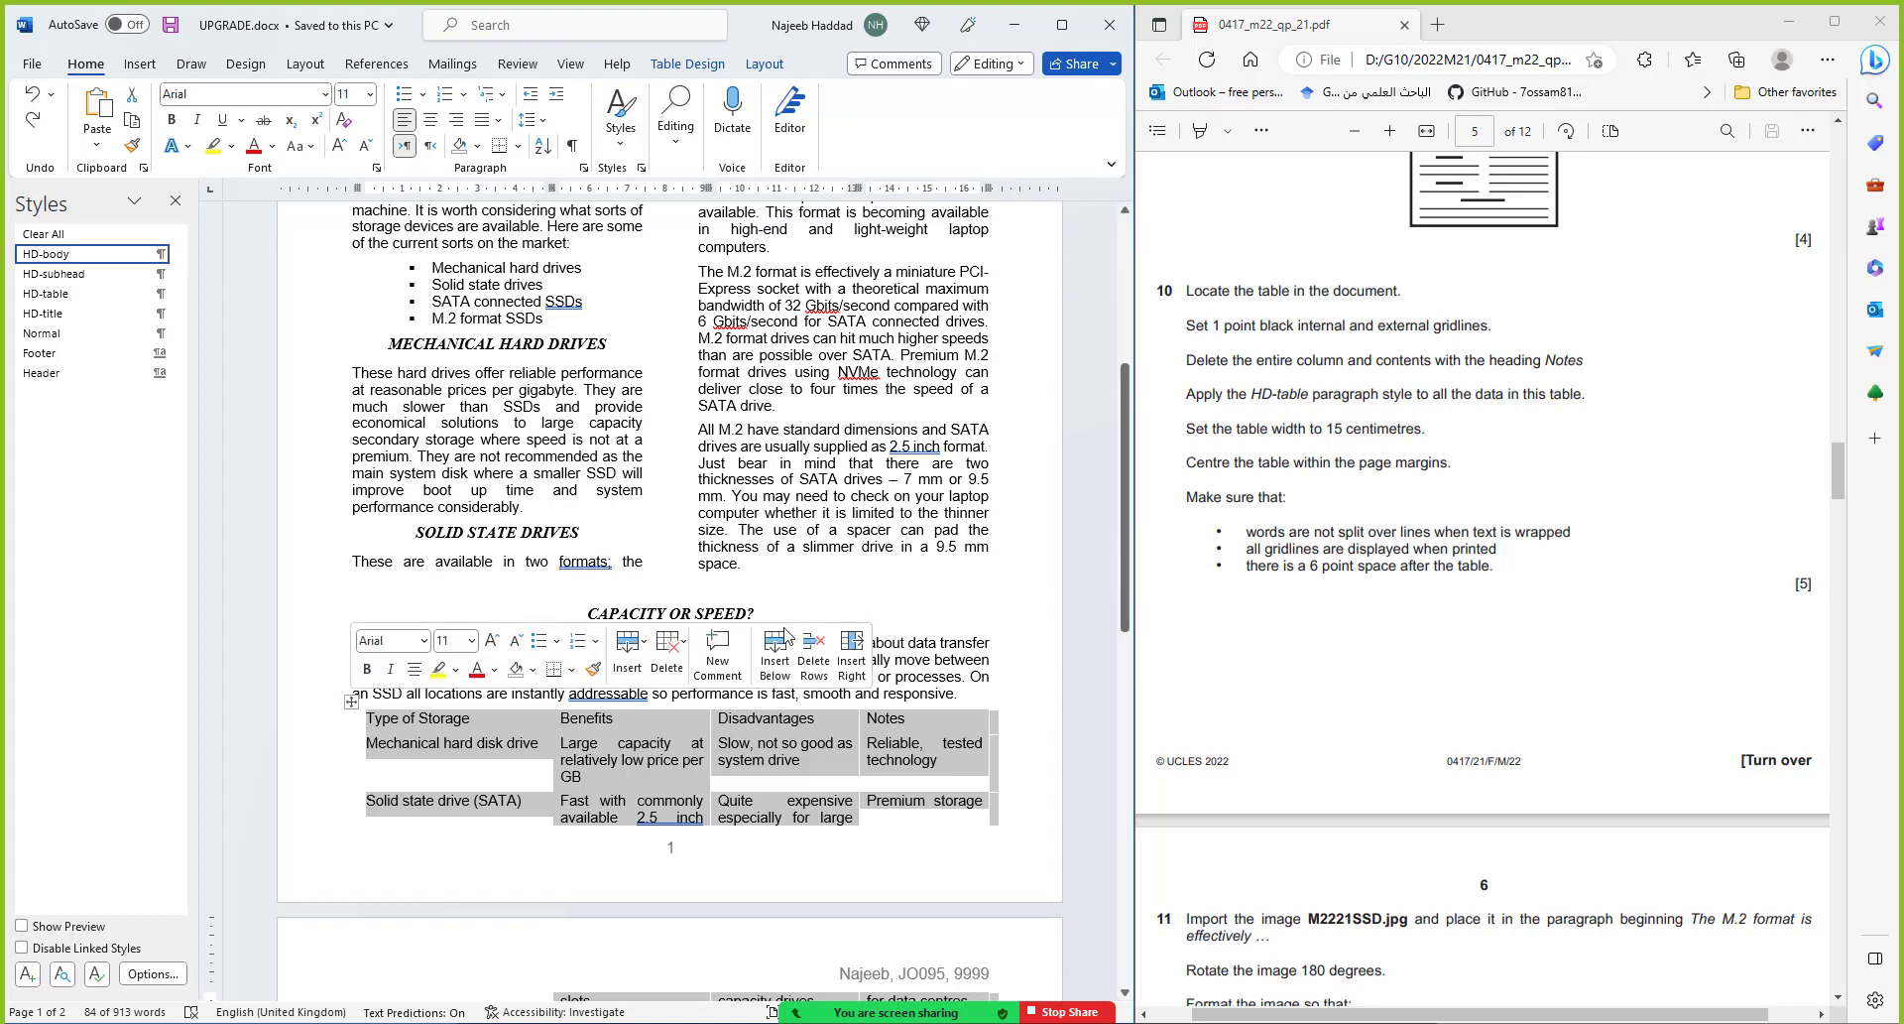
{"action": "left_click", "coordinate": [517, 146]}
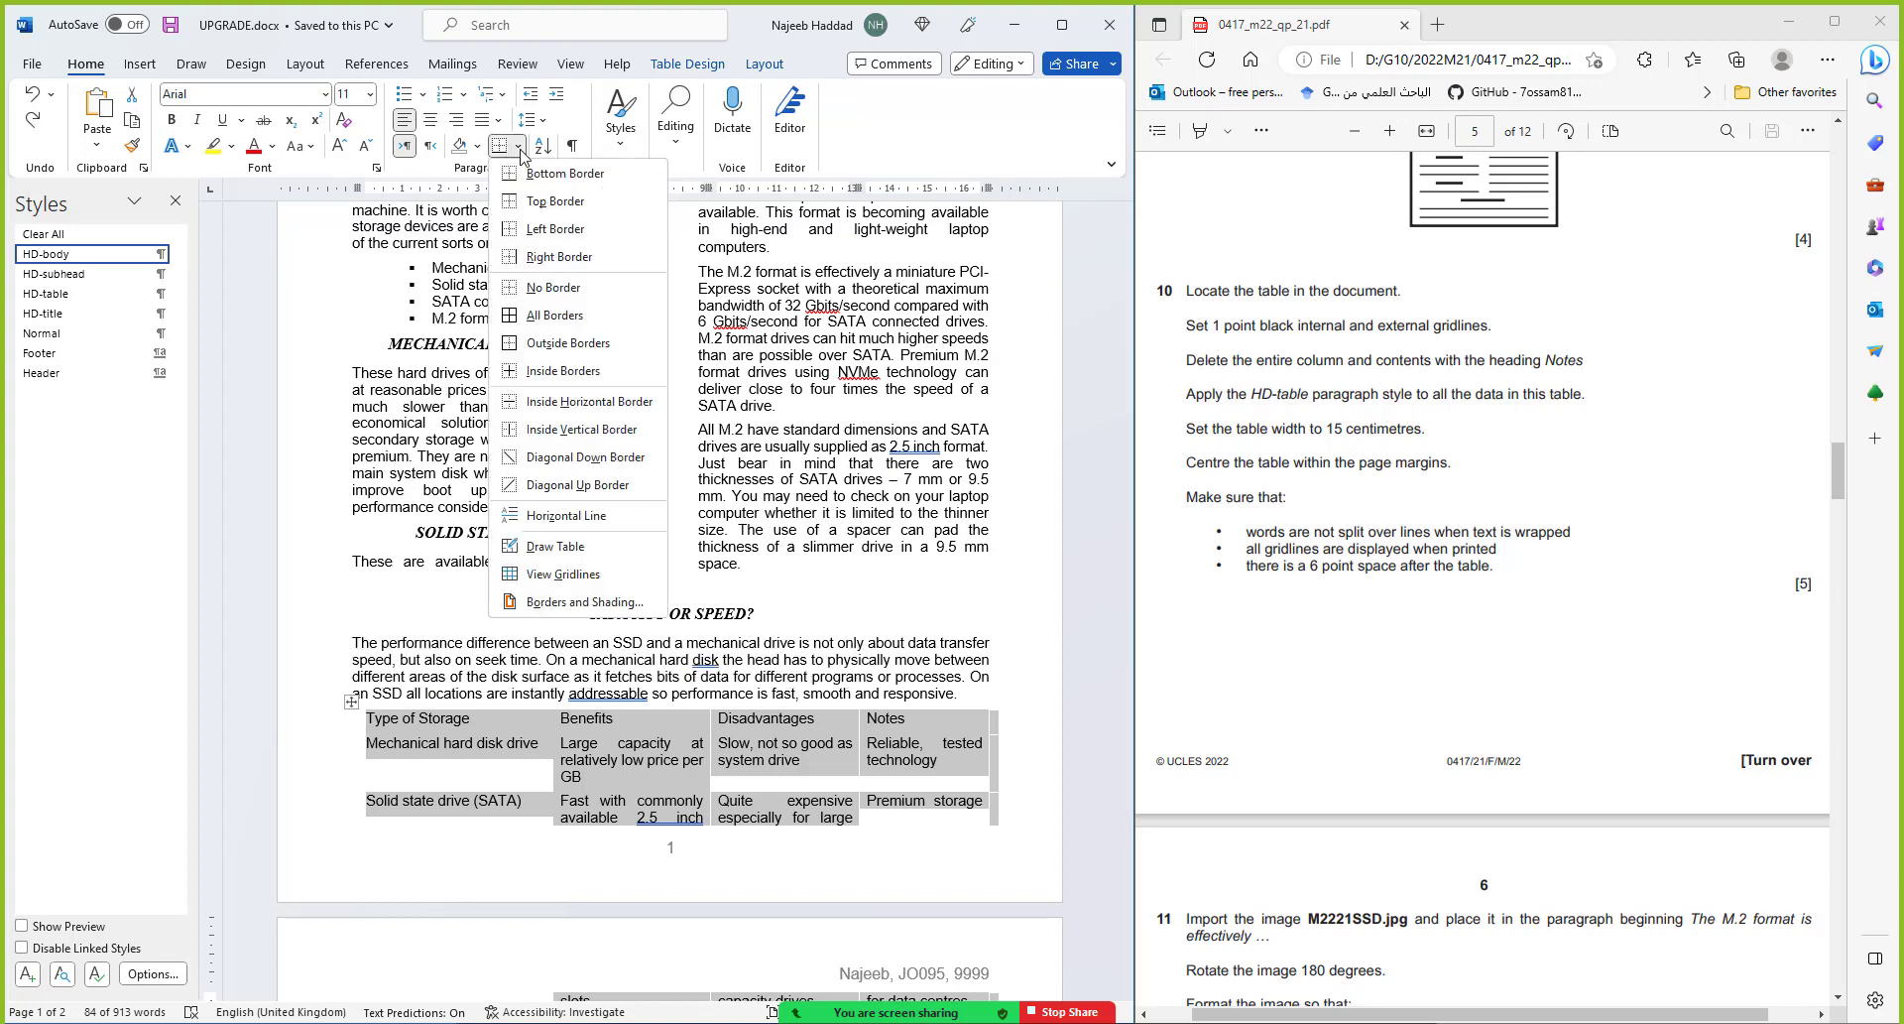
{"action": "left_click", "coordinate": [585, 602]}
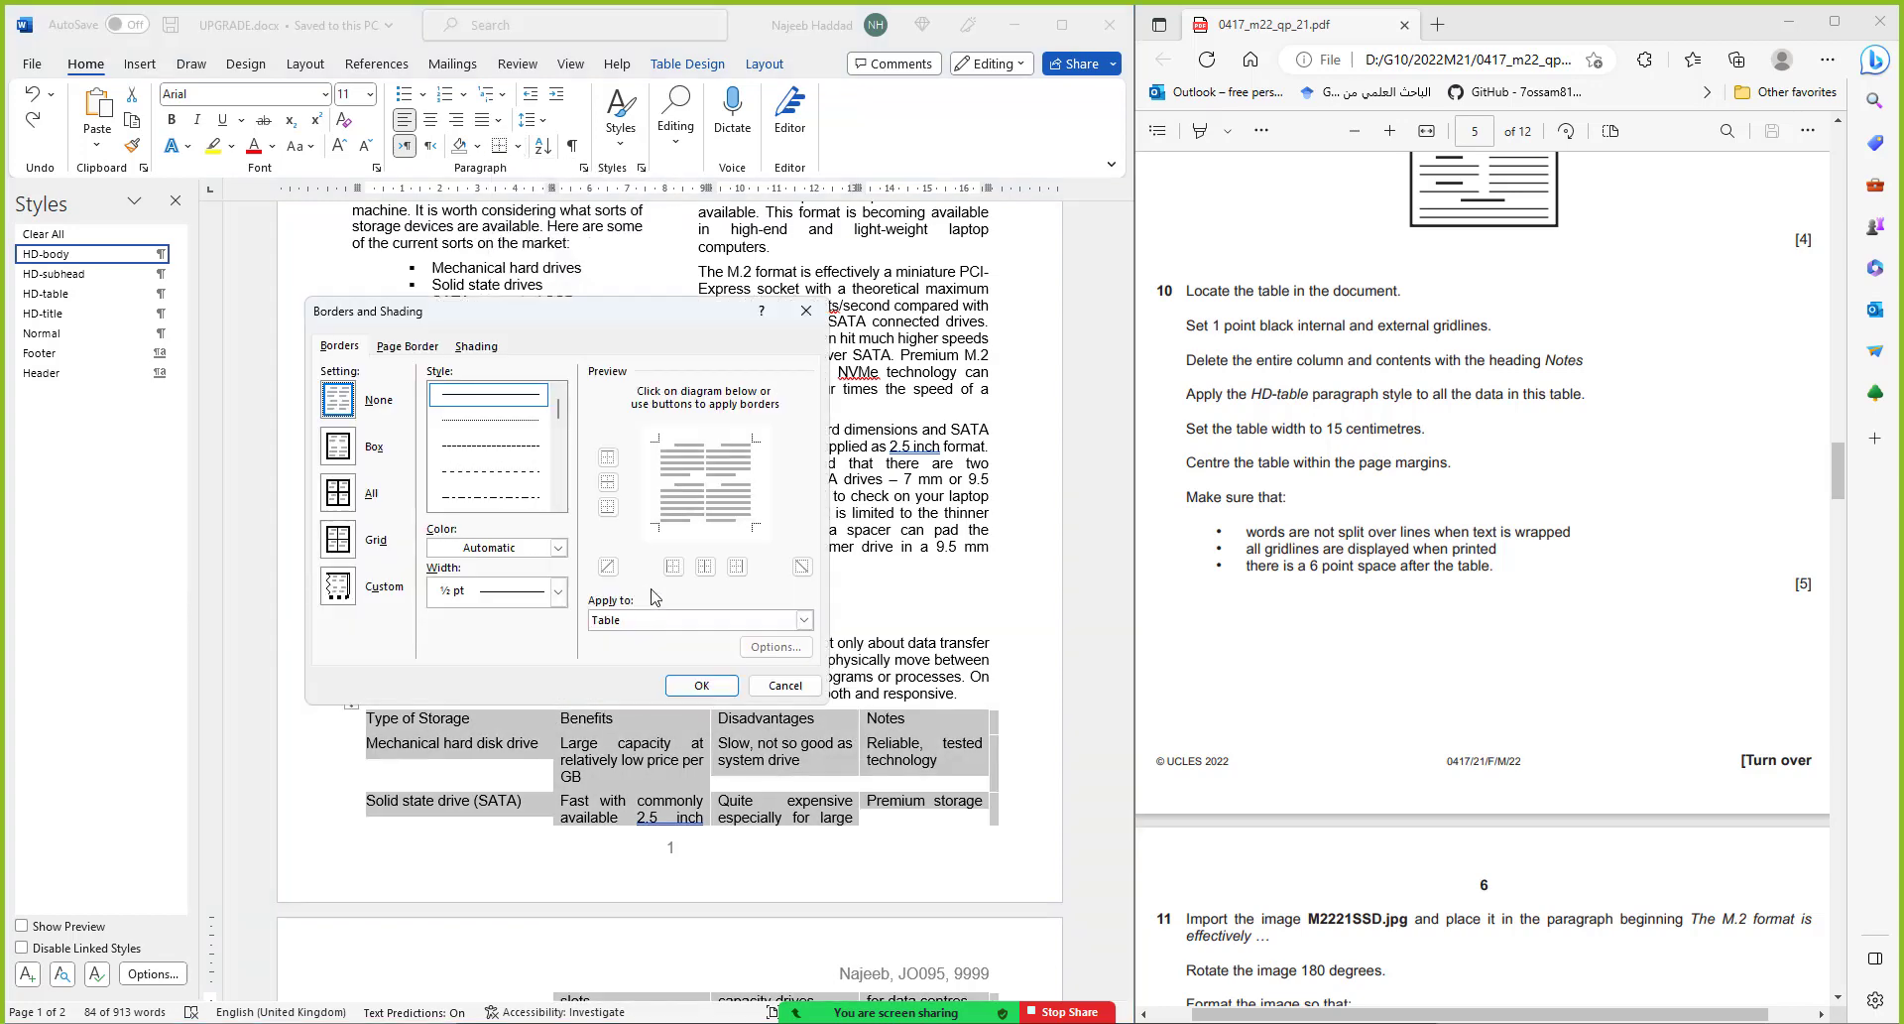
{"action": "left_click", "coordinate": [559, 594]}
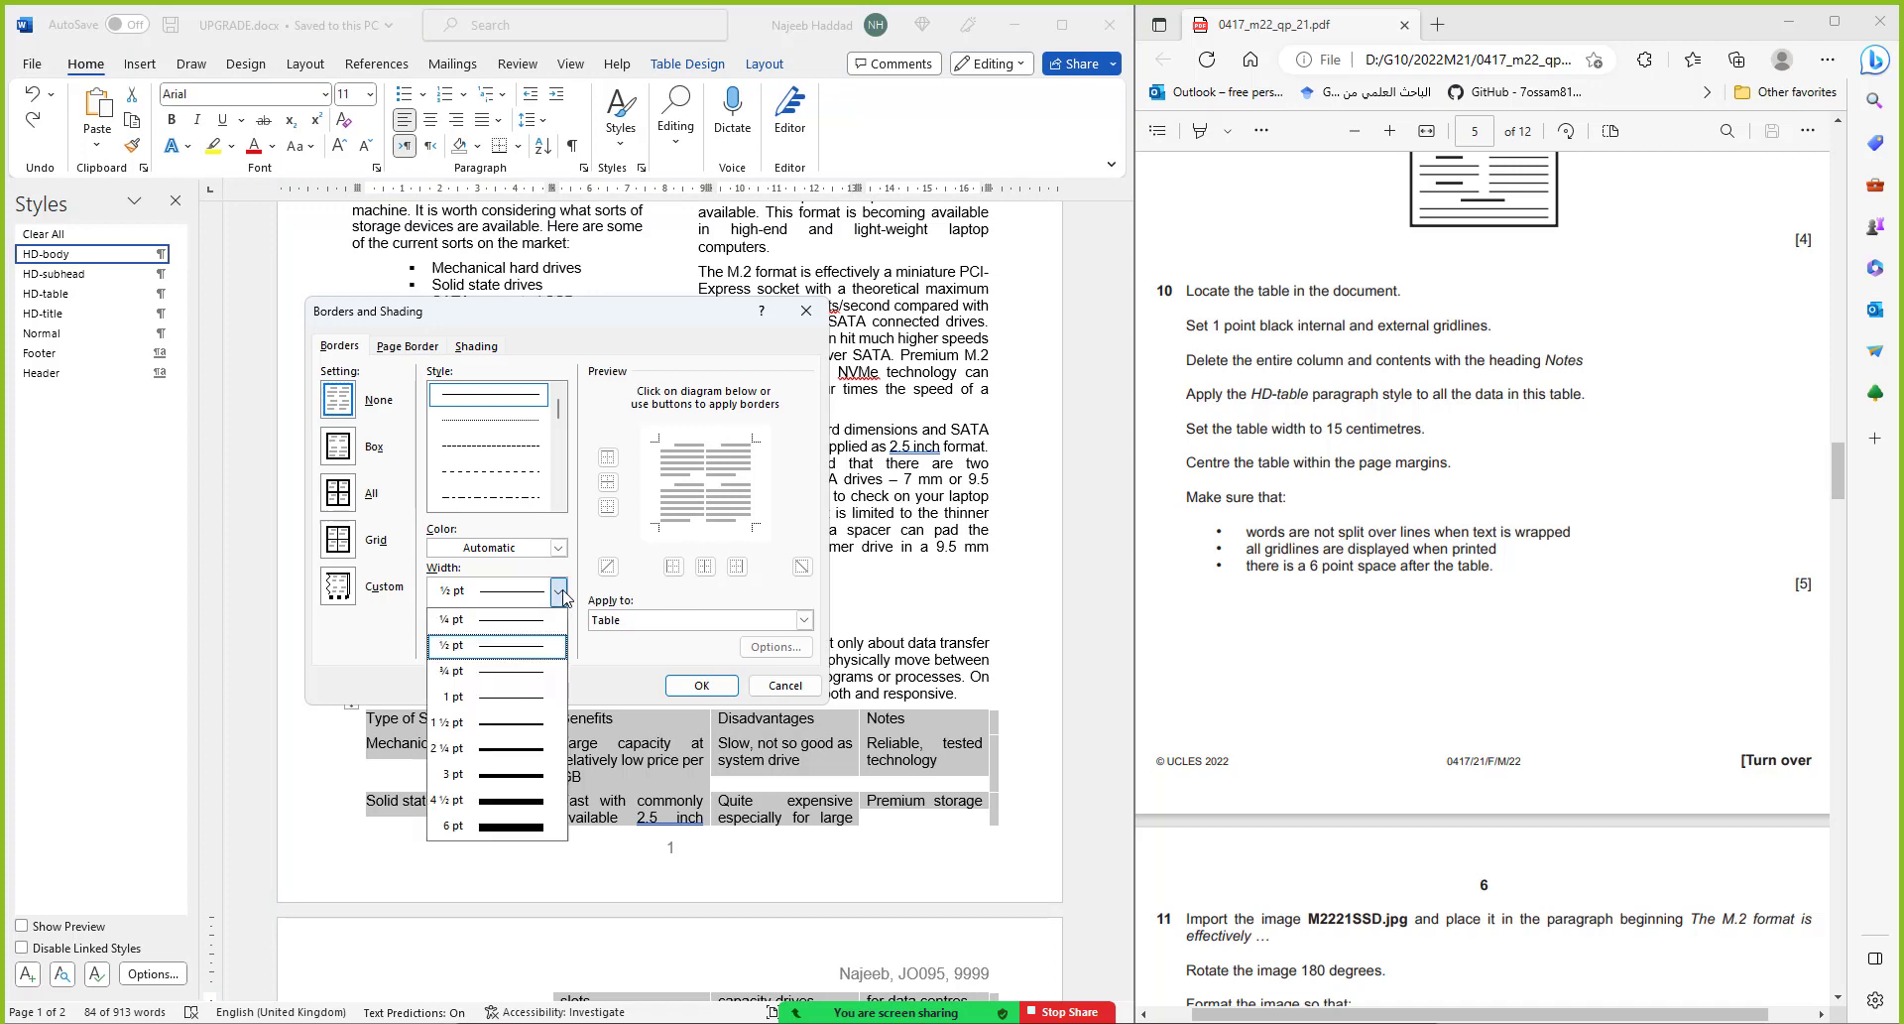
{"action": "left_click", "coordinate": [511, 695]}
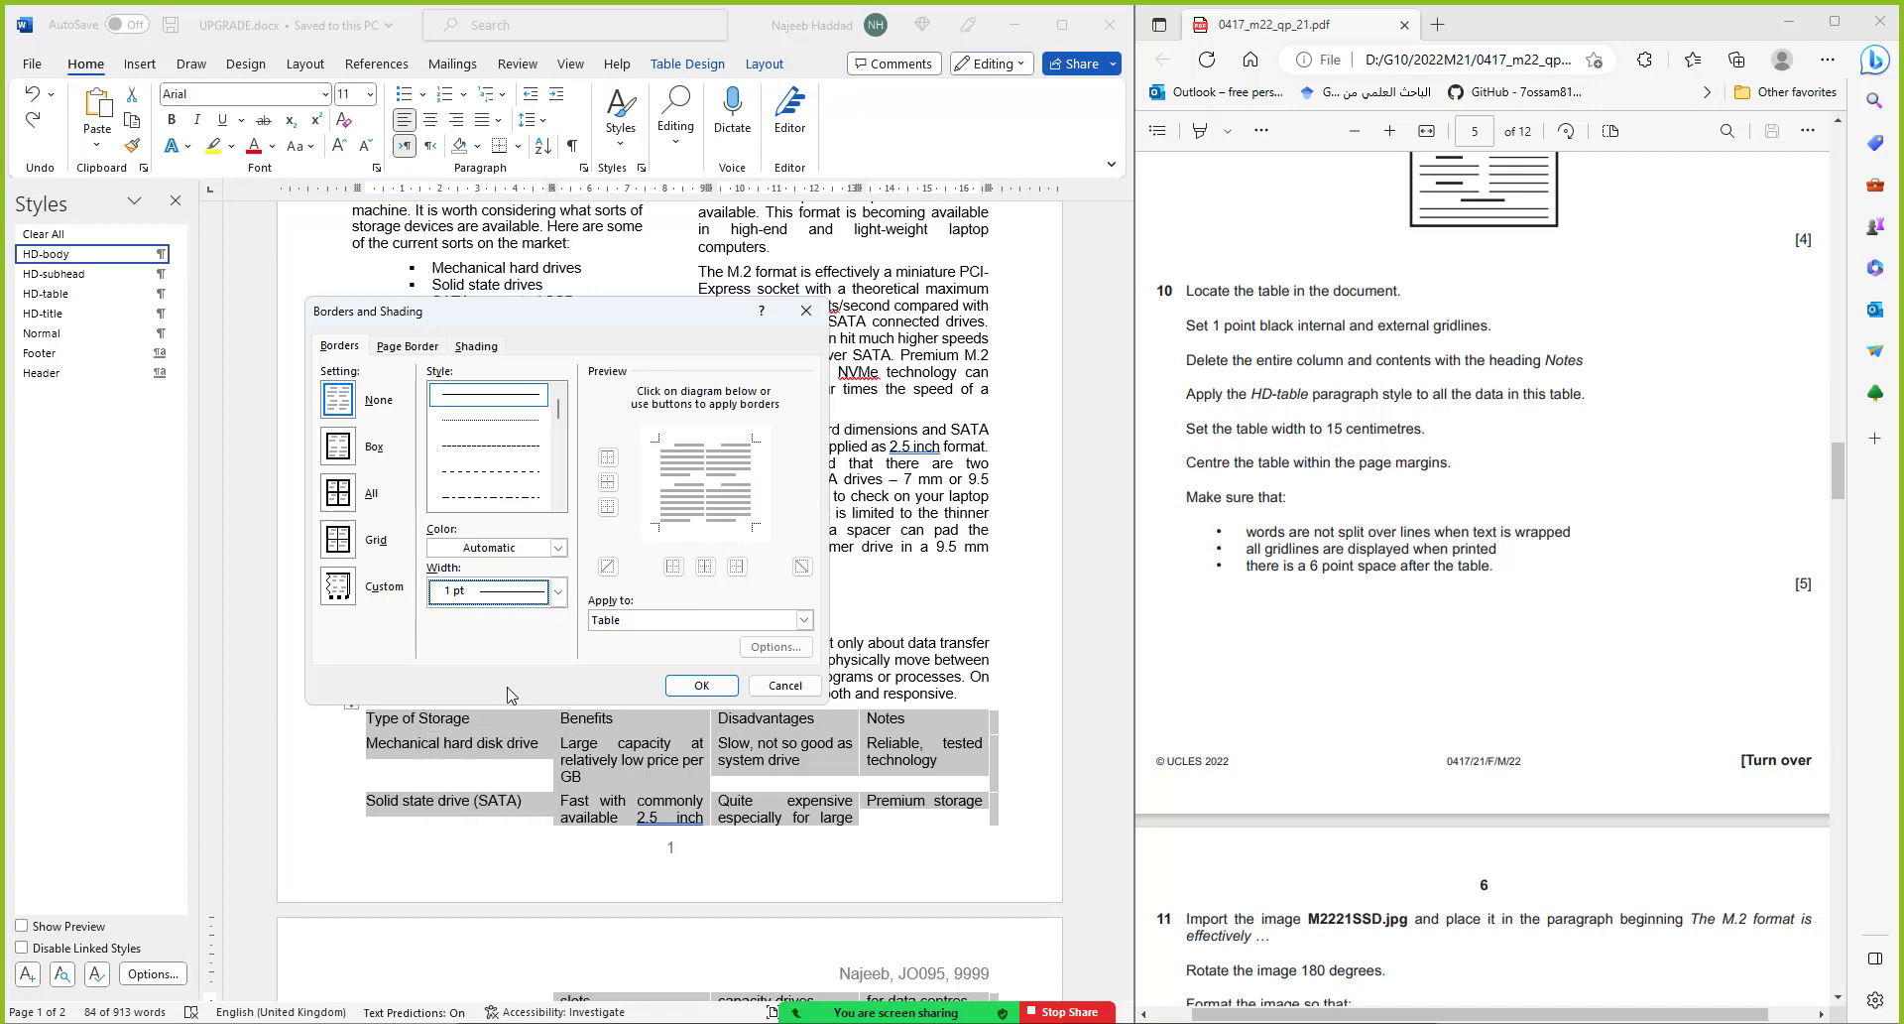
{"action": "left_click", "coordinate": [346, 493]}
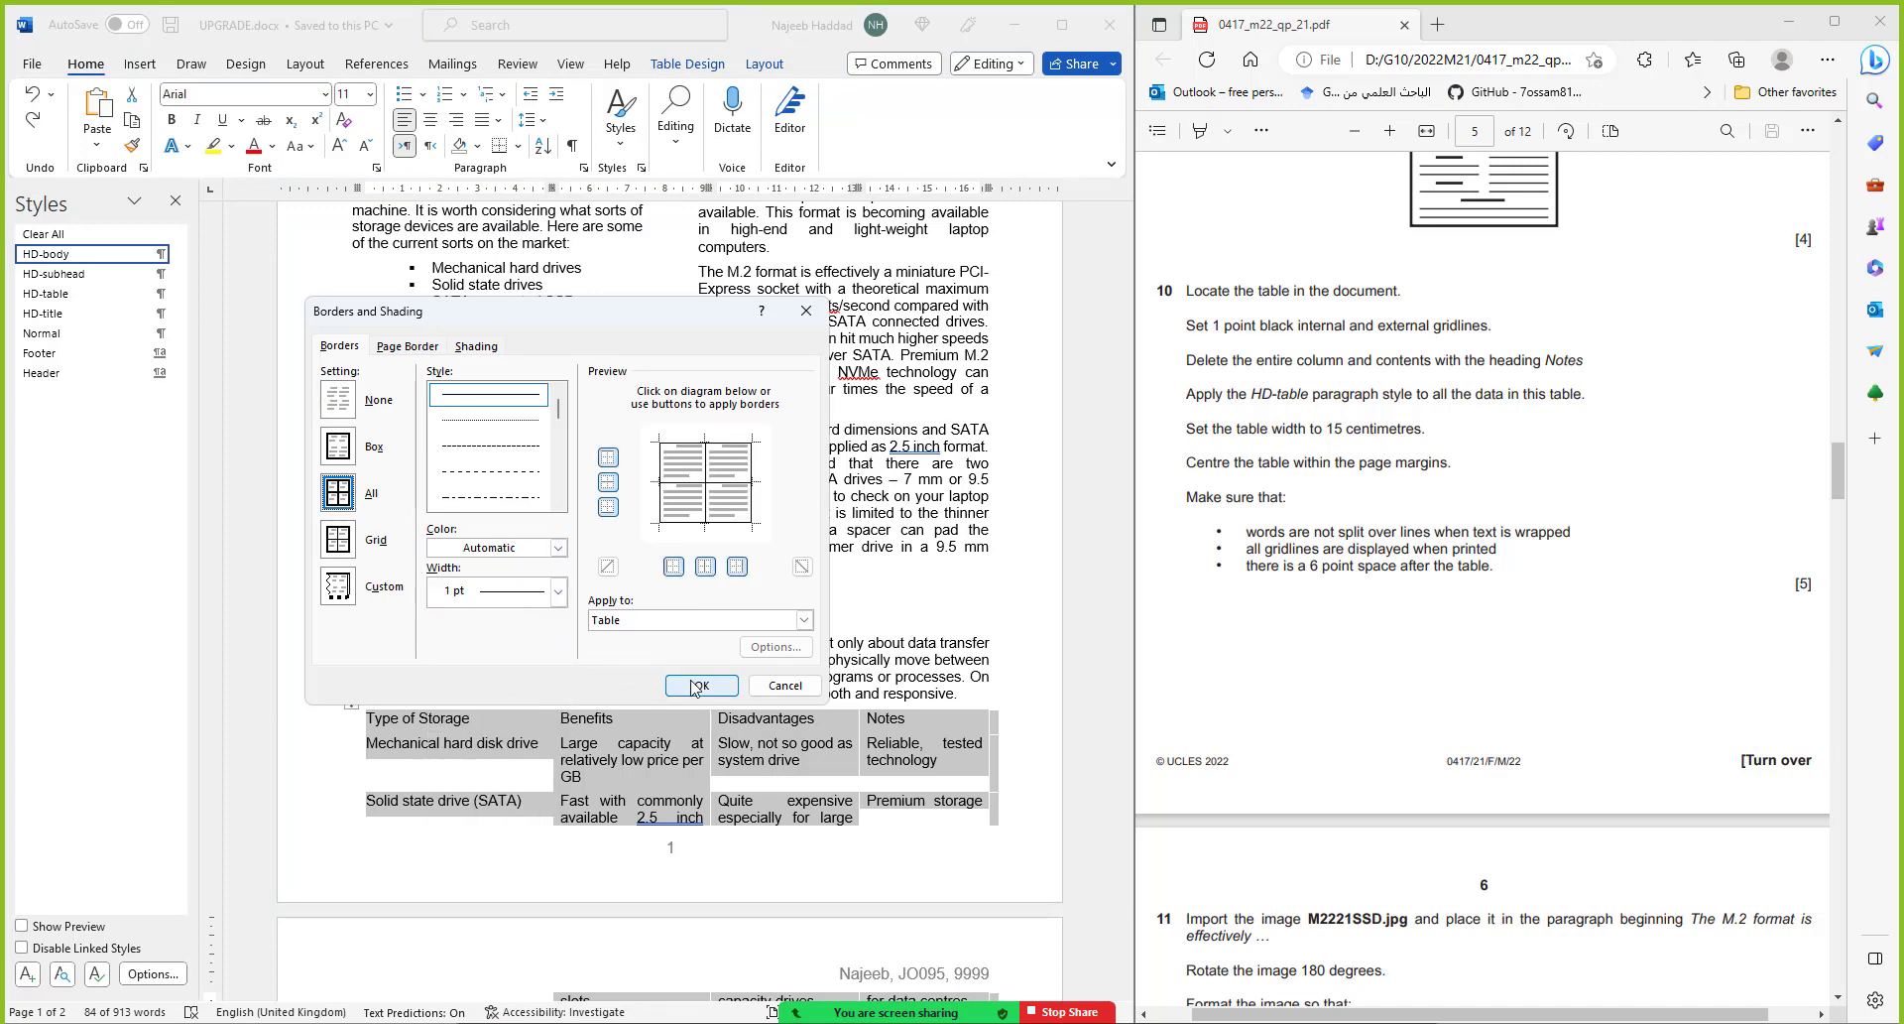
{"action": "left_click", "coordinate": [694, 683]}
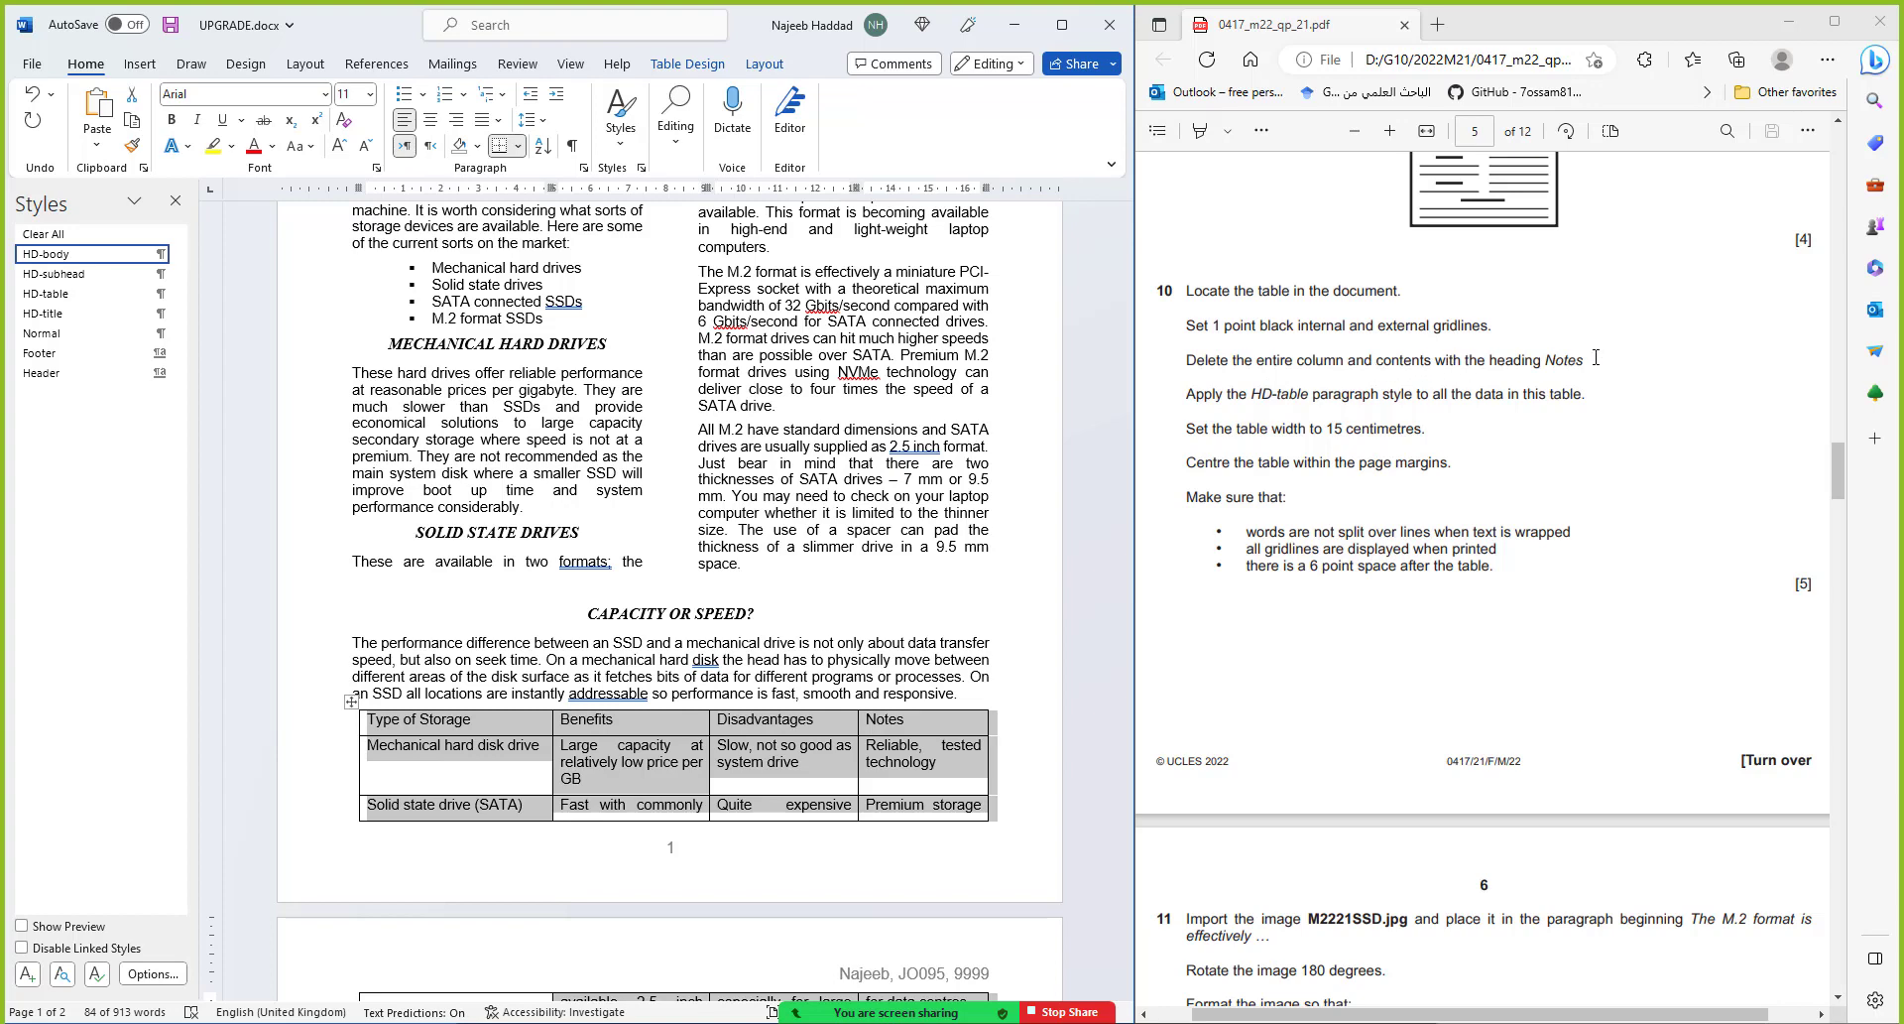
Delete the Notes column, leaving Type of Storage, Benefits and Disadvantages, then select the whole table
{"action": "left_click", "coordinate": [954, 704]}
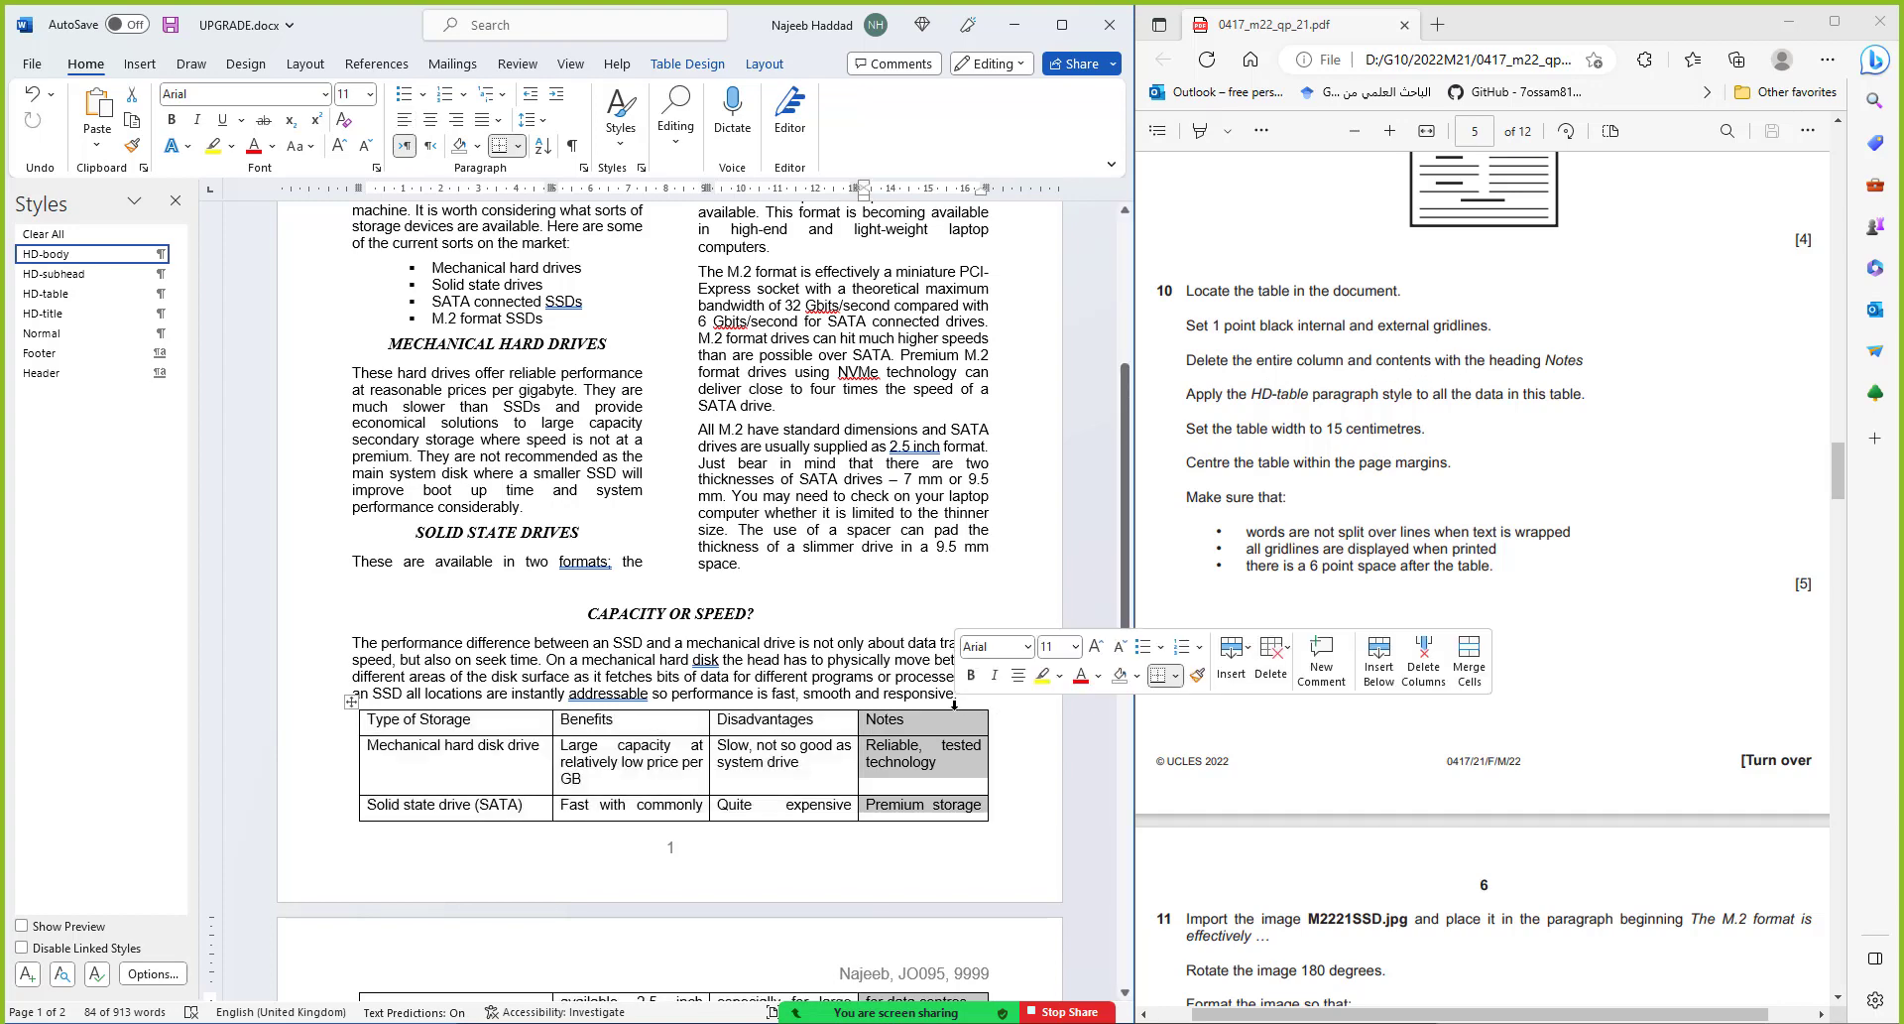
{"action": "right_click", "coordinate": [948, 723]}
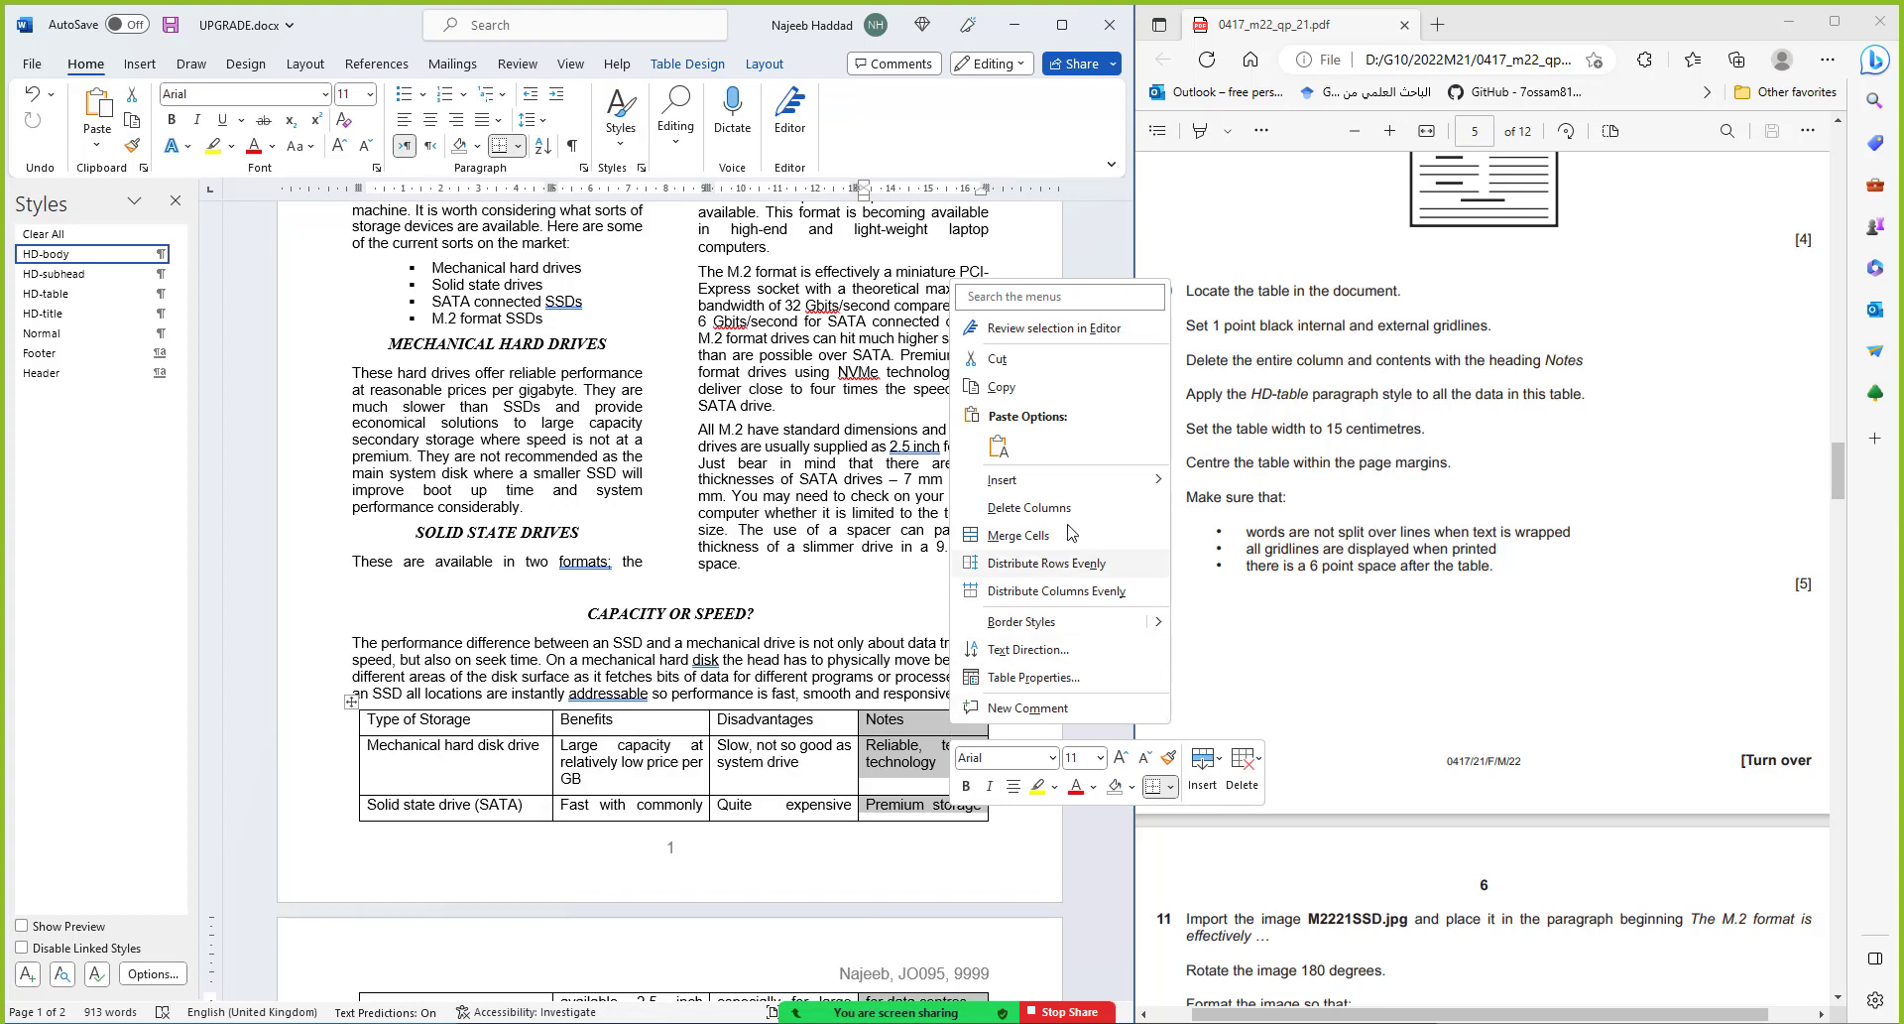
{"action": "left_click", "coordinate": [1069, 509]}
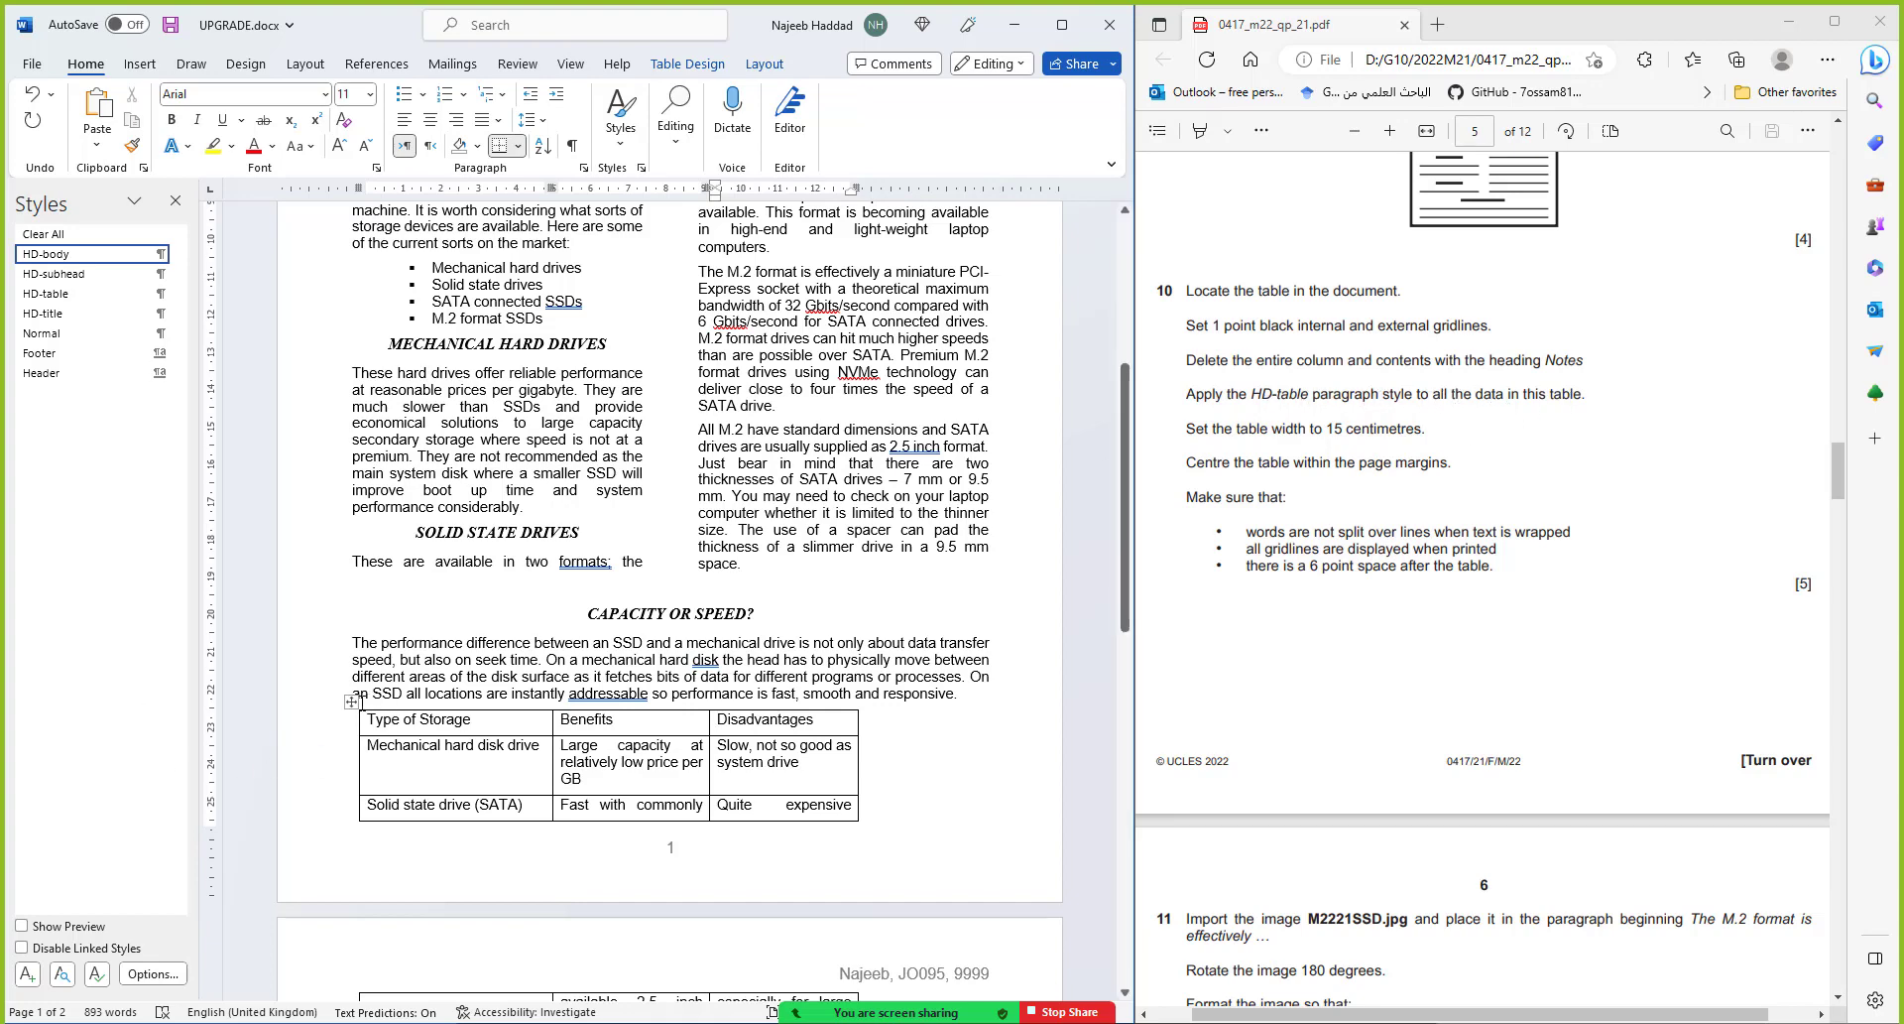
{"action": "left_click", "coordinate": [351, 701]}
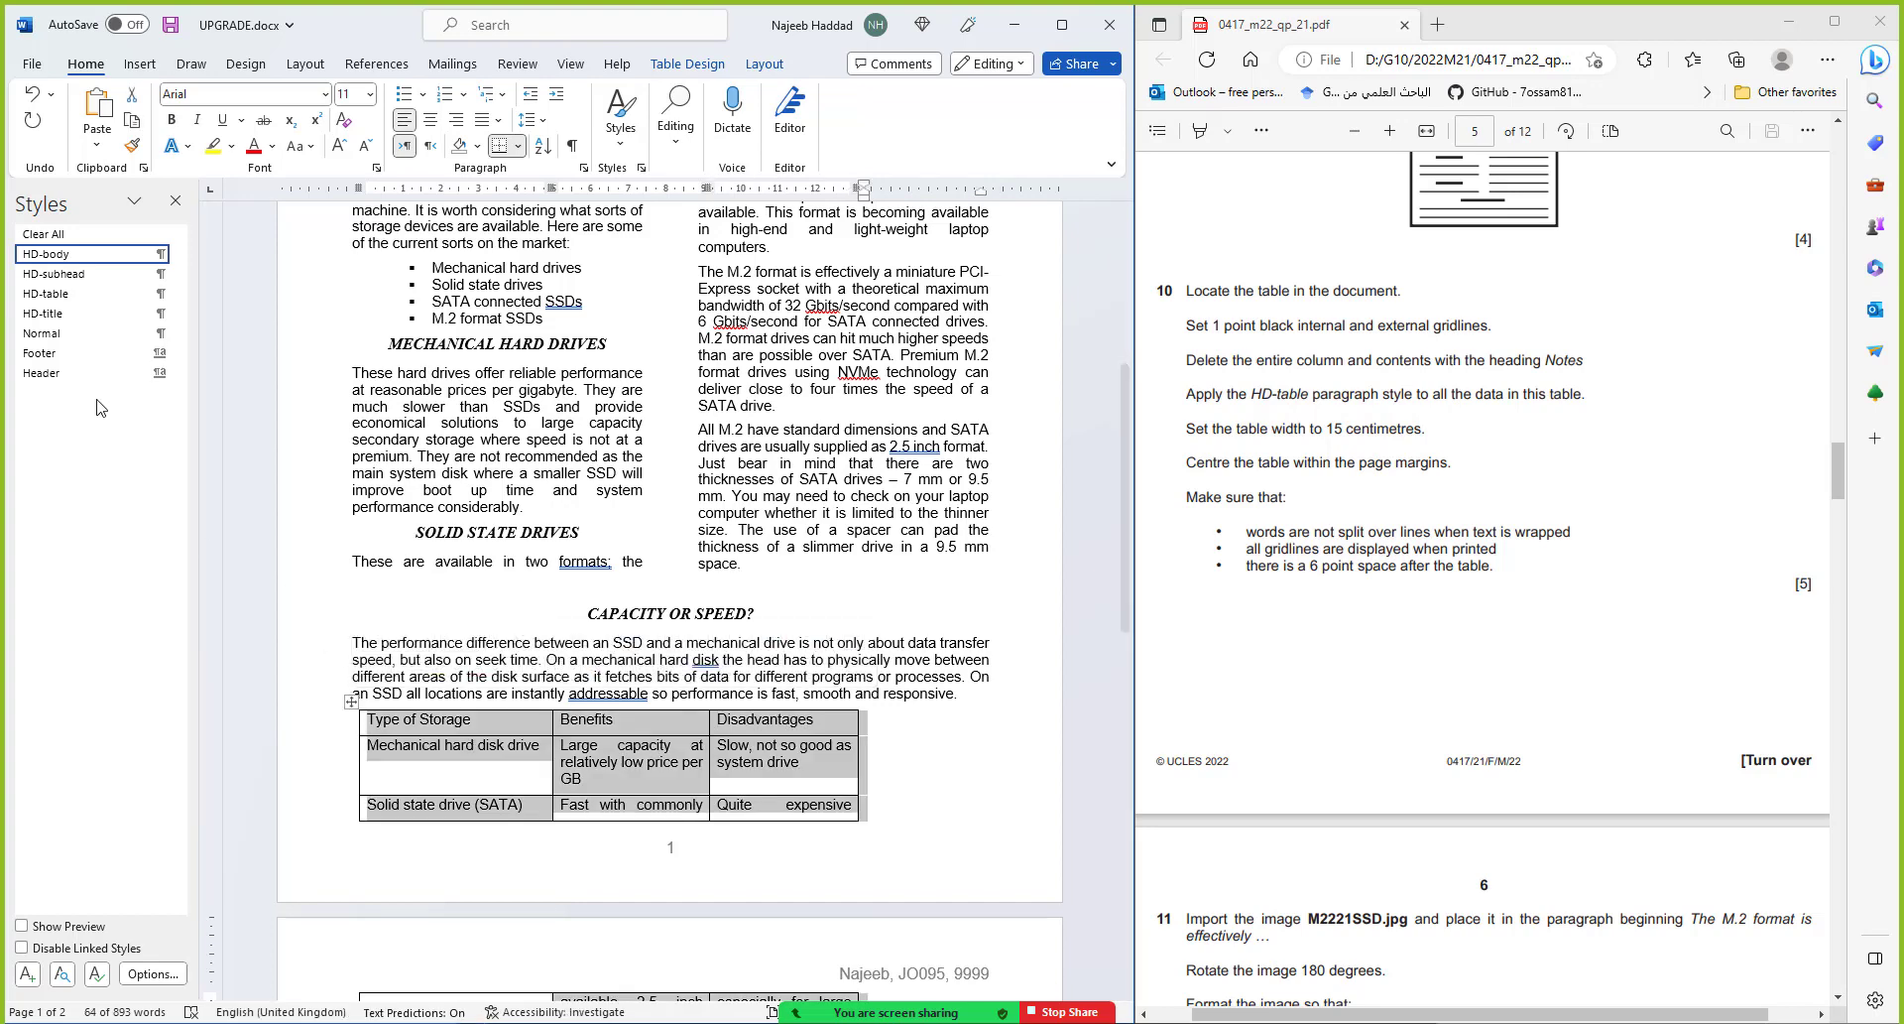
Apply the HD-table style to the table data and set a 15 cm preferred table width
{"action": "left_click", "coordinate": [56, 295]}
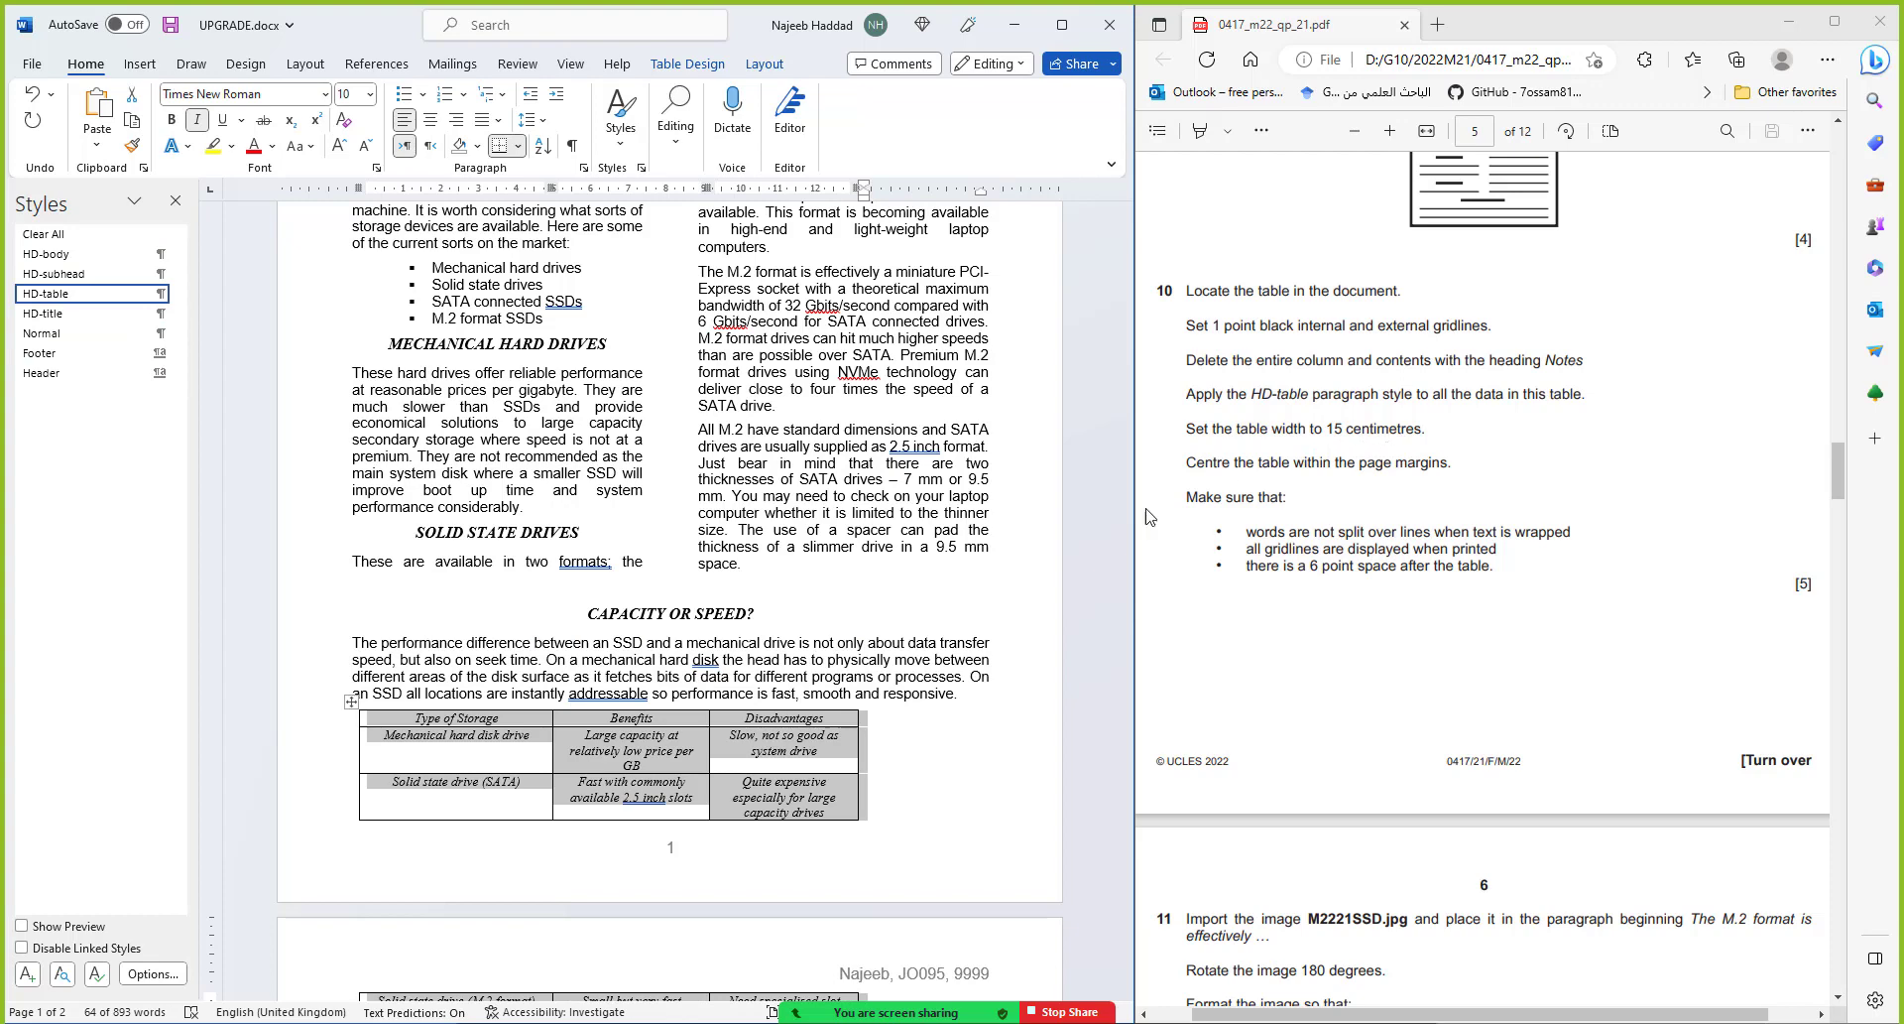
{"action": "right_click", "coordinate": [672, 740]}
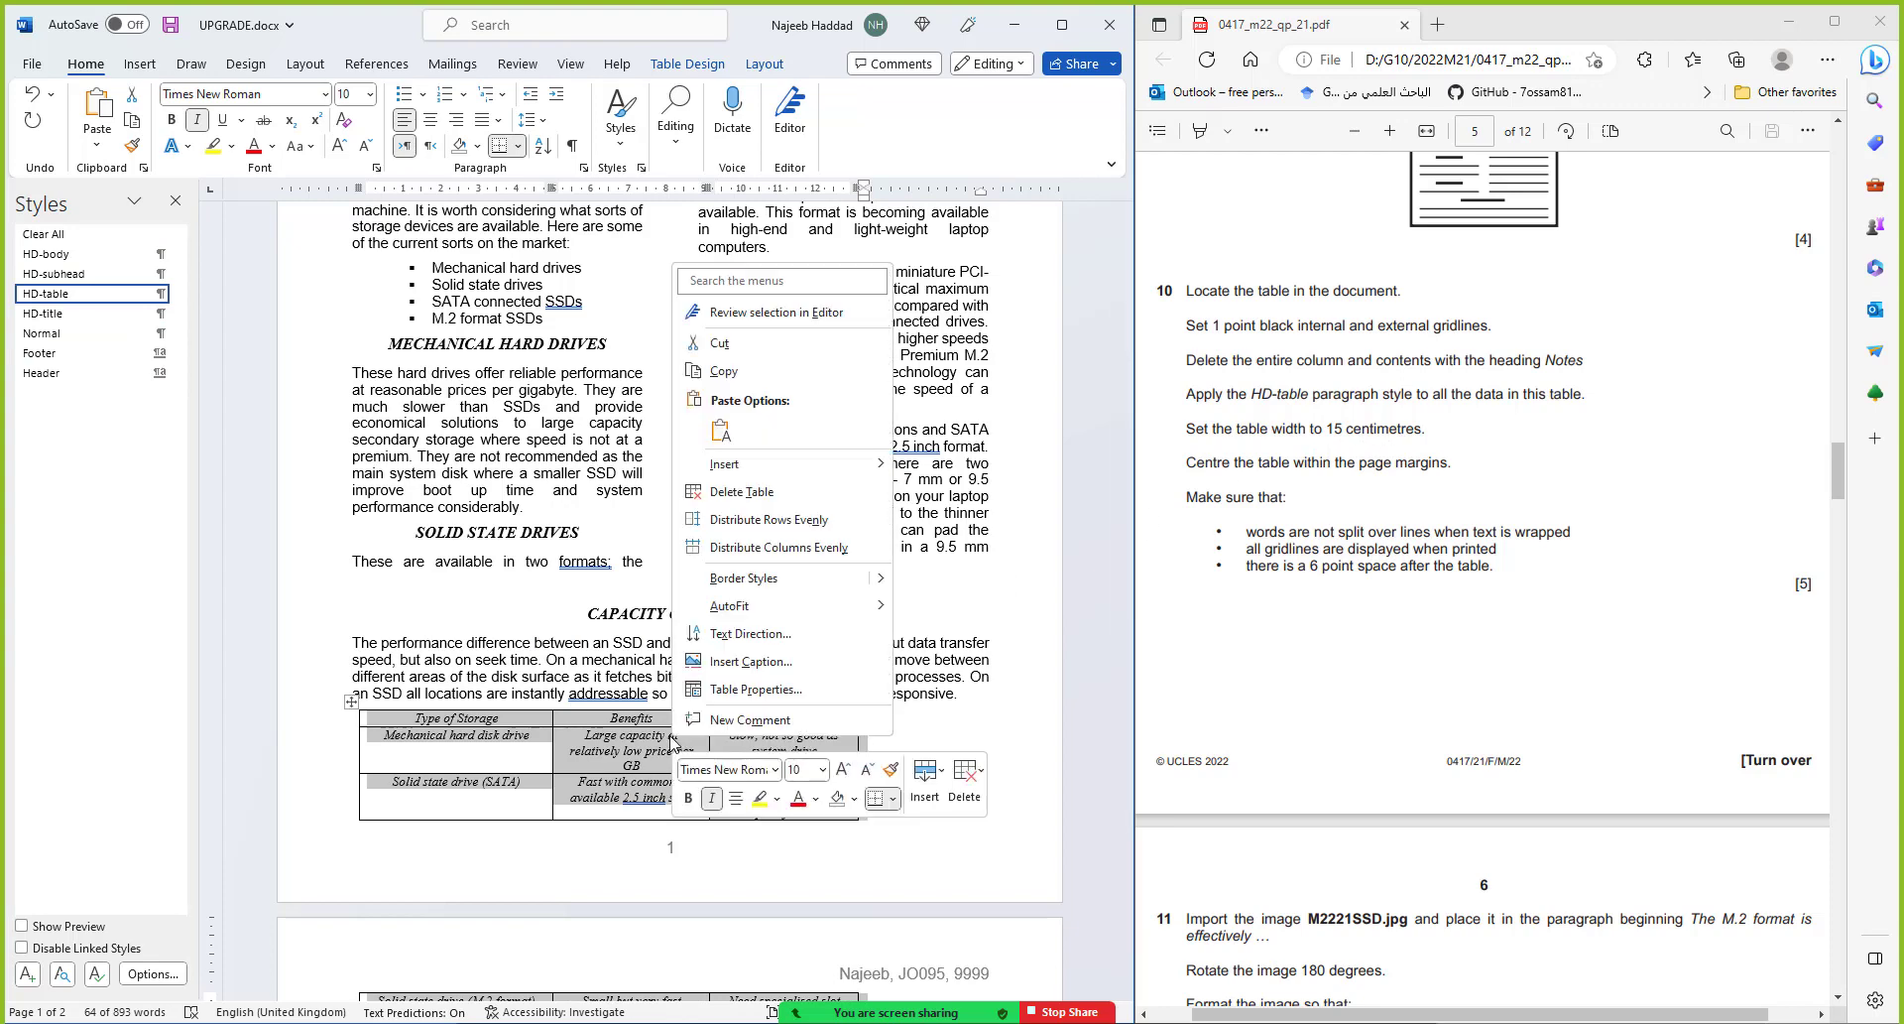
{"action": "left_click", "coordinate": [762, 690]}
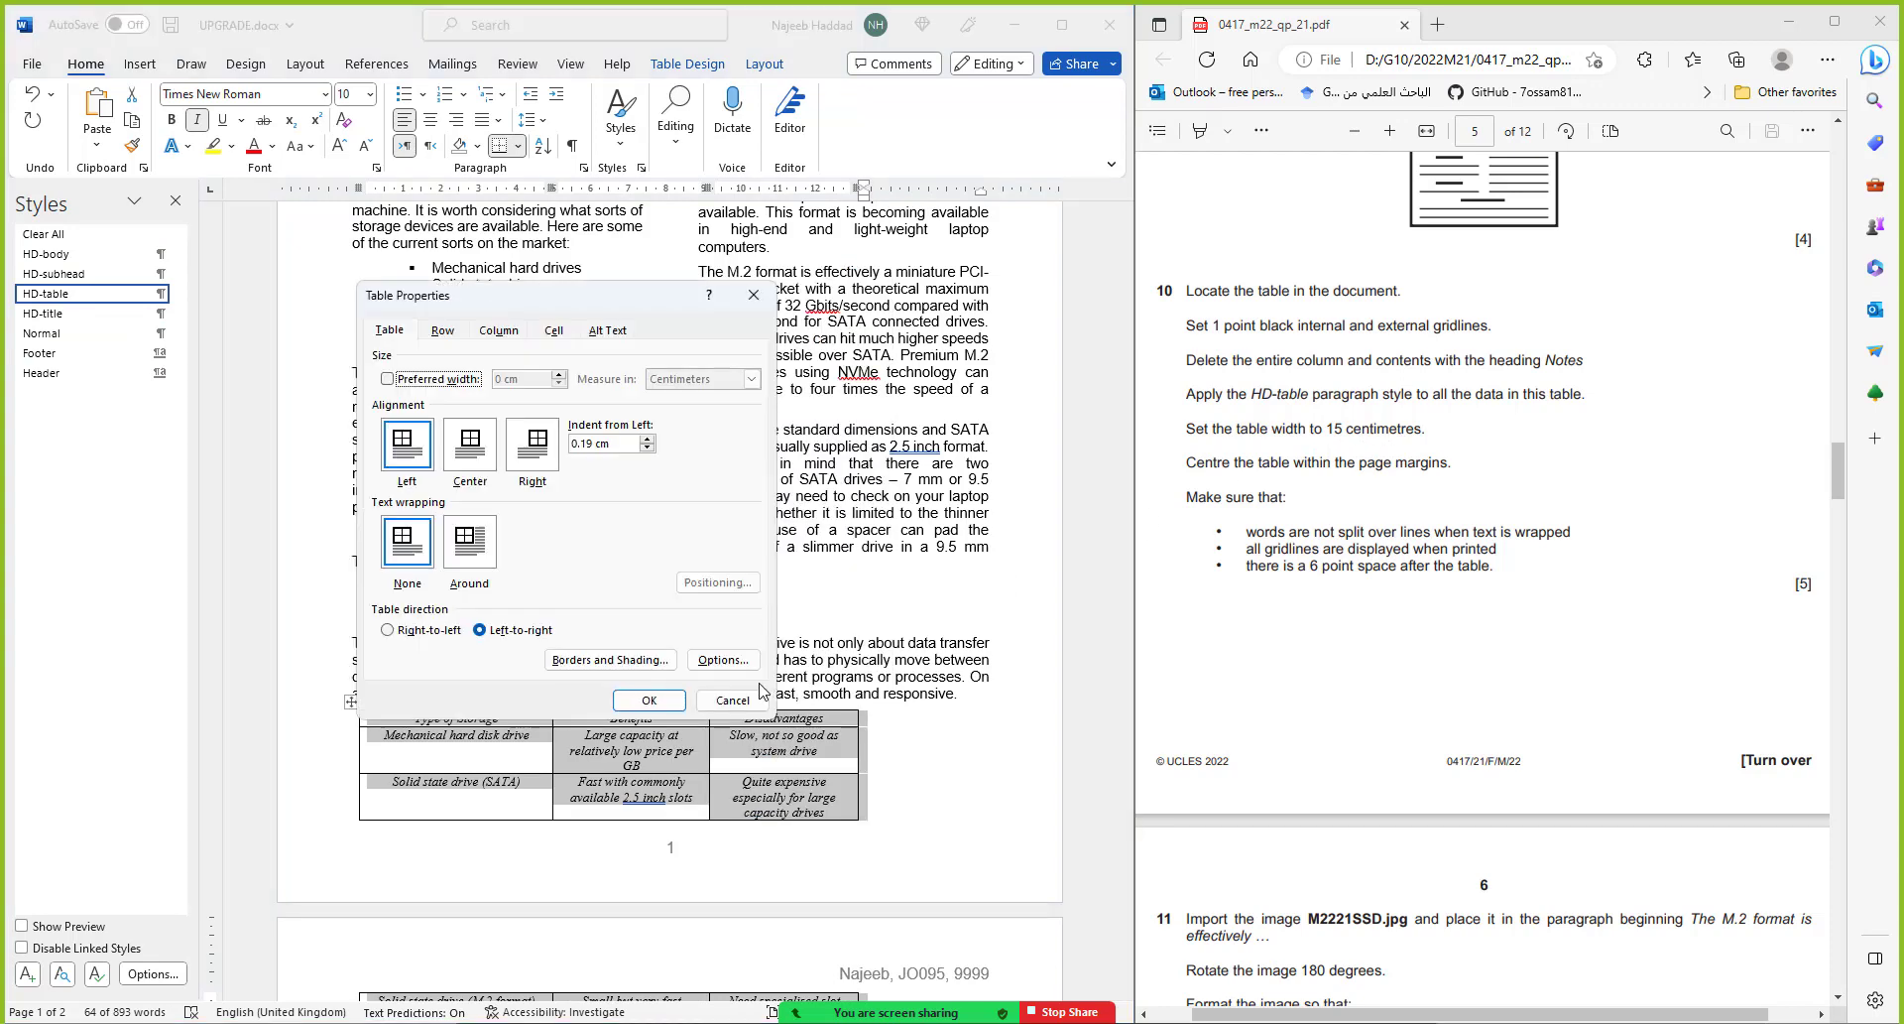
{"action": "left_click", "coordinate": [436, 378]}
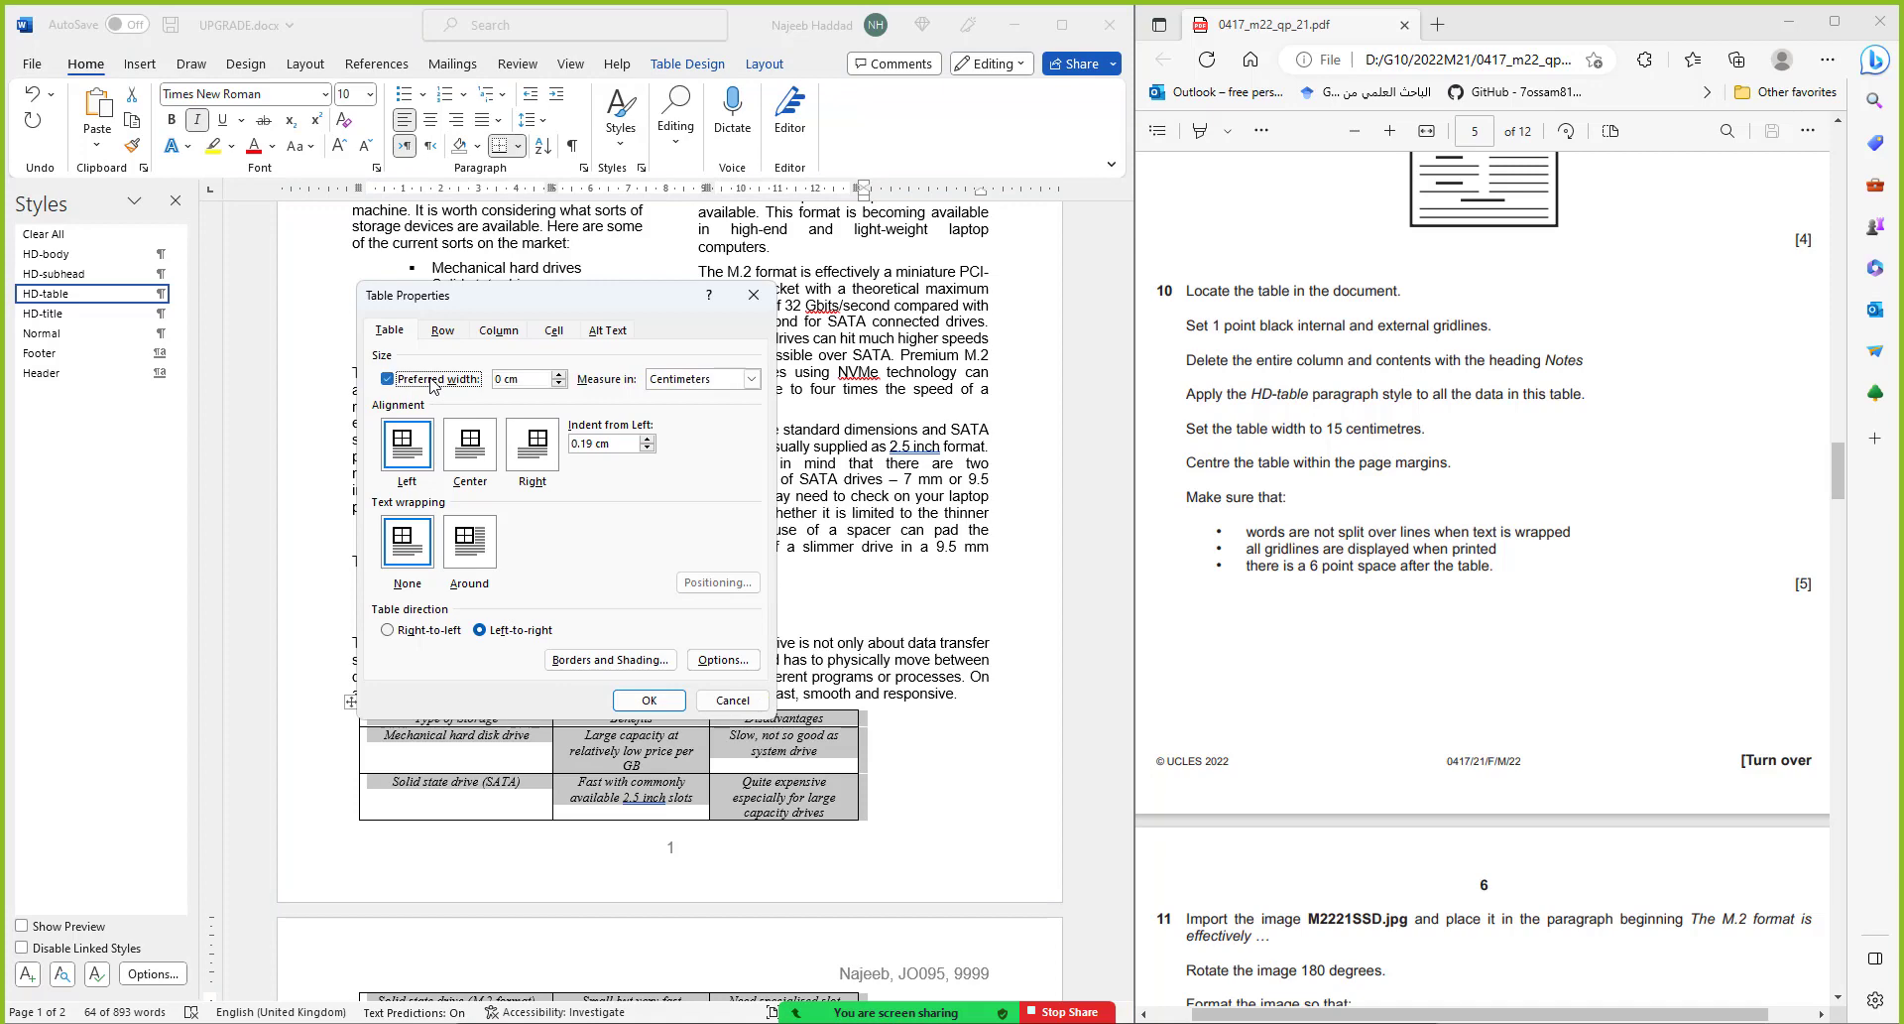
{"action": "left_click", "coordinate": [495, 379]}
{"action": "type", "text": "15"}
{"action": "left_click", "coordinate": [651, 704]}
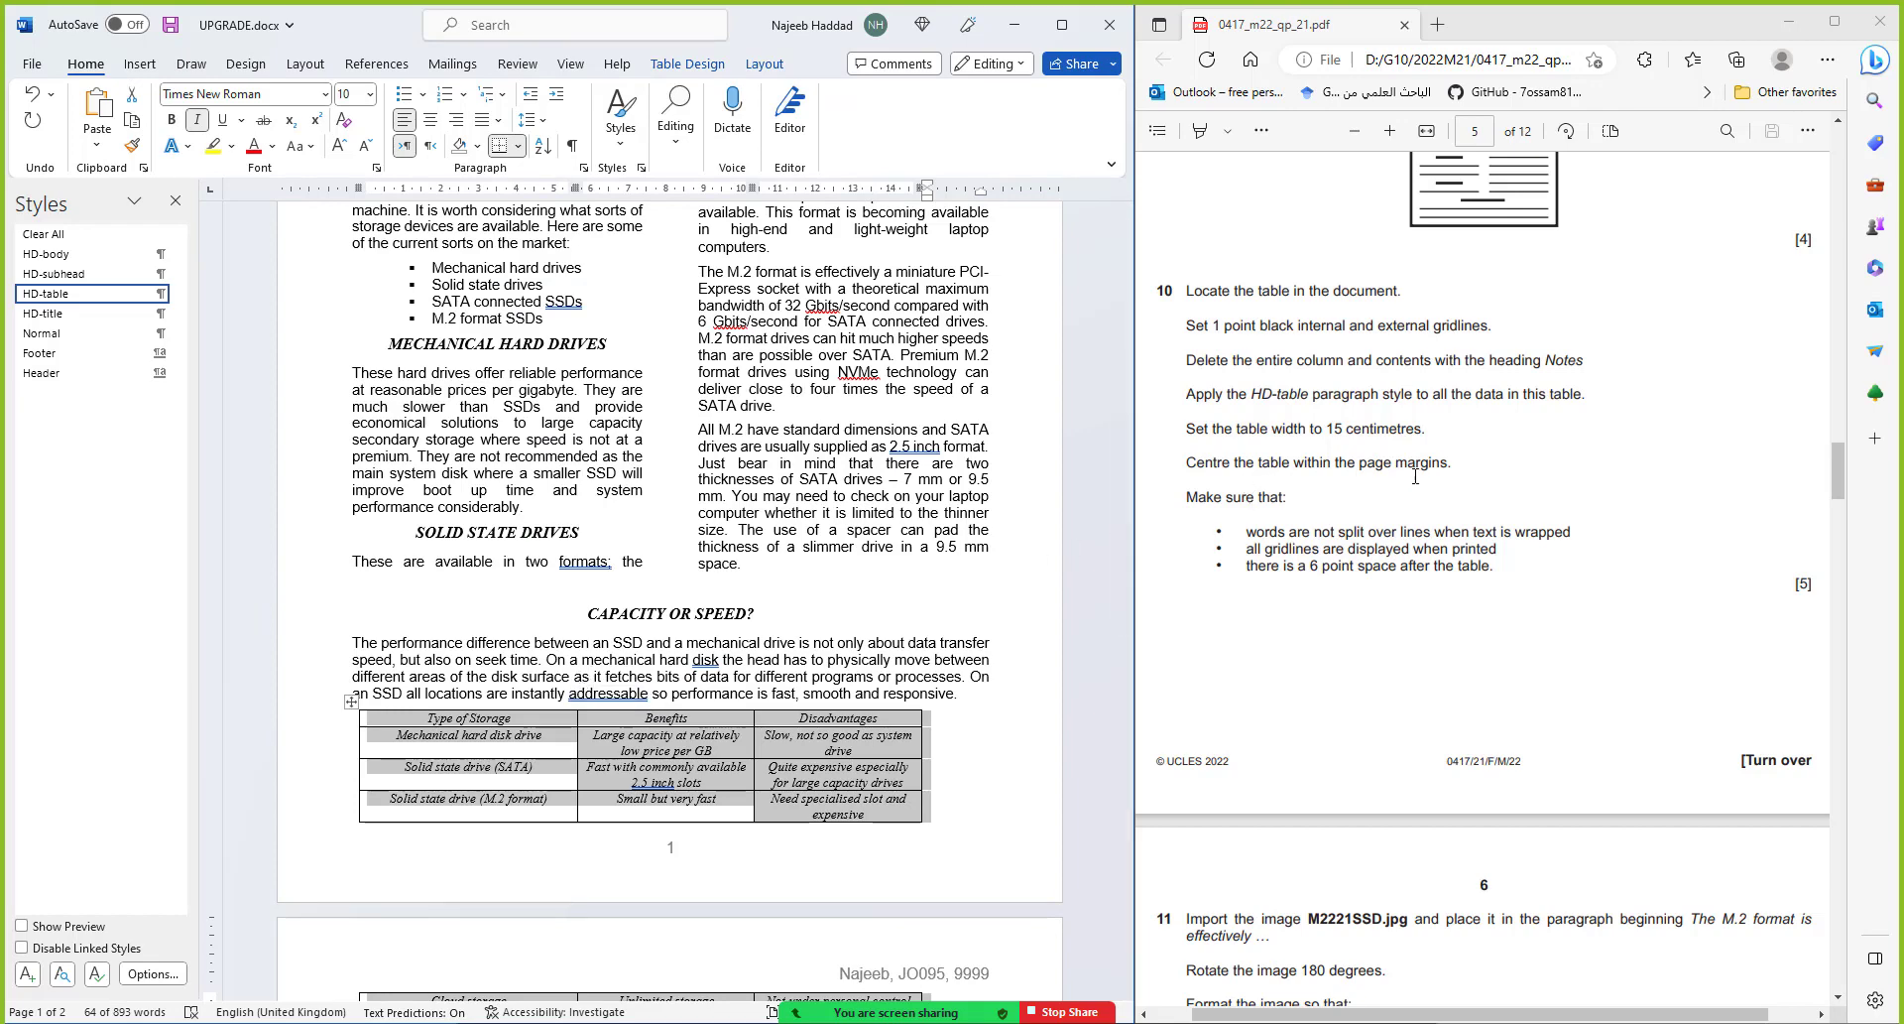
Center the storage table, widen it from the left edge, and AutoFit the columns to their contents
{"action": "left_click", "coordinate": [430, 119]}
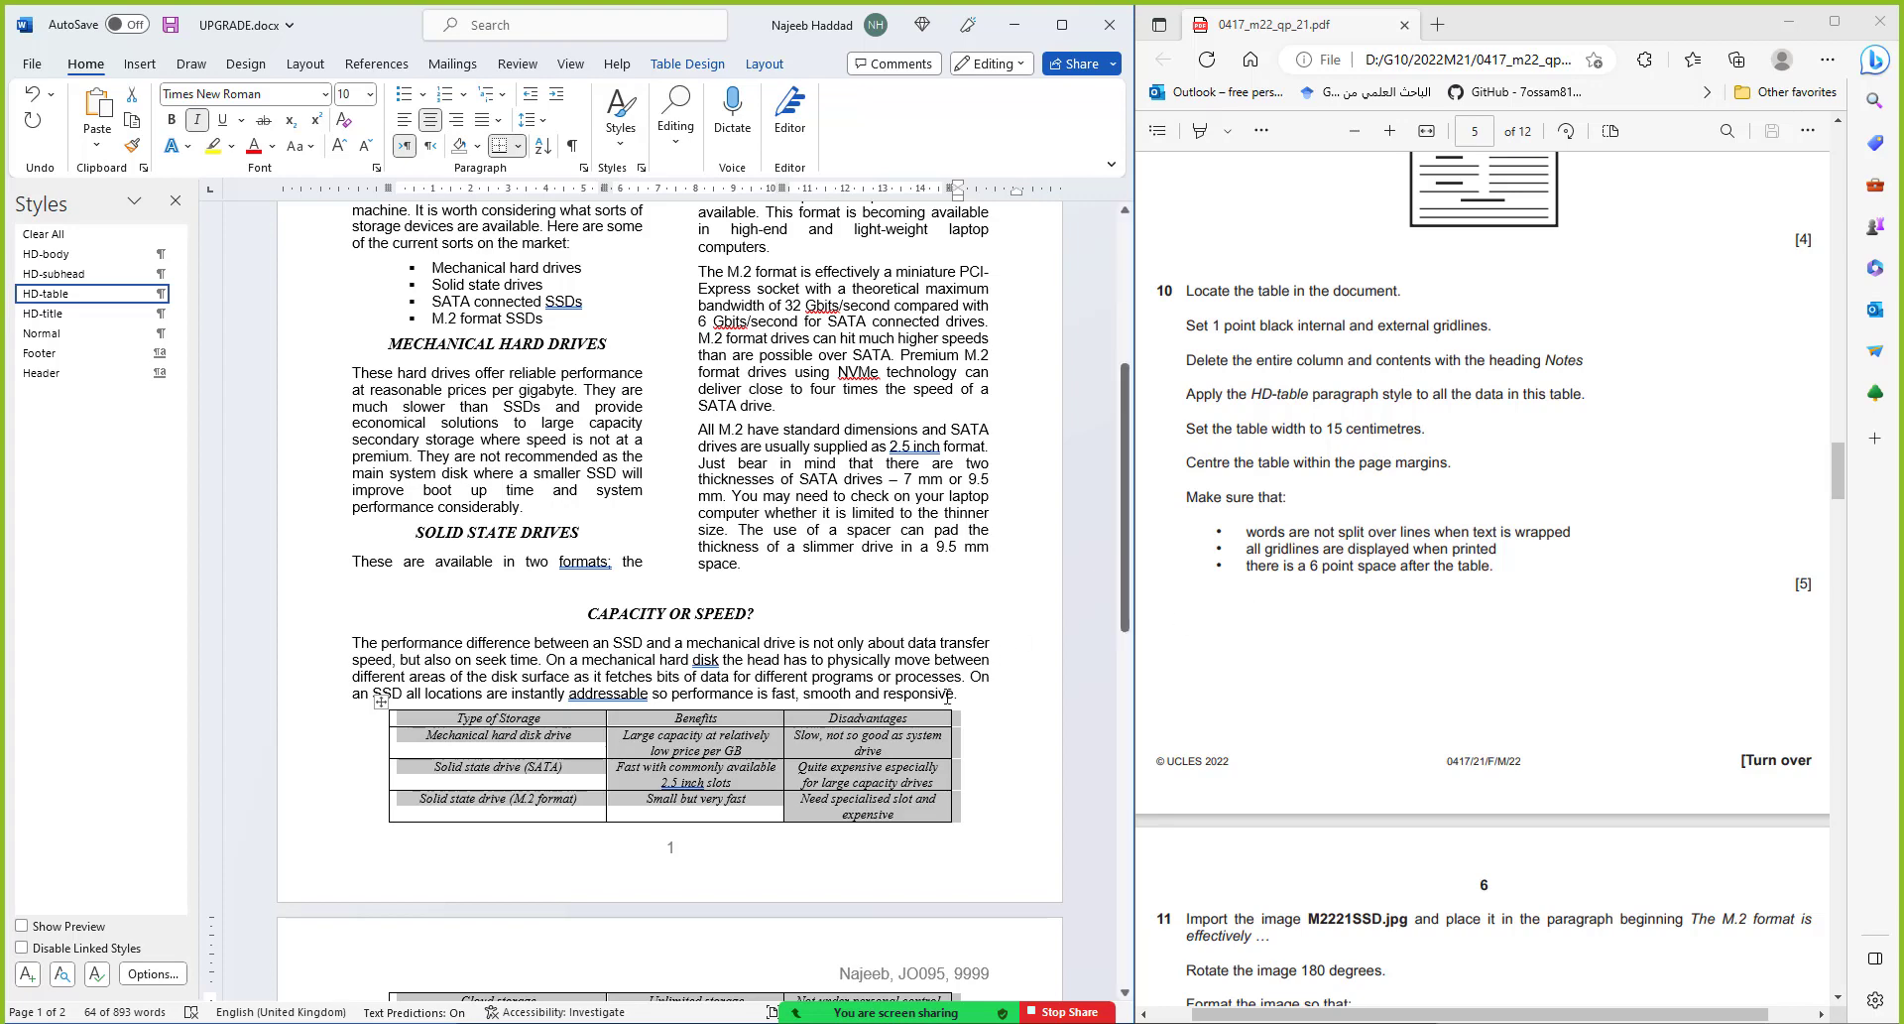
{"action": "scroll", "coordinate": [898, 732], "scroll_direction": "down", "scroll_amount": 3}
{"action": "scroll", "coordinate": [897, 732], "scroll_direction": "up", "scroll_amount": 2}
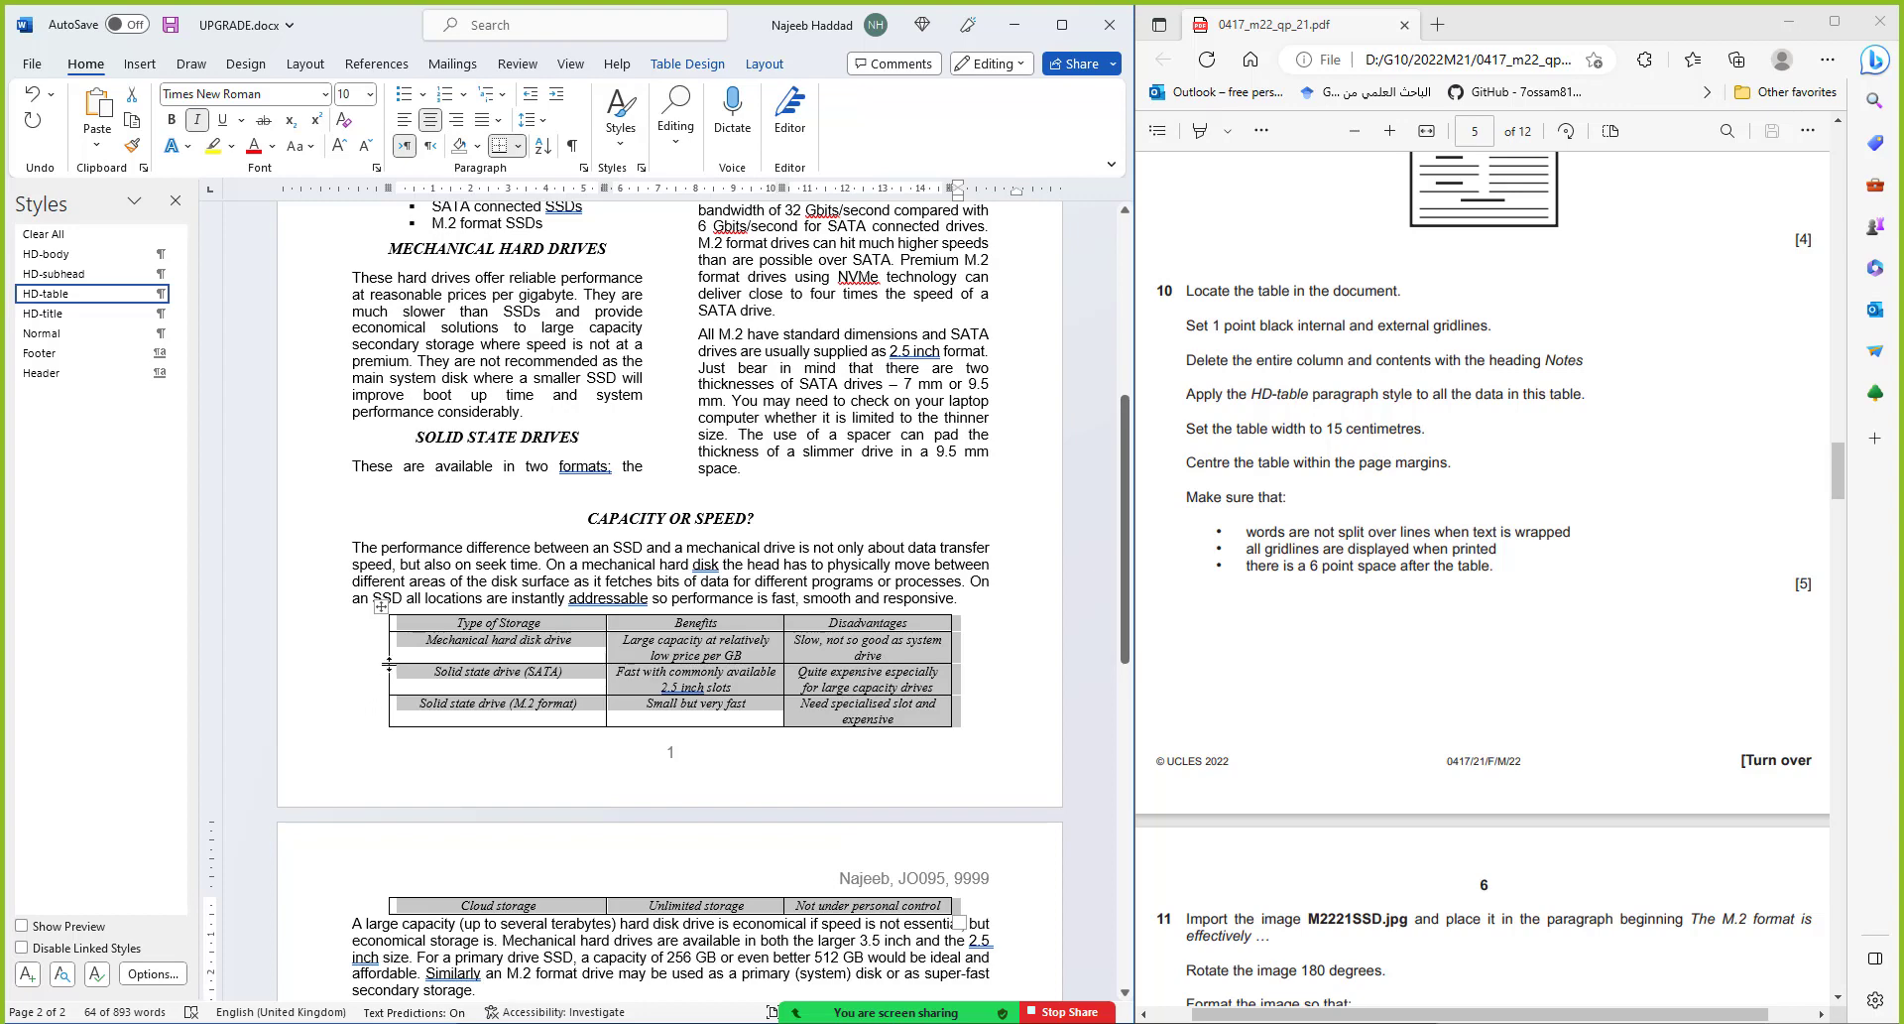
{"action": "left_click_drag", "start_coordinate": [387, 664], "coordinate": [377, 667]}
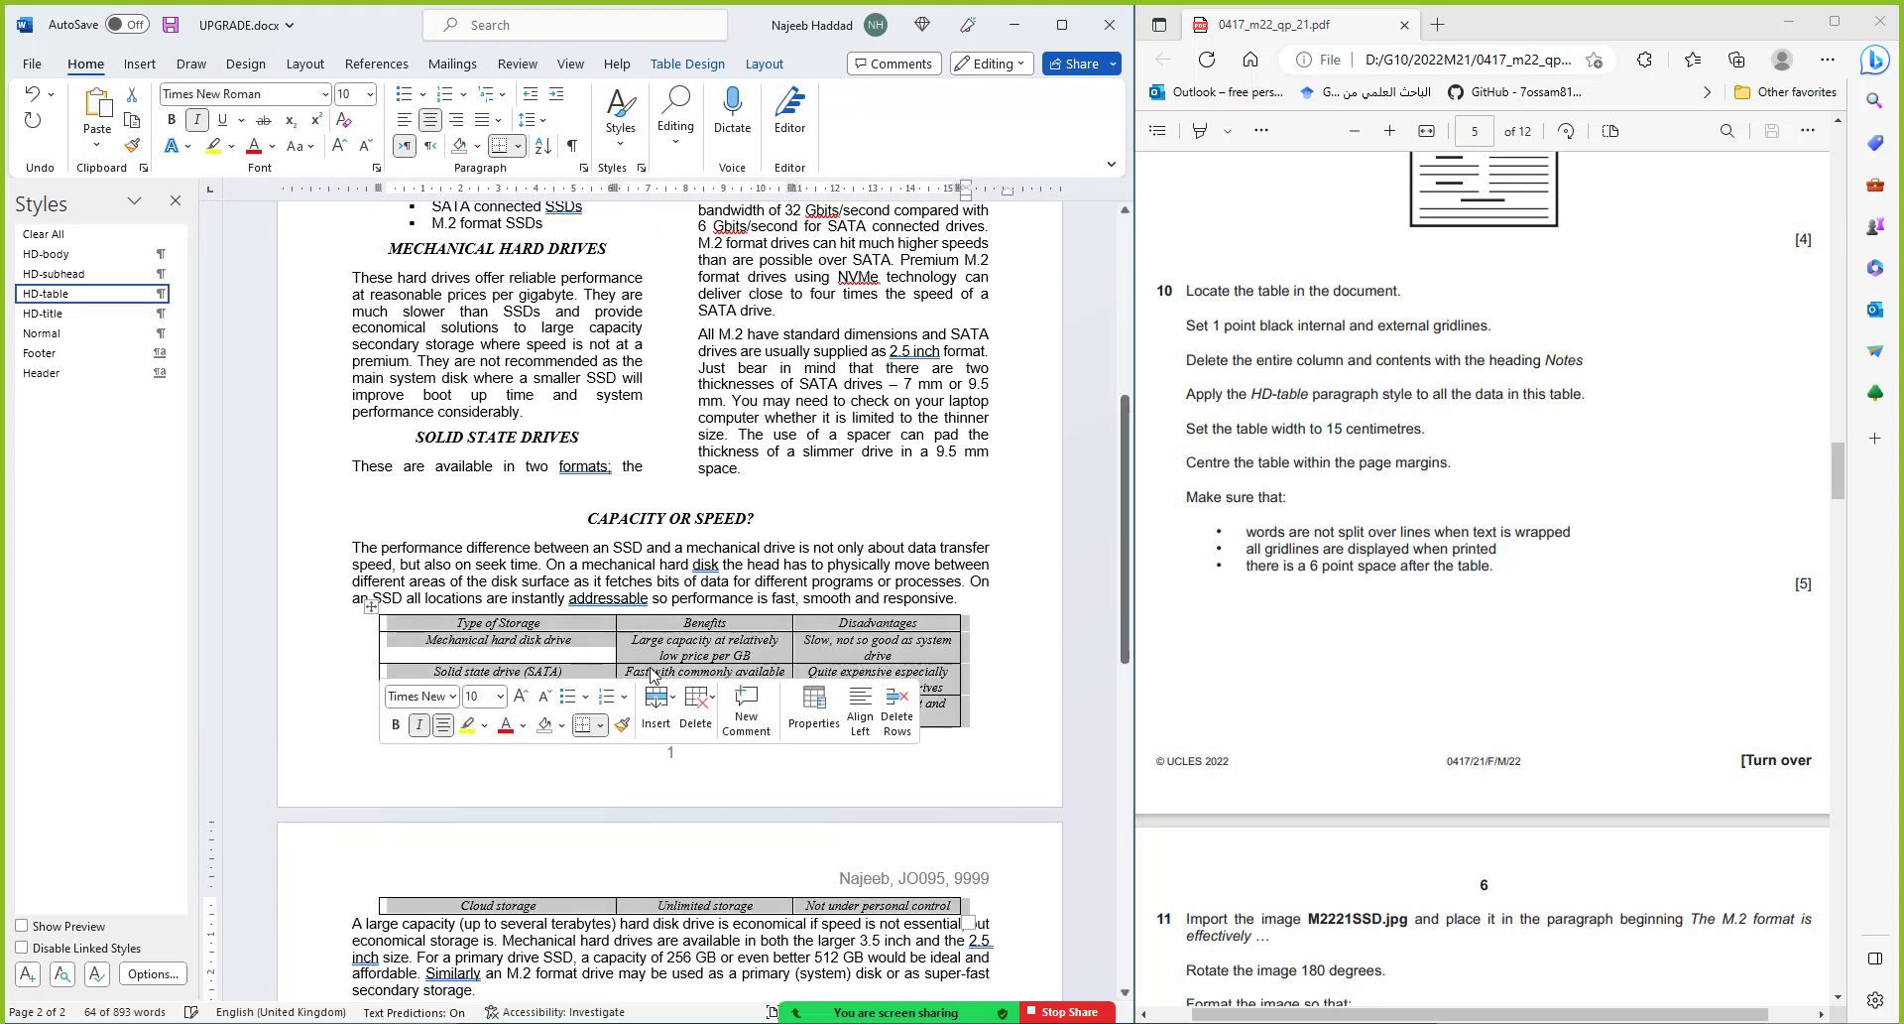
{"action": "double_click", "coordinate": [793, 659]}
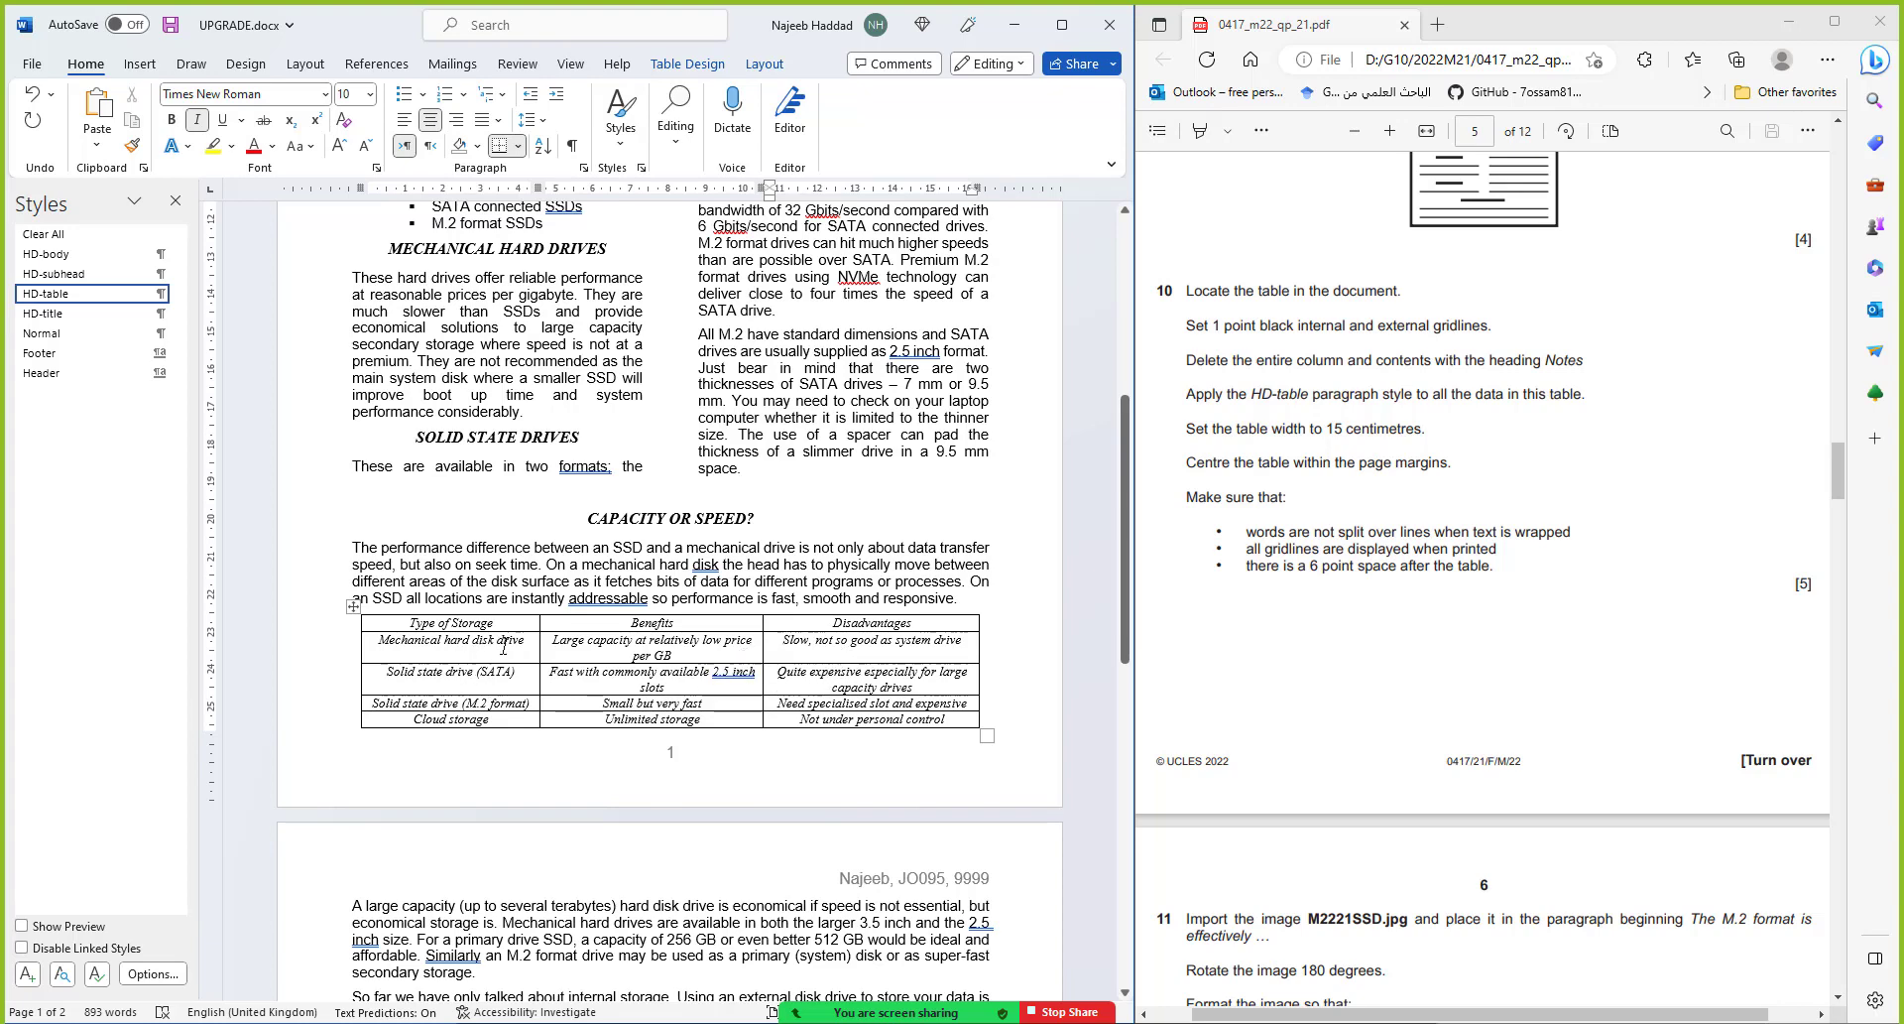
Insert M2221SSD.jpg from the Source Files folder before the 'The M.2 format' paragraph
{"action": "scroll", "coordinate": [1319, 670], "scroll_direction": "down", "scroll_amount": 5}
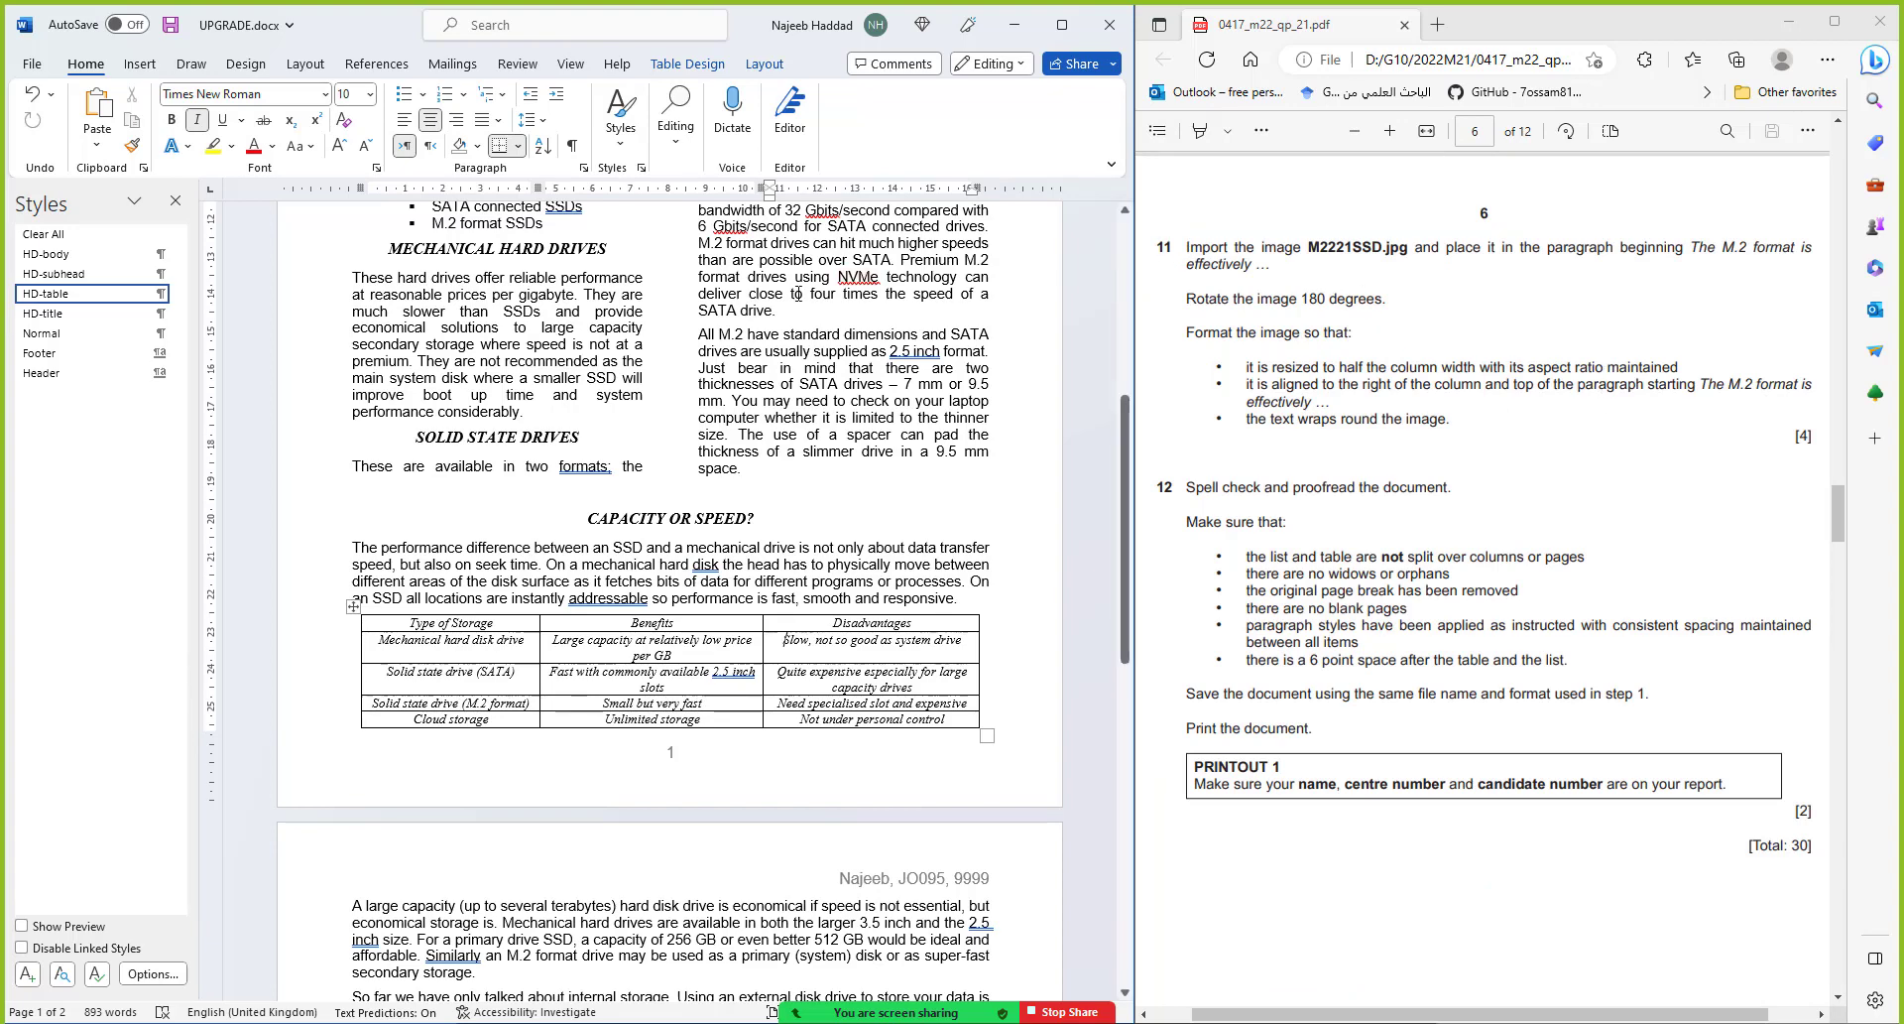
{"action": "scroll", "coordinate": [1091, 297], "scroll_direction": "up", "scroll_amount": 2}
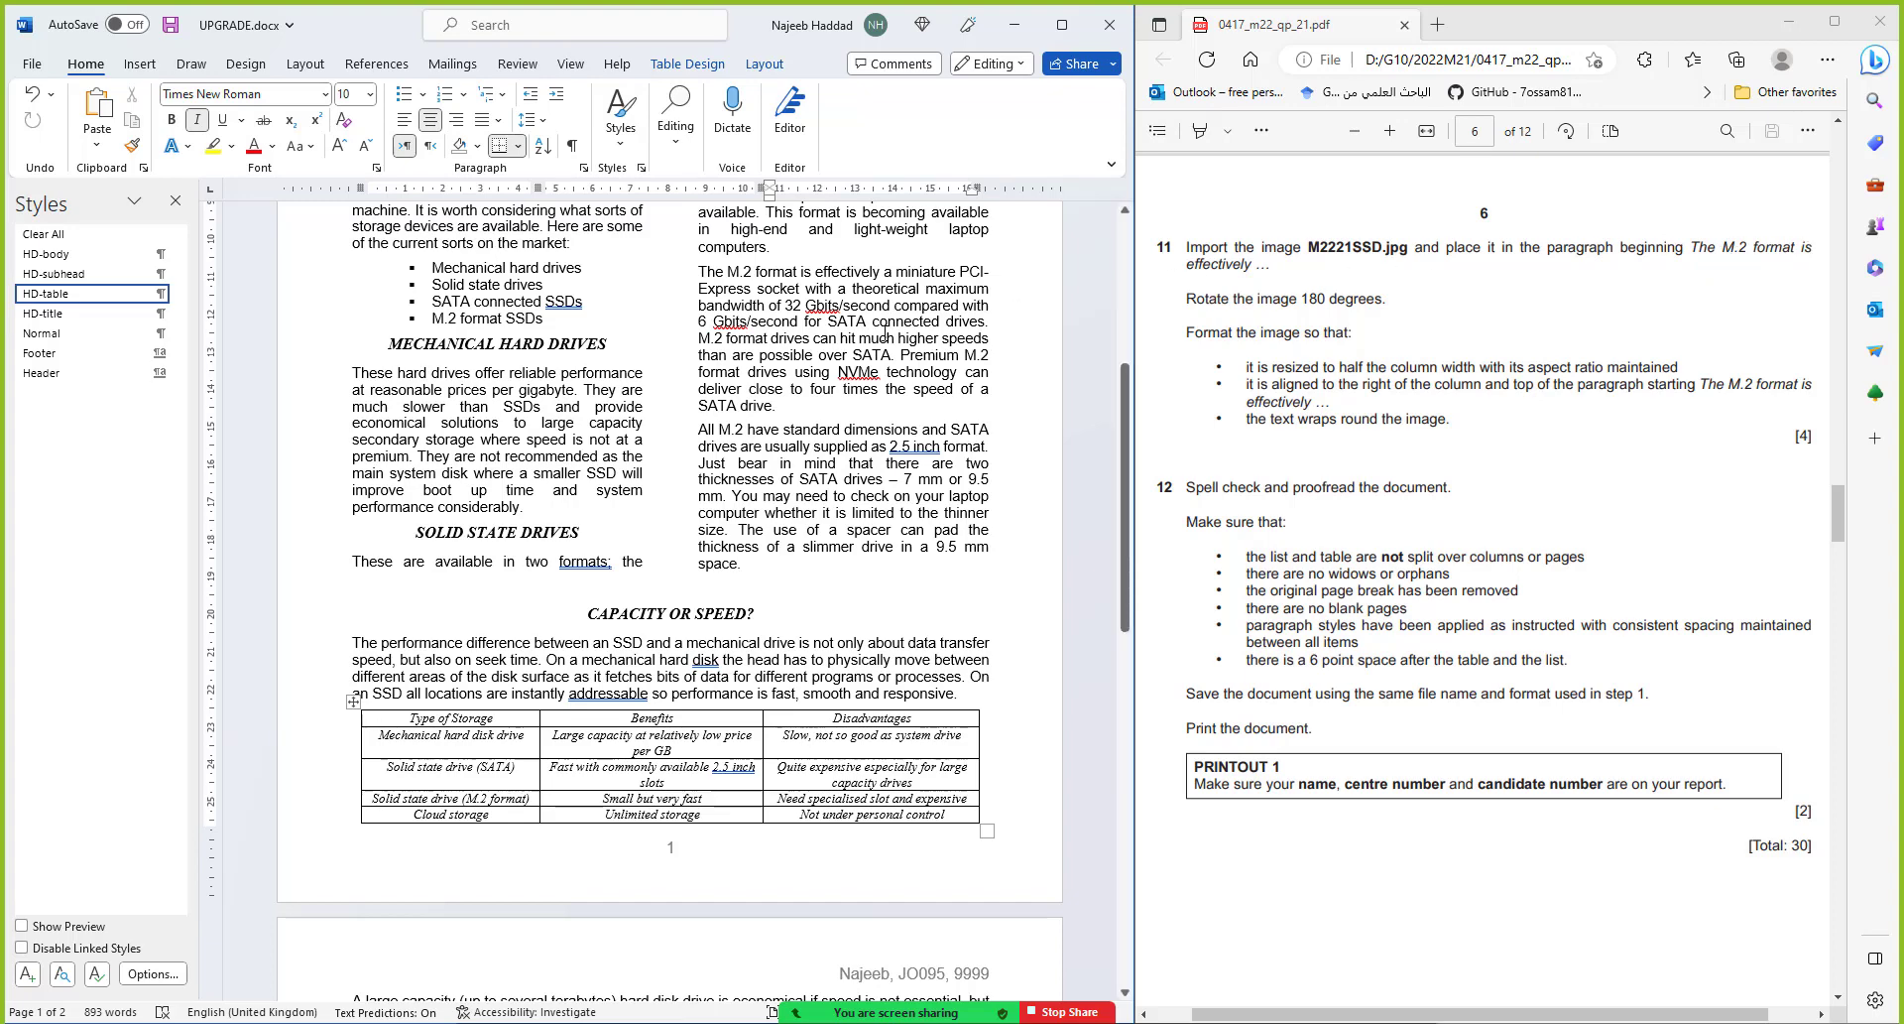
{"action": "scroll", "coordinate": [886, 332], "scroll_direction": "up", "scroll_amount": 1}
{"action": "scroll", "coordinate": [885, 332], "scroll_direction": "up", "scroll_amount": 3}
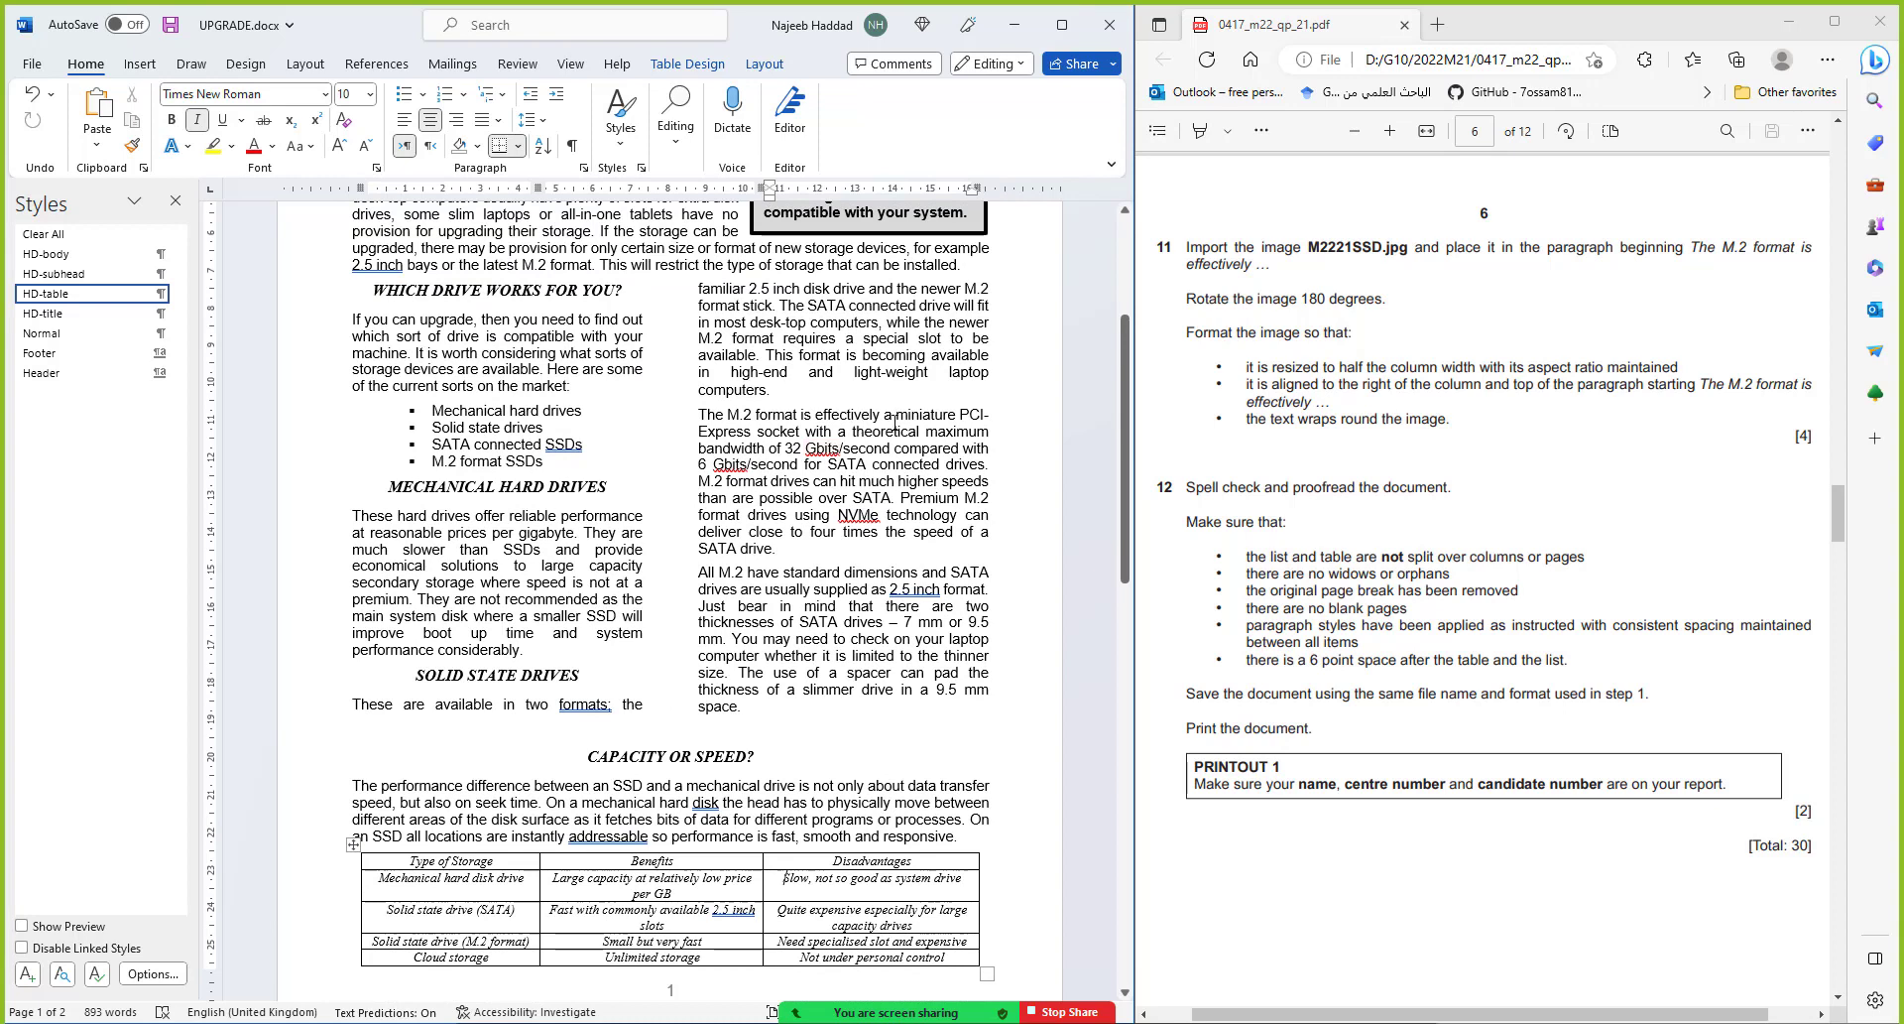
{"action": "left_click", "coordinate": [698, 416]}
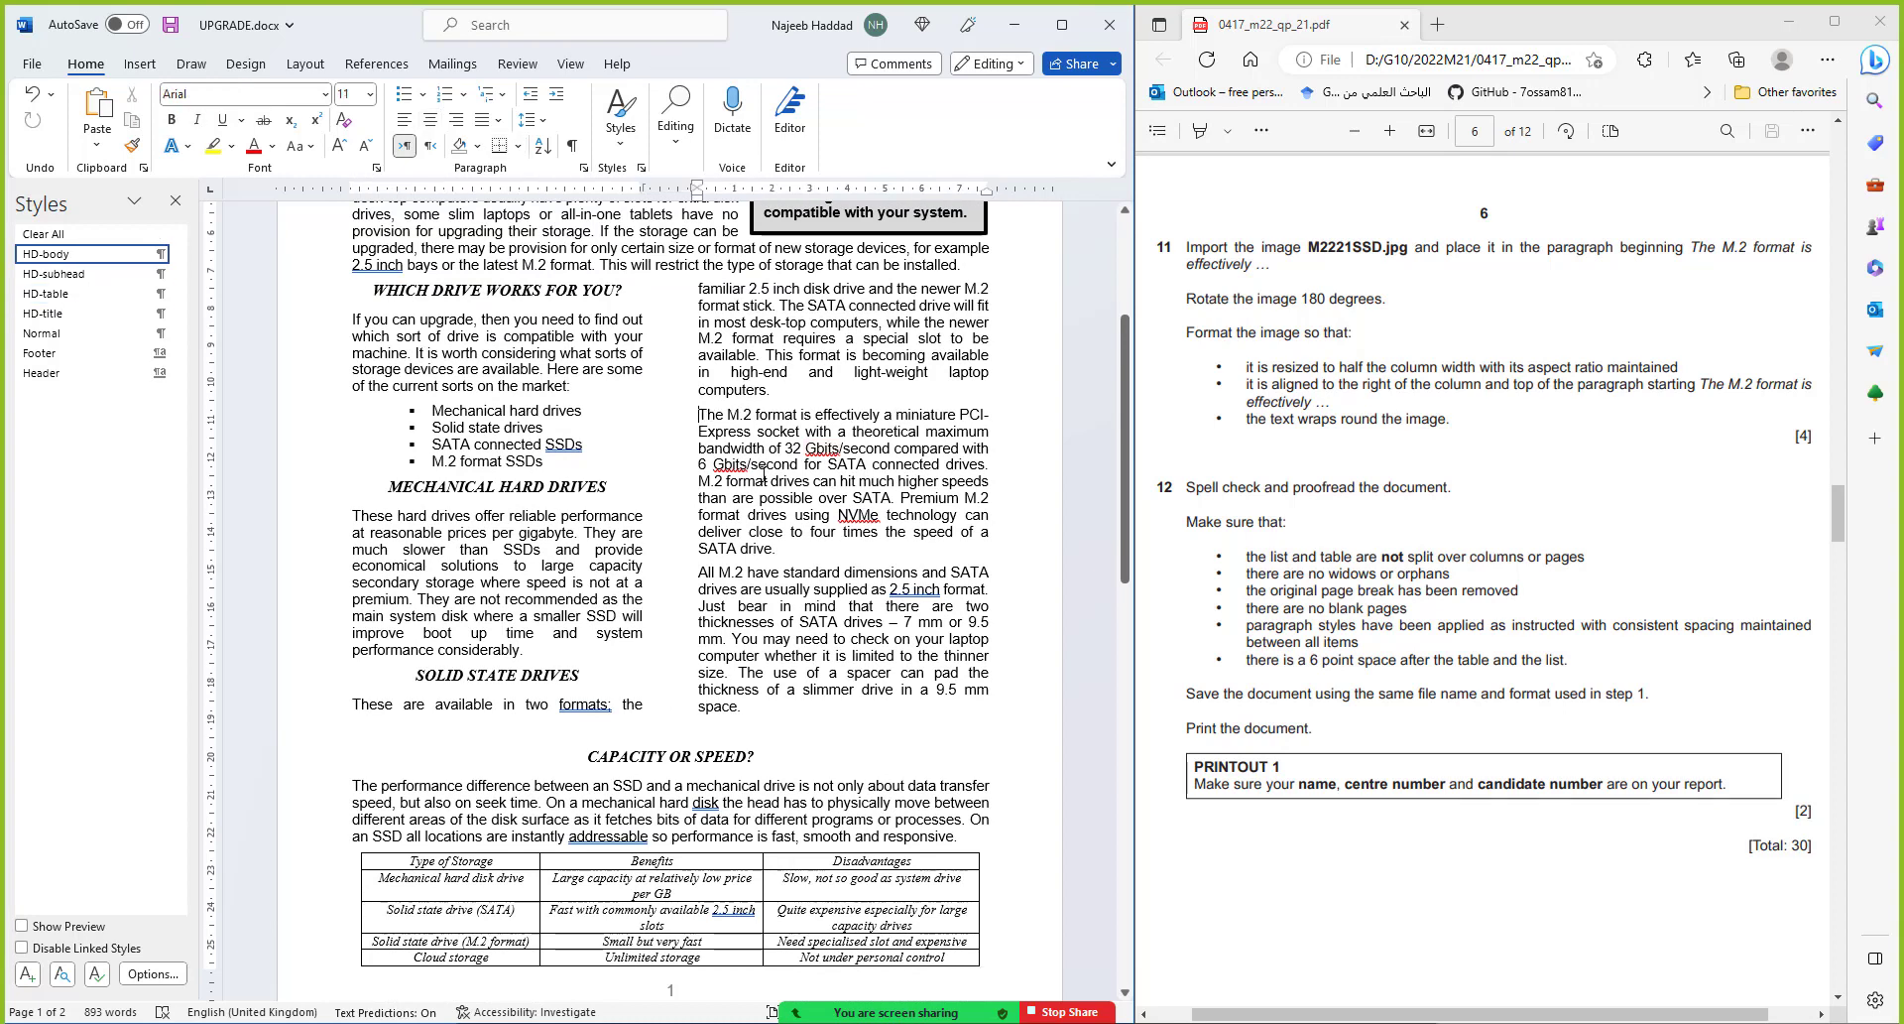
{"action": "left_click", "coordinate": [155, 67]}
{"action": "left_click", "coordinate": [160, 137]}
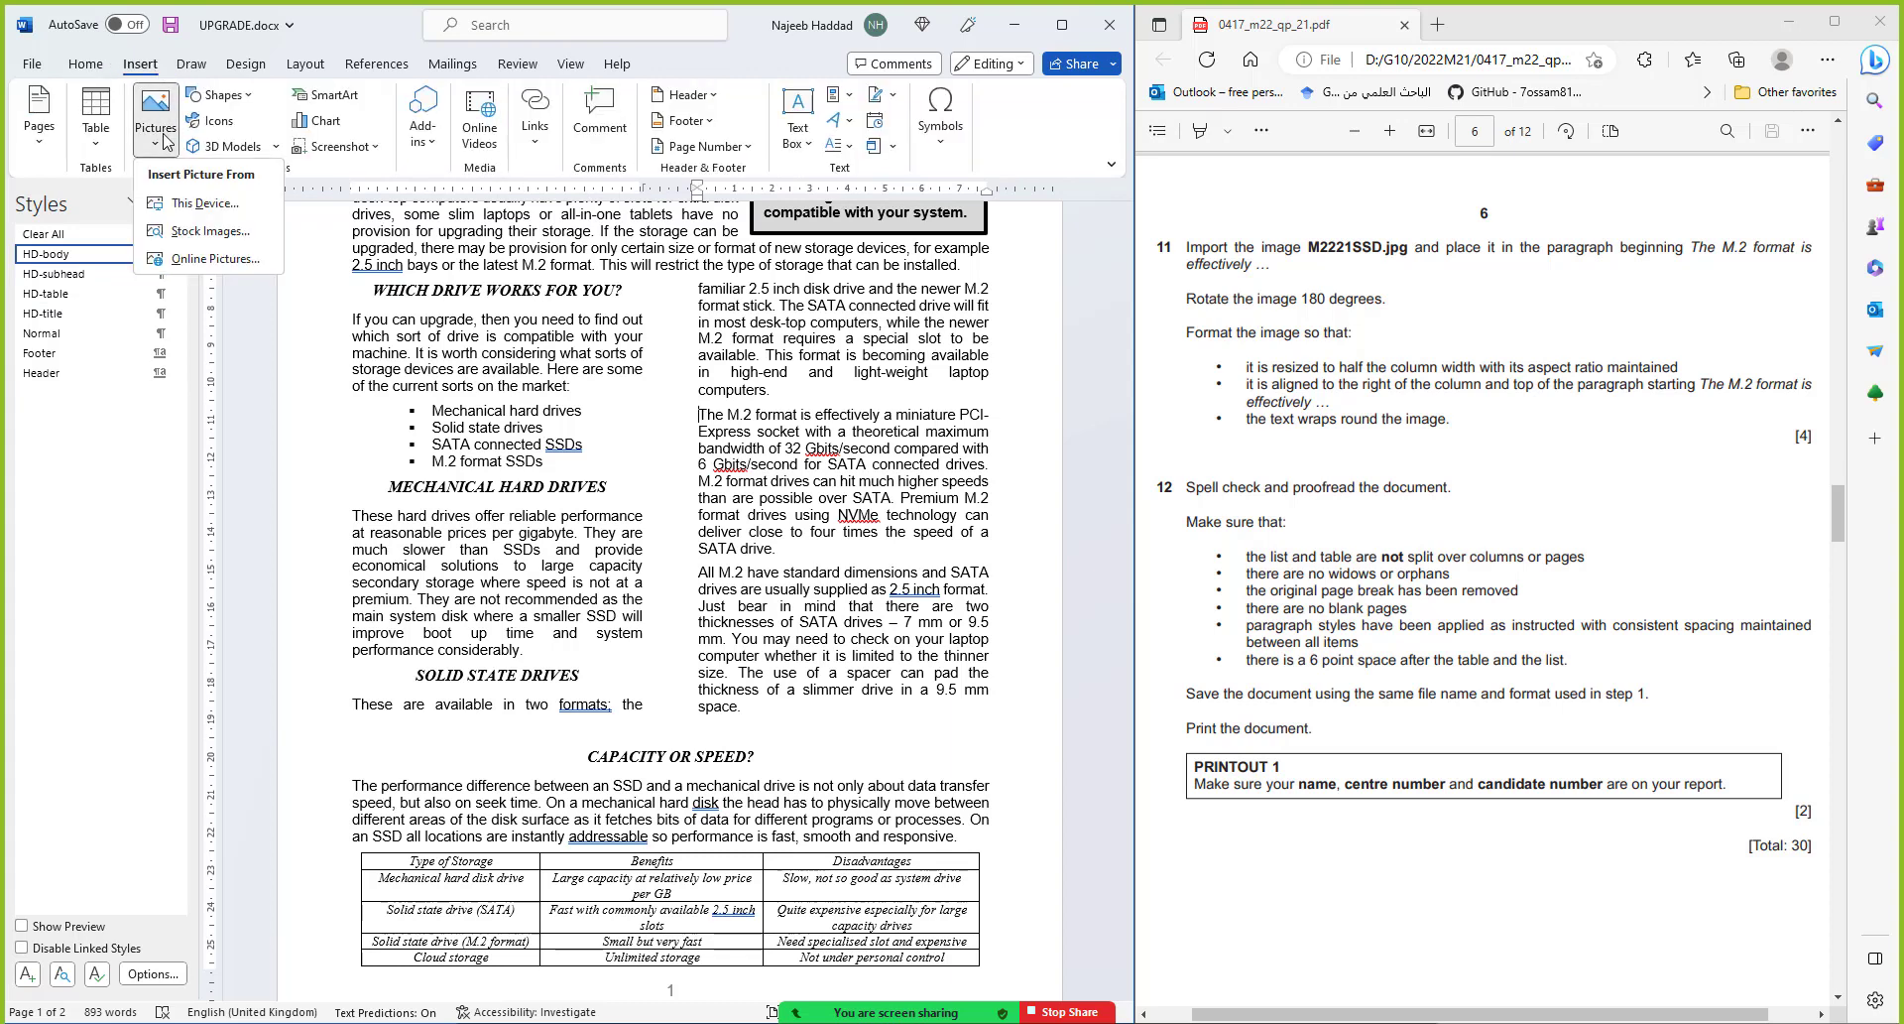
{"action": "left_click", "coordinate": [195, 214]}
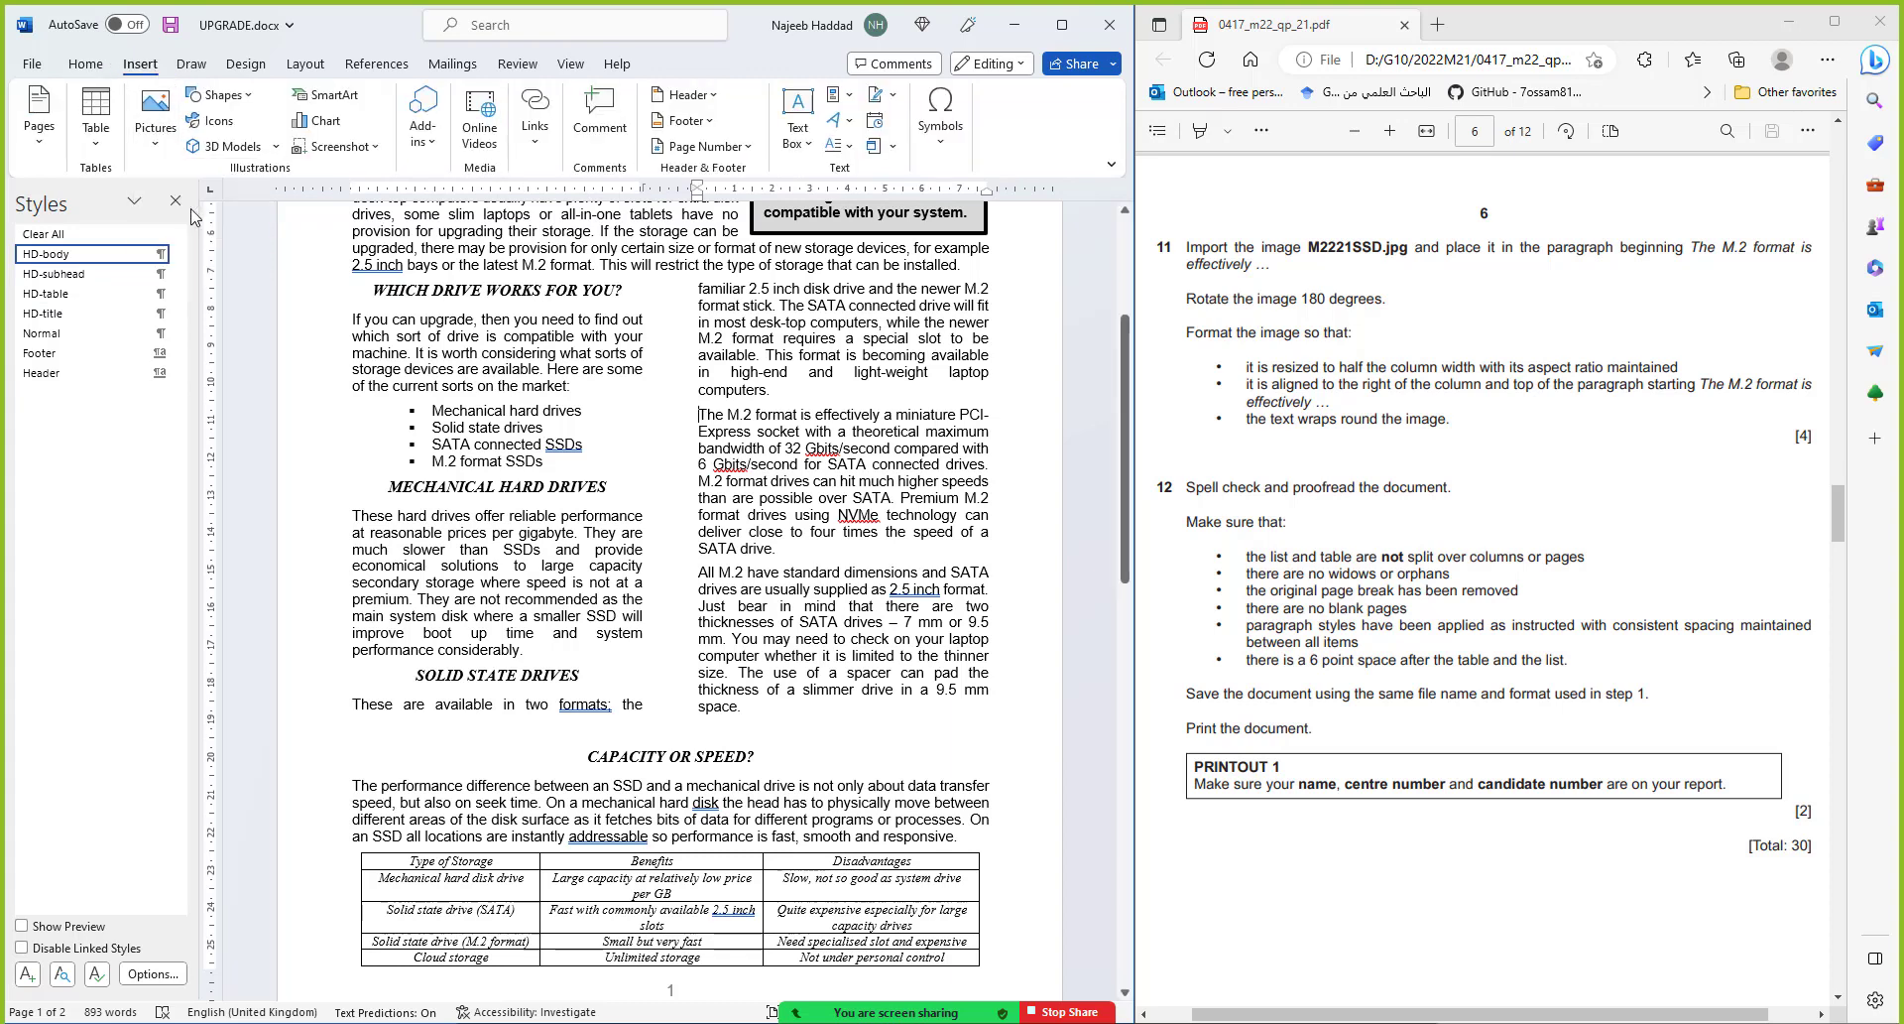
{"action": "double_click", "coordinate": [281, 162]}
{"action": "double_click", "coordinate": [238, 199]}
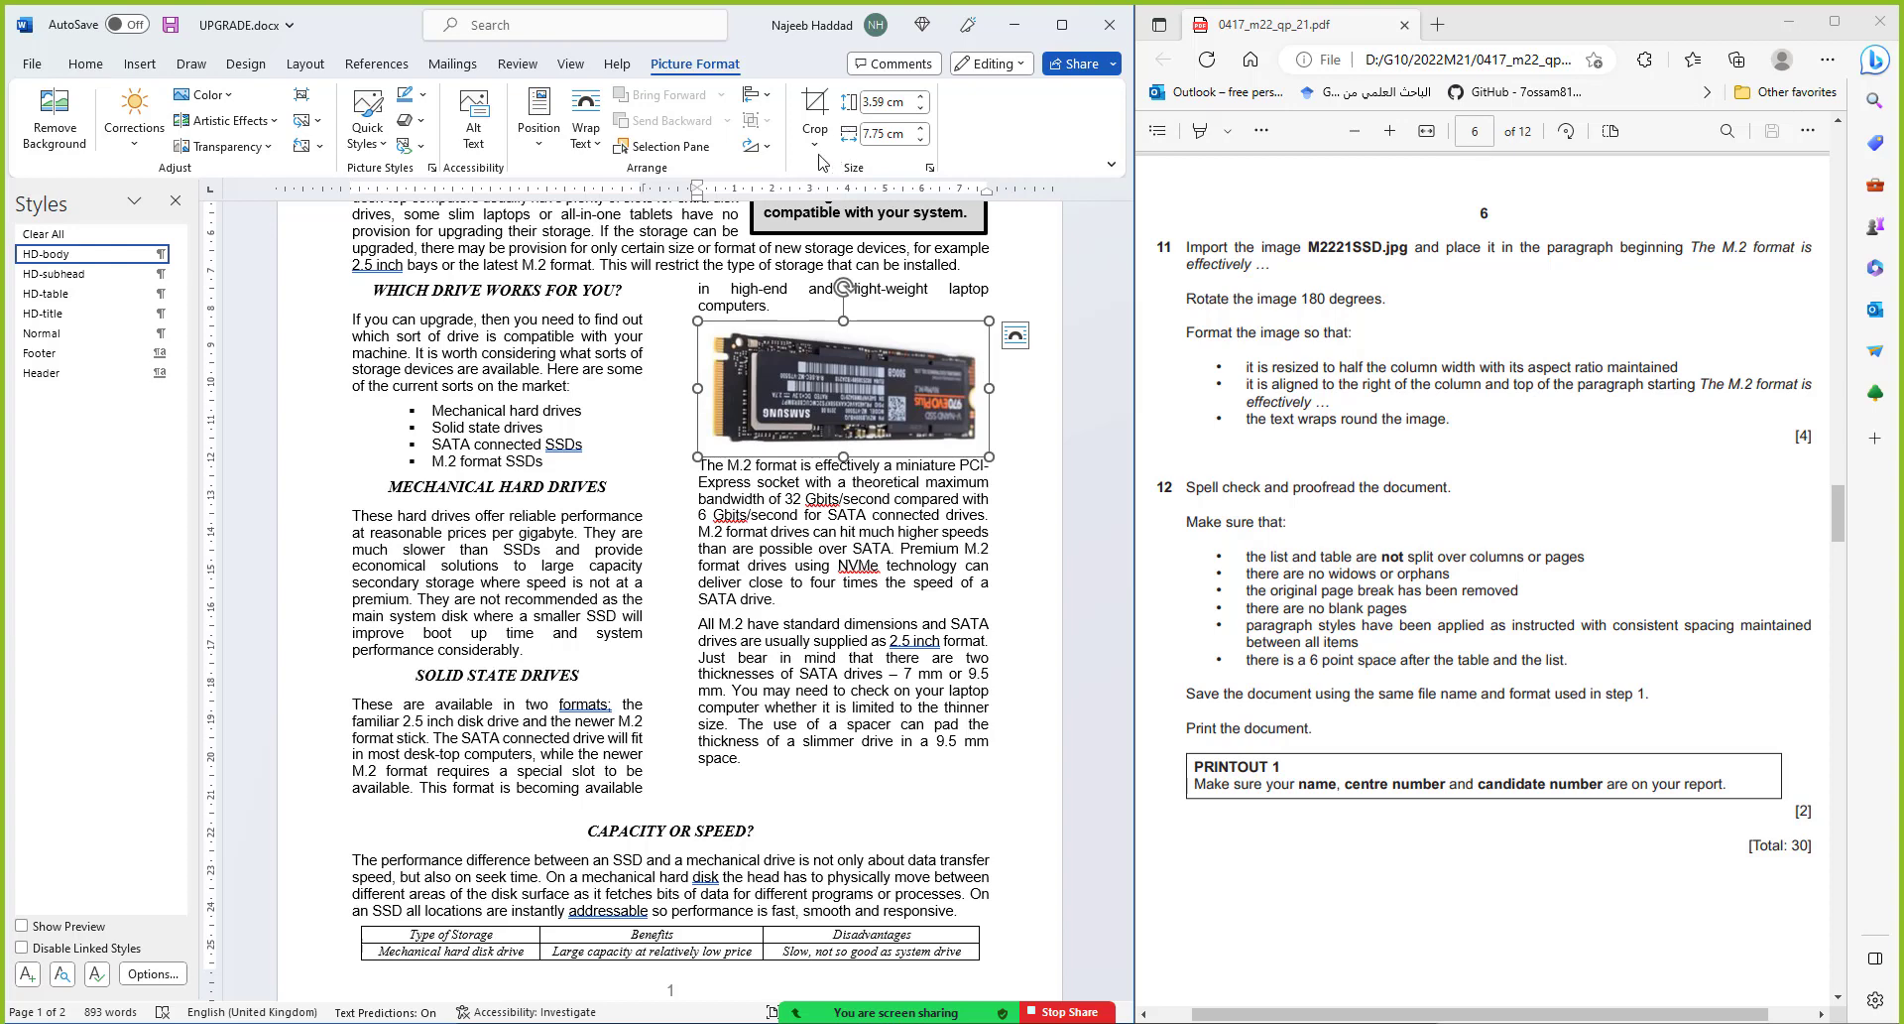
Rotate the SSD photo 180° with two Rotate Right 90° turns, then deselect it
{"action": "left_click", "coordinate": [770, 149]}
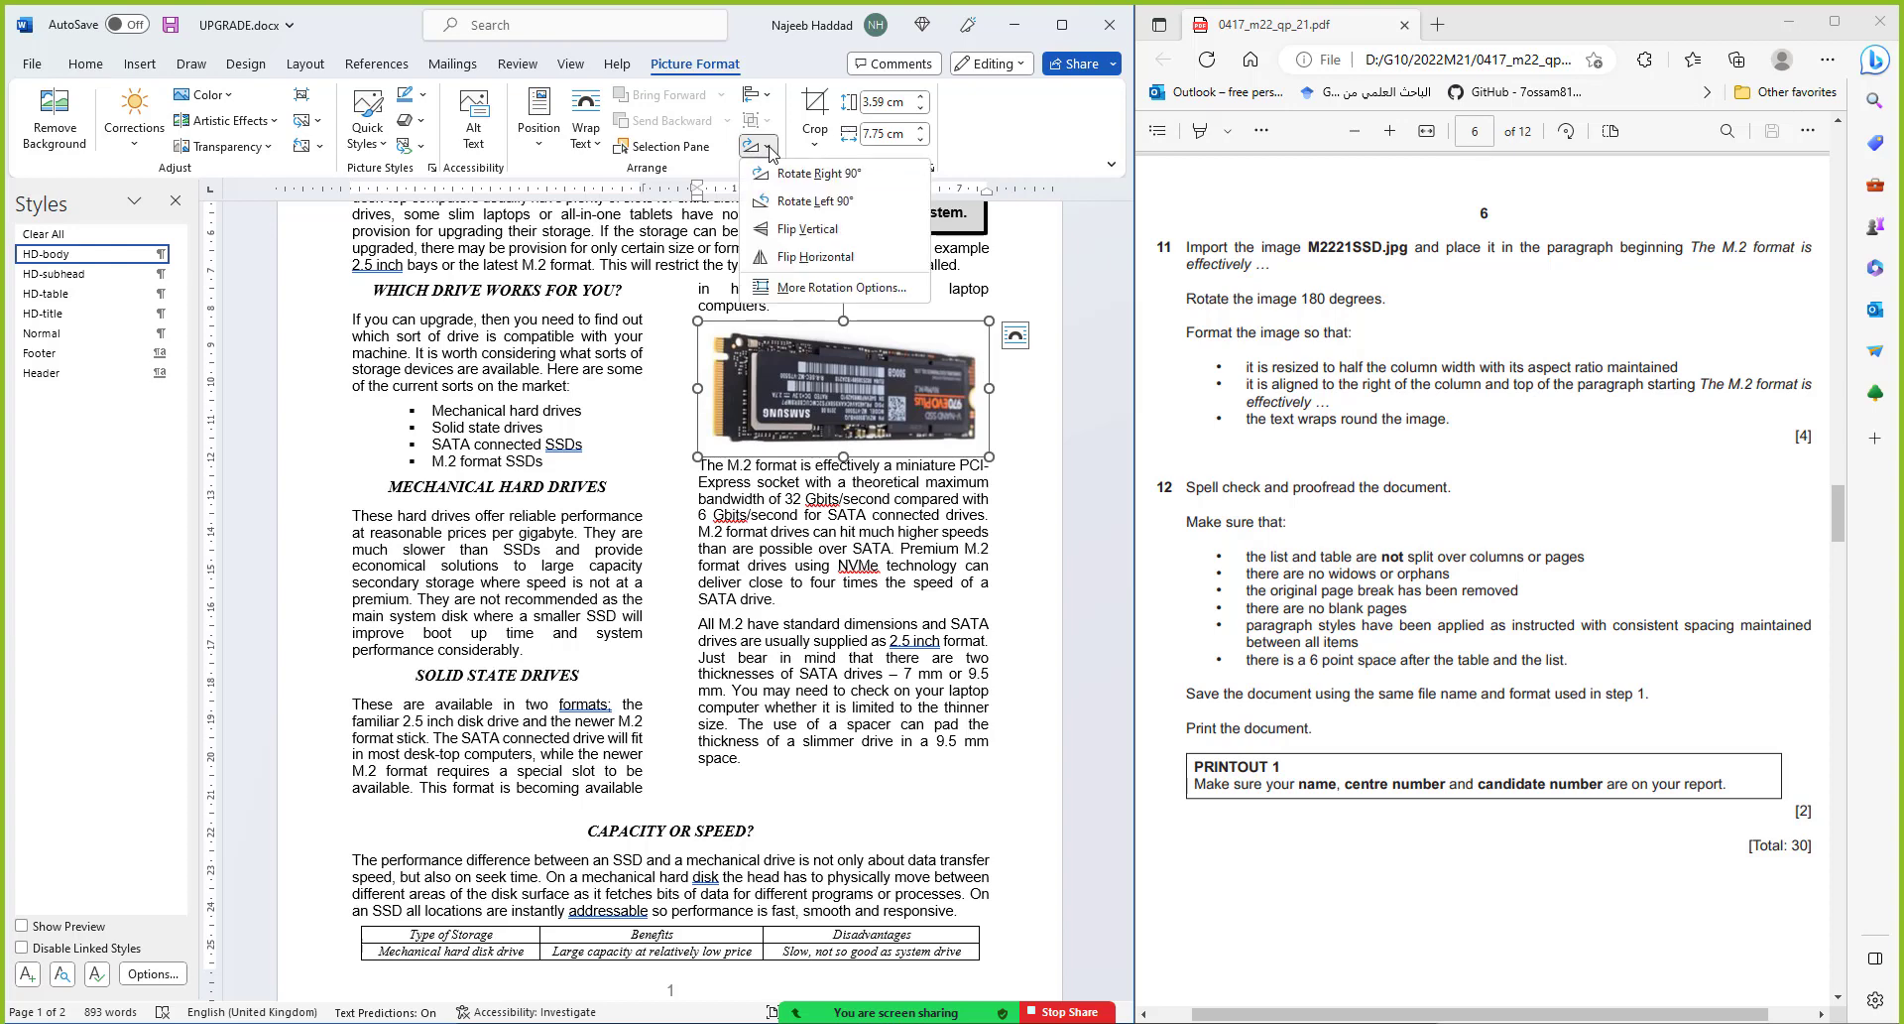
{"action": "left_click", "coordinate": [806, 174]}
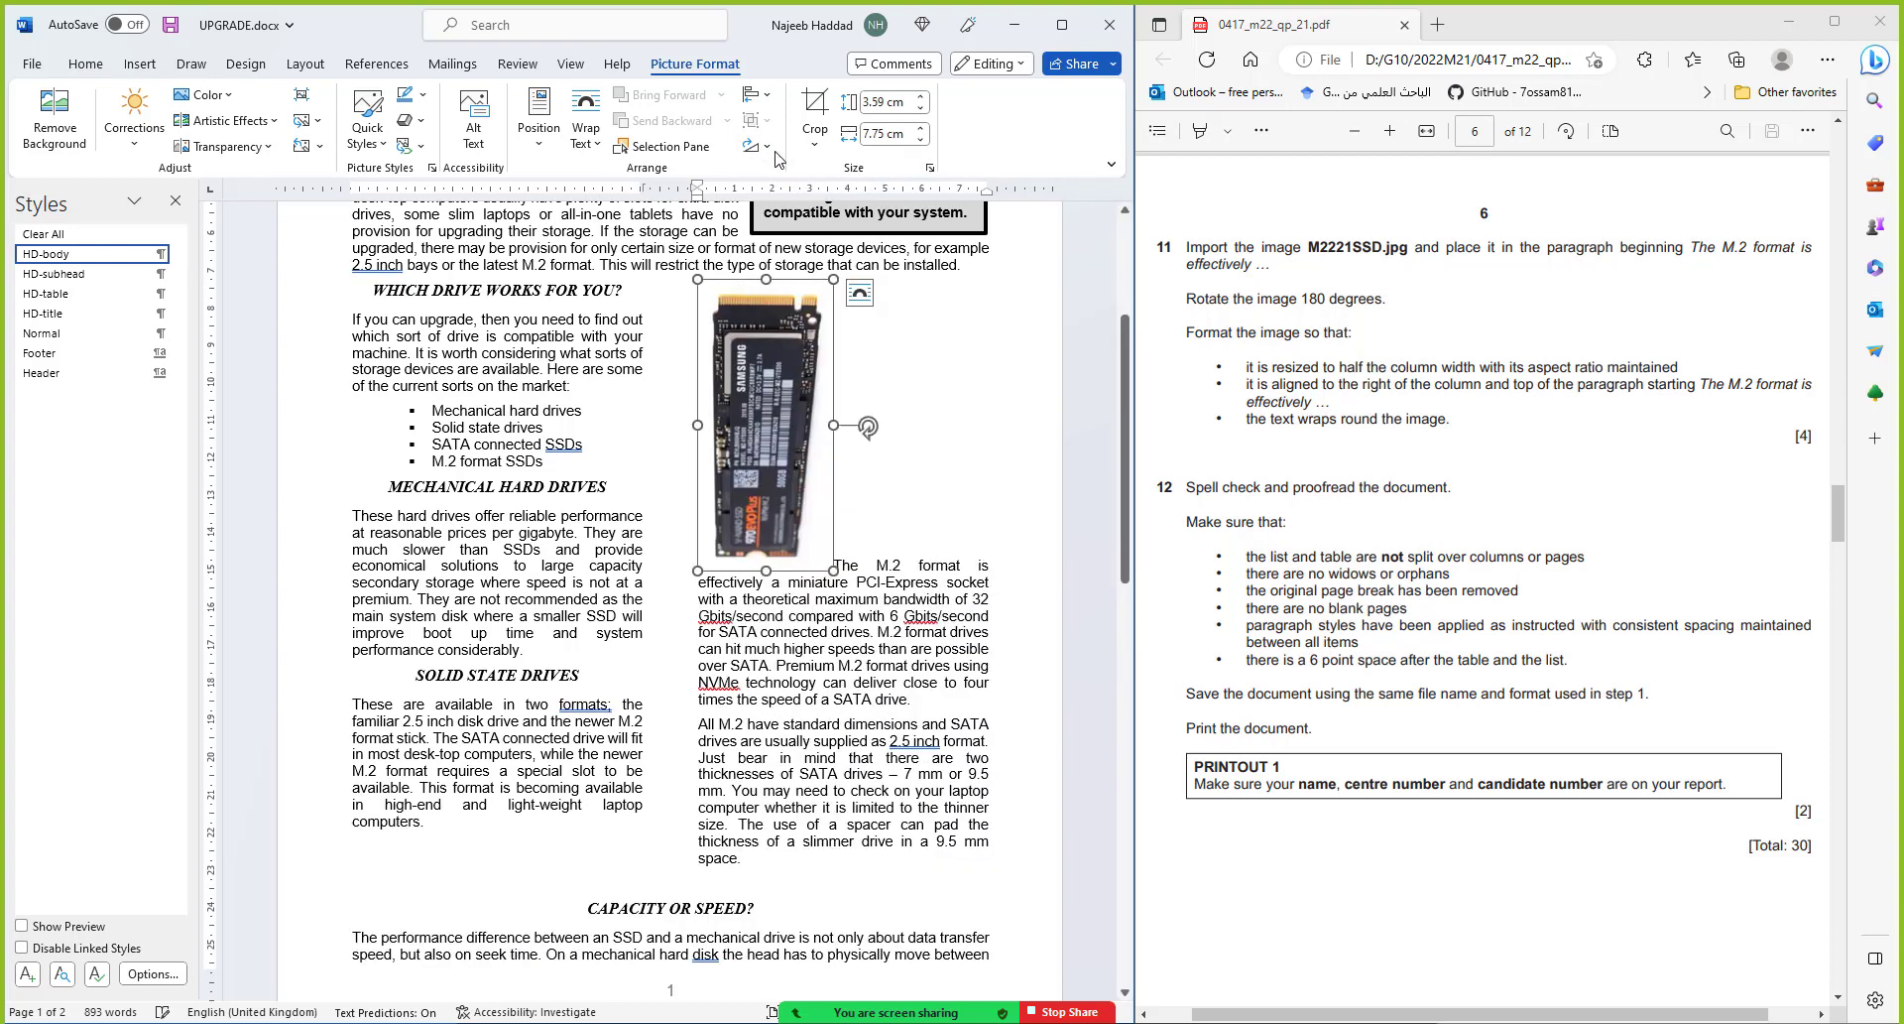
{"action": "left_click", "coordinate": [769, 148]}
{"action": "left_click", "coordinate": [804, 175]}
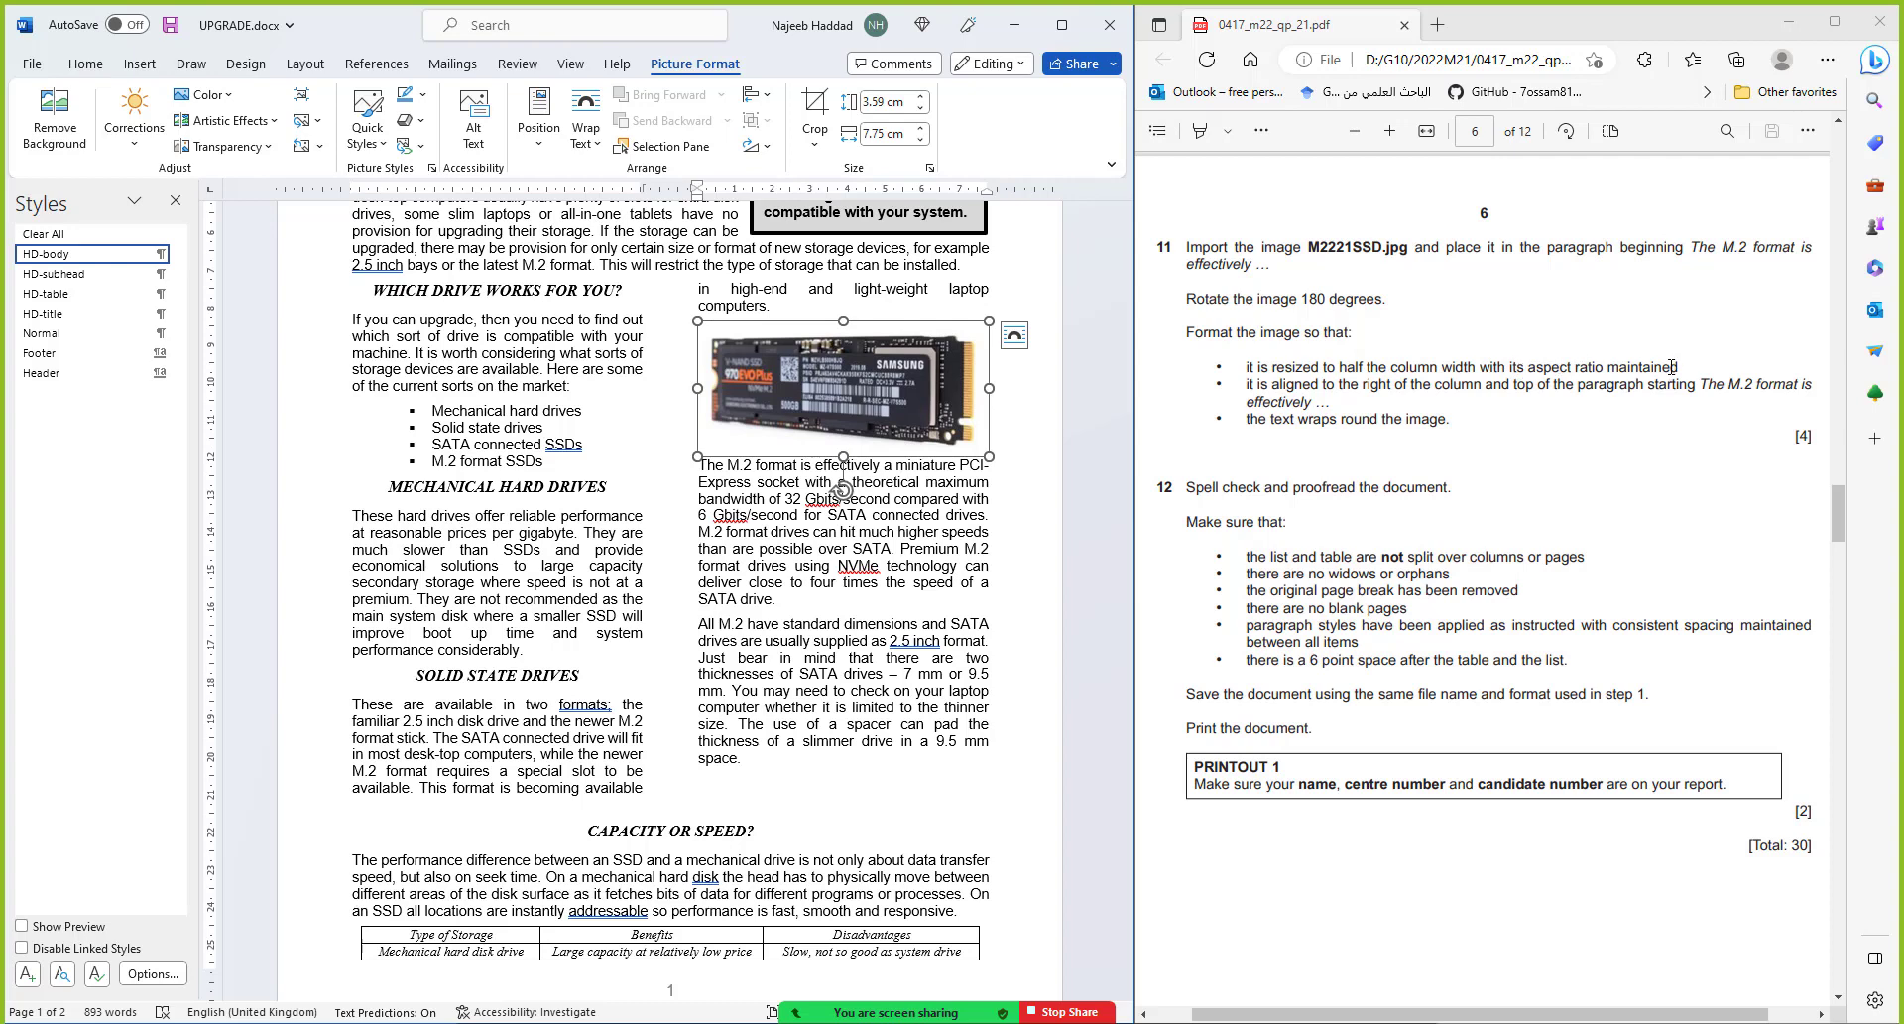
{"action": "left_click", "coordinate": [899, 517]}
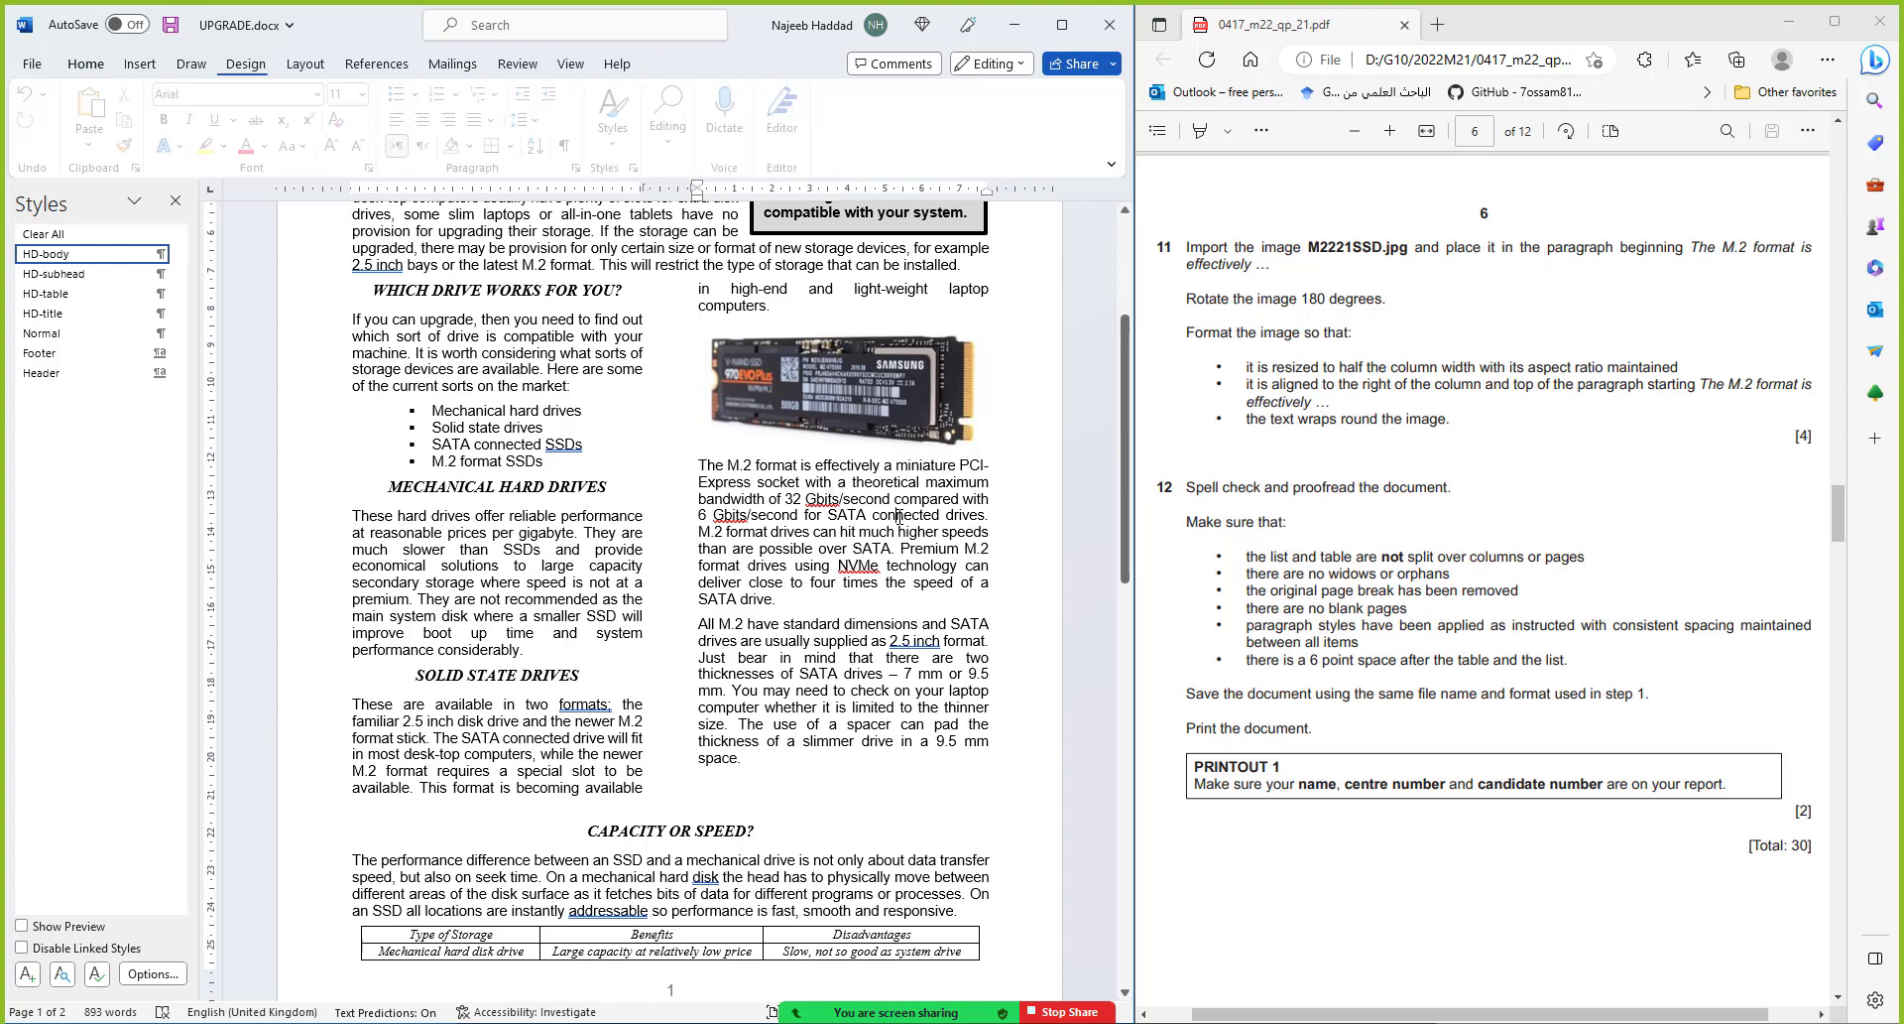
{"action": "left_click", "coordinate": [296, 71]}
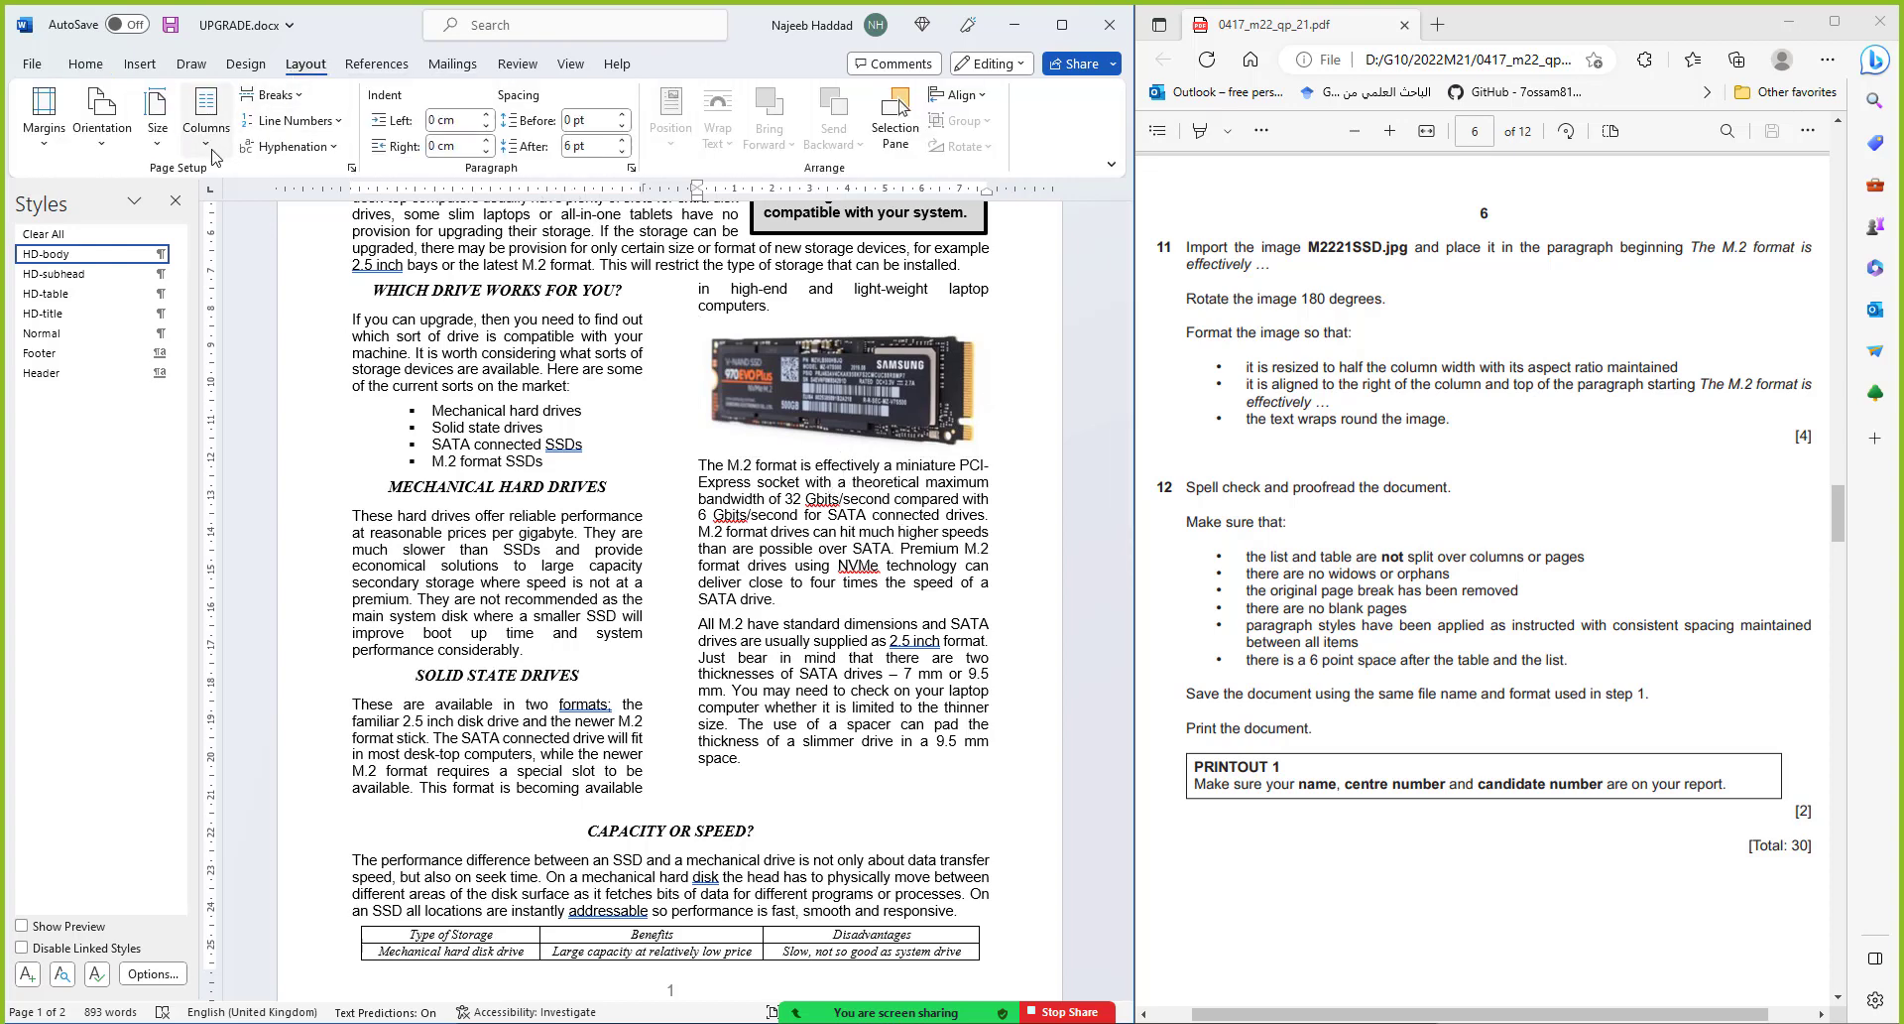
{"action": "left_click", "coordinate": [205, 117]}
{"action": "left_click", "coordinate": [263, 415]}
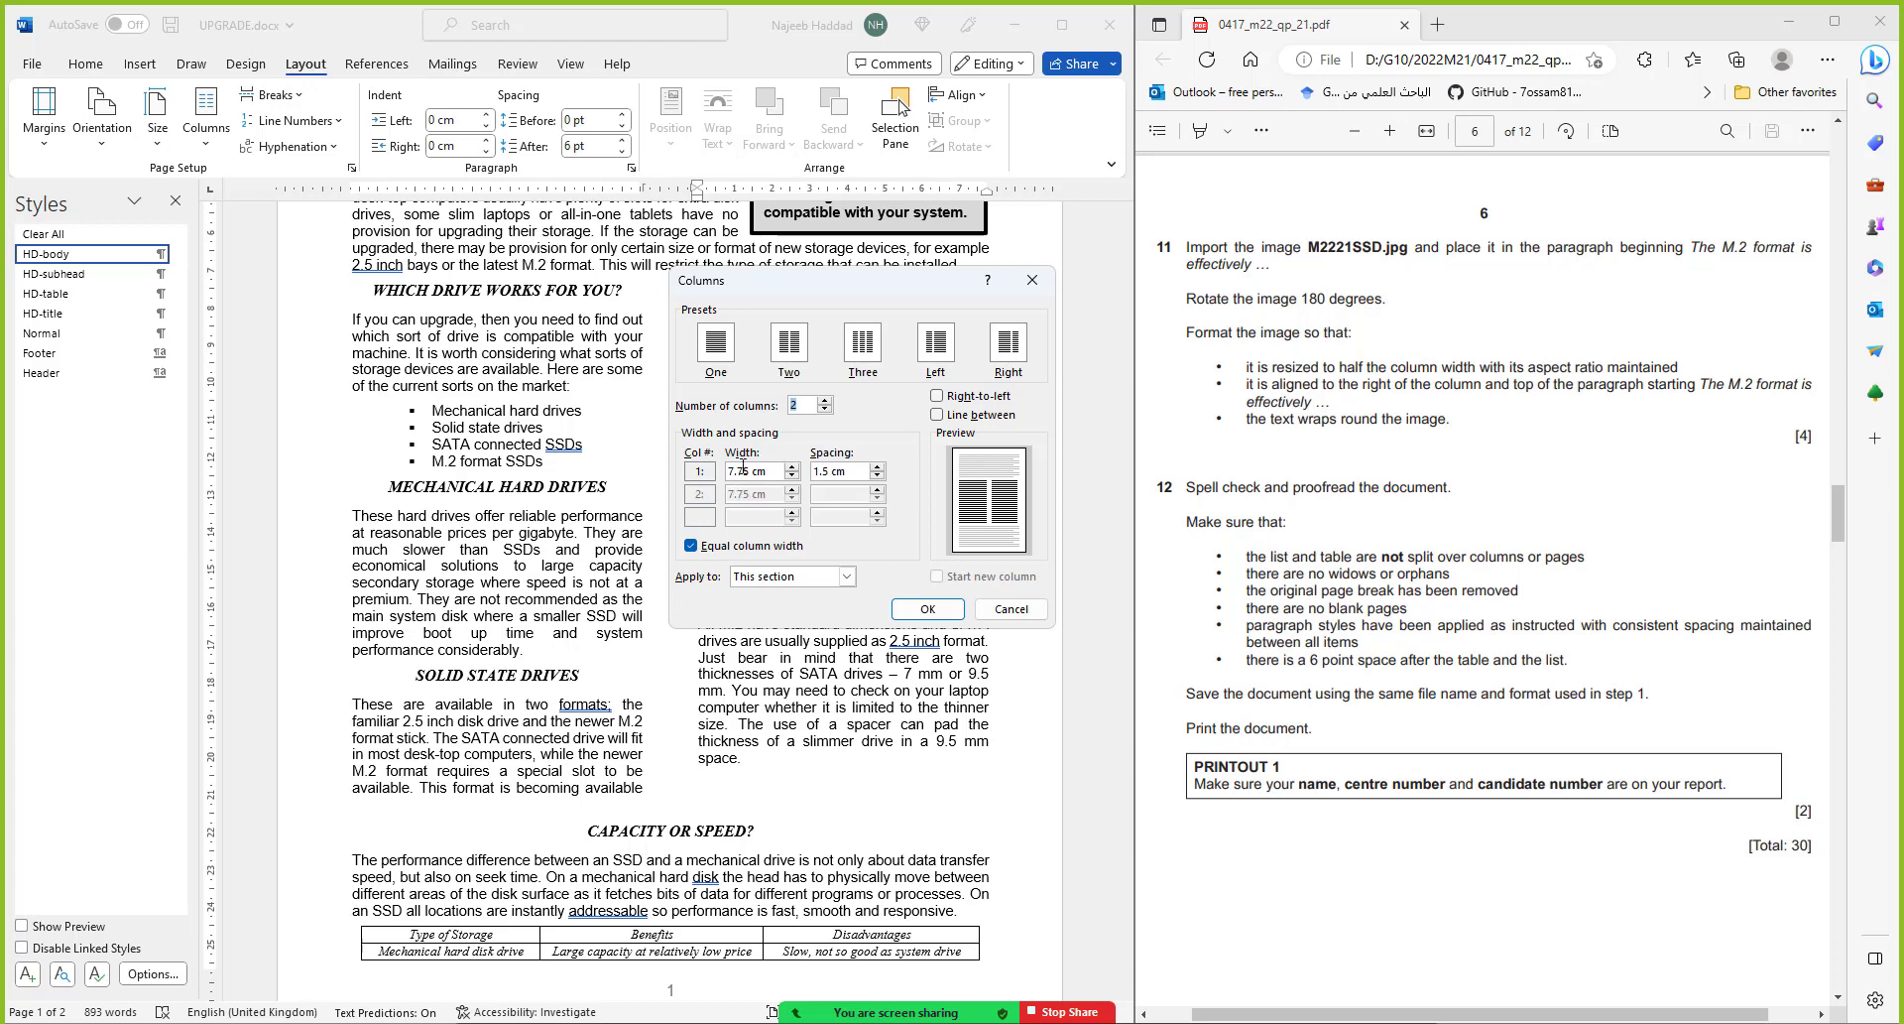
{"action": "key", "text": "Escape"}
{"action": "left_click", "coordinate": [877, 418]}
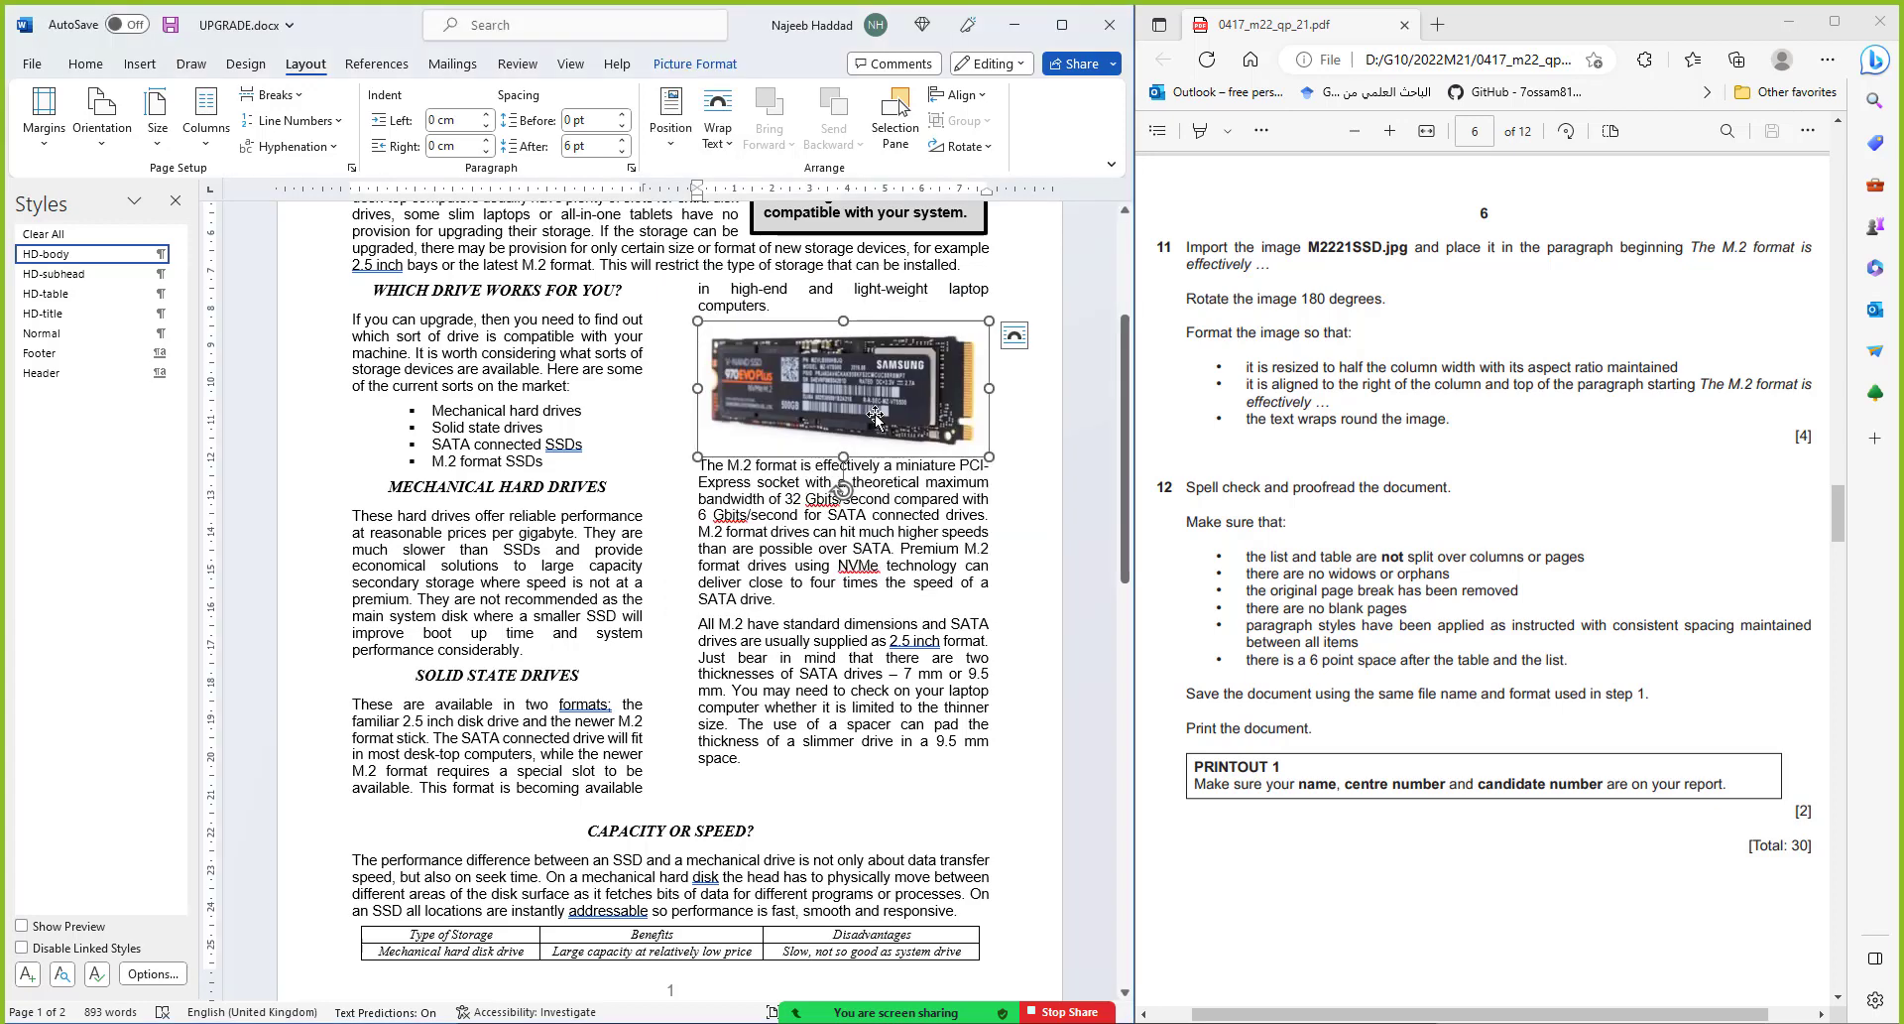
Resize the SSD photo to 3.875 cm wide by 1.8 cm high and move it to the M.2 paragraph
{"action": "left_click", "coordinate": [718, 69]}
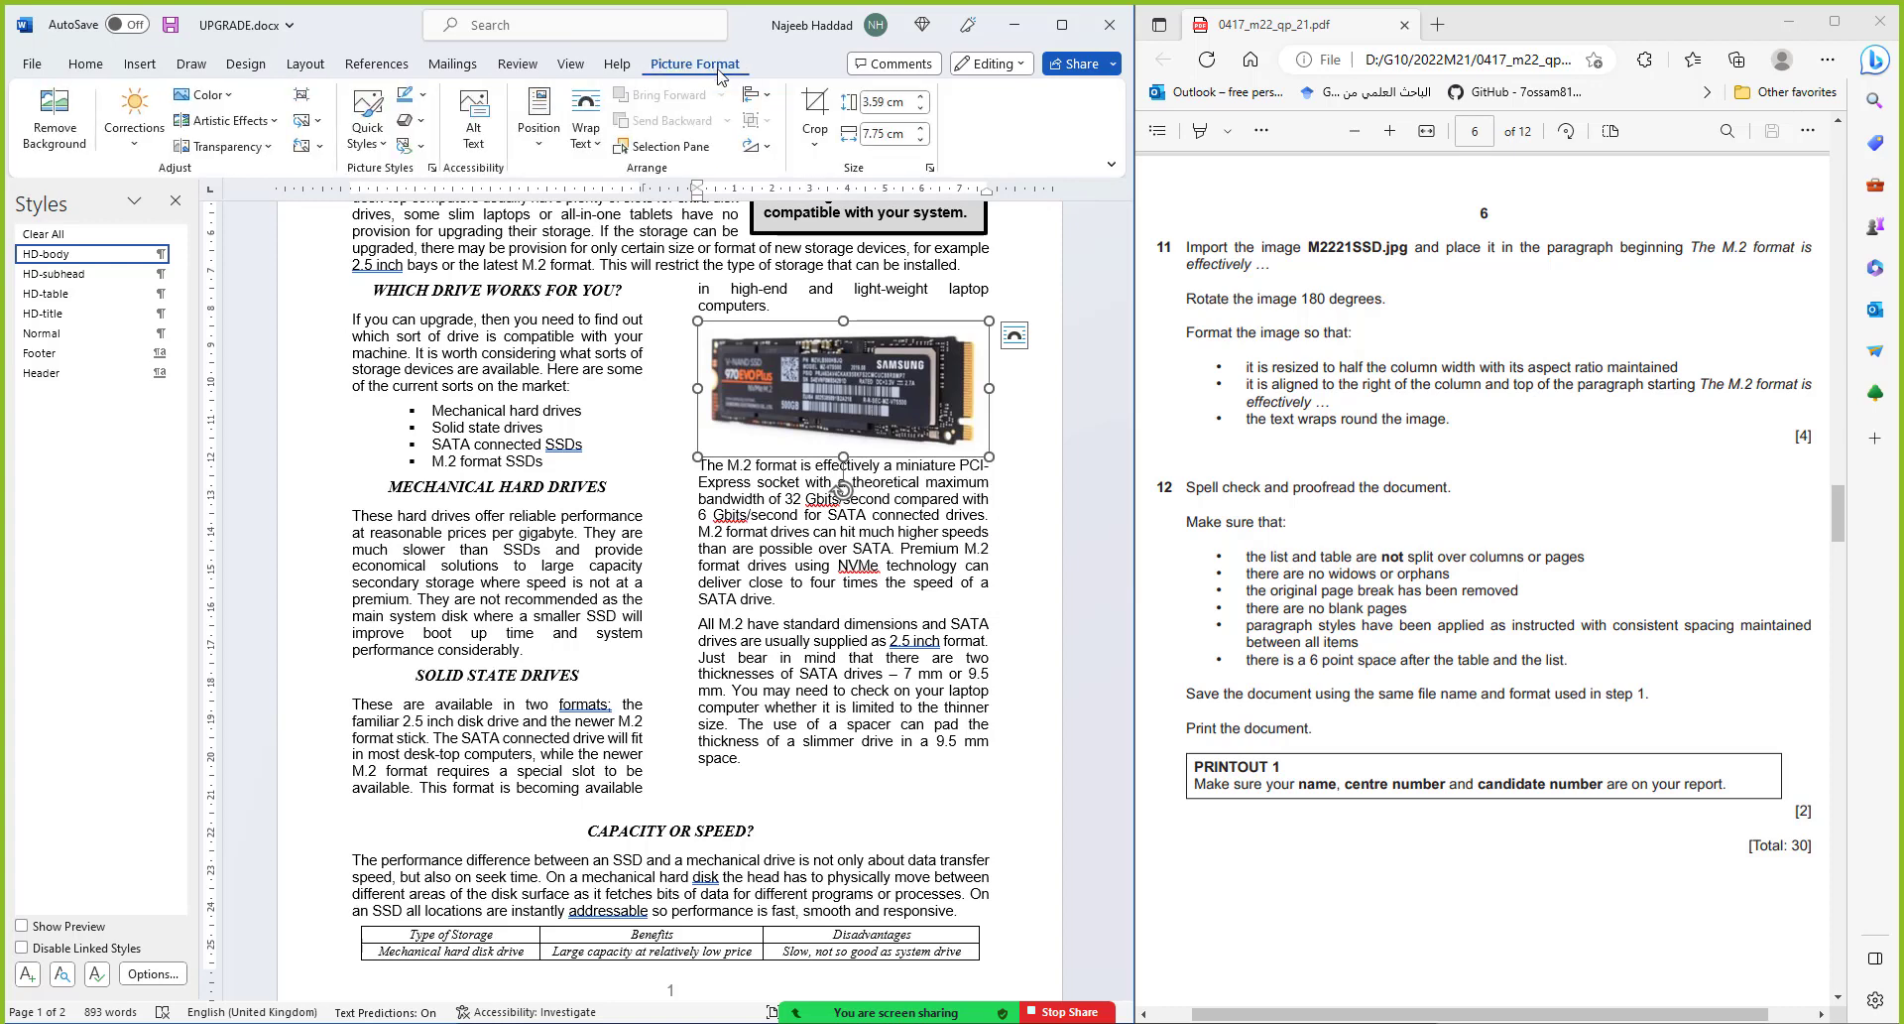
{"action": "left_click", "coordinate": [930, 169]}
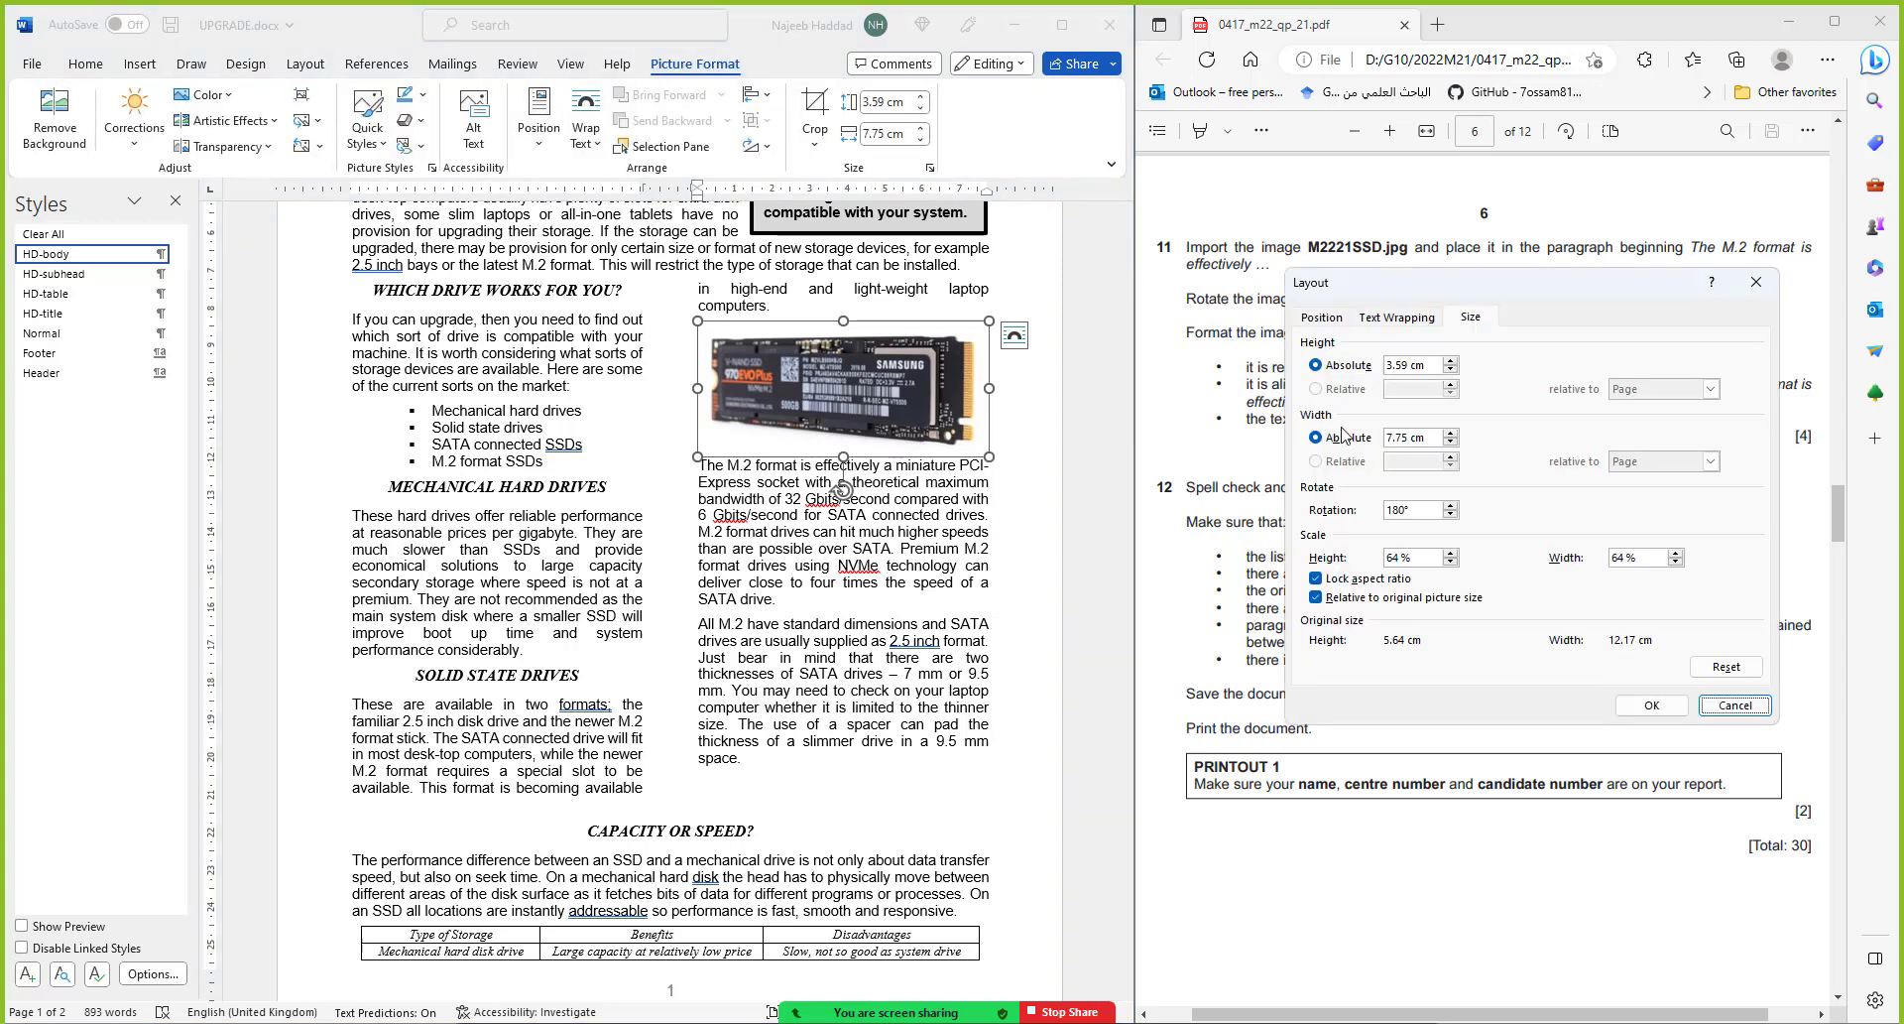
{"action": "left_click", "coordinate": [1412, 437]}
{"action": "double_click", "coordinate": [1409, 436]}
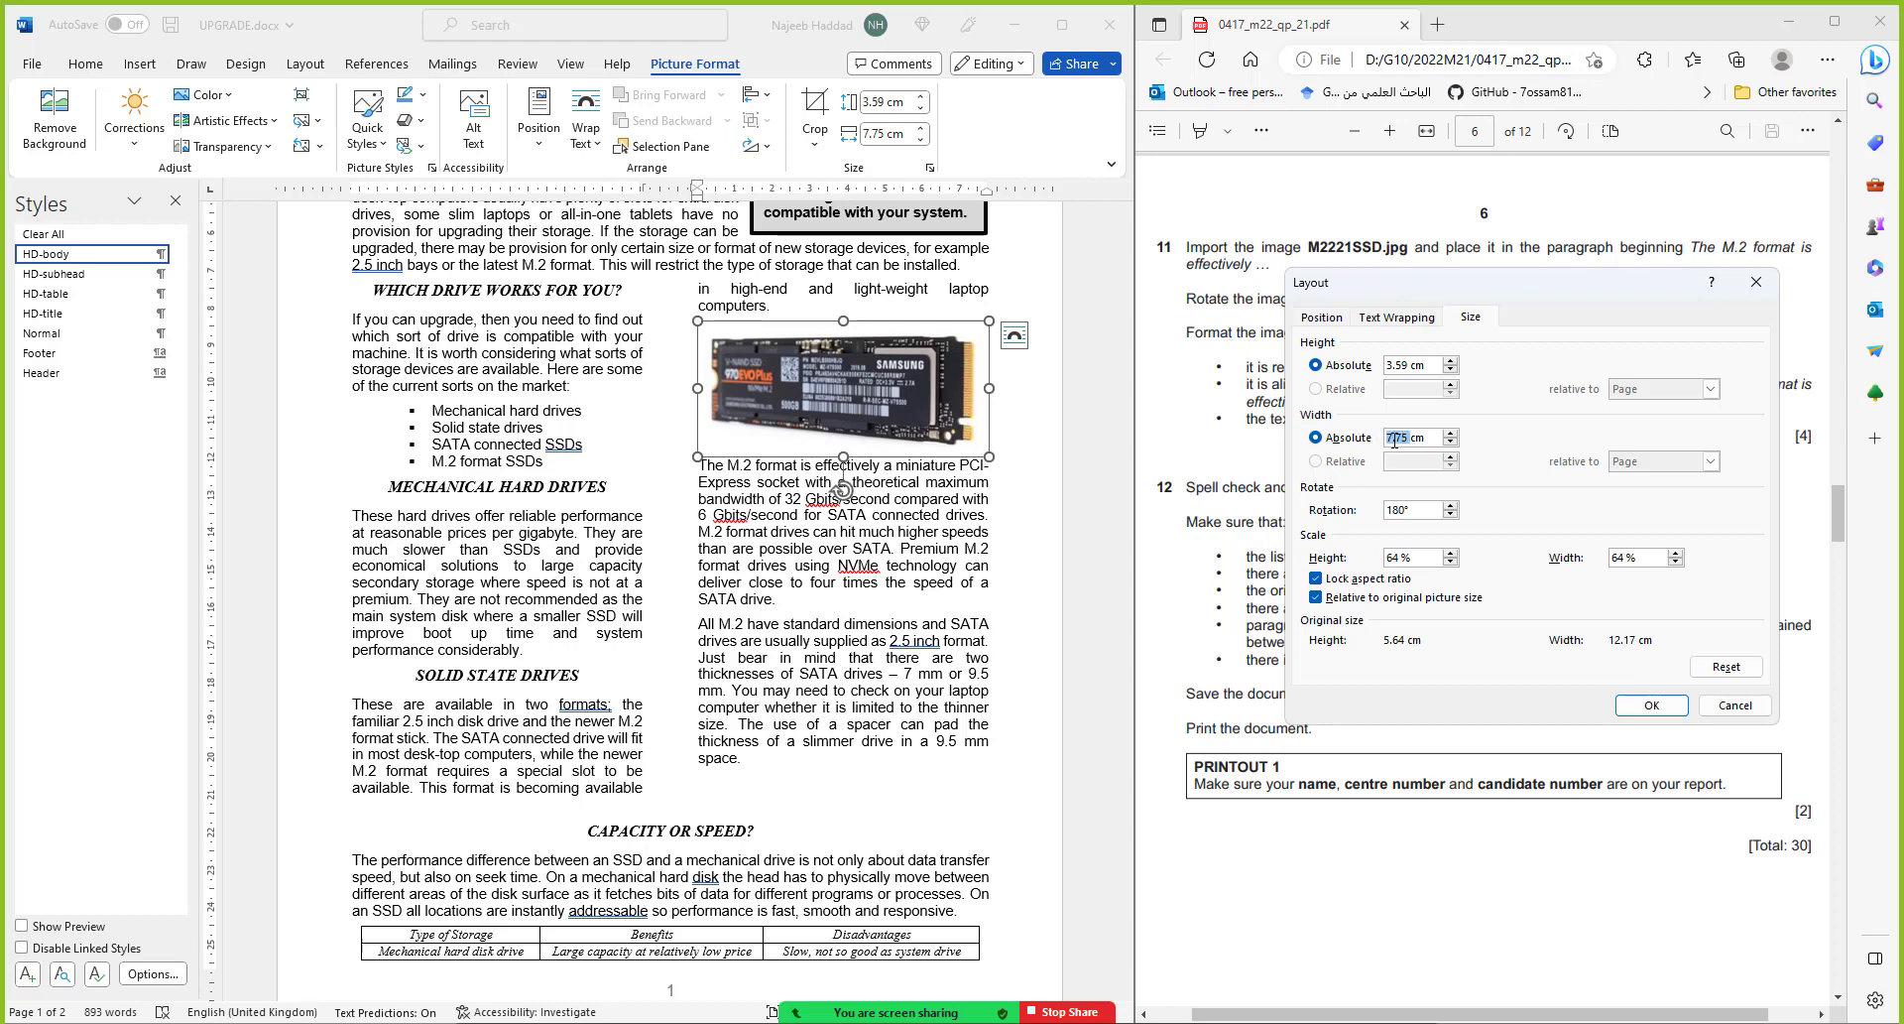
{"action": "type", "text": "3.875"}
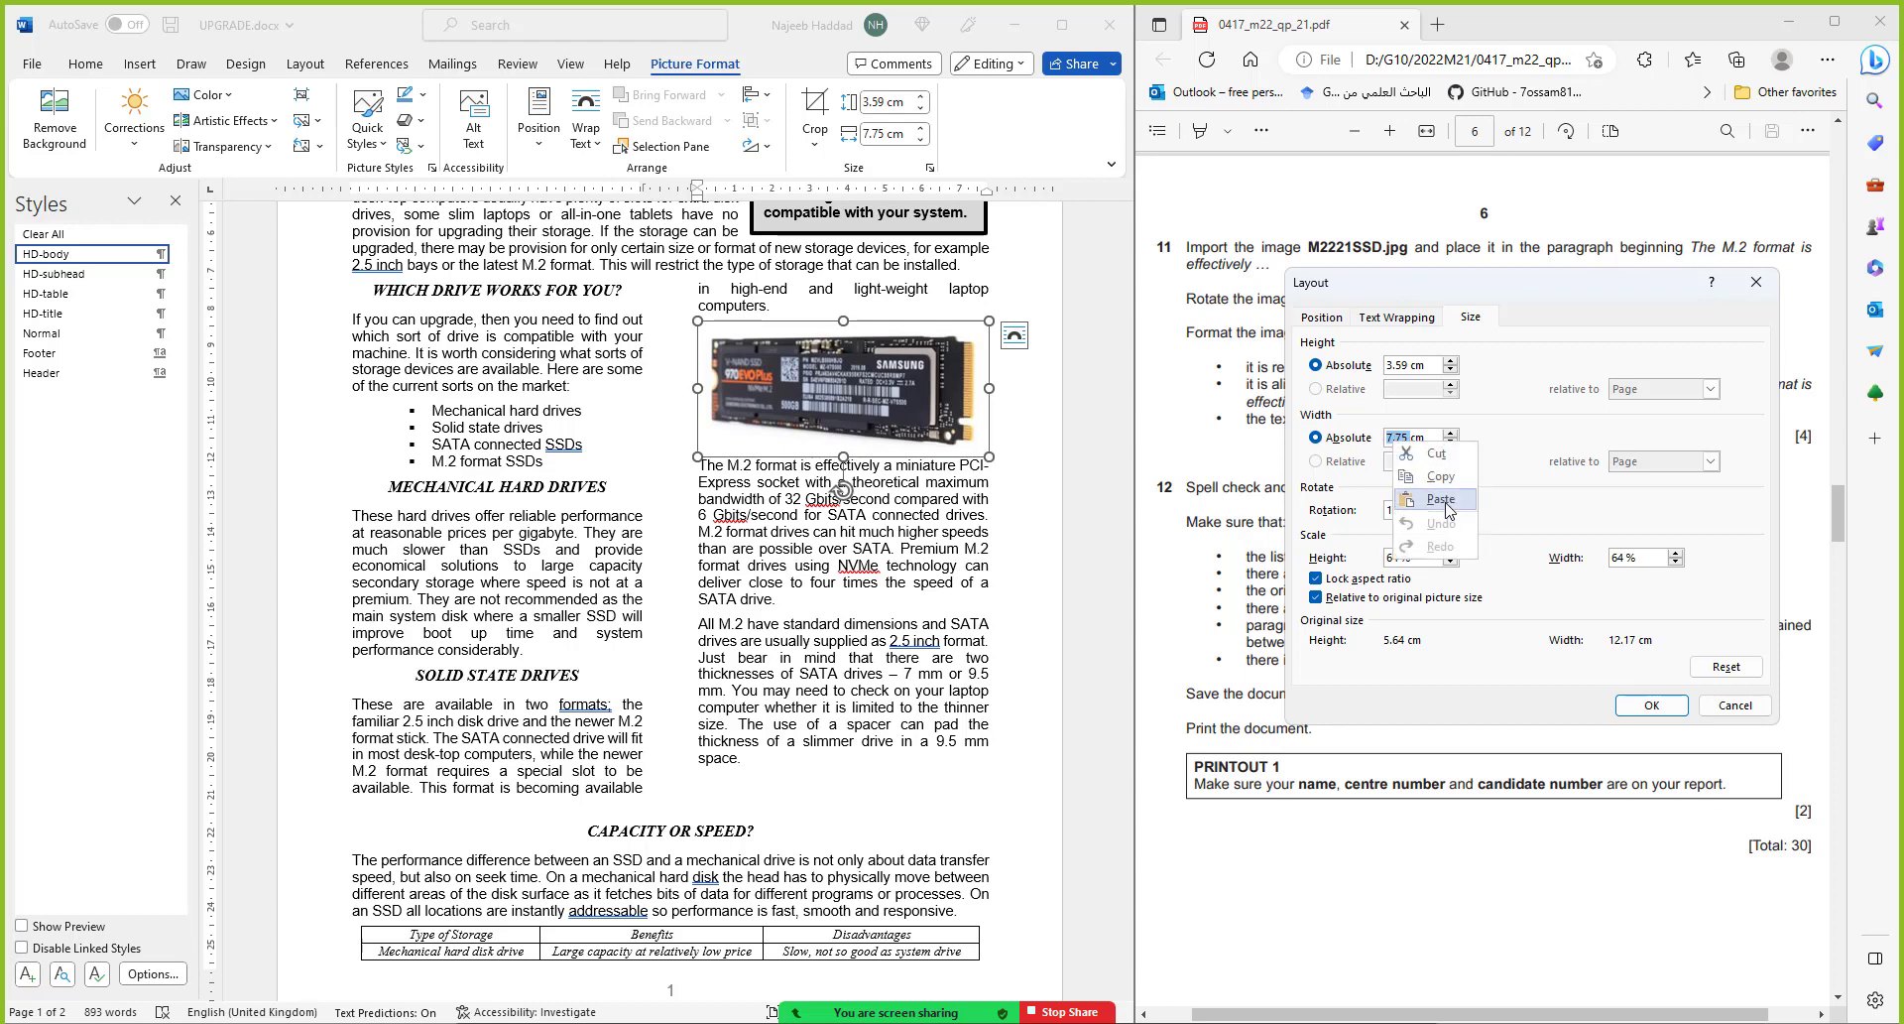
{"action": "double_click", "coordinate": [1401, 365]}
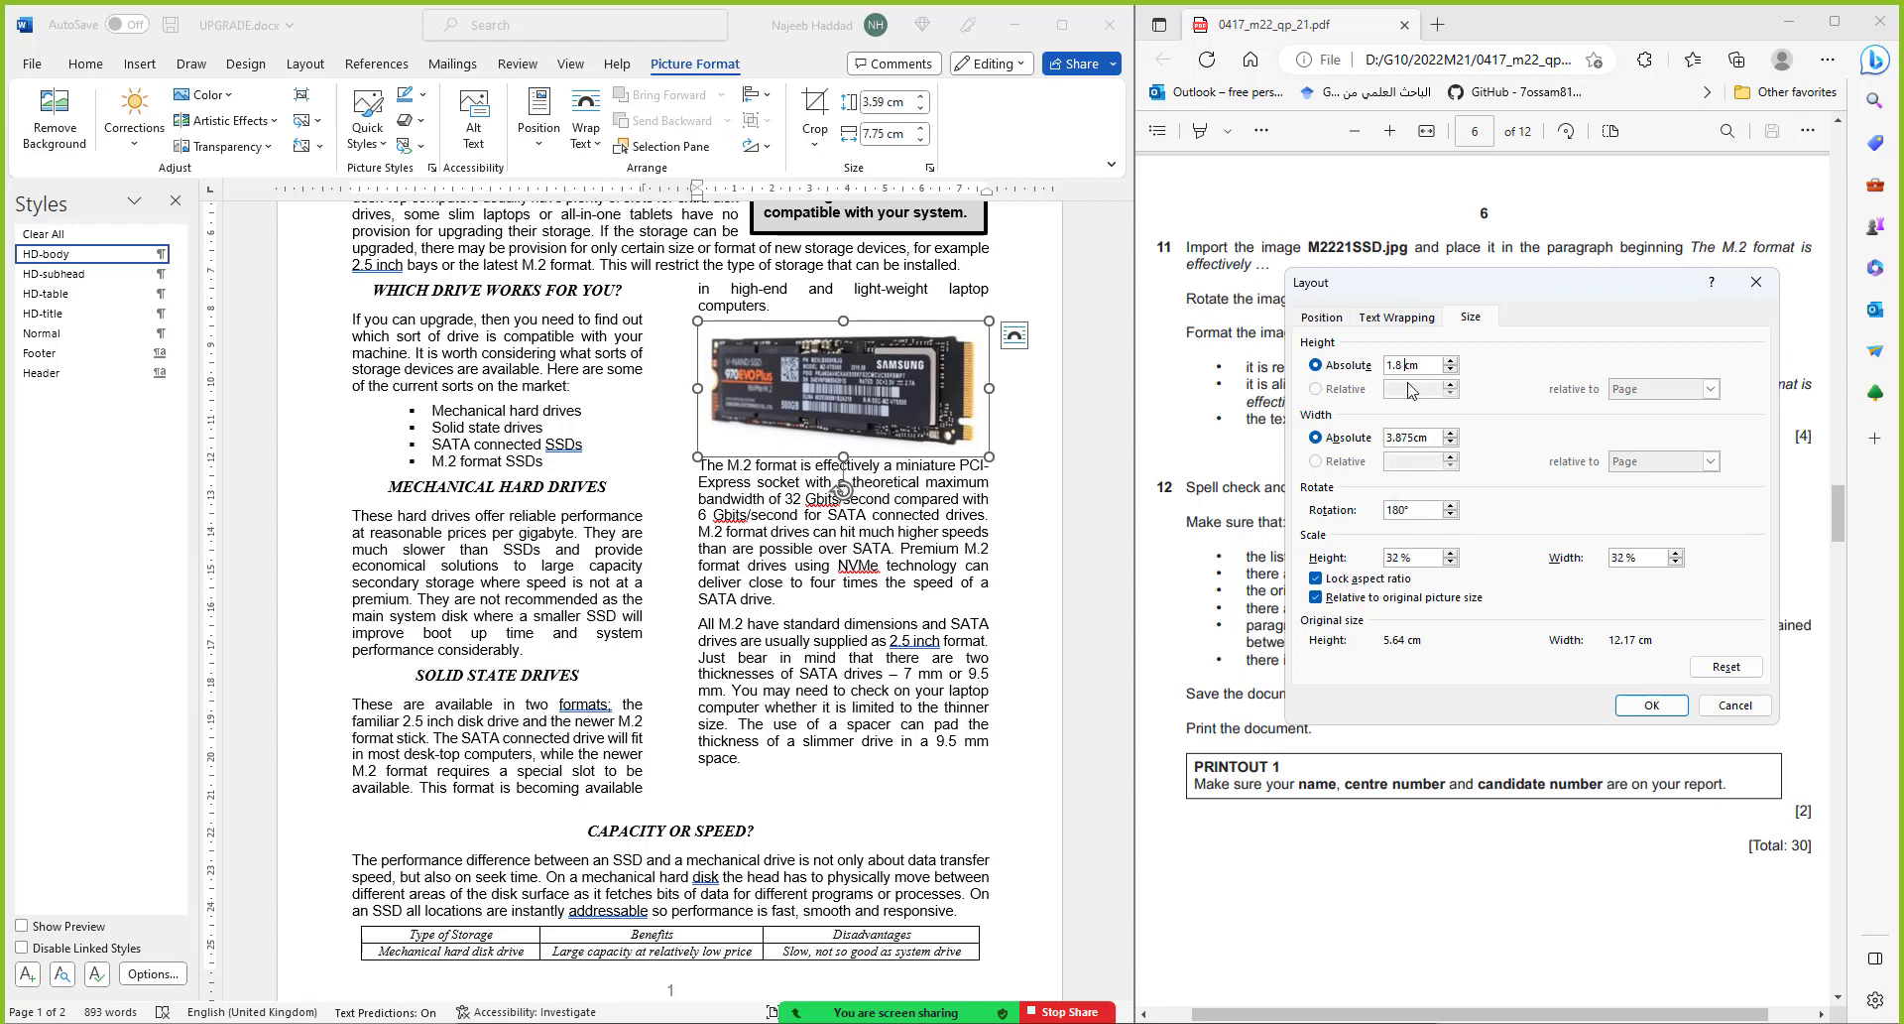
{"action": "type", "text": "1.8"}
{"action": "left_click", "coordinate": [1652, 706]}
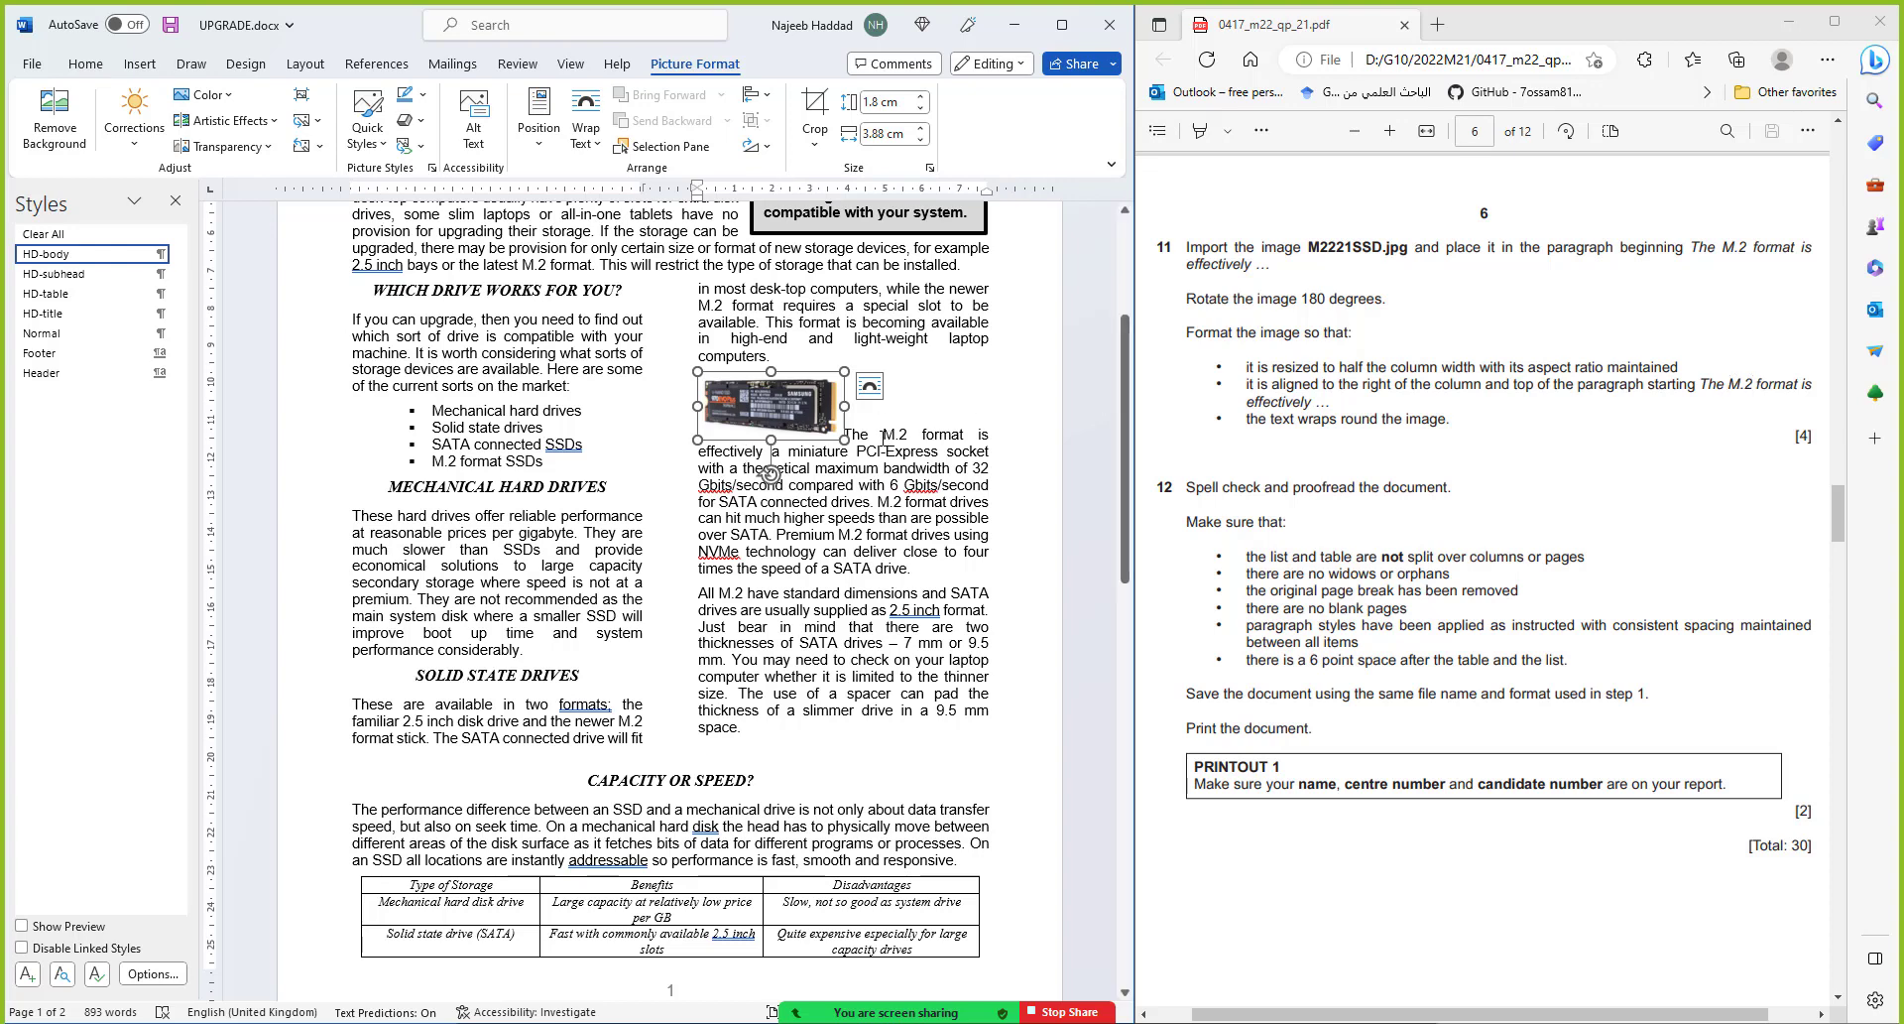
{"action": "mouse_move", "coordinate": [789, 415]}
{"action": "left_mouse_down"}
{"action": "mouse_move", "coordinate": [893, 429]}
{"action": "mouse_move", "coordinate": [796, 422]}
{"action": "left_mouse_up"}
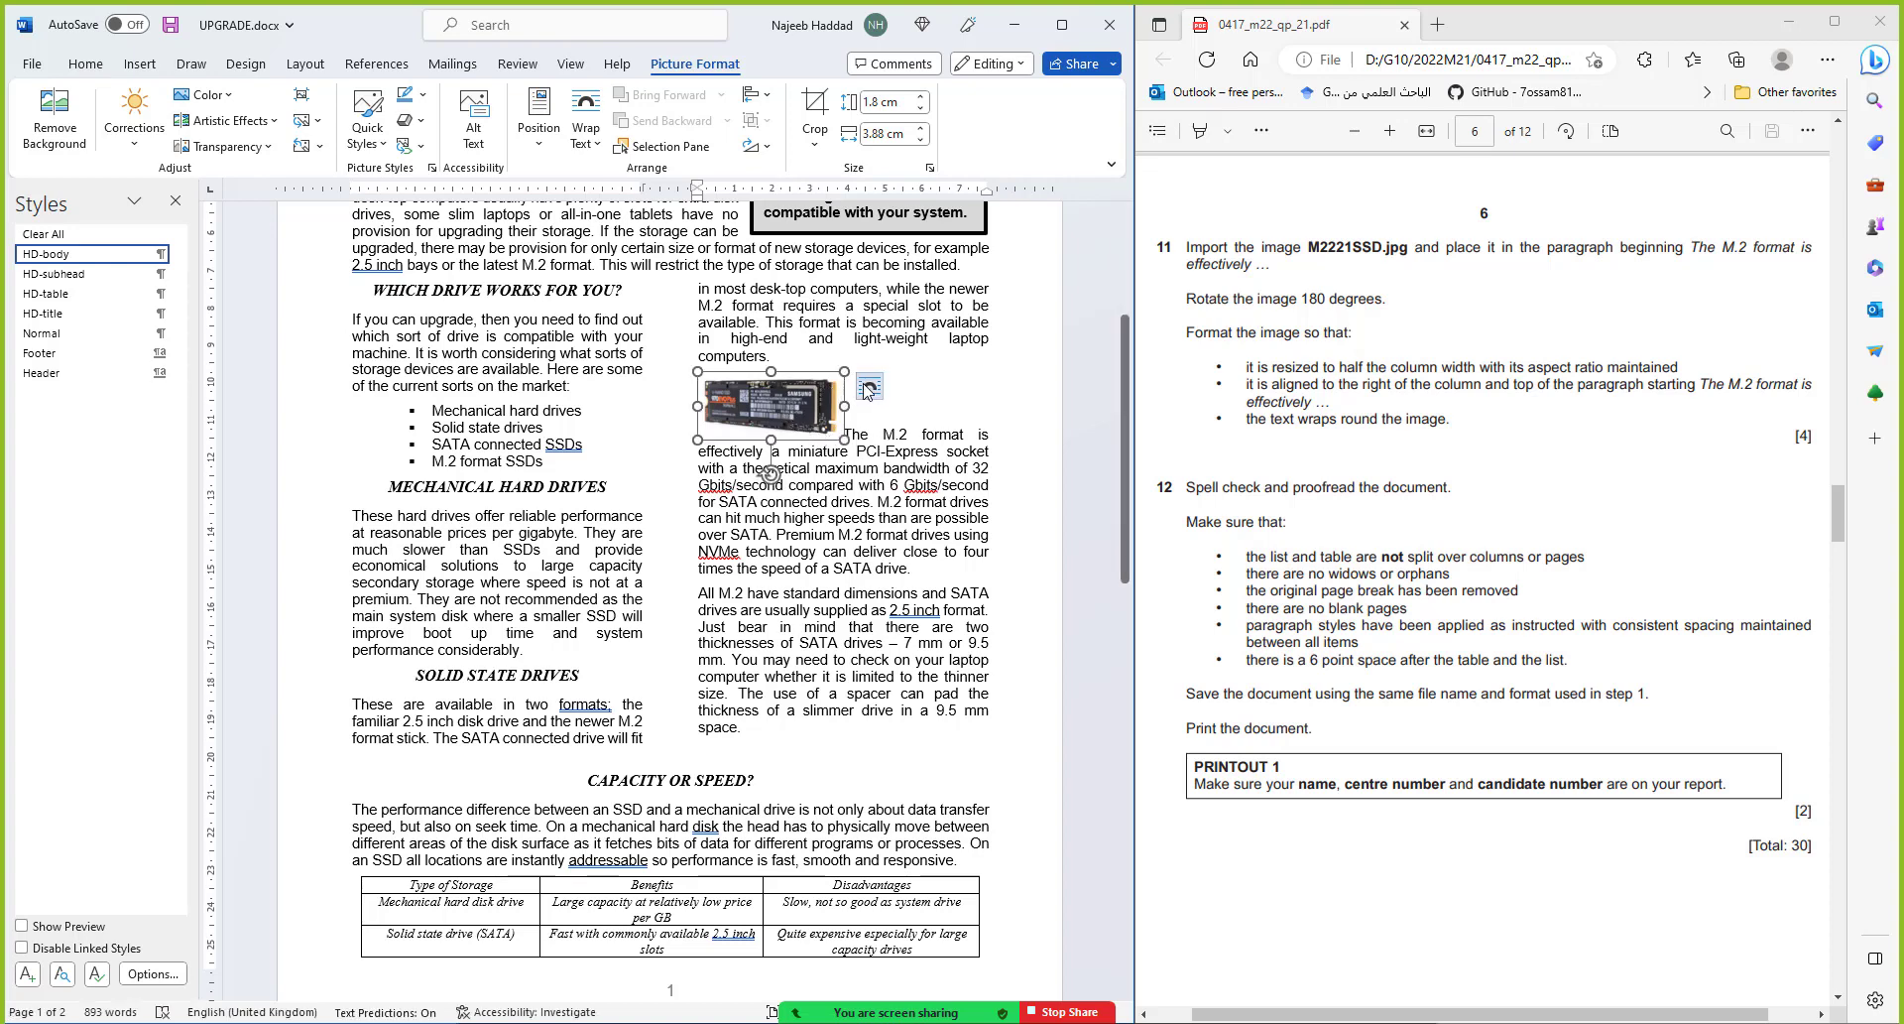
{"action": "left_click", "coordinate": [867, 388]}
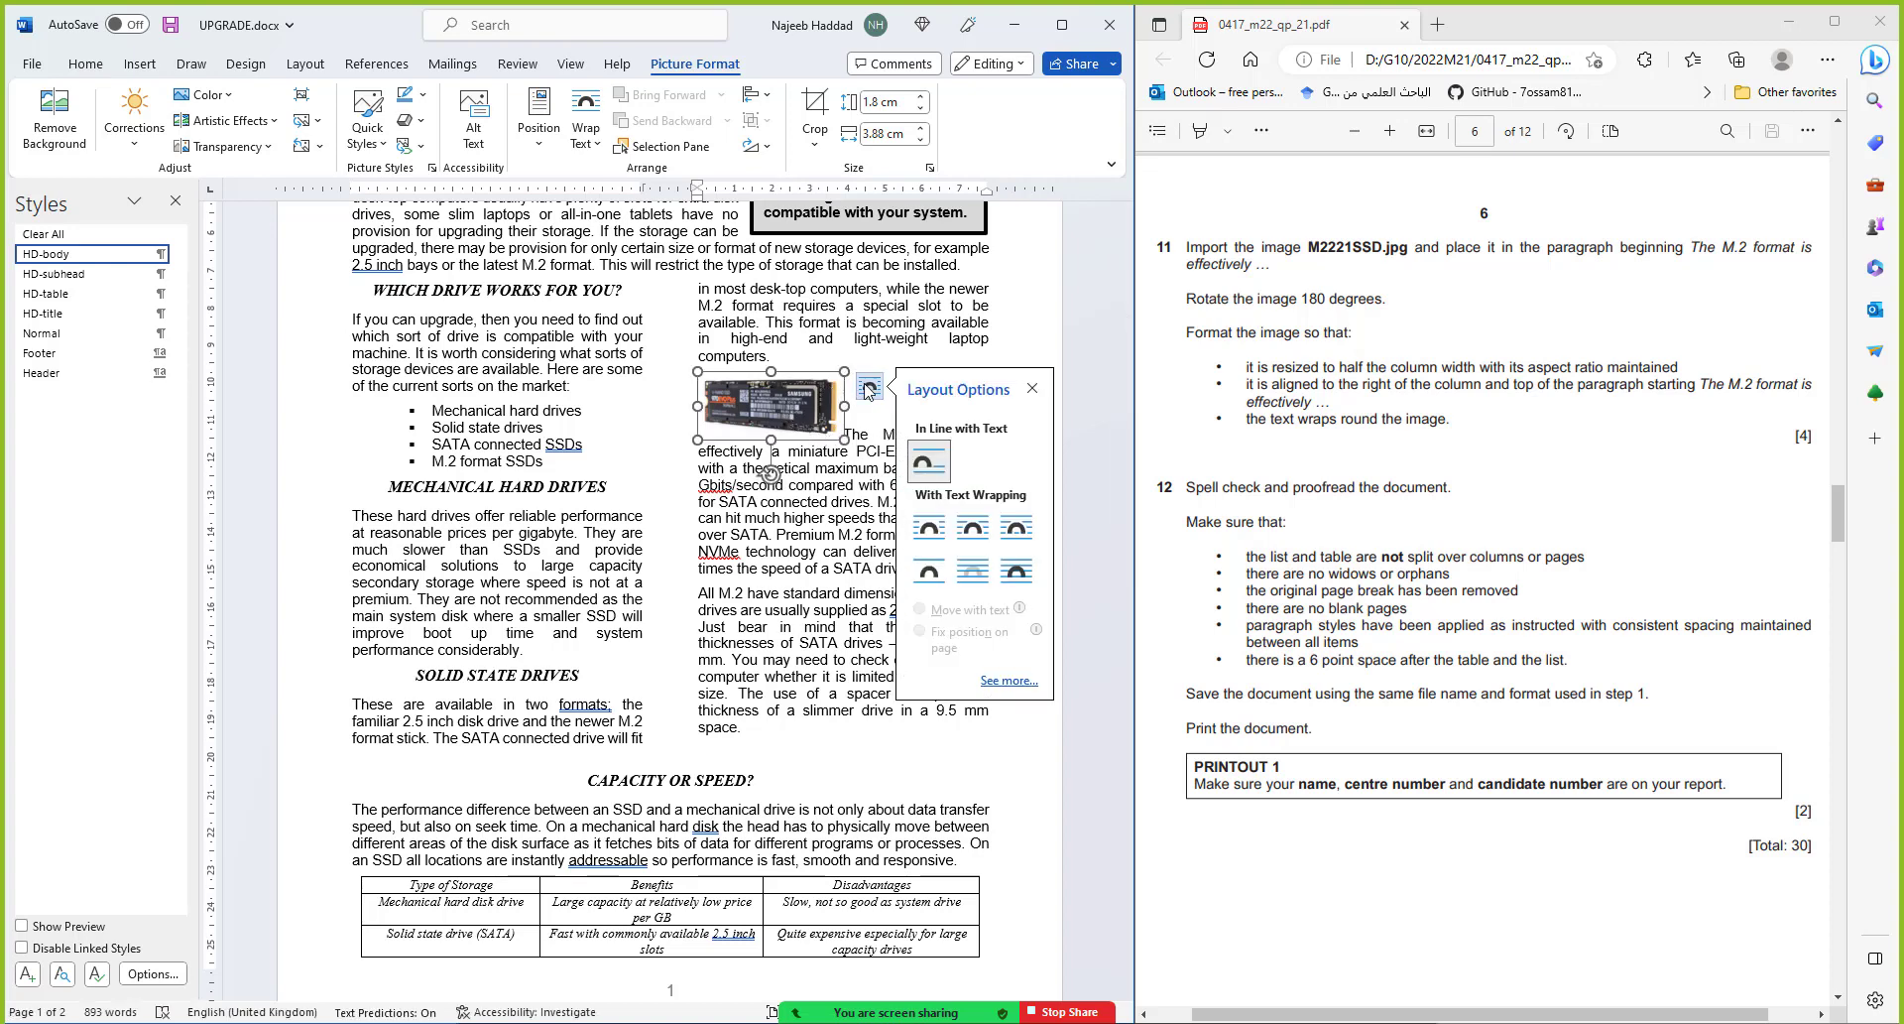
Give the photo square wrapping, place it at the top right of the M.2 paragraph, and save
{"action": "left_click", "coordinate": [970, 535]}
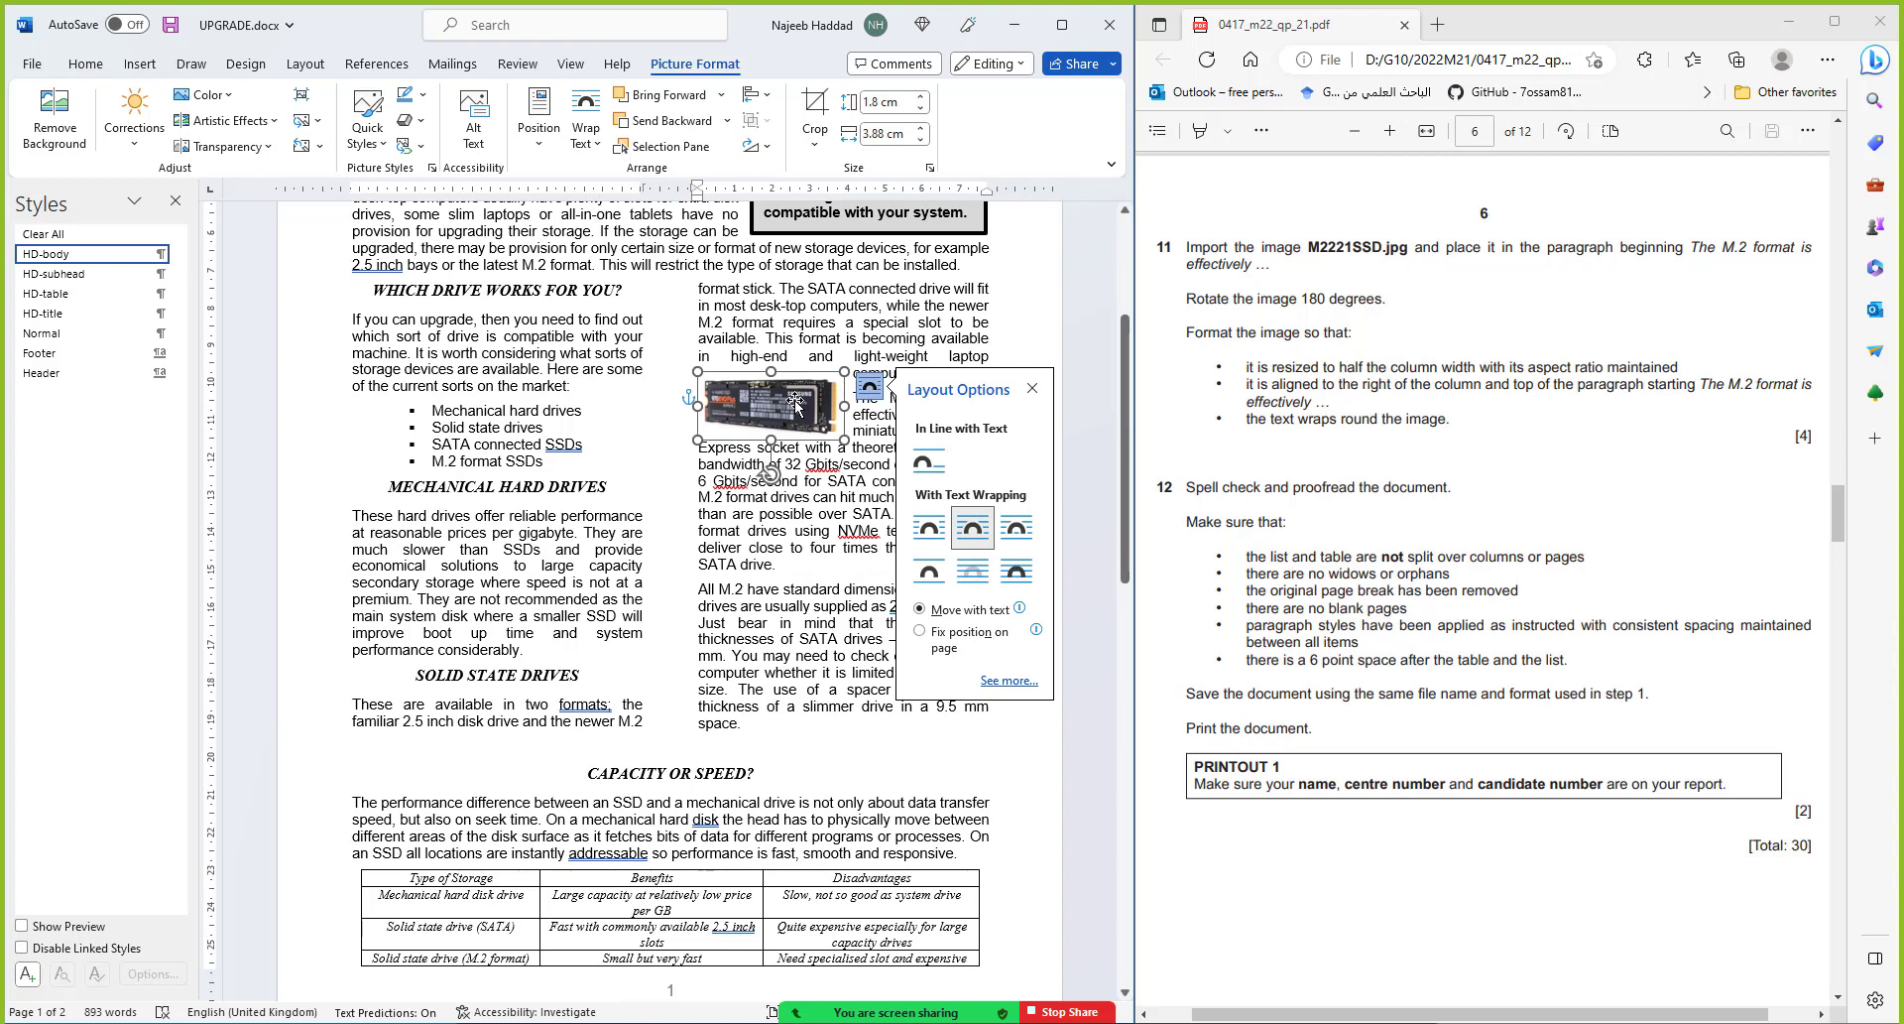
{"action": "left_click", "coordinate": [1033, 388]}
{"action": "left_click_drag", "start_coordinate": [786, 417], "coordinate": [935, 437]}
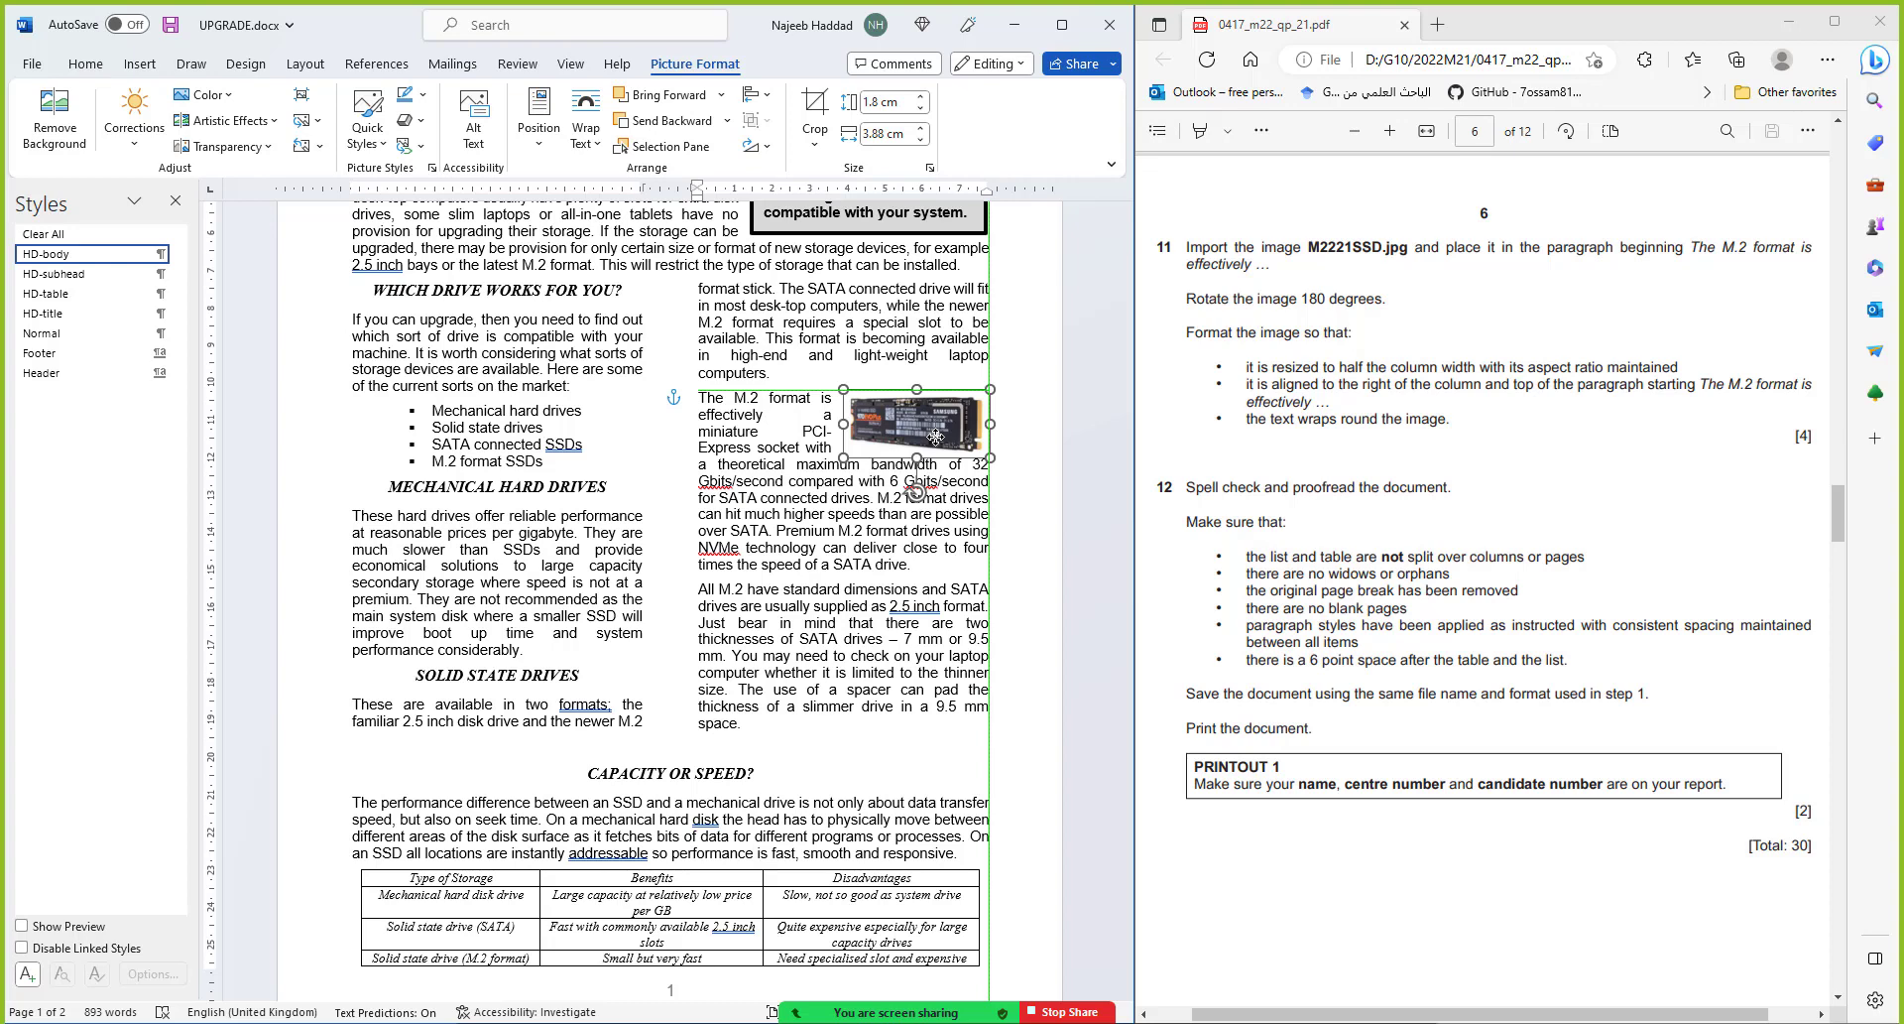
{"action": "left_click_drag", "start_coordinate": [935, 436], "coordinate": [936, 436]}
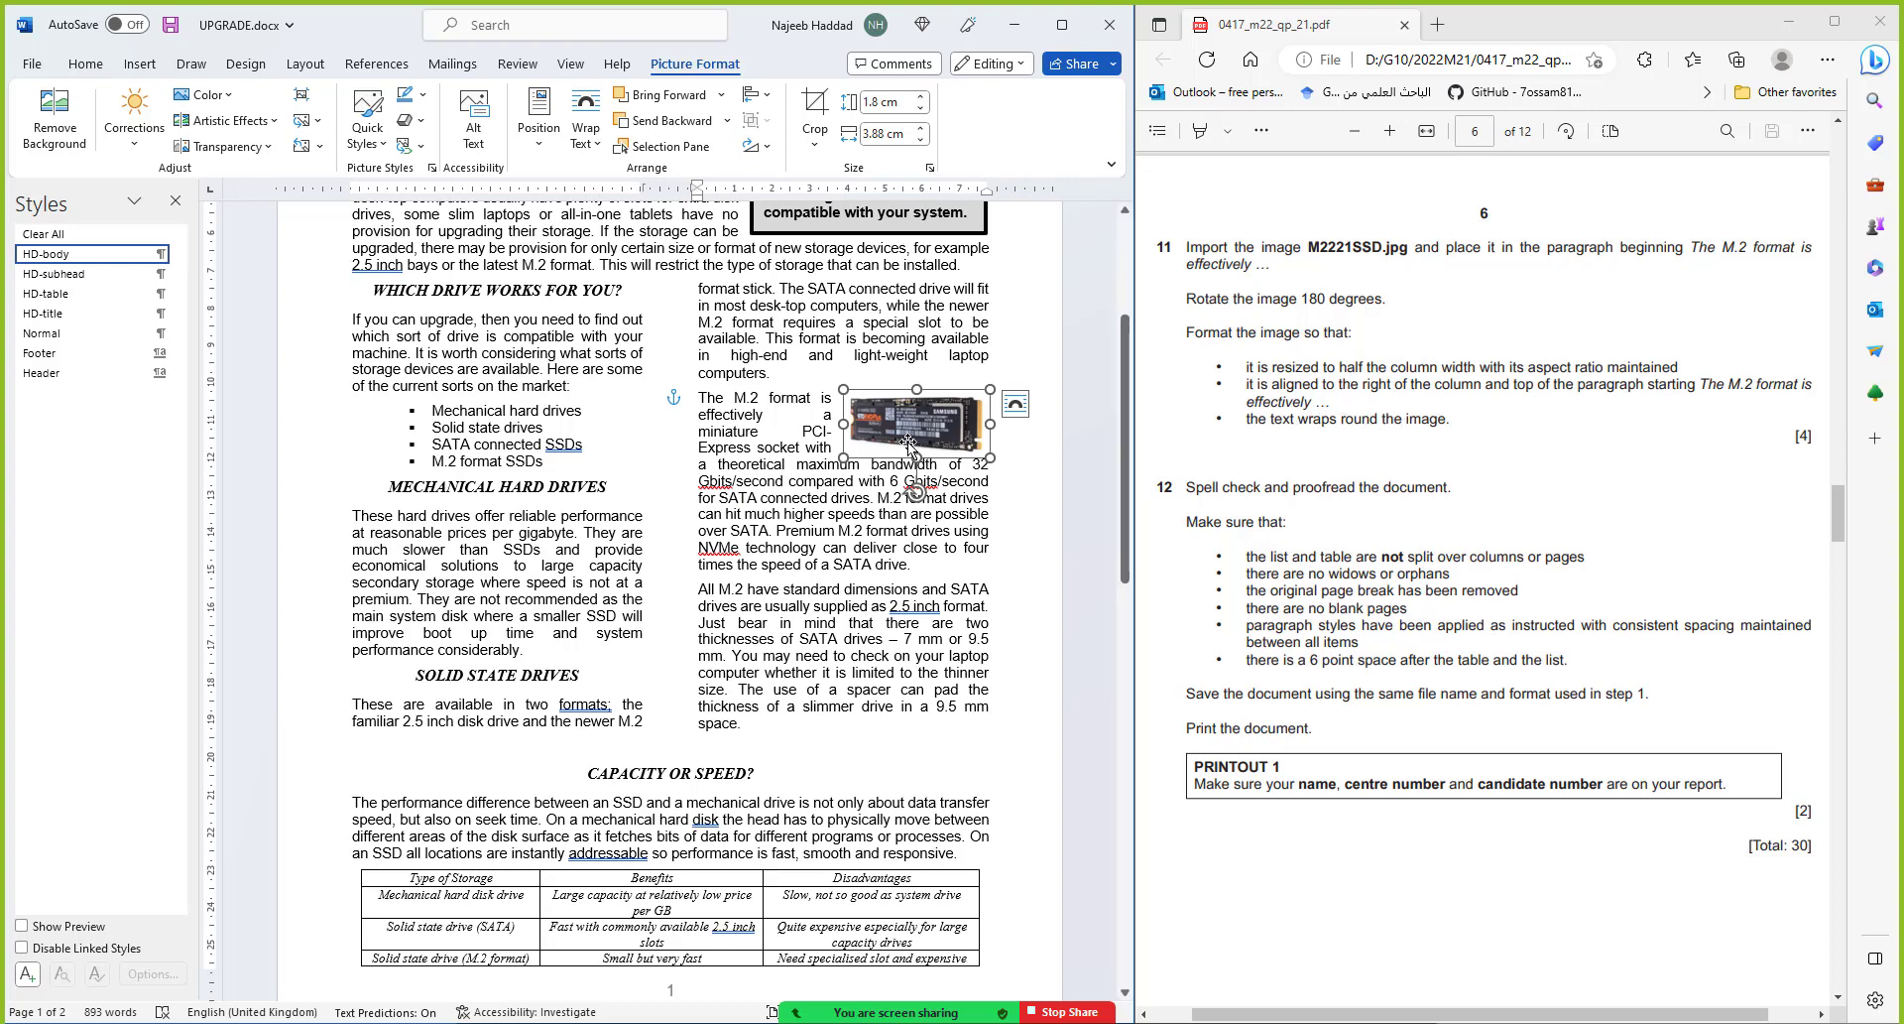
{"action": "left_click", "coordinate": [1083, 607]}
{"action": "scroll", "coordinate": [1082, 607], "scroll_direction": "down", "scroll_amount": 2}
{"action": "key", "text": "ctrl+s"}
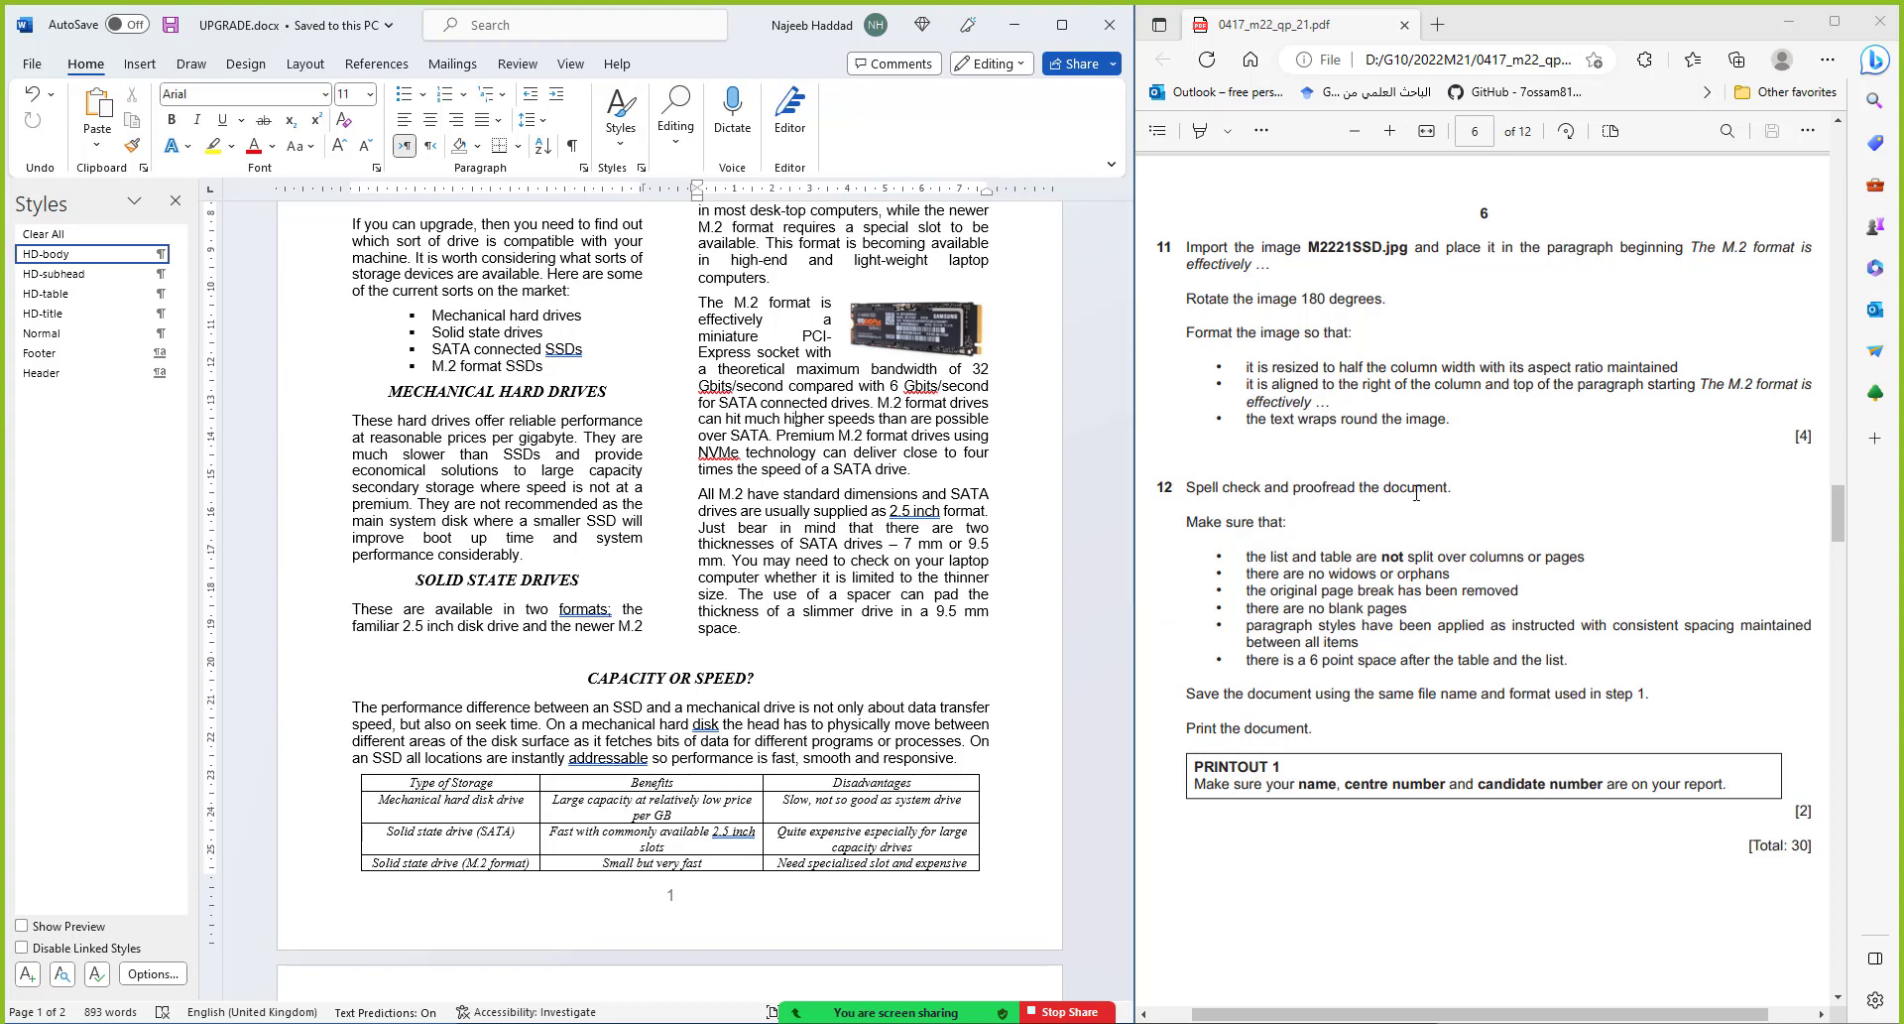
Run the Editor spelling check, ignoring both Gbits flags and NVMe, then close the pane
{"action": "left_click", "coordinate": [791, 114]}
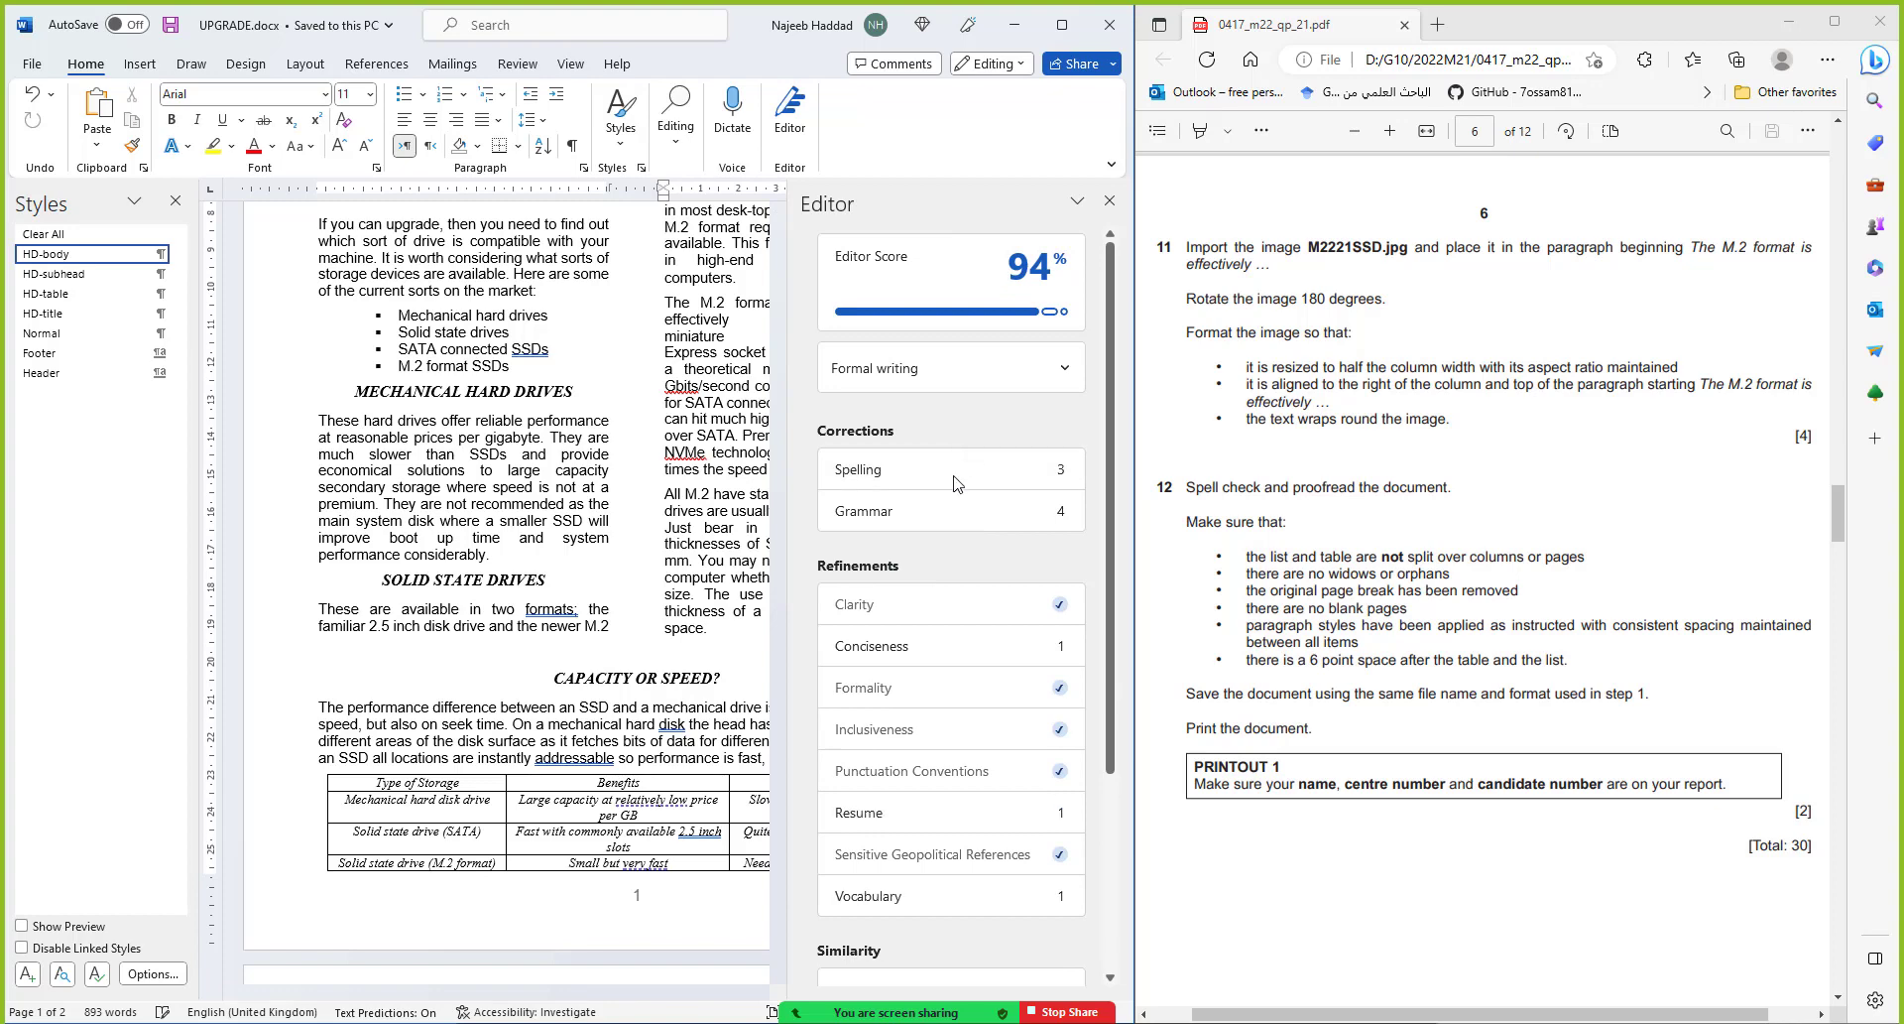
{"action": "left_click", "coordinate": [955, 480]}
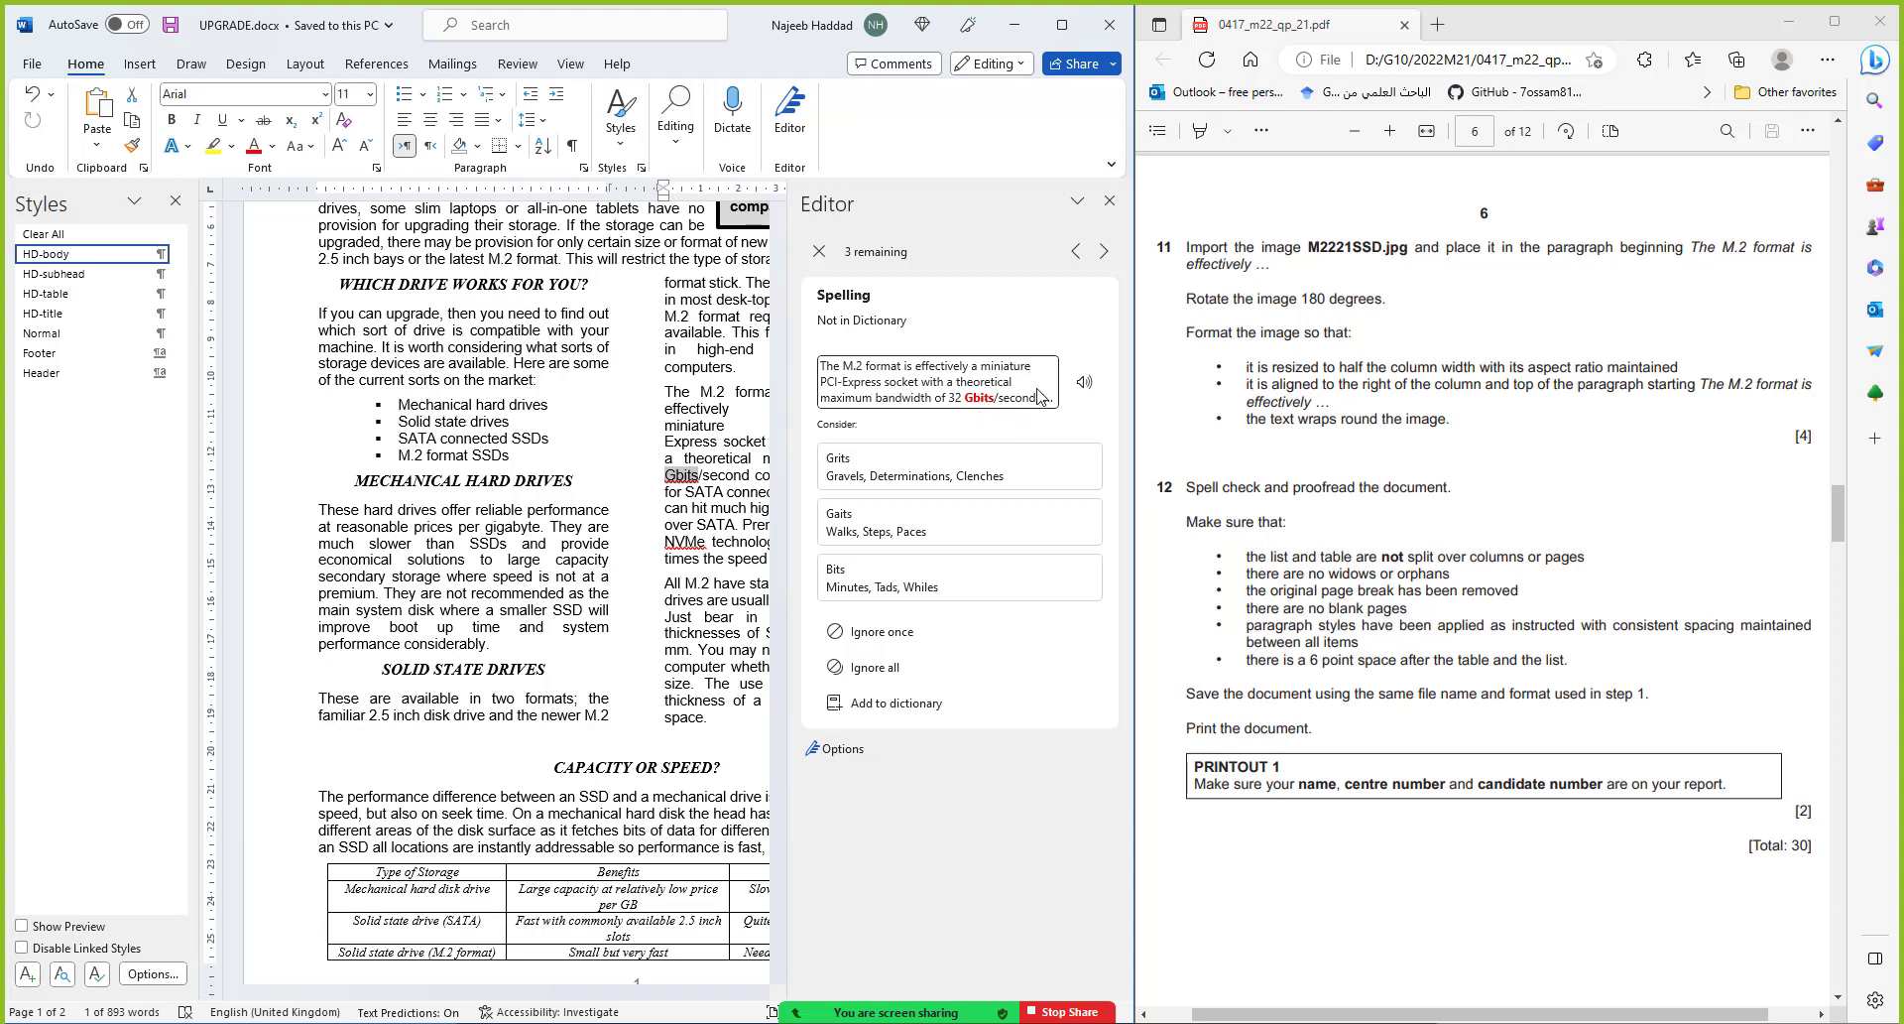
{"action": "left_click", "coordinate": [904, 632]}
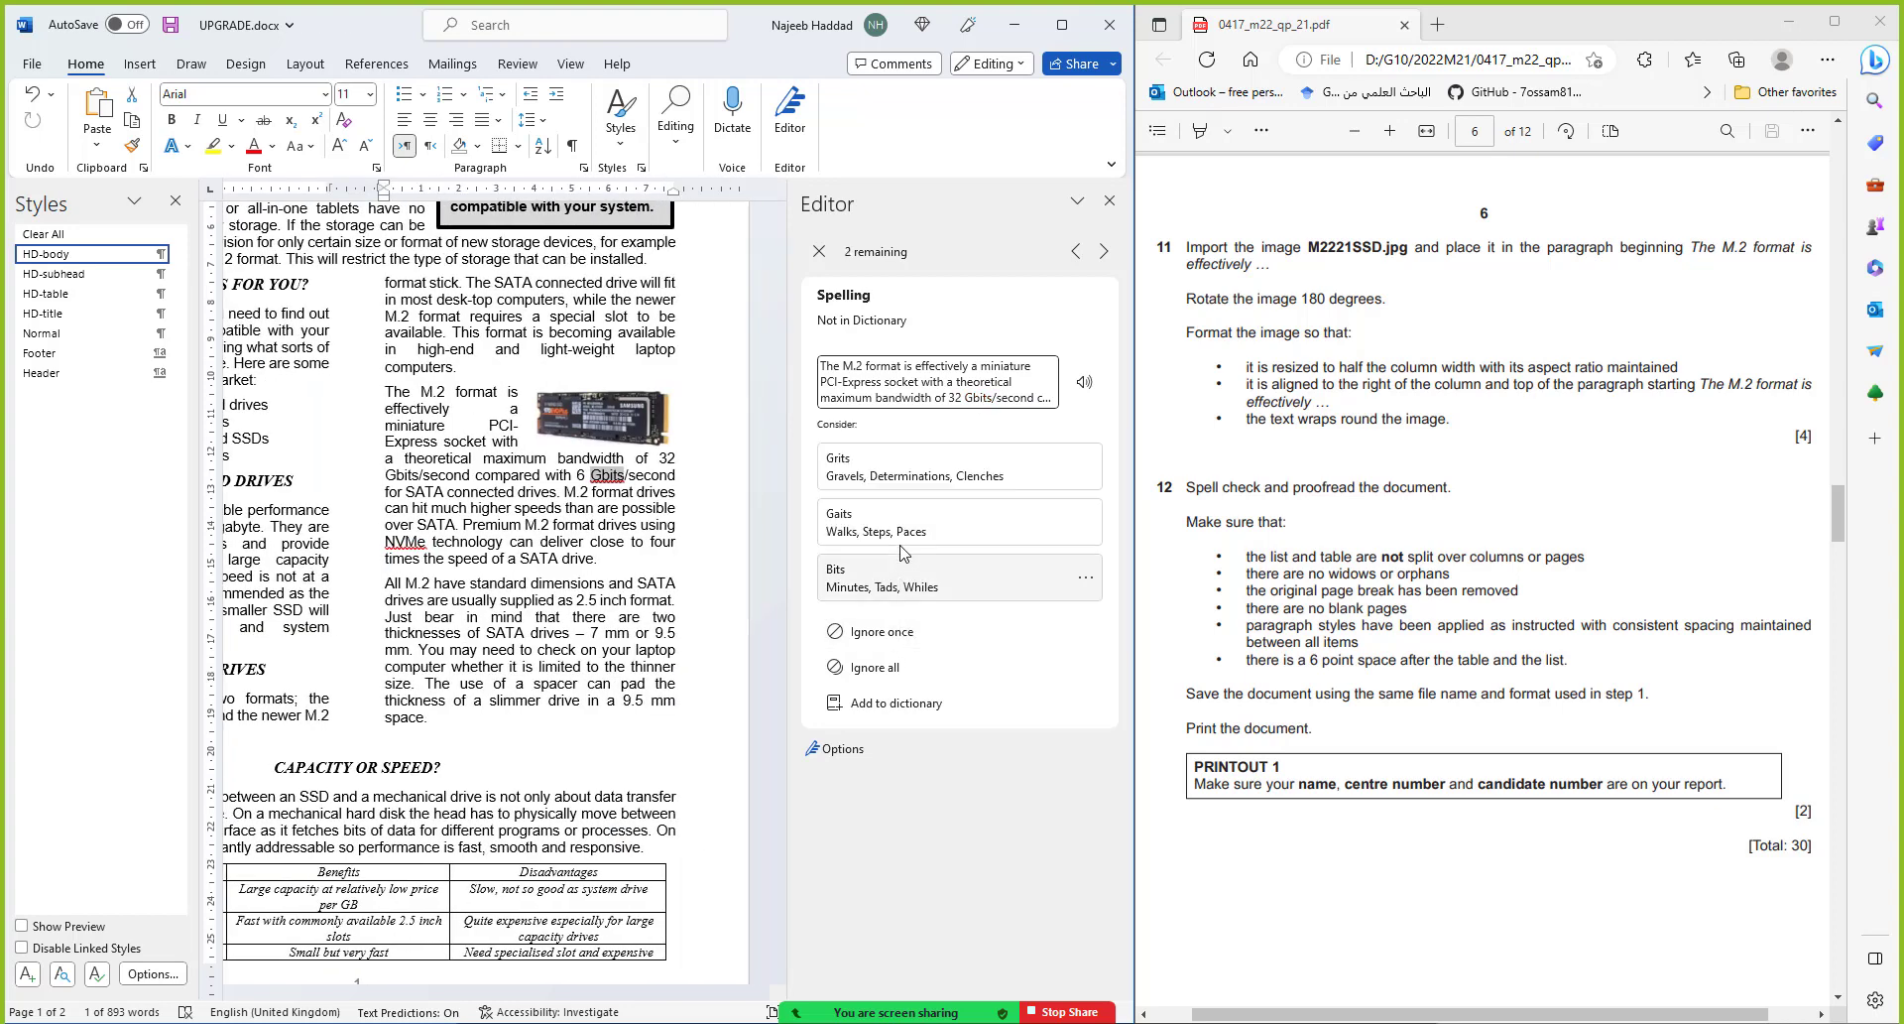
{"action": "left_click", "coordinate": [903, 634]}
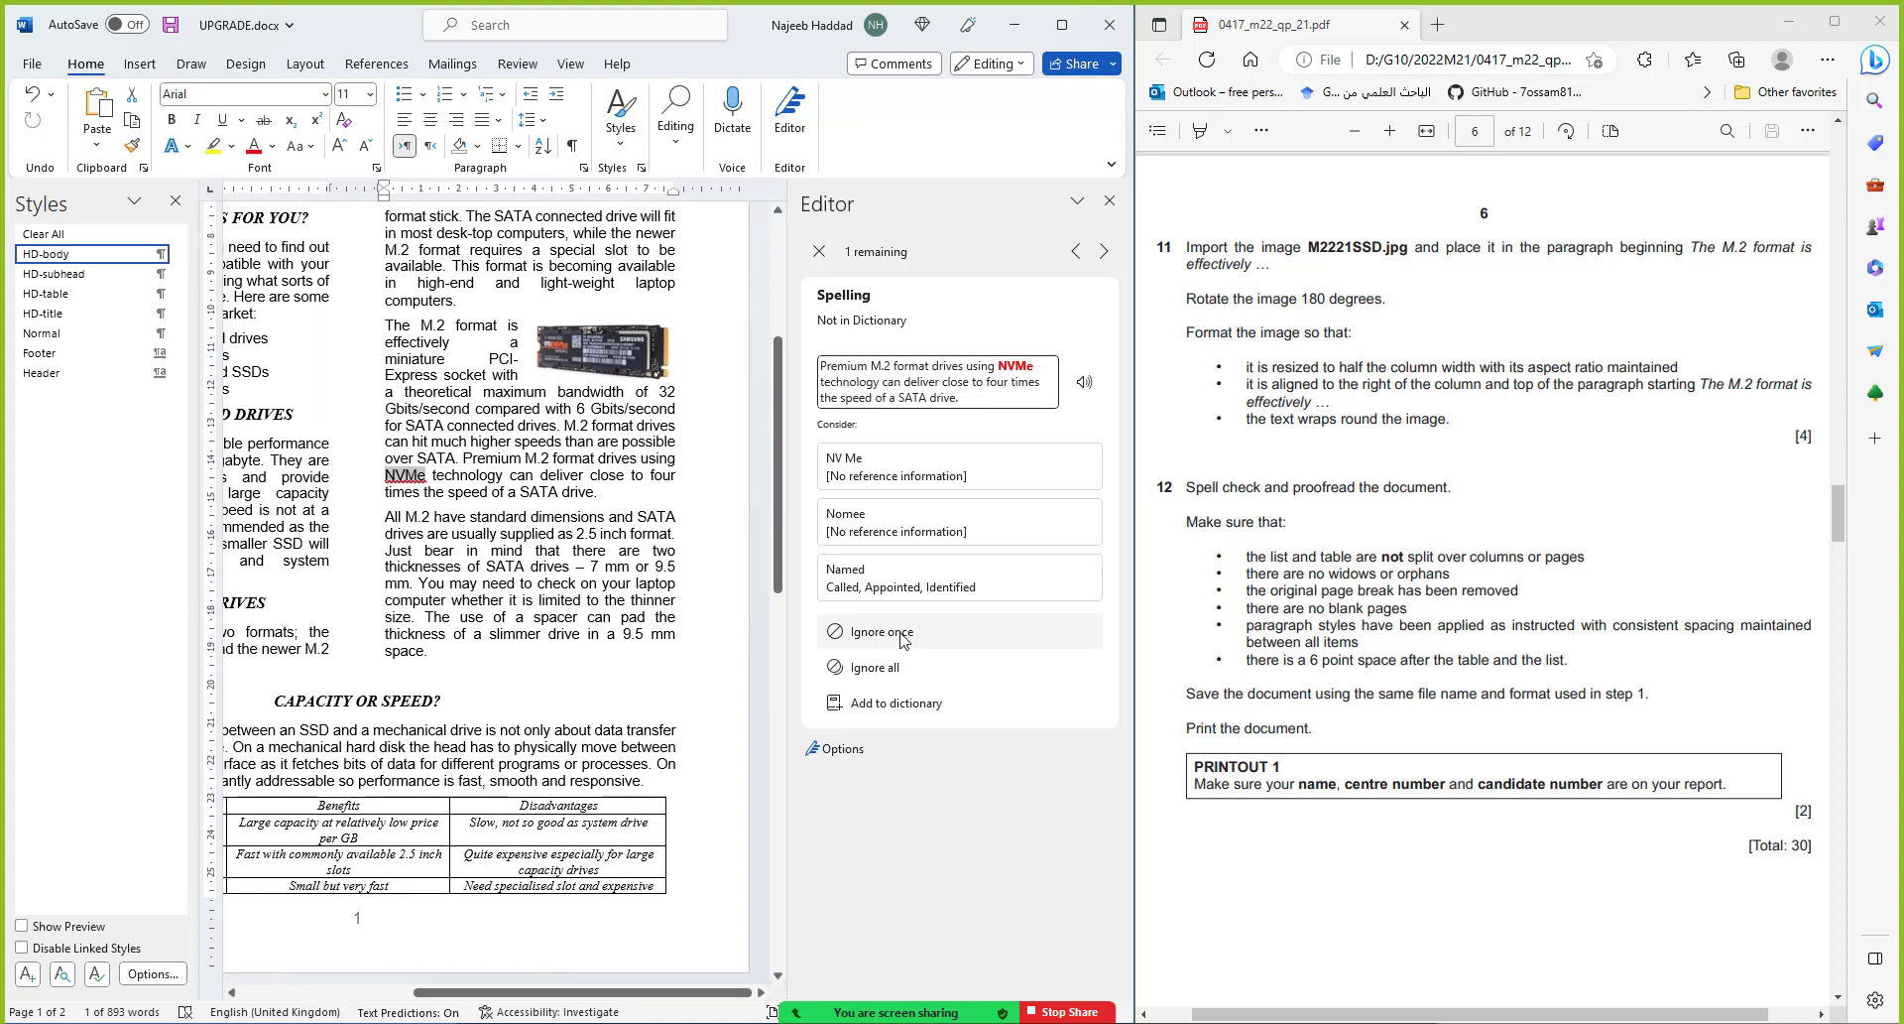
{"action": "left_click", "coordinate": [903, 634]}
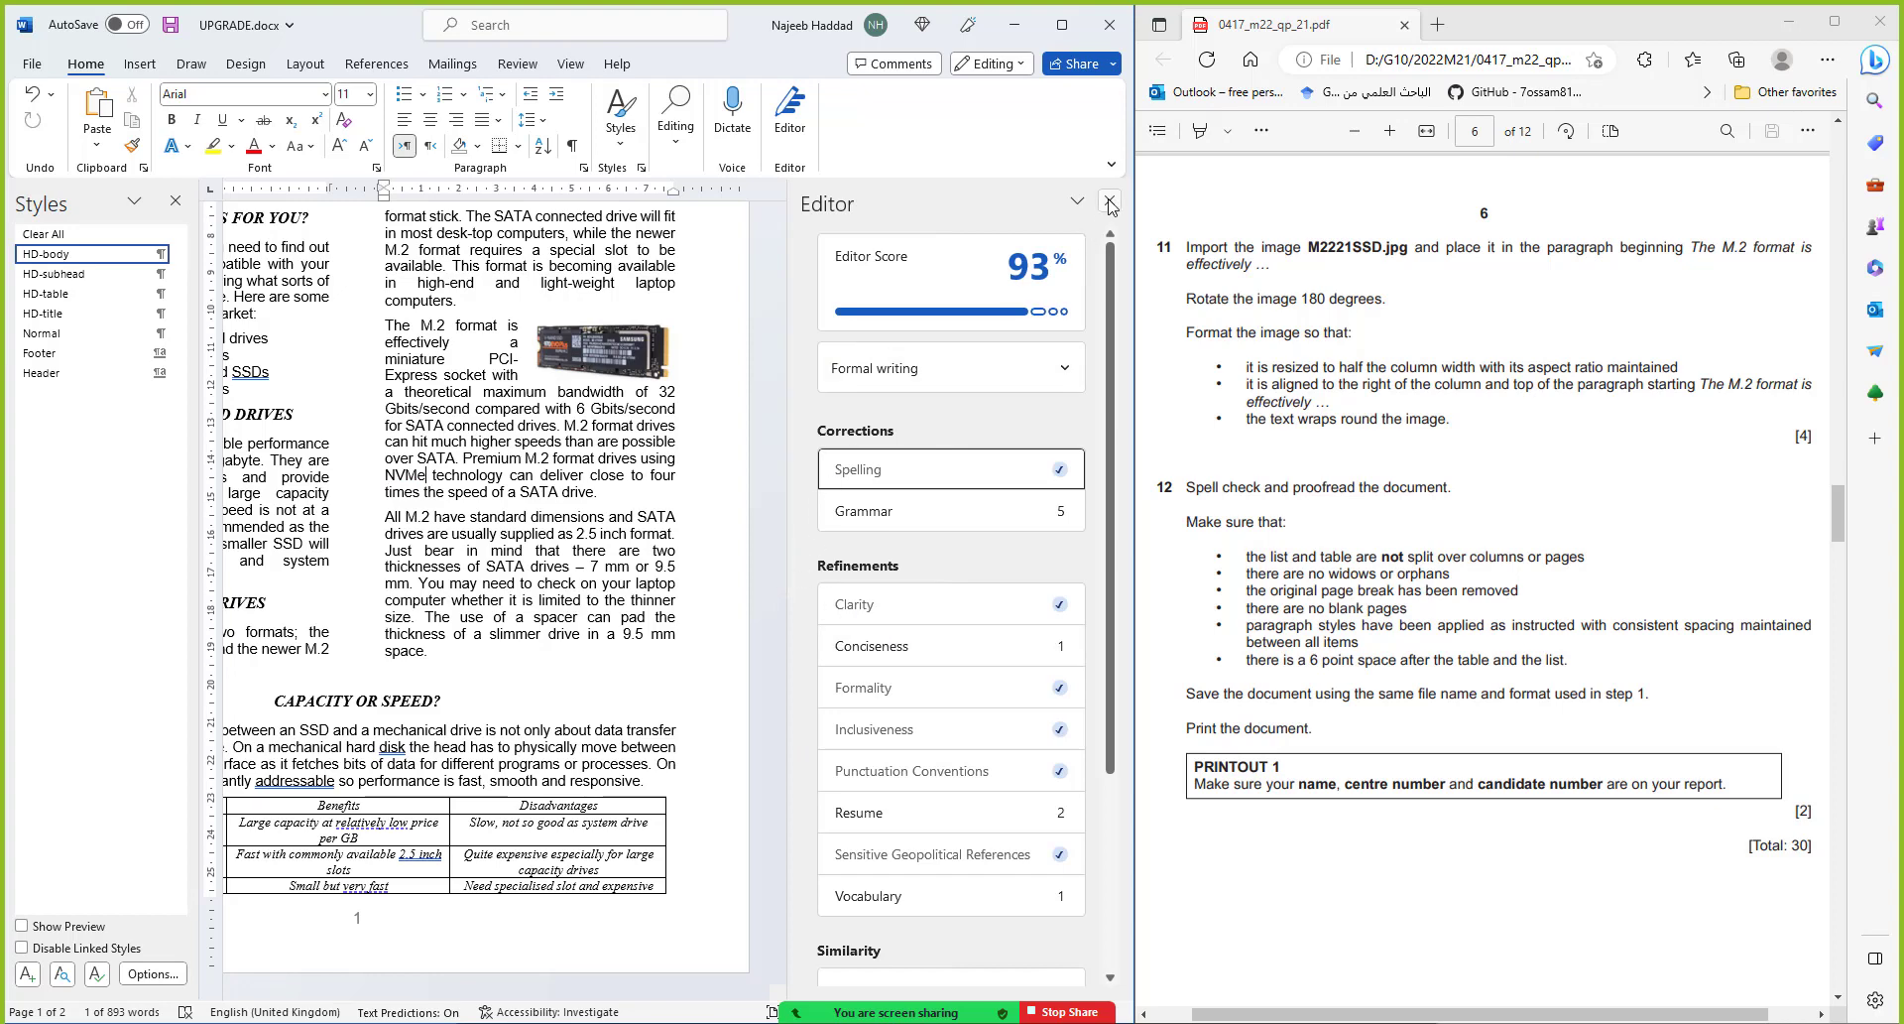
{"action": "left_click", "coordinate": [1110, 203]}
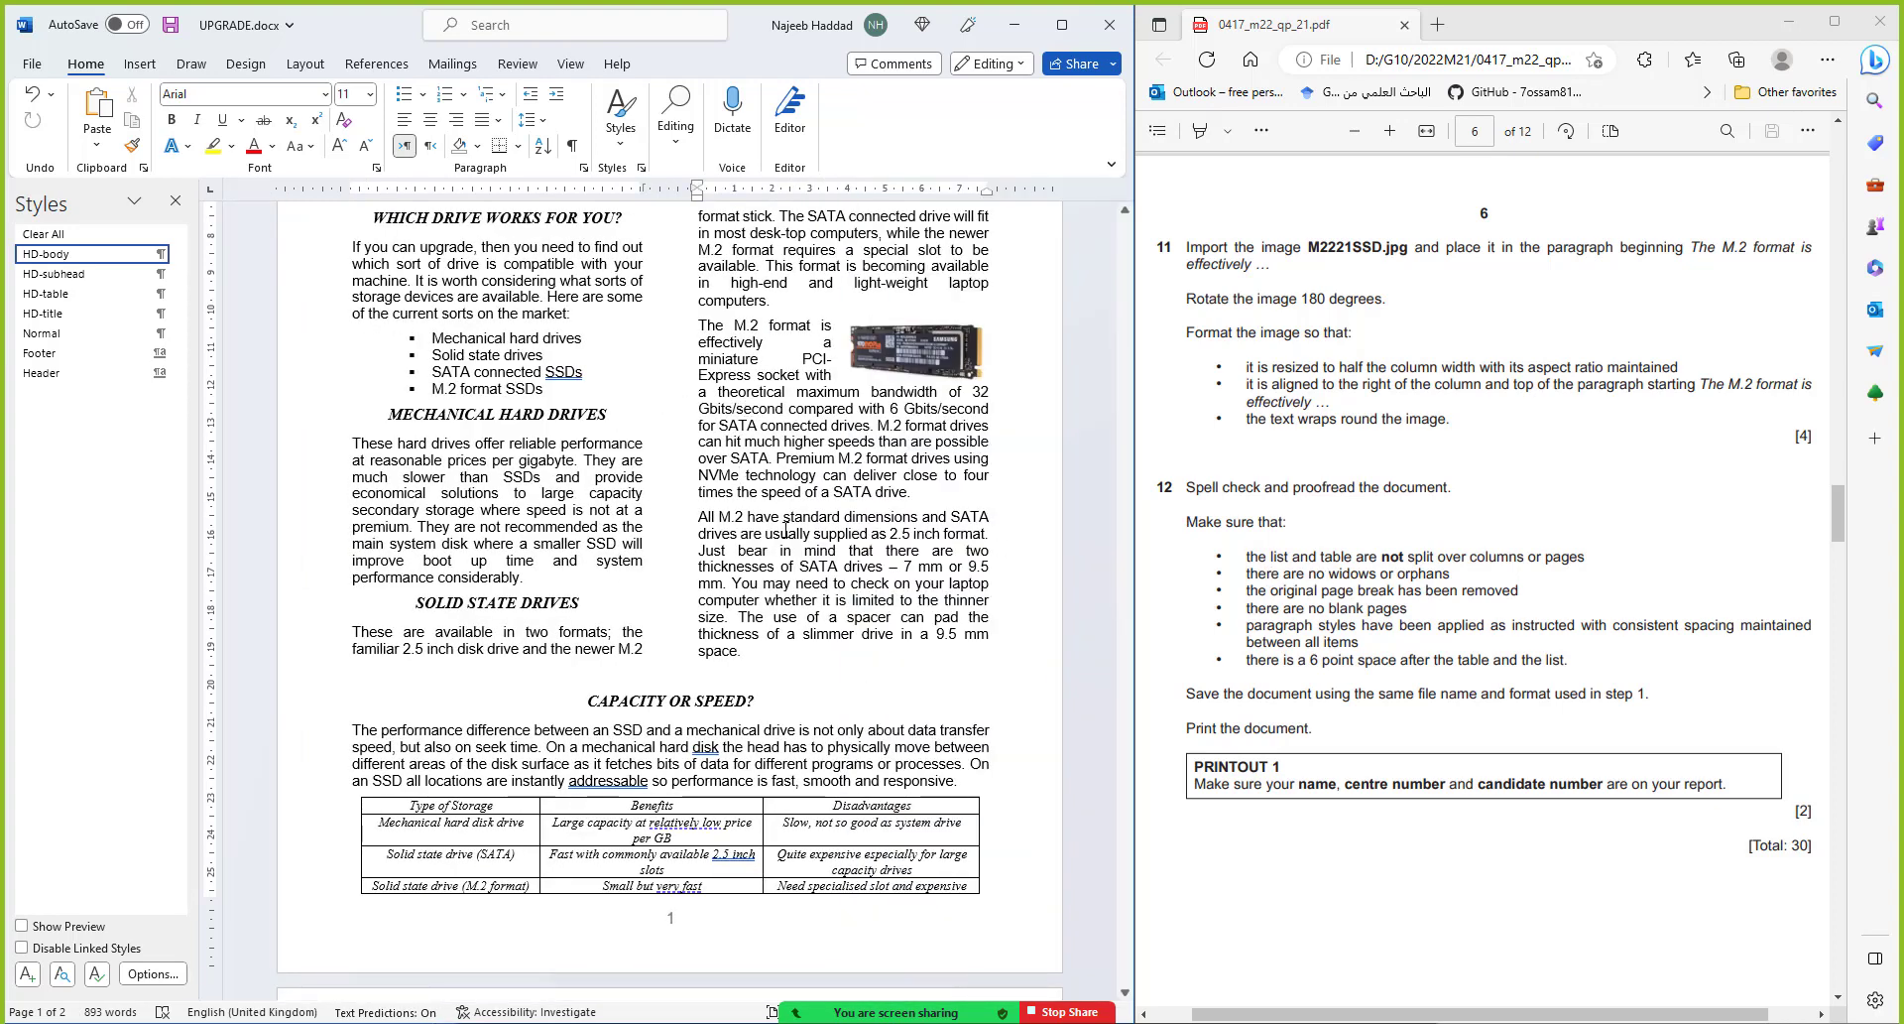
{"action": "scroll", "coordinate": [670, 447], "scroll_direction": "up", "scroll_amount": 5}
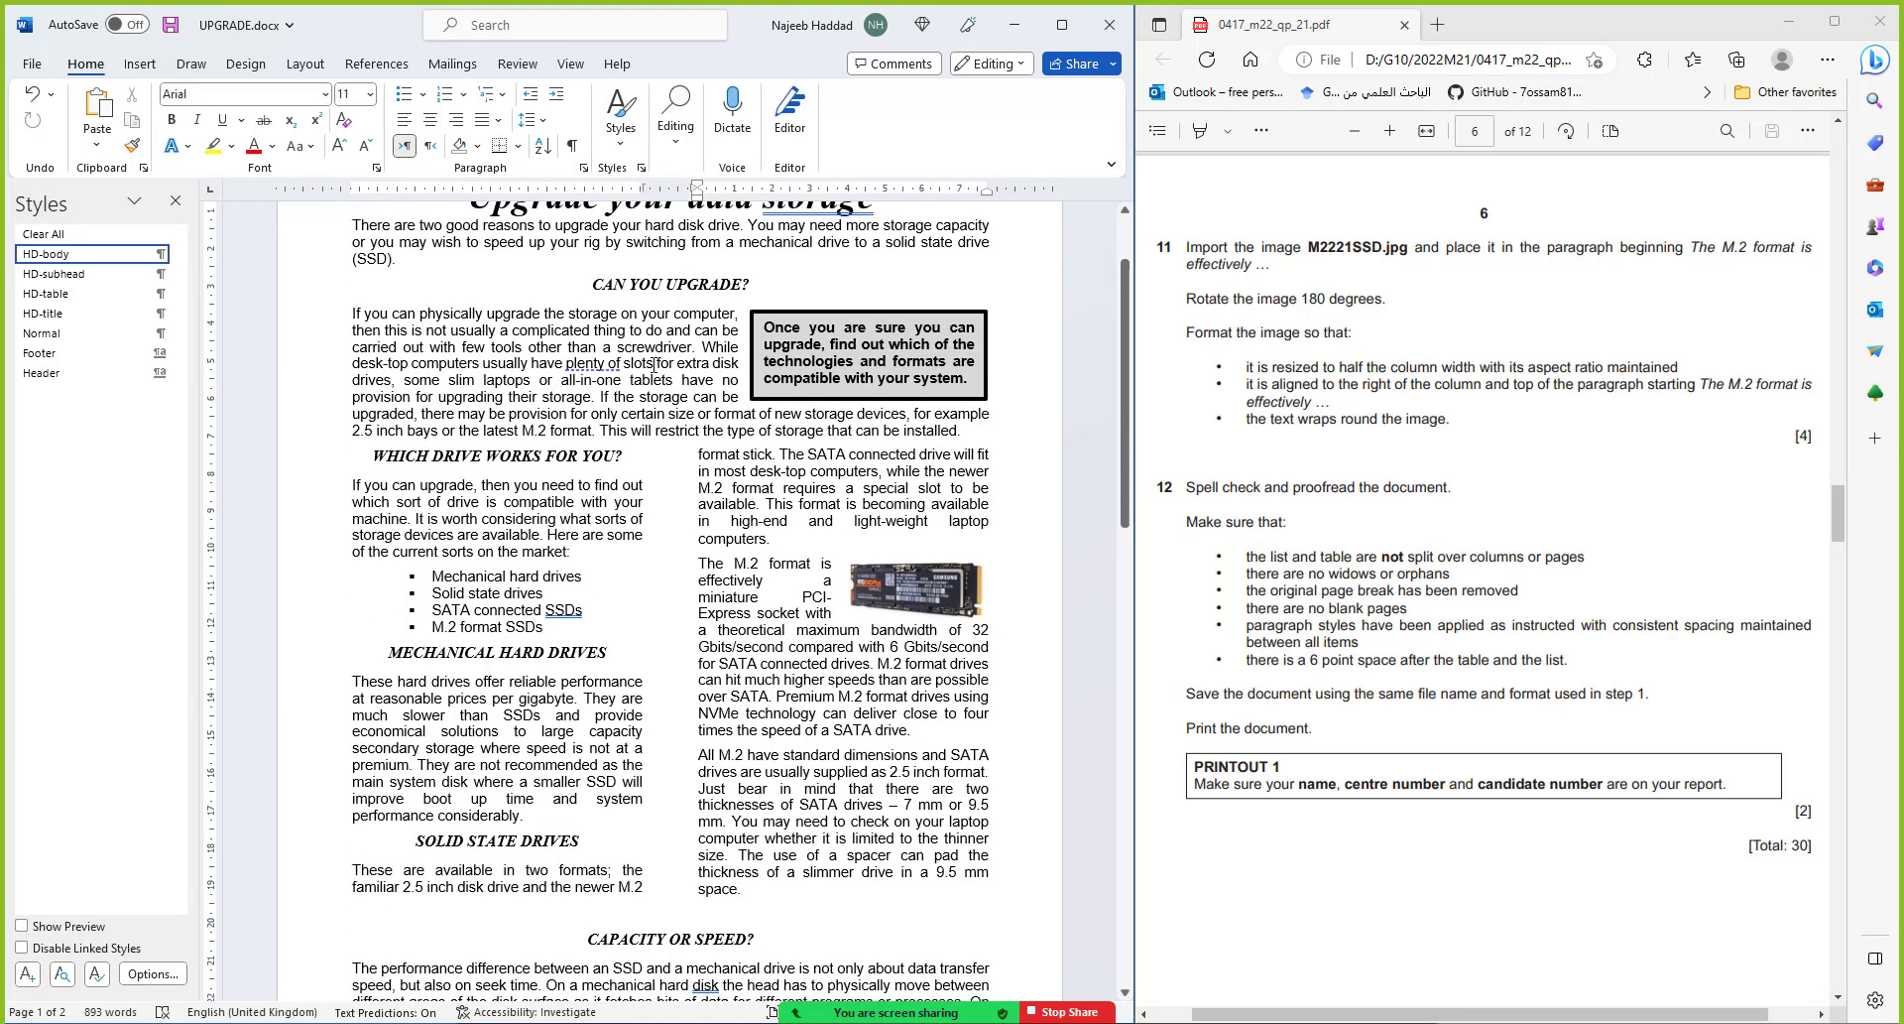
{"action": "scroll", "coordinate": [653, 365], "scroll_direction": "up", "scroll_amount": 1}
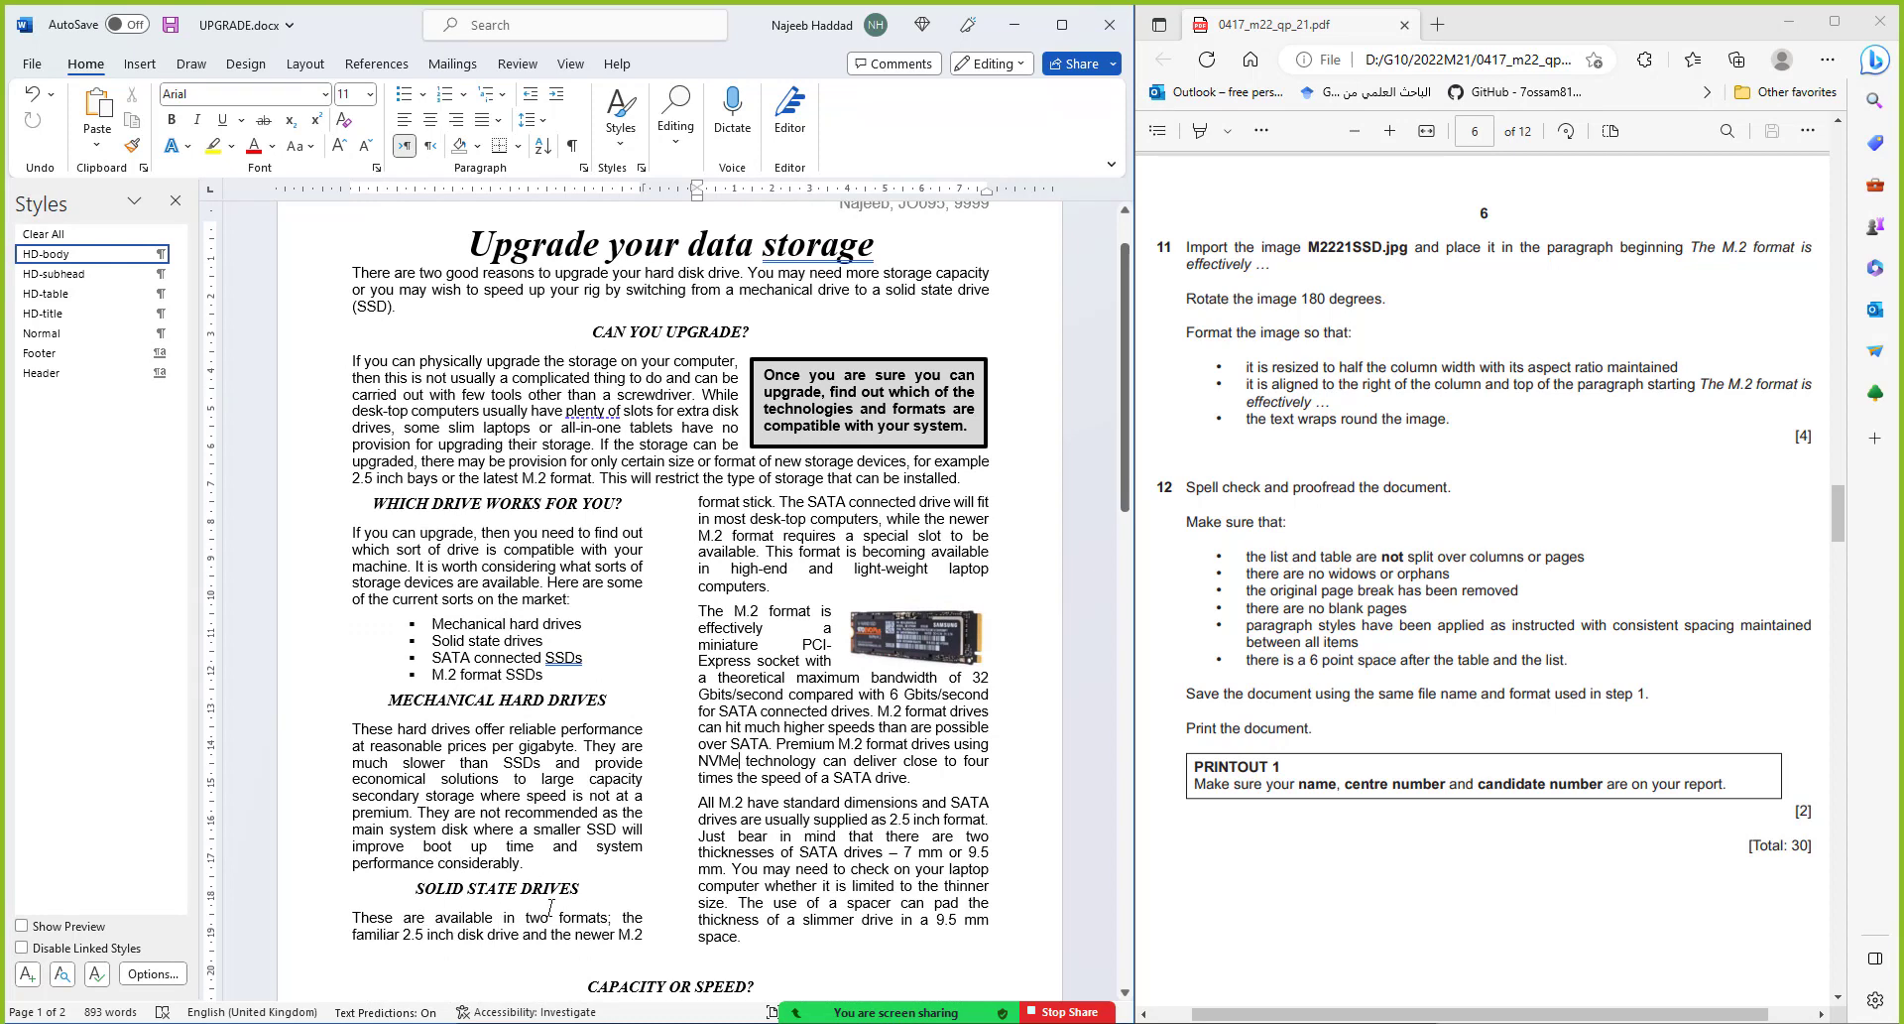
{"action": "scroll", "coordinate": [564, 900], "scroll_direction": "down", "scroll_amount": 4}
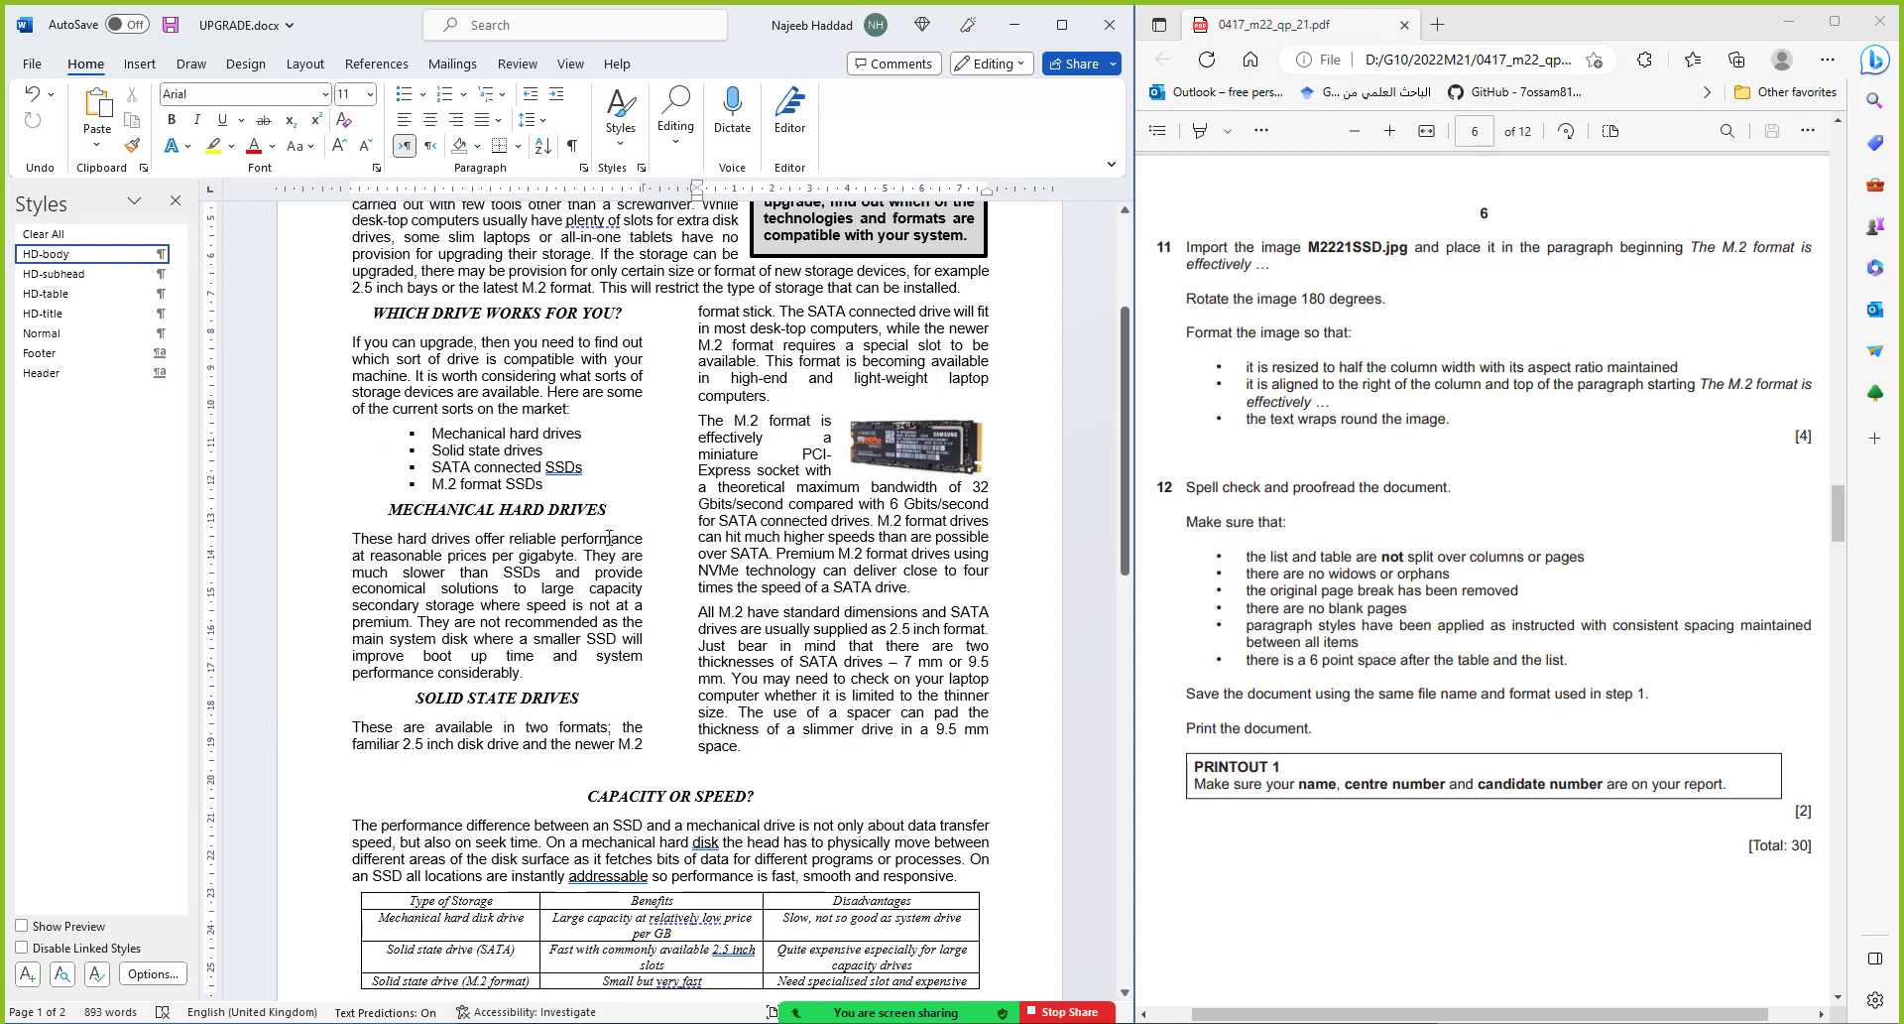
{"action": "scroll", "coordinate": [591, 553], "scroll_direction": "down", "scroll_amount": 13}
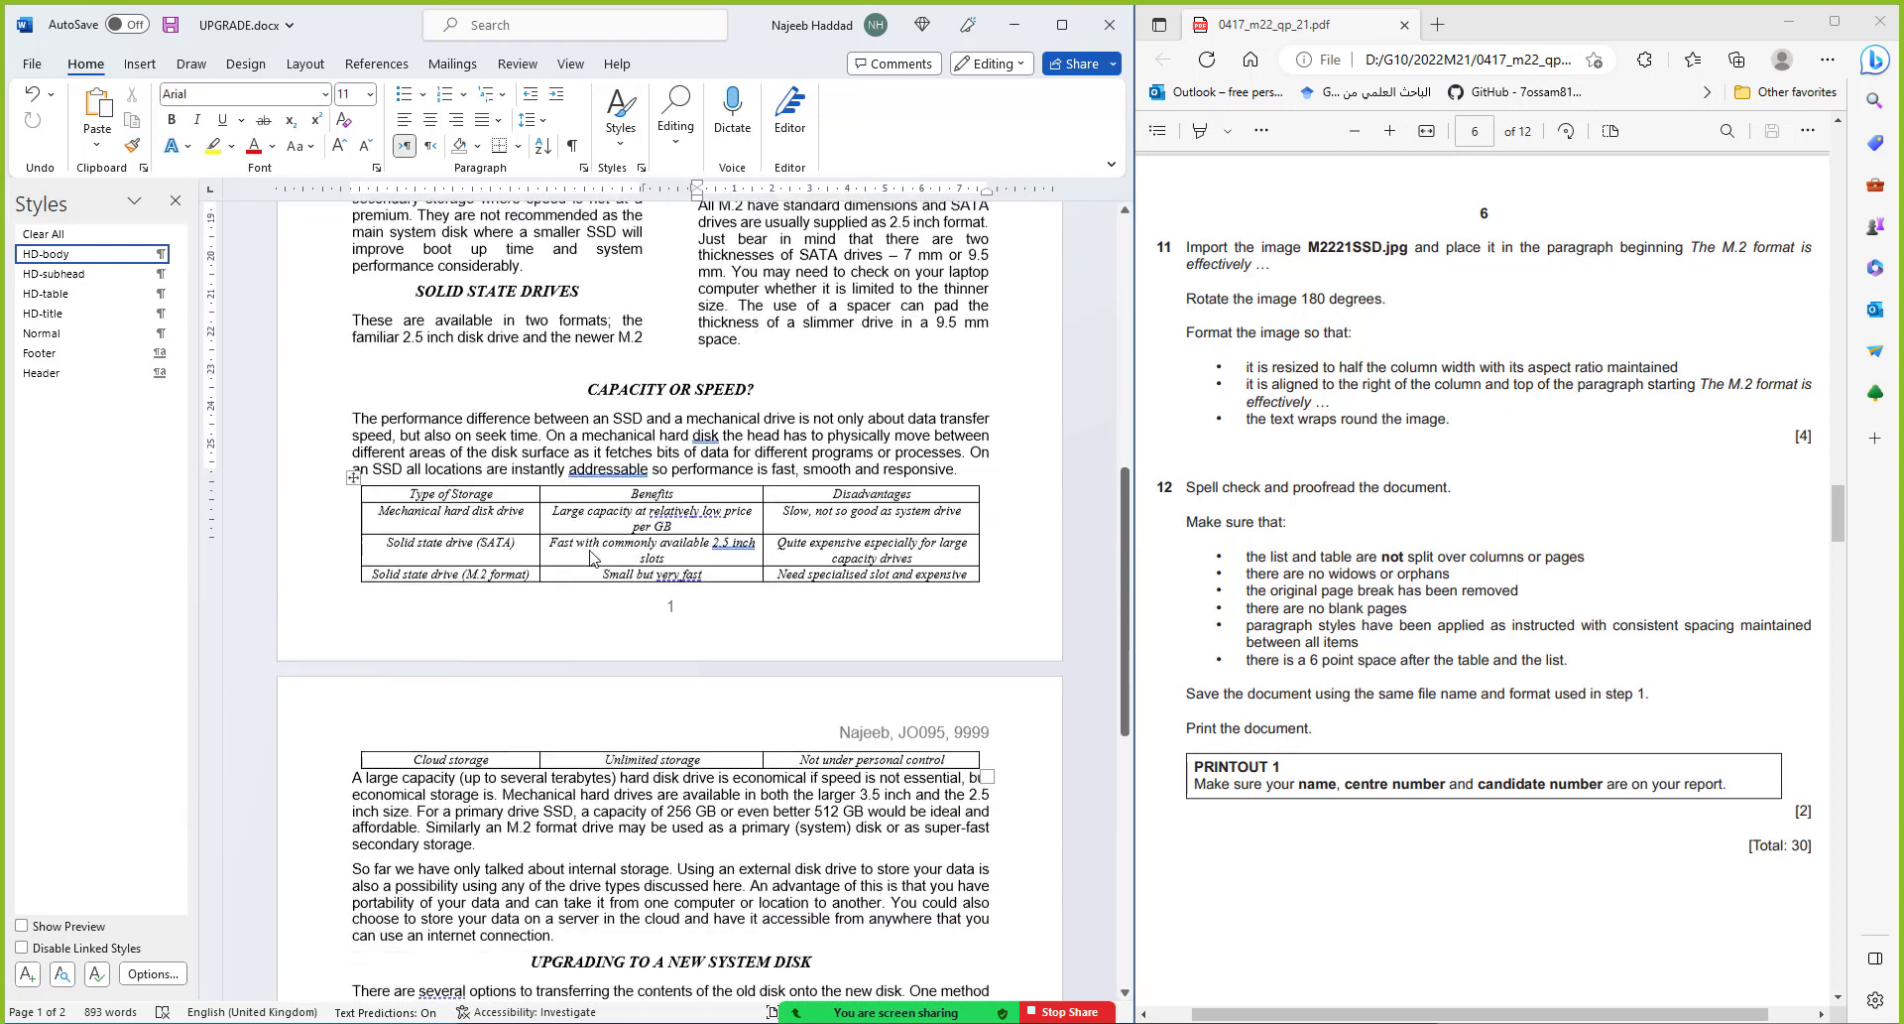
{"action": "scroll", "coordinate": [592, 548], "scroll_direction": "down", "scroll_amount": 7}
{"action": "scroll", "coordinate": [591, 550], "scroll_direction": "up", "scroll_amount": 7}
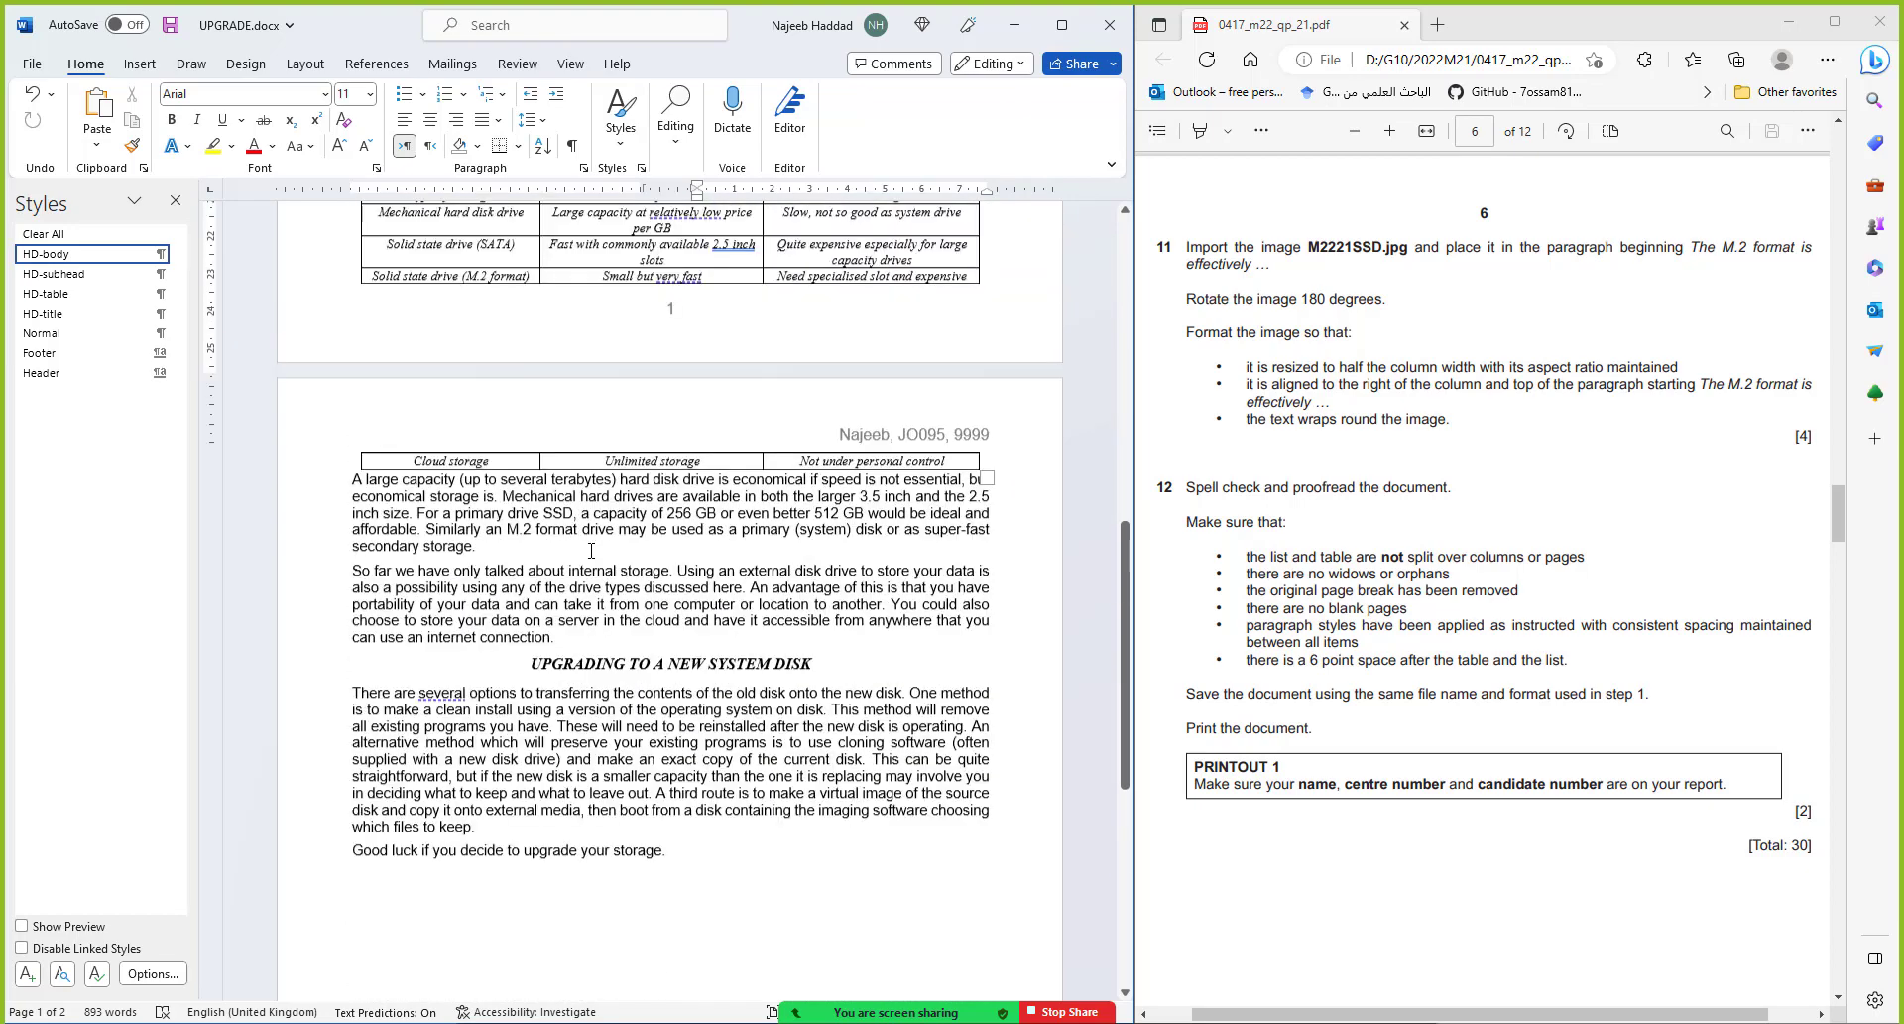
{"action": "scroll", "coordinate": [591, 548], "scroll_direction": "up", "scroll_amount": 5}
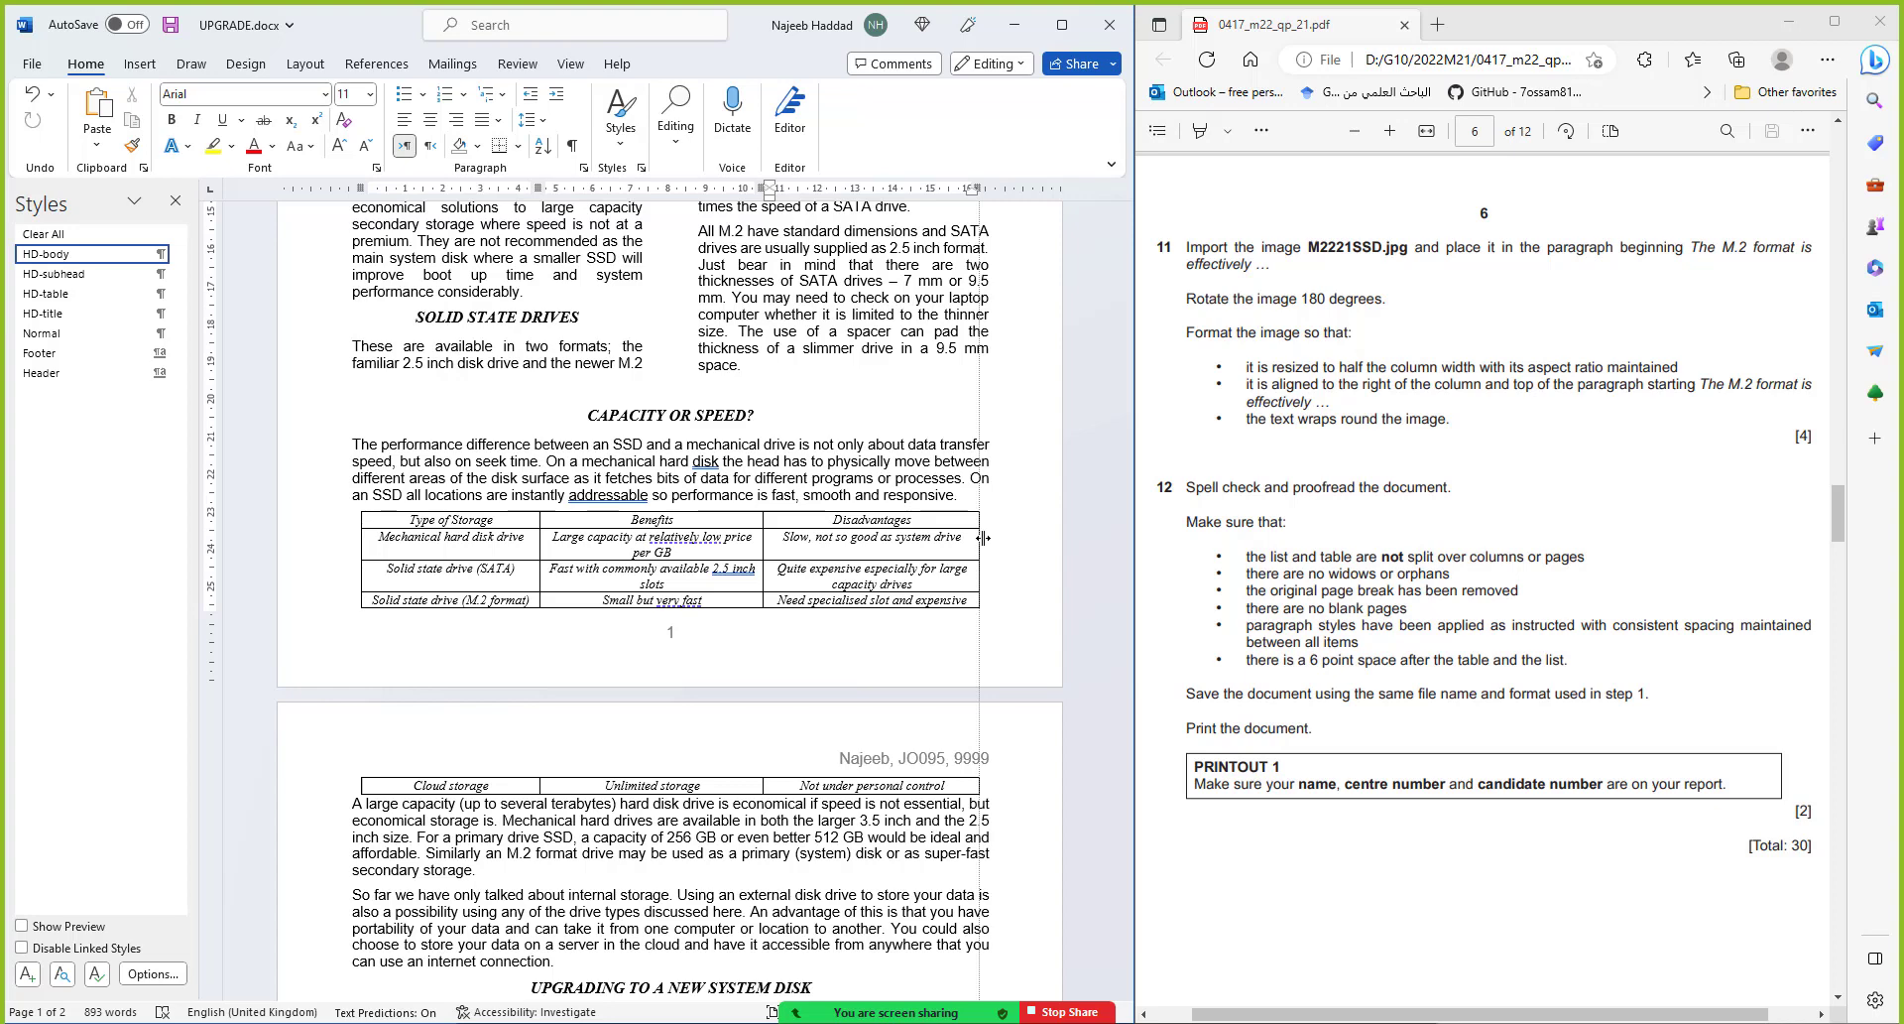
Widen the table, push it to page 2 with a Ctrl+Enter page break, and delete the blank line above
{"action": "left_click_drag", "start_coordinate": [978, 537], "coordinate": [995, 536]}
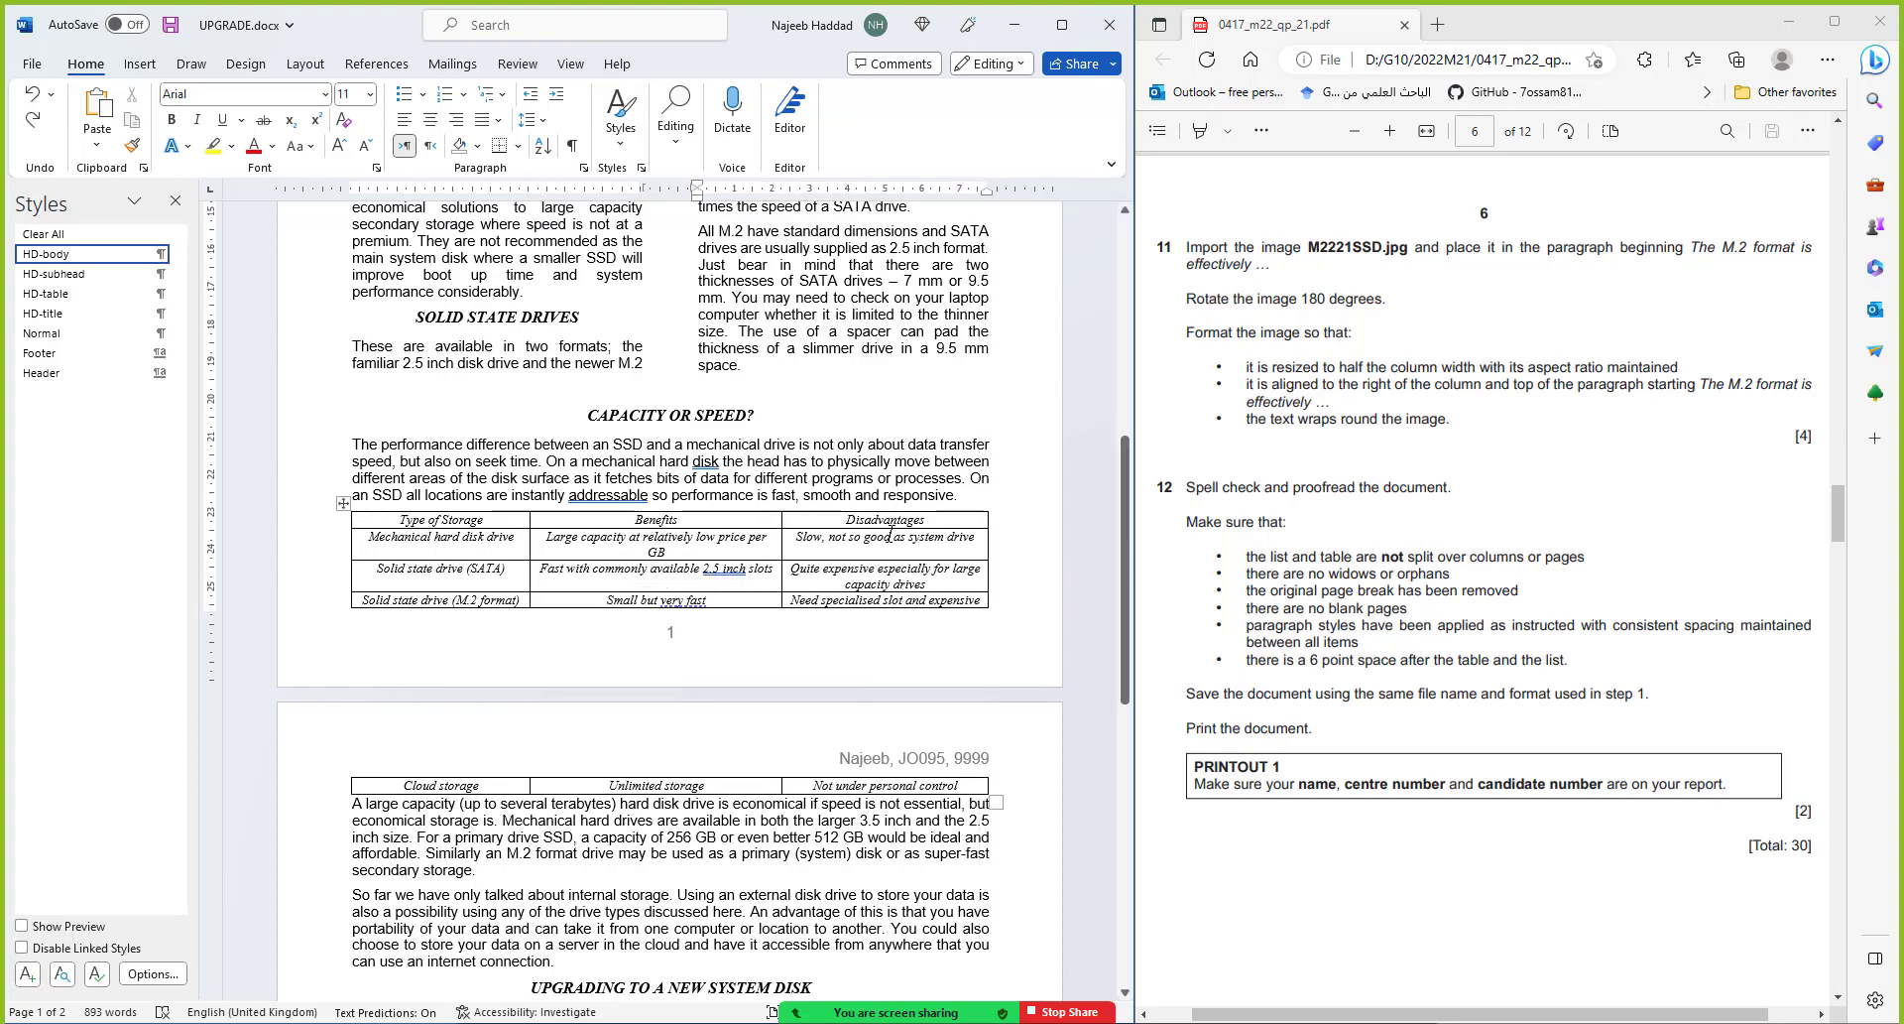
{"action": "left_click", "coordinate": [968, 498]}
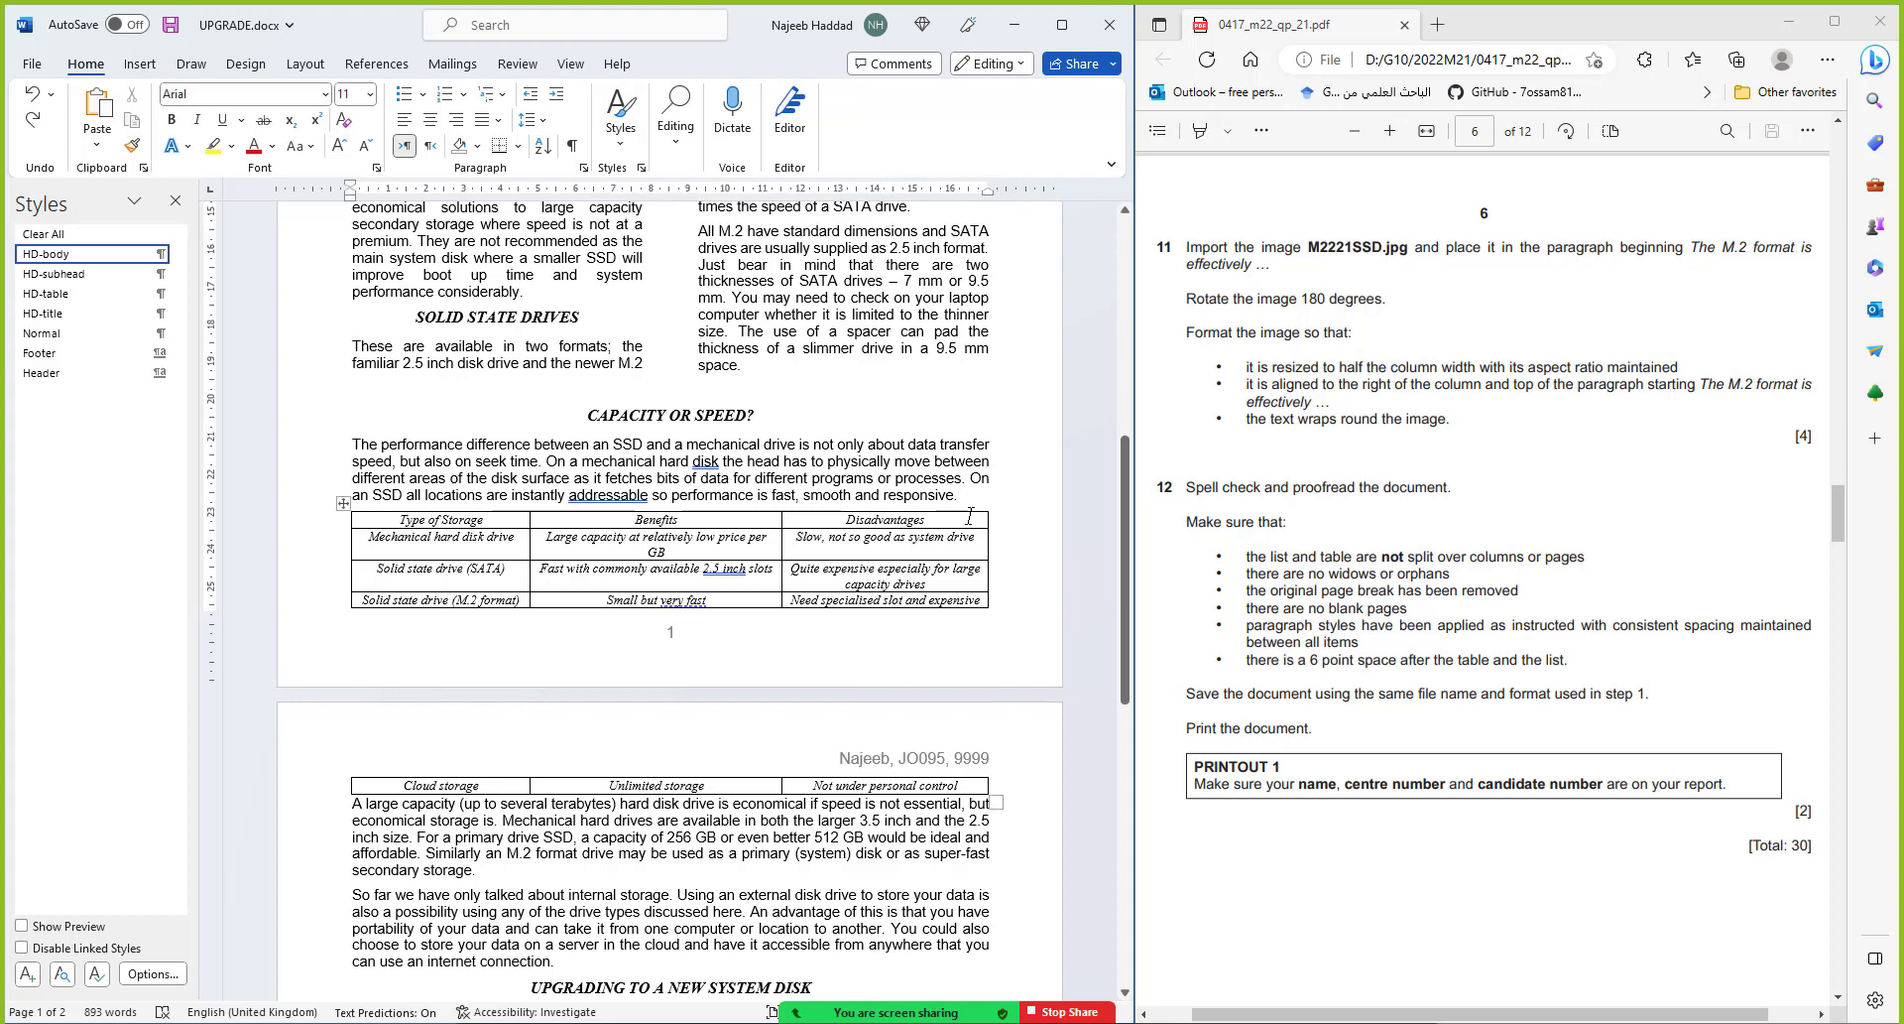
{"action": "key", "text": "ctrl+Return"}
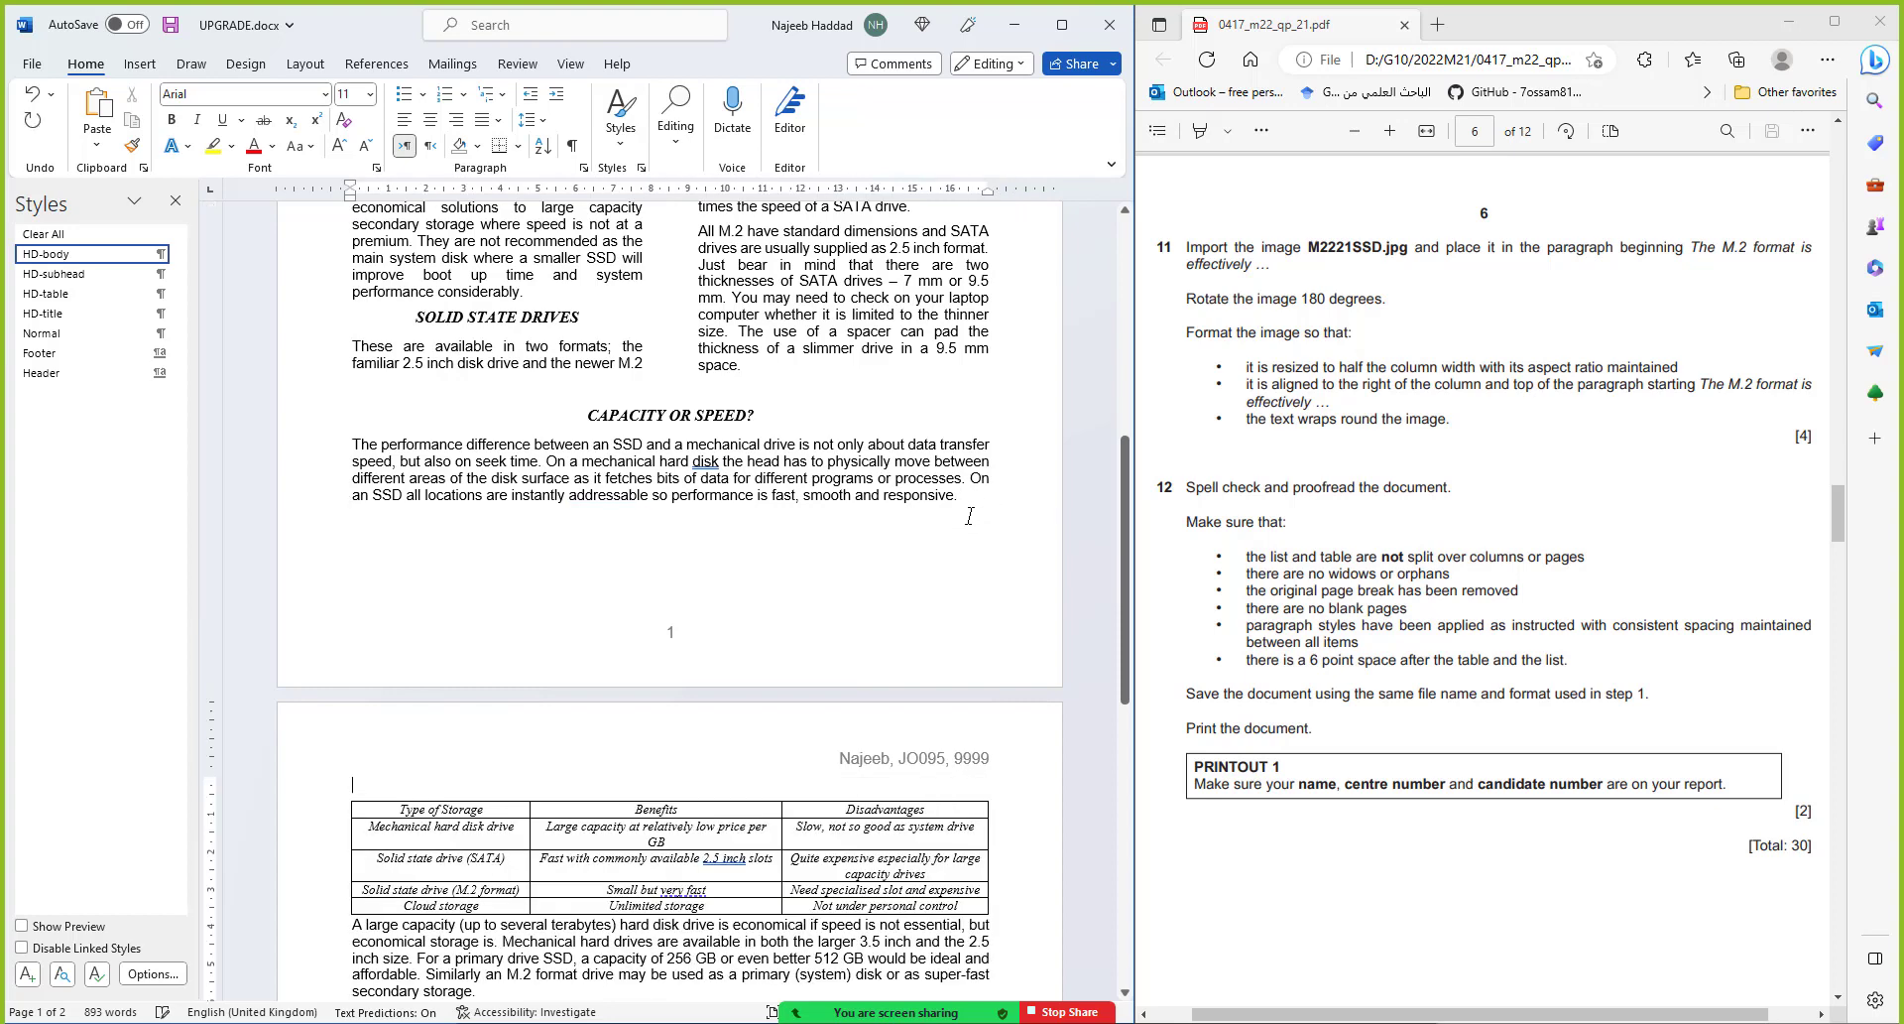
{"action": "key", "text": "Delete"}
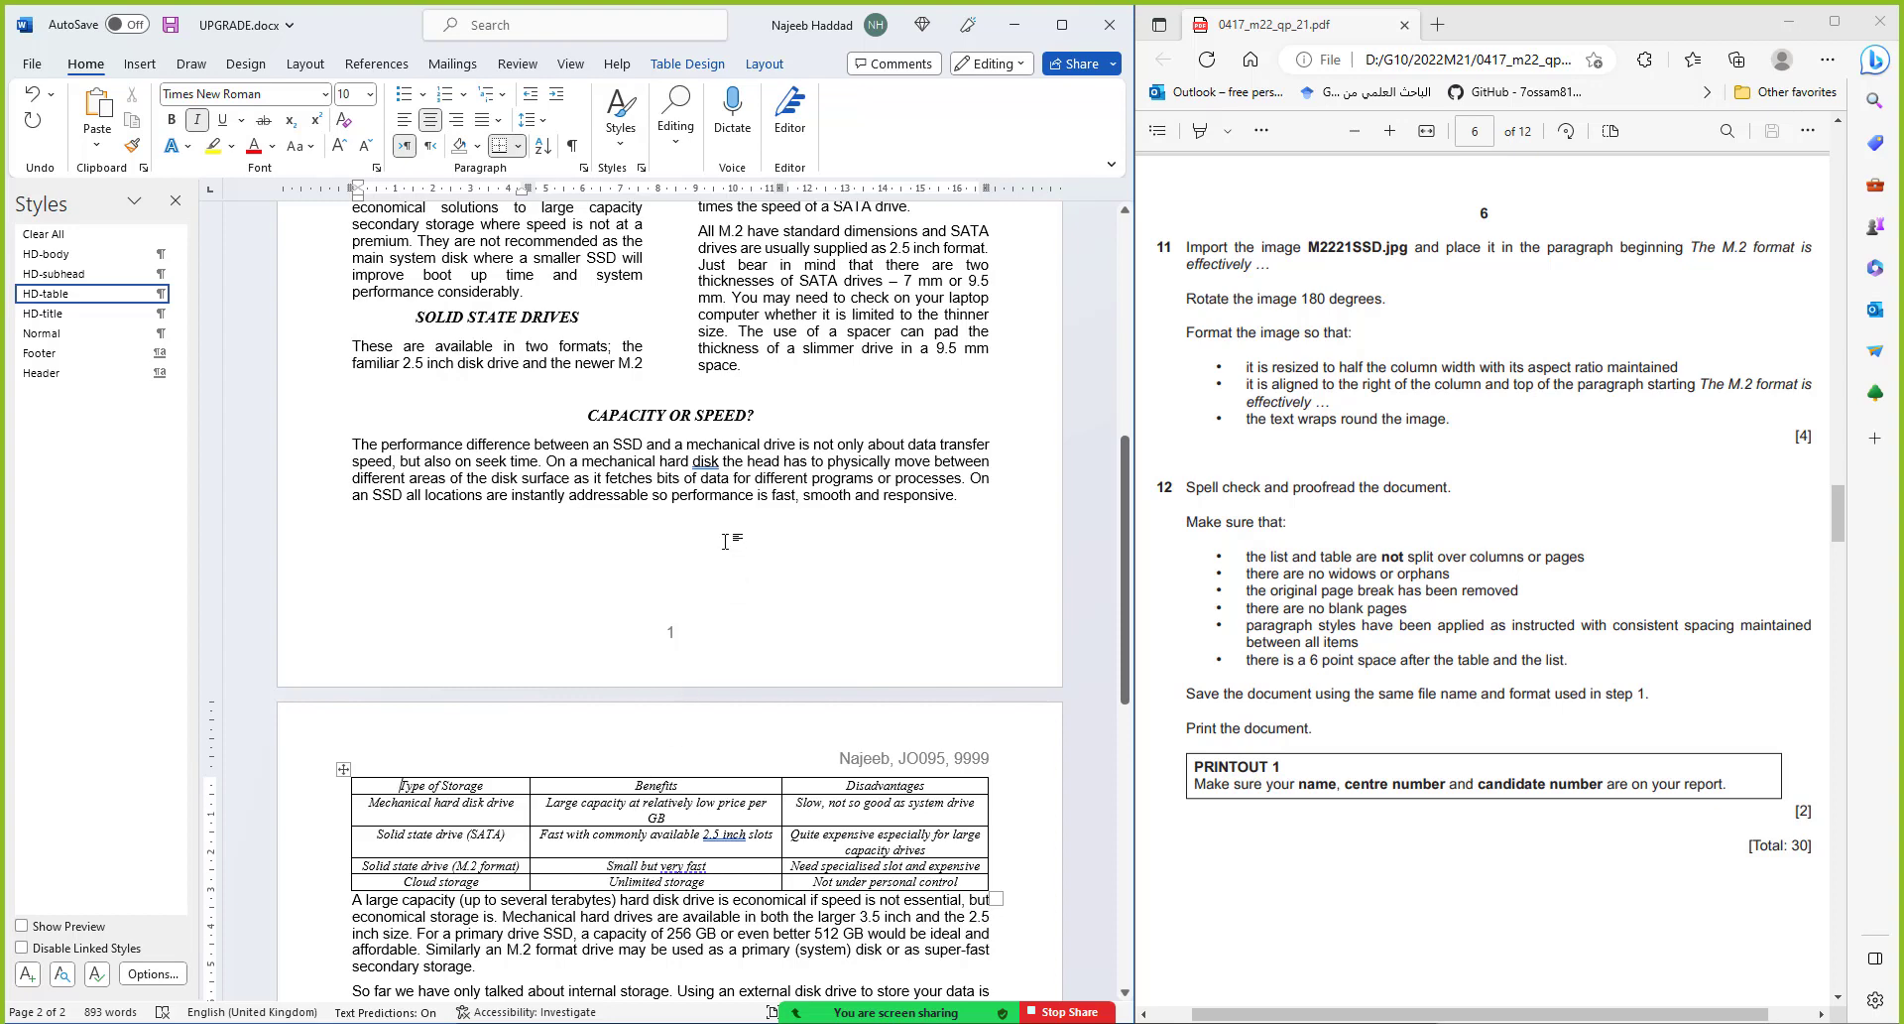
{"action": "left_click", "coordinate": [539, 511]}
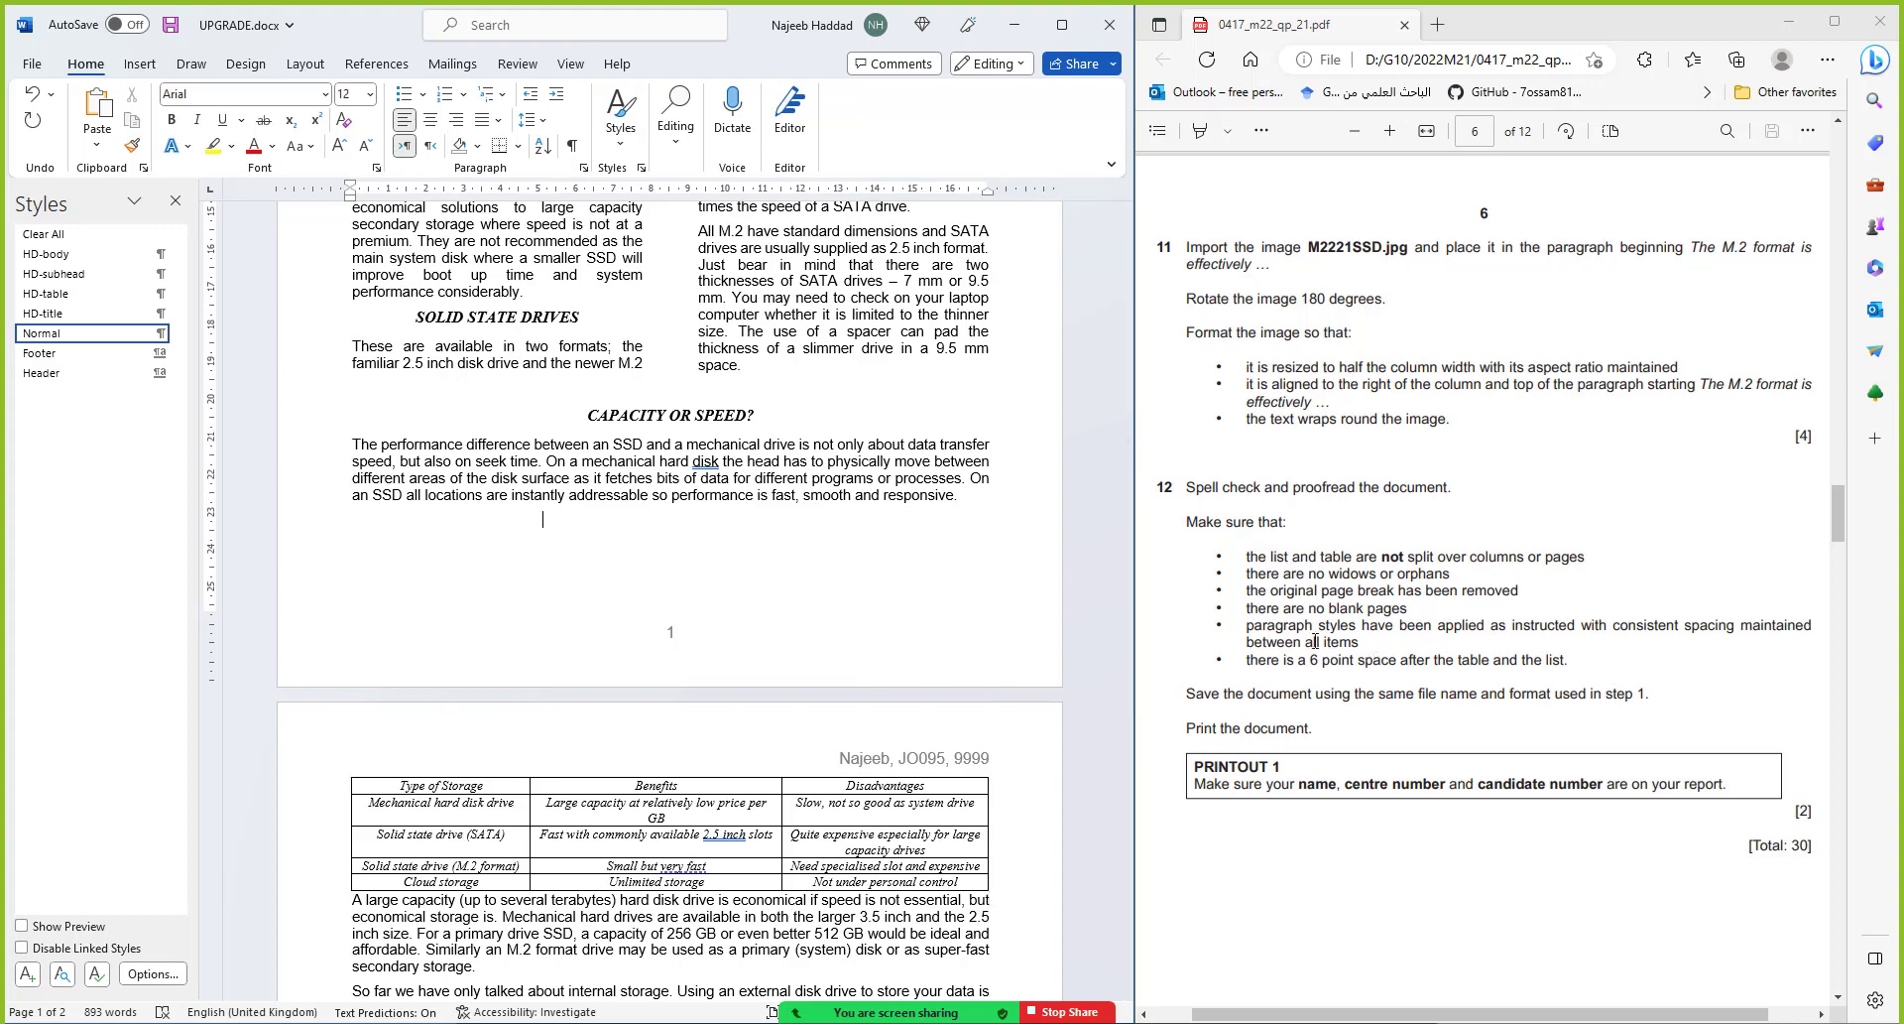
{"action": "scroll", "coordinate": [460, 352], "scroll_direction": "up", "scroll_amount": 3}
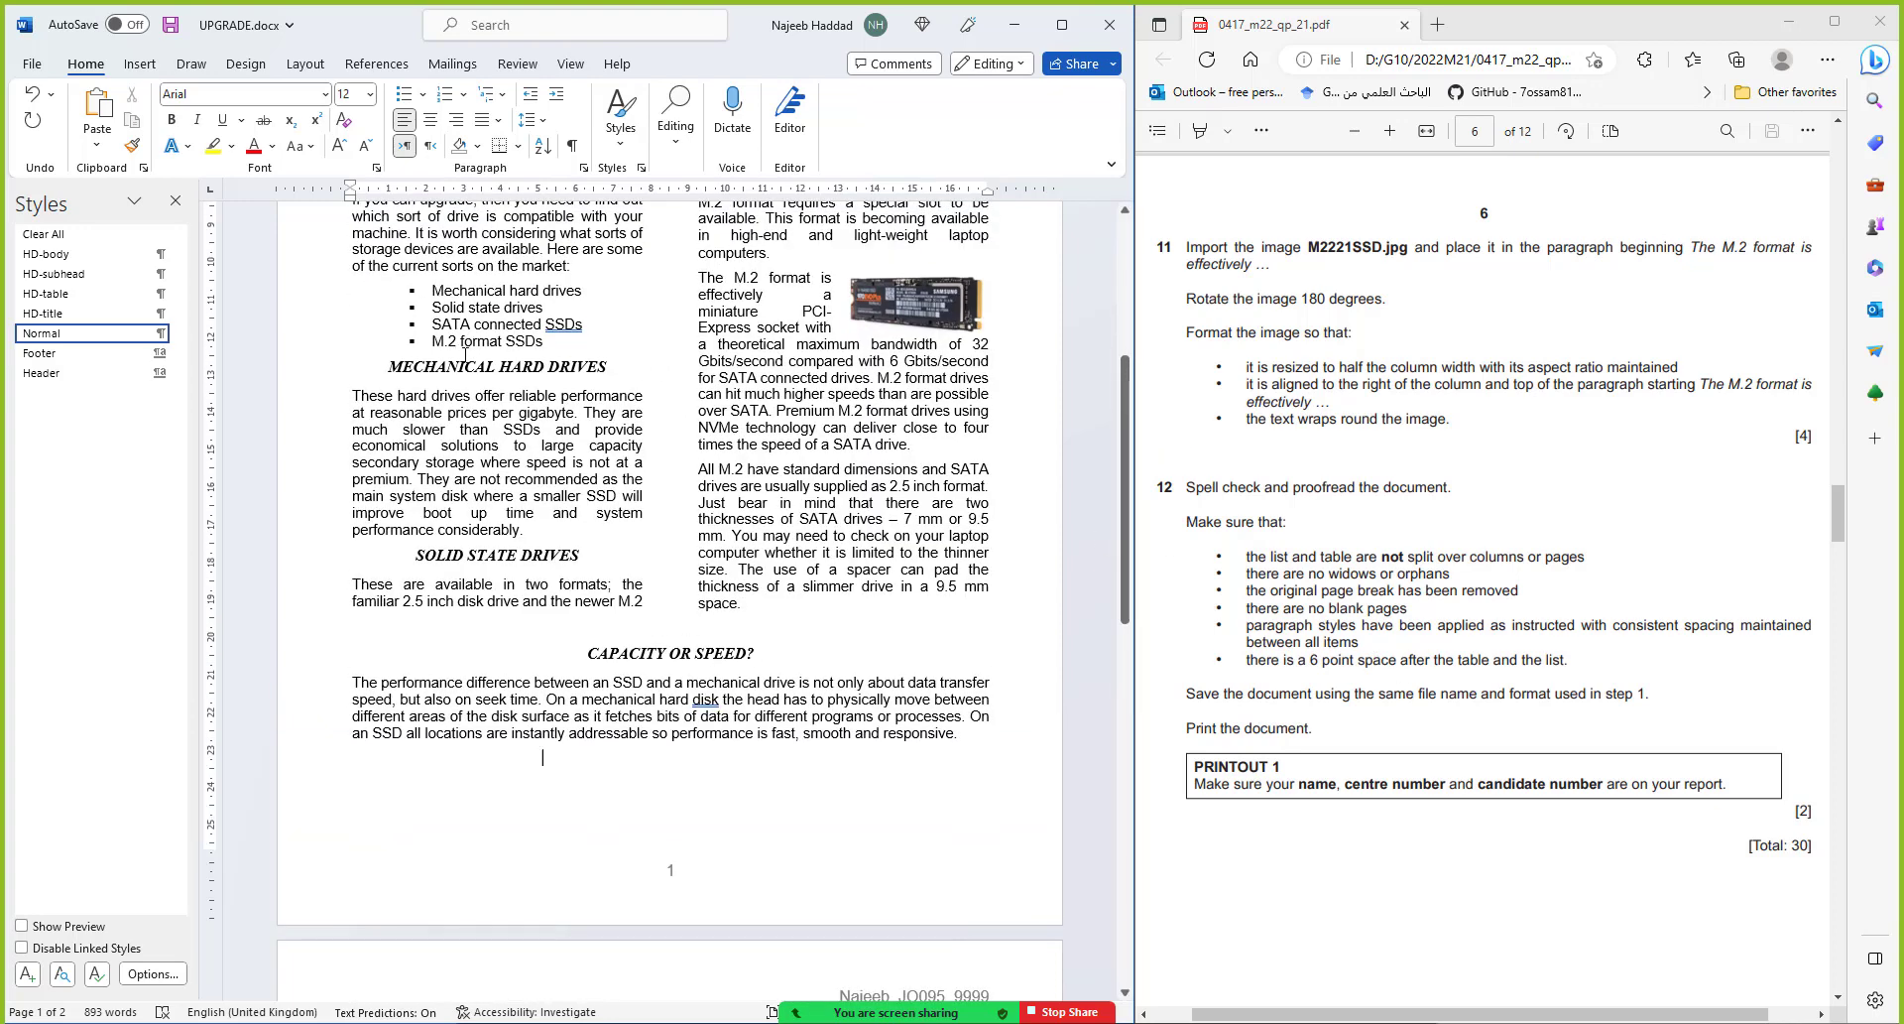
{"action": "scroll", "coordinate": [468, 350], "scroll_direction": "down", "scroll_amount": 4}
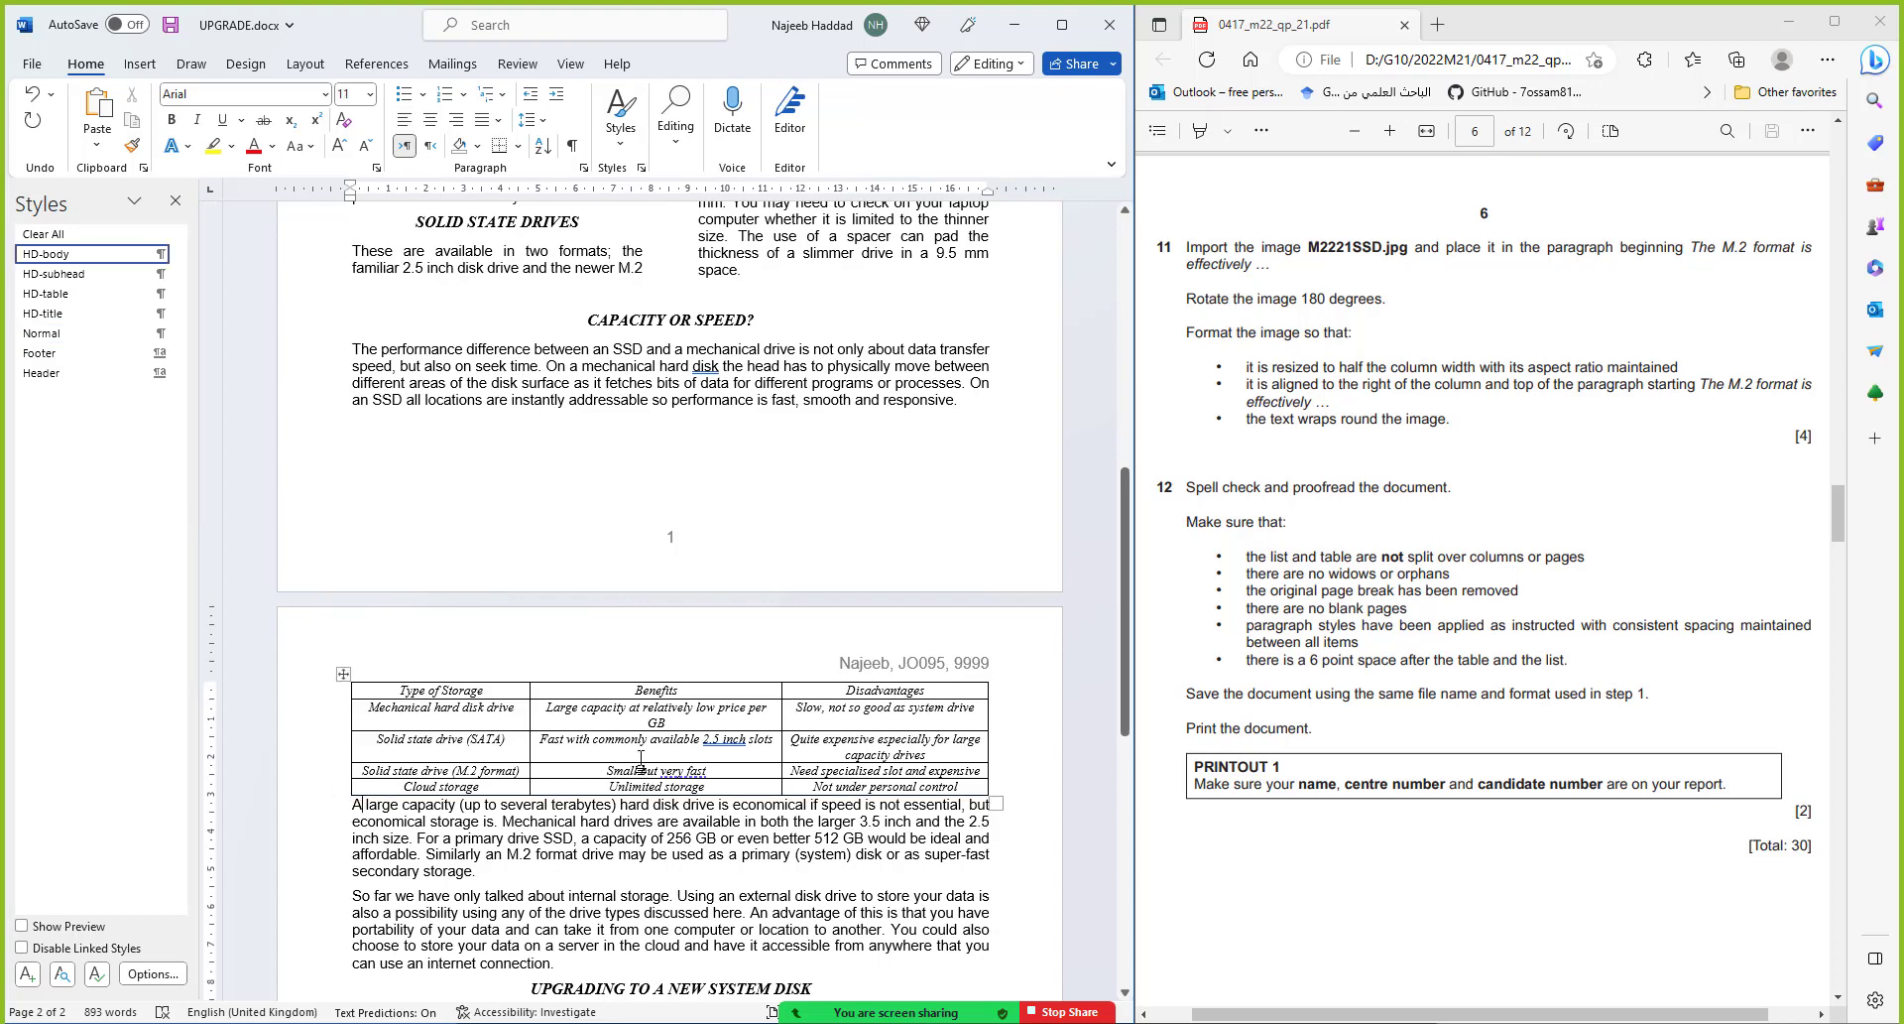
Give the paragraph after the table 6 pt spacing before, save, and close the Styles pane
{"action": "left_click", "coordinate": [584, 167]}
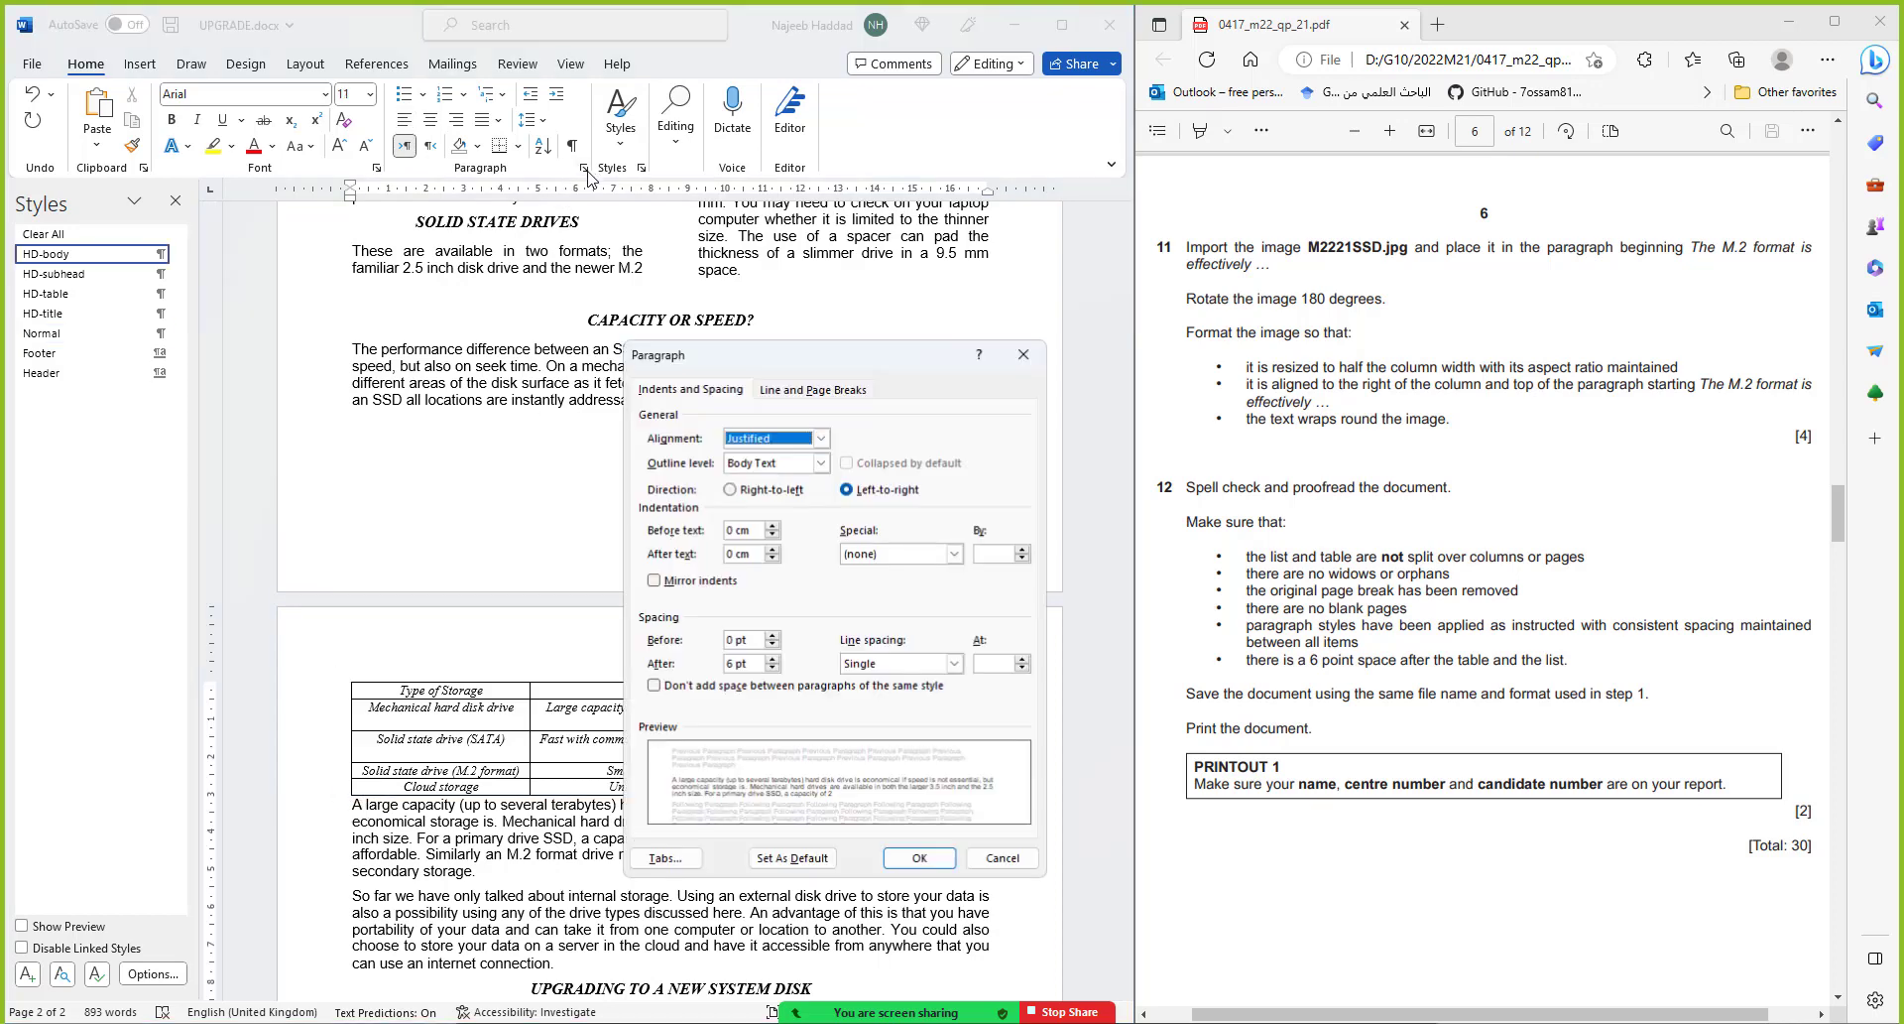
{"action": "left_click", "coordinate": [772, 636]}
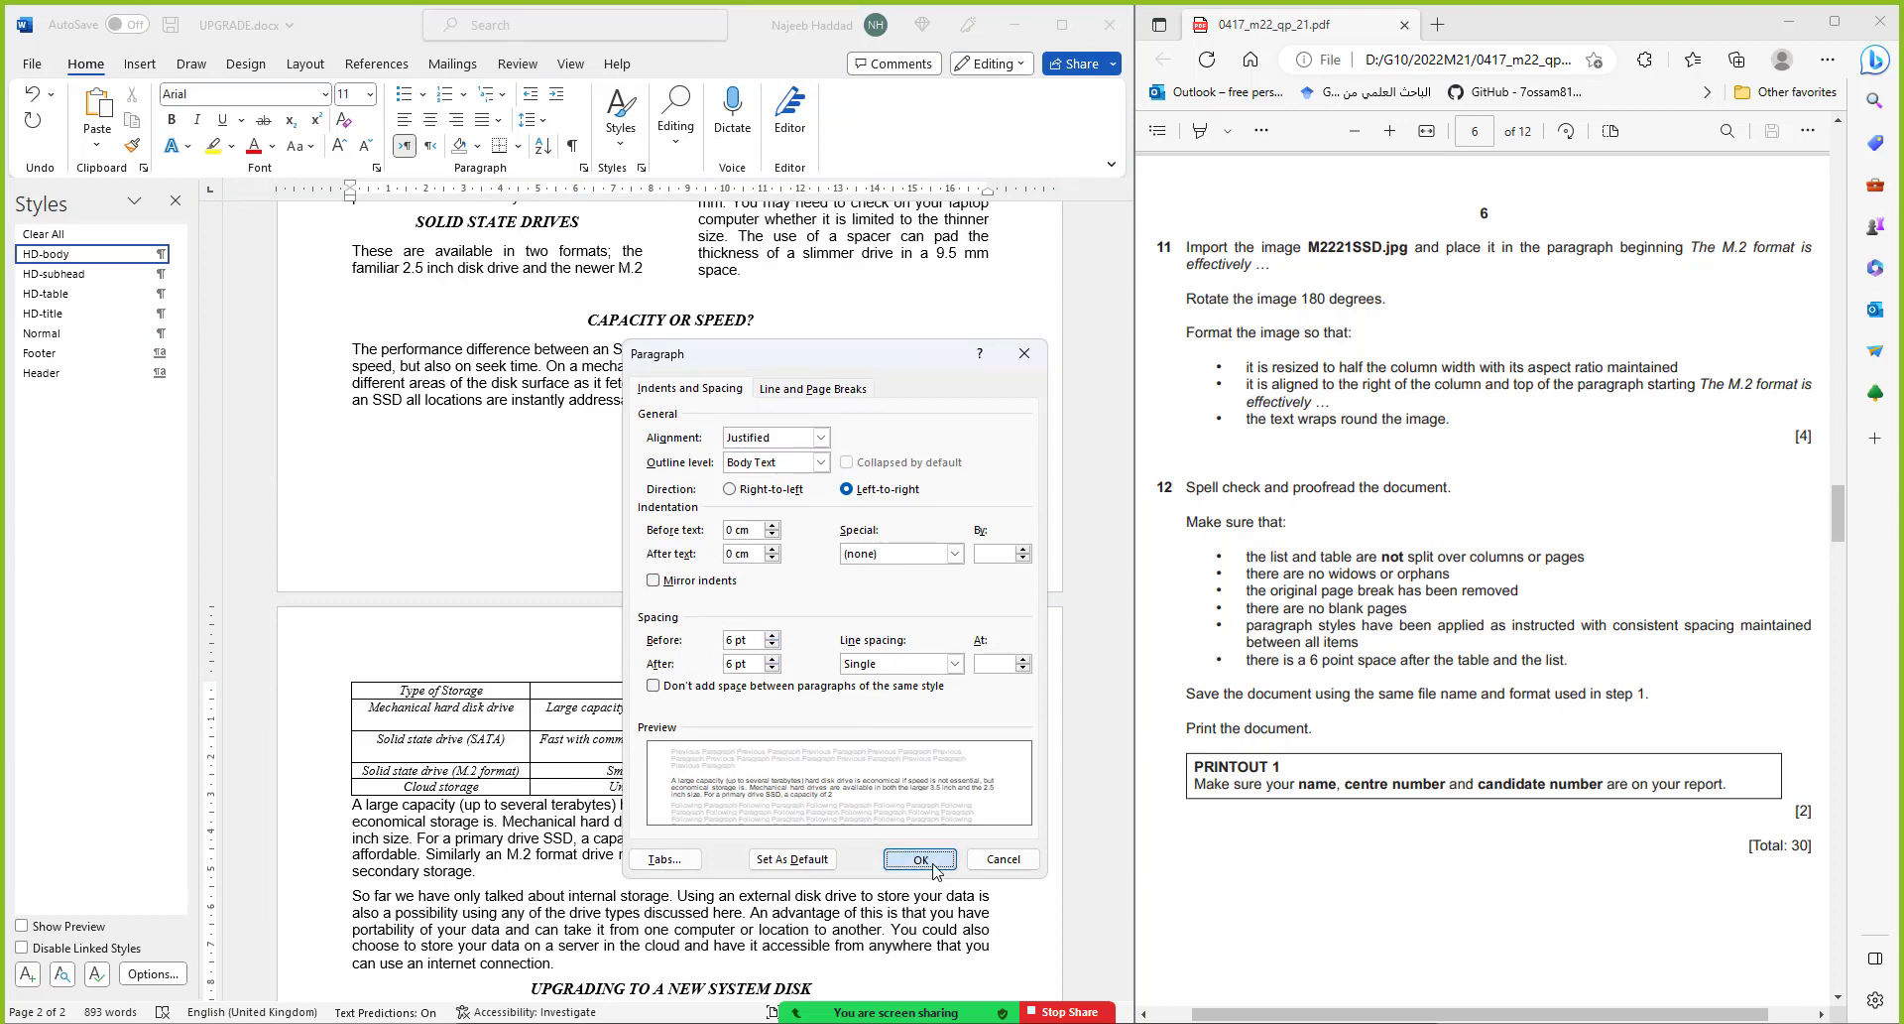
{"action": "left_click", "coordinate": [921, 861]}
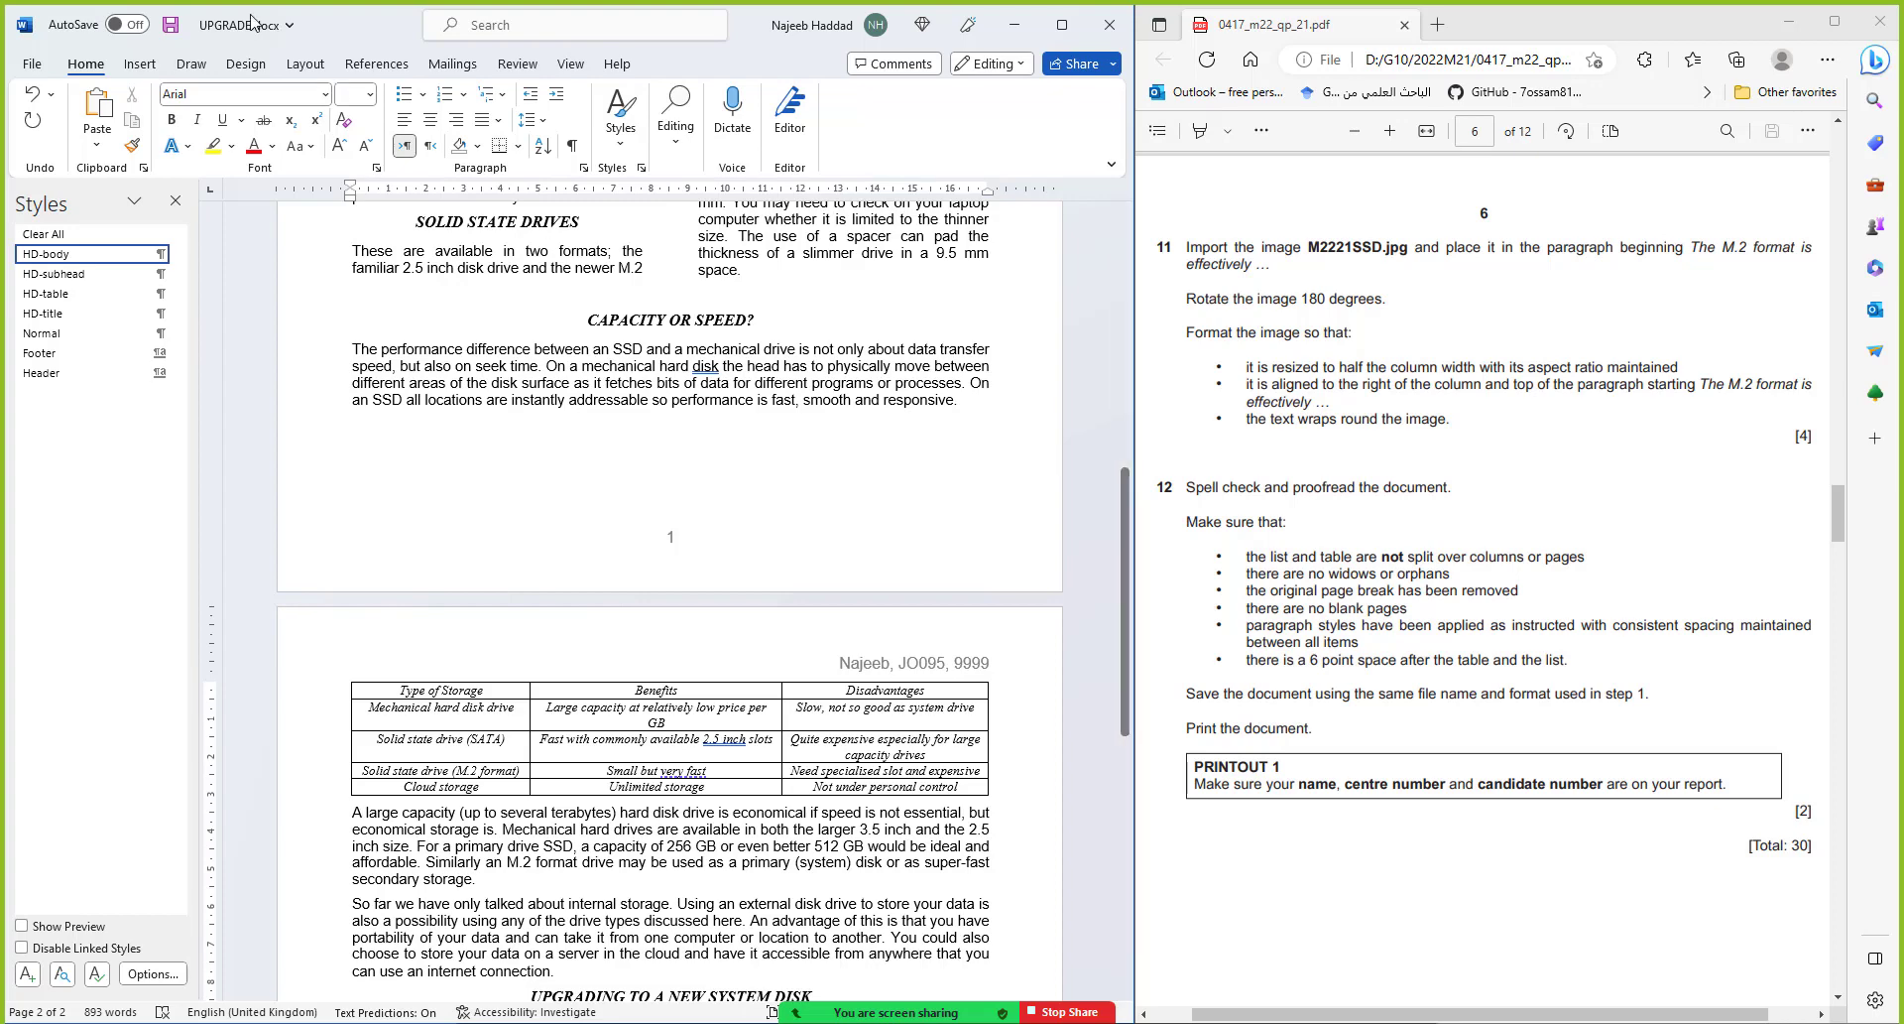
{"action": "left_click", "coordinate": [171, 27]}
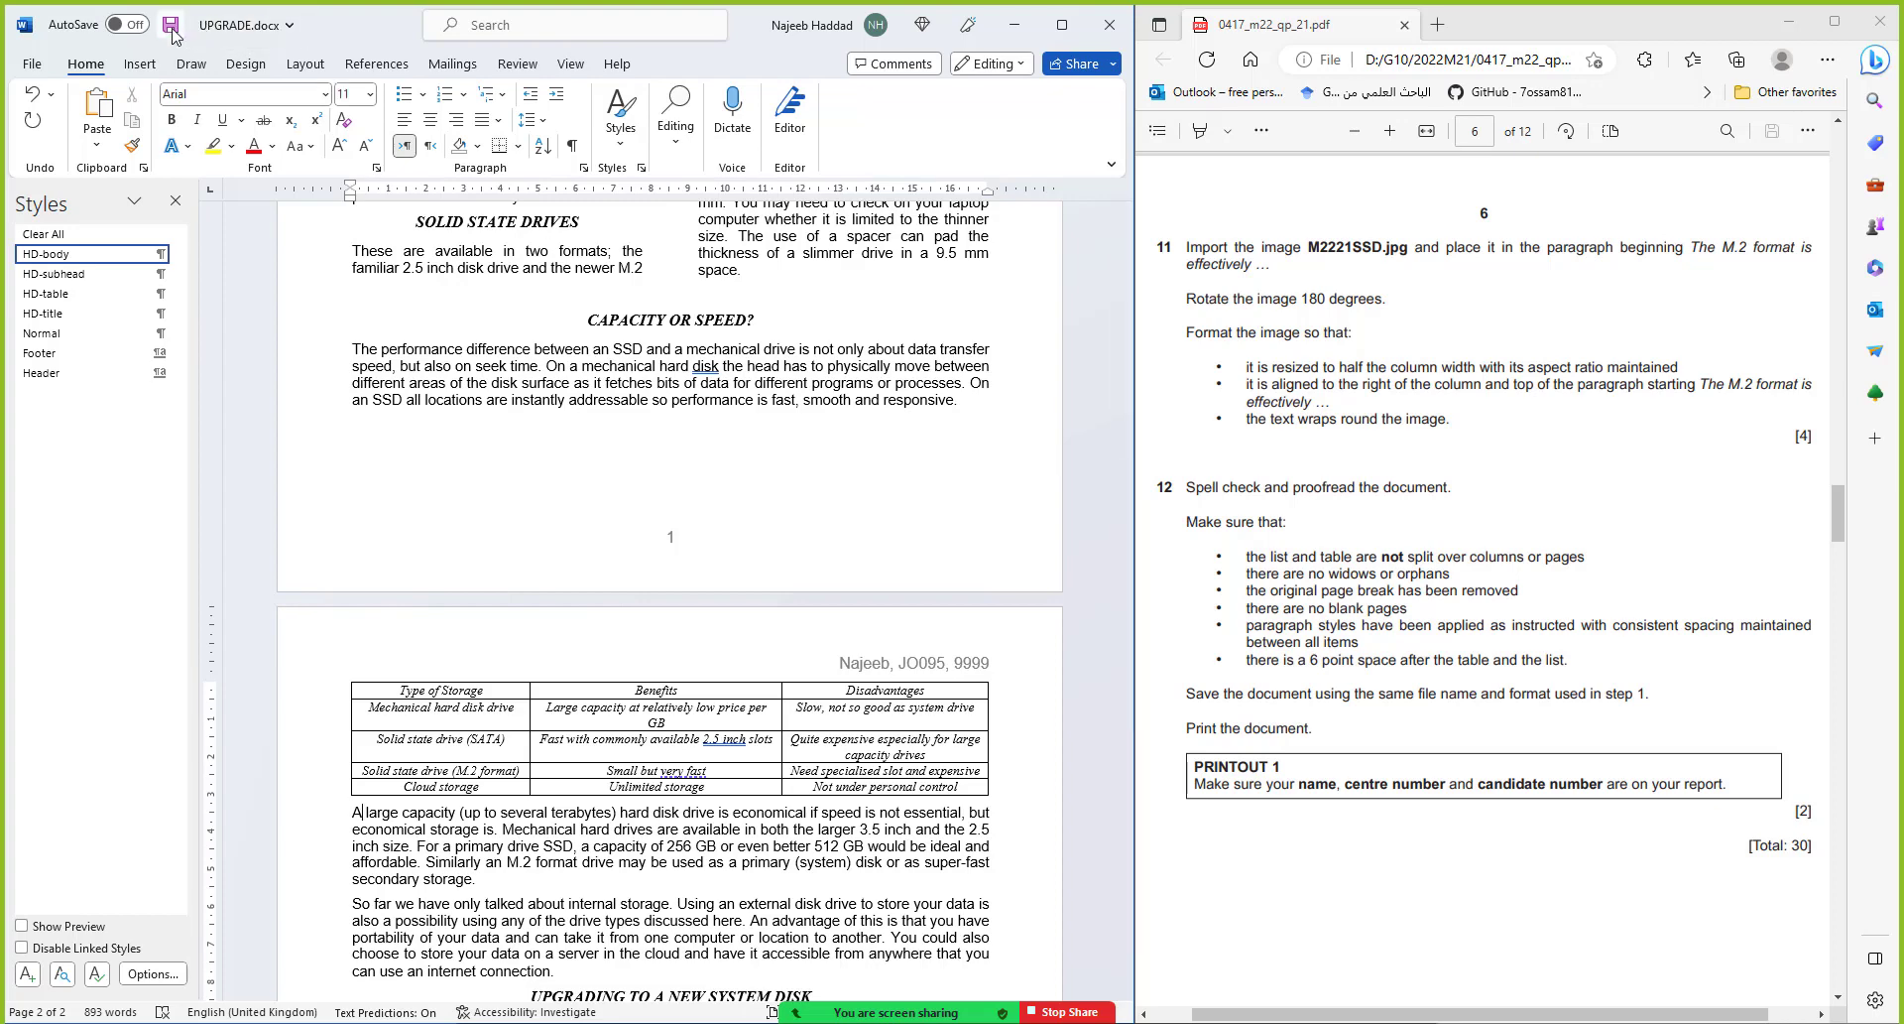
{"action": "left_click", "coordinate": [175, 205]}
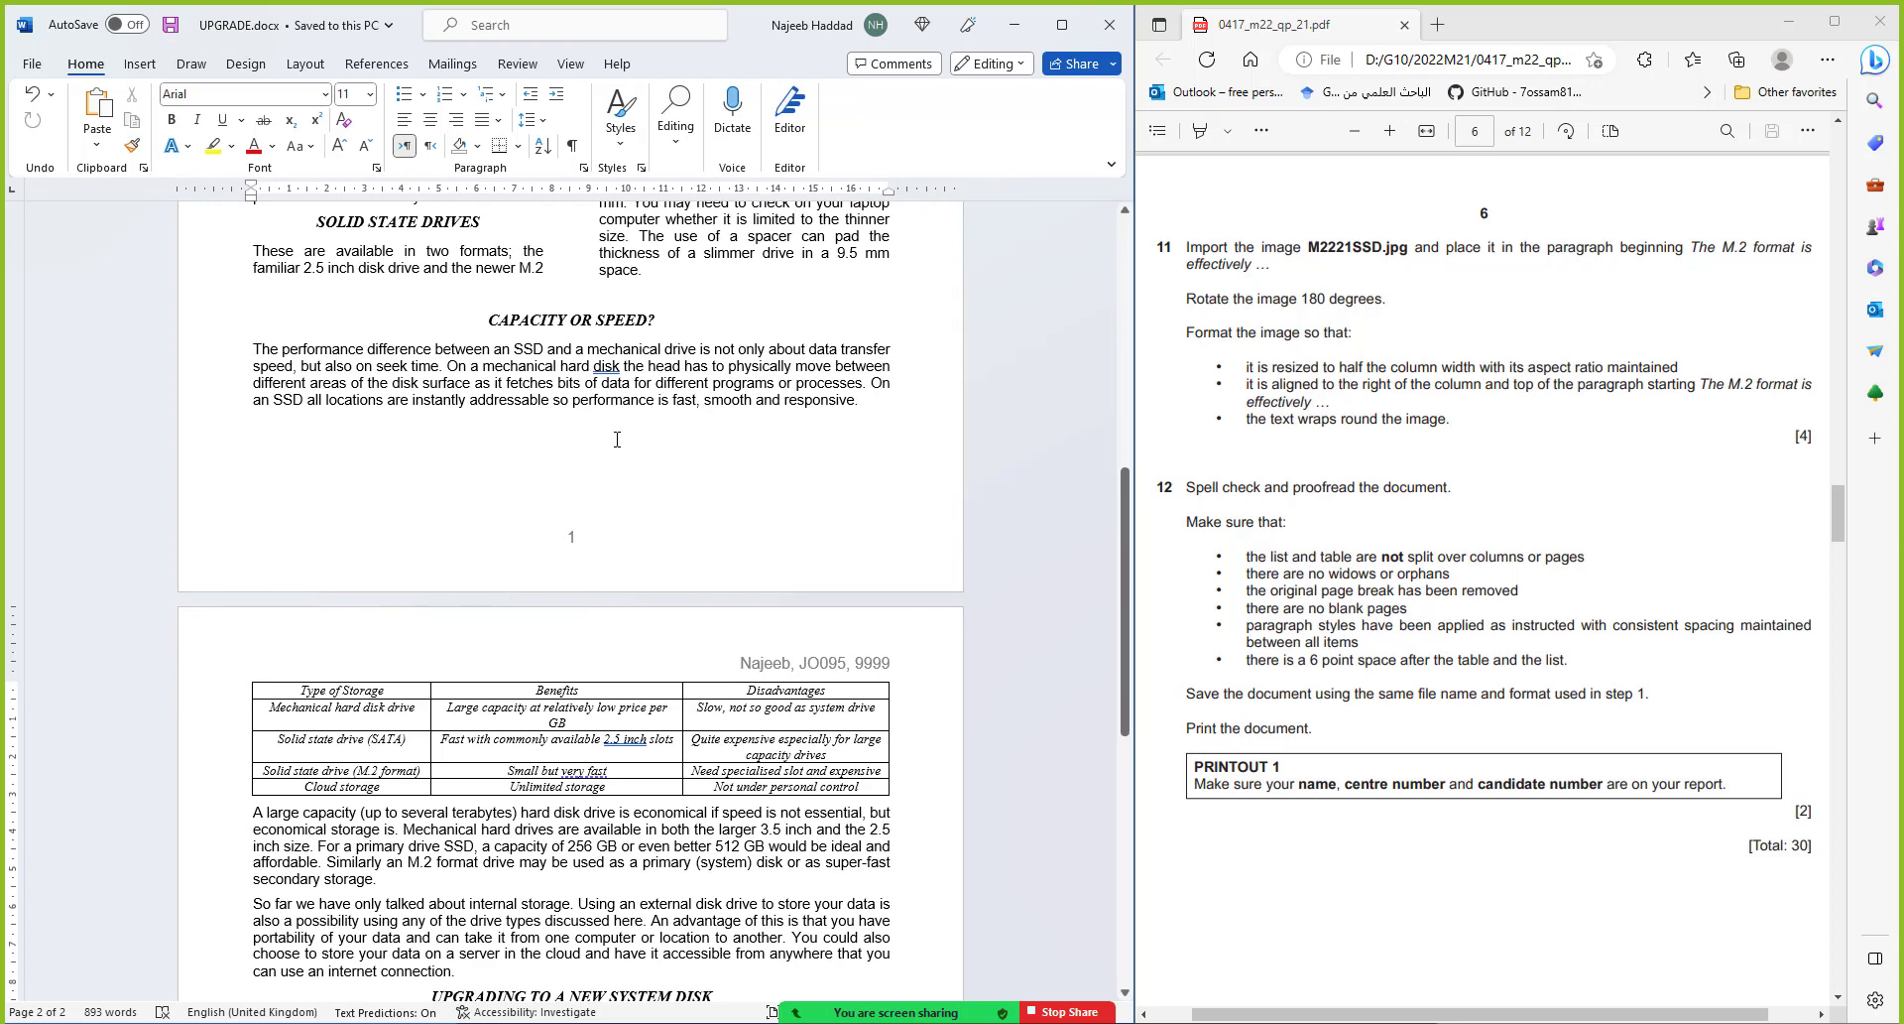
Print the document with Microsoft Print to PDF, saving it as PRINTOUT 1
{"action": "left_click", "coordinate": [32, 64]}
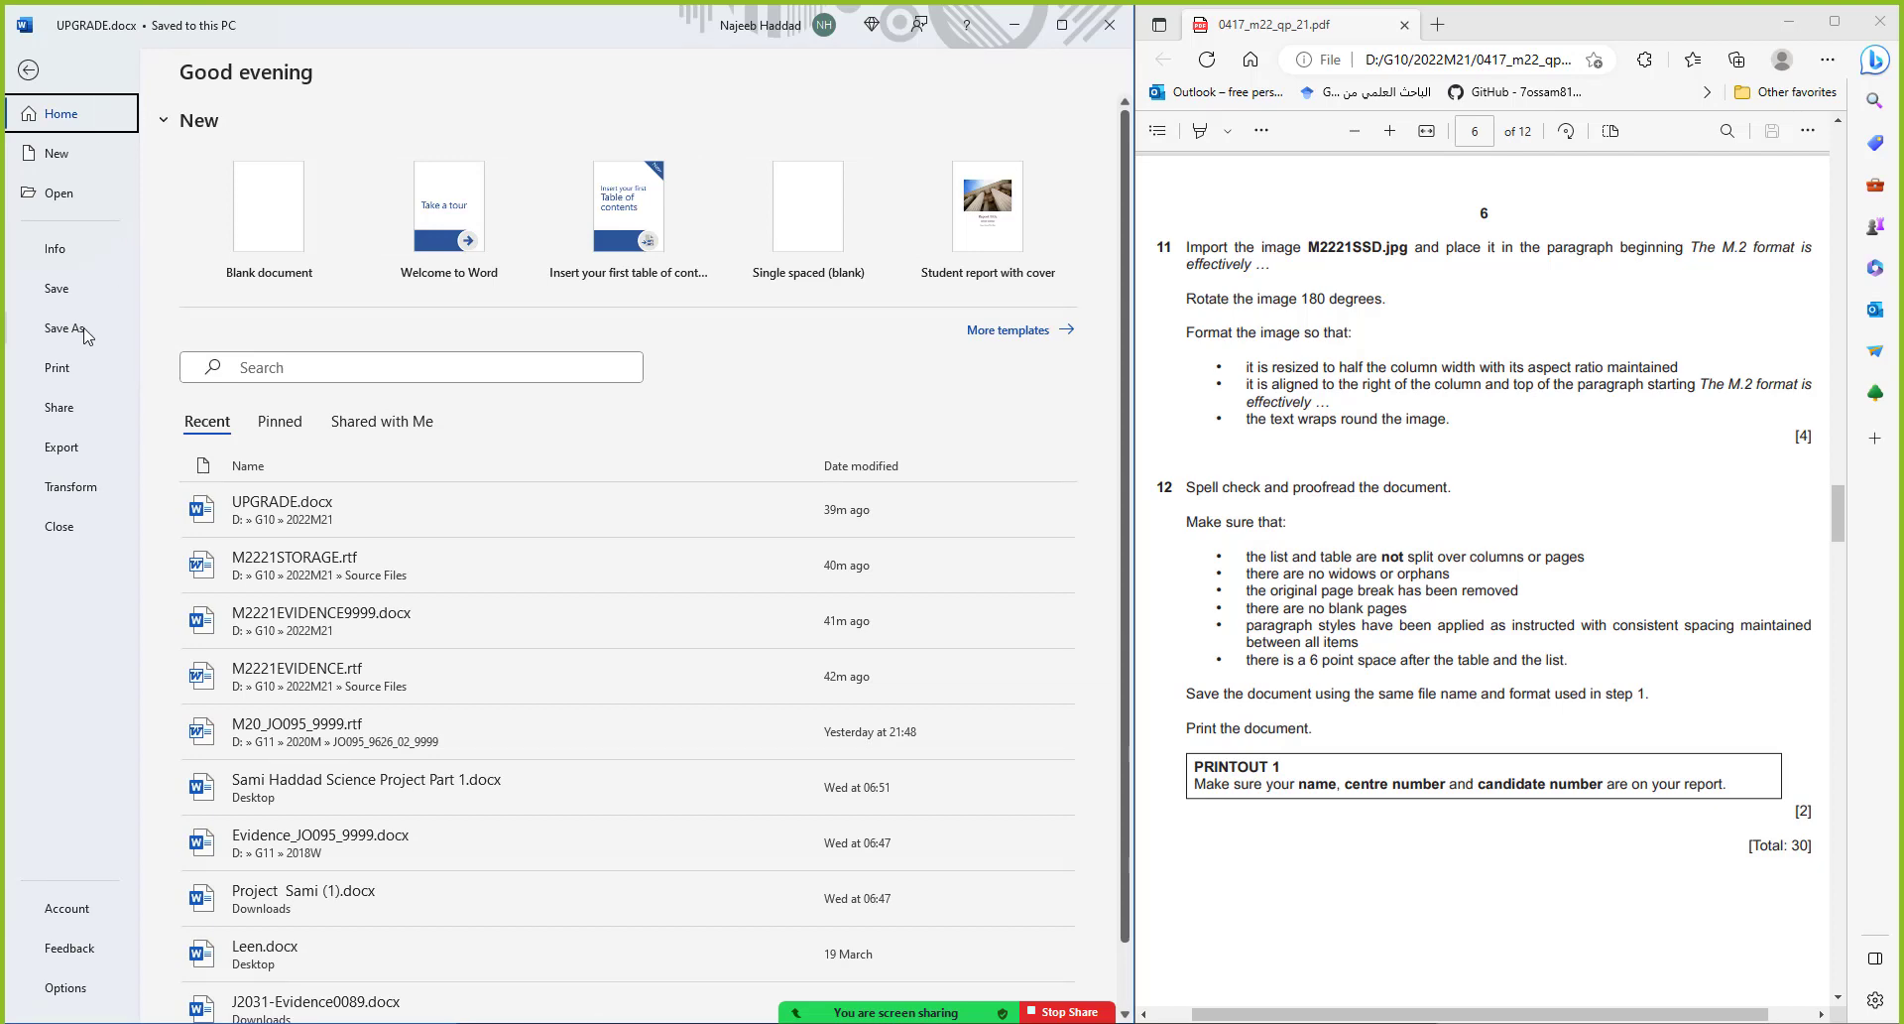
{"action": "left_click", "coordinate": [69, 369]}
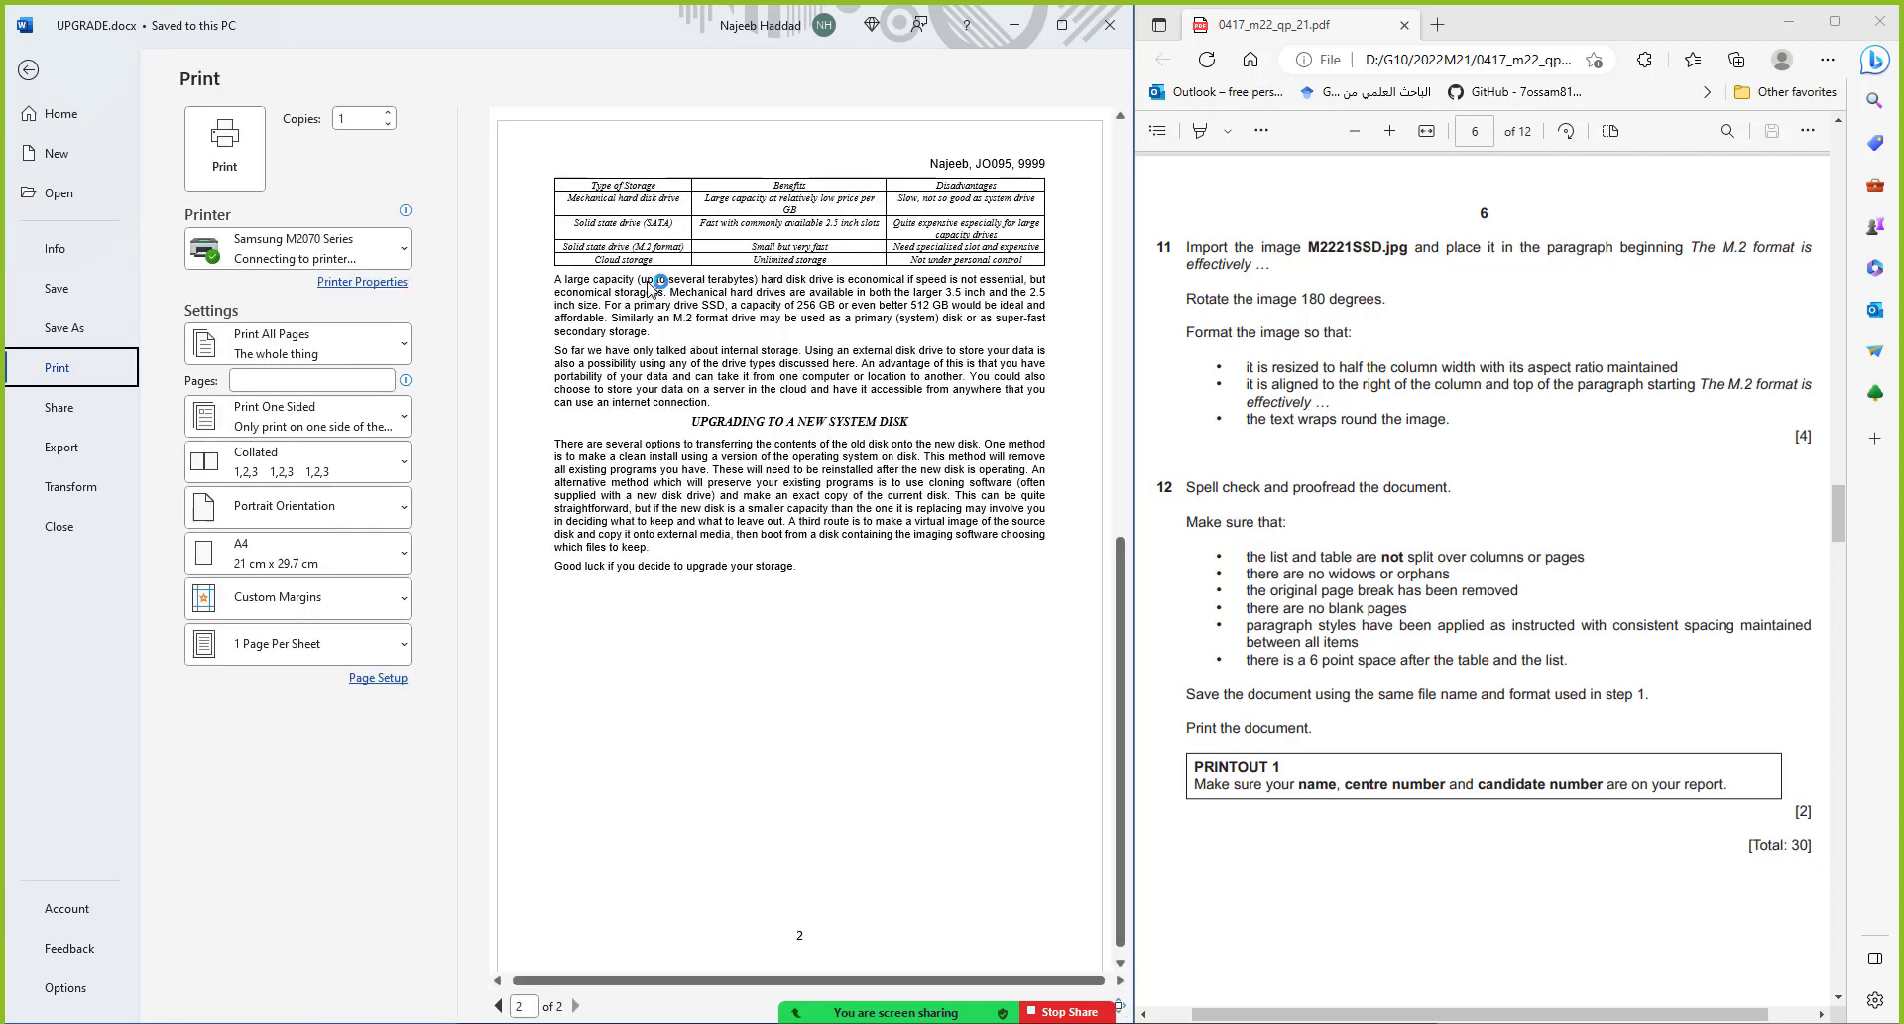
{"action": "left_click", "coordinate": [367, 259]}
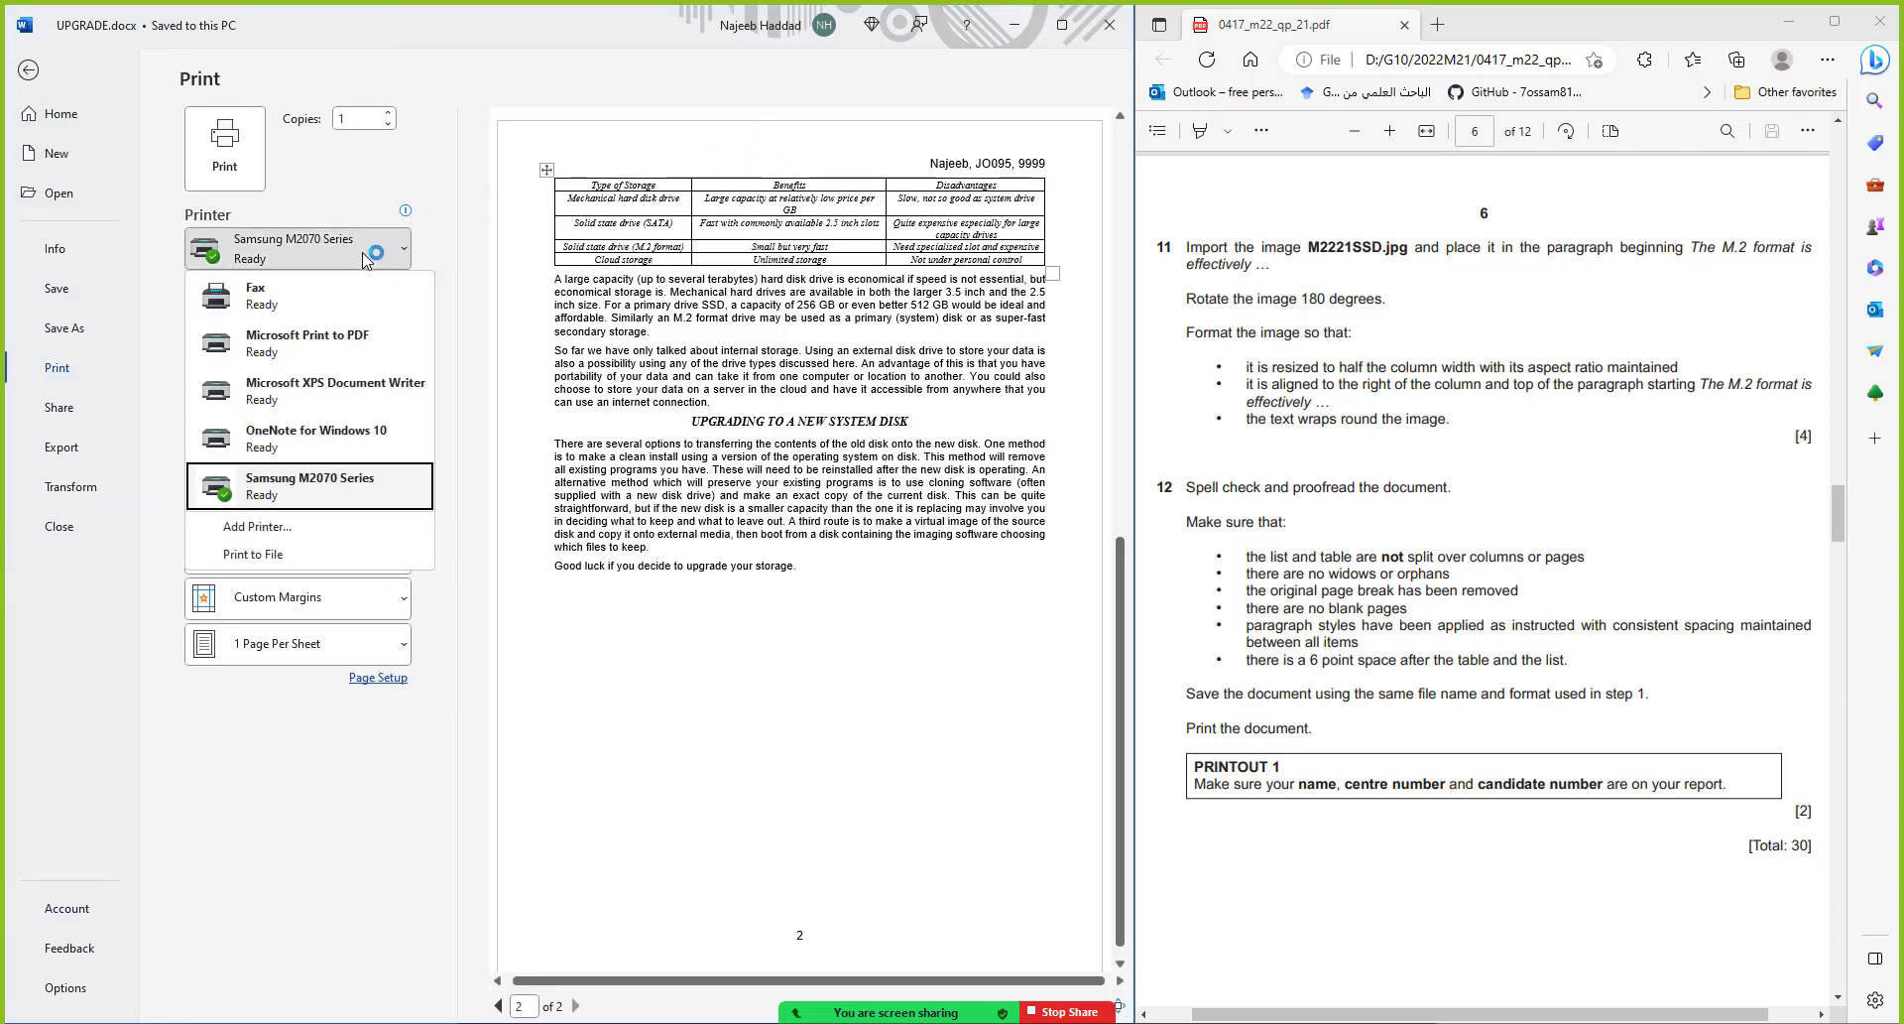
{"action": "left_click", "coordinate": [345, 344]}
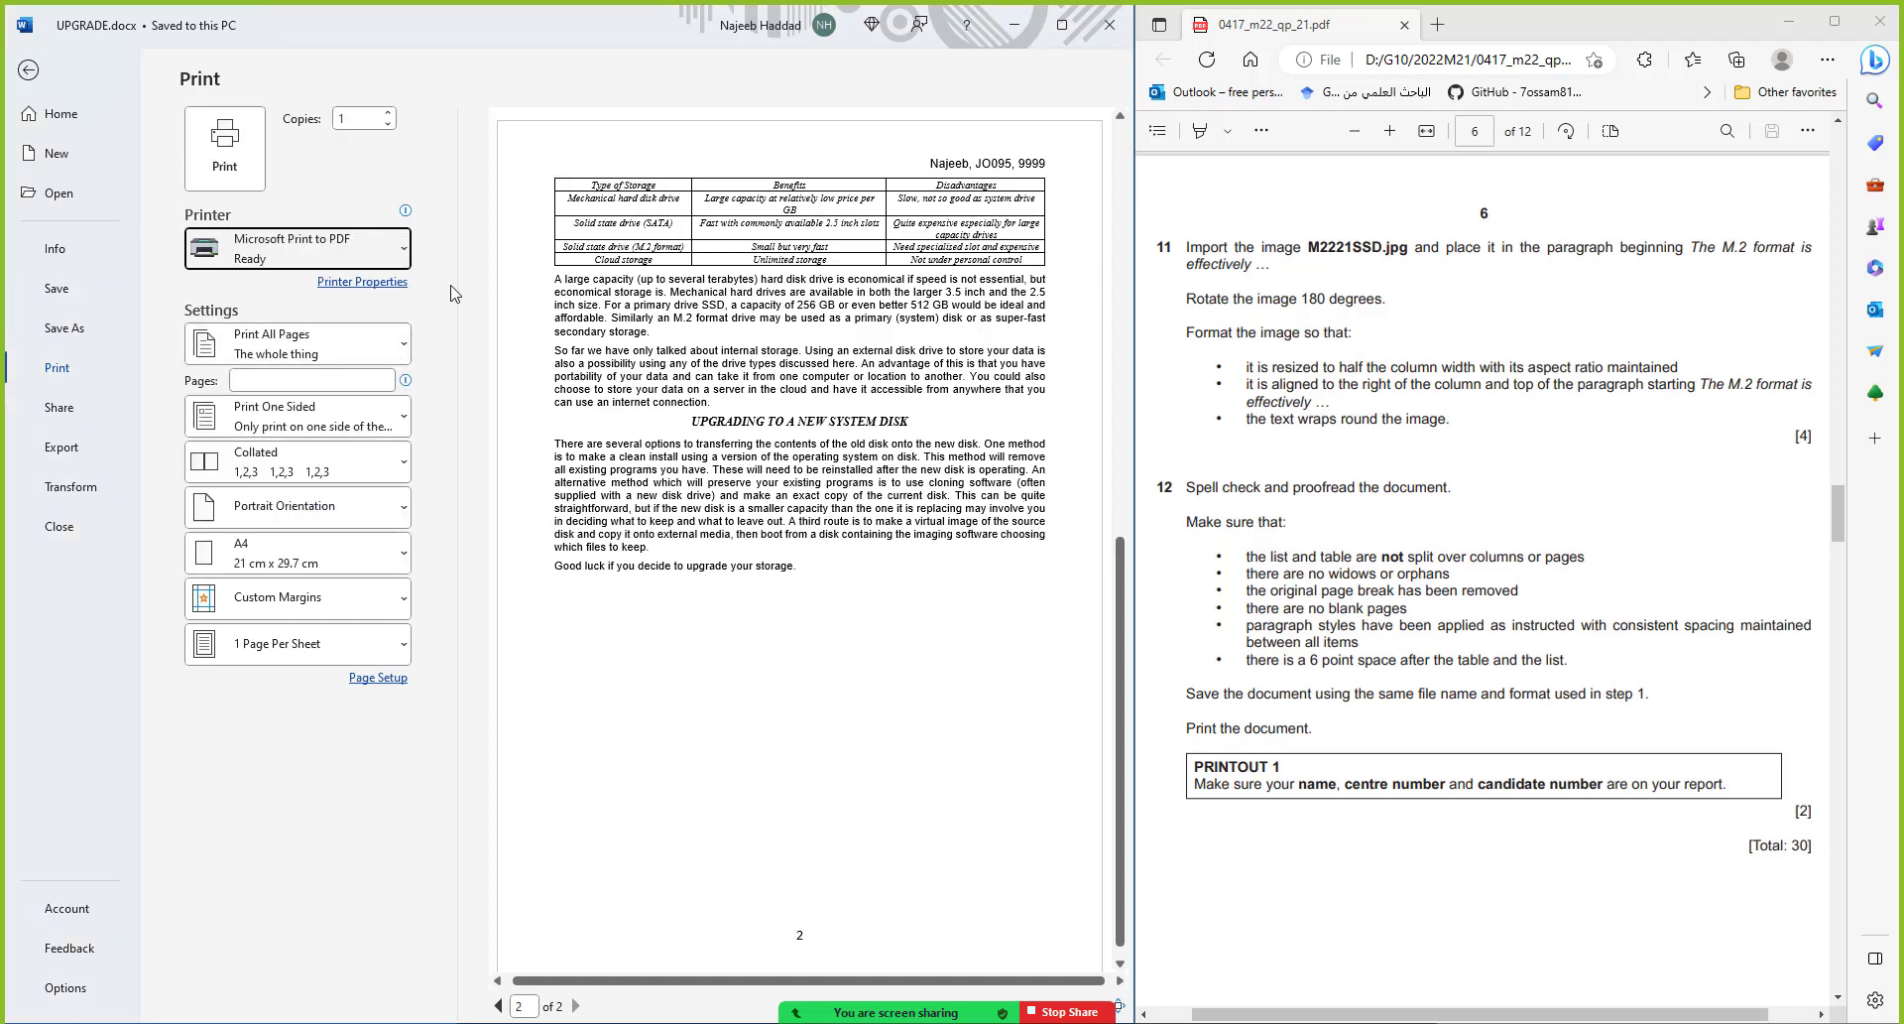
{"action": "left_click", "coordinate": [226, 148]}
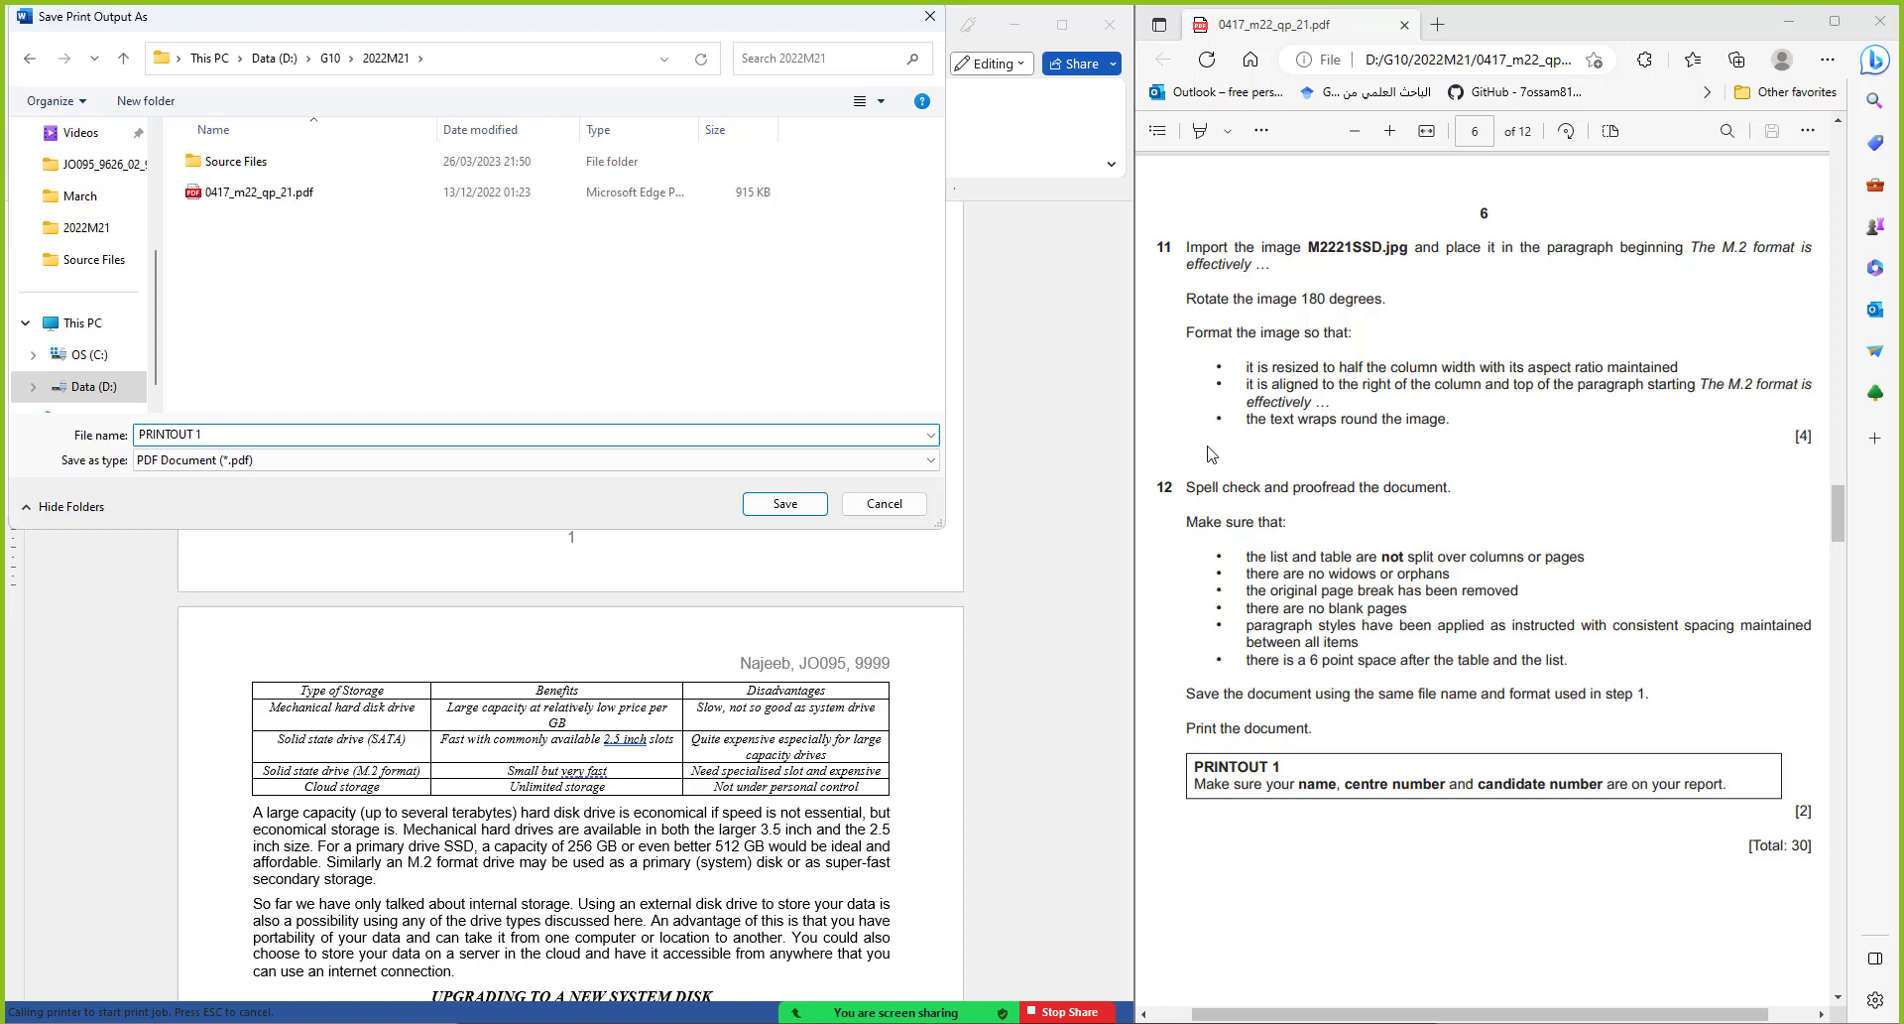
{"action": "left_click", "coordinate": [784, 503]}
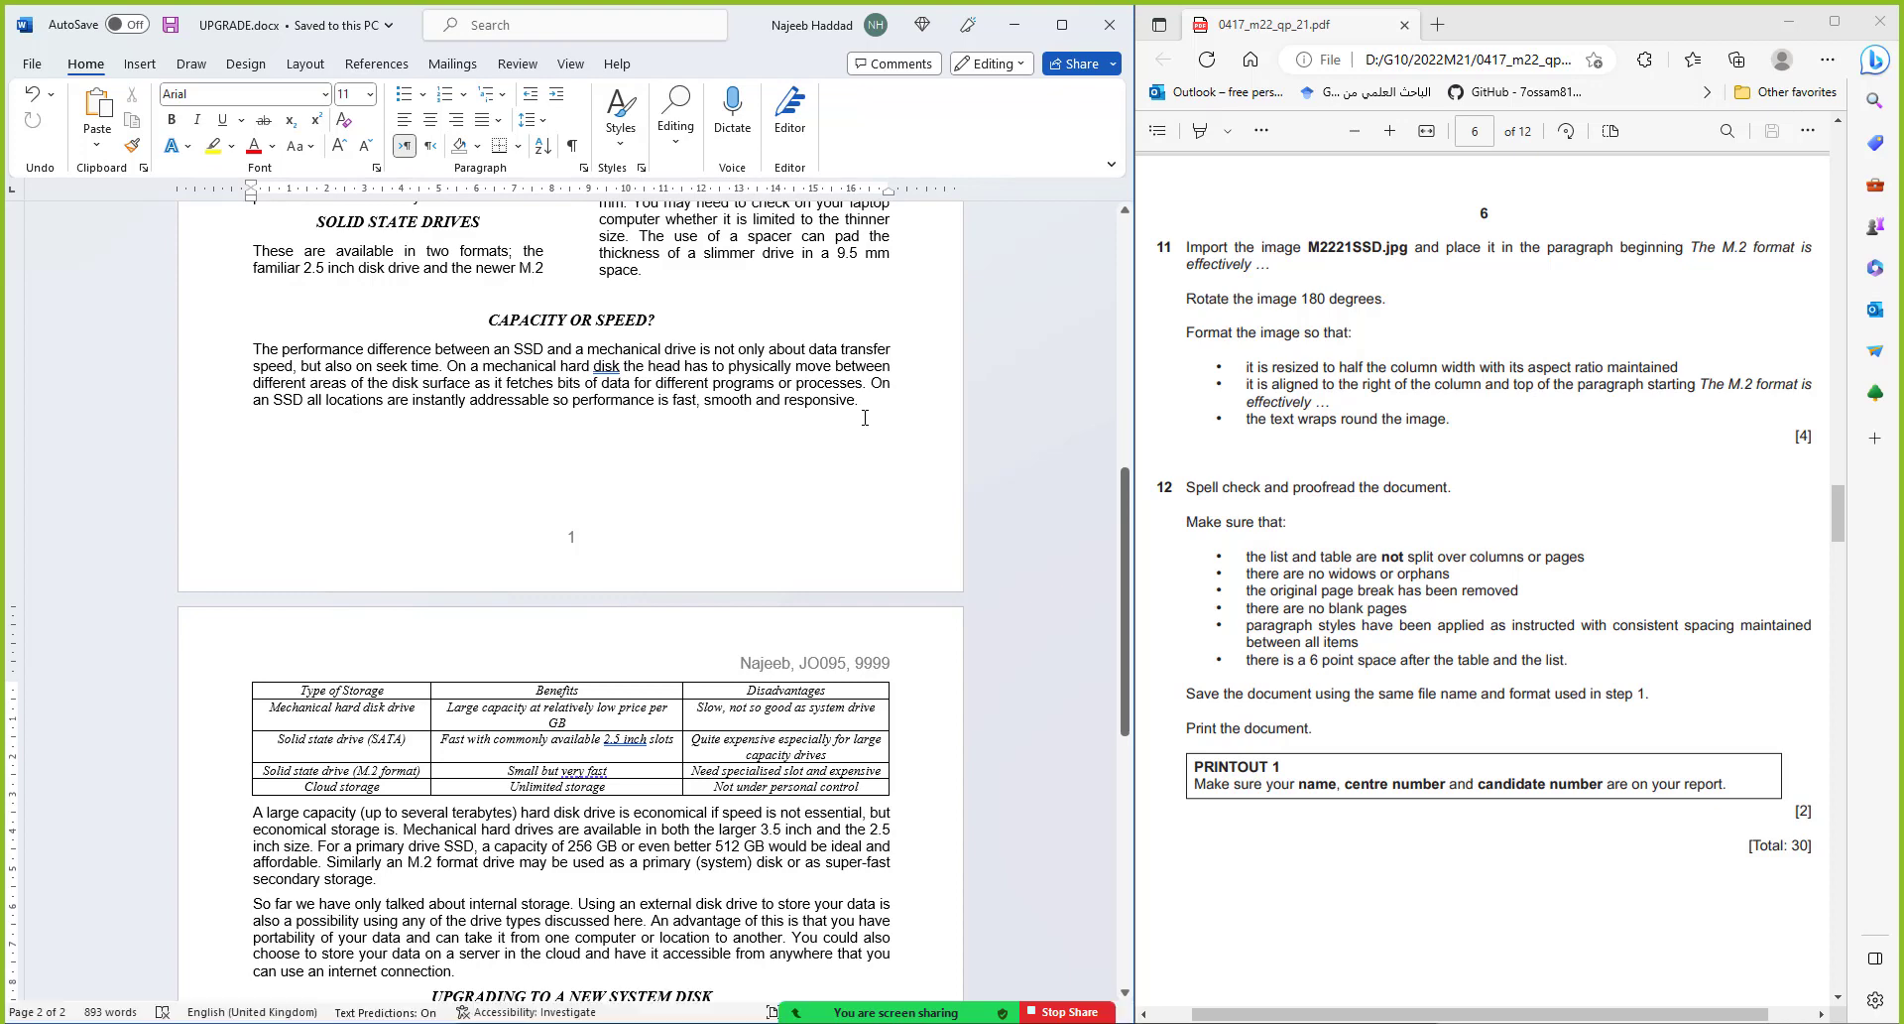
Open PRINTOUT 1.pdf from the 2022M21 folder and move its tab into a separate window
{"action": "scroll", "coordinate": [863, 409], "scroll_direction": "down", "scroll_amount": 2}
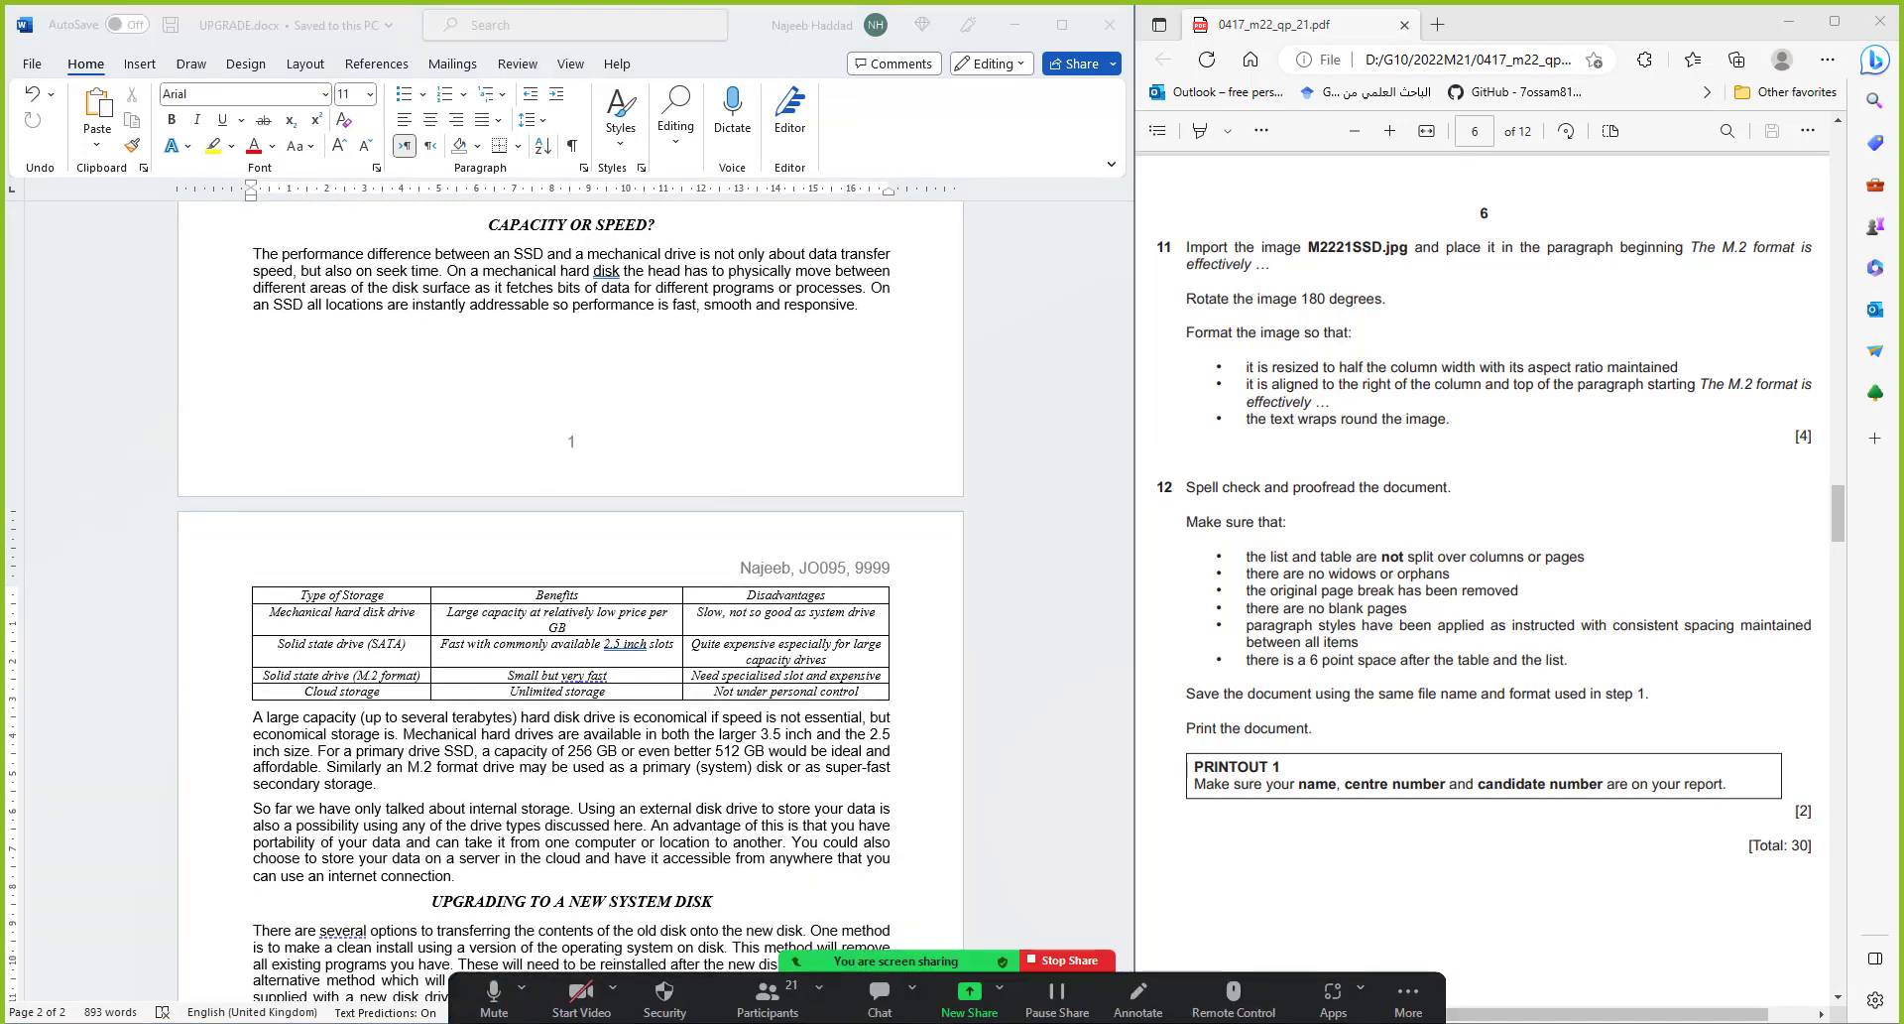
{"action": "left_click", "coordinate": [925, 967]}
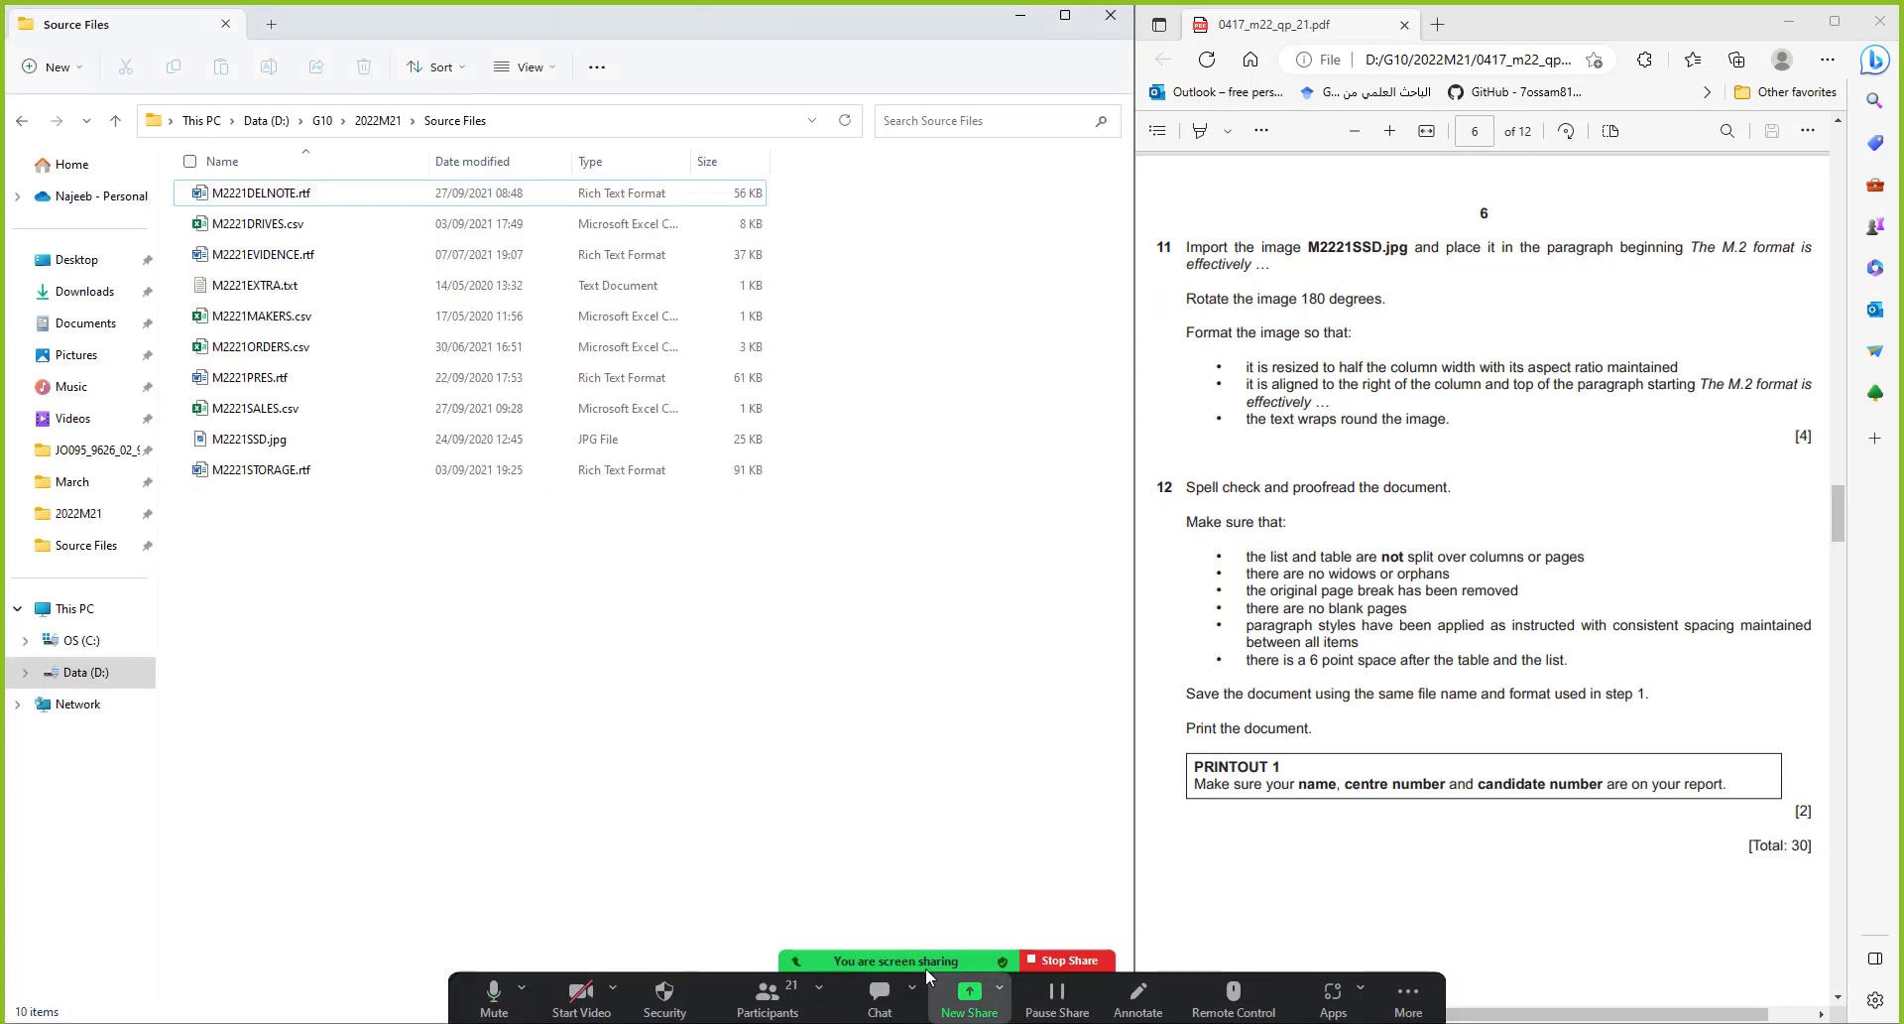
{"action": "left_click", "coordinate": [377, 120]}
{"action": "left_click", "coordinate": [282, 296]}
{"action": "double_click", "coordinate": [282, 295]}
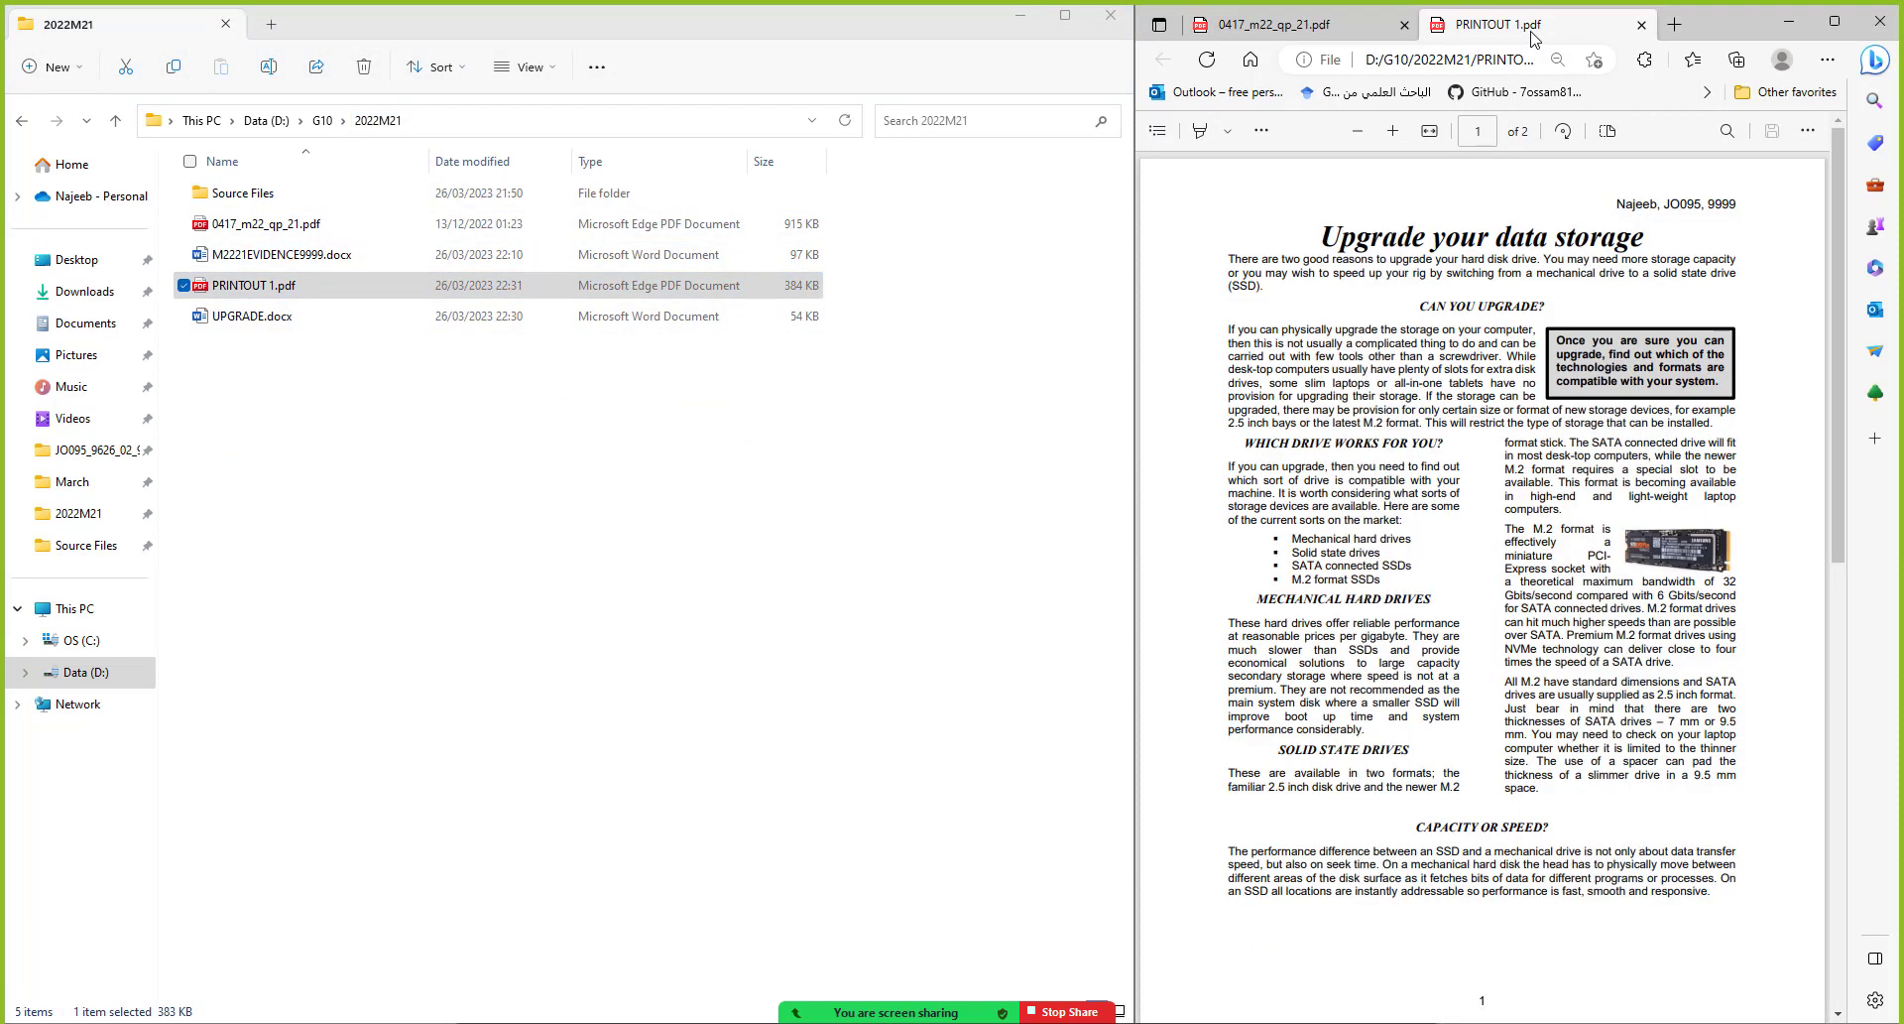
{"action": "left_click_drag", "start_coordinate": [1532, 37], "coordinate": [923, 263]}
Maximize the PRINTOUT 1.pdf window, fit pages to width, and review both pages, including the table on page 2
{"action": "double_click", "coordinate": [922, 260]}
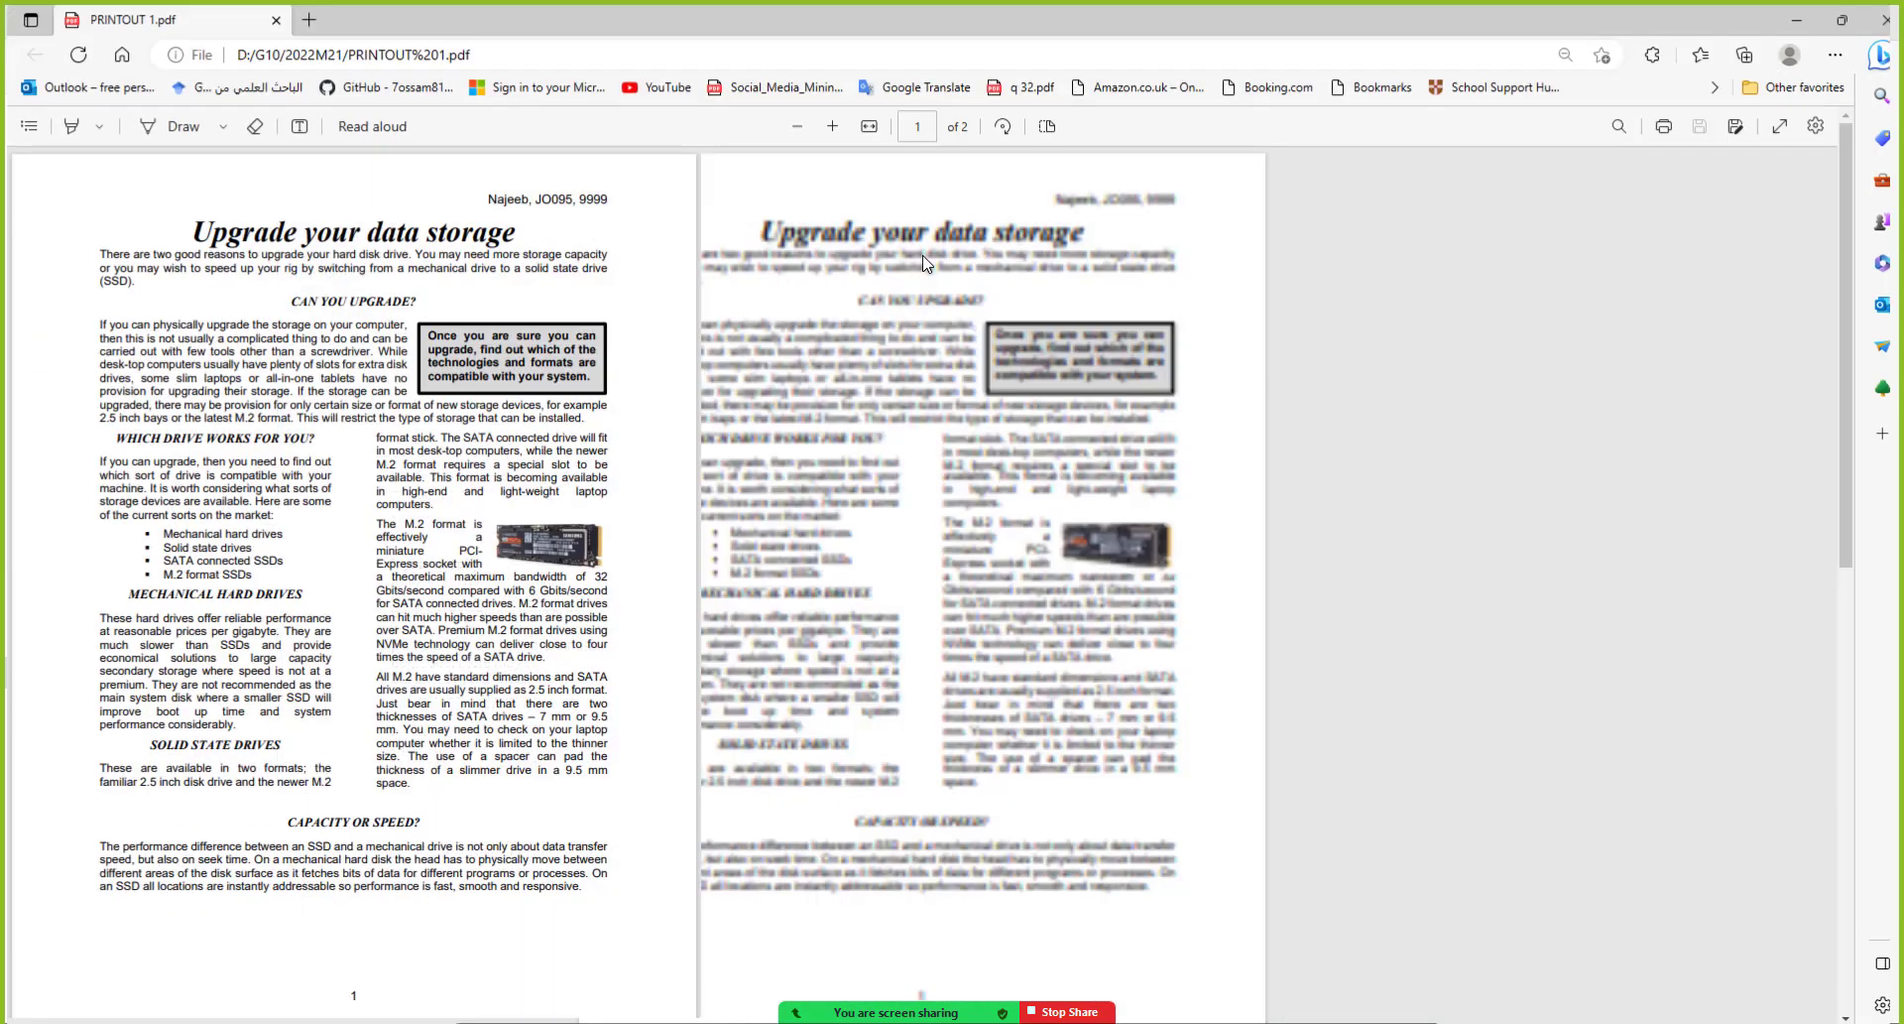
{"action": "left_click", "coordinate": [862, 122]}
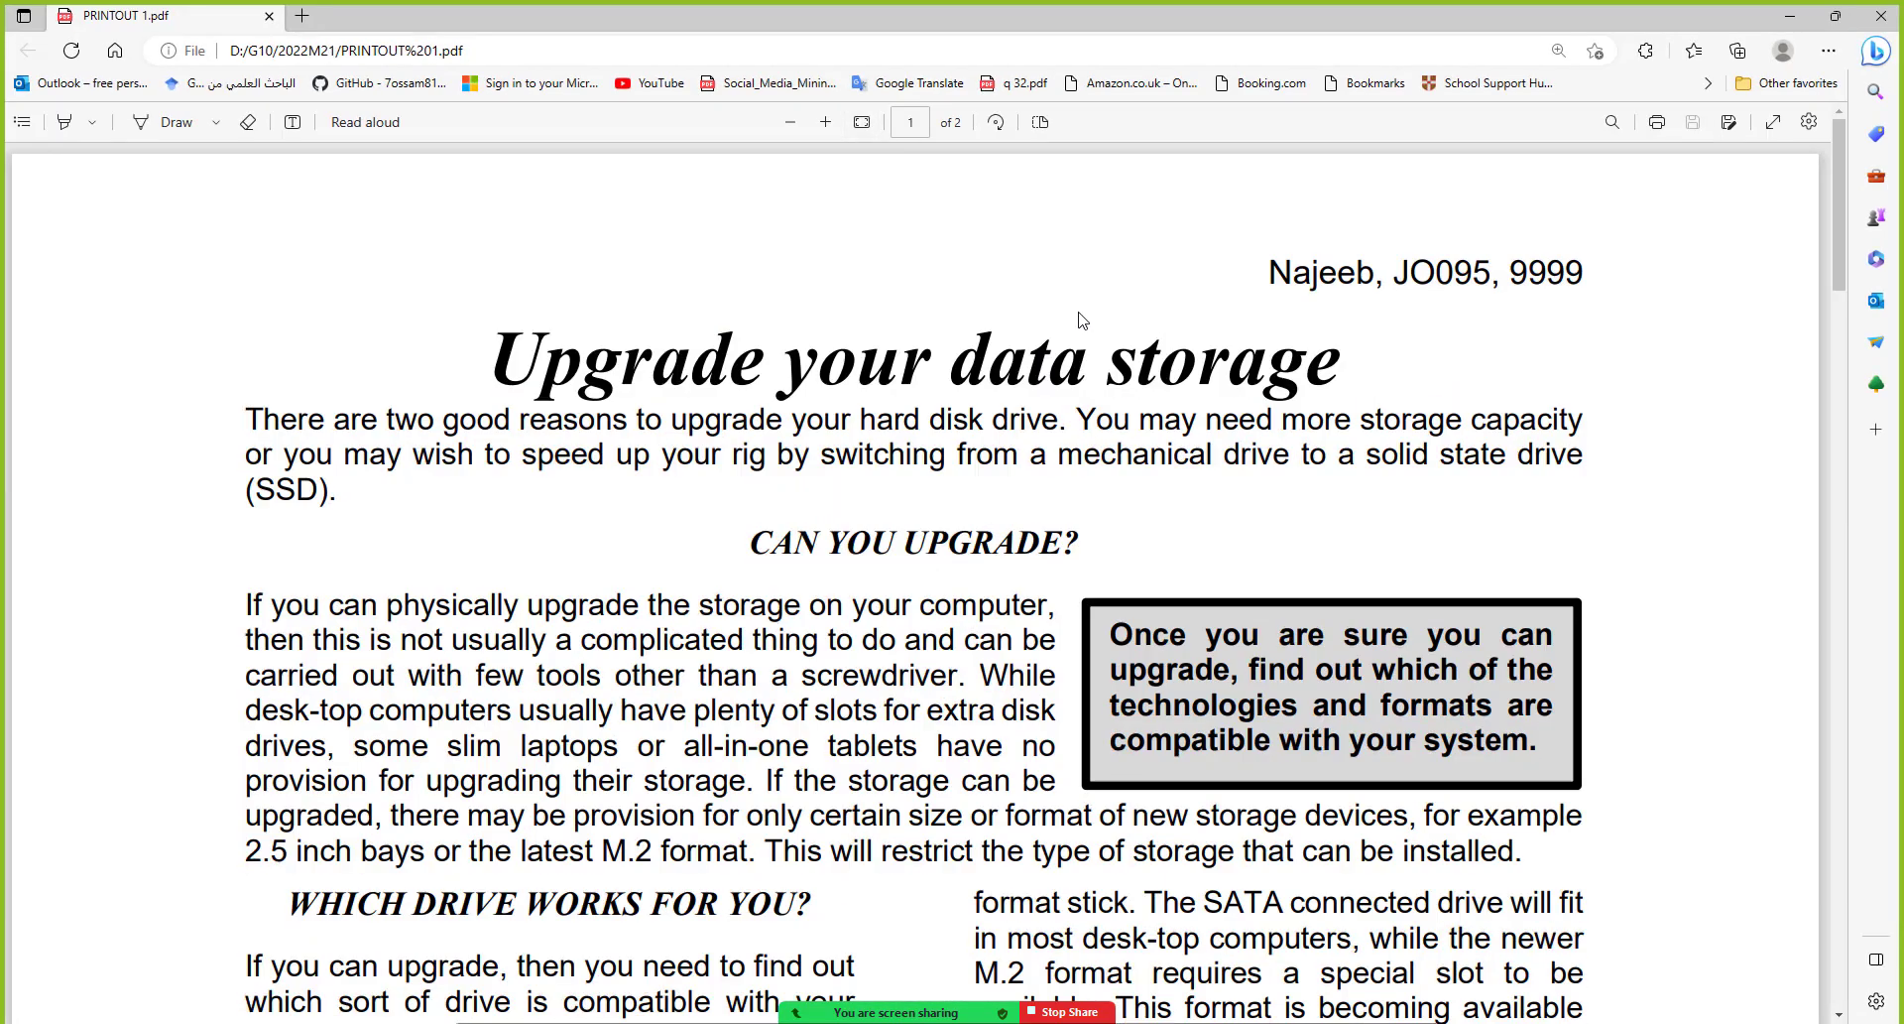
{"action": "scroll", "coordinate": [1079, 319], "scroll_direction": "down", "scroll_amount": 4}
{"action": "scroll", "coordinate": [1079, 320], "scroll_direction": "down", "scroll_amount": 8}
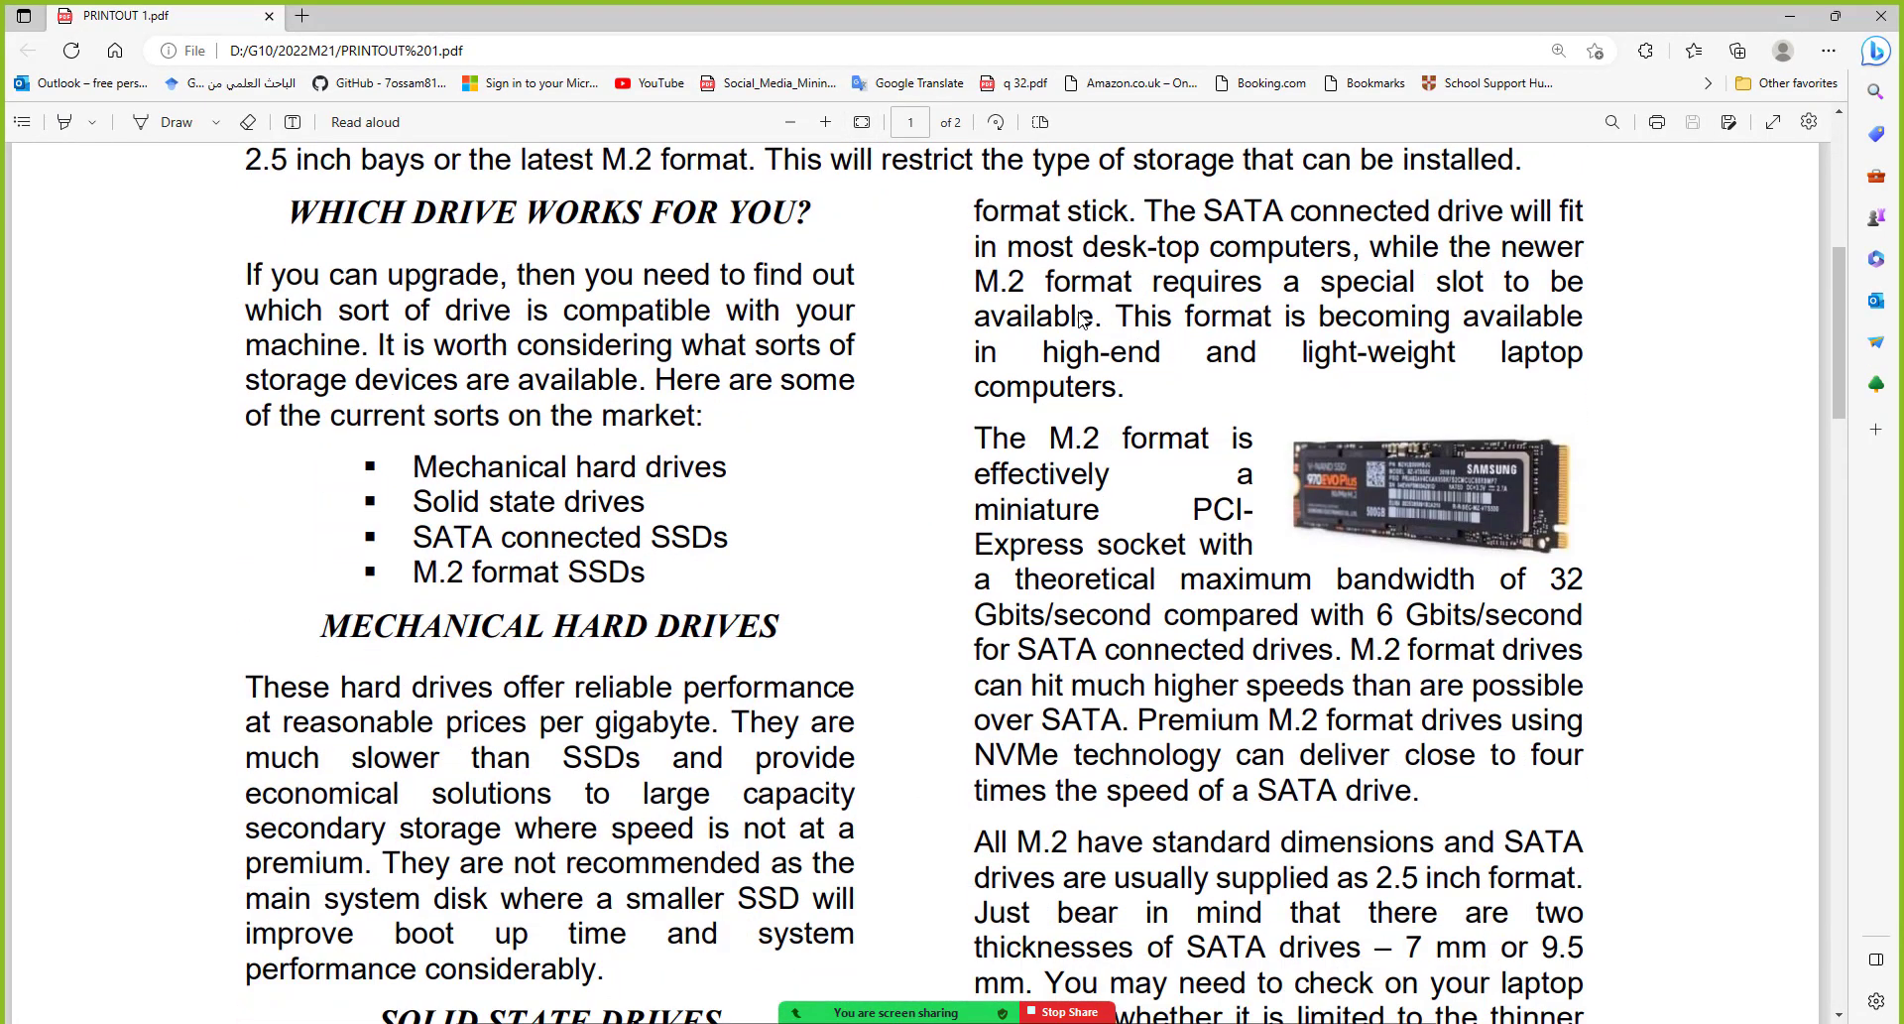
{"action": "scroll", "coordinate": [1079, 319], "scroll_direction": "down", "scroll_amount": 3}
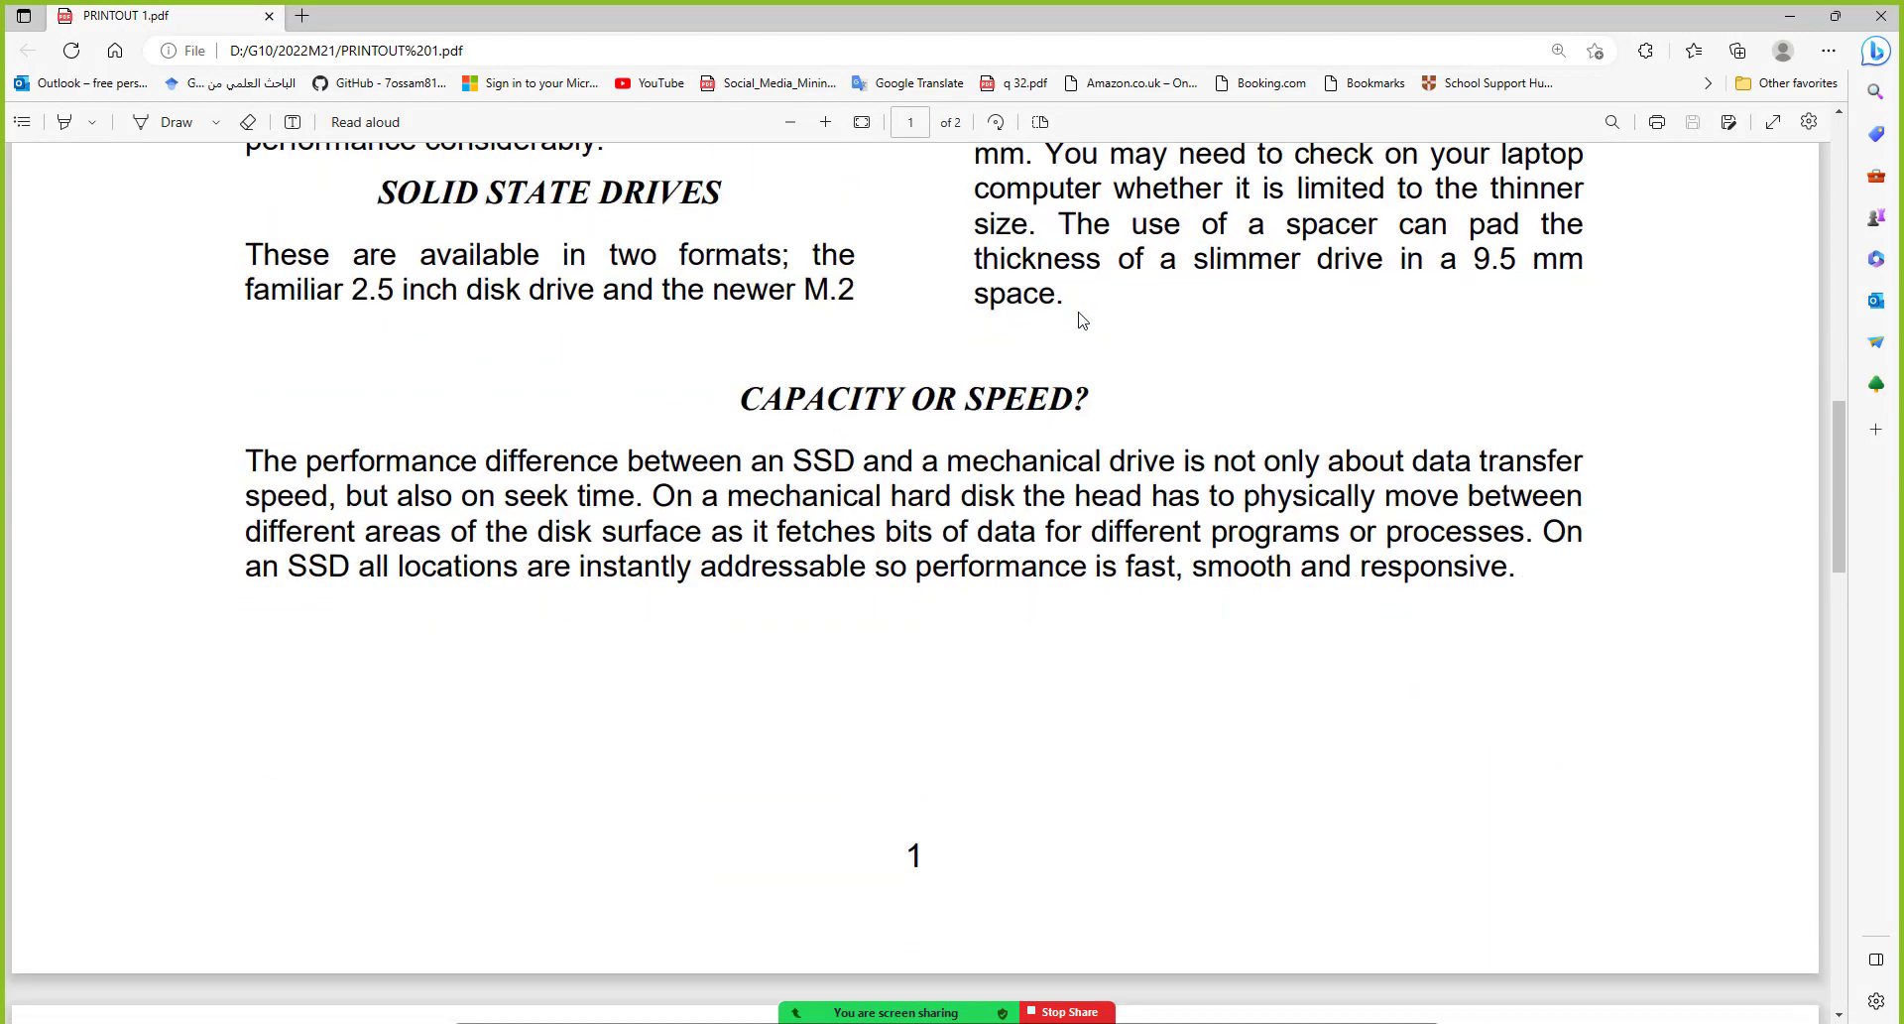
{"action": "scroll", "coordinate": [1079, 319], "scroll_direction": "down", "scroll_amount": 7}
{"action": "scroll", "coordinate": [1083, 319], "scroll_direction": "down", "scroll_amount": 1}
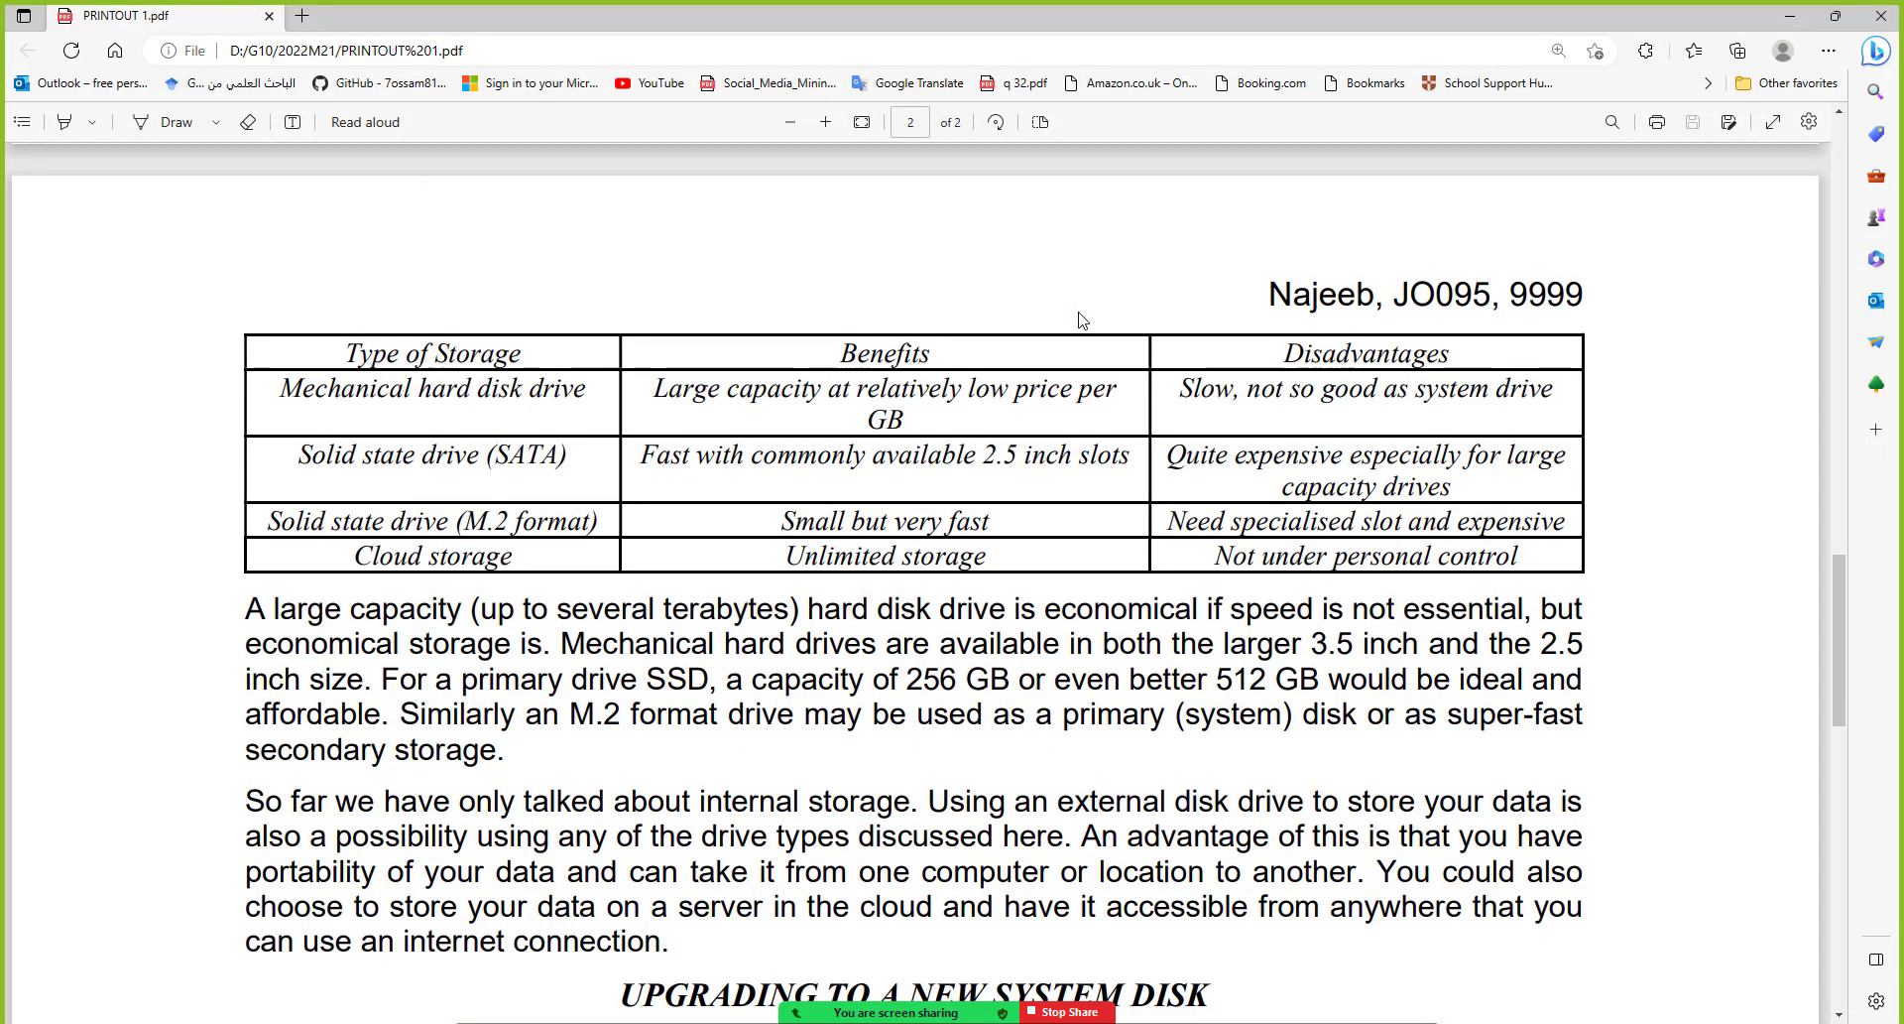
{"action": "scroll", "coordinate": [1083, 319], "scroll_direction": "down", "scroll_amount": 10}
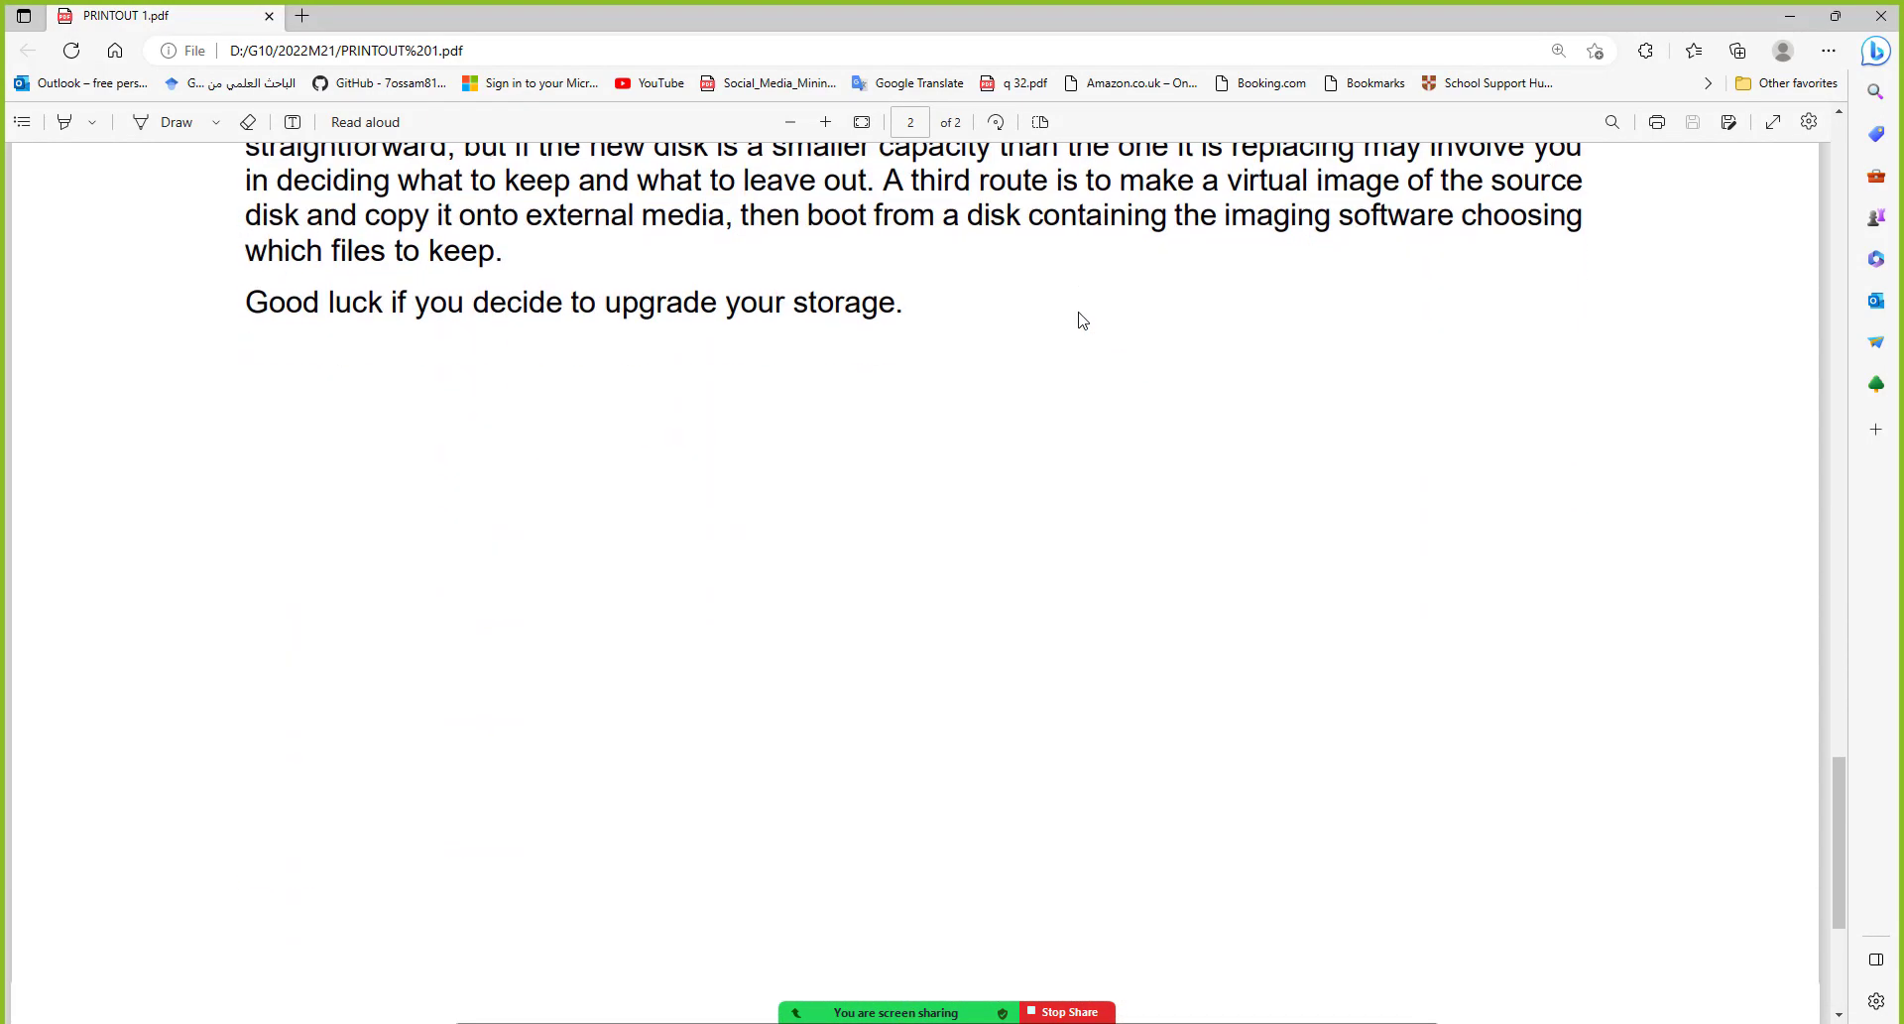
{"action": "scroll", "coordinate": [1082, 319], "scroll_direction": "down", "scroll_amount": 3}
{"action": "scroll", "coordinate": [1082, 319], "scroll_direction": "up", "scroll_amount": 15}
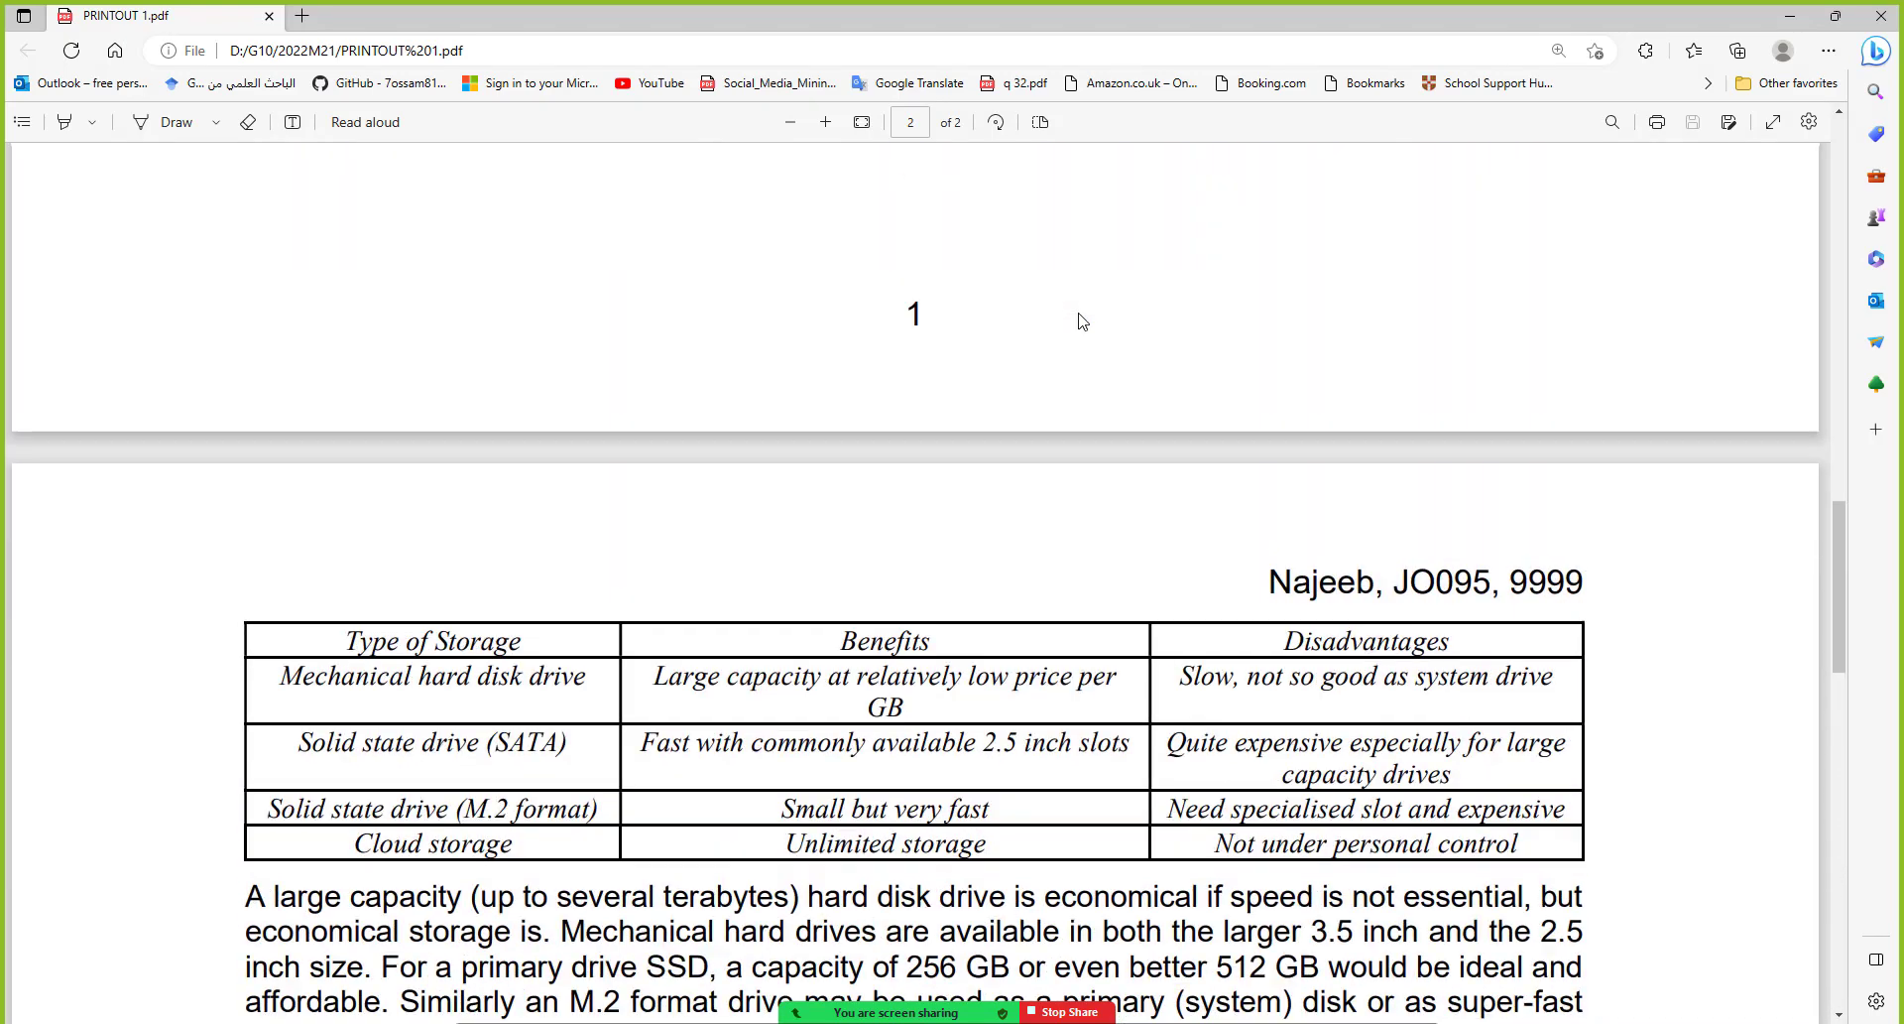